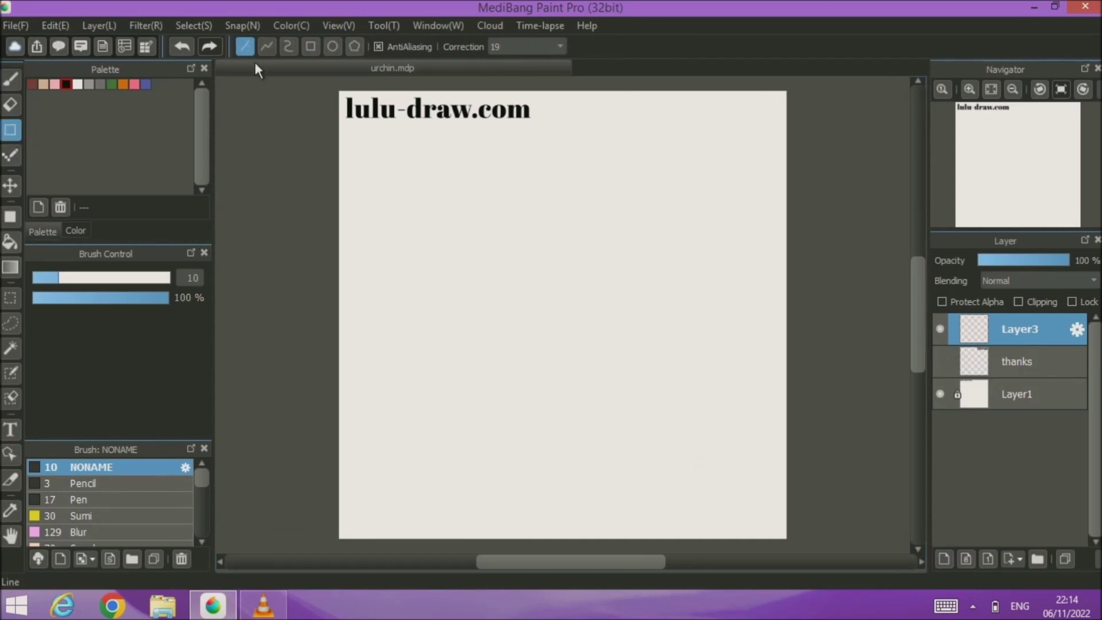
- Draw a tall upright ellipse outline with a brush size of 20 and move it to the lower middle of the canvas
{"action": "left_click", "coordinate": [85, 277]}
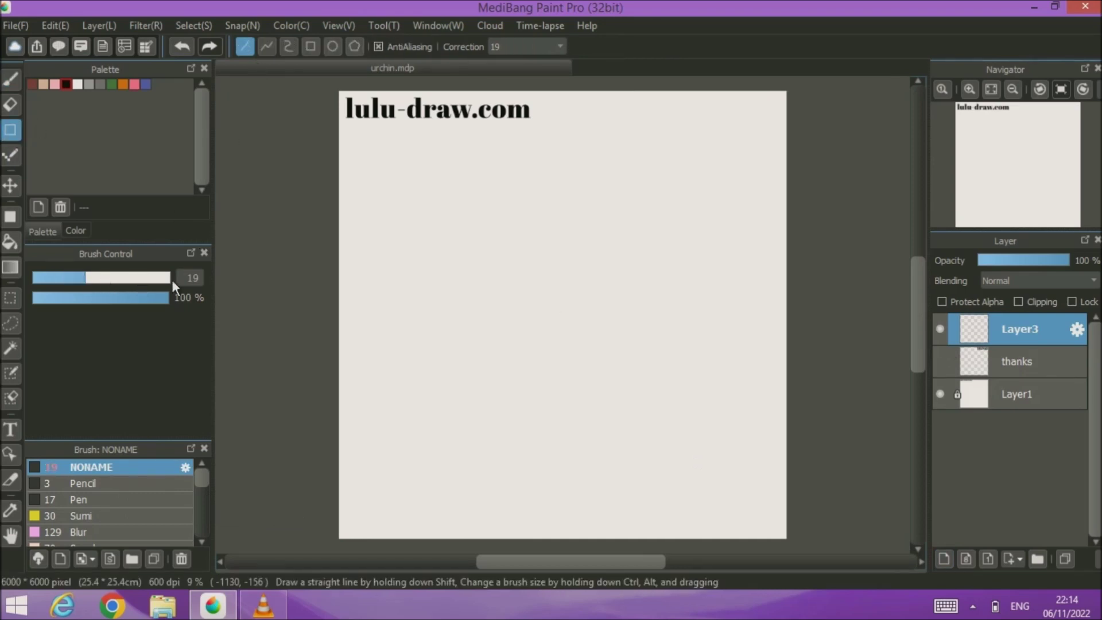
{"action": "left_click", "coordinate": [190, 277]}
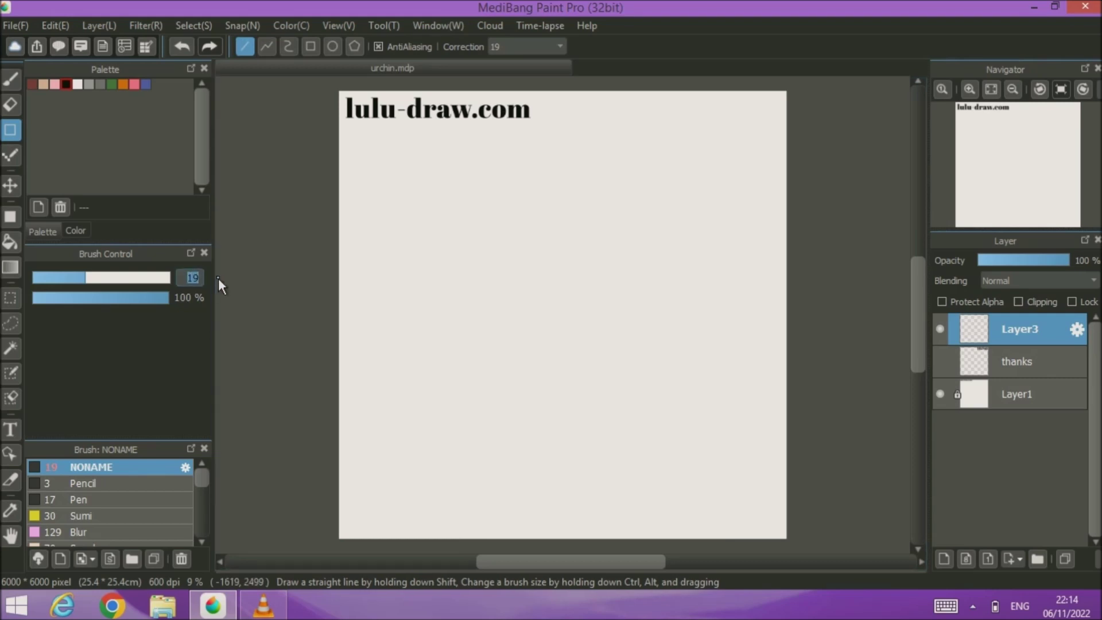
{"action": "type", "text": "20"}
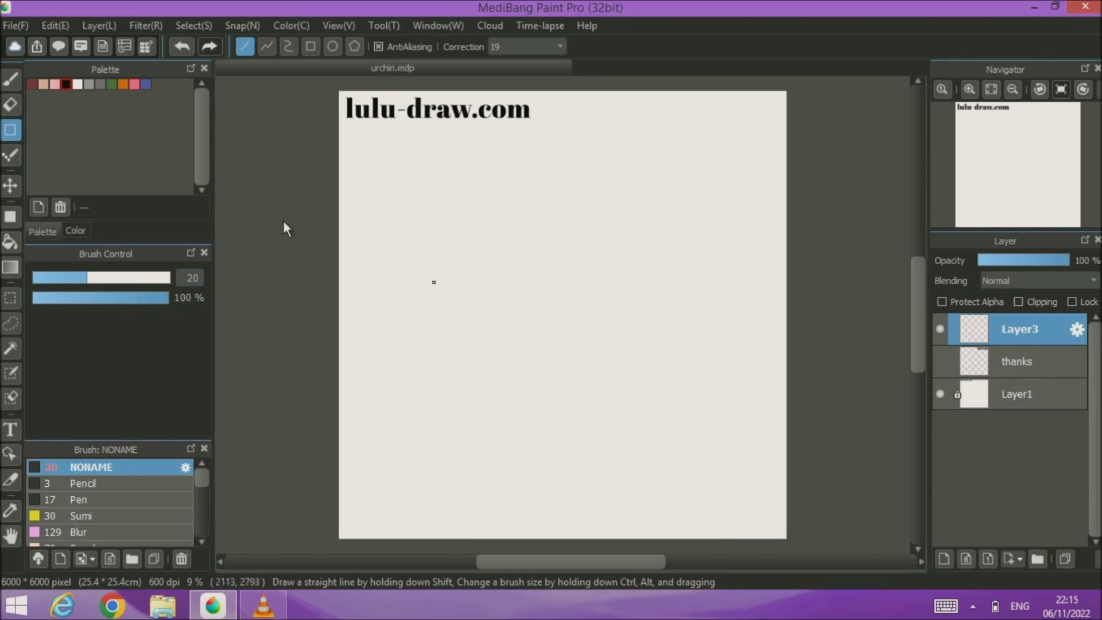
{"action": "left_click", "coordinate": [333, 46]}
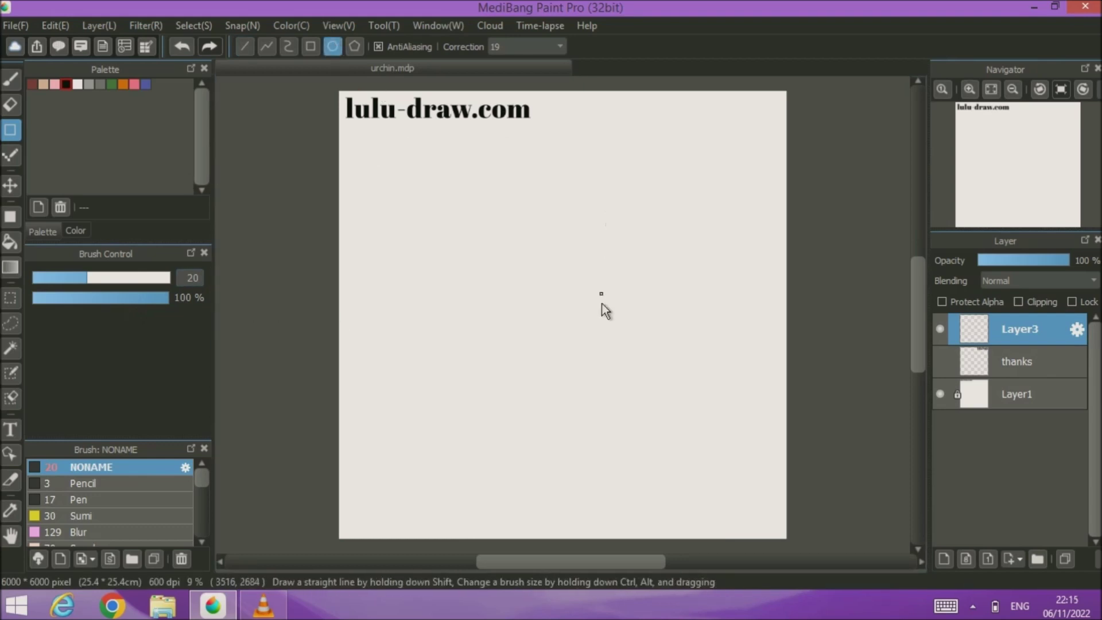
{"action": "mouse_move", "coordinate": [634, 181]}
{"action": "left_mouse_down"}
{"action": "mouse_move", "coordinate": [520, 378]}
{"action": "mouse_move", "coordinate": [512, 468]}
{"action": "mouse_move", "coordinate": [481, 457]}
{"action": "left_mouse_up"}
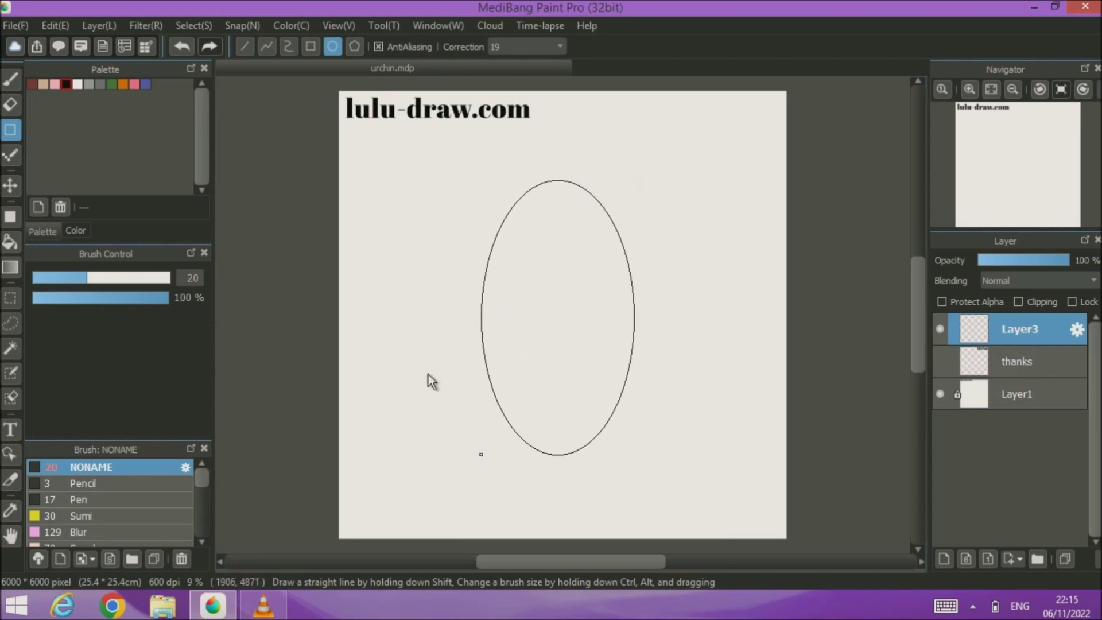
{"action": "left_click", "coordinate": [10, 185]}
{"action": "left_click_drag", "start_coordinate": [542, 239], "coordinate": [560, 289]}
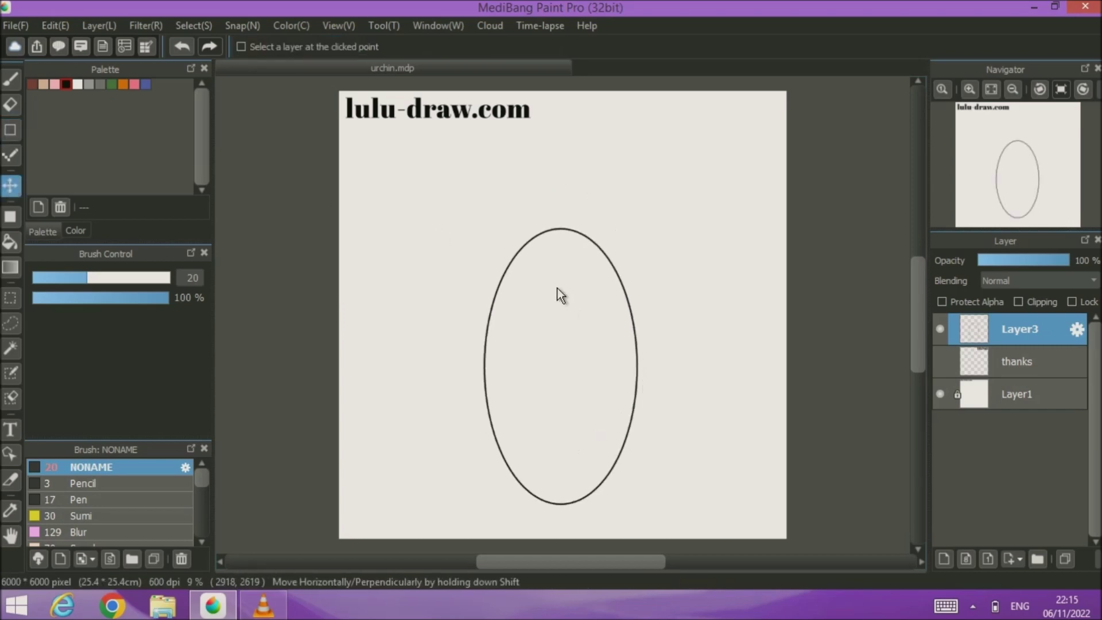
- Draw a small circle on a new layer and position it overlapping the ellipse's upper-left edge
{"action": "left_click", "coordinate": [10, 130]}
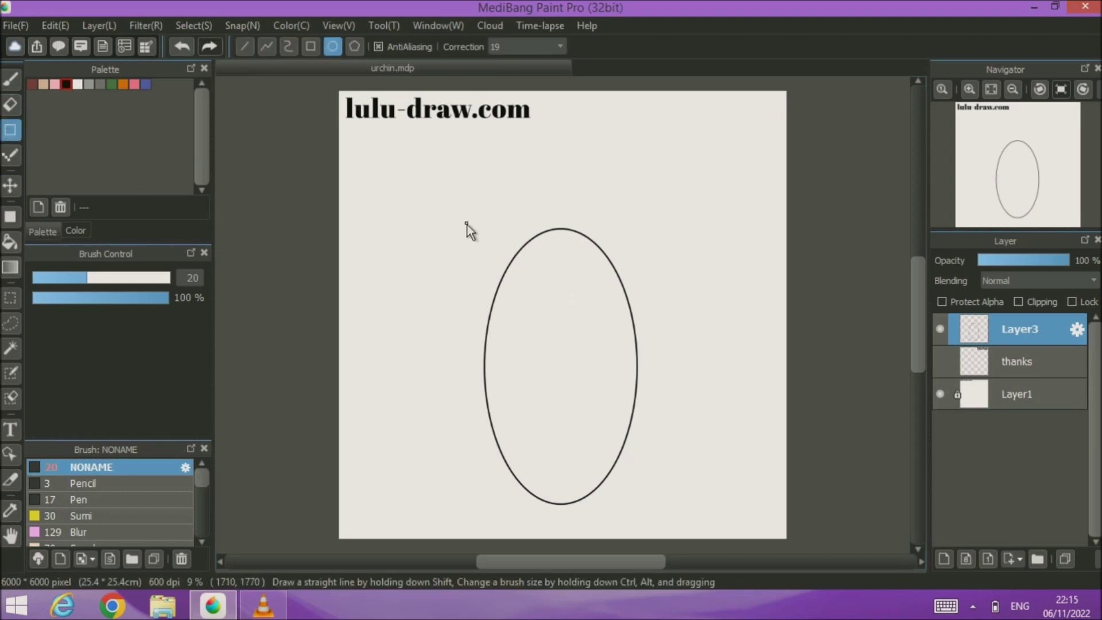
{"action": "key", "text": "ctrl+shift+n"}
{"action": "left_click_drag", "start_coordinate": [483, 265], "coordinate": [532, 333]}
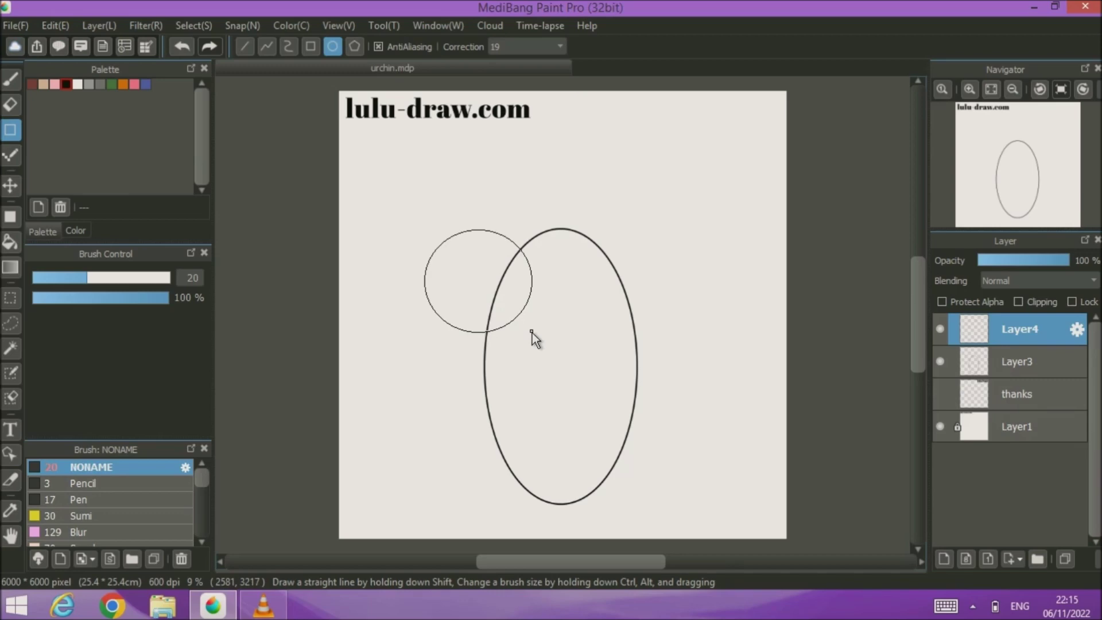
{"action": "mouse_move", "coordinate": [532, 333]}
{"action": "left_mouse_down"}
{"action": "mouse_move", "coordinate": [545, 332]}
{"action": "mouse_move", "coordinate": [519, 326]}
{"action": "left_mouse_up"}
{"action": "key", "text": "v"}
{"action": "left_click_drag", "start_coordinate": [460, 264], "coordinate": [474, 238]}
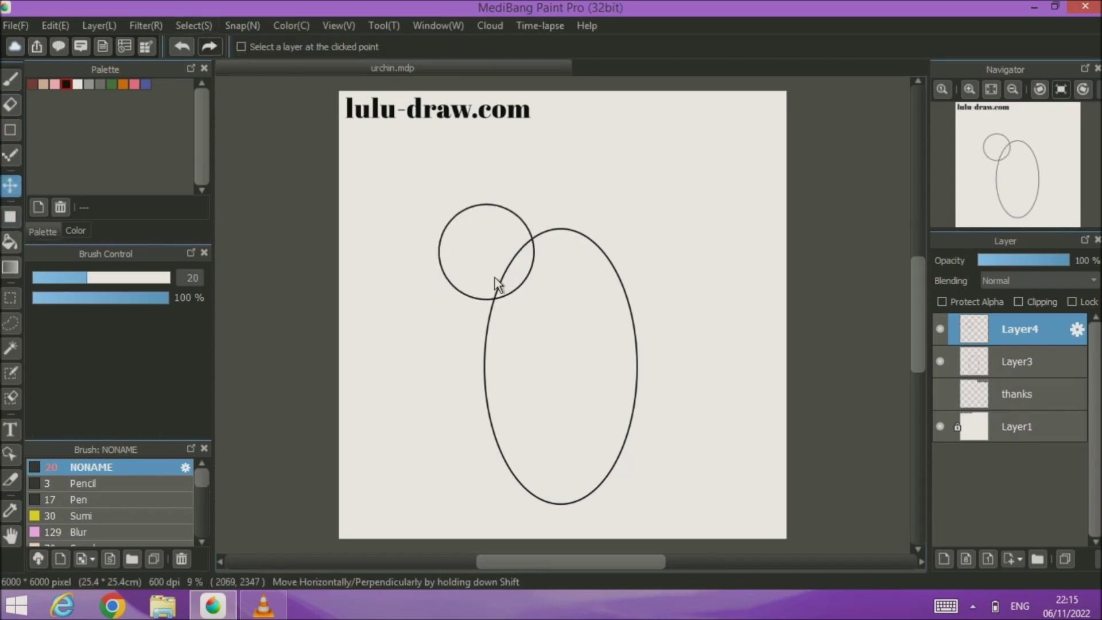
- Duplicate the circle's layer, move the copy to the upper left of the original, and enlarge it slightly with Transform
{"action": "left_click", "coordinate": [1065, 558]}
{"action": "left_click_drag", "start_coordinate": [510, 245], "coordinate": [442, 173]}
{"action": "left_click", "coordinate": [193, 25]}
{"action": "left_click", "coordinate": [234, 229]}
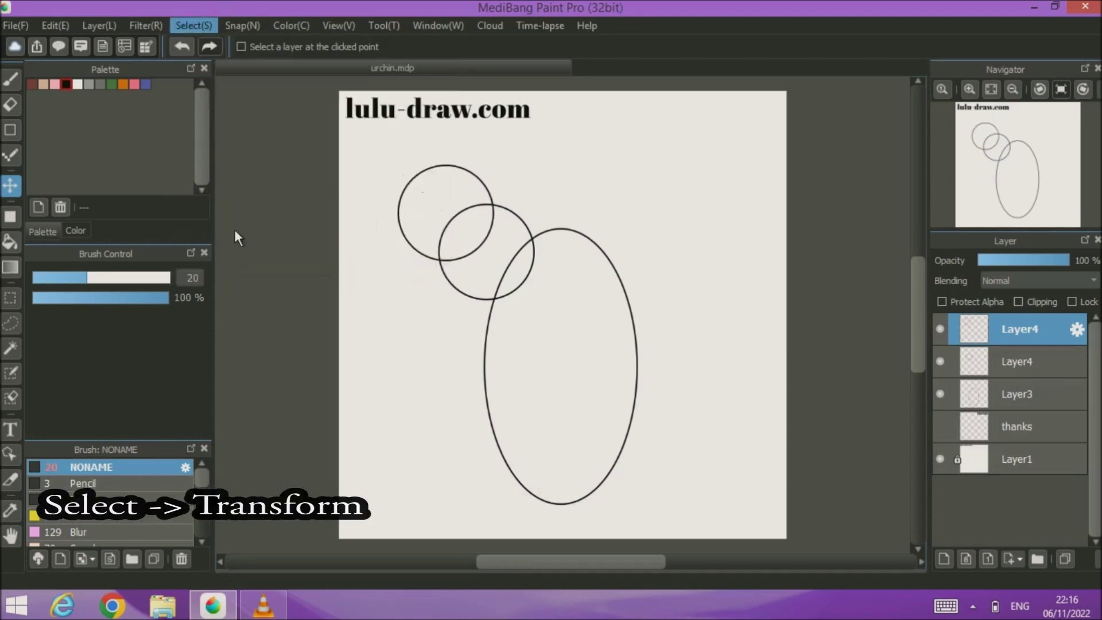
{"action": "mouse_move", "coordinate": [495, 230]}
{"action": "left_mouse_down"}
{"action": "mouse_move", "coordinate": [513, 249]}
{"action": "mouse_move", "coordinate": [501, 239]}
{"action": "left_mouse_up"}
{"action": "left_click_drag", "start_coordinate": [477, 197], "coordinate": [468, 171]}
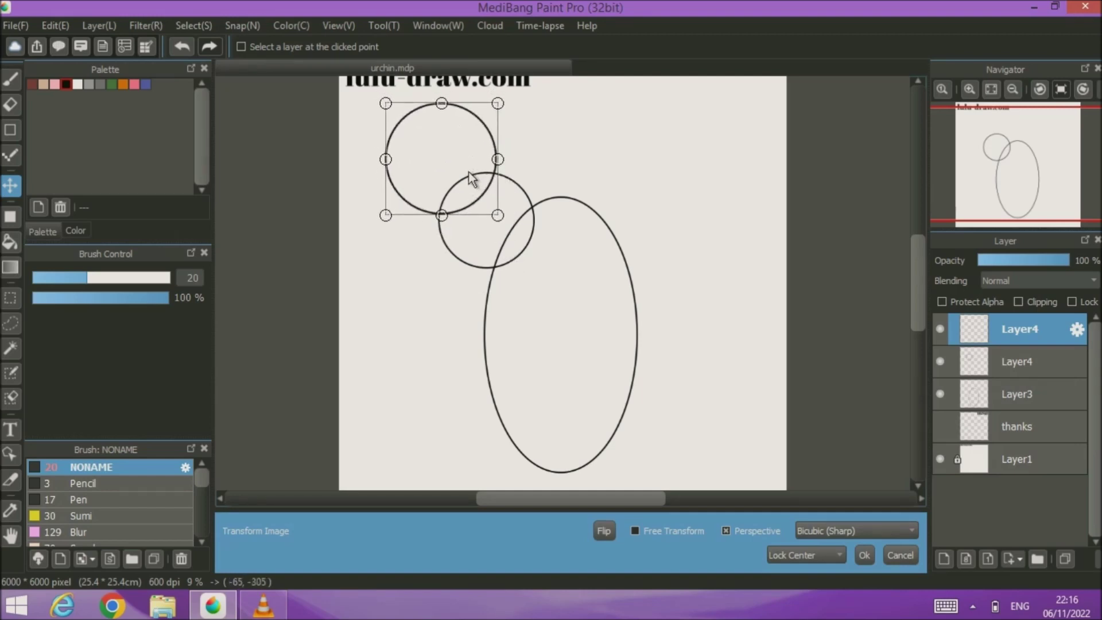
{"action": "left_click_drag", "start_coordinate": [498, 215], "coordinate": [520, 229]}
{"action": "mouse_move", "coordinate": [453, 157]}
{"action": "left_mouse_down"}
{"action": "mouse_move", "coordinate": [473, 146]}
{"action": "mouse_move", "coordinate": [450, 150]}
{"action": "left_mouse_up"}
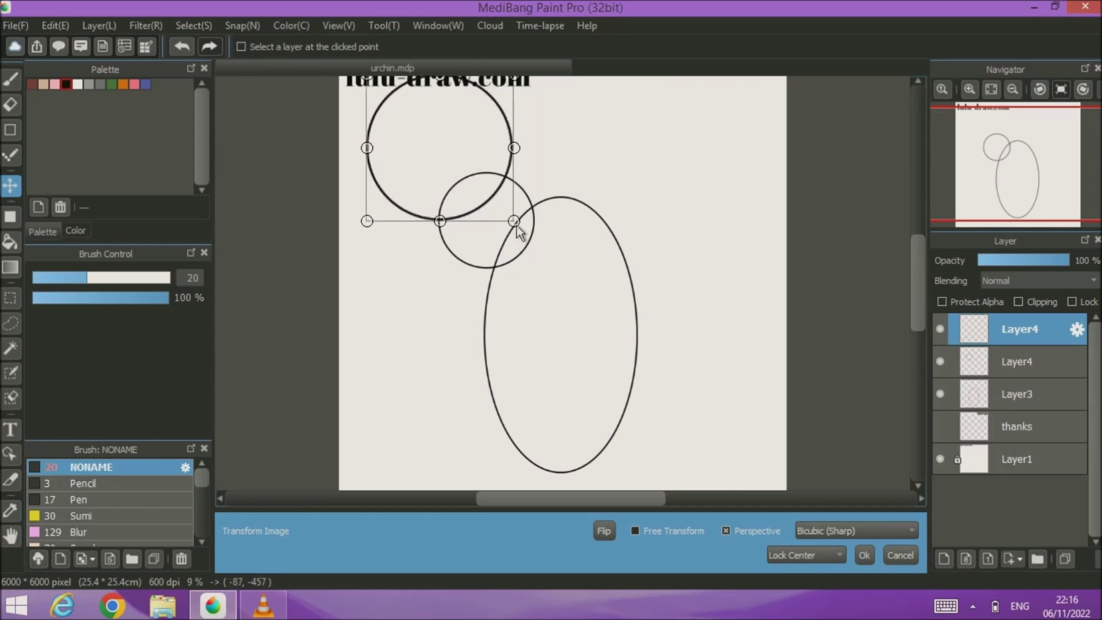
{"action": "left_click_drag", "start_coordinate": [514, 221], "coordinate": [496, 201]}
{"action": "mouse_move", "coordinate": [455, 148]}
{"action": "left_mouse_down"}
{"action": "mouse_move", "coordinate": [464, 167]}
{"action": "mouse_move", "coordinate": [454, 167]}
{"action": "left_mouse_up"}
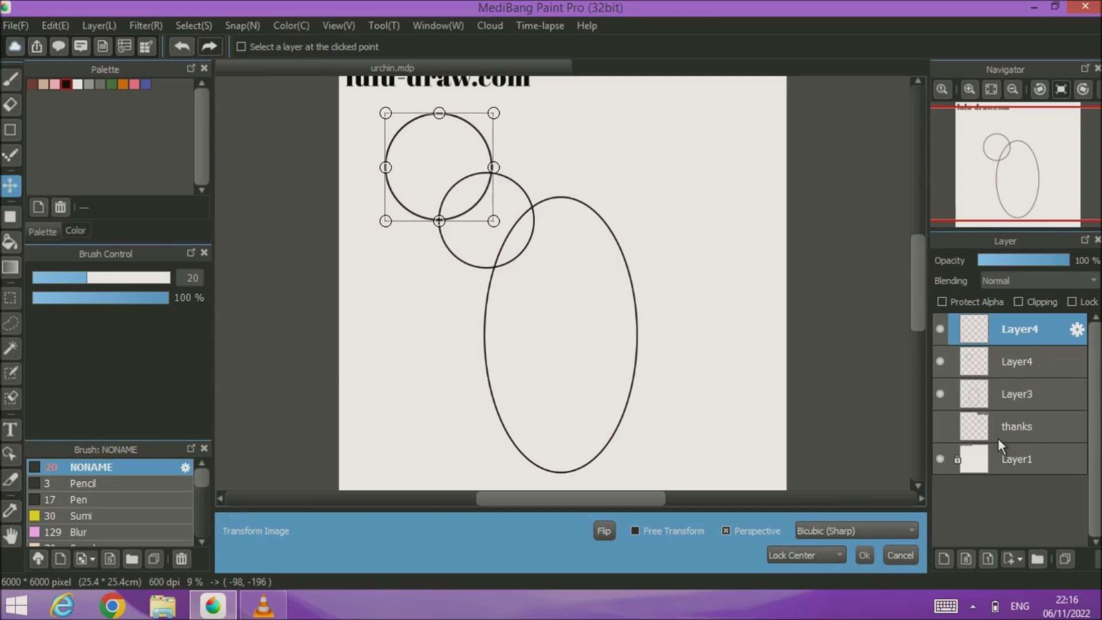
{"action": "left_click", "coordinate": [865, 554]}
- Move both circle layers together slightly up and right, keeping the smaller circle overlapping the ellipse's upper-left edge
{"action": "left_click", "coordinate": [1029, 361], "text": "shift"}
{"action": "mouse_move", "coordinate": [475, 224]}
{"action": "left_mouse_down"}
{"action": "mouse_move", "coordinate": [489, 228]}
{"action": "mouse_move", "coordinate": [499, 205]}
{"action": "mouse_move", "coordinate": [485, 210]}
{"action": "left_mouse_up"}
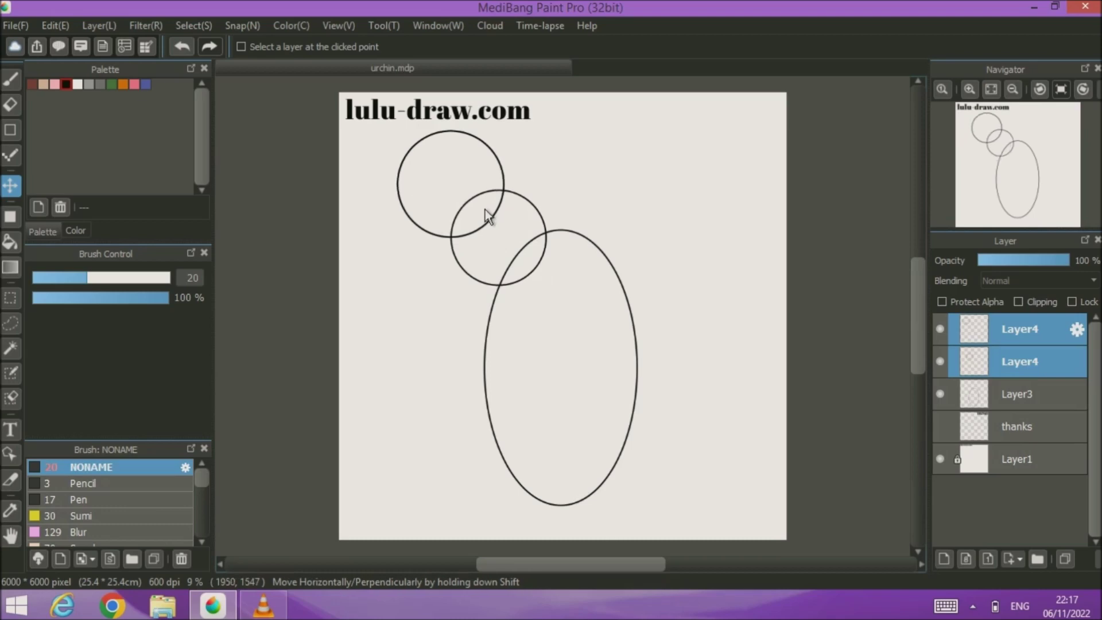
- Erase small gaps in the upper circle's outline just outside its two crossings with the smaller circle, using eraser size 44
{"action": "left_click", "coordinate": [1014, 332]}
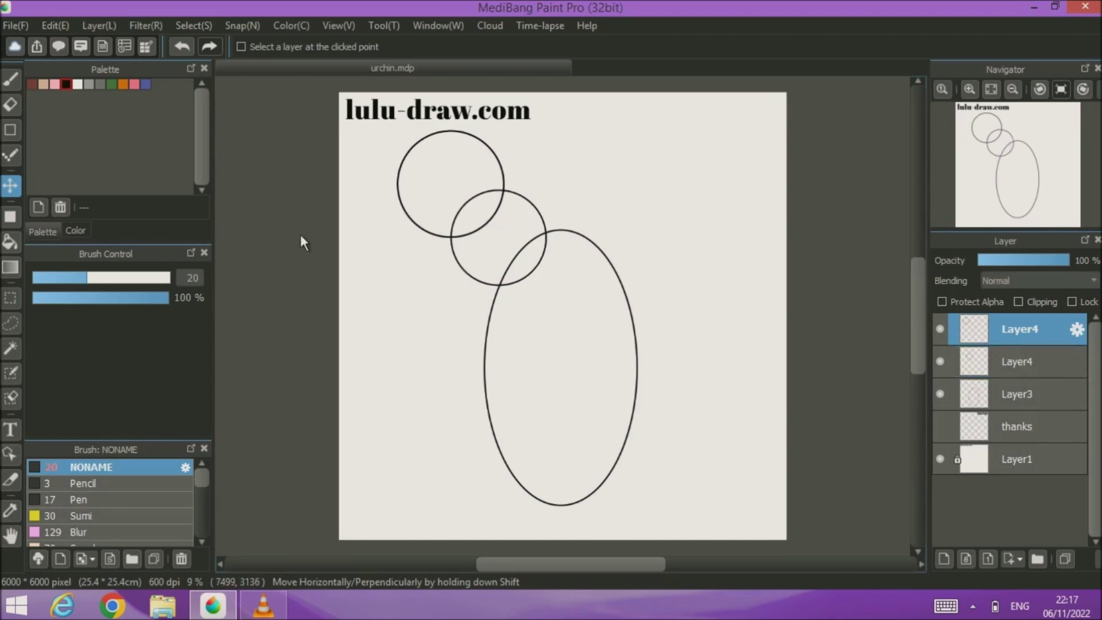
{"action": "left_click", "coordinate": [10, 105]}
{"action": "scroll", "coordinate": [521, 200], "scroll_direction": "up", "scroll_amount": 3}
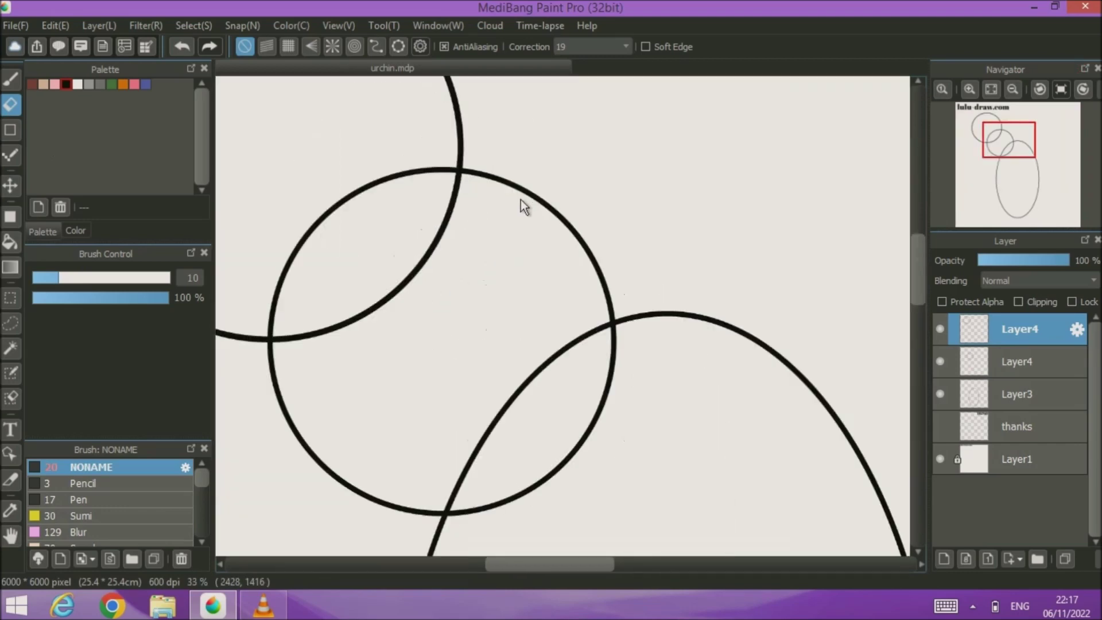
{"action": "left_click_drag", "start_coordinate": [334, 229], "coordinate": [636, 245]}
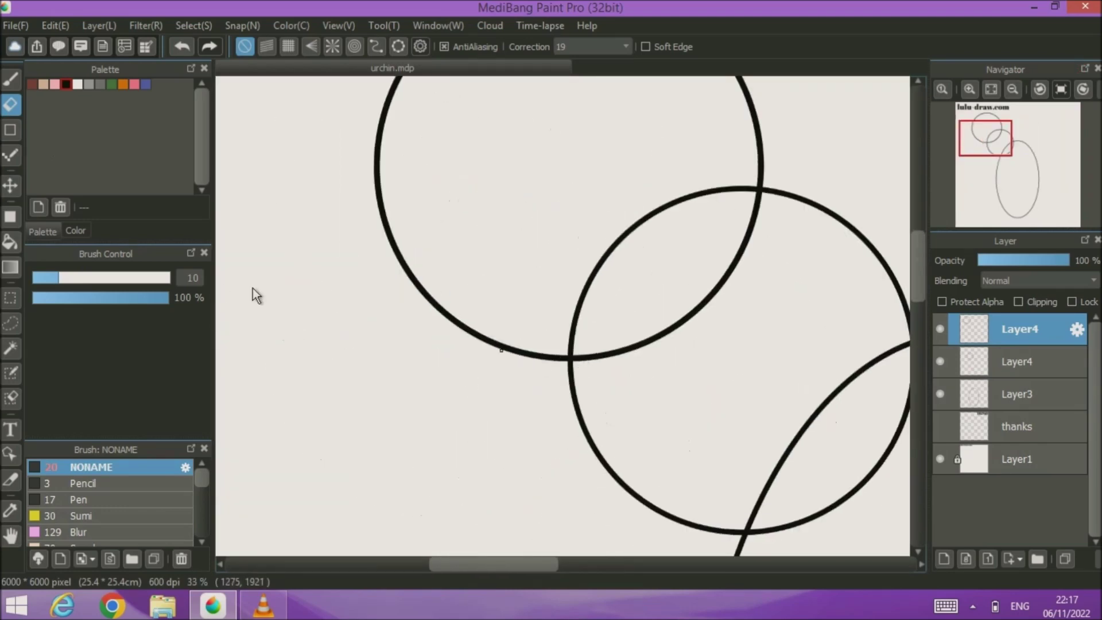
{"action": "left_click_drag", "start_coordinate": [64, 280], "coordinate": [129, 295]}
{"action": "left_click_drag", "start_coordinate": [556, 352], "coordinate": [566, 357]}
{"action": "left_click_drag", "start_coordinate": [767, 178], "coordinate": [769, 186]}
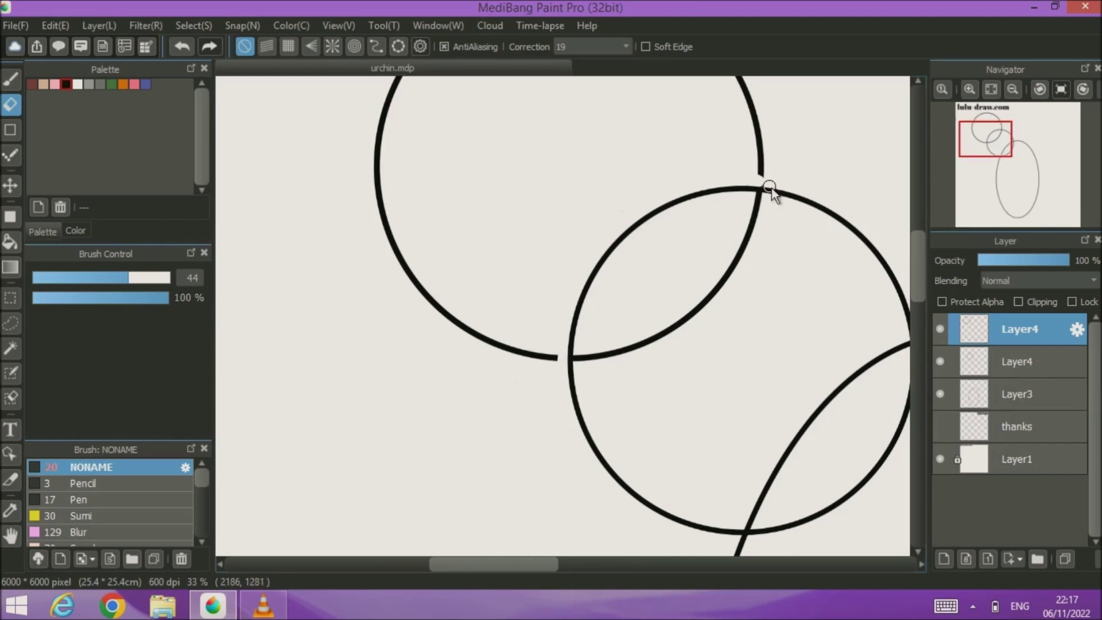
- Erase small gaps in the smaller circle's outline just inside its two crossings with the upper circle
{"action": "left_click_drag", "start_coordinate": [598, 199], "coordinate": [541, 315]}
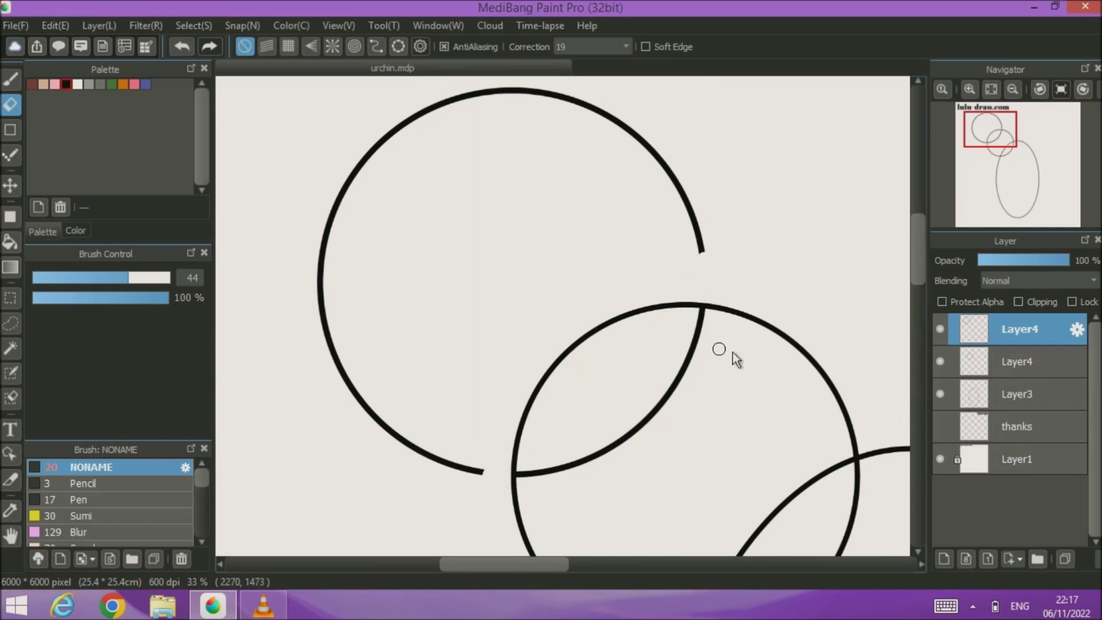
{"action": "left_click", "coordinate": [1016, 360]}
{"action": "left_click", "coordinate": [693, 305]}
{"action": "left_click", "coordinate": [513, 465]}
- Erase small gaps in the ellipse's outline on Layer3 just inside its two crossings with the smaller circle
{"action": "mouse_move", "coordinate": [732, 442]}
{"action": "left_mouse_down"}
{"action": "mouse_move", "coordinate": [709, 307]}
{"action": "mouse_move", "coordinate": [696, 315]}
{"action": "left_mouse_up"}
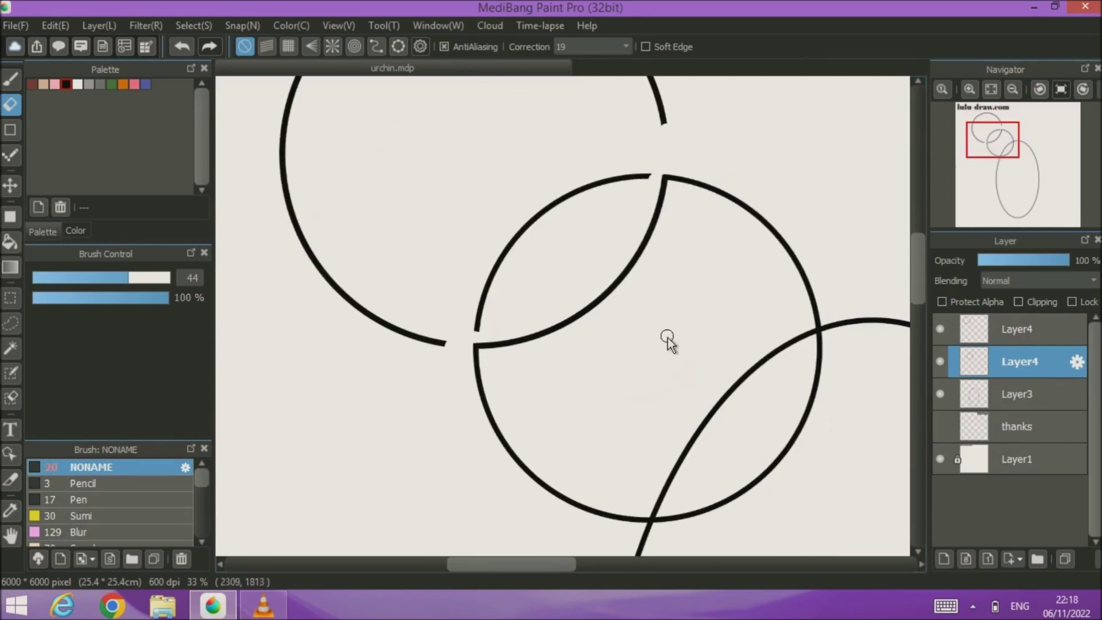
{"action": "left_click", "coordinate": [953, 402]}
{"action": "left_click", "coordinate": [809, 332]}
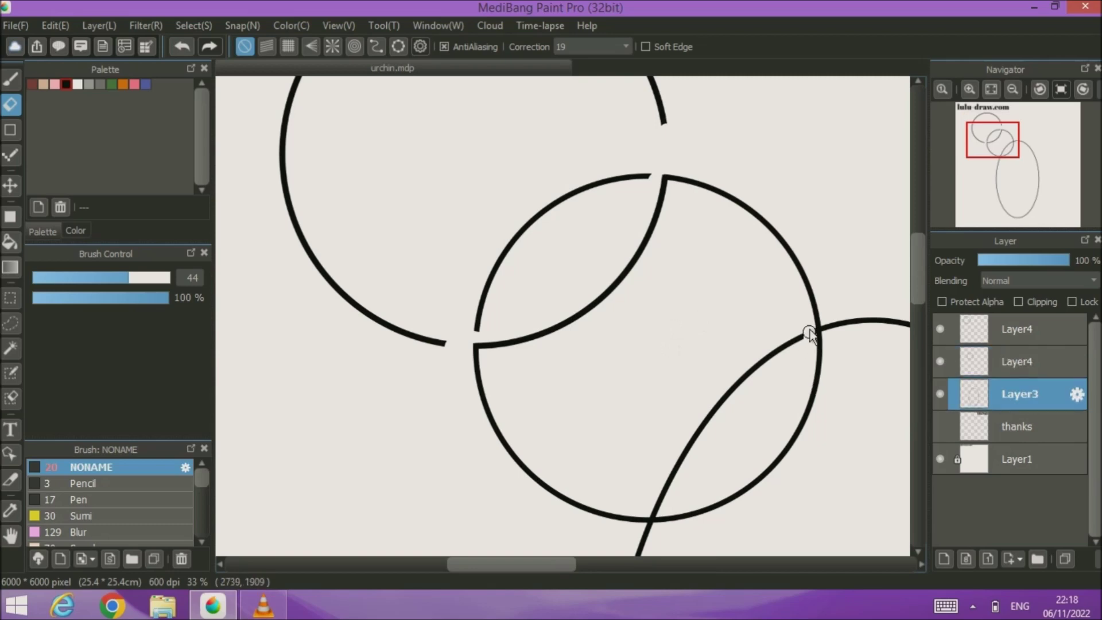
{"action": "left_click", "coordinate": [655, 515]}
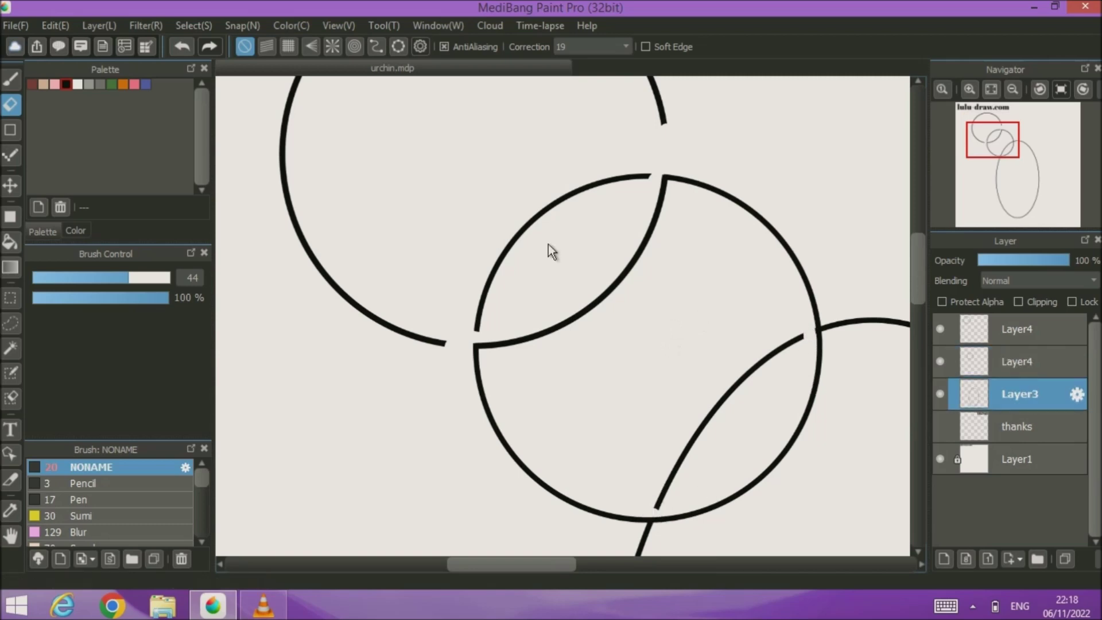
- Erase the ellipse's arc inside the smaller circle with eraser size 117, keeping the outline outside the circle intact
{"action": "left_click_drag", "start_coordinate": [129, 278], "coordinate": [163, 281]}
{"action": "mouse_move", "coordinate": [664, 492]}
{"action": "left_mouse_down"}
{"action": "mouse_move", "coordinate": [718, 394]}
{"action": "mouse_move", "coordinate": [773, 346]}
{"action": "mouse_move", "coordinate": [832, 339]}
{"action": "left_mouse_up"}
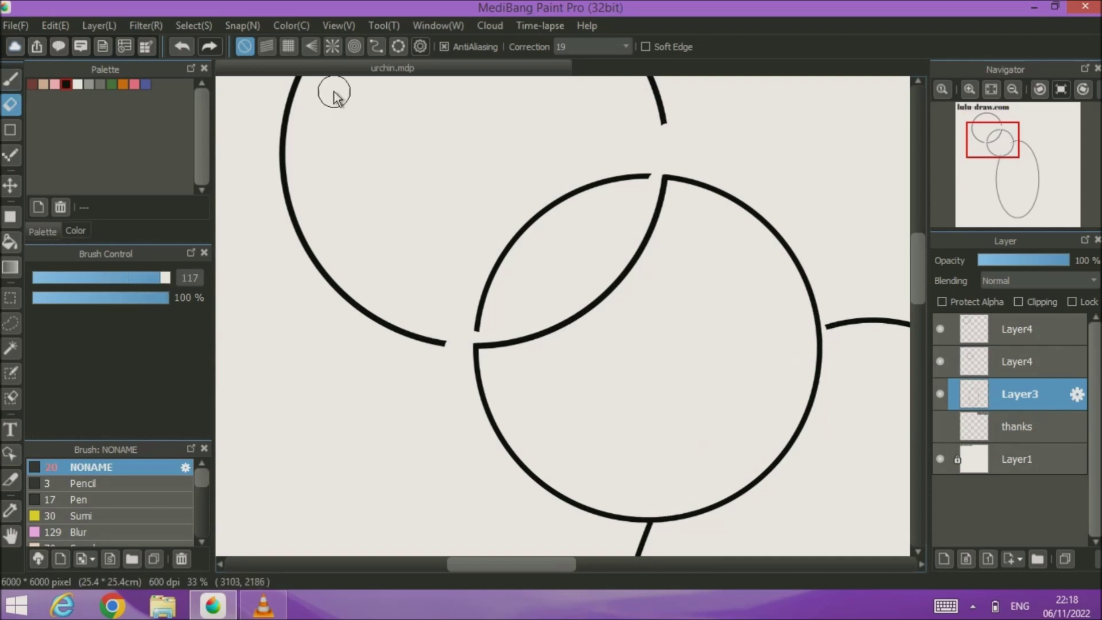
{"action": "left_click", "coordinate": [180, 48]}
{"action": "left_click_drag", "start_coordinate": [781, 350], "coordinate": [656, 508]}
- Erase the smaller circle's arc that lies inside the upper circle
{"action": "left_click", "coordinate": [1056, 363]}
{"action": "left_click", "coordinate": [940, 361]}
{"action": "left_click", "coordinate": [940, 361]}
{"action": "mouse_move", "coordinate": [645, 177]}
{"action": "left_mouse_down"}
{"action": "mouse_move", "coordinate": [607, 183]}
{"action": "mouse_move", "coordinate": [492, 278]}
{"action": "mouse_move", "coordinate": [476, 322]}
{"action": "left_mouse_up"}
- Erase the rest of the upper circle's outline, leaving only its curved edge cut into the smaller circle
{"action": "left_click", "coordinate": [1017, 328]}
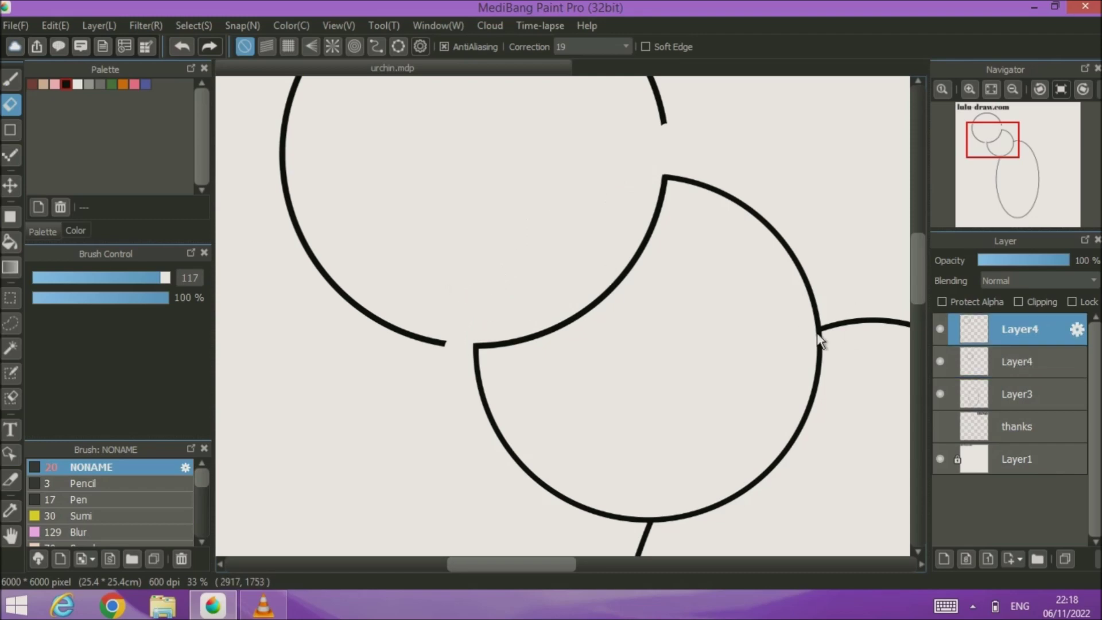
{"action": "left_click_drag", "start_coordinate": [467, 167], "coordinate": [500, 295]}
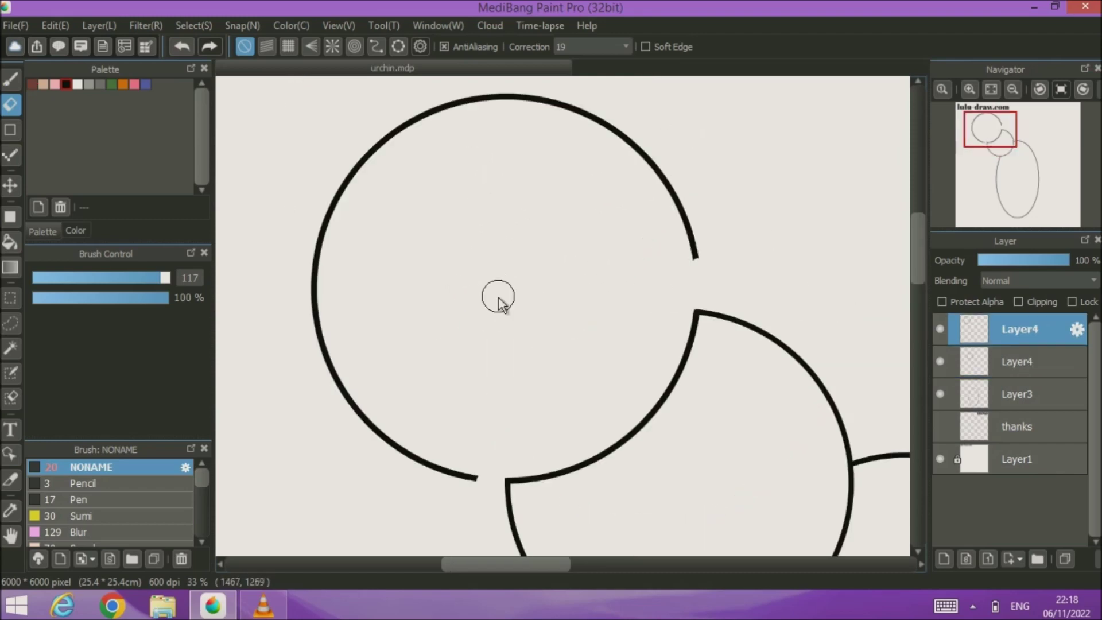
{"action": "mouse_move", "coordinate": [697, 246]}
{"action": "left_mouse_down"}
{"action": "mouse_move", "coordinate": [528, 108]}
{"action": "mouse_move", "coordinate": [321, 253]}
{"action": "mouse_move", "coordinate": [368, 447]}
{"action": "mouse_move", "coordinate": [342, 384]}
{"action": "mouse_move", "coordinate": [381, 451]}
{"action": "mouse_move", "coordinate": [480, 455]}
{"action": "left_mouse_up"}
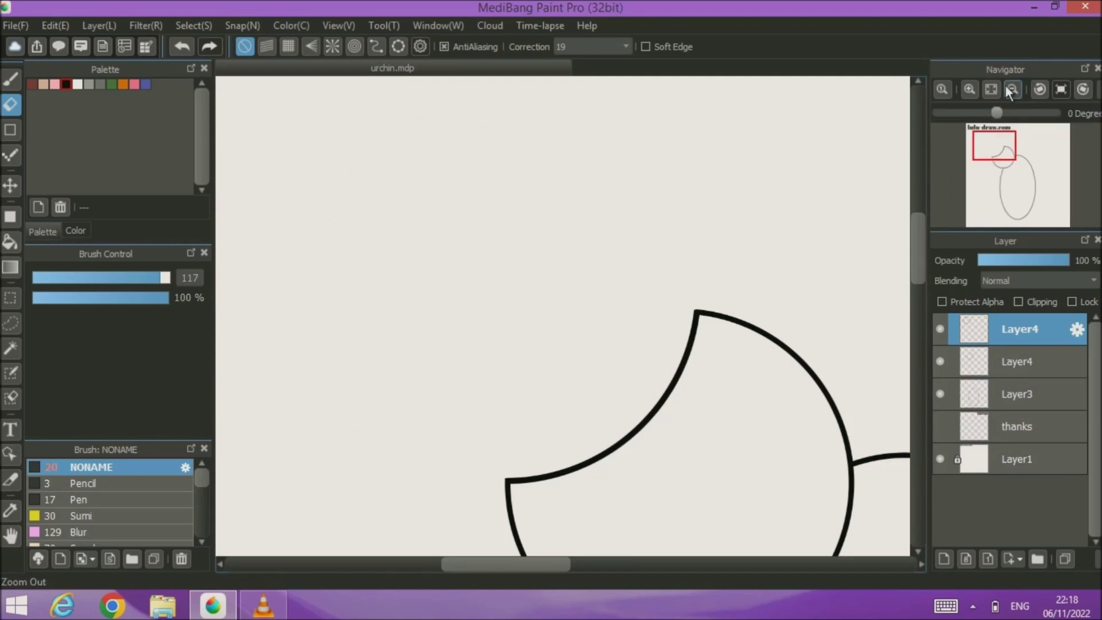
{"action": "left_click", "coordinate": [992, 89]}
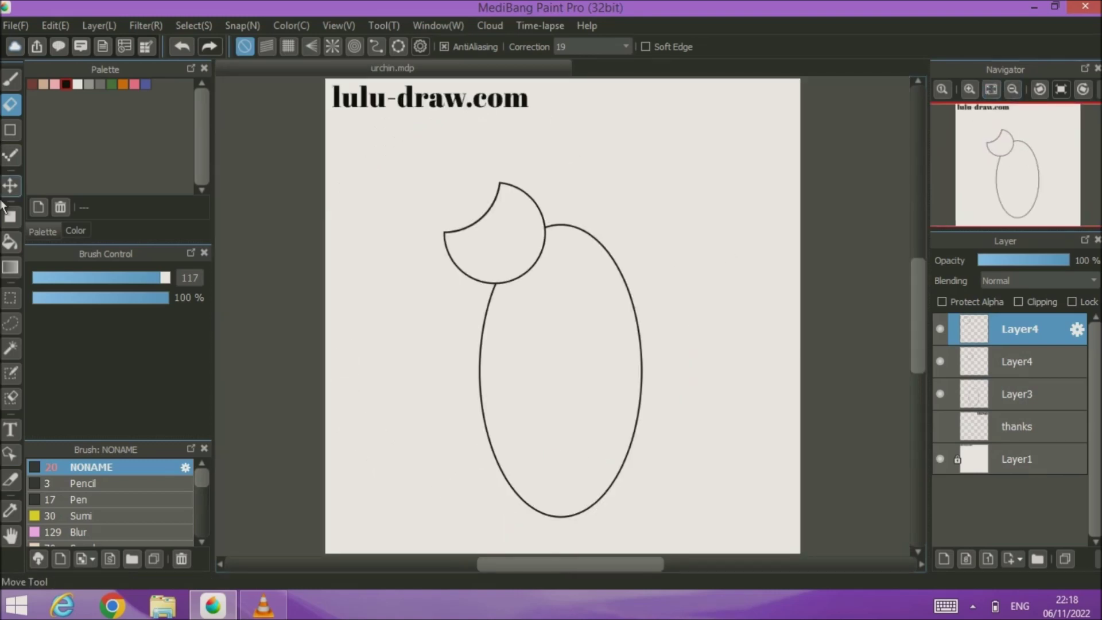
- Draw a circle on a new layer in the upper-right area of the canvas, clear of the ellipse
{"action": "left_click", "coordinate": [13, 132]}
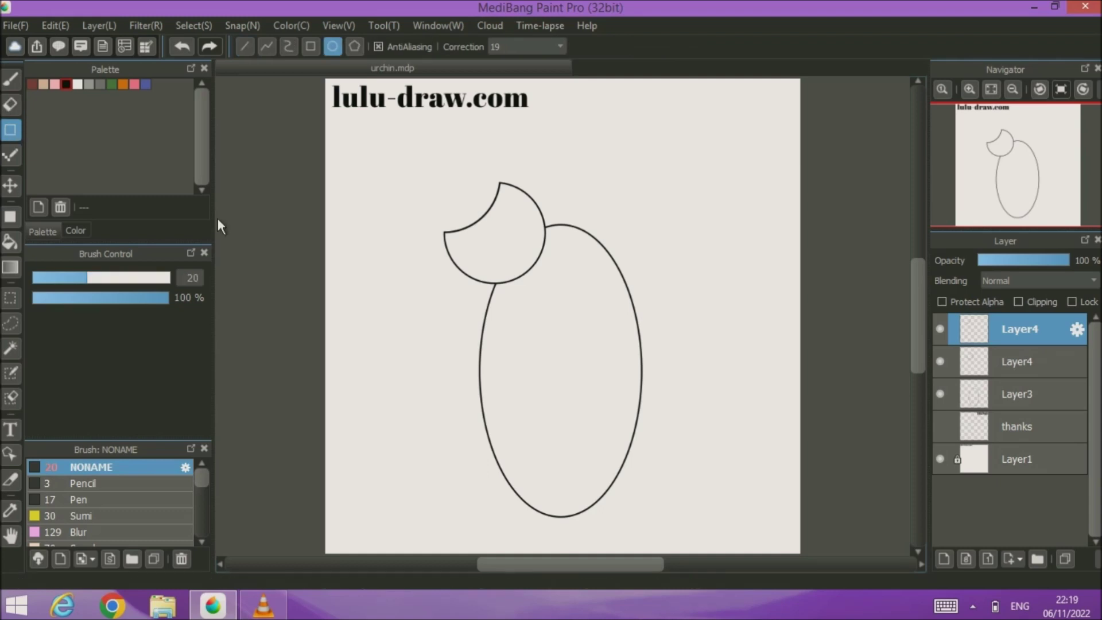
{"action": "left_click", "coordinate": [944, 558]}
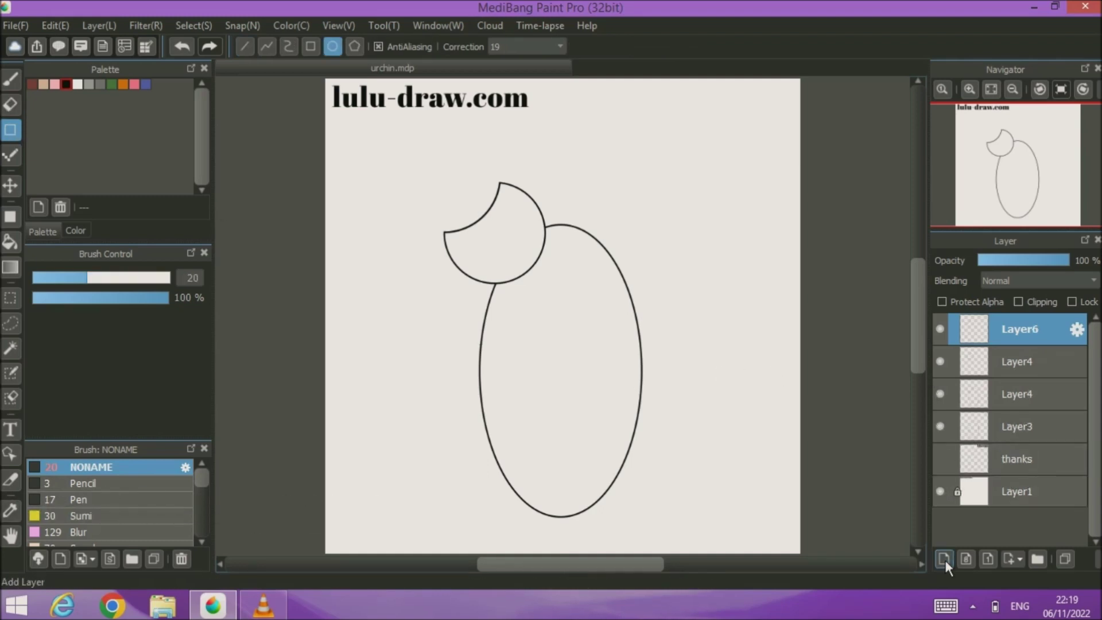
{"action": "mouse_move", "coordinate": [622, 148]}
{"action": "left_mouse_down"}
{"action": "mouse_move", "coordinate": [710, 229]}
{"action": "mouse_move", "coordinate": [714, 246]}
{"action": "left_mouse_up"}
- Duplicate the new circle's layer and move the copy to the right so the two circles overlap side by side
{"action": "left_click", "coordinate": [1065, 558]}
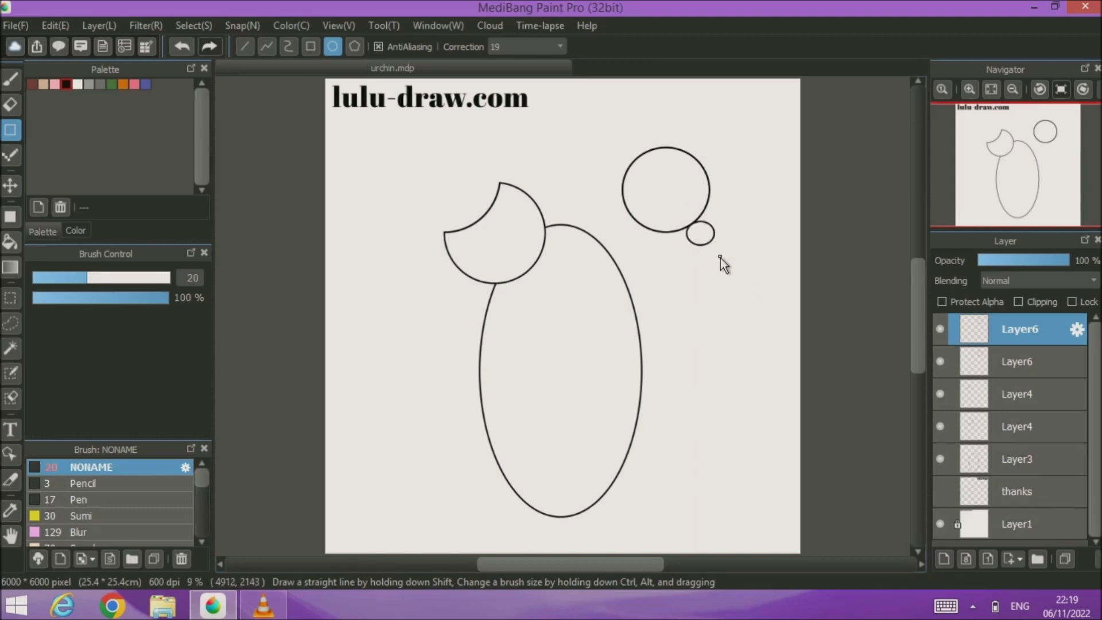
{"action": "key", "text": "ctrl+z"}
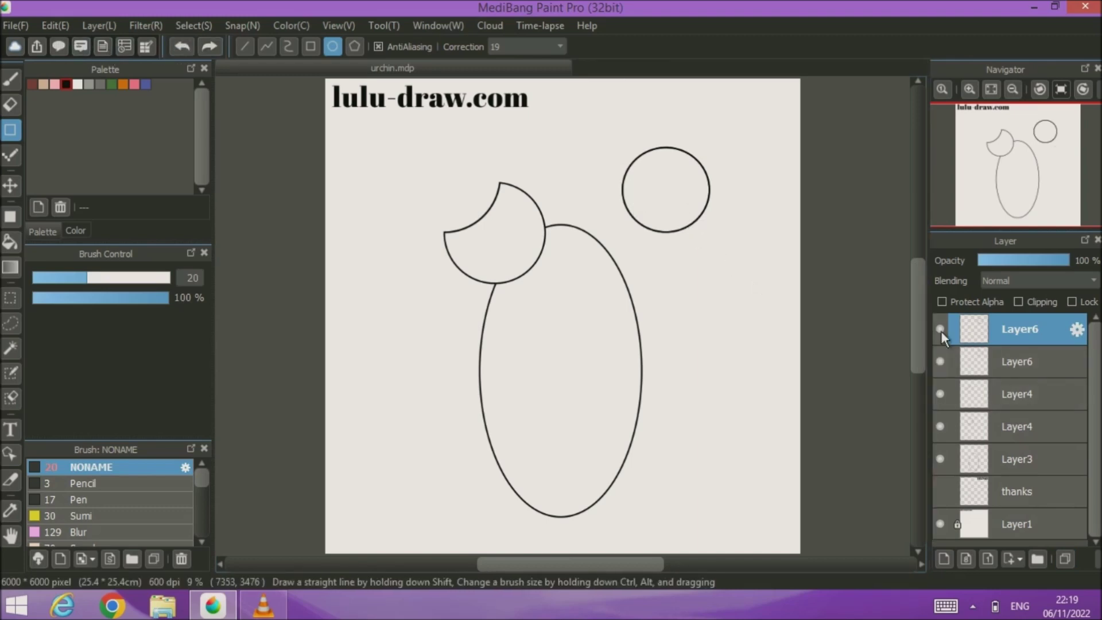
{"action": "left_click", "coordinate": [10, 184]}
{"action": "mouse_move", "coordinate": [680, 222]}
{"action": "left_mouse_down"}
{"action": "mouse_move", "coordinate": [689, 233]}
{"action": "mouse_move", "coordinate": [700, 224]}
{"action": "left_mouse_up"}
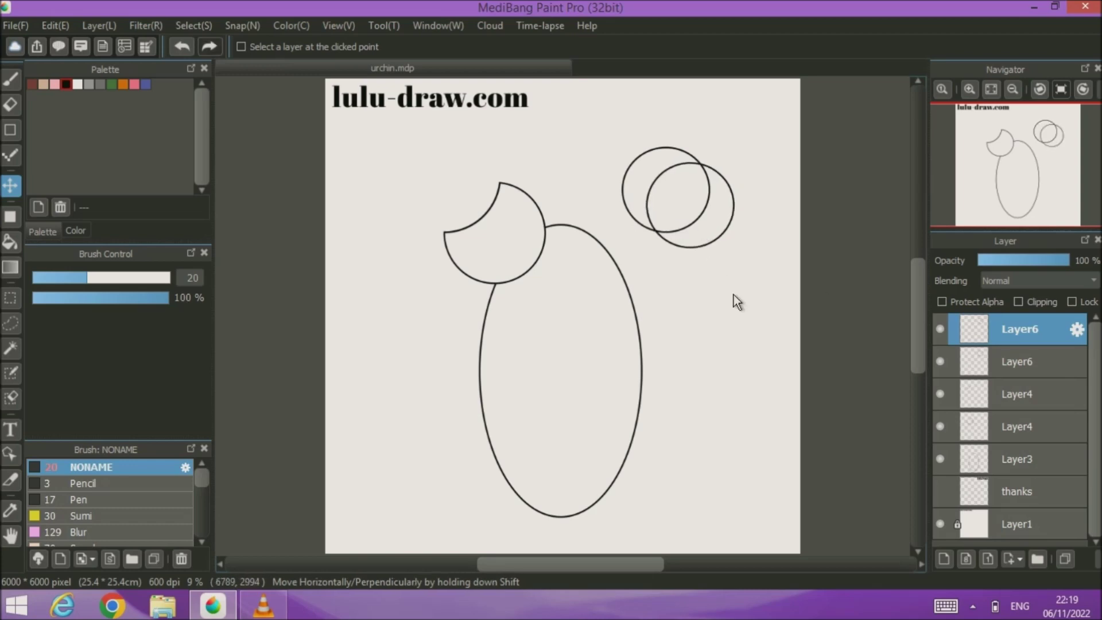
{"action": "left_click_drag", "start_coordinate": [721, 212], "coordinate": [732, 202]}
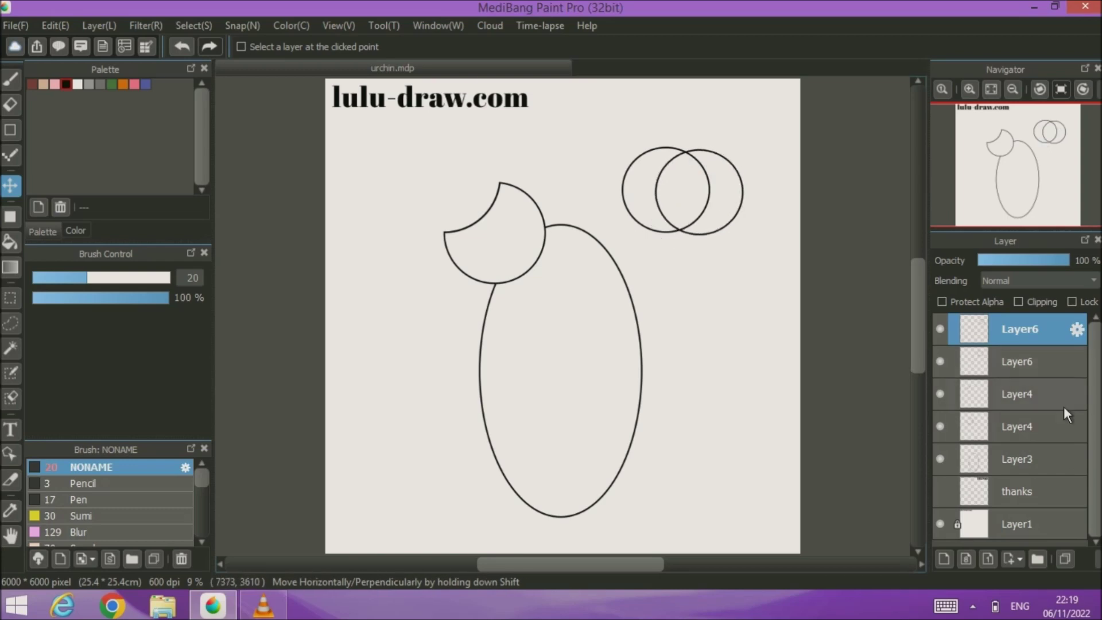
- Erase the lower halves of both overlapping circles inside a rectangular selection with a size 622 eraser, and clear the selection
{"action": "left_click", "coordinate": [1027, 354], "text": "shift"}
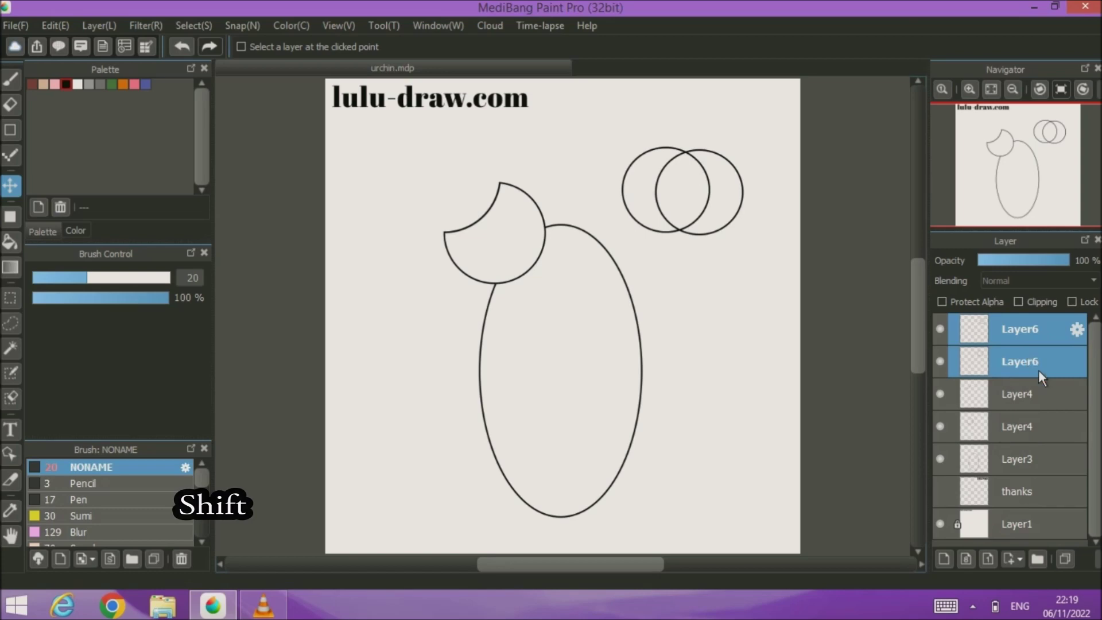
{"action": "left_click", "coordinate": [14, 296]}
{"action": "left_click_drag", "start_coordinate": [749, 256], "coordinate": [594, 209]}
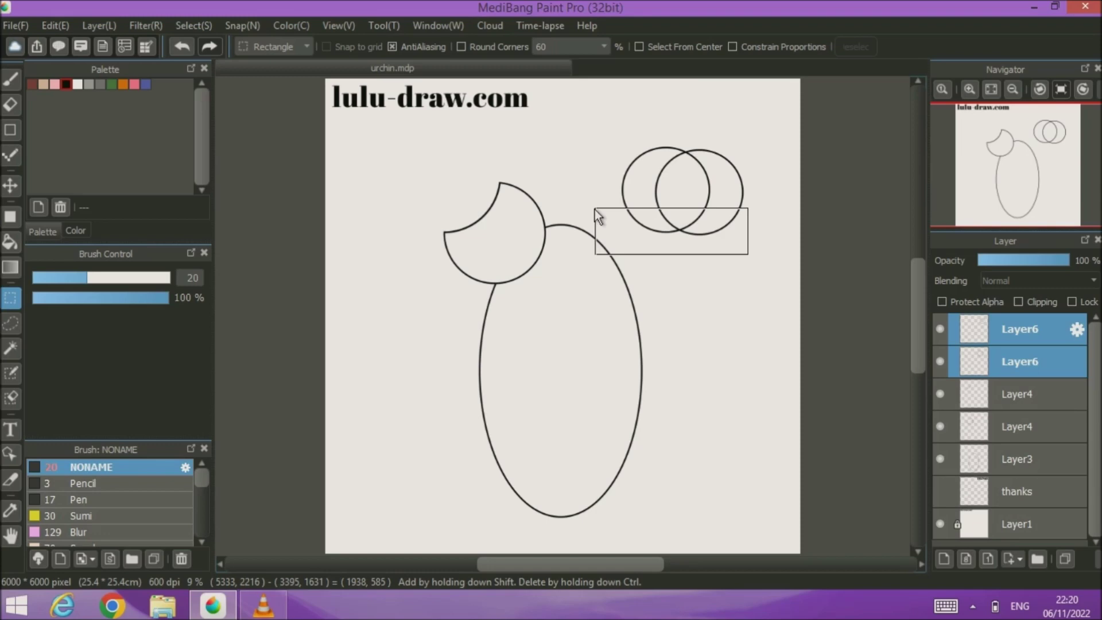
{"action": "left_click_drag", "start_coordinate": [594, 209], "coordinate": [588, 192]}
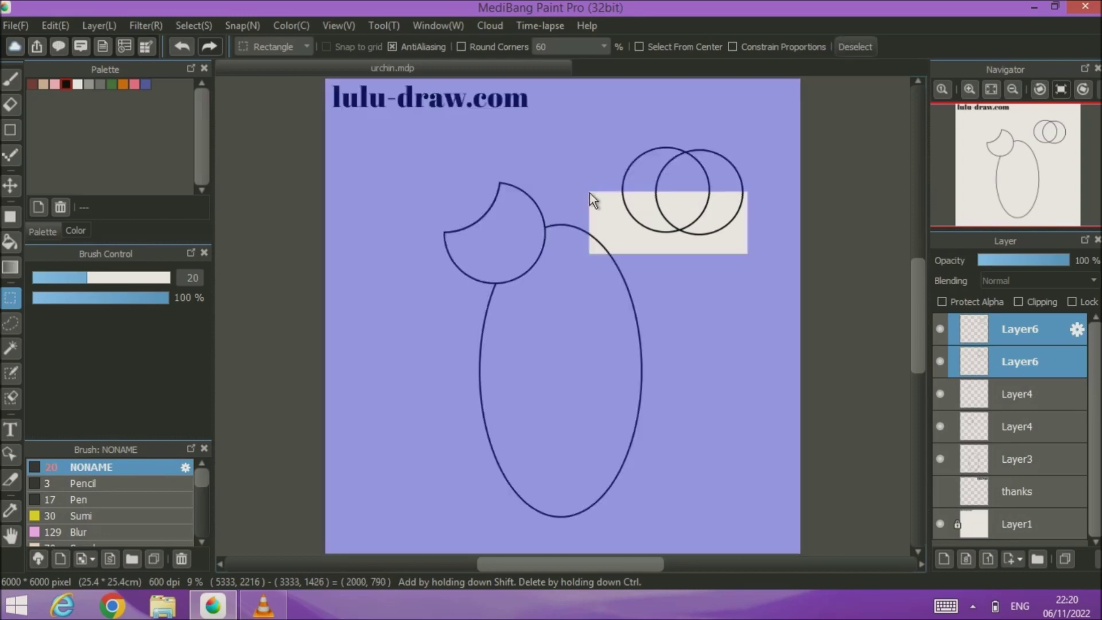
{"action": "left_click", "coordinate": [10, 104]}
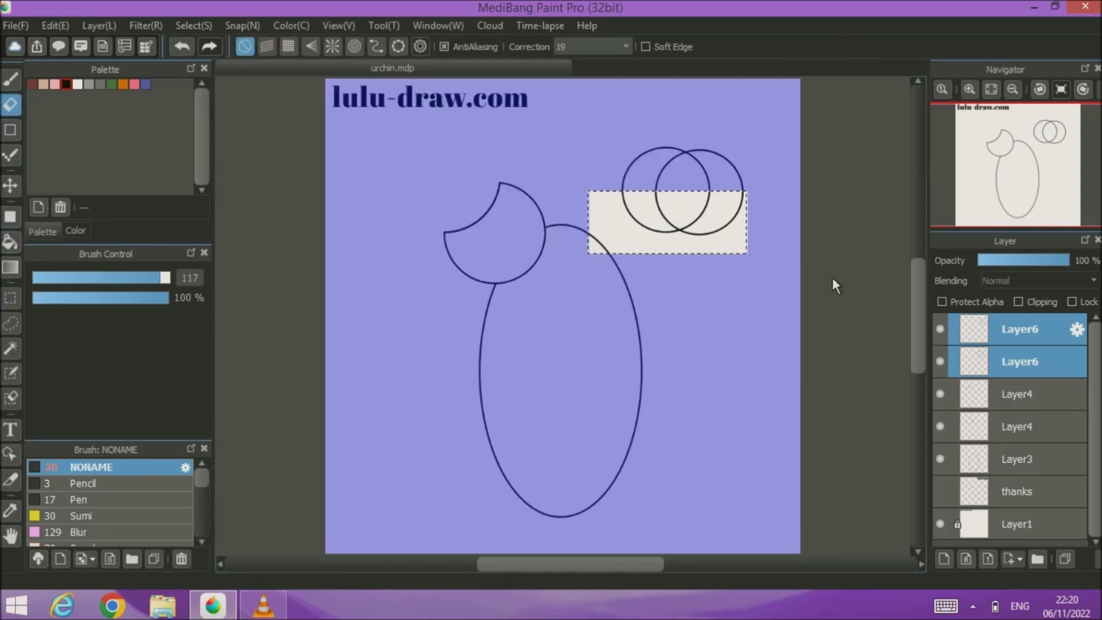
{"action": "left_click_drag", "start_coordinate": [141, 277], "coordinate": [280, 276]}
{"action": "mouse_move", "coordinate": [582, 220]}
{"action": "left_mouse_down"}
{"action": "mouse_move", "coordinate": [778, 208]}
{"action": "mouse_move", "coordinate": [639, 203]}
{"action": "left_mouse_up"}
{"action": "left_click", "coordinate": [1016, 353]}
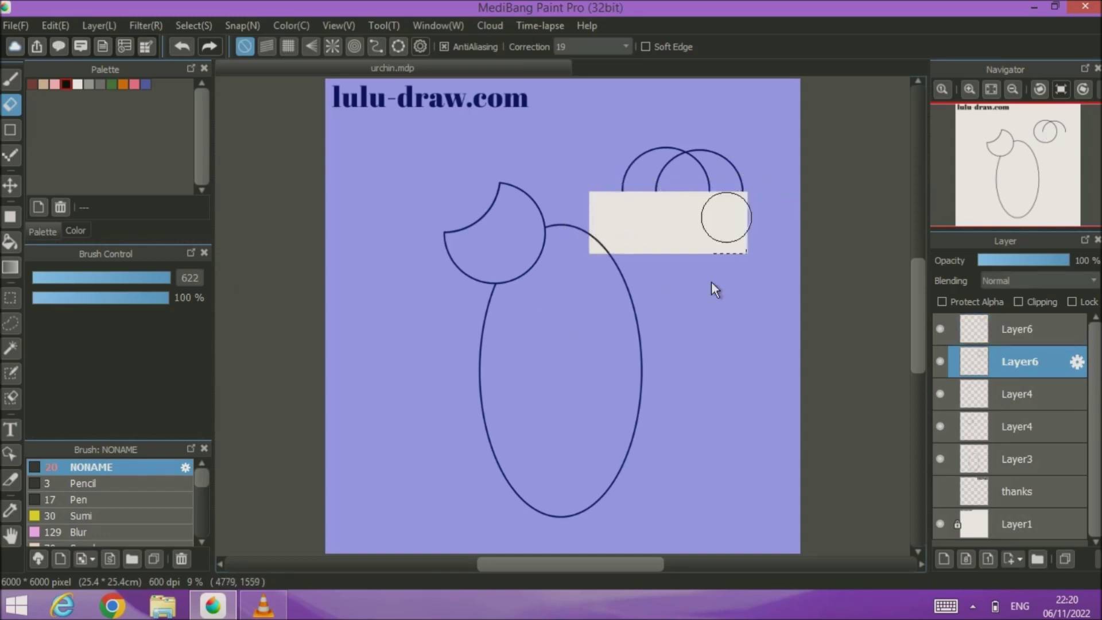
{"action": "left_click", "coordinate": [11, 297]}
{"action": "left_click", "coordinate": [849, 45]}
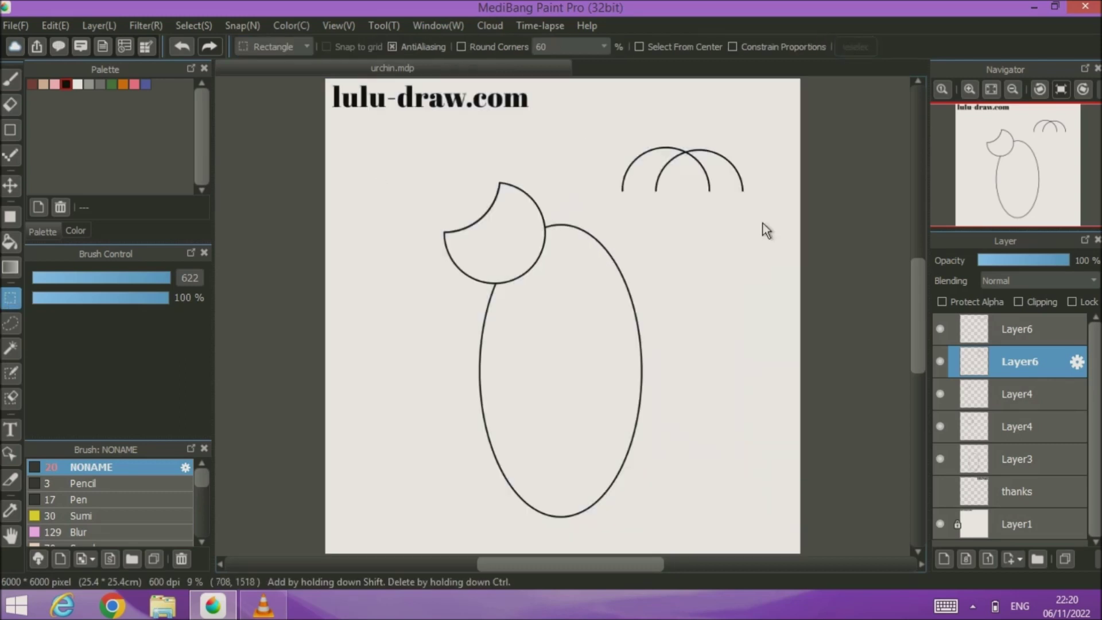
- Erase the part of the left arc that lies inside the right arc, with the eraser size at 44
{"action": "scroll", "coordinate": [679, 181], "scroll_direction": "up", "scroll_amount": 4}
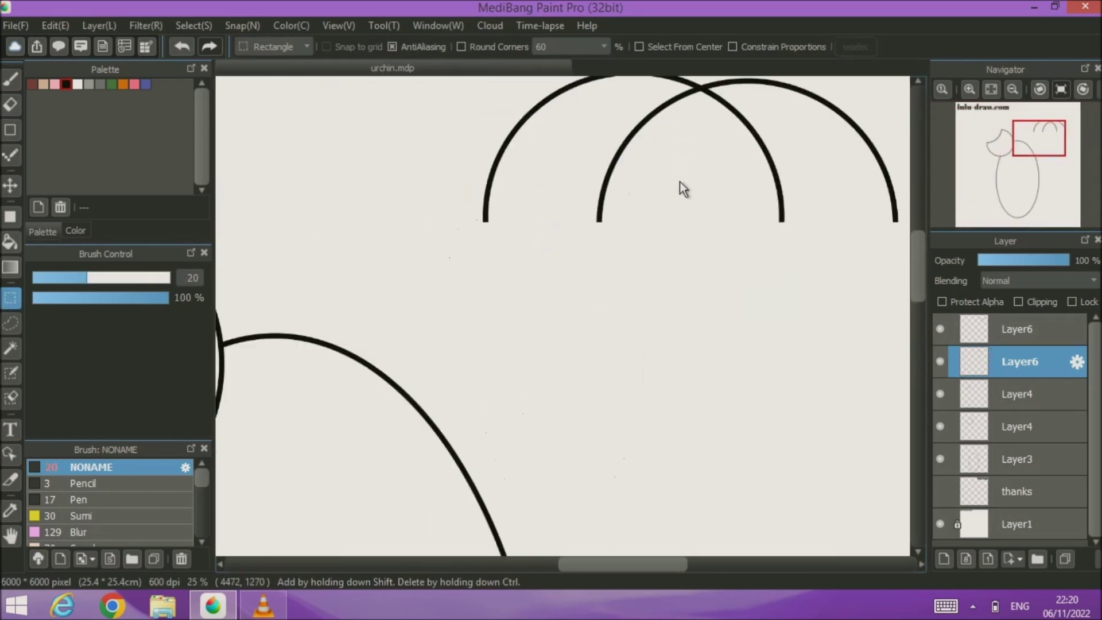
{"action": "left_click_drag", "start_coordinate": [655, 163], "coordinate": [588, 321]}
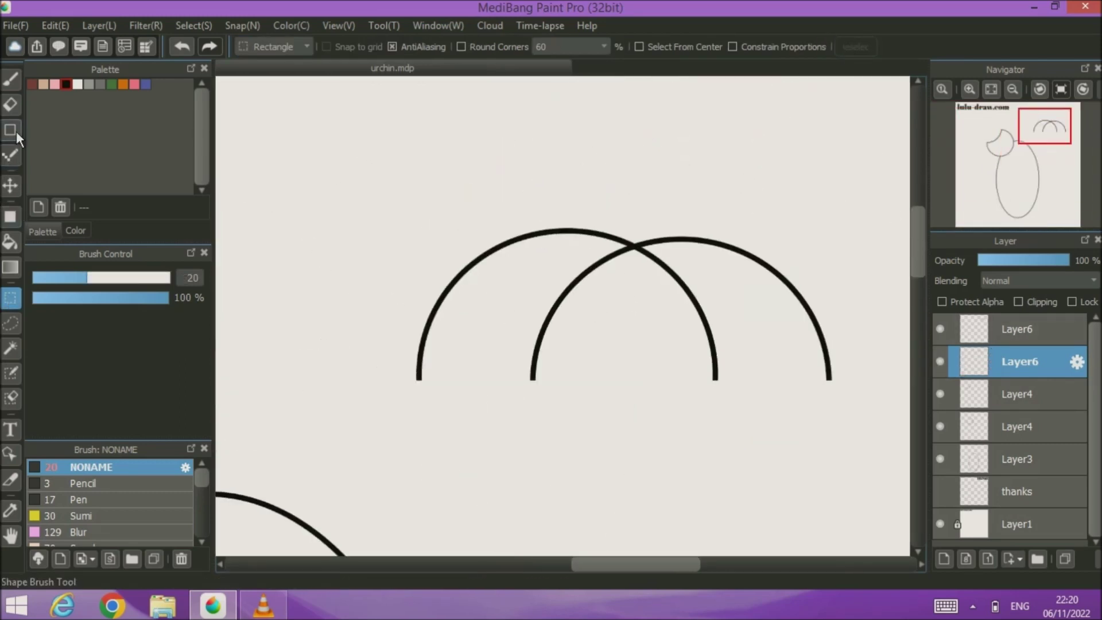
{"action": "left_click", "coordinate": [11, 105]}
{"action": "left_click", "coordinate": [125, 279]}
{"action": "left_click", "coordinate": [647, 255]}
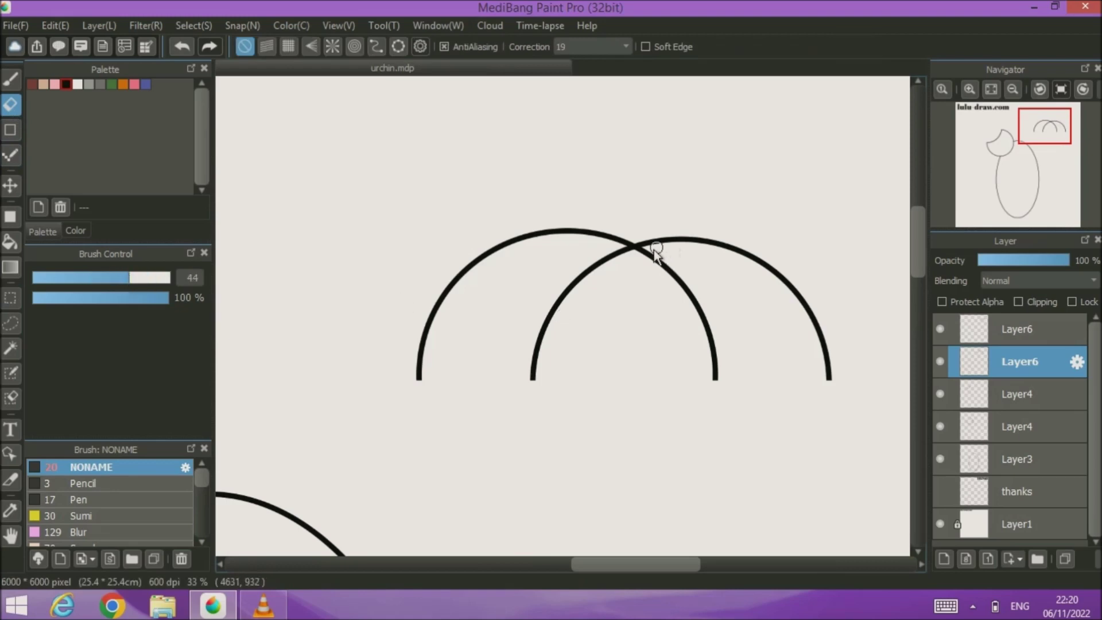
{"action": "mouse_move", "coordinate": [652, 256]}
{"action": "left_mouse_down"}
{"action": "mouse_move", "coordinate": [695, 296]}
{"action": "mouse_move", "coordinate": [725, 377]}
{"action": "left_mouse_up"}
{"action": "left_click_drag", "start_coordinate": [677, 271], "coordinate": [664, 276]}
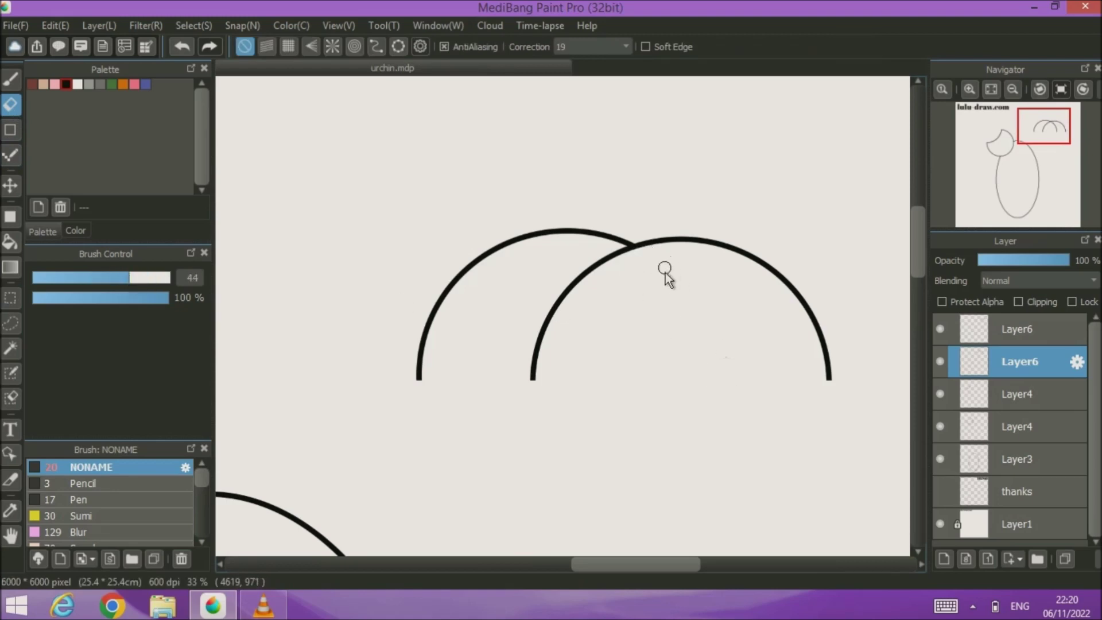
- Erase the right arc beyond the crossing point to leave a curved spike, and merge its two layers
{"action": "left_click", "coordinate": [1011, 329]}
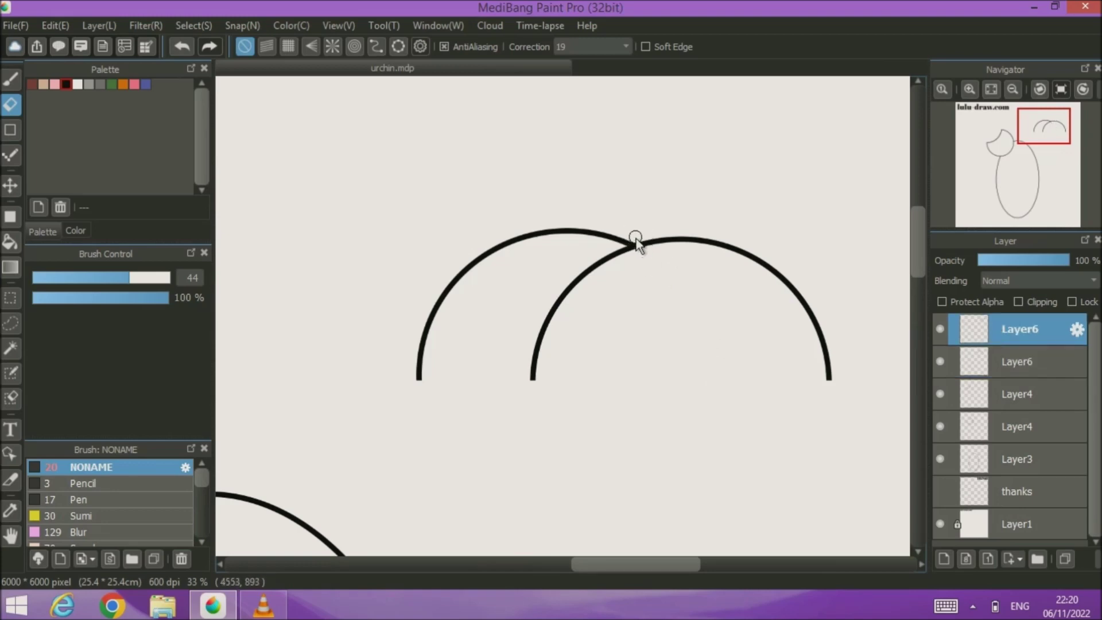
{"action": "mouse_move", "coordinate": [646, 243]}
{"action": "left_mouse_down"}
{"action": "mouse_move", "coordinate": [713, 242]}
{"action": "mouse_move", "coordinate": [773, 272]}
{"action": "mouse_move", "coordinate": [816, 327]}
{"action": "mouse_move", "coordinate": [836, 415]}
{"action": "left_mouse_up"}
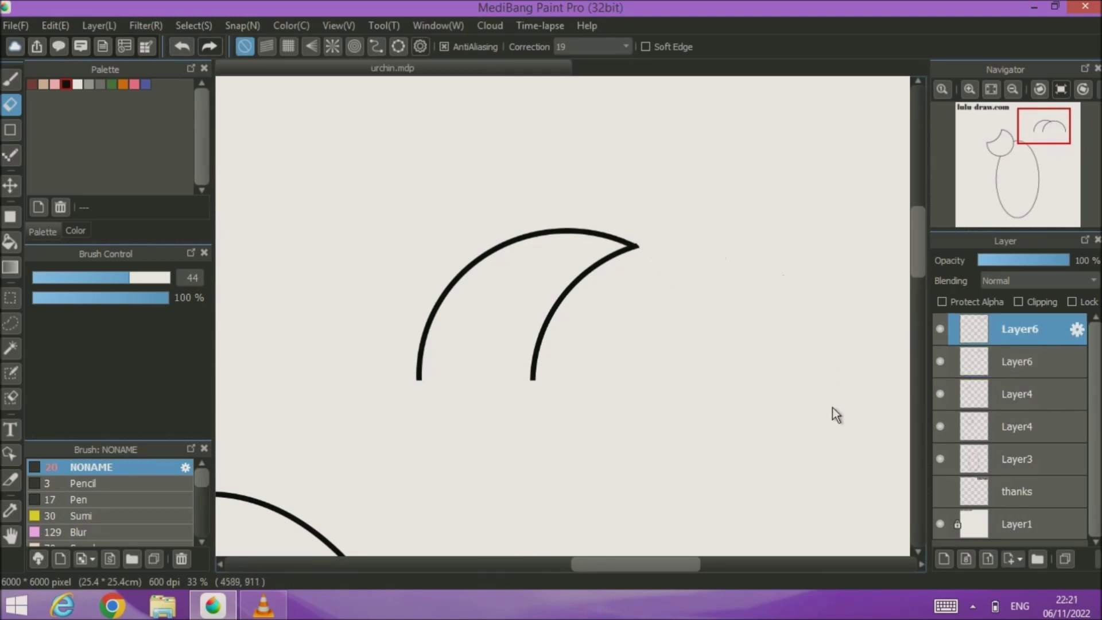
{"action": "left_click", "coordinate": [1098, 560]}
{"action": "left_click", "coordinate": [1077, 514]}
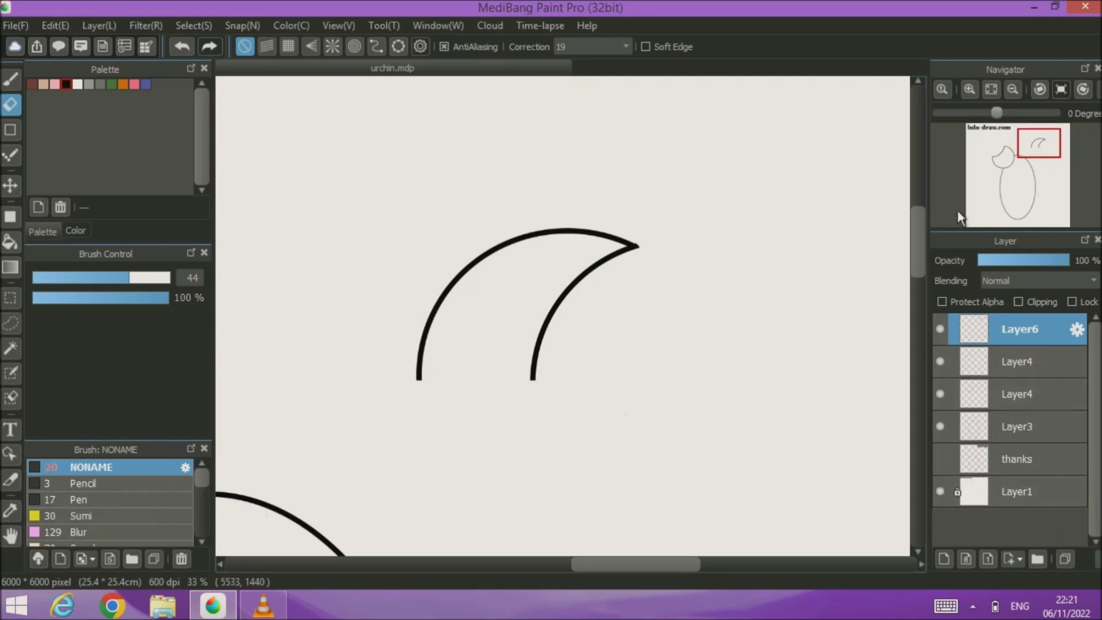
- Duplicate the curved spike's layer and rotate the copy clockwise with Transform, placing it at the first spike's lower-right end
{"action": "left_click", "coordinate": [991, 89]}
{"action": "left_click", "coordinate": [1066, 559]}
{"action": "left_click", "coordinate": [11, 185]}
{"action": "left_click_drag", "start_coordinate": [644, 165], "coordinate": [685, 183]}
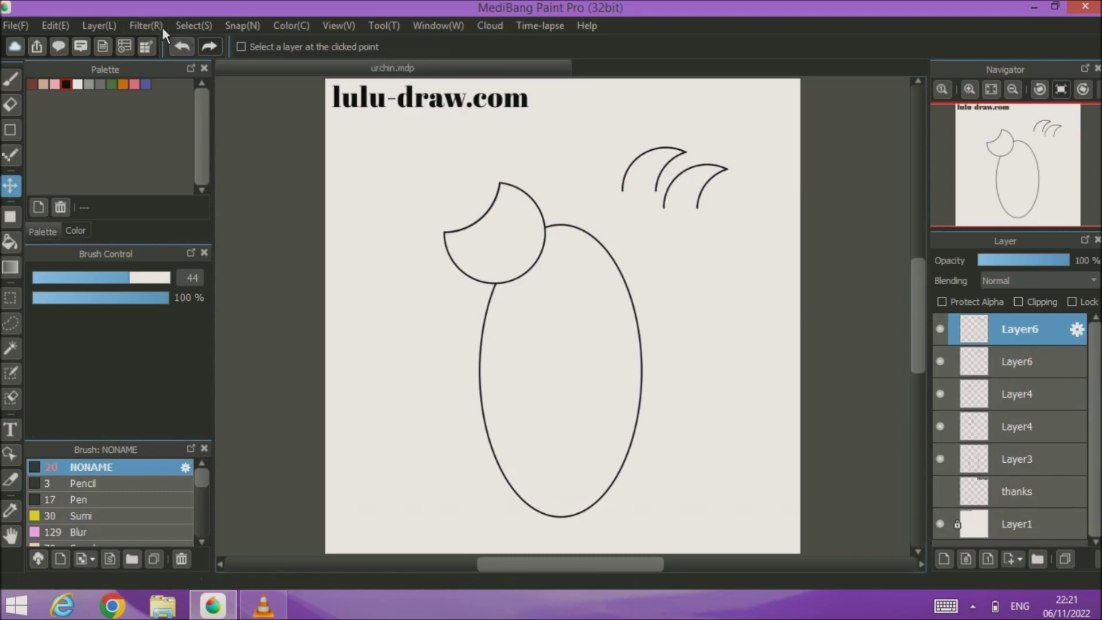
{"action": "left_click", "coordinate": [193, 25]}
{"action": "left_click", "coordinate": [247, 290]}
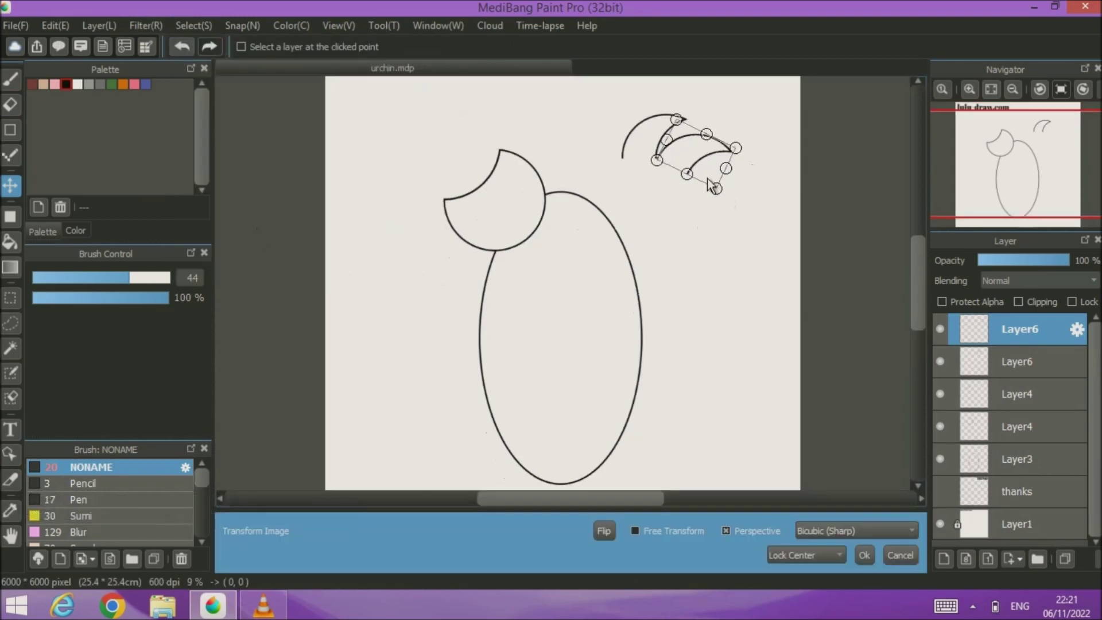
{"action": "left_click_drag", "start_coordinate": [693, 153], "coordinate": [691, 153]}
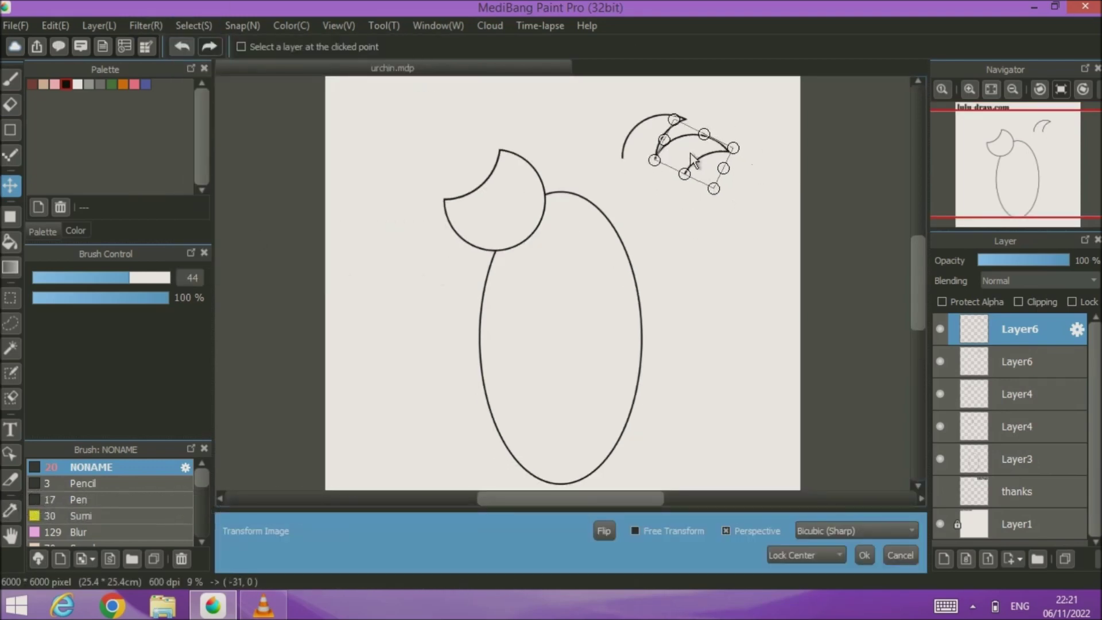
{"action": "left_click", "coordinate": [862, 552]}
- Align the rotated spike's lower end with the first spike's lower tip and merge the two spike layers
{"action": "scroll", "coordinate": [662, 259], "scroll_direction": "down", "scroll_amount": 4}
{"action": "scroll", "coordinate": [662, 259], "scroll_direction": "up", "scroll_amount": 7}
{"action": "left_click_drag", "start_coordinate": [593, 182], "coordinate": [539, 473]}
{"action": "mouse_move", "coordinate": [669, 280]}
{"action": "left_mouse_down"}
{"action": "mouse_move", "coordinate": [681, 279]}
{"action": "mouse_move", "coordinate": [671, 277]}
{"action": "left_mouse_up"}
{"action": "left_click_drag", "start_coordinate": [705, 347], "coordinate": [644, 289]}
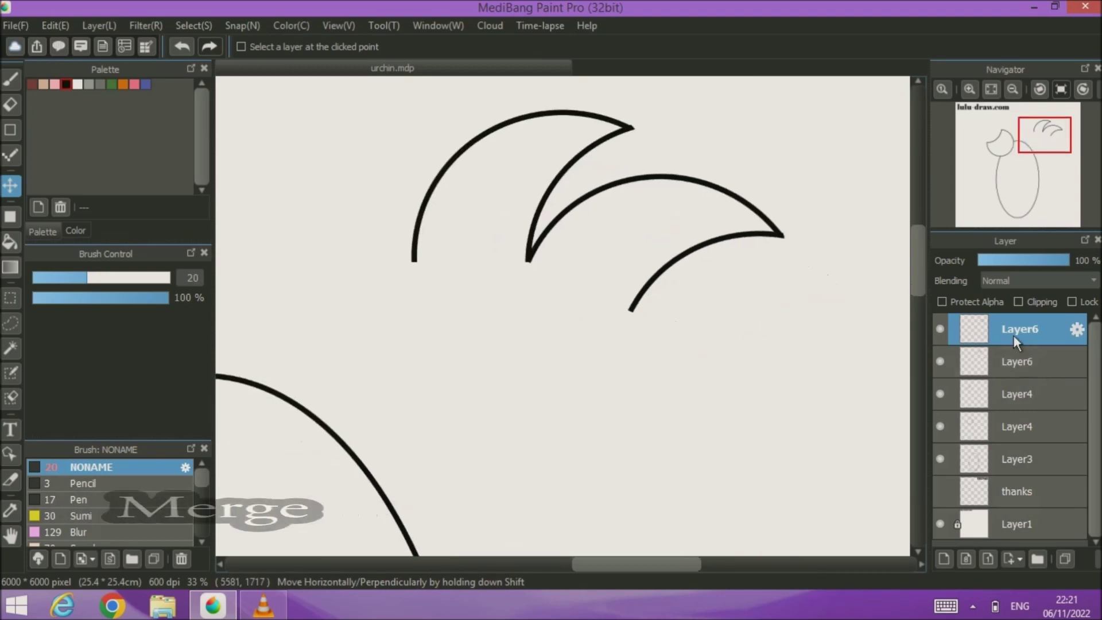
{"action": "left_click", "coordinate": [1096, 559]}
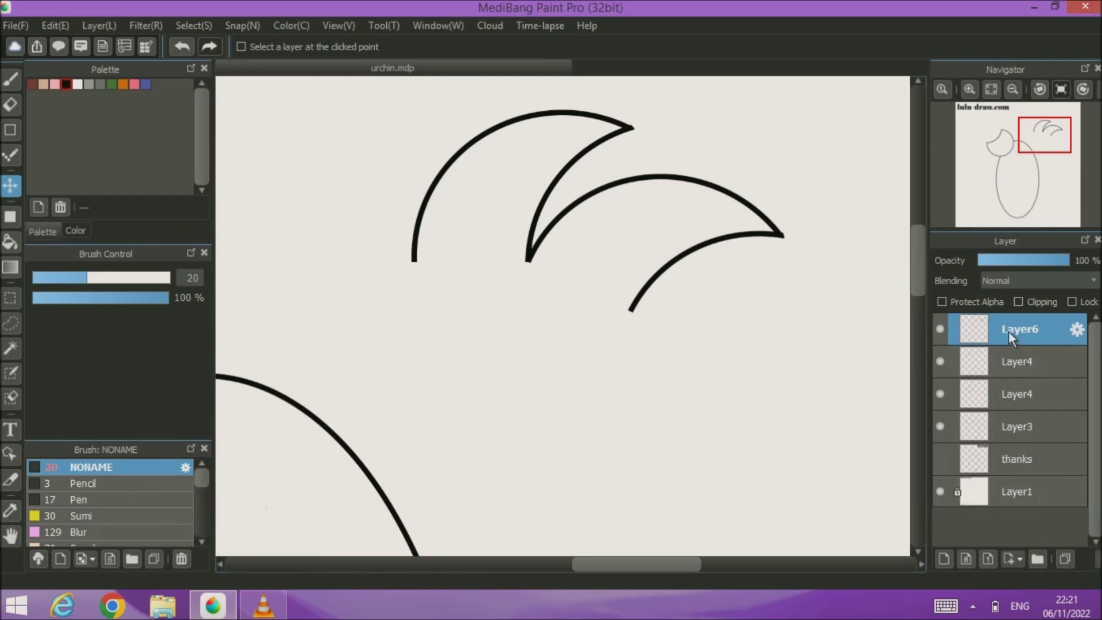
- Duplicate the spike pair's layer and move the copy down and to the right of the original
{"action": "left_click", "coordinate": [1064, 560]}
{"action": "left_click_drag", "start_coordinate": [652, 323], "coordinate": [573, 302]}
{"action": "left_click_drag", "start_coordinate": [540, 232], "coordinate": [666, 381]}
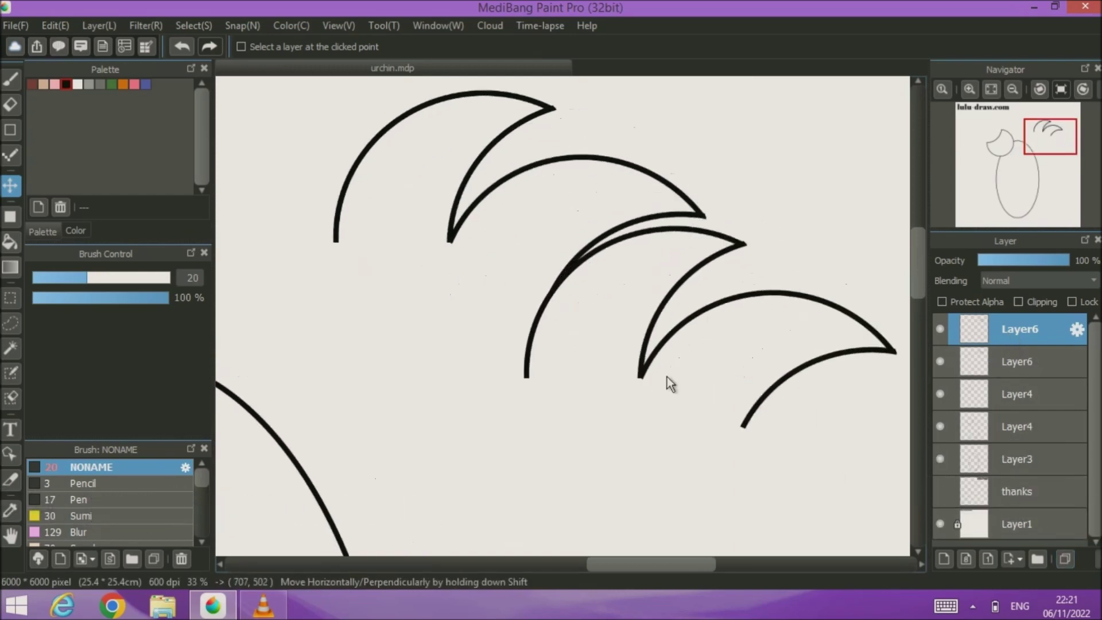
- Move the original spike pair to the top of the head, then shrink it and rotate it counterclockwise with Transform
{"action": "left_click", "coordinate": [991, 90]}
{"action": "left_click", "coordinate": [1013, 362]}
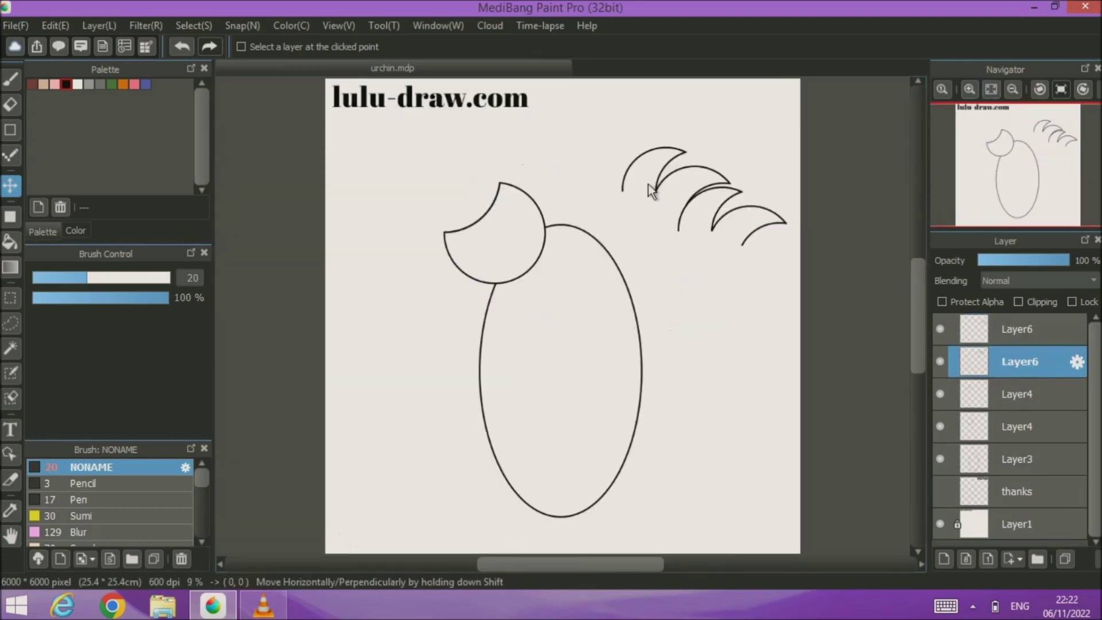
{"action": "left_click_drag", "start_coordinate": [651, 189], "coordinate": [546, 187]}
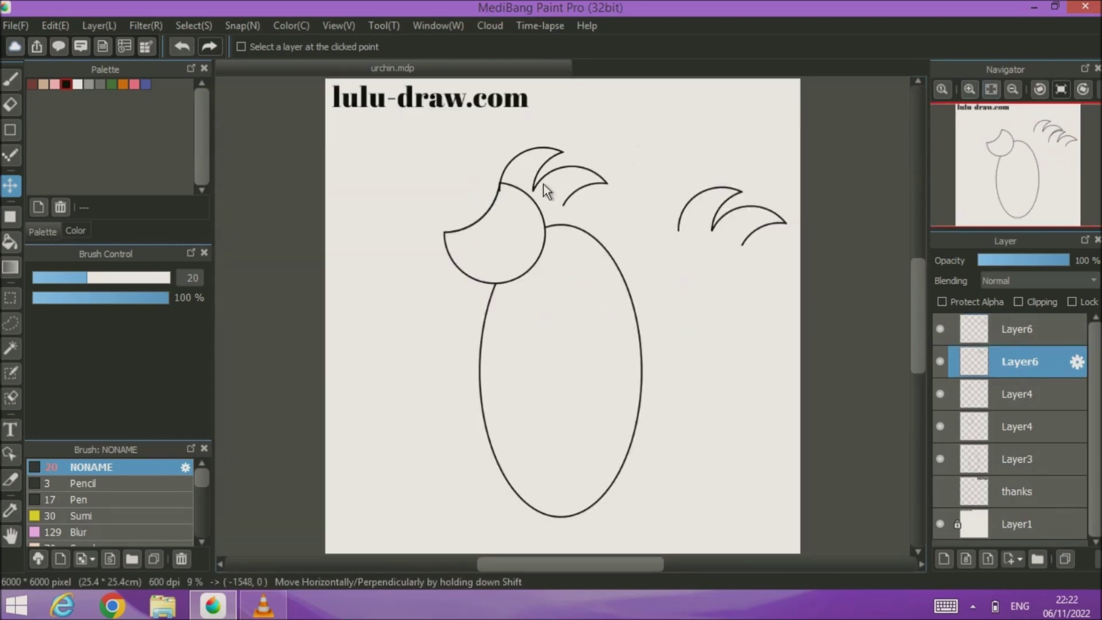
{"action": "left_click", "coordinate": [193, 25]}
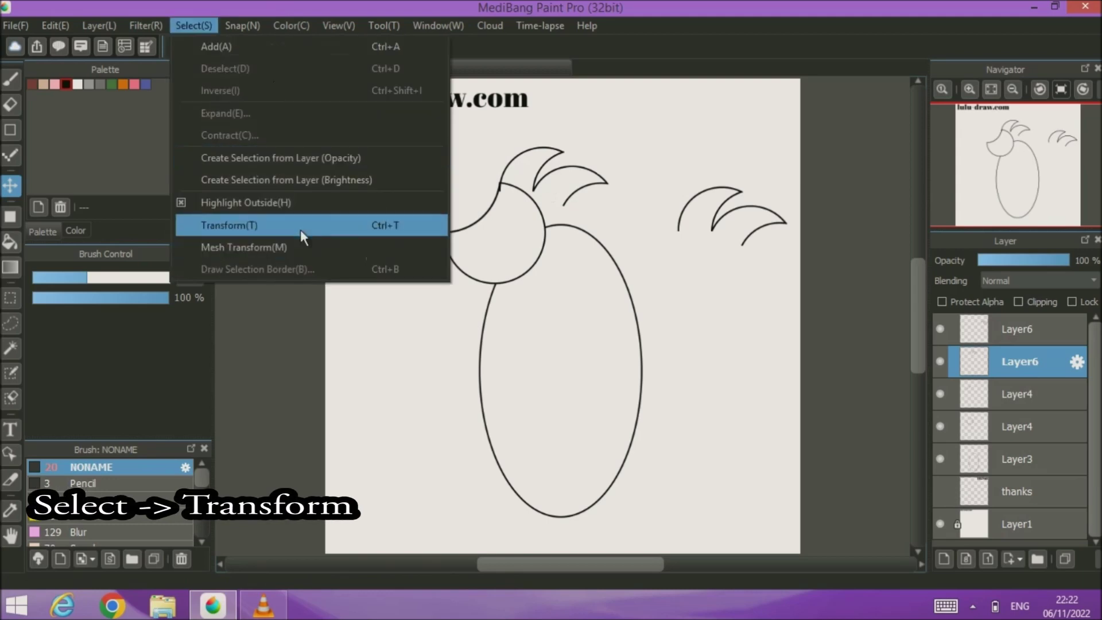
{"action": "left_click", "coordinate": [301, 225]}
{"action": "left_click_drag", "start_coordinate": [517, 188], "coordinate": [516, 146]}
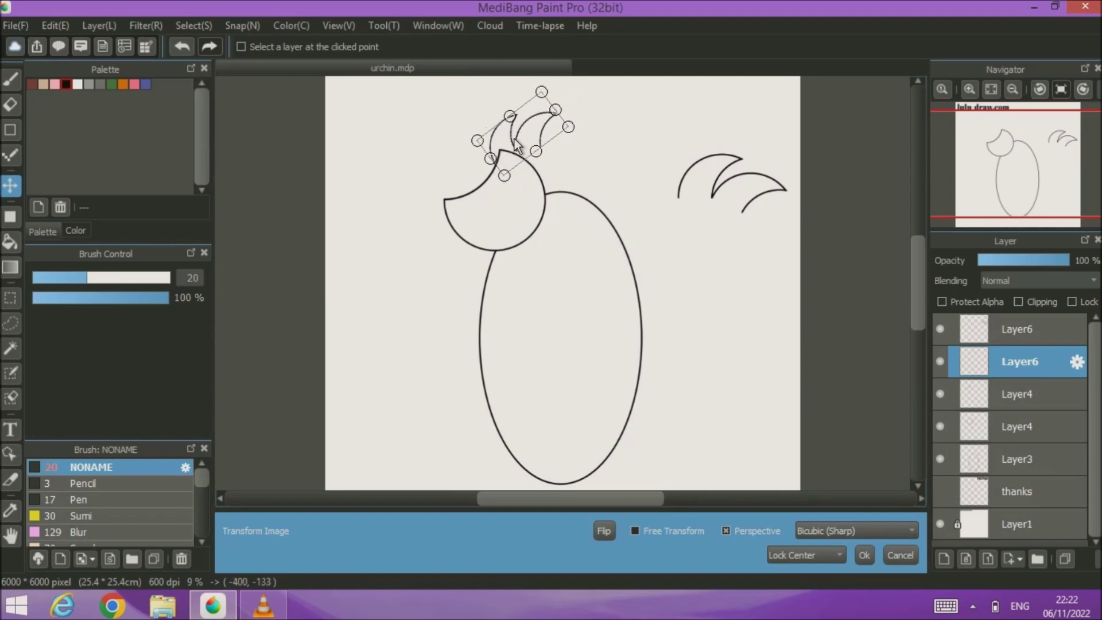
{"action": "left_click", "coordinate": [866, 557]}
- Nudge the first spike pair so its outer lower end meets the head's concave edge
{"action": "scroll", "coordinate": [507, 241], "scroll_direction": "up", "scroll_amount": 5}
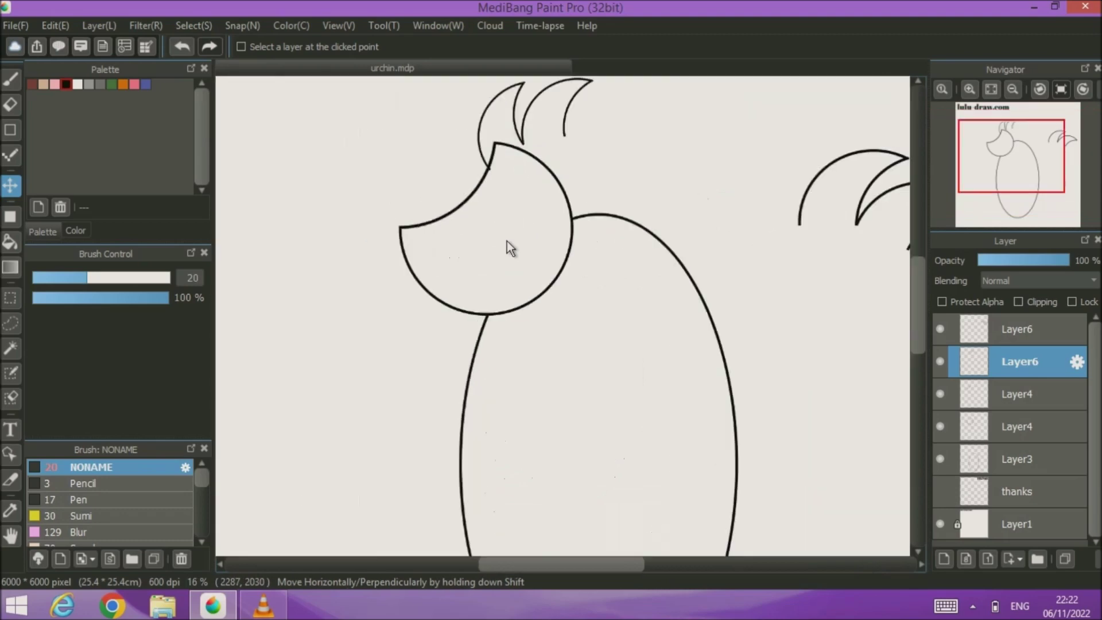
{"action": "left_click_drag", "start_coordinate": [510, 201], "coordinate": [509, 430]}
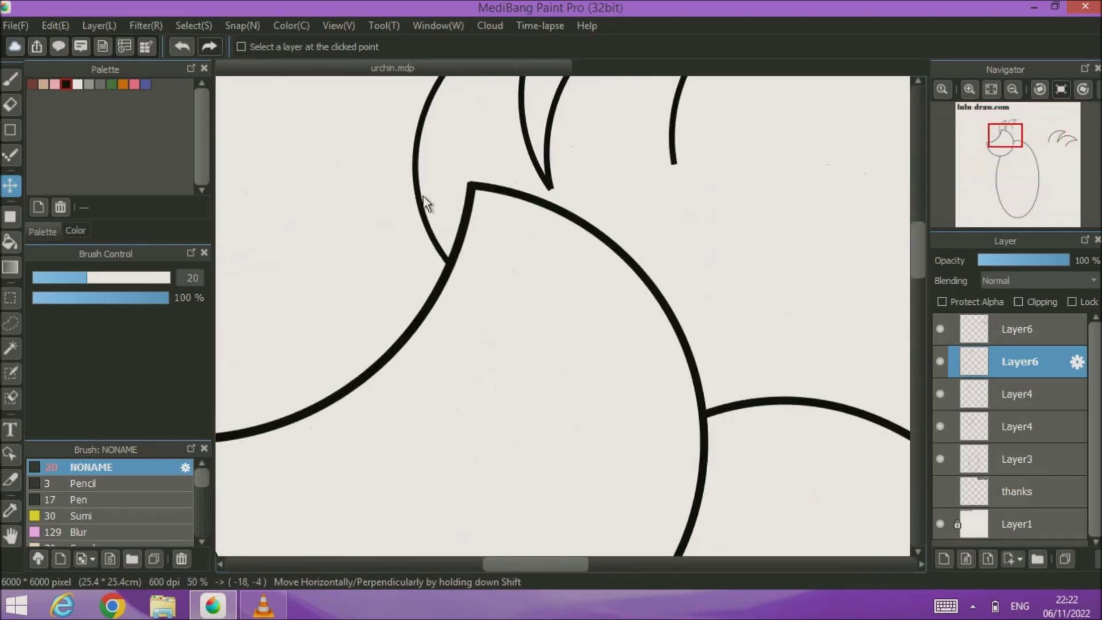
{"action": "scroll", "coordinate": [653, 275], "scroll_direction": "down", "scroll_amount": 3}
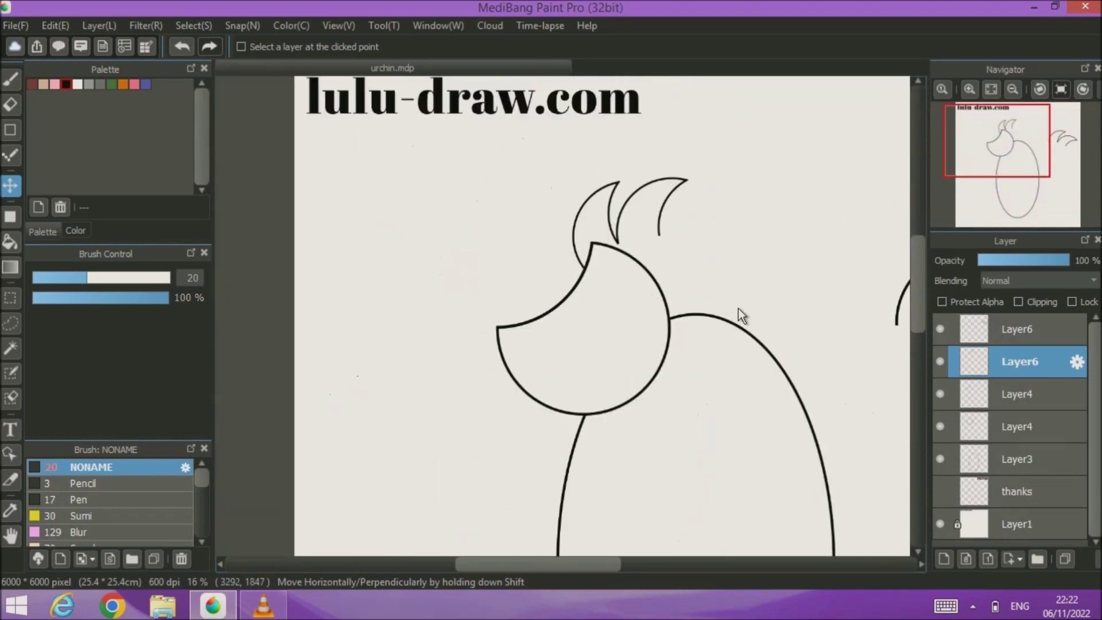
- Move the second spike pair beside the first, and shrink it and rotate it slightly clockwise with Transform
{"action": "left_click_drag", "start_coordinate": [649, 265], "coordinate": [541, 254]}
{"action": "left_click", "coordinate": [1038, 330]}
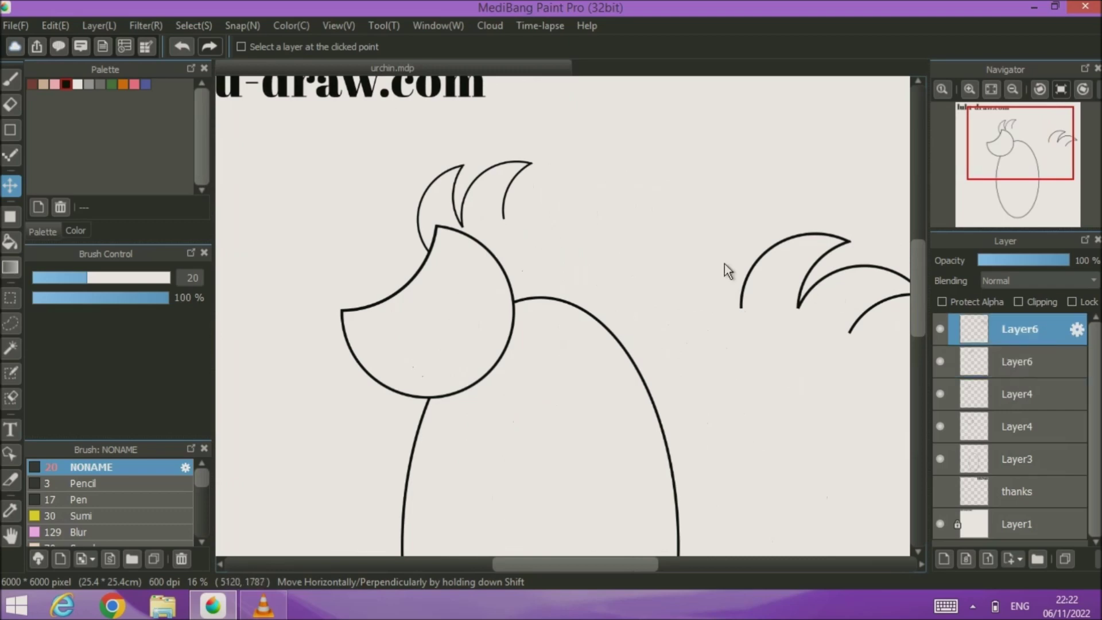
{"action": "left_click_drag", "start_coordinate": [828, 307], "coordinate": [615, 247]}
{"action": "left_click", "coordinate": [193, 25]}
{"action": "left_click", "coordinate": [252, 225]}
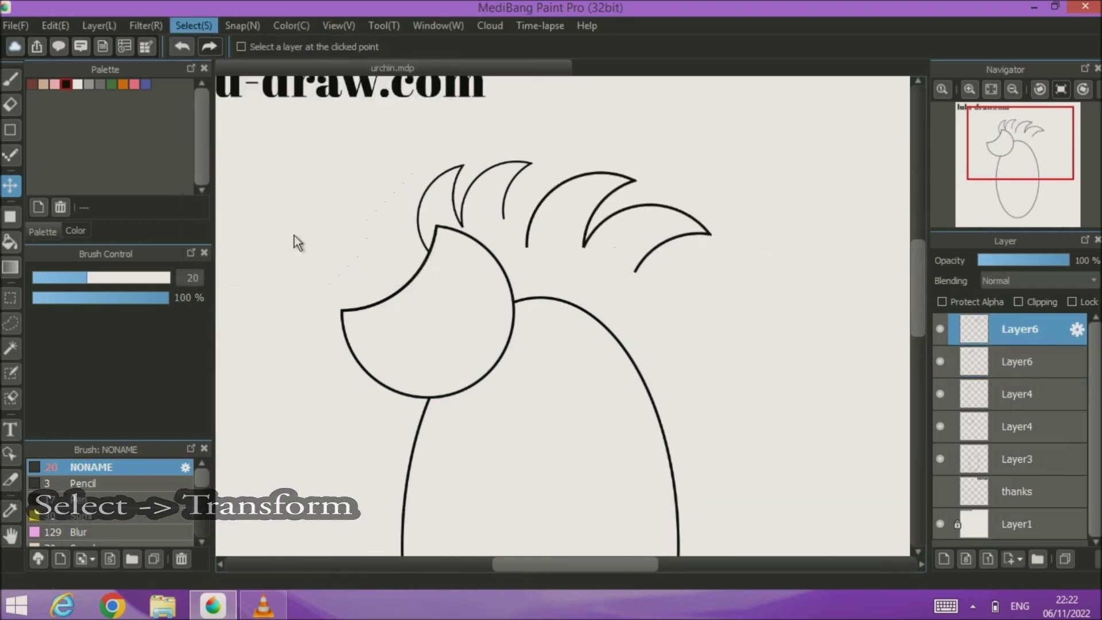
{"action": "left_click_drag", "start_coordinate": [721, 240], "coordinate": [671, 234]}
{"action": "left_click_drag", "start_coordinate": [637, 198], "coordinate": [681, 292]}
{"action": "left_click_drag", "start_coordinate": [646, 242], "coordinate": [596, 226]}
- Join the second pair's lower end to the first pair's last spike, apply the transform, and merge both pairs' layers
{"action": "scroll", "coordinate": [597, 230], "scroll_direction": "down", "scroll_amount": 2}
{"action": "scroll", "coordinate": [541, 284], "scroll_direction": "up", "scroll_amount": 4}
{"action": "scroll", "coordinate": [540, 285], "scroll_direction": "down", "scroll_amount": 2}
{"action": "scroll", "coordinate": [577, 264], "scroll_direction": "up", "scroll_amount": 2}
{"action": "left_click_drag", "start_coordinate": [617, 247], "coordinate": [570, 340]}
{"action": "left_click_drag", "start_coordinate": [651, 233], "coordinate": [646, 252]}
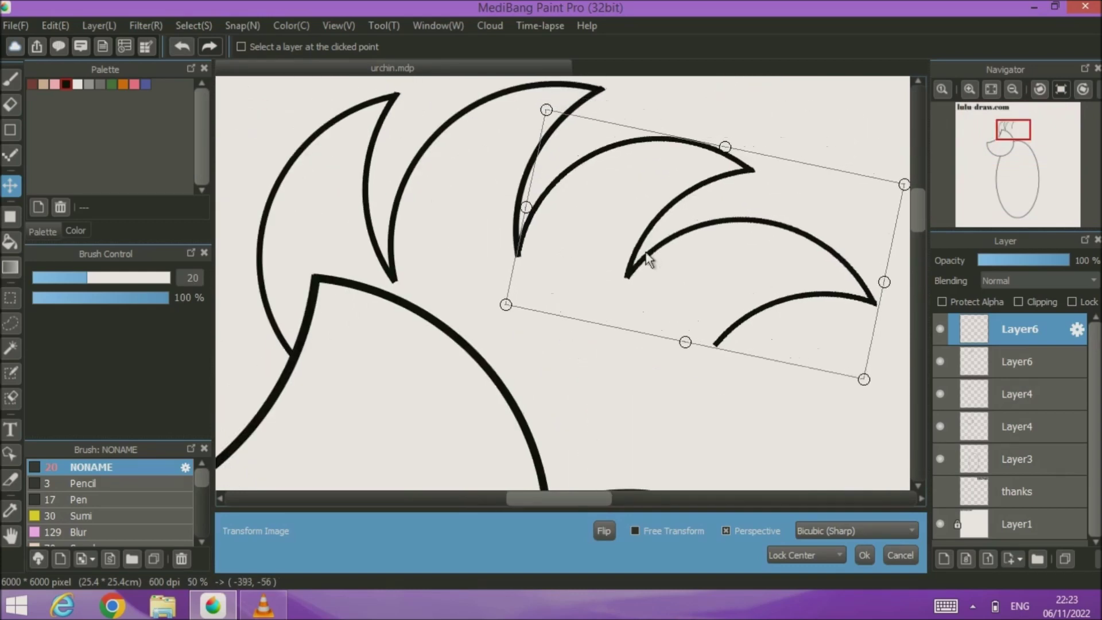
{"action": "scroll", "coordinate": [645, 253], "scroll_direction": "up", "scroll_amount": 1}
{"action": "scroll", "coordinate": [646, 253], "scroll_direction": "down", "scroll_amount": 2}
{"action": "left_click", "coordinate": [968, 89]}
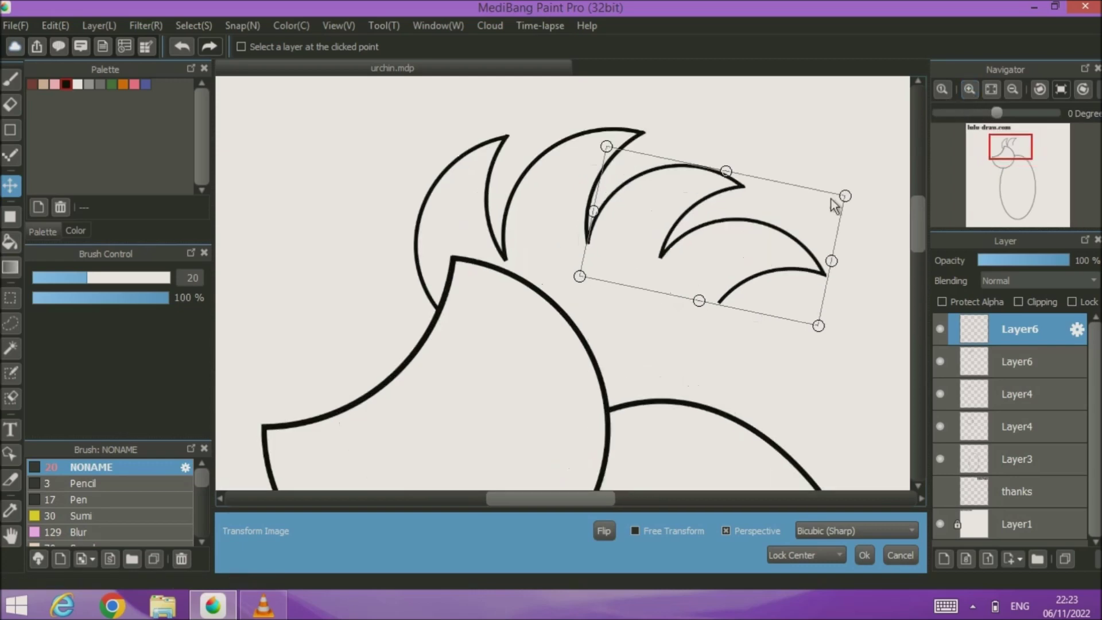
{"action": "left_click", "coordinate": [865, 555]}
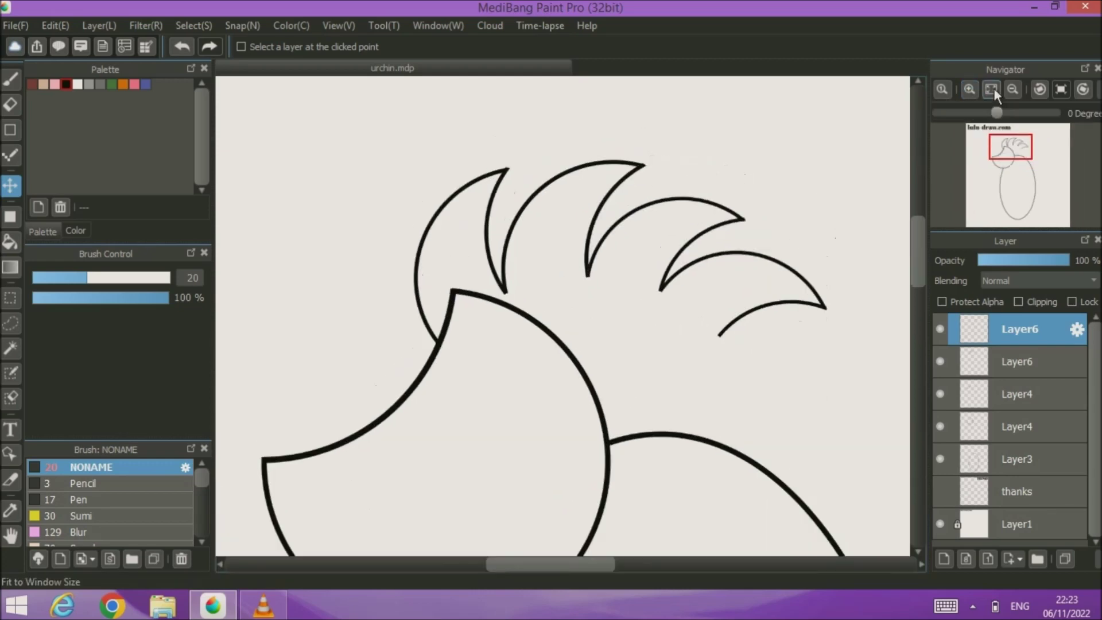
{"action": "left_click", "coordinate": [992, 89]}
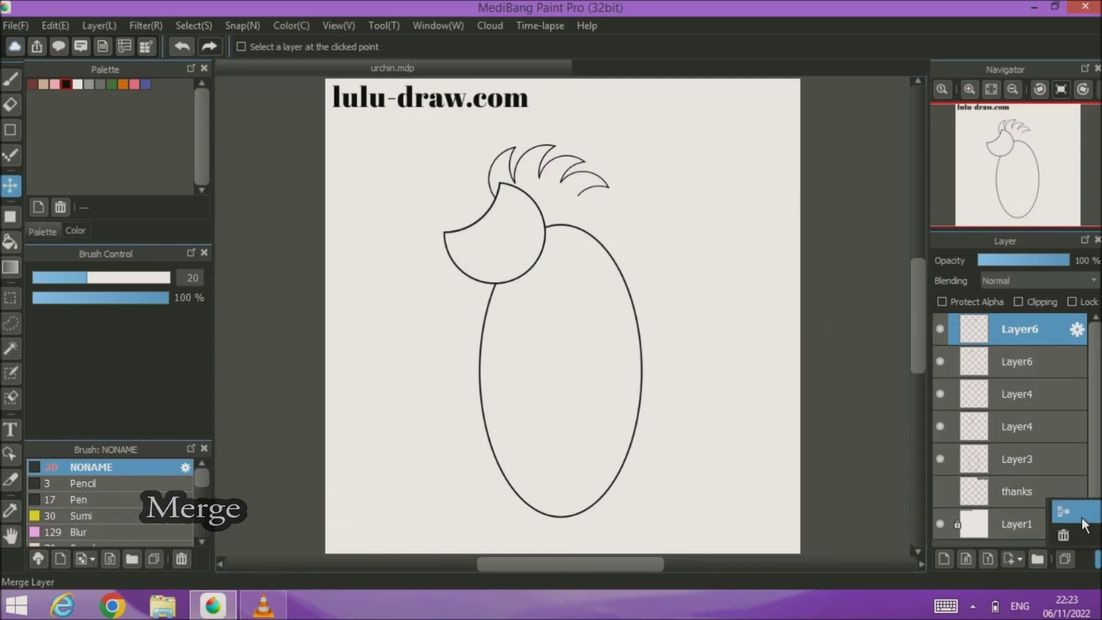
{"action": "left_click", "coordinate": [1087, 560]}
- Duplicate the merged spike row, move the copy beyond its last spike, and rotate it clockwise with Transform
{"action": "left_click", "coordinate": [1072, 560]}
{"action": "left_click_drag", "start_coordinate": [541, 192], "coordinate": [676, 289]}
{"action": "left_click", "coordinate": [193, 25]}
{"action": "left_click", "coordinate": [229, 223]}
{"action": "left_click_drag", "start_coordinate": [677, 150], "coordinate": [639, 182]}
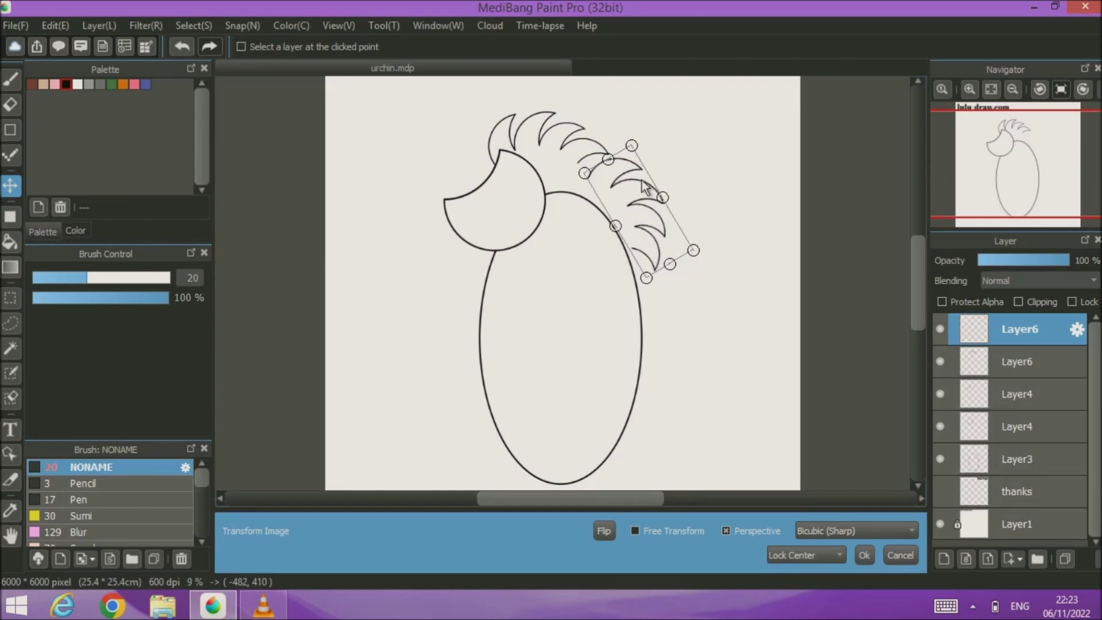
{"action": "left_click_drag", "start_coordinate": [645, 187], "coordinate": [652, 181]}
{"action": "mouse_move", "coordinate": [721, 273]}
{"action": "left_mouse_down"}
{"action": "mouse_move", "coordinate": [729, 264]}
{"action": "mouse_move", "coordinate": [714, 285]}
{"action": "left_mouse_up"}
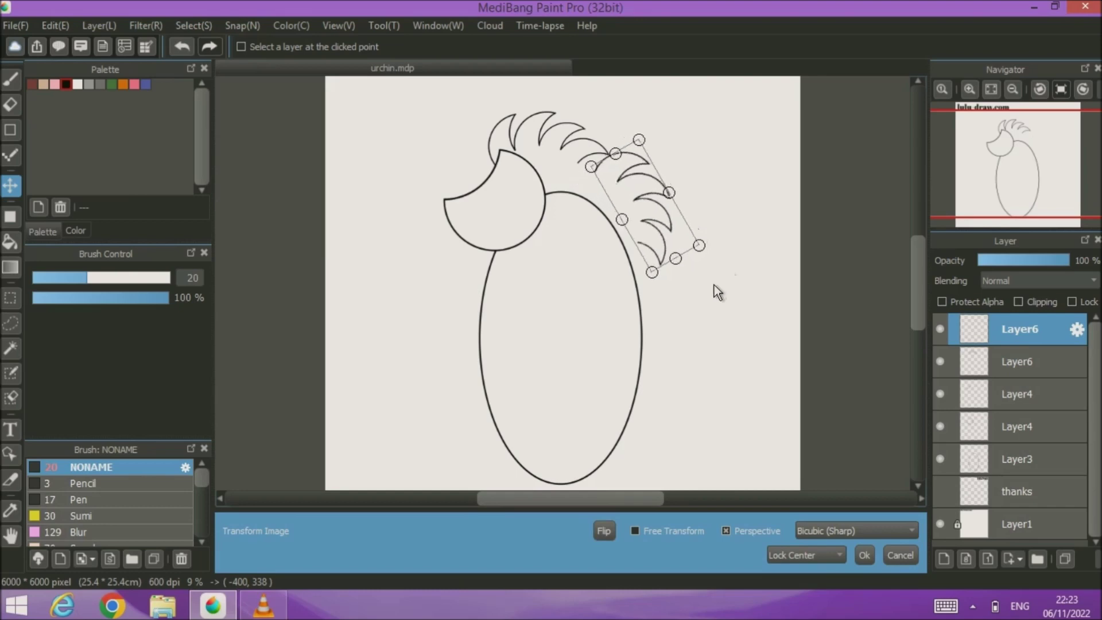
{"action": "left_click_drag", "start_coordinate": [645, 196], "coordinate": [651, 213]}
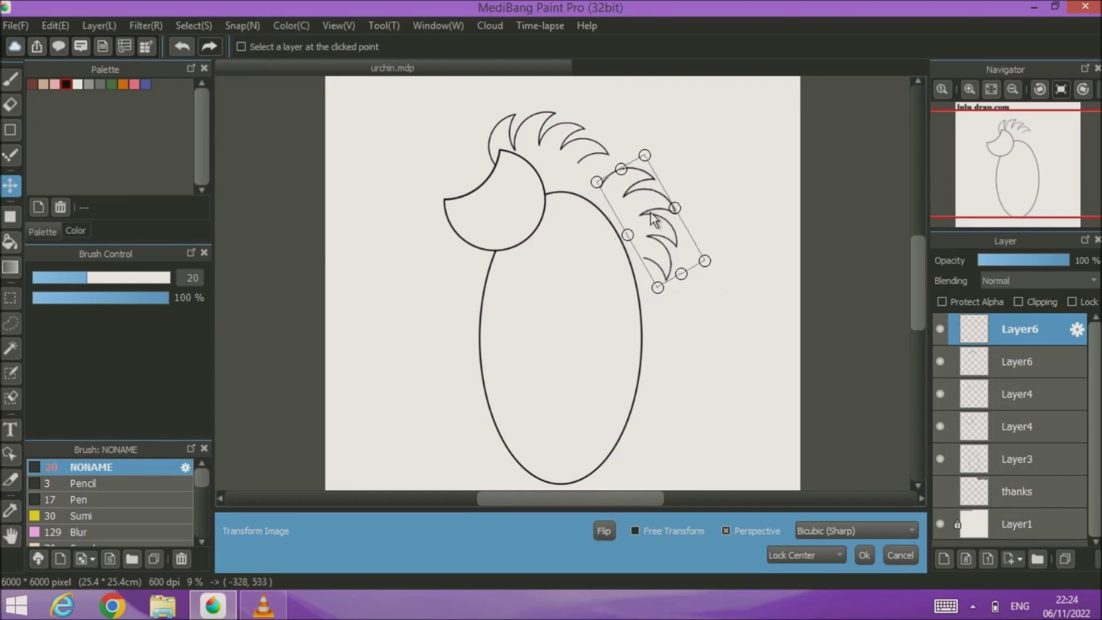
- Overlap the copied row's first spike with the original row's last spike and rotate the copy slightly counterclockwise
{"action": "scroll", "coordinate": [541, 198], "scroll_direction": "down", "scroll_amount": 4}
{"action": "scroll", "coordinate": [541, 199], "scroll_direction": "up", "scroll_amount": 8}
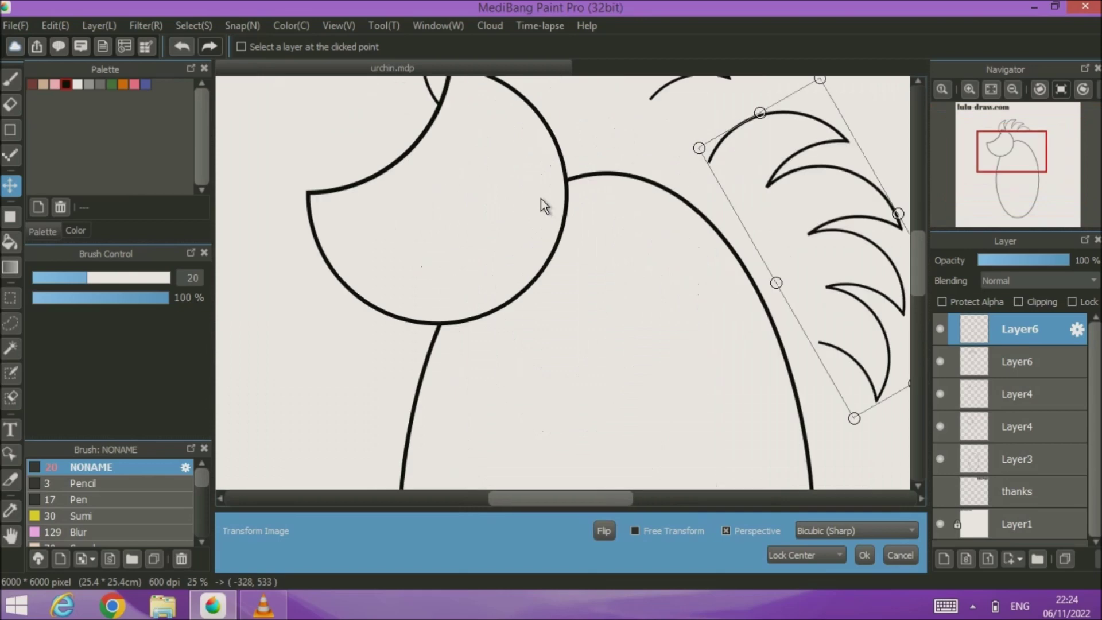
{"action": "left_click_drag", "start_coordinate": [819, 215], "coordinate": [653, 363]}
{"action": "left_click_drag", "start_coordinate": [699, 290], "coordinate": [552, 193]}
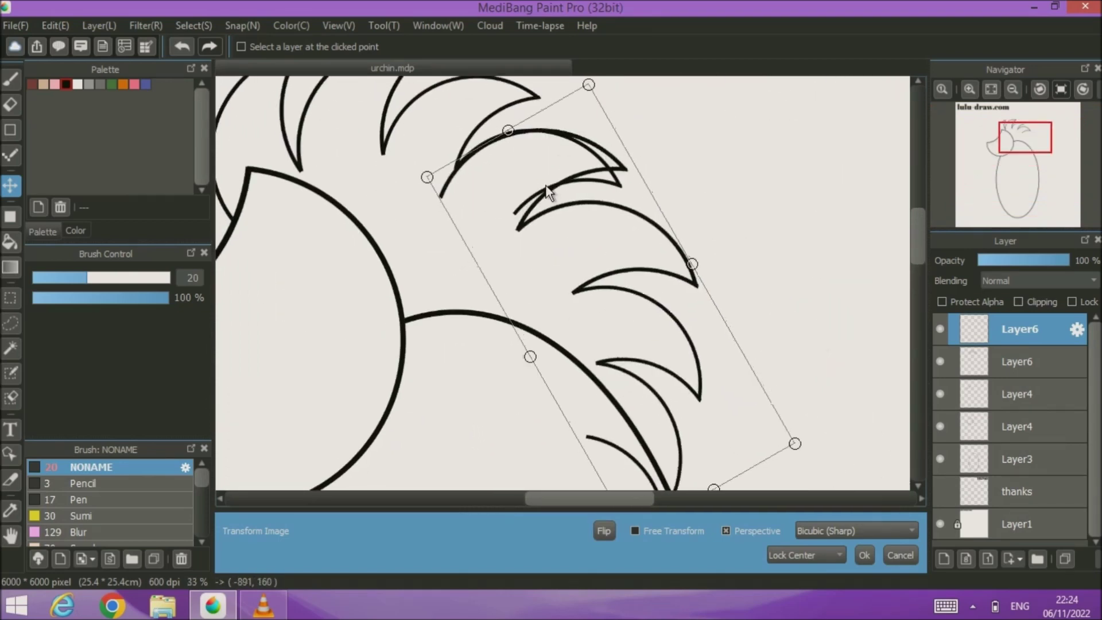
{"action": "left_click_drag", "start_coordinate": [459, 341], "coordinate": [557, 265]}
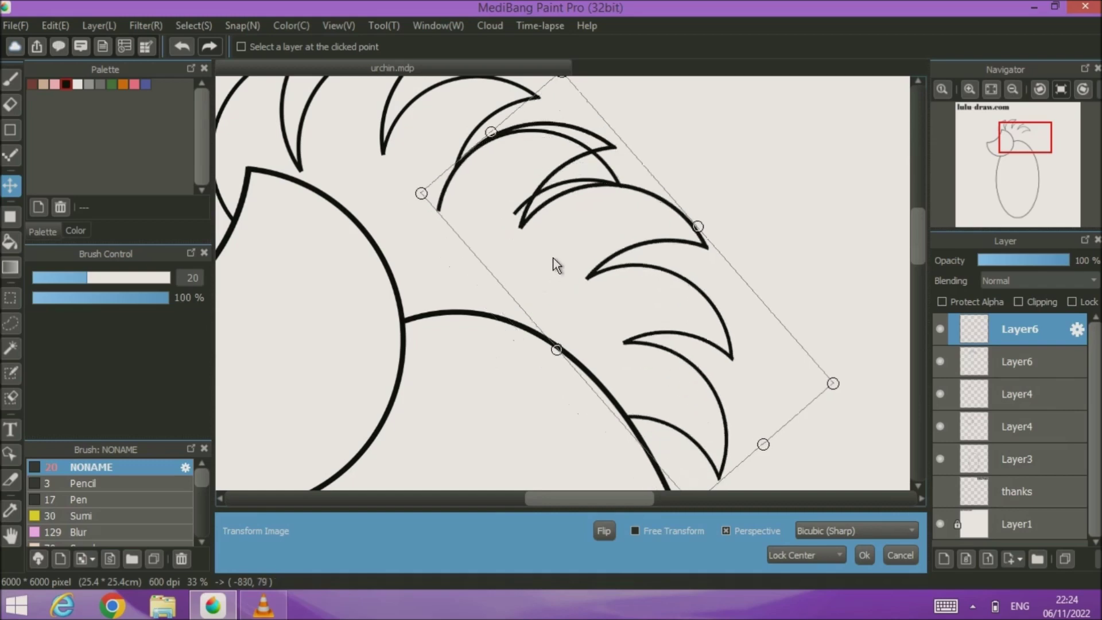
- Fine-tune the copied row's position so it continues the curve of spikes above the body, and apply the transform
{"action": "left_click", "coordinate": [991, 88]}
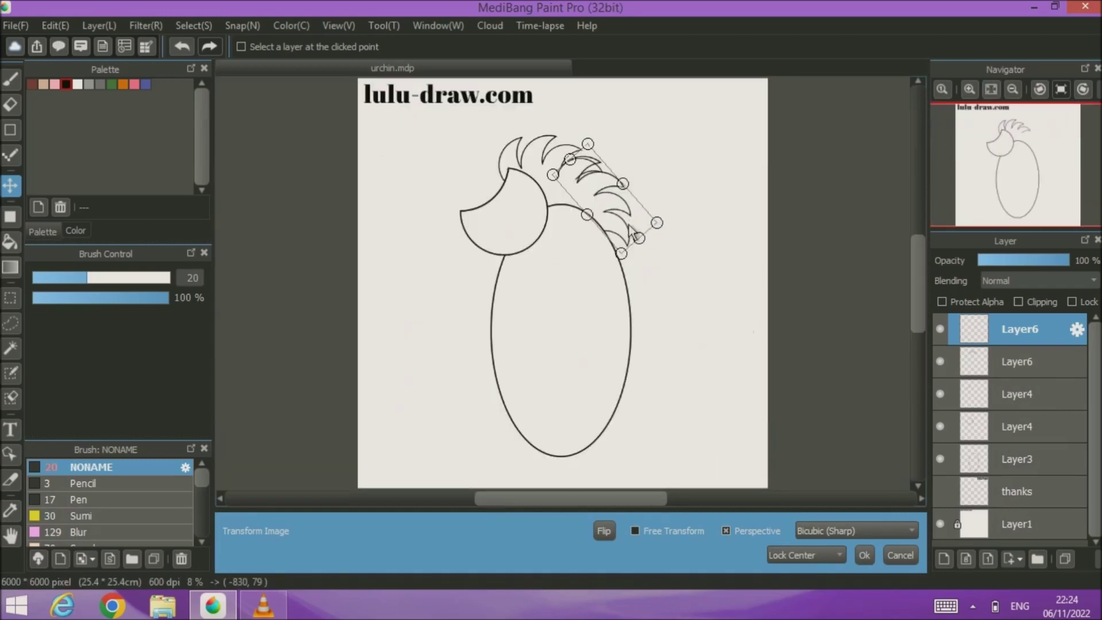
{"action": "scroll", "coordinate": [587, 257], "scroll_direction": "up", "scroll_amount": 4}
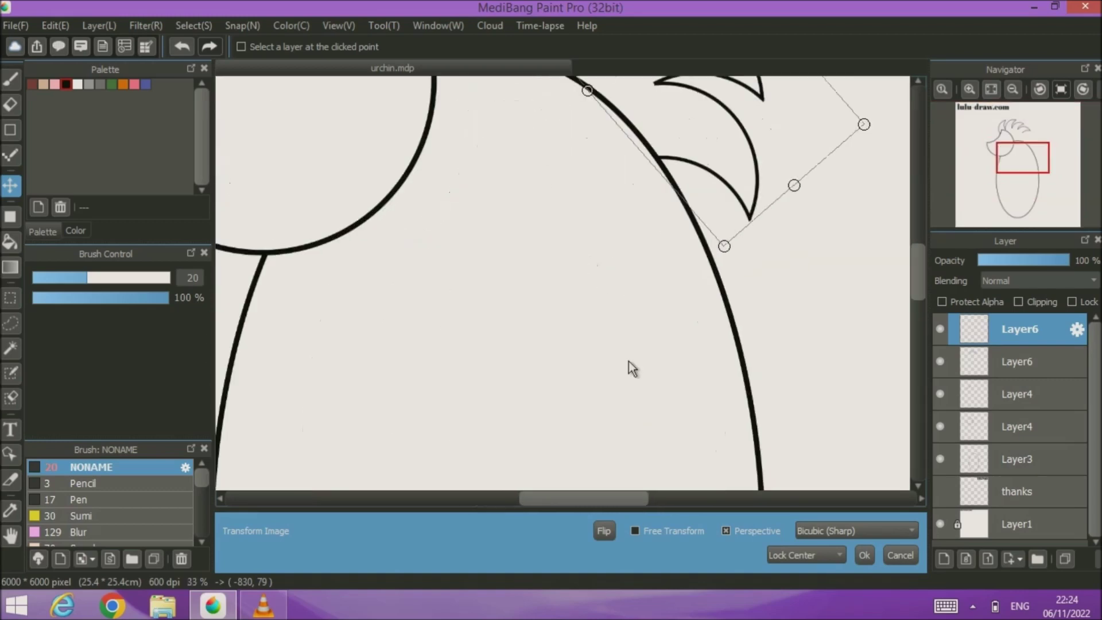
{"action": "left_click_drag", "start_coordinate": [613, 202], "coordinate": [705, 412]}
{"action": "left_click_drag", "start_coordinate": [582, 296], "coordinate": [602, 335]}
{"action": "scroll", "coordinate": [693, 343], "scroll_direction": "up", "scroll_amount": 1}
{"action": "scroll", "coordinate": [690, 343], "scroll_direction": "down", "scroll_amount": 2}
{"action": "left_click_drag", "start_coordinate": [643, 365], "coordinate": [653, 374]}
{"action": "left_click_drag", "start_coordinate": [667, 272], "coordinate": [667, 270]}
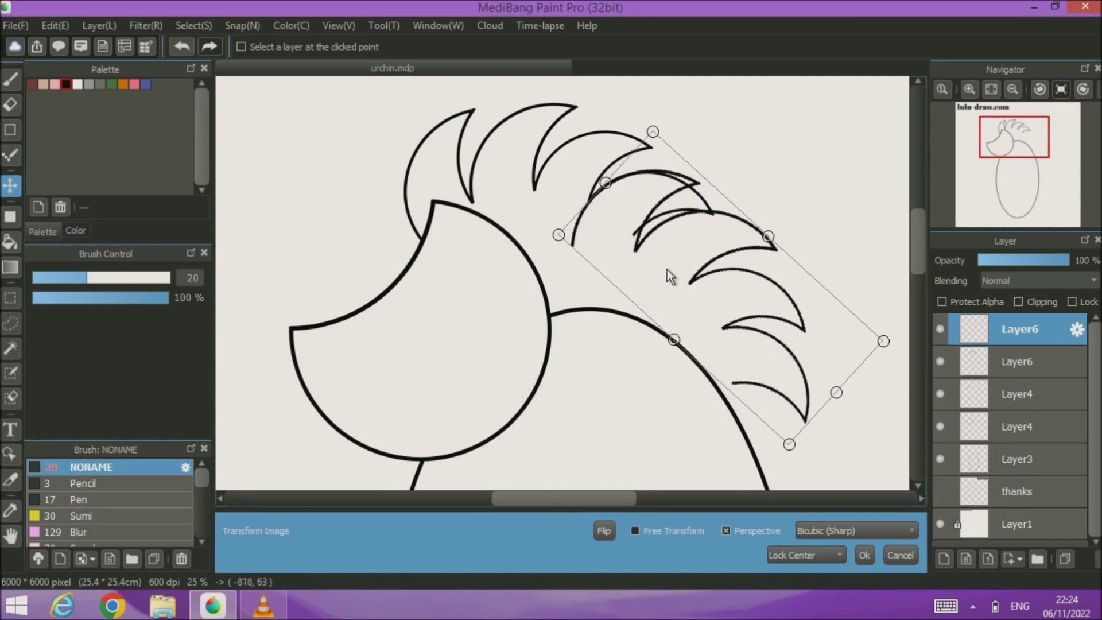
{"action": "left_click", "coordinate": [864, 554]}
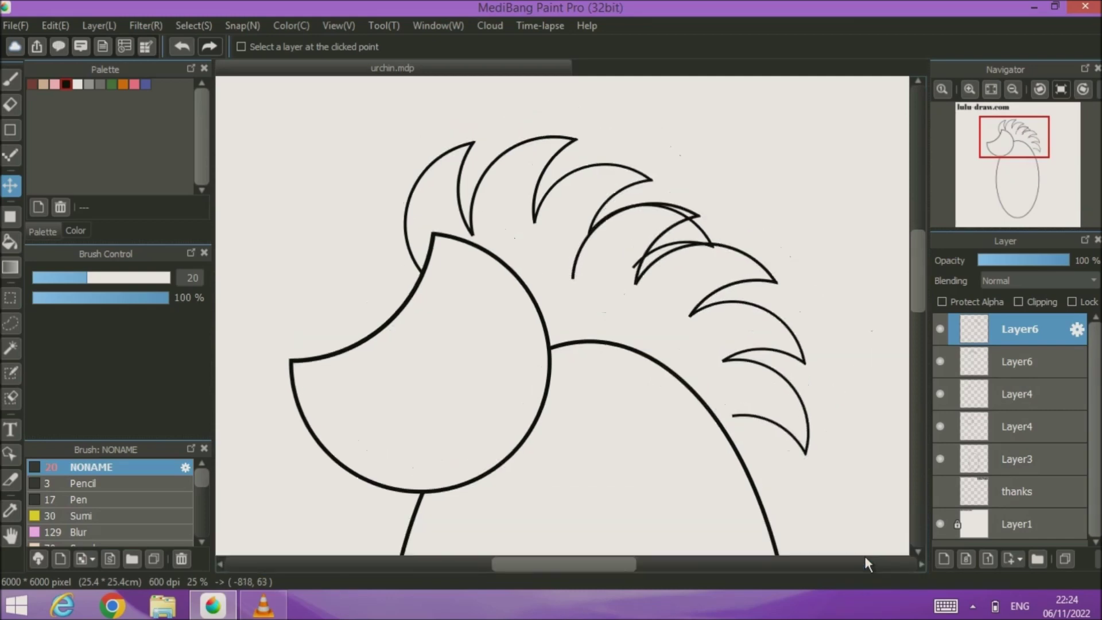
- Duplicate the second spike row's layer, and erase the first row's overlapping last spike with a size 96 eraser
{"action": "left_click", "coordinate": [1065, 560]}
{"action": "left_click", "coordinate": [1018, 393]}
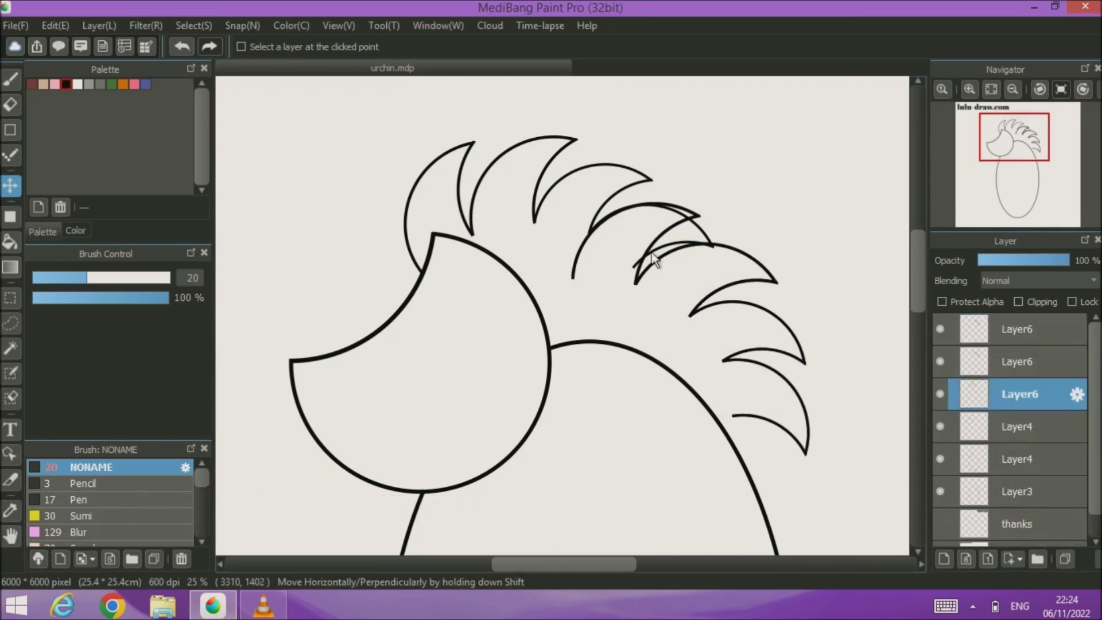
{"action": "left_click", "coordinate": [10, 106]}
{"action": "left_click", "coordinate": [142, 278]}
{"action": "left_click_drag", "start_coordinate": [143, 279], "coordinate": [153, 279]}
{"action": "mouse_move", "coordinate": [634, 267]}
{"action": "left_mouse_down"}
{"action": "mouse_move", "coordinate": [677, 246]}
{"action": "mouse_move", "coordinate": [691, 216]}
{"action": "left_mouse_up"}
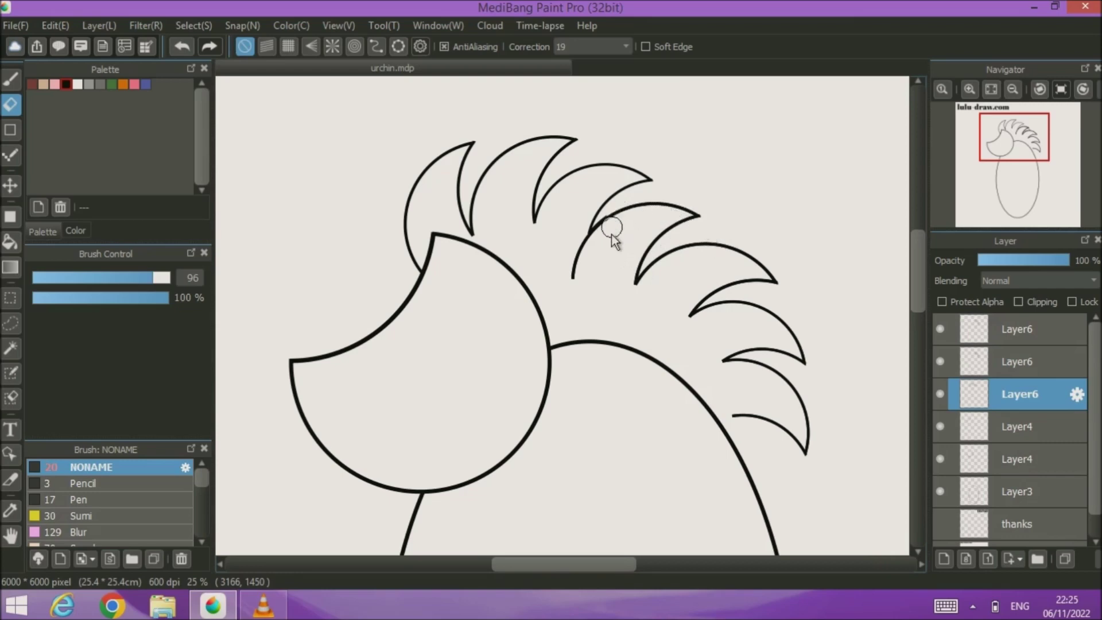
- Hide the duplicate row and erase the second row's excess starting line where it meets the first row
{"action": "left_click", "coordinate": [1042, 359]}
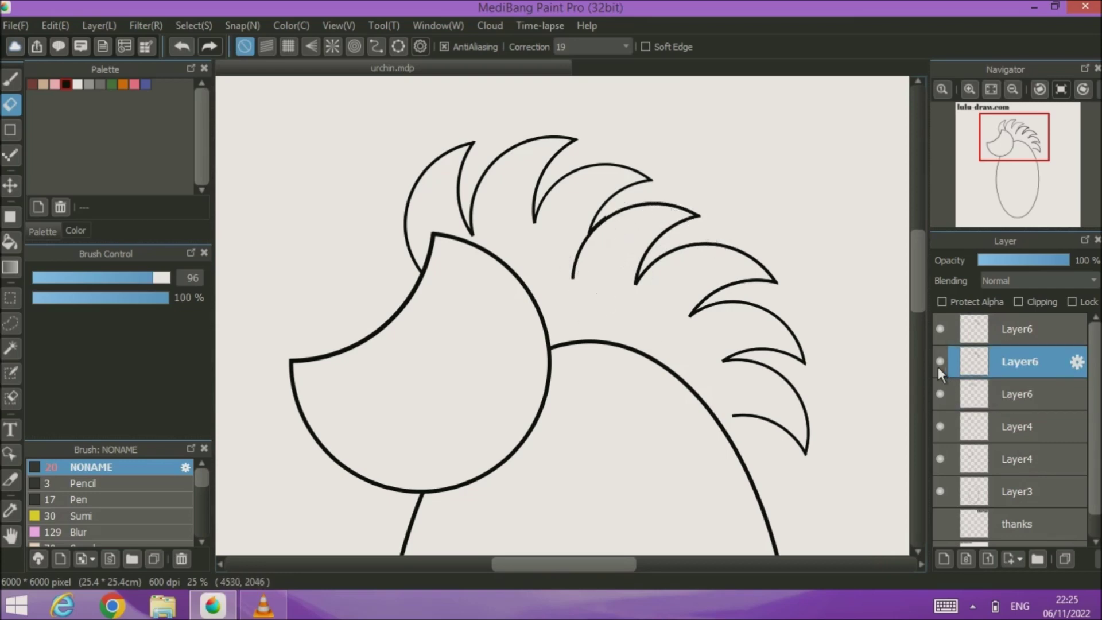
{"action": "left_click", "coordinate": [940, 329]}
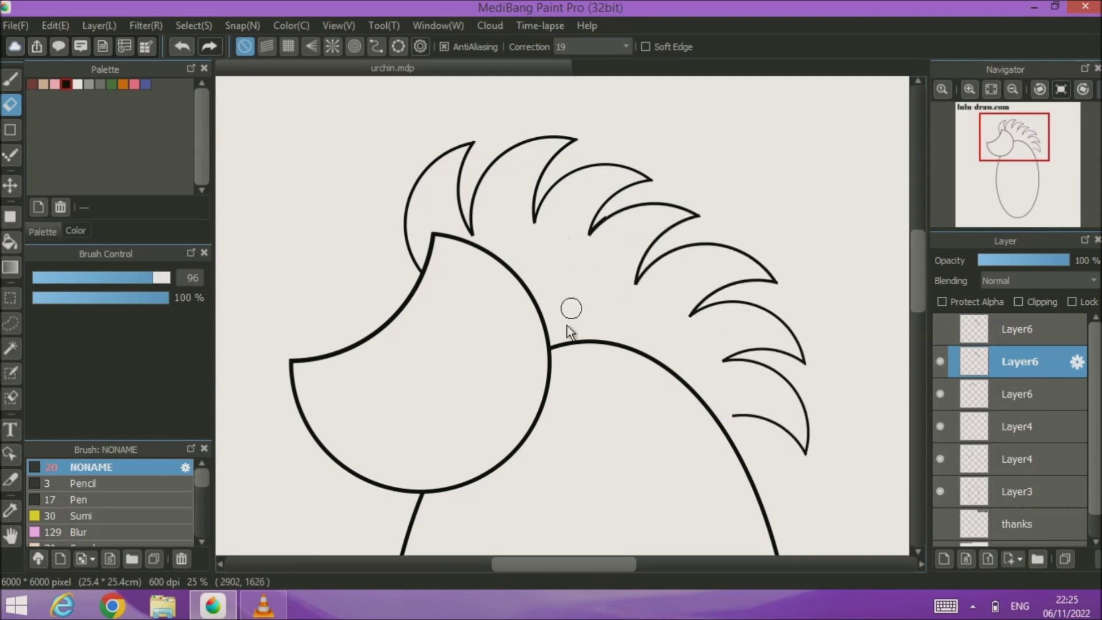
{"action": "mouse_move", "coordinate": [568, 260]}
{"action": "left_mouse_down"}
{"action": "mouse_move", "coordinate": [598, 233]}
{"action": "mouse_move", "coordinate": [603, 253]}
{"action": "left_mouse_up"}
{"action": "left_click", "coordinate": [994, 401]}
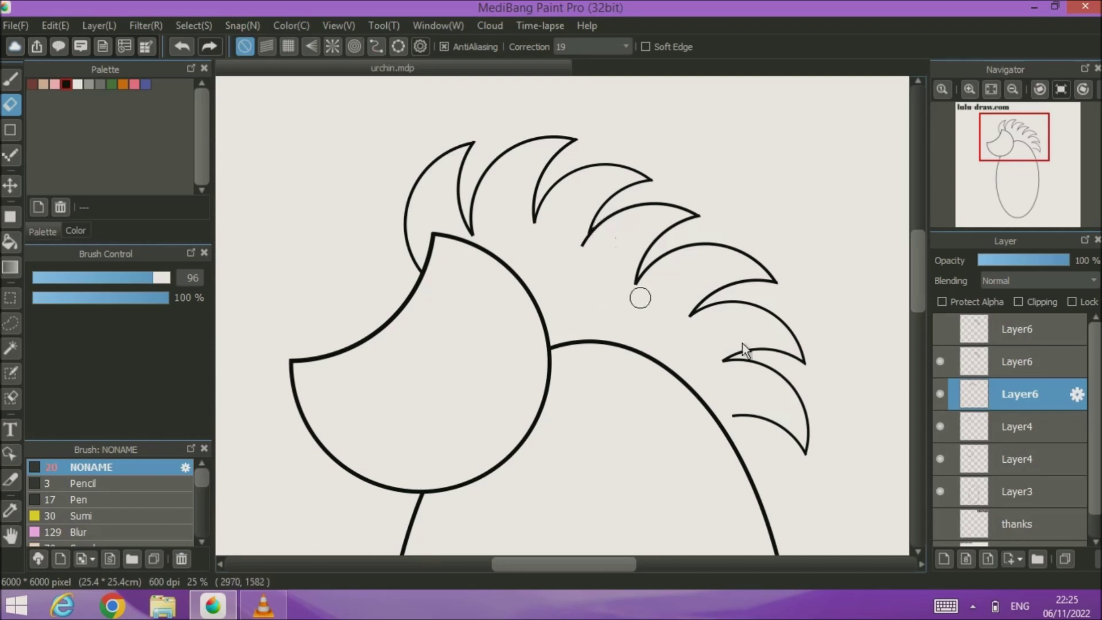
- Show the duplicate spike row again and move it down beside the body's upper right side
{"action": "left_click", "coordinate": [940, 329]}
{"action": "double_click", "coordinate": [976, 329]}
{"action": "left_click", "coordinate": [660, 471]}
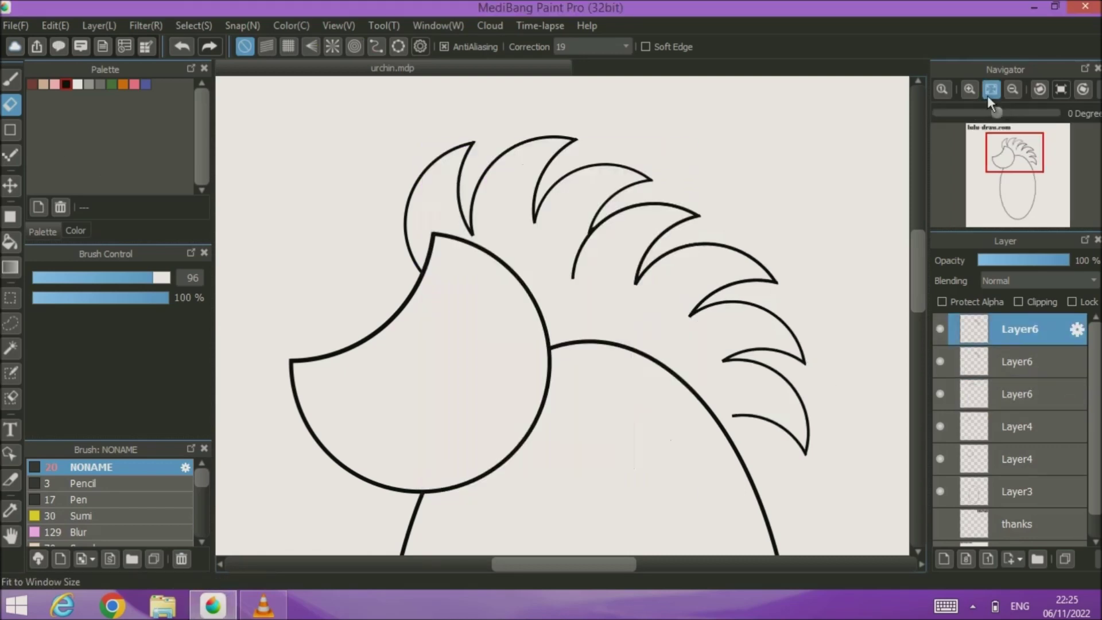
{"action": "left_click", "coordinate": [991, 89]}
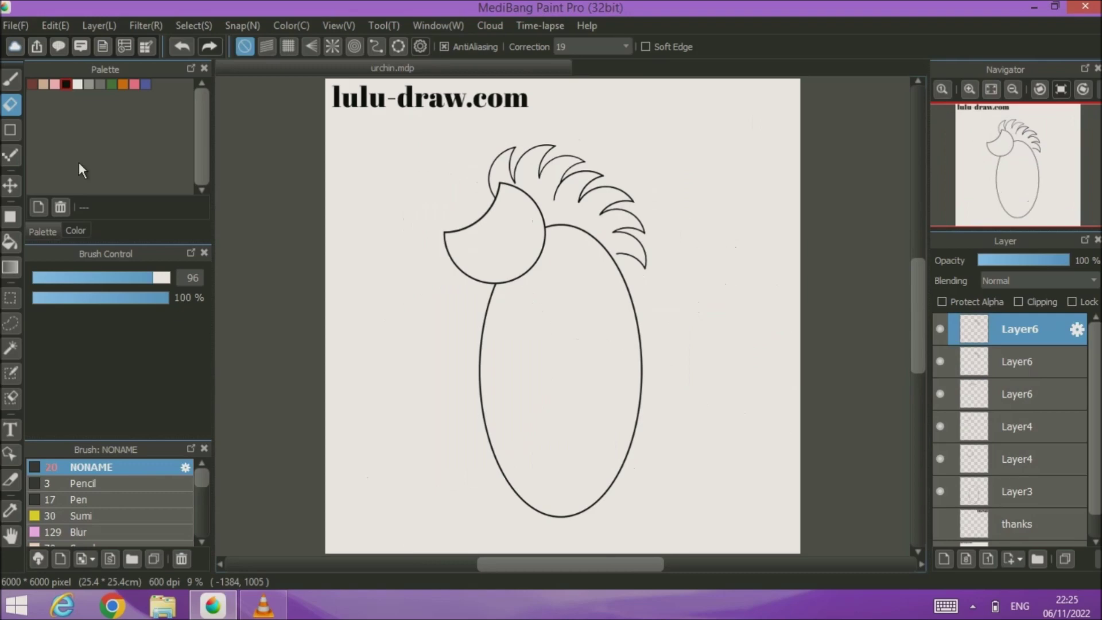
{"action": "left_click", "coordinate": [10, 185]}
{"action": "left_click_drag", "start_coordinate": [621, 261], "coordinate": [732, 355]}
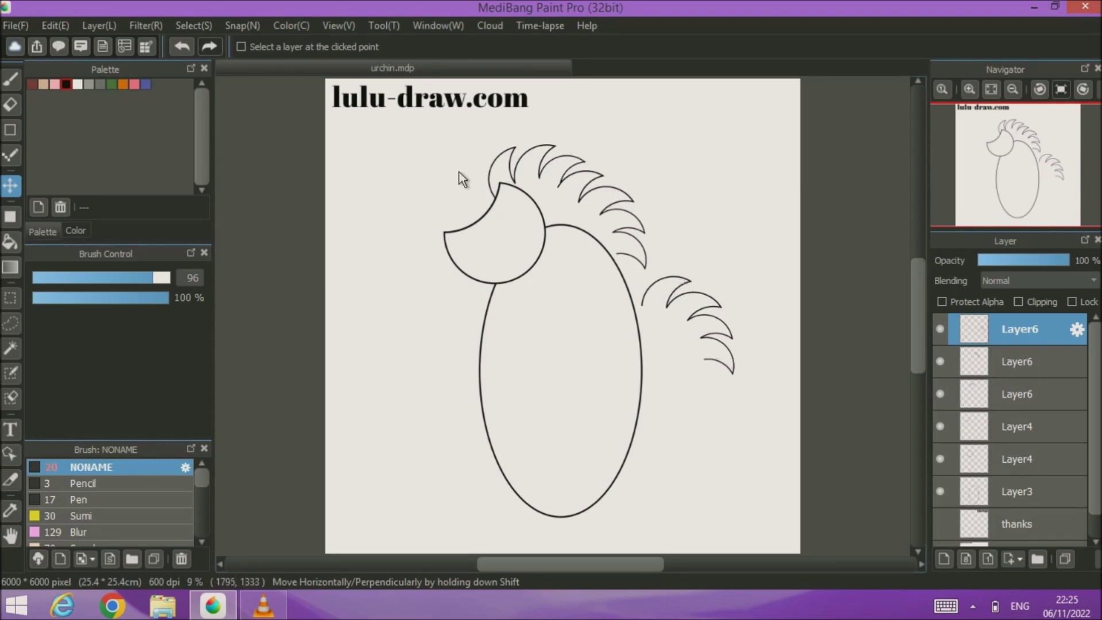
- Try to rotate the duplicate spike row clockwise and fit it against the body's edge with Transform
{"action": "left_click", "coordinate": [192, 25]}
{"action": "left_click", "coordinate": [224, 226]}
{"action": "left_click_drag", "start_coordinate": [626, 357], "coordinate": [591, 312]}
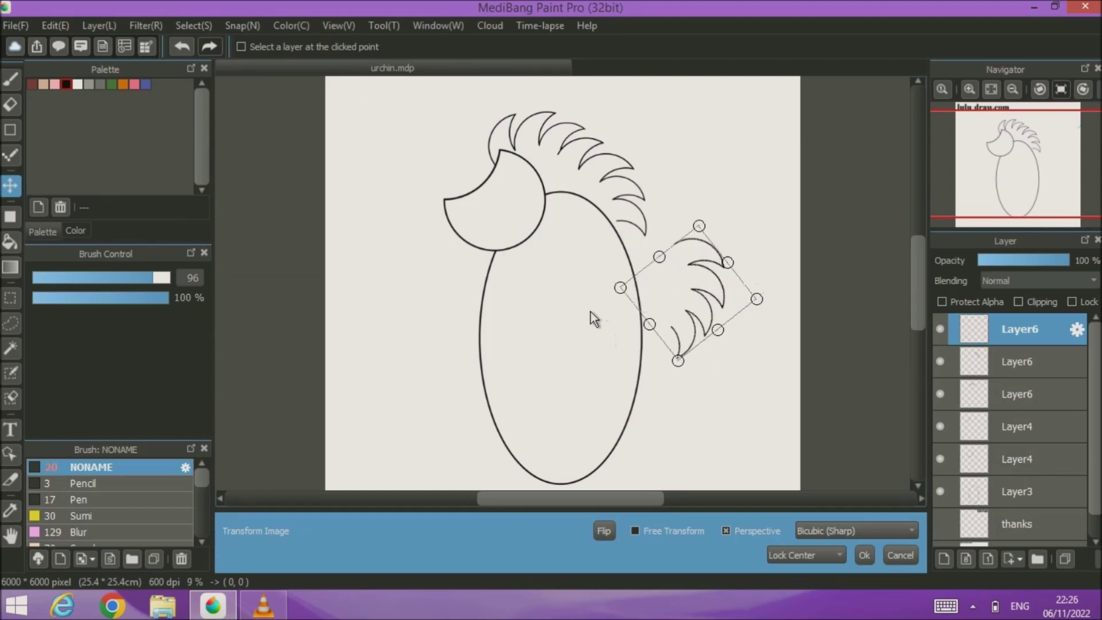
{"action": "left_click_drag", "start_coordinate": [719, 277], "coordinate": [678, 268]}
{"action": "left_click_drag", "start_coordinate": [597, 287], "coordinate": [632, 355]}
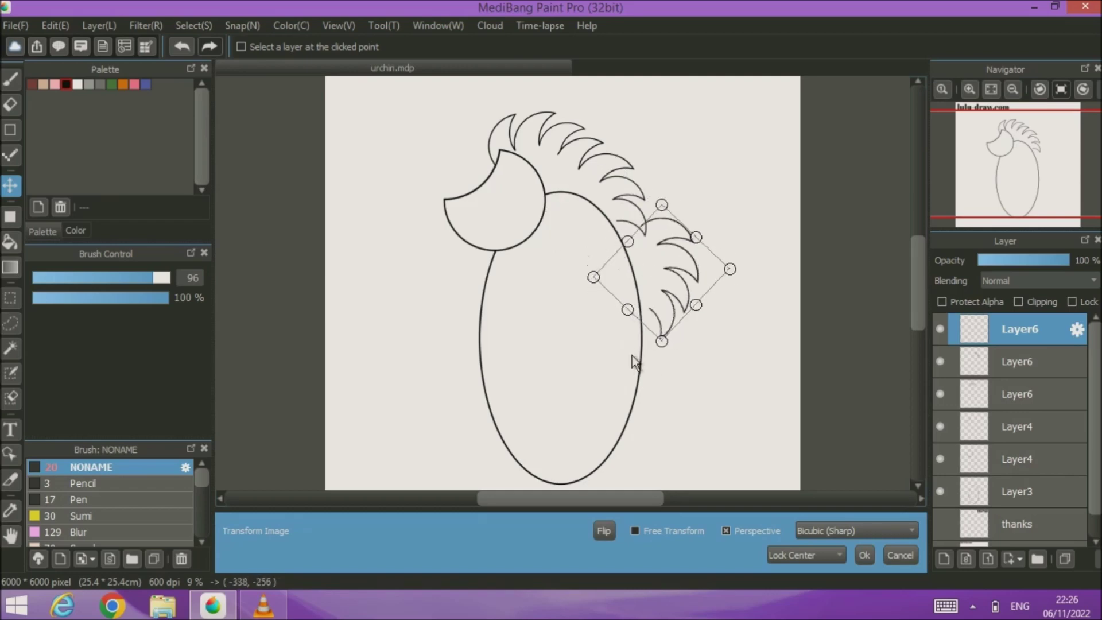
{"action": "left_click", "coordinate": [865, 555]}
- Try erasing the duplicate row's second spike, and undo the erasure
{"action": "left_click", "coordinate": [970, 89]}
{"action": "left_click", "coordinate": [969, 88]}
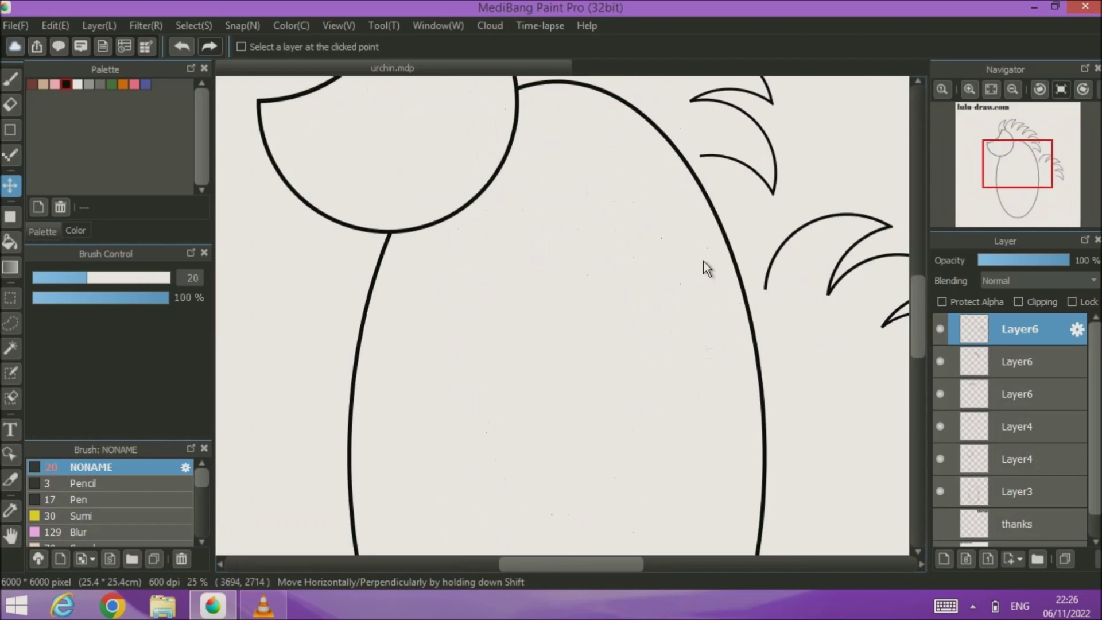
{"action": "left_click_drag", "start_coordinate": [704, 260], "coordinate": [461, 232]}
{"action": "left_click", "coordinate": [11, 105]}
{"action": "mouse_move", "coordinate": [614, 238]}
{"action": "left_mouse_down"}
{"action": "mouse_move", "coordinate": [671, 227]}
{"action": "mouse_move", "coordinate": [712, 263]}
{"action": "left_mouse_up"}
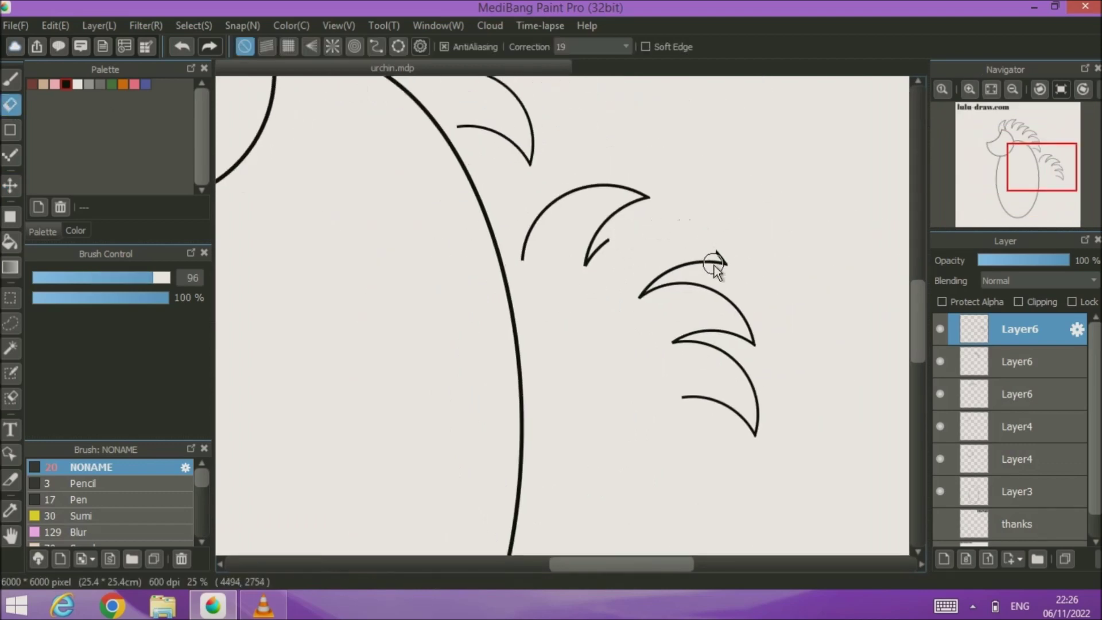
{"action": "left_click", "coordinate": [184, 46]}
- Duplicate the lower spike row's layer and set the copy aside near the canvas's right edge
{"action": "left_click", "coordinate": [1069, 561]}
{"action": "left_click", "coordinate": [10, 186]}
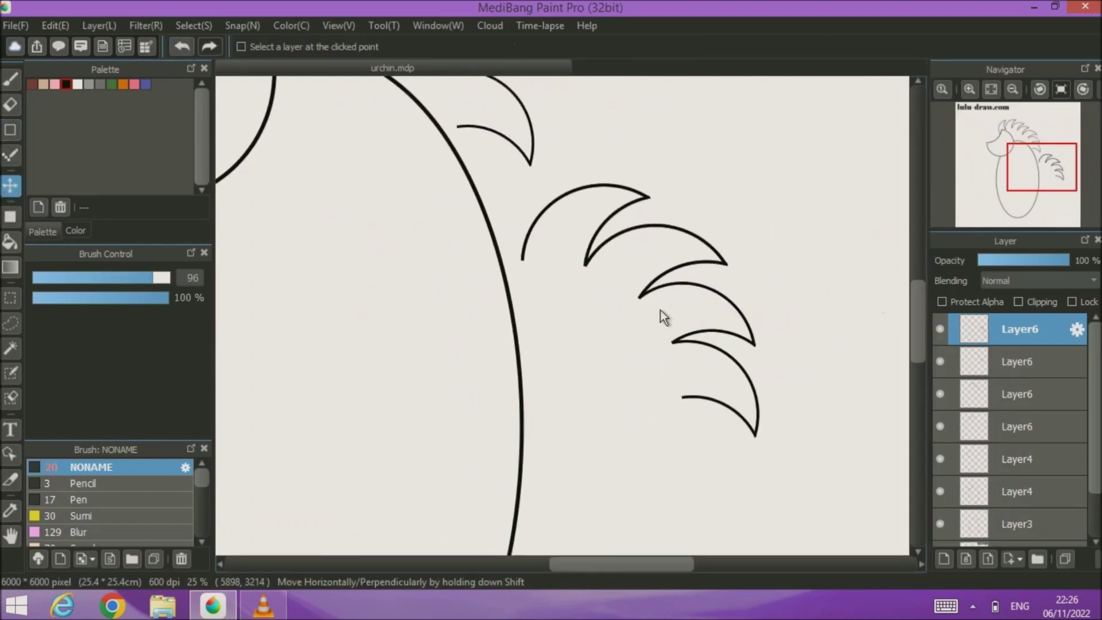
{"action": "left_click_drag", "start_coordinate": [660, 310], "coordinate": [840, 163]}
- Erase the lower spike row on its original layer, keeping only the first spike
{"action": "left_click", "coordinate": [1072, 302]}
{"action": "left_click", "coordinate": [1045, 366]}
{"action": "left_click", "coordinate": [10, 105]}
{"action": "mouse_move", "coordinate": [624, 233]}
{"action": "left_mouse_down"}
{"action": "mouse_move", "coordinate": [703, 246]}
{"action": "mouse_move", "coordinate": [652, 289]}
{"action": "mouse_move", "coordinate": [757, 354]}
{"action": "mouse_move", "coordinate": [664, 348]}
{"action": "mouse_move", "coordinate": [728, 351]}
{"action": "mouse_move", "coordinate": [760, 448]}
{"action": "mouse_move", "coordinate": [670, 406]}
{"action": "mouse_move", "coordinate": [842, 439]}
{"action": "left_mouse_up"}
- Create a layer folder and move the single spike's layer and the two joined spike rows' layers into it
{"action": "left_click", "coordinate": [1038, 558]}
{"action": "scroll", "coordinate": [1021, 390], "scroll_direction": "down", "scroll_amount": 2}
{"action": "left_click", "coordinate": [1019, 376]}
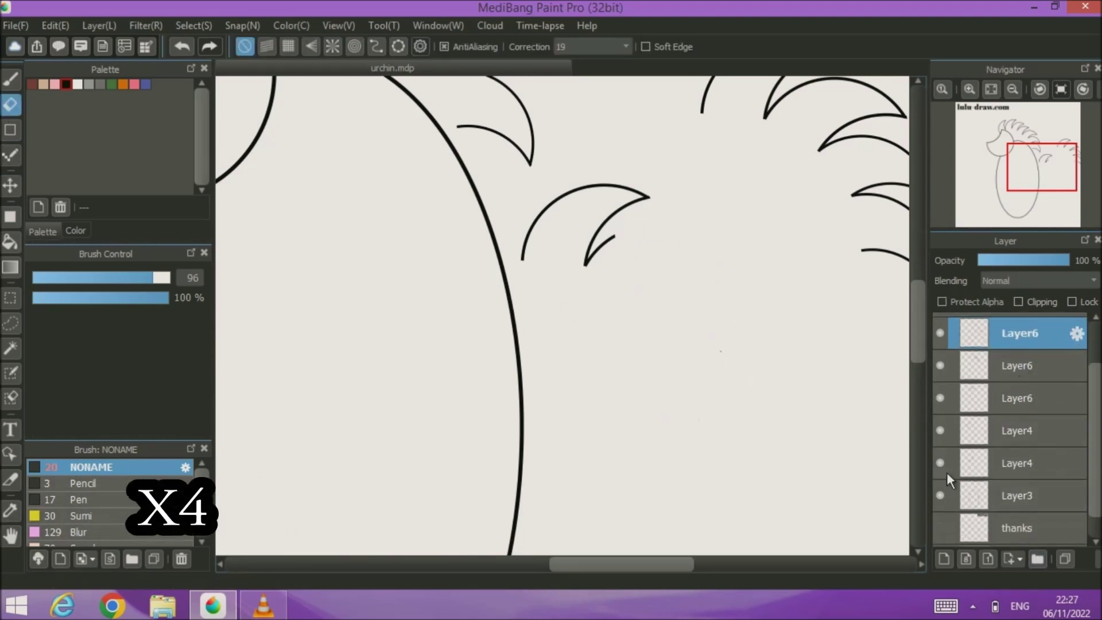
{"action": "left_click", "coordinate": [942, 432]}
{"action": "left_click", "coordinate": [942, 432]}
{"action": "left_click", "coordinate": [1028, 402], "text": "shift"}
{"action": "left_click_drag", "start_coordinate": [1028, 402], "coordinate": [994, 343]}
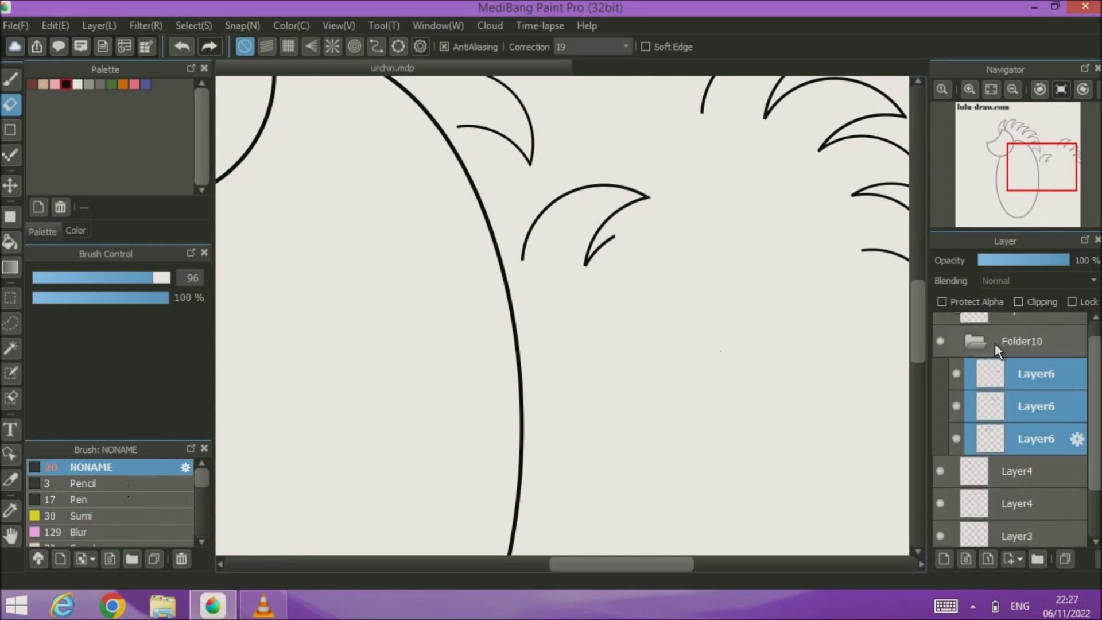
- Erase the leftover line at the single spike's inner end, using an eraser size of 44
{"action": "left_click", "coordinate": [1010, 373]}
{"action": "scroll", "coordinate": [613, 260], "scroll_direction": "up", "scroll_amount": 3}
{"action": "left_click_drag", "start_coordinate": [611, 261], "coordinate": [594, 350]}
{"action": "left_click_drag", "start_coordinate": [139, 278], "coordinate": [129, 278]}
{"action": "left_click_drag", "start_coordinate": [597, 294], "coordinate": [545, 376]}
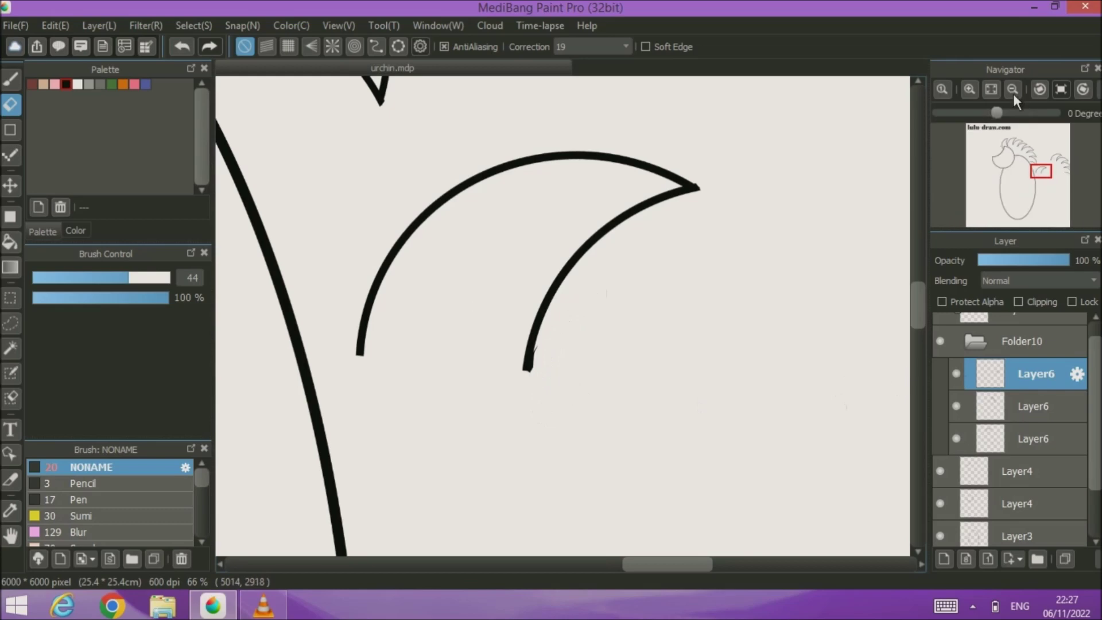
- Rotate the second spike row slightly counterclockwise with Transform, apply it, and reselect the single spike's layer
{"action": "left_click", "coordinate": [969, 89]}
{"action": "left_click", "coordinate": [990, 89]}
{"action": "left_click", "coordinate": [968, 90]}
{"action": "left_click", "coordinate": [968, 90]}
{"action": "left_click", "coordinate": [968, 91]}
{"action": "left_click_drag", "start_coordinate": [706, 212], "coordinate": [609, 197]}
{"action": "scroll", "coordinate": [765, 217], "scroll_direction": "down", "scroll_amount": 3}
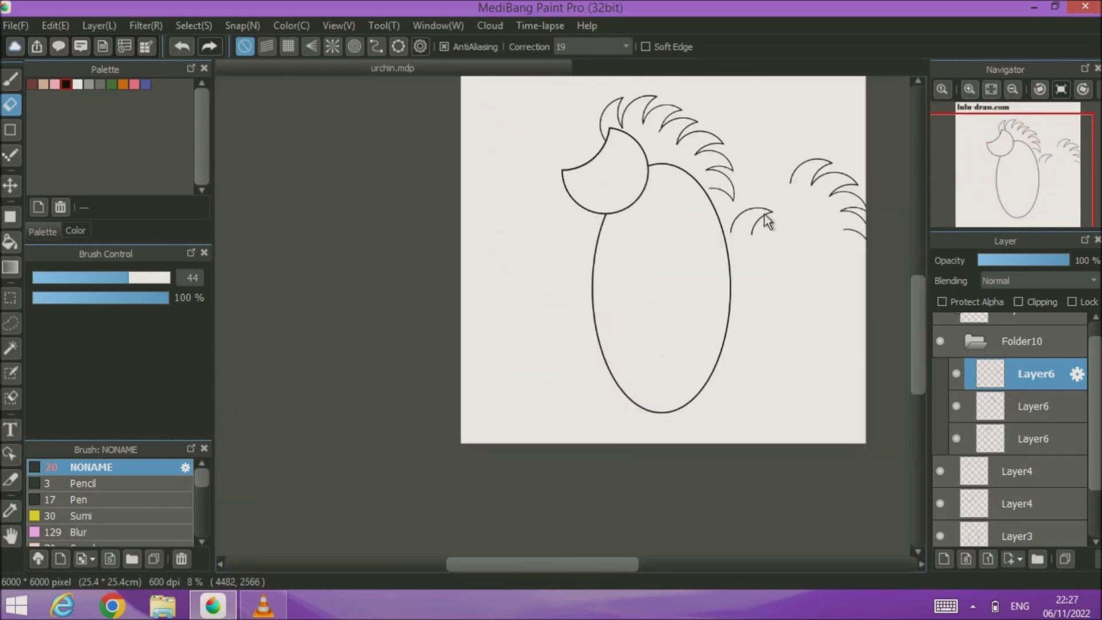
{"action": "left_click", "coordinate": [1033, 406]}
{"action": "left_click", "coordinate": [991, 89]}
{"action": "left_click", "coordinate": [193, 25]}
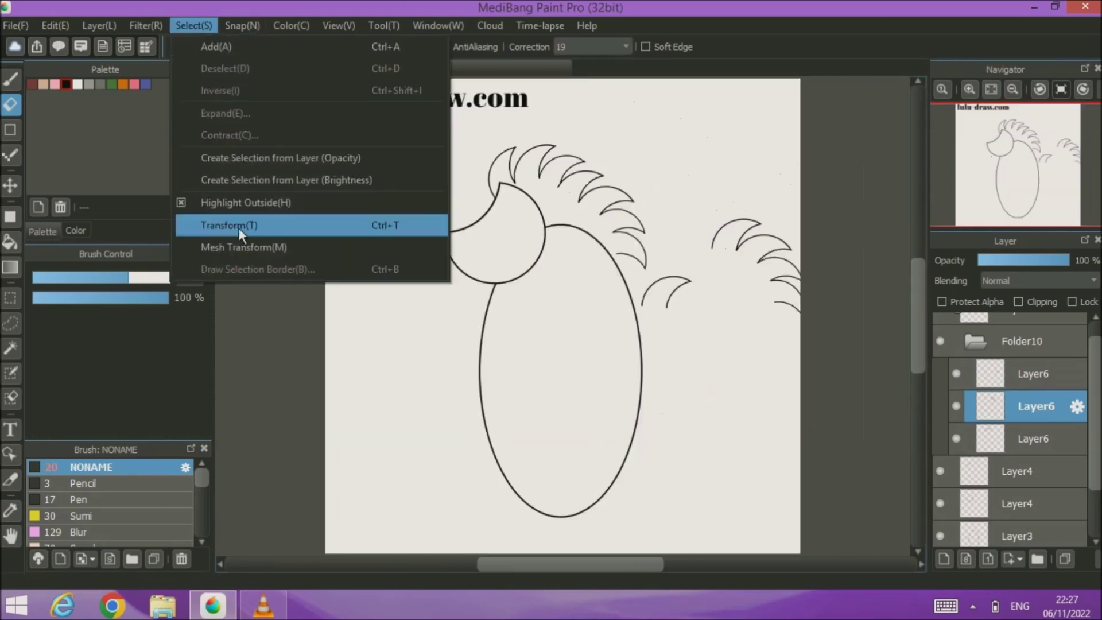
{"action": "left_click", "coordinate": [229, 225]}
{"action": "left_click_drag", "start_coordinate": [574, 263], "coordinate": [584, 260]}
{"action": "left_click", "coordinate": [866, 556]}
{"action": "left_click", "coordinate": [1080, 389]}
{"action": "left_click", "coordinate": [198, 26]}
{"action": "left_click", "coordinate": [210, 223]}
{"action": "left_click", "coordinate": [900, 555]}
- Rotate the single spike clockwise, shrink it, and join it to the second row's last spike with Transform
{"action": "scroll", "coordinate": [693, 322], "scroll_direction": "up", "scroll_amount": 6}
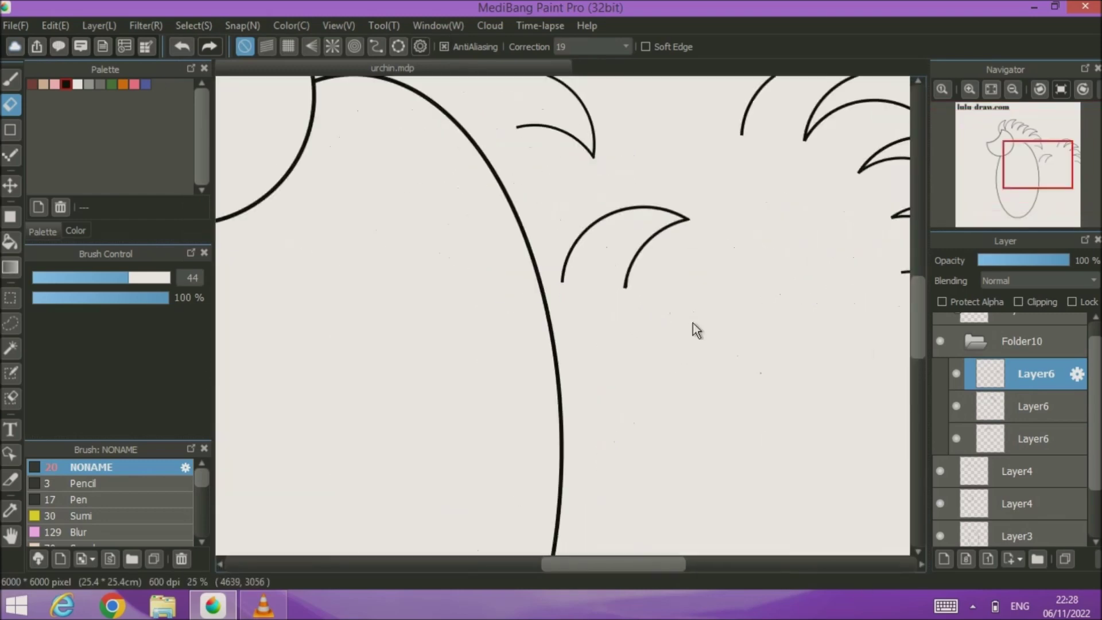
{"action": "scroll", "coordinate": [869, 467], "scroll_direction": "down", "scroll_amount": 5}
{"action": "left_click", "coordinate": [193, 25]}
{"action": "left_click", "coordinate": [230, 223]}
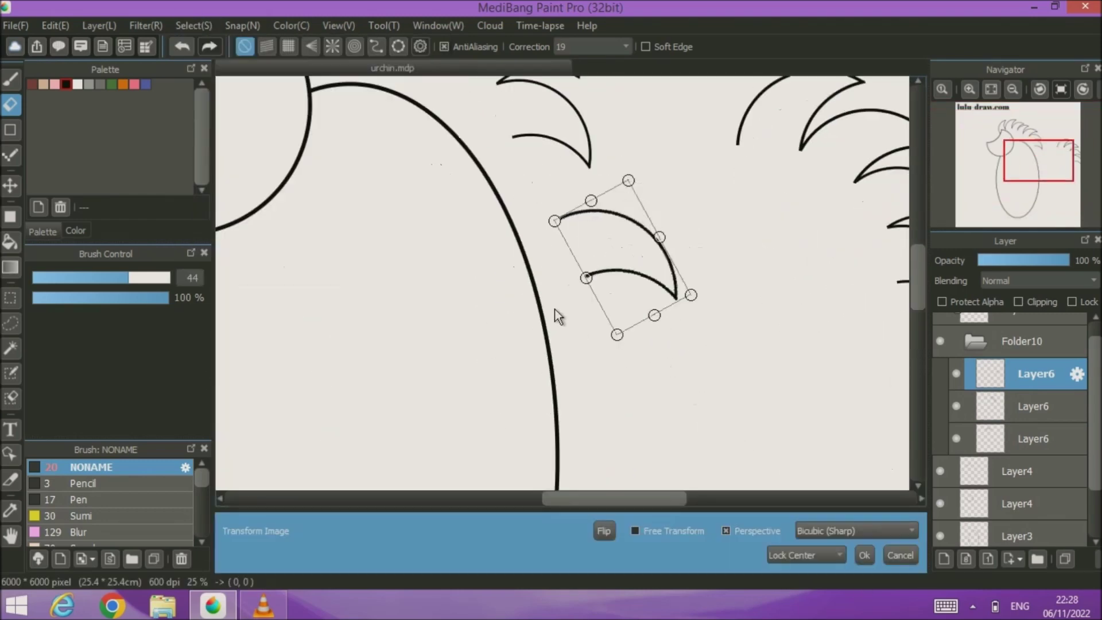
{"action": "left_click_drag", "start_coordinate": [554, 309], "coordinate": [545, 308]}
{"action": "left_click_drag", "start_coordinate": [672, 320], "coordinate": [660, 304]}
{"action": "left_click_drag", "start_coordinate": [614, 260], "coordinate": [543, 182]}
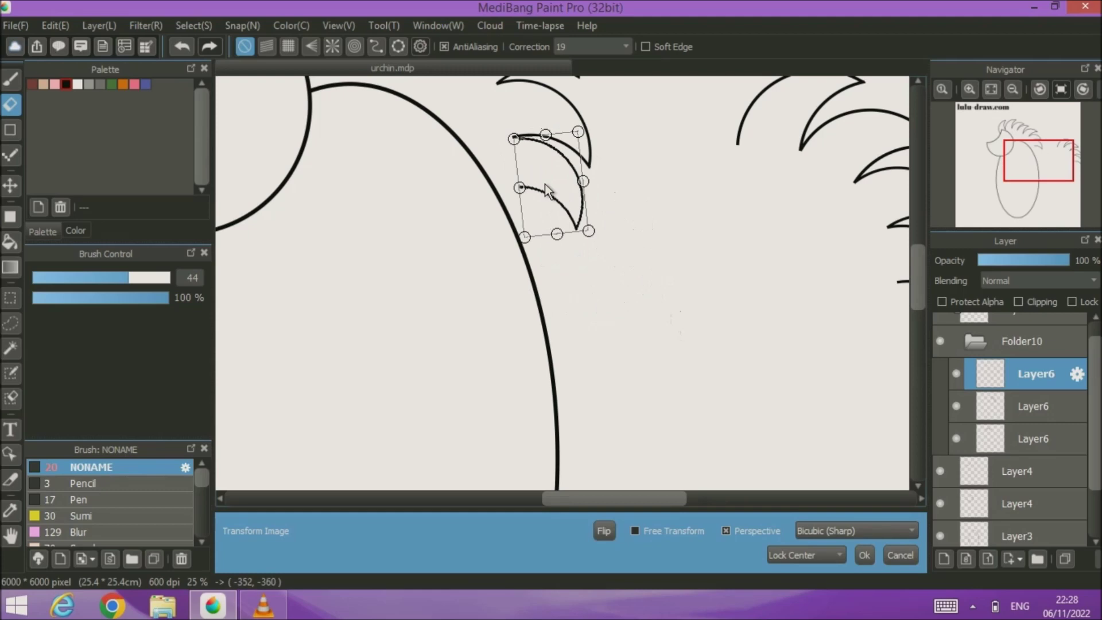
{"action": "left_click", "coordinate": [865, 555]}
- Duplicate the single spike's layer and move the copy directly below it
{"action": "left_click_drag", "start_coordinate": [750, 369], "coordinate": [677, 257]}
{"action": "left_click", "coordinate": [1064, 558]}
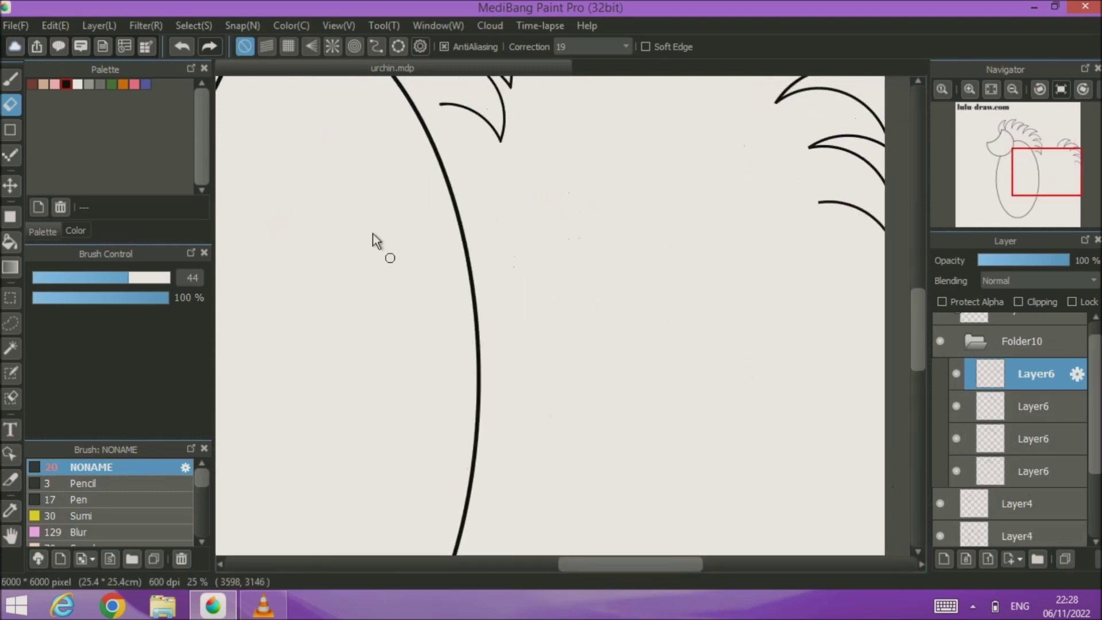
{"action": "left_click_drag", "start_coordinate": [374, 234], "coordinate": [455, 308]}
{"action": "left_click", "coordinate": [13, 184]}
{"action": "left_click_drag", "start_coordinate": [558, 198], "coordinate": [564, 242]}
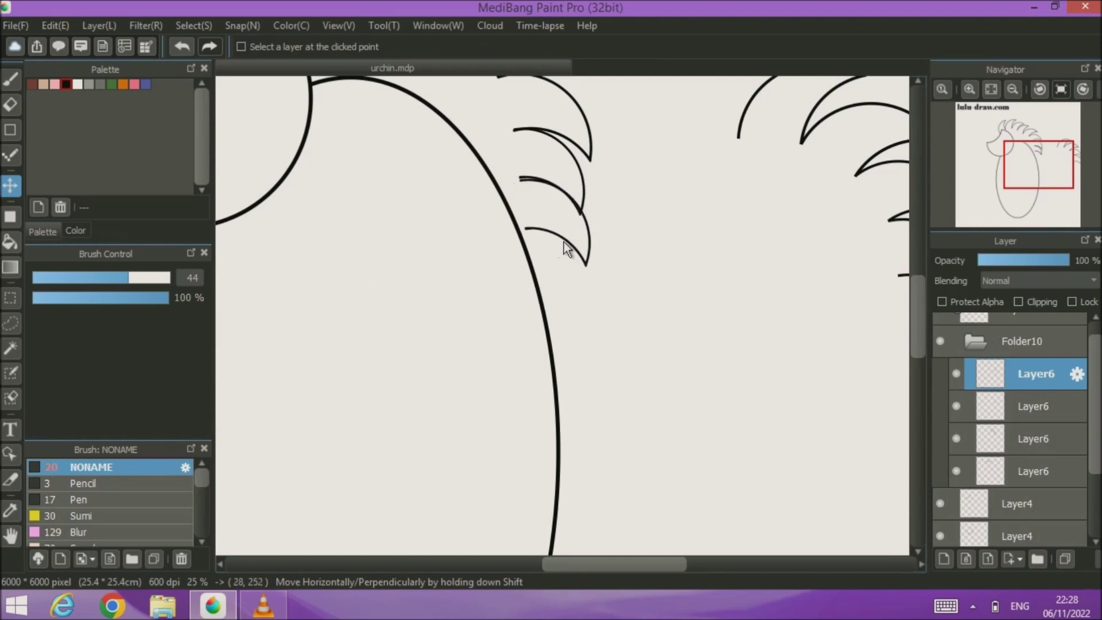
- Rotate the copied spike clockwise with Transform, fit it under the previous spike, and duplicate its layer
{"action": "left_click_drag", "start_coordinate": [564, 243], "coordinate": [648, 320]}
{"action": "left_click", "coordinate": [193, 25]}
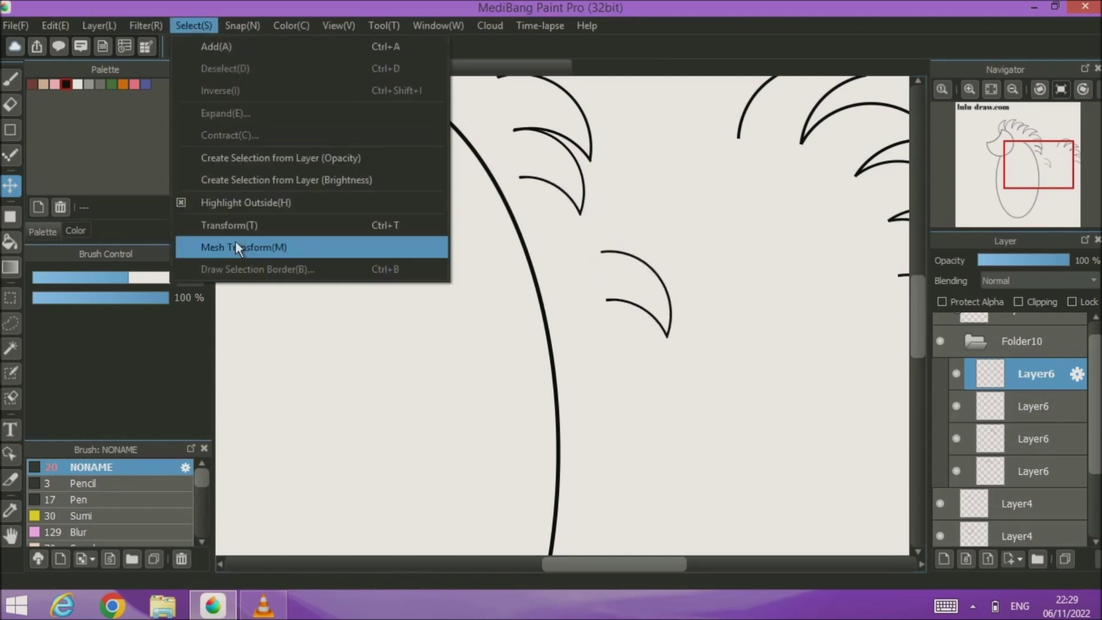
{"action": "left_click", "coordinate": [216, 224]}
{"action": "left_click_drag", "start_coordinate": [610, 364], "coordinate": [553, 180]}
{"action": "left_click_drag", "start_coordinate": [555, 278], "coordinate": [567, 275]}
{"action": "left_click_drag", "start_coordinate": [554, 214], "coordinate": [557, 209]}
{"action": "left_click", "coordinate": [864, 555]}
{"action": "key", "text": "ctrl+v"}
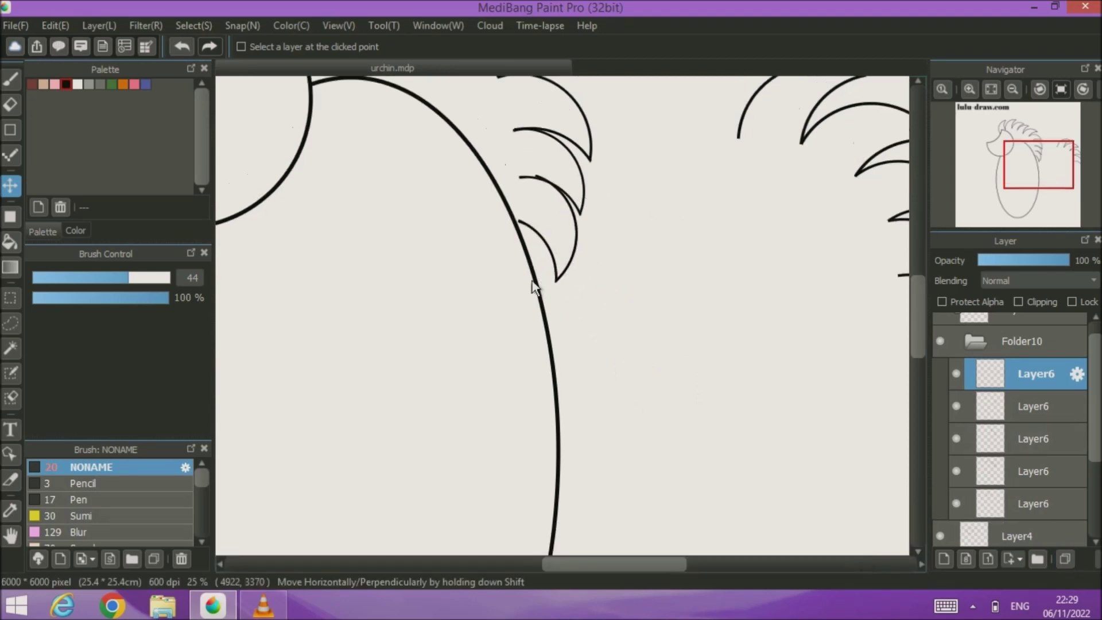
- Fit the copied spike under the tip of the spike above, and nudge the last two spike layers together into place
{"action": "left_click_drag", "start_coordinate": [540, 310], "coordinate": [531, 287]}
{"action": "left_click_drag", "start_coordinate": [555, 330], "coordinate": [532, 280]}
{"action": "scroll", "coordinate": [531, 281], "scroll_direction": "down", "scroll_amount": 3}
{"action": "scroll", "coordinate": [532, 280], "scroll_direction": "up", "scroll_amount": 7}
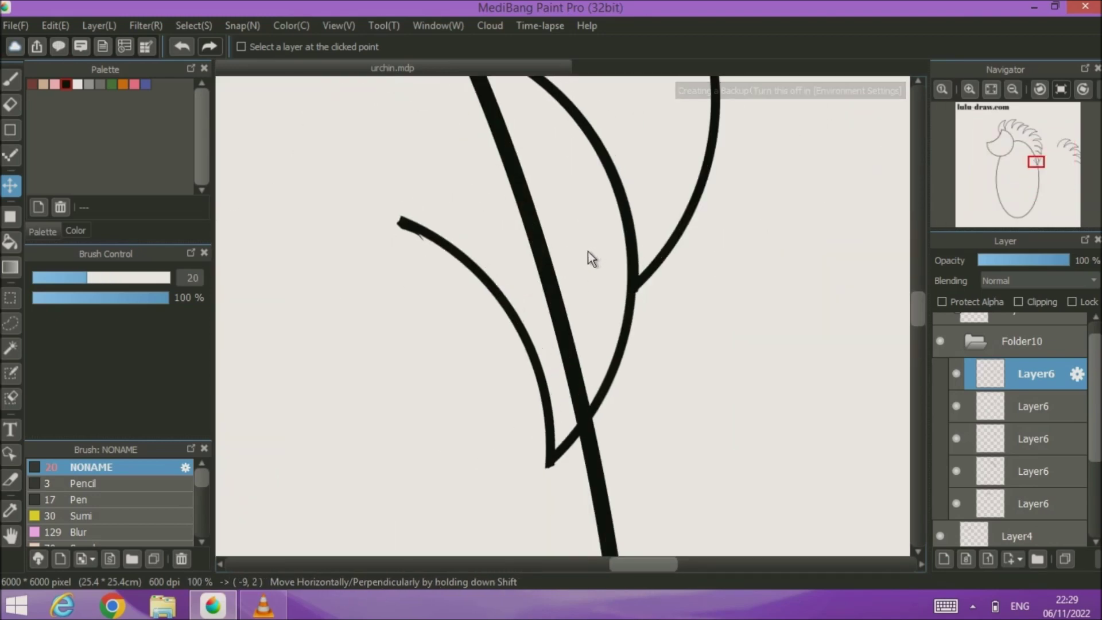
{"action": "scroll", "coordinate": [588, 250], "scroll_direction": "down", "scroll_amount": 1}
{"action": "left_click_drag", "start_coordinate": [587, 251], "coordinate": [632, 371]}
{"action": "left_click", "coordinate": [1033, 405], "text": "ctrl"}
{"action": "mouse_move", "coordinate": [717, 332]}
{"action": "left_mouse_down"}
{"action": "mouse_move", "coordinate": [732, 336]}
{"action": "mouse_move", "coordinate": [739, 297]}
{"action": "left_mouse_up"}
{"action": "left_click", "coordinate": [990, 89]}
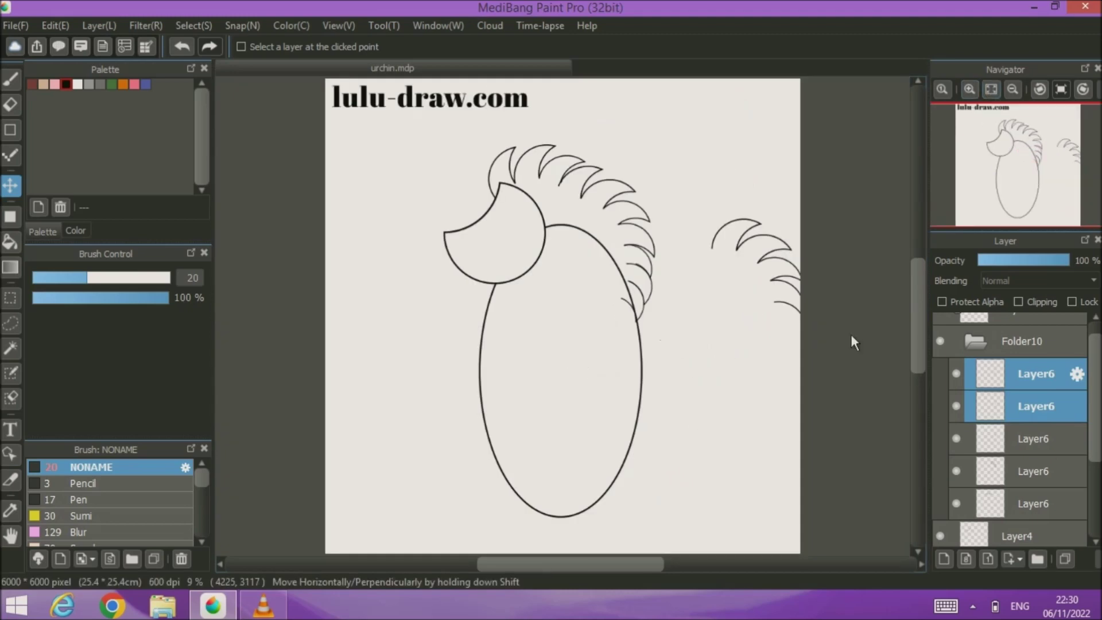
- Shift all spike layers in Folder10 slightly right, and move the two Layer4 head layers slightly right
{"action": "left_click", "coordinate": [1056, 507], "text": "shift"}
{"action": "mouse_move", "coordinate": [569, 188]}
{"action": "left_mouse_down"}
{"action": "mouse_move", "coordinate": [579, 187]}
{"action": "mouse_move", "coordinate": [572, 174]}
{"action": "mouse_move", "coordinate": [586, 197]}
{"action": "mouse_move", "coordinate": [576, 184]}
{"action": "left_mouse_up"}
{"action": "left_click_drag", "start_coordinate": [1097, 426], "coordinate": [1097, 498]}
{"action": "left_click", "coordinate": [1028, 400]}
{"action": "left_click", "coordinate": [1037, 433], "text": "shift"}
{"action": "left_click_drag", "start_coordinate": [505, 222], "coordinate": [508, 222]}
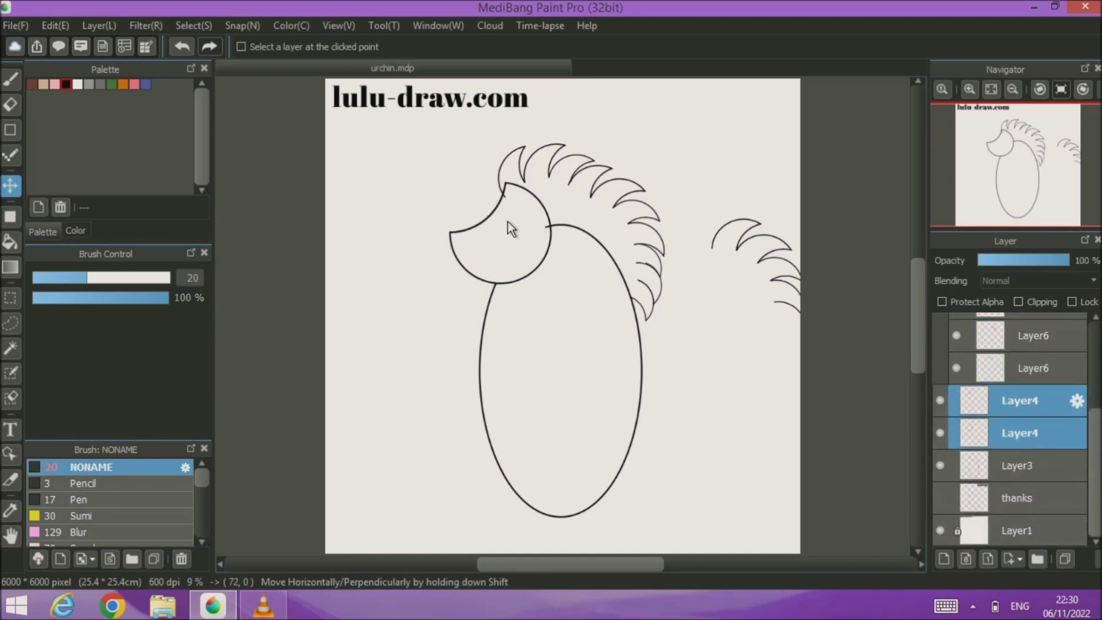
- Reselect all the spike layers in Folder10 and move the whole chain slightly down and right
{"action": "left_click_drag", "start_coordinate": [1095, 443], "coordinate": [1095, 360]}
{"action": "left_click", "coordinate": [1030, 393]}
{"action": "left_click", "coordinate": [1035, 524], "text": "shift"}
{"action": "left_click_drag", "start_coordinate": [598, 205], "coordinate": [605, 214]}
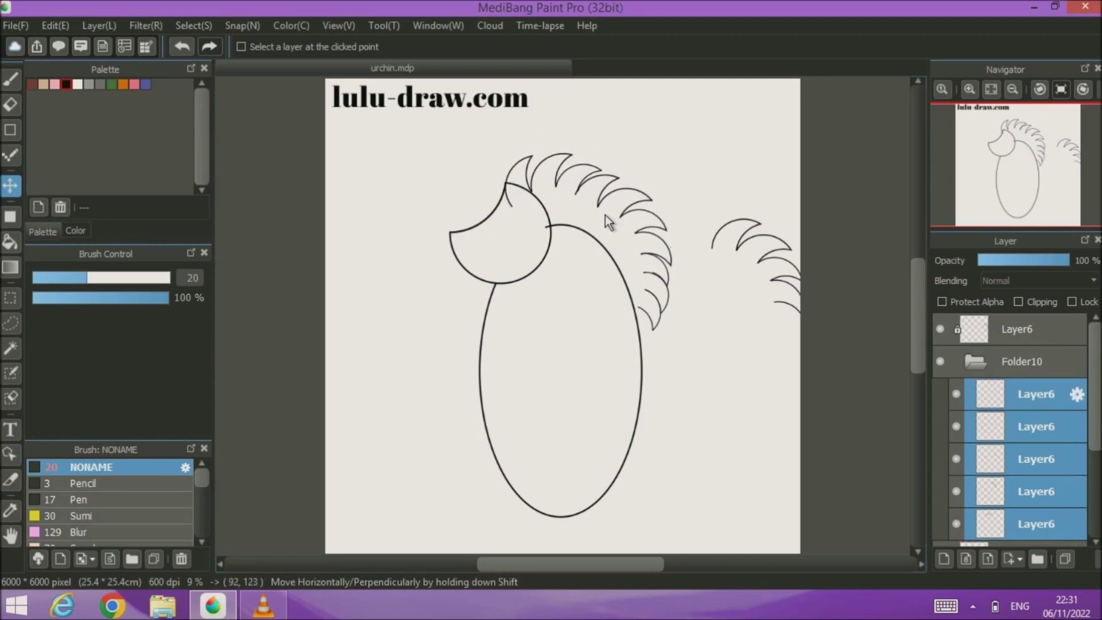
- Try to extend the chain by duplicating the last spike's layer and placing the copy directly below it
{"action": "left_click", "coordinate": [1047, 392]}
{"action": "left_click_drag", "start_coordinate": [635, 320], "coordinate": [646, 339]}
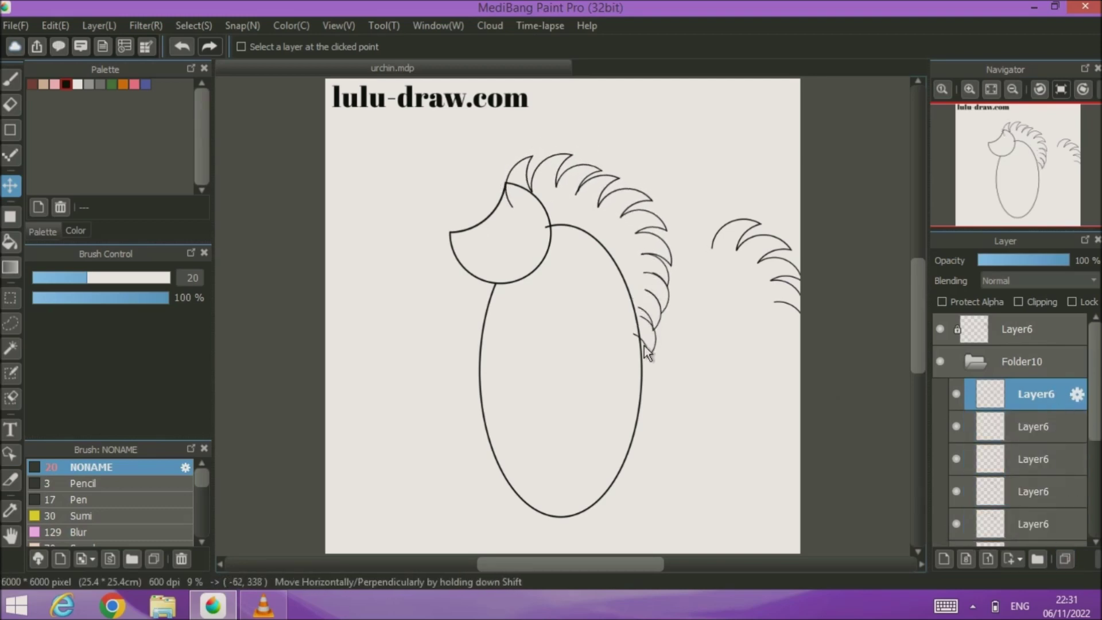
{"action": "scroll", "coordinate": [647, 341], "scroll_direction": "up", "scroll_amount": 6}
{"action": "left_click_drag", "start_coordinate": [729, 290], "coordinate": [721, 345]}
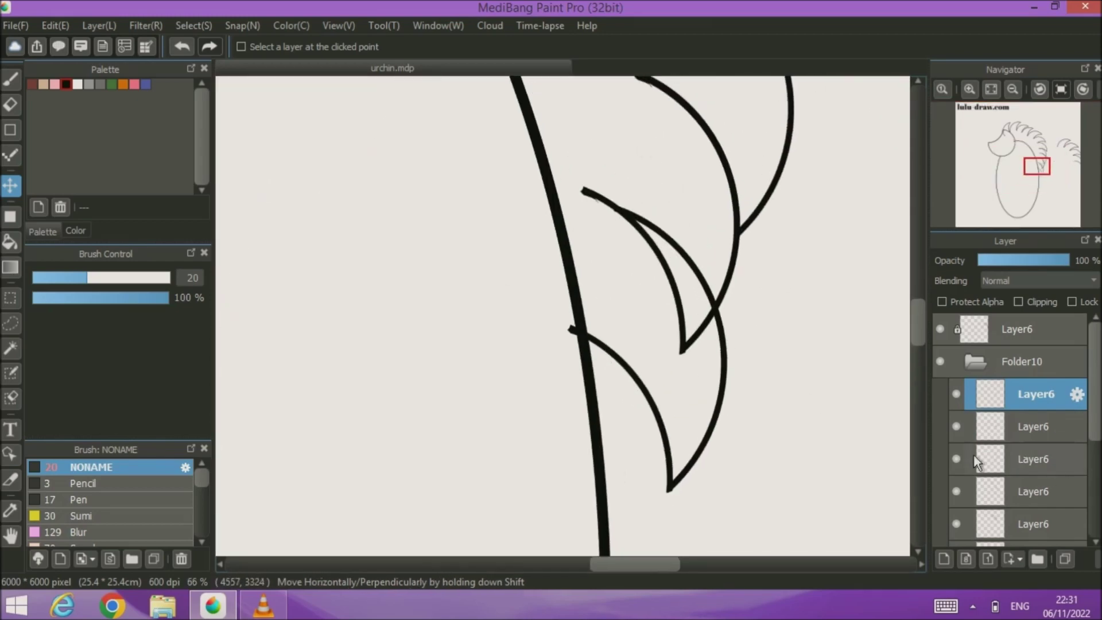
{"action": "scroll", "coordinate": [787, 266], "scroll_direction": "down", "scroll_amount": 1}
{"action": "left_click_drag", "start_coordinate": [783, 260], "coordinate": [773, 361]}
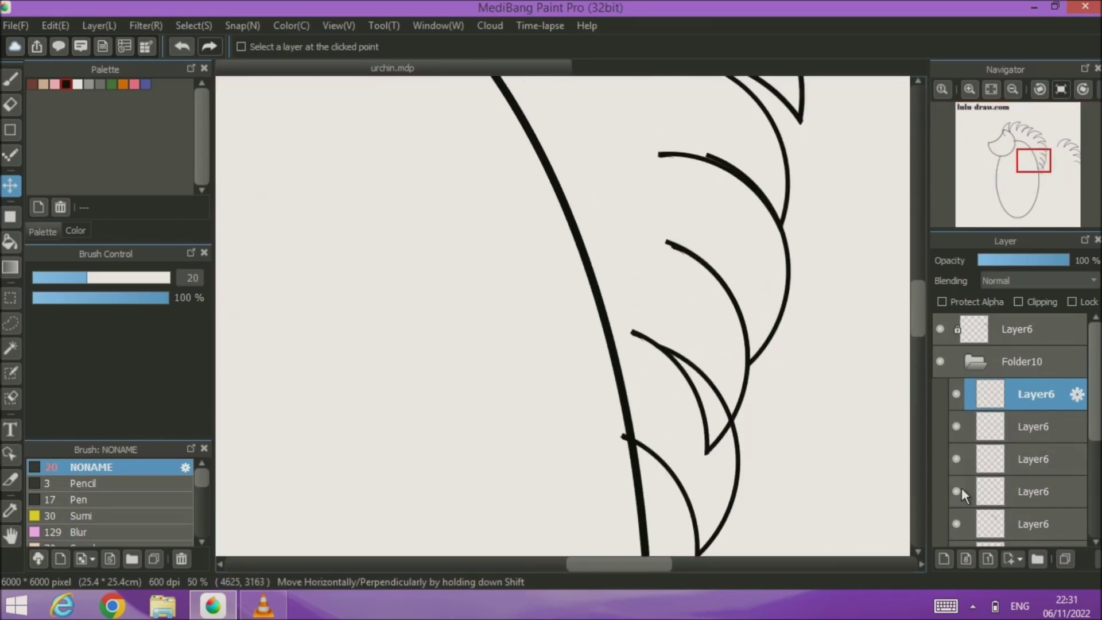
- Duplicate the top four spike layers in Folder10 and move the topmost copy to the lower end of the chain
{"action": "left_click", "coordinate": [1031, 491], "text": "shift"}
{"action": "left_click", "coordinate": [1065, 559]}
{"action": "left_click_drag", "start_coordinate": [711, 342], "coordinate": [743, 394]}
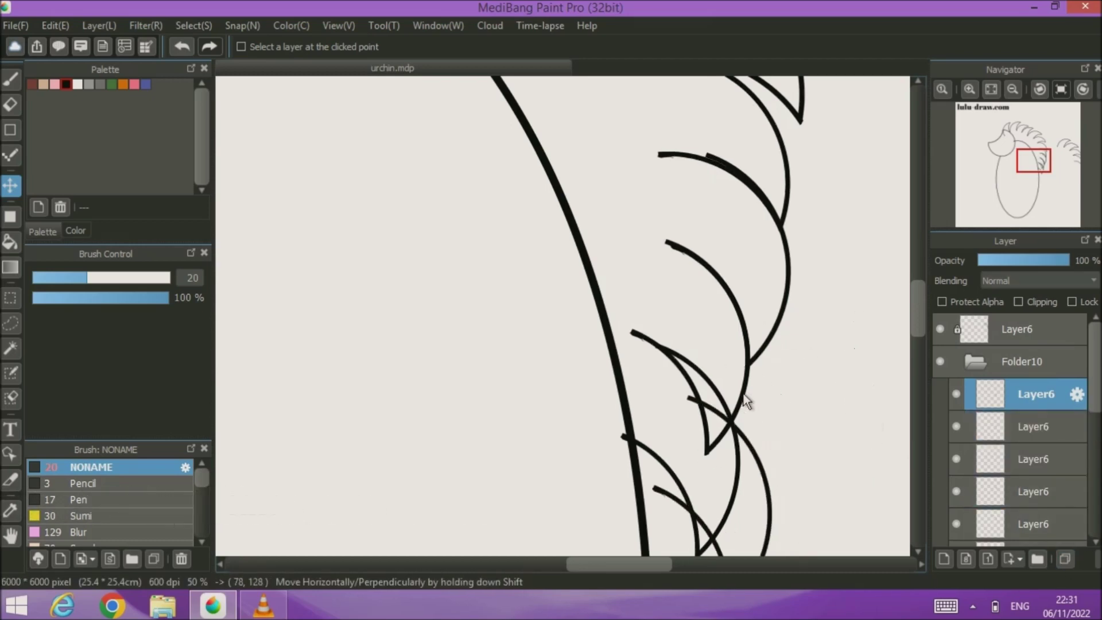
{"action": "scroll", "coordinate": [800, 432], "scroll_direction": "down", "scroll_amount": 1}
{"action": "left_click_drag", "start_coordinate": [801, 433], "coordinate": [773, 260]}
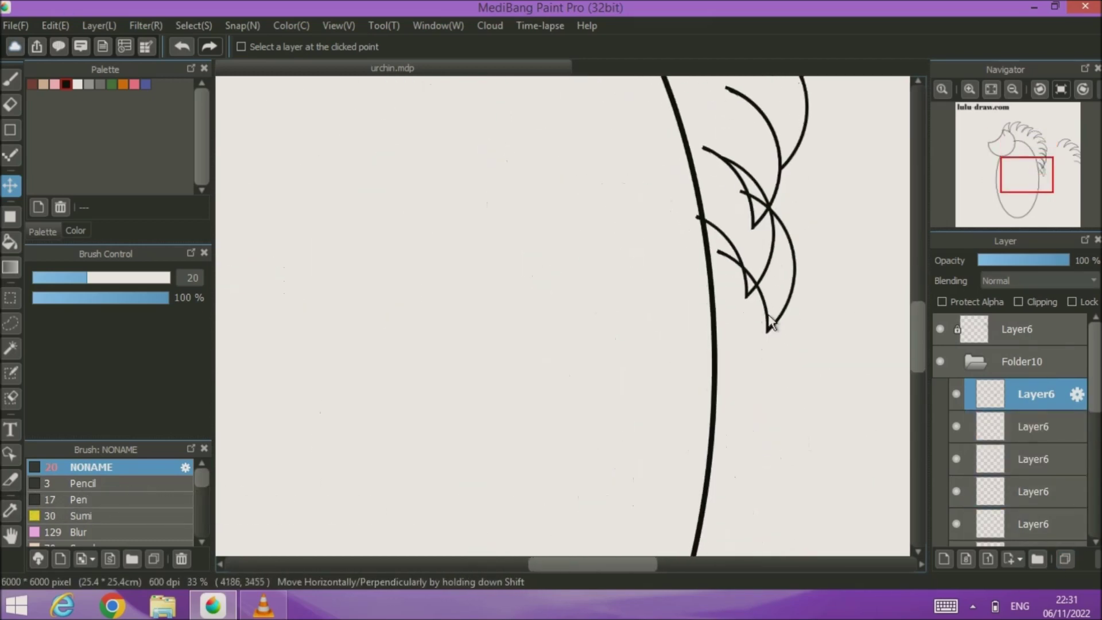
{"action": "mouse_move", "coordinate": [732, 346]}
{"action": "left_mouse_down"}
{"action": "mouse_move", "coordinate": [739, 356]}
{"action": "mouse_move", "coordinate": [721, 338]}
{"action": "left_mouse_up"}
{"action": "left_click", "coordinate": [991, 89]}
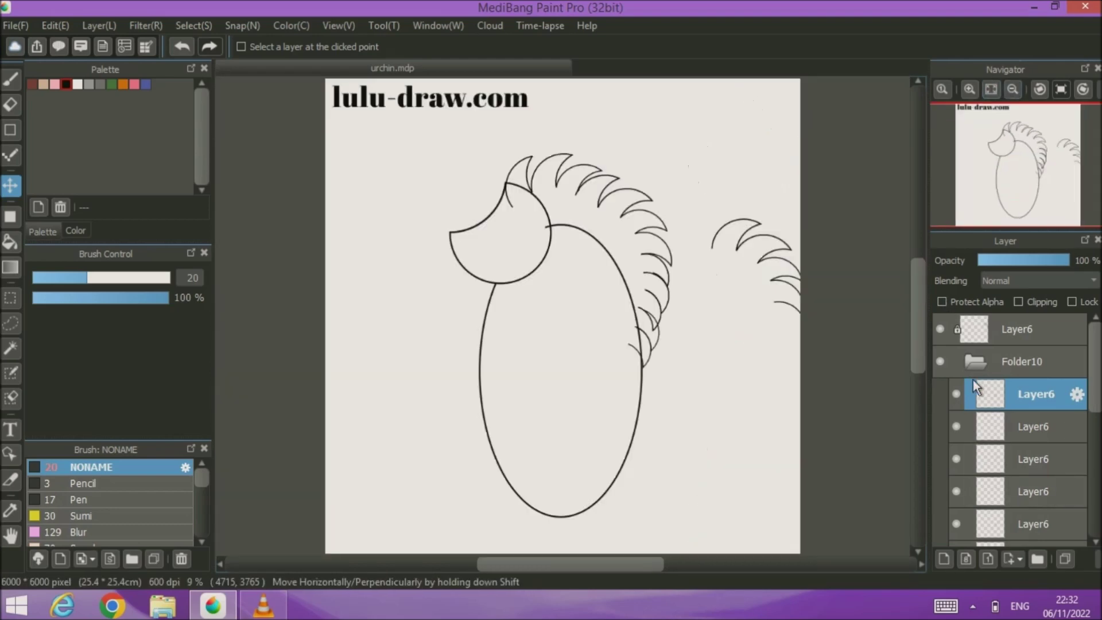
- Move three copied spikes off to the right of the body and delete the copied spike layers
{"action": "left_click", "coordinate": [955, 392]}
{"action": "left_click", "coordinate": [1028, 428]}
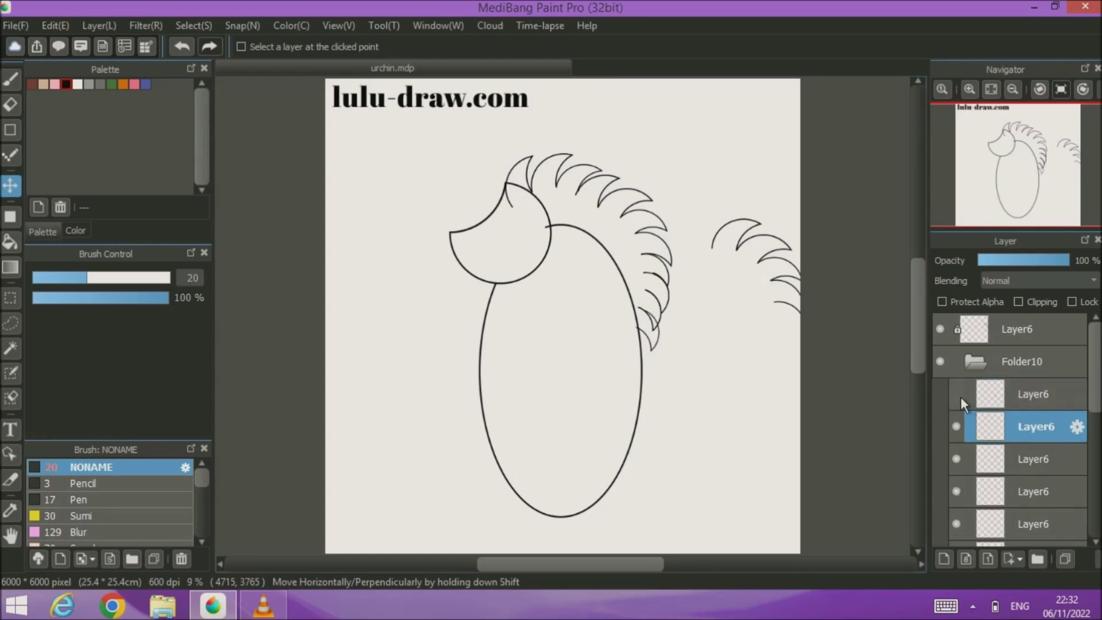
{"action": "left_click", "coordinate": [1035, 494], "text": "shift"}
{"action": "mouse_move", "coordinate": [651, 320]}
{"action": "left_mouse_down"}
{"action": "mouse_move", "coordinate": [639, 402]}
{"action": "mouse_move", "coordinate": [651, 412]}
{"action": "mouse_move", "coordinate": [746, 402]}
{"action": "left_mouse_up"}
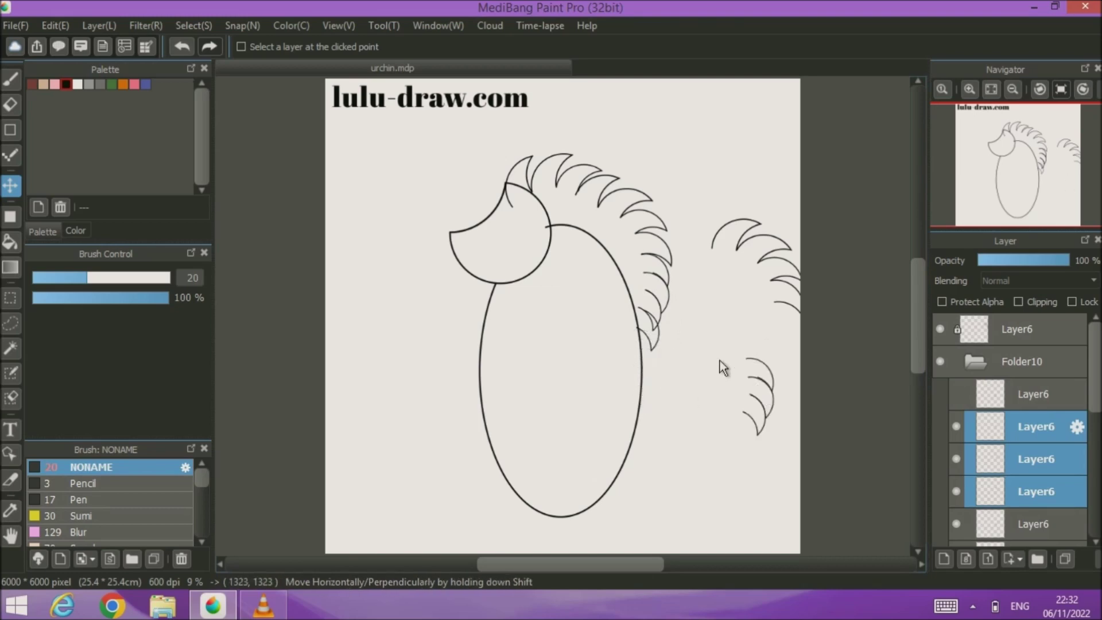
{"action": "left_click", "coordinate": [1092, 558]}
{"action": "left_click", "coordinate": [1092, 557]}
- Hide the two lowest spike layers in Folder10, unlock the separate spike row's layer and move the row down beside the body
{"action": "left_click", "coordinate": [958, 394]}
{"action": "left_click", "coordinate": [958, 394]}
{"action": "left_click", "coordinate": [958, 393]}
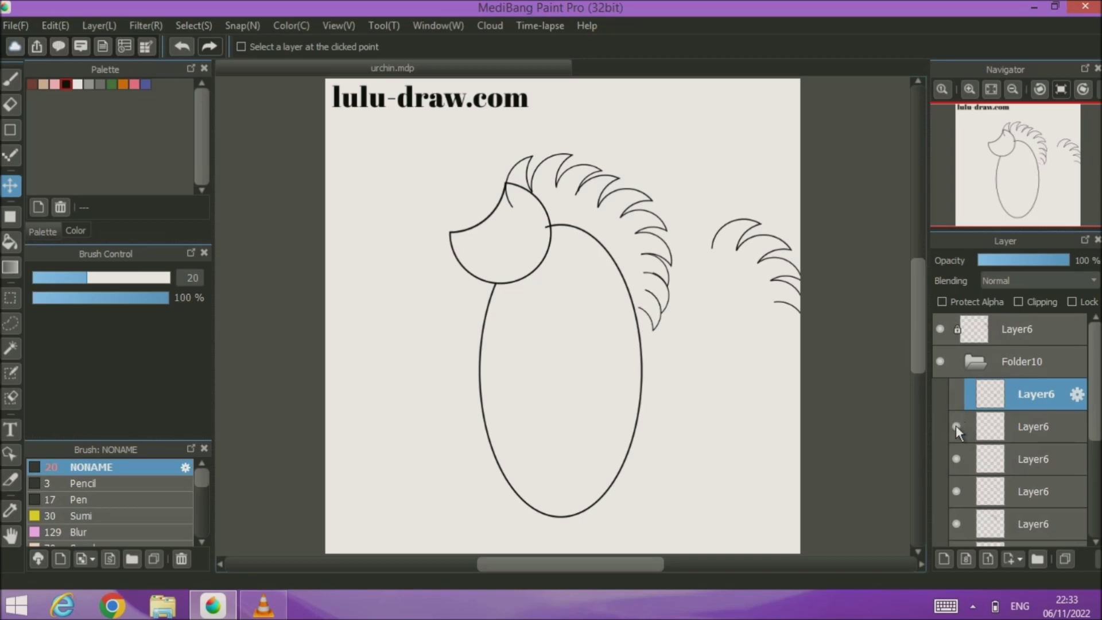
{"action": "left_click", "coordinate": [1028, 362]}
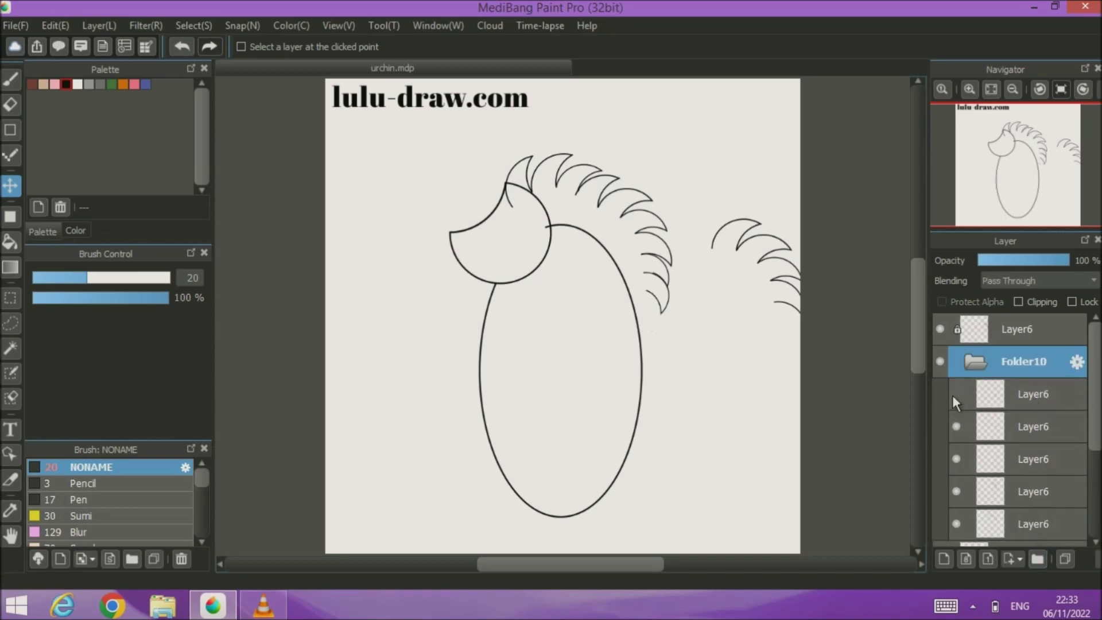
{"action": "left_click", "coordinate": [987, 333]}
{"action": "mouse_move", "coordinate": [789, 291]}
{"action": "left_mouse_down"}
{"action": "mouse_move", "coordinate": [749, 395]}
{"action": "mouse_move", "coordinate": [766, 411]}
{"action": "left_mouse_up"}
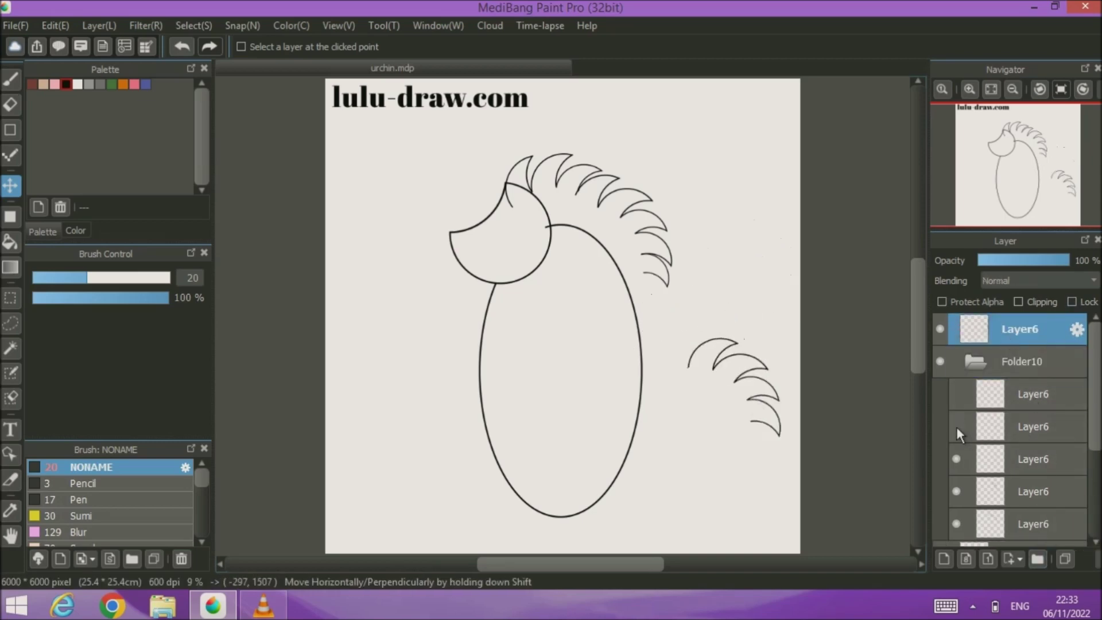
- Shrink the separate spike row with Transform, rotate it clockwise and place it at the lower end of the chain
{"action": "left_click", "coordinate": [190, 26]}
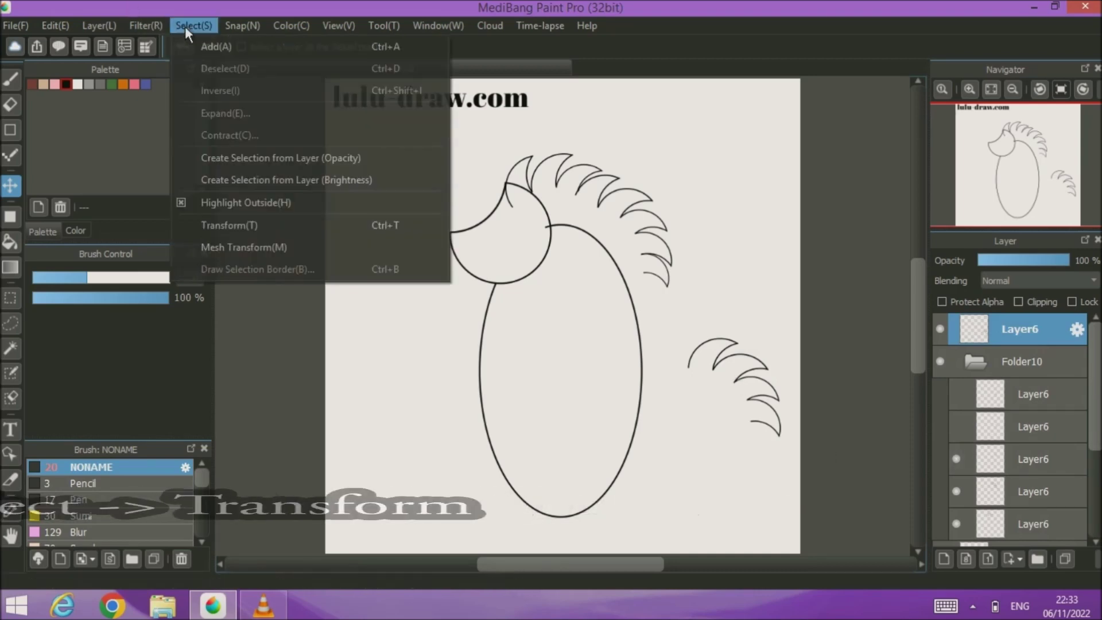
{"action": "left_click", "coordinate": [205, 223]}
{"action": "left_click_drag", "start_coordinate": [735, 437], "coordinate": [668, 402]}
{"action": "left_click_drag", "start_coordinate": [749, 363], "coordinate": [683, 315]}
{"action": "mouse_move", "coordinate": [669, 400]}
{"action": "left_mouse_down"}
{"action": "mouse_move", "coordinate": [659, 399]}
{"action": "mouse_move", "coordinate": [649, 349]}
{"action": "left_mouse_up"}
{"action": "left_click_drag", "start_coordinate": [674, 304], "coordinate": [655, 279]}
{"action": "mouse_move", "coordinate": [641, 332]}
{"action": "left_mouse_down"}
{"action": "mouse_move", "coordinate": [653, 272]}
{"action": "mouse_move", "coordinate": [651, 330]}
{"action": "left_mouse_up"}
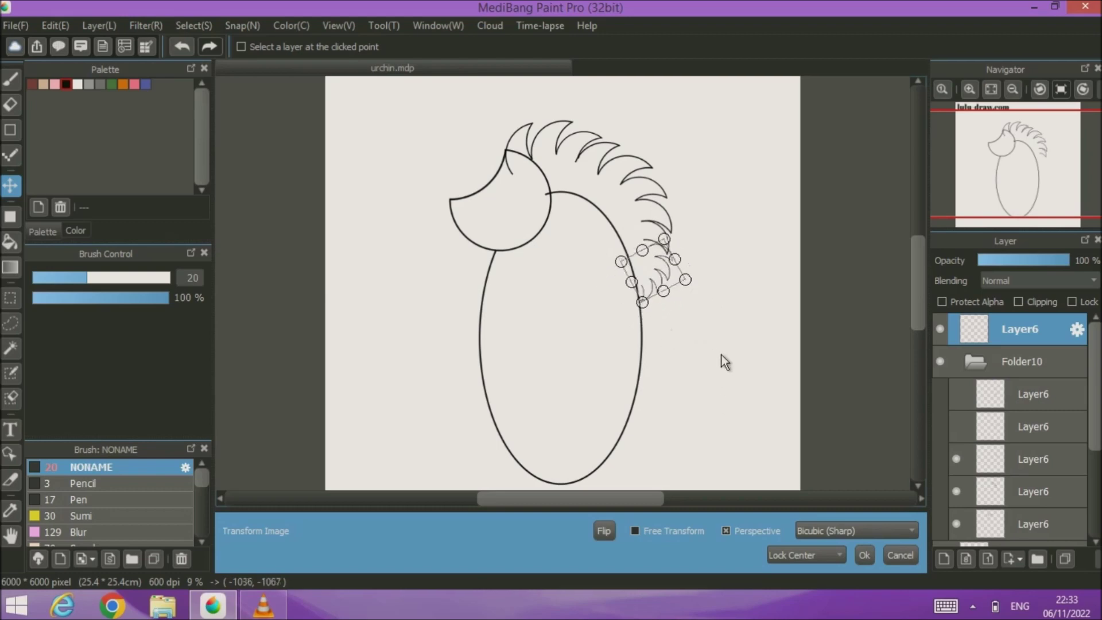
- Refine the spike row's rotation and position so it follows the chain's curve, and apply the transform
{"action": "scroll", "coordinate": [636, 347], "scroll_direction": "up", "scroll_amount": 4}
{"action": "scroll", "coordinate": [634, 261], "scroll_direction": "up", "scroll_amount": 6}
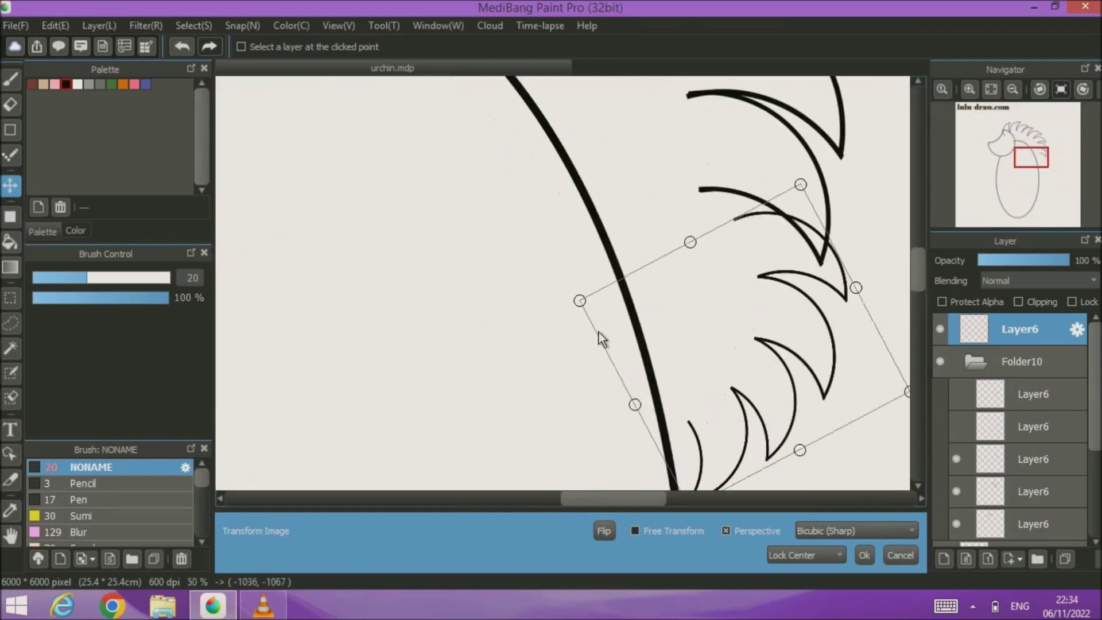
{"action": "left_click_drag", "start_coordinate": [598, 341], "coordinate": [593, 300]}
{"action": "left_click_drag", "start_coordinate": [706, 321], "coordinate": [692, 317]}
{"action": "left_click_drag", "start_coordinate": [655, 419], "coordinate": [684, 421]}
{"action": "left_click_drag", "start_coordinate": [696, 309], "coordinate": [701, 269]}
{"action": "left_click_drag", "start_coordinate": [675, 390], "coordinate": [721, 386]}
{"action": "left_click_drag", "start_coordinate": [703, 319], "coordinate": [691, 249]}
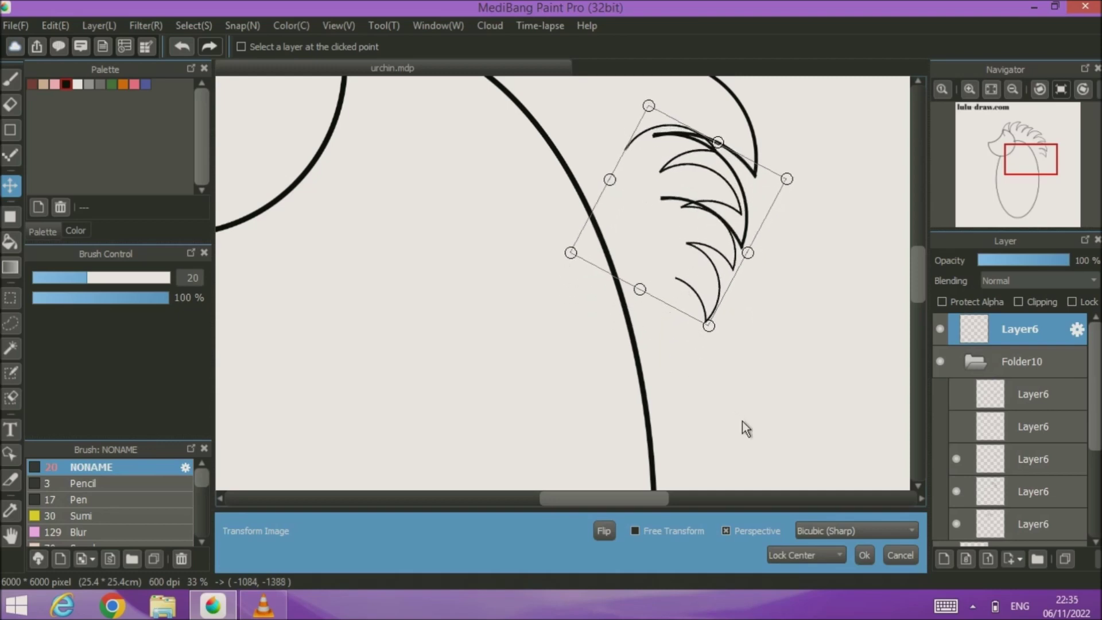
{"action": "left_click", "coordinate": [865, 558]}
- Duplicate the spike row's layer, move one copy into Folder10 and shift the other row off to the right
{"action": "key", "text": "ctrl+j"}
{"action": "left_click", "coordinate": [1026, 356]}
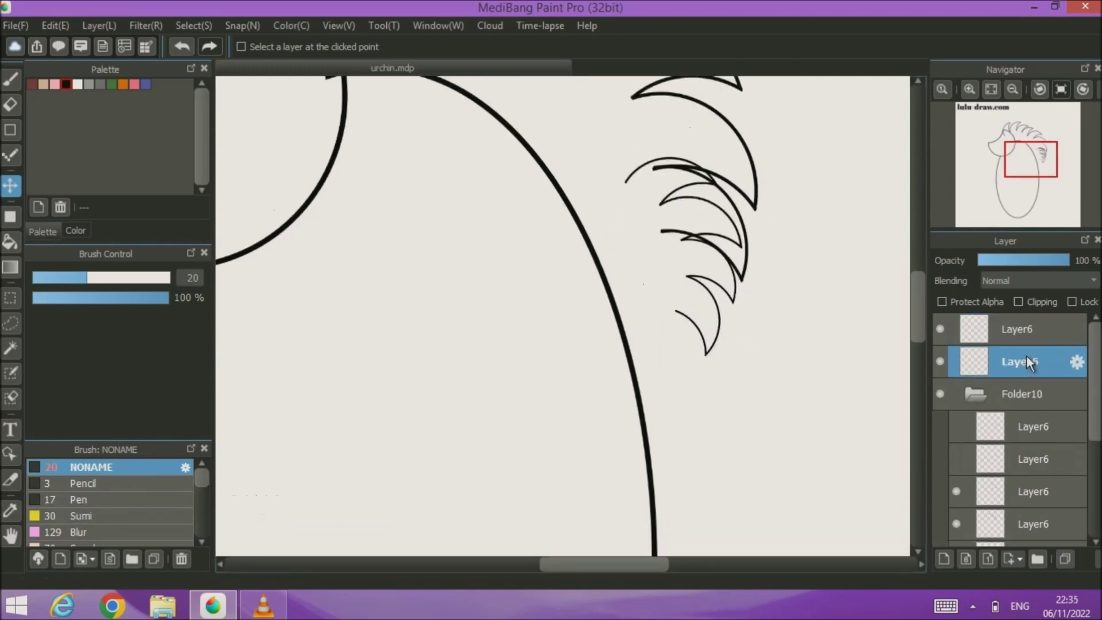
{"action": "left_click_drag", "start_coordinate": [1027, 355], "coordinate": [1026, 474]}
{"action": "left_click", "coordinate": [944, 332]}
{"action": "left_click_drag", "start_coordinate": [817, 199], "coordinate": [972, 135]}
- Erase the upper spikes of the row in Folder10 where they overlap the chain, using eraser size 114
{"action": "left_click", "coordinate": [961, 457]}
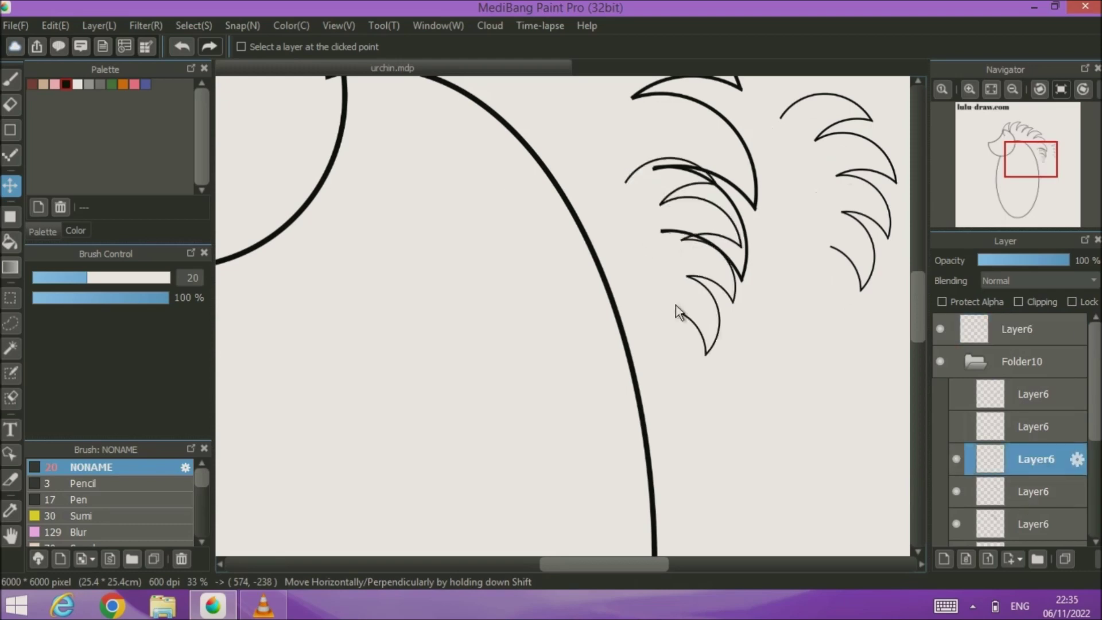
{"action": "key", "text": "e"}
{"action": "left_click", "coordinate": [131, 277]}
{"action": "left_click_drag", "start_coordinate": [738, 235], "coordinate": [741, 245]}
{"action": "left_click_drag", "start_coordinate": [138, 278], "coordinate": [159, 277]}
{"action": "left_click_drag", "start_coordinate": [642, 202], "coordinate": [621, 165]}
- Show the hidden single spike above the trimmed row's layer and move that spike below the row
{"action": "left_click", "coordinate": [957, 425]}
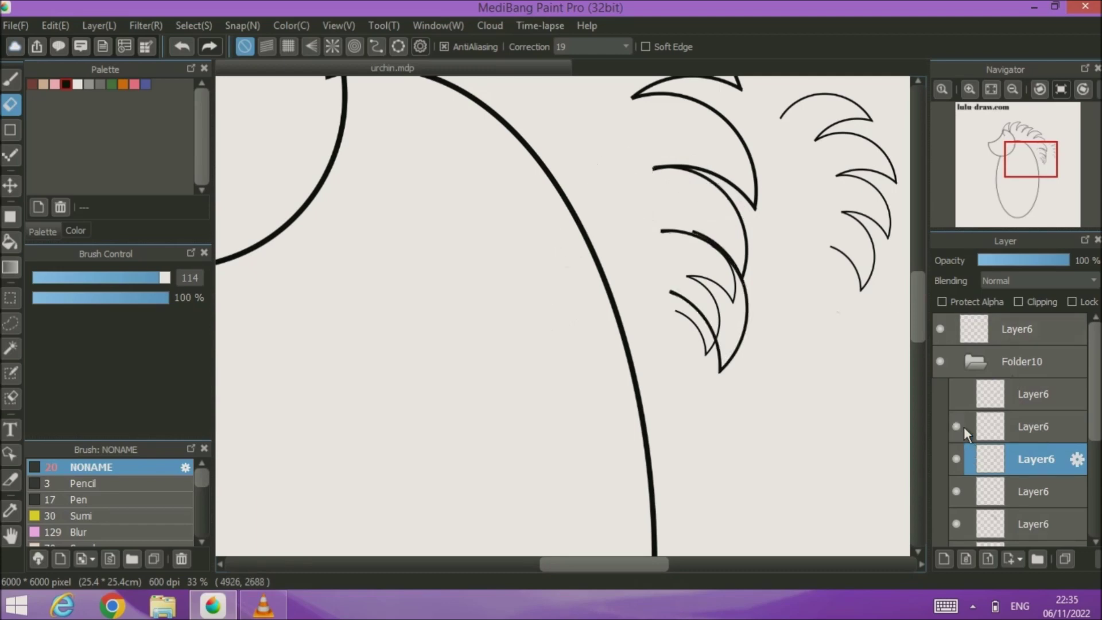
{"action": "left_click", "coordinate": [957, 426]}
{"action": "left_click", "coordinate": [970, 427]}
{"action": "left_click", "coordinate": [954, 431]}
{"action": "key", "text": "v"}
{"action": "left_click_drag", "start_coordinate": [738, 339], "coordinate": [717, 424]}
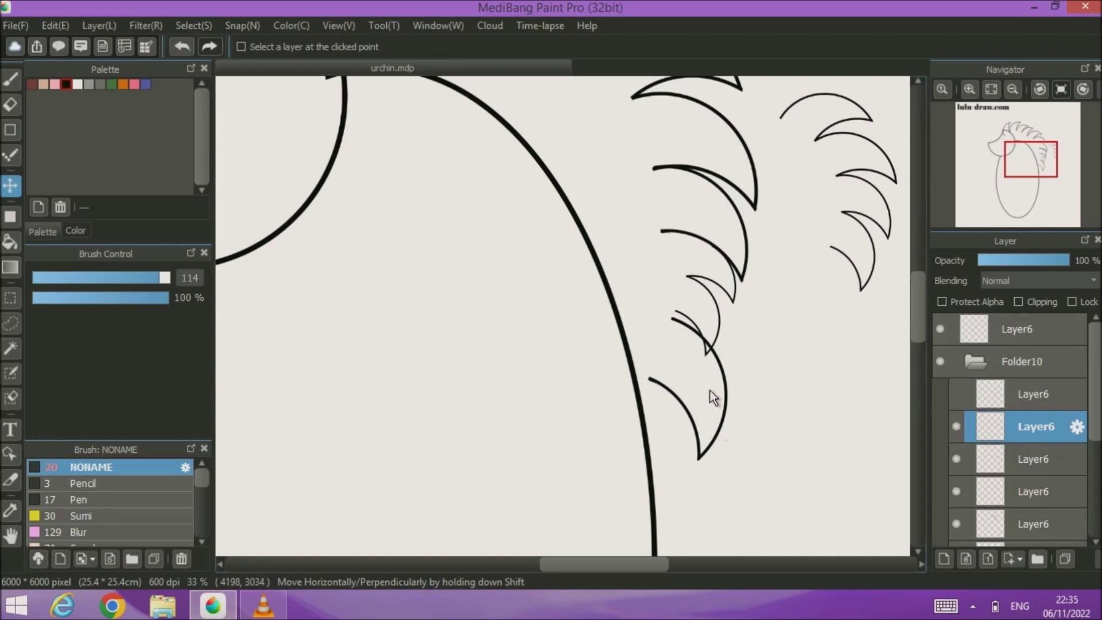
- Shrink the single spike with Transform, rotate it, and join it to the trimmed row's last tip
{"action": "left_click", "coordinate": [193, 25]}
{"action": "left_click", "coordinate": [248, 228]}
{"action": "mouse_move", "coordinate": [733, 442]}
{"action": "left_mouse_down"}
{"action": "mouse_move", "coordinate": [679, 319]}
{"action": "mouse_move", "coordinate": [683, 331]}
{"action": "left_mouse_up"}
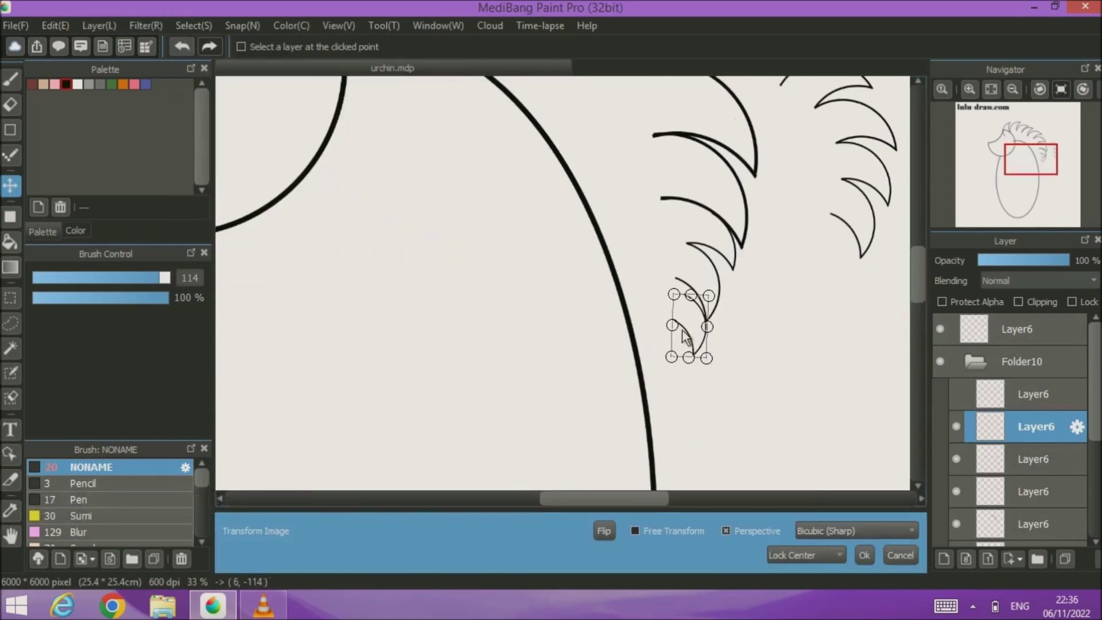
{"action": "left_click_drag", "start_coordinate": [686, 382], "coordinate": [719, 379]}
{"action": "mouse_move", "coordinate": [702, 333]}
{"action": "left_mouse_down"}
{"action": "mouse_move", "coordinate": [703, 308]}
{"action": "mouse_move", "coordinate": [709, 321]}
{"action": "left_mouse_up"}
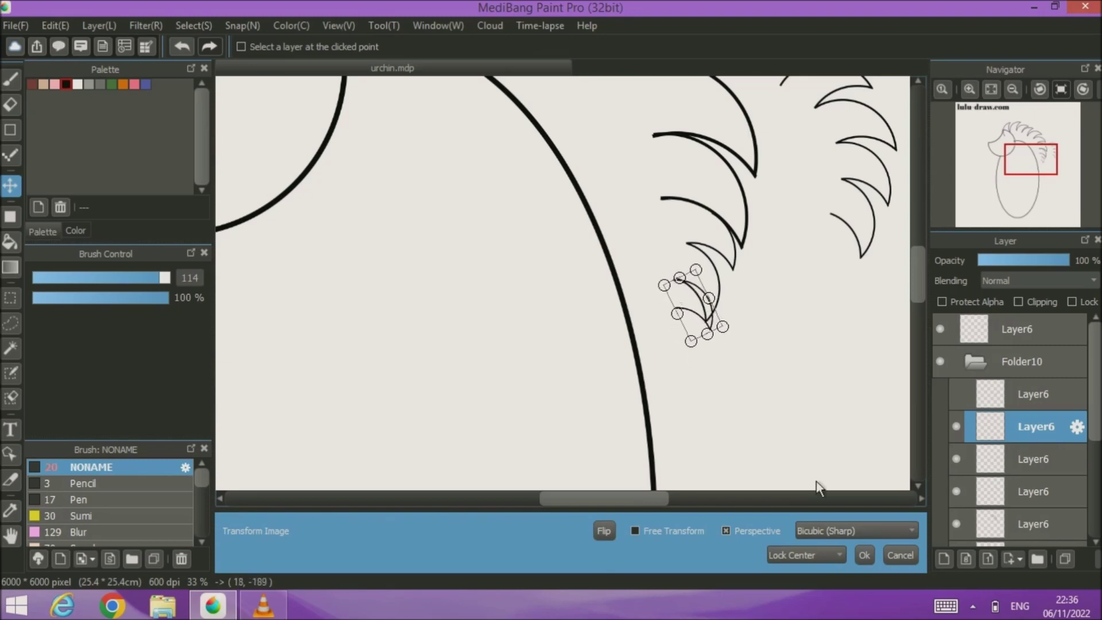
{"action": "left_click", "coordinate": [863, 554]}
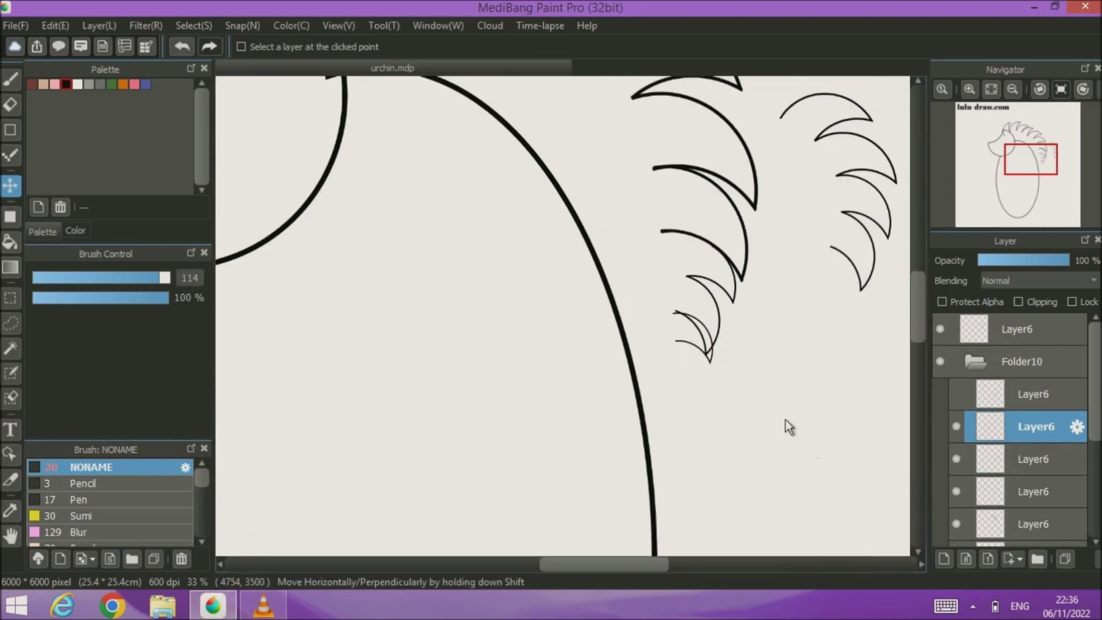
- Erase the trimmed row's inner line that overlaps the newly joined spike, using eraser size 49
{"action": "left_click", "coordinate": [964, 455]}
{"action": "scroll", "coordinate": [657, 392], "scroll_direction": "up", "scroll_amount": 5}
{"action": "key", "text": "e"}
{"action": "mouse_move", "coordinate": [488, 130]}
{"action": "left_mouse_down"}
{"action": "mouse_move", "coordinate": [611, 295]}
{"action": "mouse_move", "coordinate": [620, 290]}
{"action": "left_mouse_up"}
{"action": "scroll", "coordinate": [691, 233], "scroll_direction": "down", "scroll_amount": 5}
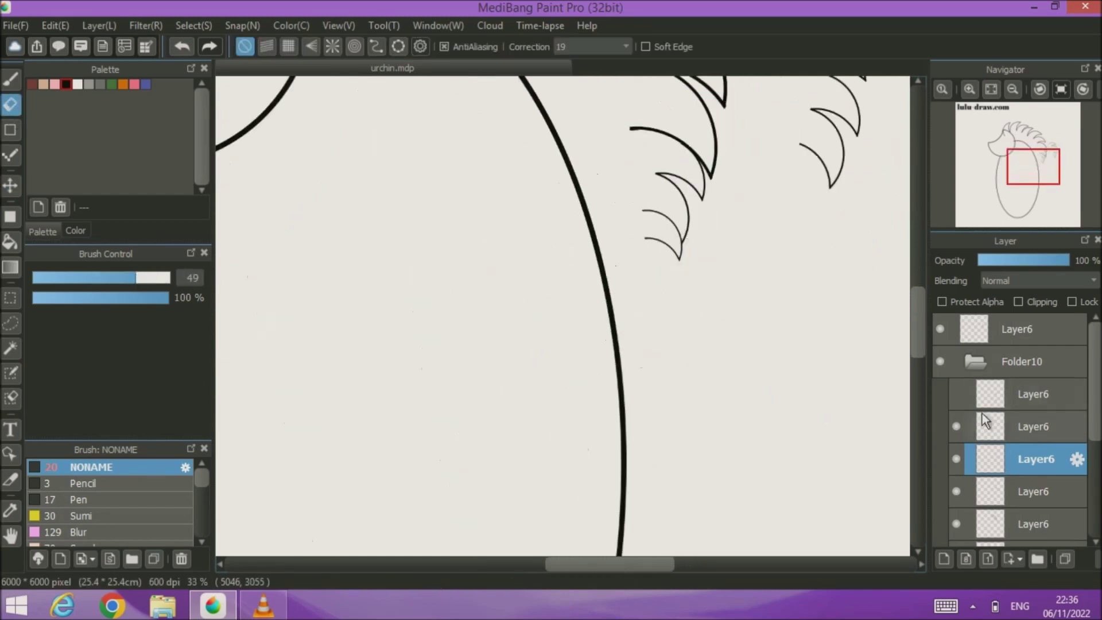
{"action": "left_click", "coordinate": [992, 90]}
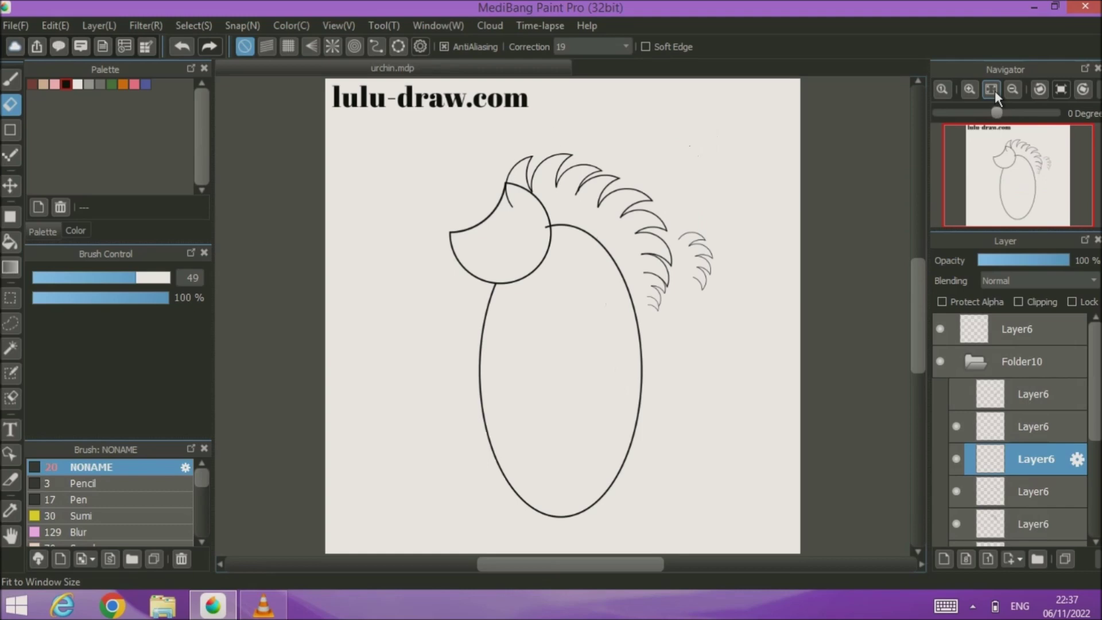
- Duplicate the spare spike row's layer, move the copy into Folder10 and place it below the chain's last spike
{"action": "left_click", "coordinate": [1019, 329]}
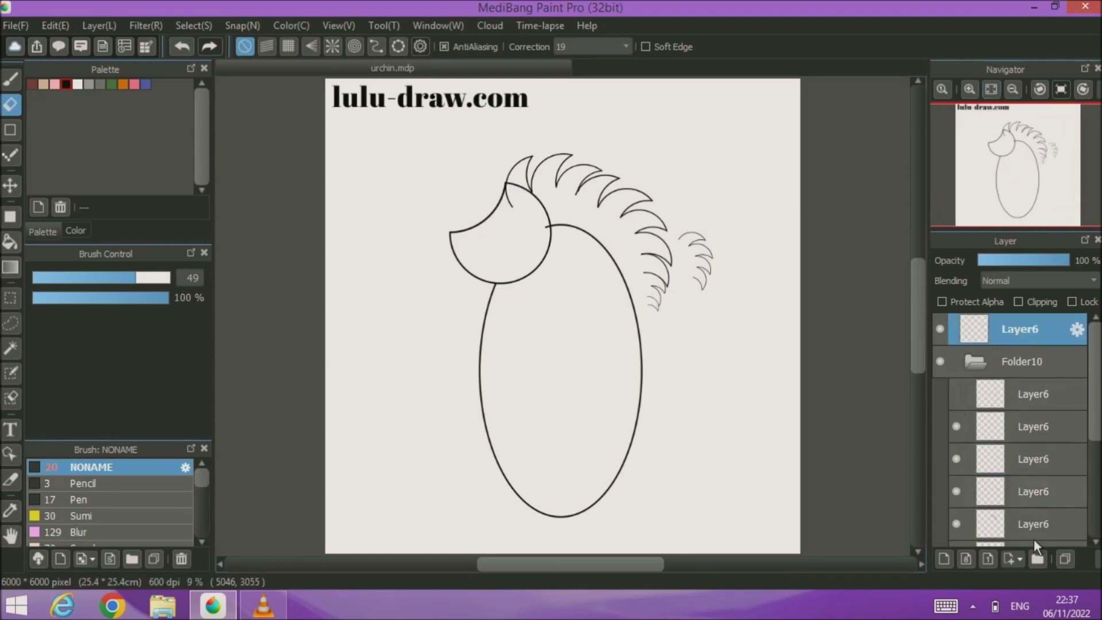
{"action": "left_click", "coordinate": [1064, 558]}
{"action": "left_click_drag", "start_coordinate": [1030, 336], "coordinate": [1016, 442]}
{"action": "left_click", "coordinate": [11, 188]}
{"action": "left_click_drag", "start_coordinate": [710, 248], "coordinate": [678, 330]}
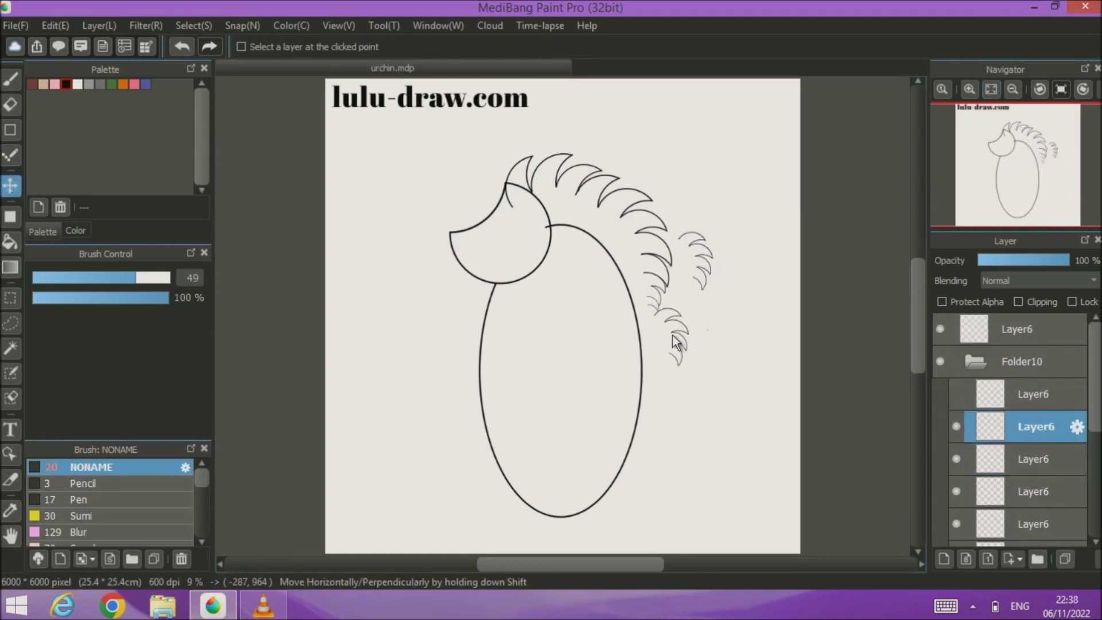
{"action": "scroll", "coordinate": [658, 236], "scroll_direction": "up", "scroll_amount": 4}
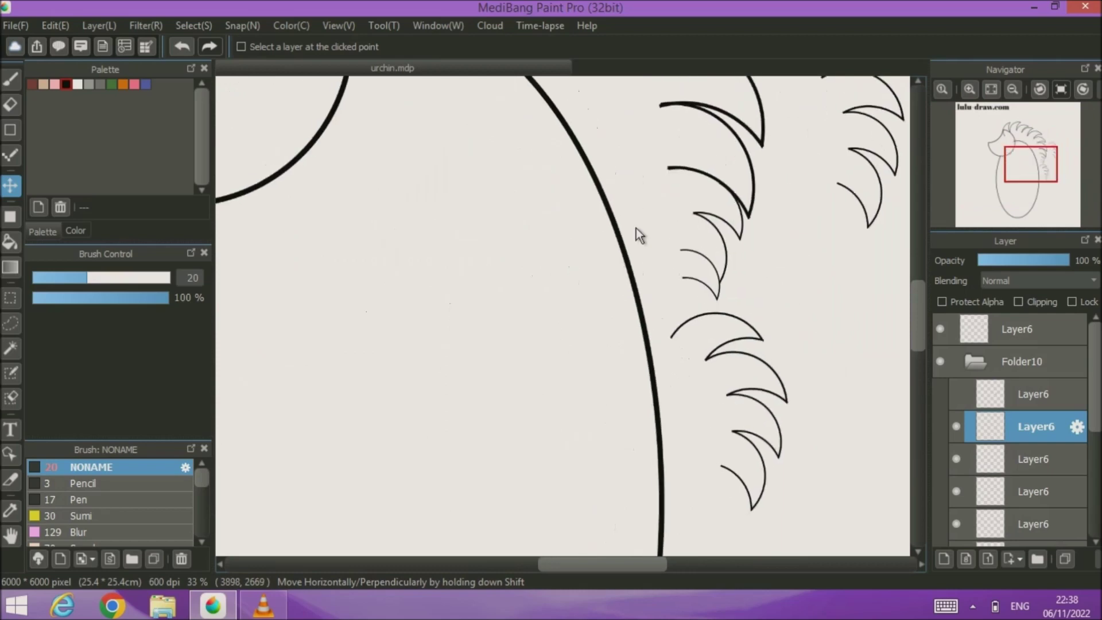
{"action": "left_click", "coordinate": [193, 25]}
{"action": "left_click", "coordinate": [193, 181]}
{"action": "left_click_drag", "start_coordinate": [706, 489], "coordinate": [649, 429]}
{"action": "left_click_drag", "start_coordinate": [745, 451], "coordinate": [738, 421]}
{"action": "left_click_drag", "start_coordinate": [739, 312], "coordinate": [667, 313]}
{"action": "left_click", "coordinate": [899, 554]}
- Delete the spike row copy's layer, toggle a spike layer's visibility, and undo the deletion
{"action": "left_click", "coordinate": [1096, 559]}
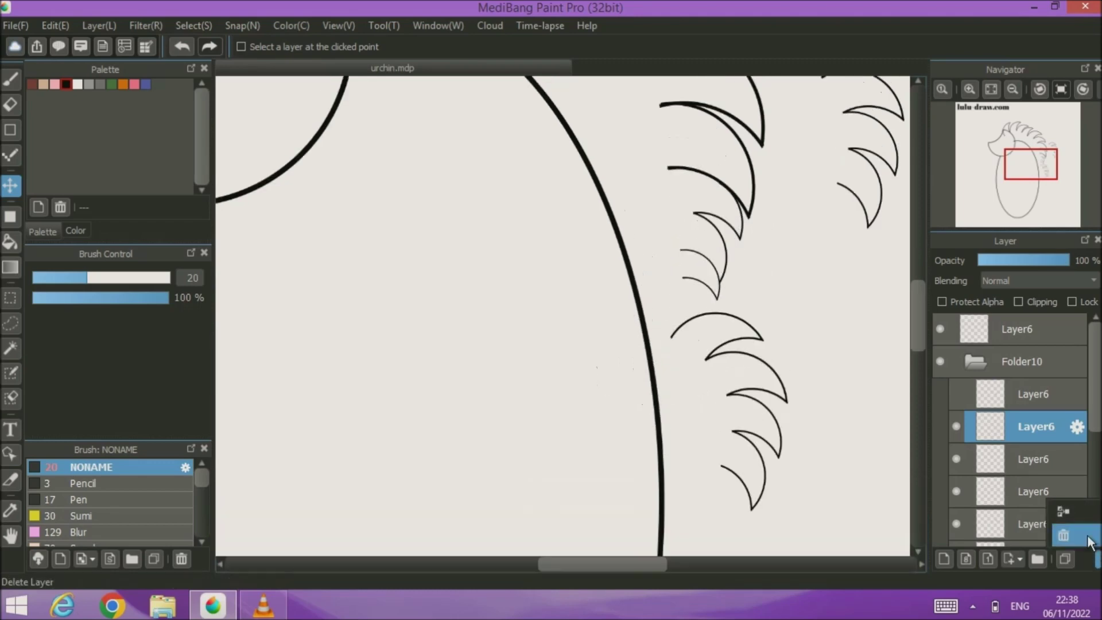
{"action": "left_click", "coordinate": [1079, 537]}
{"action": "left_click", "coordinate": [956, 491]}
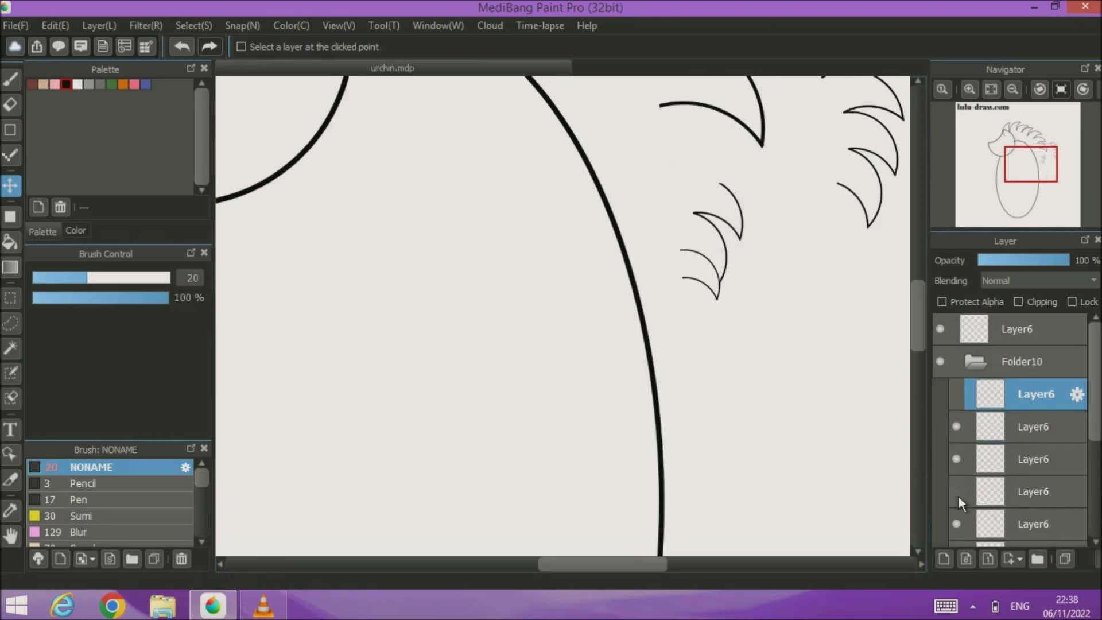
{"action": "left_click", "coordinate": [183, 46]}
- Shrink and rotate the spike row copy clockwise with Transform, join it to the chain's last spike and apply the transform
{"action": "left_click", "coordinate": [143, 24]}
{"action": "mouse_move", "coordinate": [208, 25]}
{"action": "left_click", "coordinate": [315, 200]}
{"action": "left_click_drag", "start_coordinate": [670, 477], "coordinate": [693, 442]}
{"action": "left_click_drag", "start_coordinate": [793, 378], "coordinate": [690, 259]}
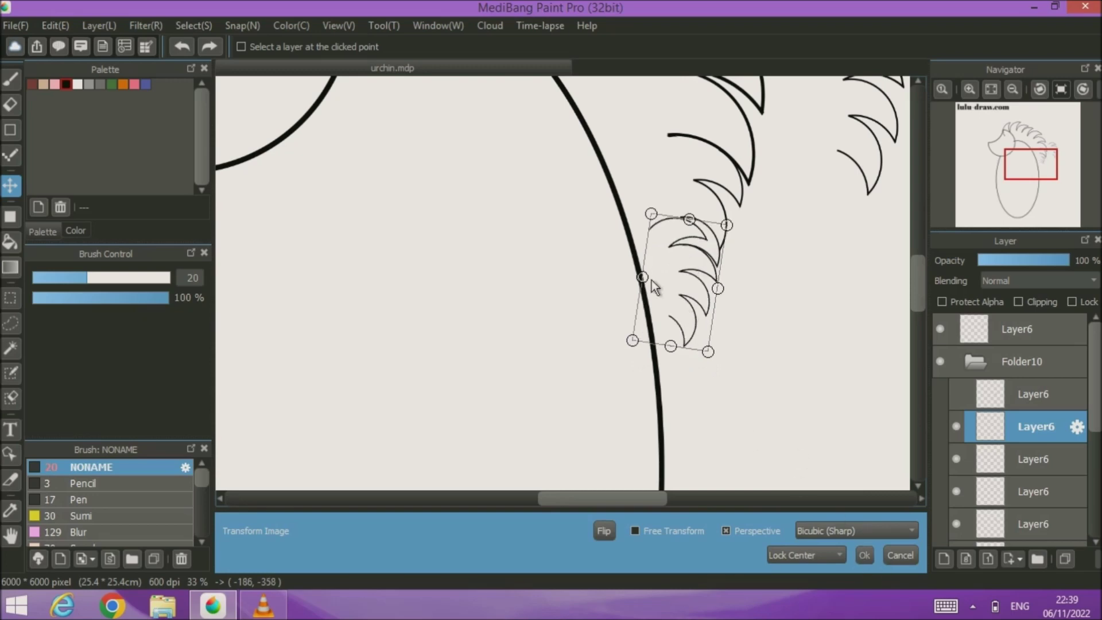
{"action": "key", "text": "Return"}
{"action": "scroll", "coordinate": [652, 280], "scroll_direction": "up", "scroll_amount": 5}
{"action": "scroll", "coordinate": [652, 281], "scroll_direction": "down", "scroll_amount": 2}
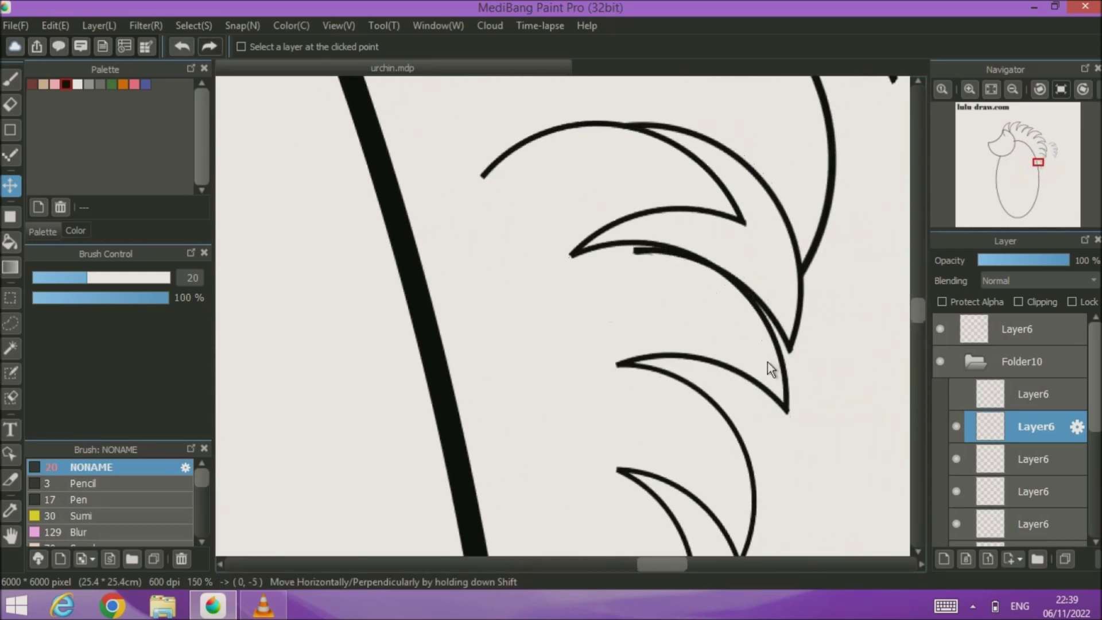
- Erase the stray line end at the join between the chain and the newly placed small spike row
{"action": "left_click", "coordinate": [10, 105]}
{"action": "mouse_move", "coordinate": [606, 259]}
{"action": "left_mouse_down"}
{"action": "mouse_move", "coordinate": [710, 217]}
{"action": "mouse_move", "coordinate": [666, 163]}
{"action": "mouse_move", "coordinate": [476, 222]}
{"action": "left_mouse_up"}
{"action": "left_click", "coordinate": [990, 89]}
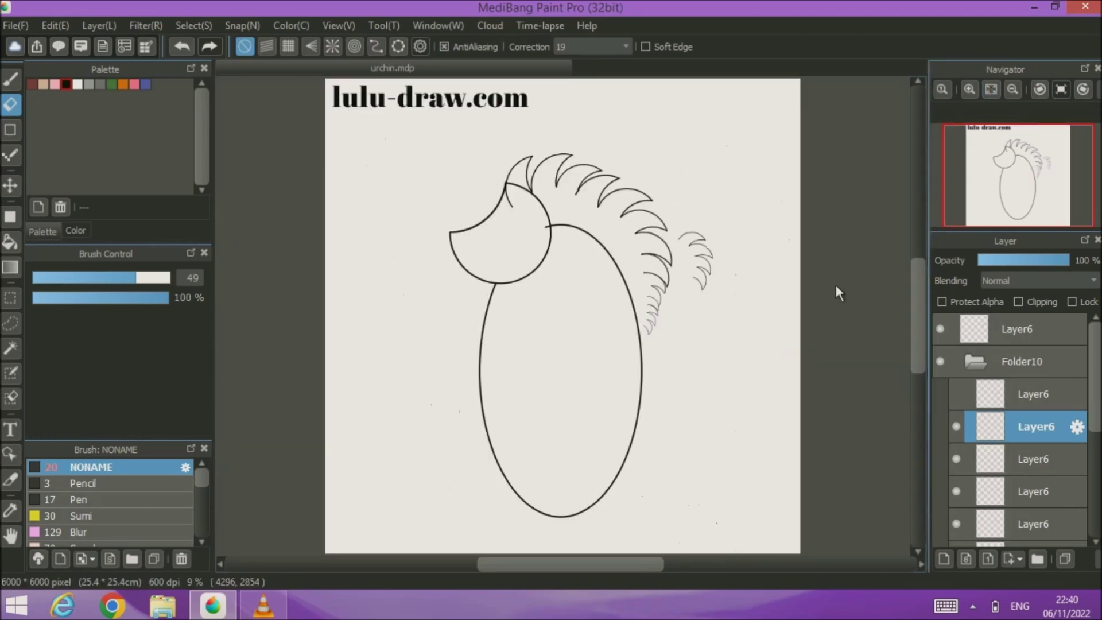
- Hide the small spike row layers in Folder10, leaving the large spikes of the chain visible
{"action": "left_click", "coordinate": [957, 426]}
{"action": "left_click", "coordinate": [959, 459]}
{"action": "left_click", "coordinate": [960, 489]}
{"action": "left_click", "coordinate": [959, 523]}
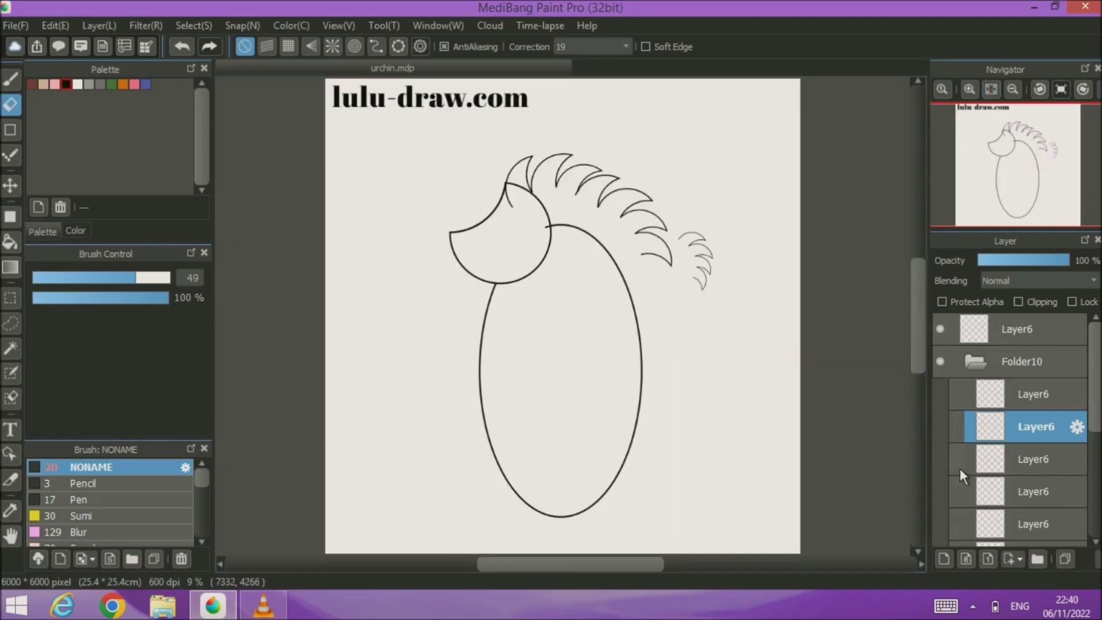
{"action": "scroll", "coordinate": [960, 468], "scroll_direction": "down", "scroll_amount": 2}
{"action": "left_click", "coordinate": [959, 455]}
{"action": "left_click", "coordinate": [958, 457]}
- Duplicate the large spike row's layer in Folder10 and move the copy down to the end of the chain
{"action": "left_click", "coordinate": [1016, 456]}
{"action": "left_click", "coordinate": [1065, 560]}
{"action": "left_click", "coordinate": [13, 184]}
{"action": "left_click_drag", "start_coordinate": [645, 225], "coordinate": [693, 314]}
- Rotate the large row copy clockwise with Transform along the body's edge, and place a spare duplicate above Folder10, right of the body
{"action": "left_click", "coordinate": [182, 26]}
{"action": "left_click", "coordinate": [233, 226]}
{"action": "left_click_drag", "start_coordinate": [746, 358], "coordinate": [666, 393]}
{"action": "left_click_drag", "start_coordinate": [692, 300], "coordinate": [672, 273]}
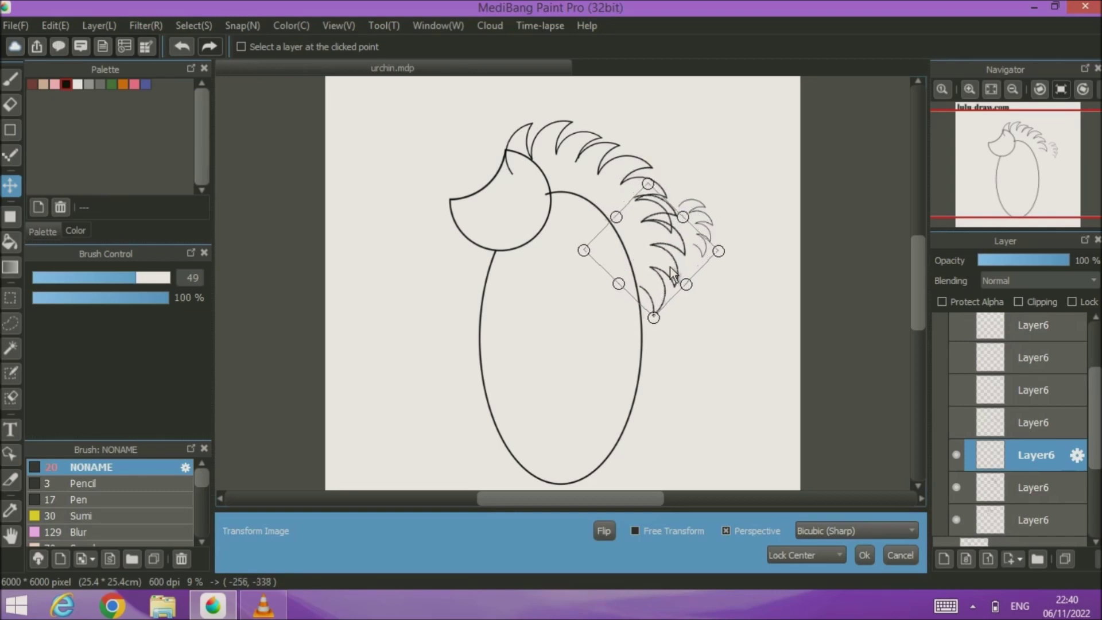
{"action": "left_click_drag", "start_coordinate": [1034, 450], "coordinate": [1027, 353]}
{"action": "left_click_drag", "start_coordinate": [716, 315], "coordinate": [807, 370]}
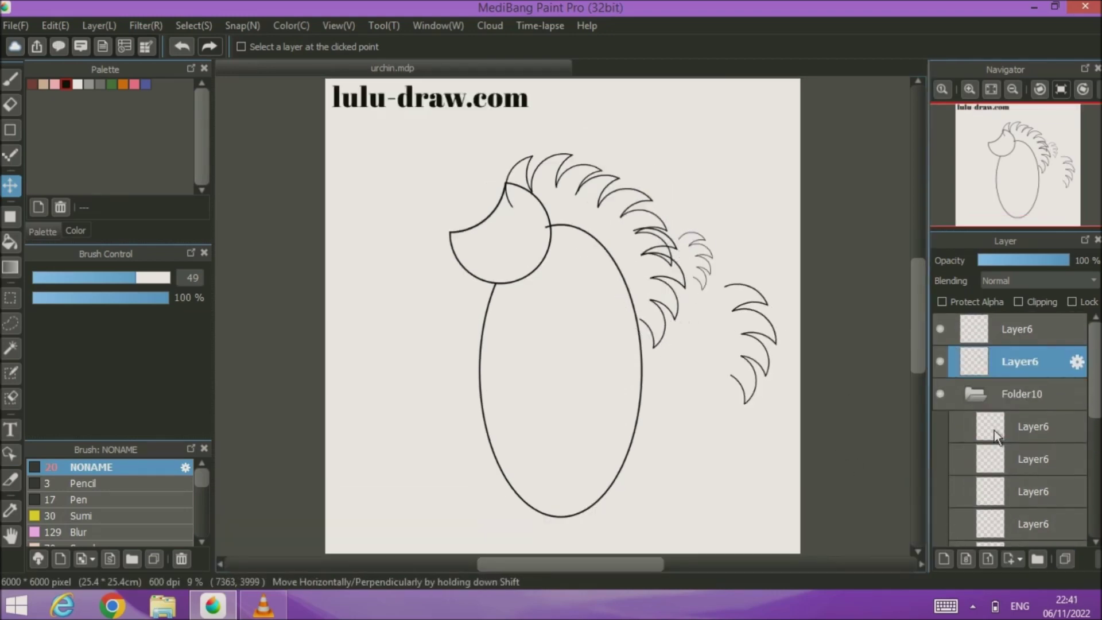
- Erase the overlapping lines on both row layers where the large row copy joins the chain, using eraser size 49
{"action": "scroll", "coordinate": [994, 429], "scroll_direction": "down", "scroll_amount": 3}
{"action": "left_click", "coordinate": [1048, 423]}
{"action": "scroll", "coordinate": [656, 283], "scroll_direction": "up", "scroll_amount": 4}
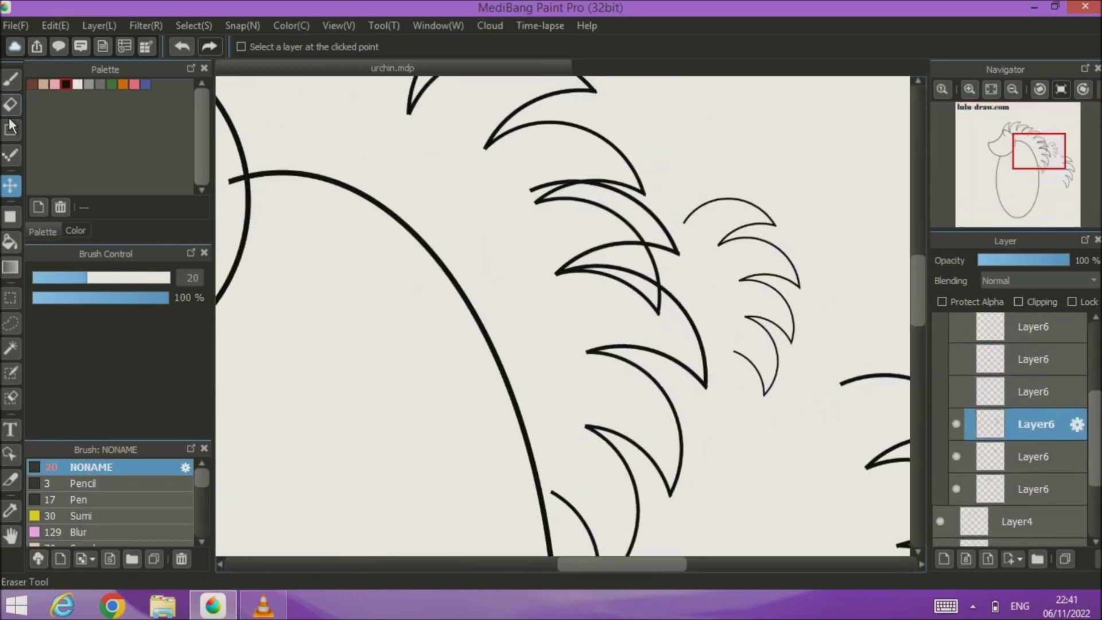
{"action": "key", "text": "e"}
{"action": "mouse_move", "coordinate": [576, 256]}
{"action": "left_mouse_down"}
{"action": "mouse_move", "coordinate": [684, 263]}
{"action": "mouse_move", "coordinate": [657, 226]}
{"action": "mouse_move", "coordinate": [503, 191]}
{"action": "left_mouse_up"}
{"action": "left_click", "coordinate": [1033, 456]}
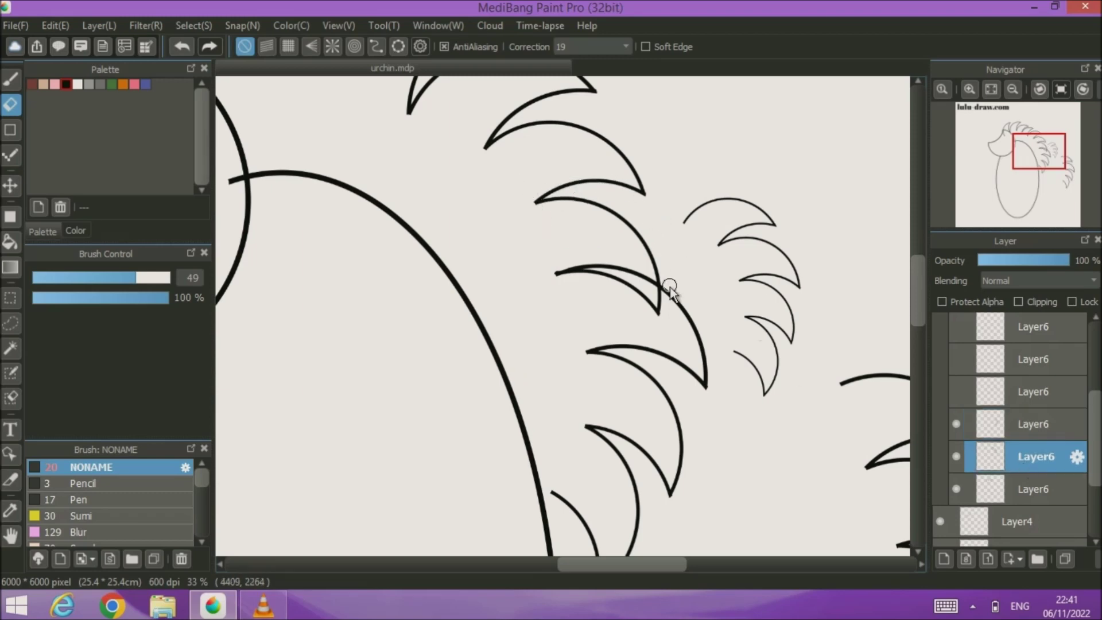
{"action": "left_click_drag", "start_coordinate": [656, 316], "coordinate": [552, 278]}
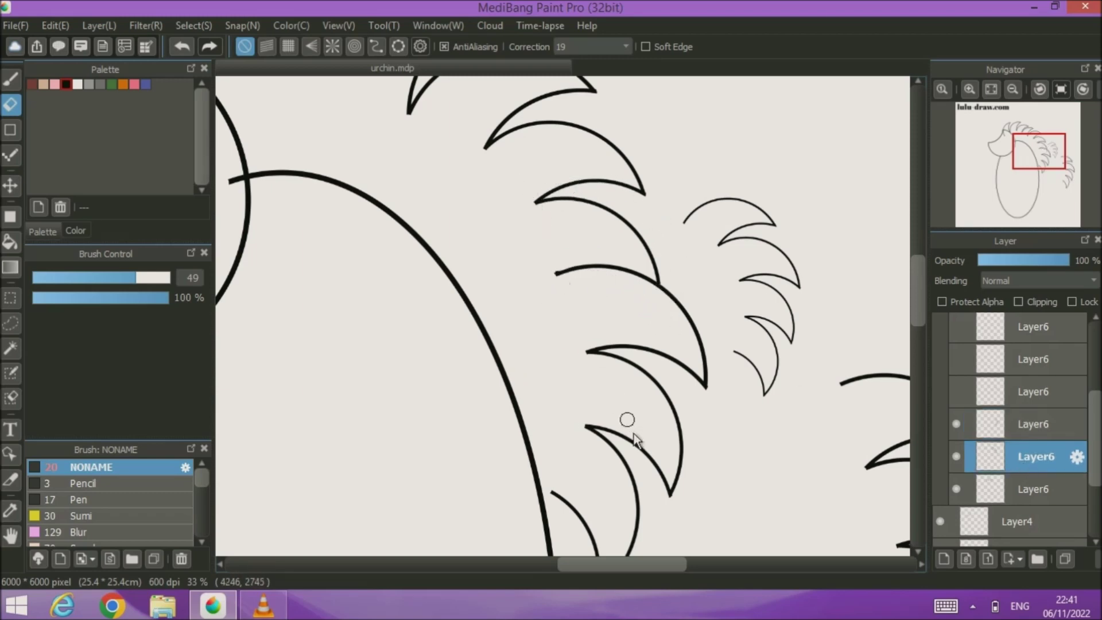
{"action": "left_click_drag", "start_coordinate": [628, 424], "coordinate": [613, 273]}
- Delete the hidden small spike row layers from Folder10 one after another
{"action": "left_click", "coordinate": [991, 89]}
{"action": "mouse_move", "coordinate": [1095, 447]}
{"action": "left_mouse_down"}
{"action": "mouse_move", "coordinate": [1094, 395]}
{"action": "mouse_move", "coordinate": [1095, 430]}
{"action": "left_mouse_up"}
{"action": "left_click", "coordinate": [1053, 427]}
{"action": "left_click", "coordinate": [1097, 560]}
{"action": "left_click", "coordinate": [1085, 534]}
{"action": "left_click", "coordinate": [1054, 368]}
{"action": "left_click", "coordinate": [1096, 560]}
{"action": "left_click", "coordinate": [1088, 534]}
{"action": "left_click", "coordinate": [1053, 373]}
{"action": "left_click", "coordinate": [1096, 560]}
{"action": "left_click", "coordinate": [1091, 531]}
{"action": "left_click", "coordinate": [1054, 370]}
{"action": "left_click", "coordinate": [1096, 559]}
{"action": "left_click", "coordinate": [1085, 535]}
{"action": "left_click", "coordinate": [1051, 372]}
{"action": "left_click", "coordinate": [1096, 560]}
{"action": "left_click", "coordinate": [1079, 534]}
{"action": "scroll", "coordinate": [1098, 401], "scroll_direction": "up", "scroll_amount": 1}
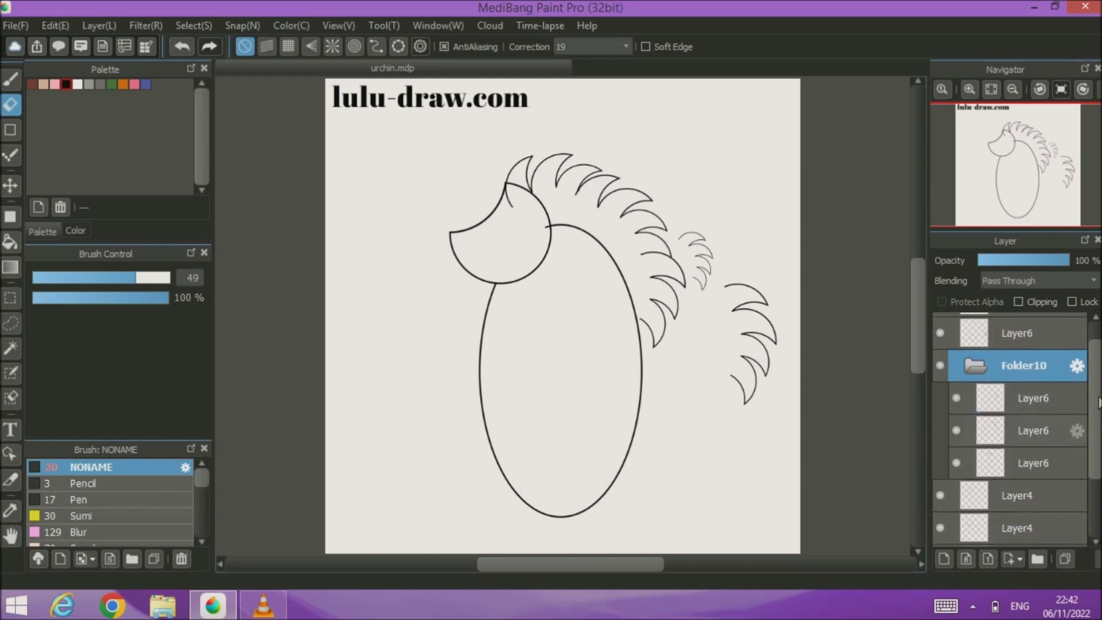
- Duplicate the topmost spike row layer in Folder10 and move the copy slightly down along the body's edge
{"action": "left_click", "coordinate": [1050, 400]}
{"action": "left_click", "coordinate": [1064, 559]}
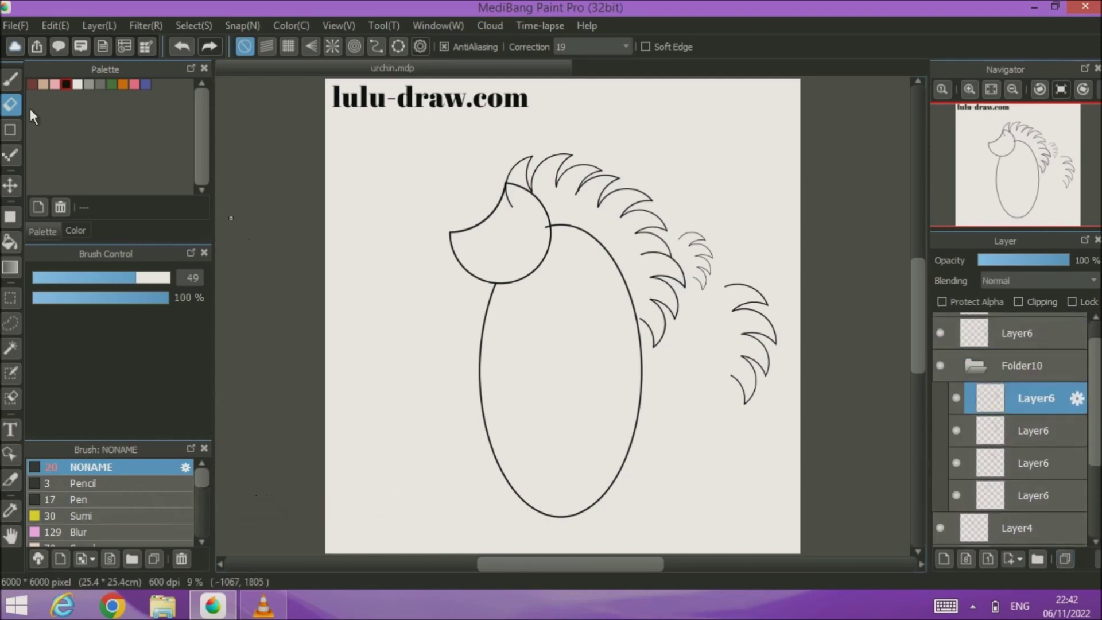
{"action": "left_click", "coordinate": [11, 185]}
{"action": "left_click_drag", "start_coordinate": [669, 296], "coordinate": [672, 323]}
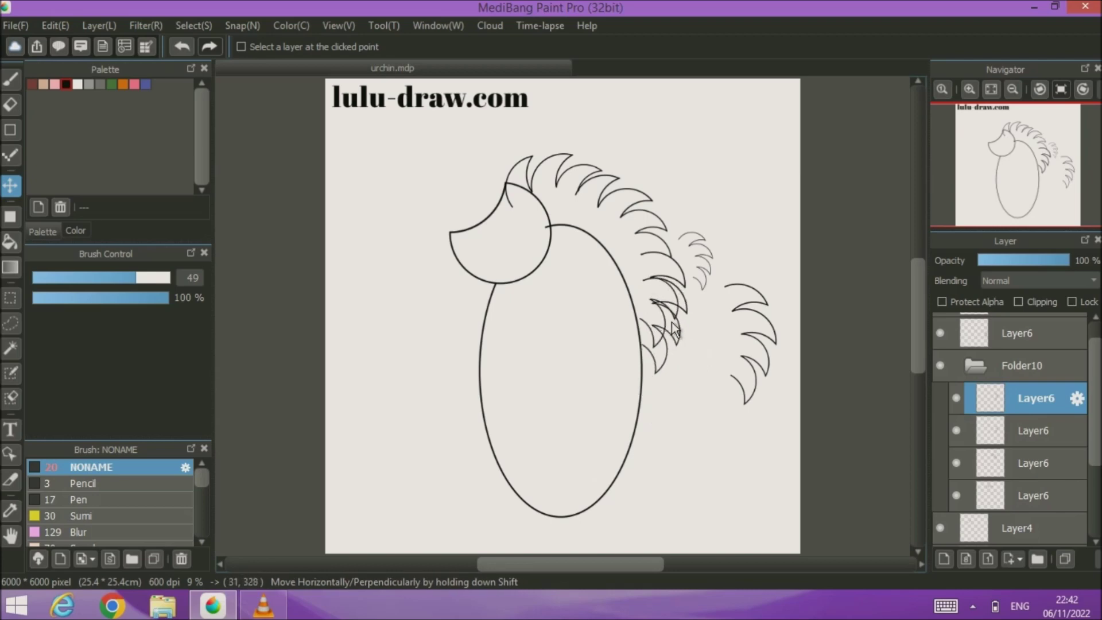
- Rotate the new row copy slightly counterclockwise with Transform, align its first spike with the chain and apply the transform
{"action": "left_click", "coordinate": [193, 25]}
{"action": "left_click", "coordinate": [224, 221]}
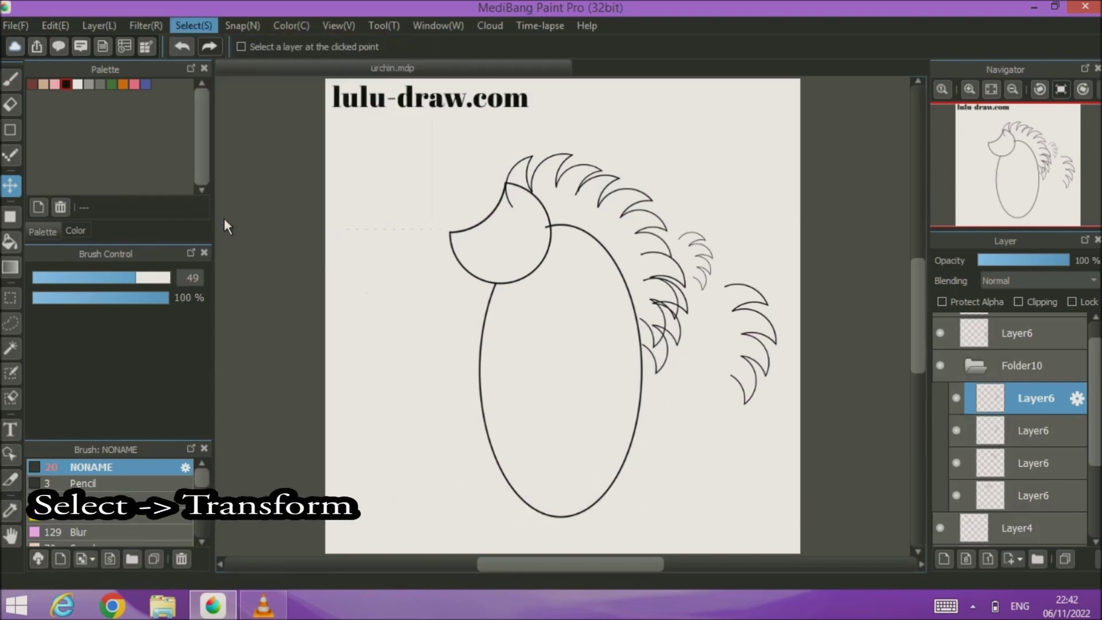
{"action": "left_click_drag", "start_coordinate": [653, 304], "coordinate": [651, 308]}
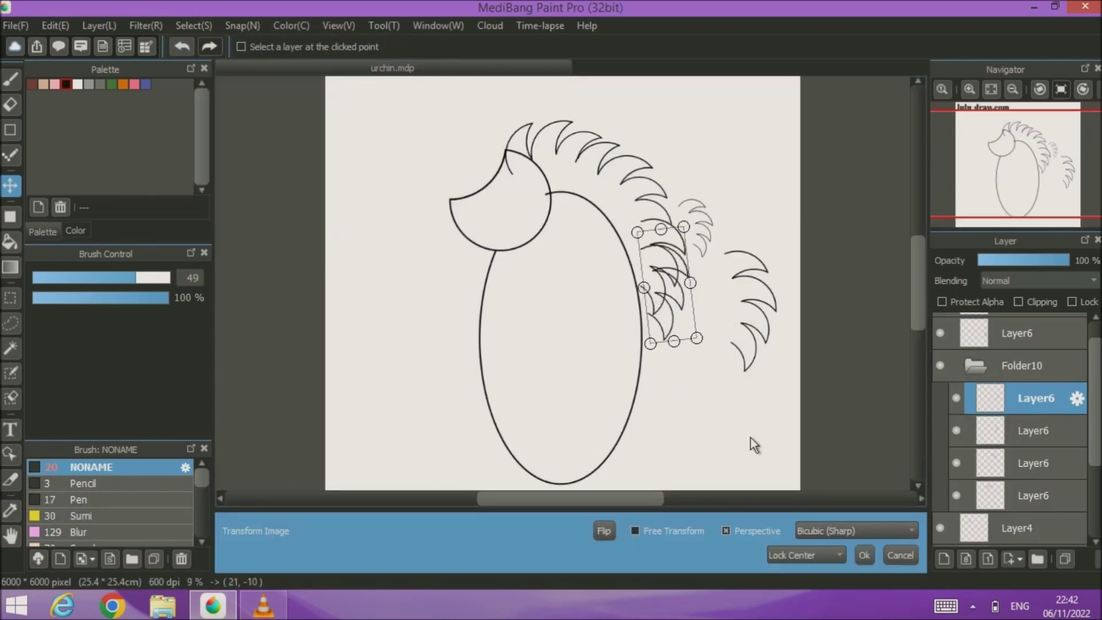
{"action": "scroll", "coordinate": [652, 331], "scroll_direction": "up", "scroll_amount": 5}
{"action": "left_click_drag", "start_coordinate": [573, 78], "coordinate": [569, 288]}
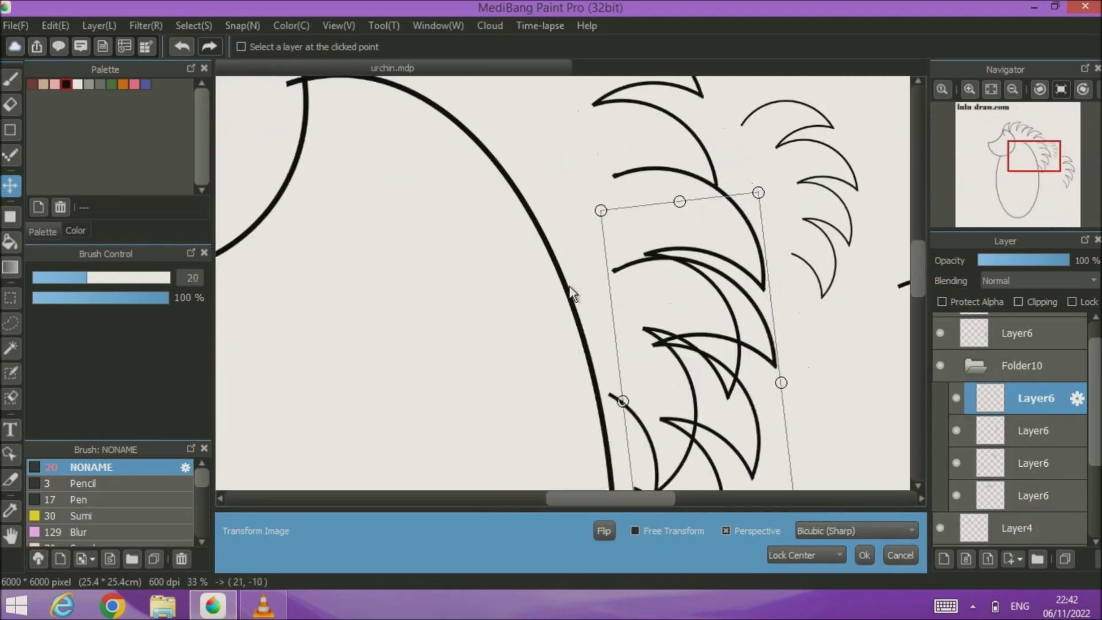
{"action": "left_click_drag", "start_coordinate": [697, 304], "coordinate": [694, 301]}
{"action": "left_click_drag", "start_coordinate": [537, 216], "coordinate": [524, 217]}
{"action": "left_click_drag", "start_coordinate": [711, 306], "coordinate": [713, 303]}
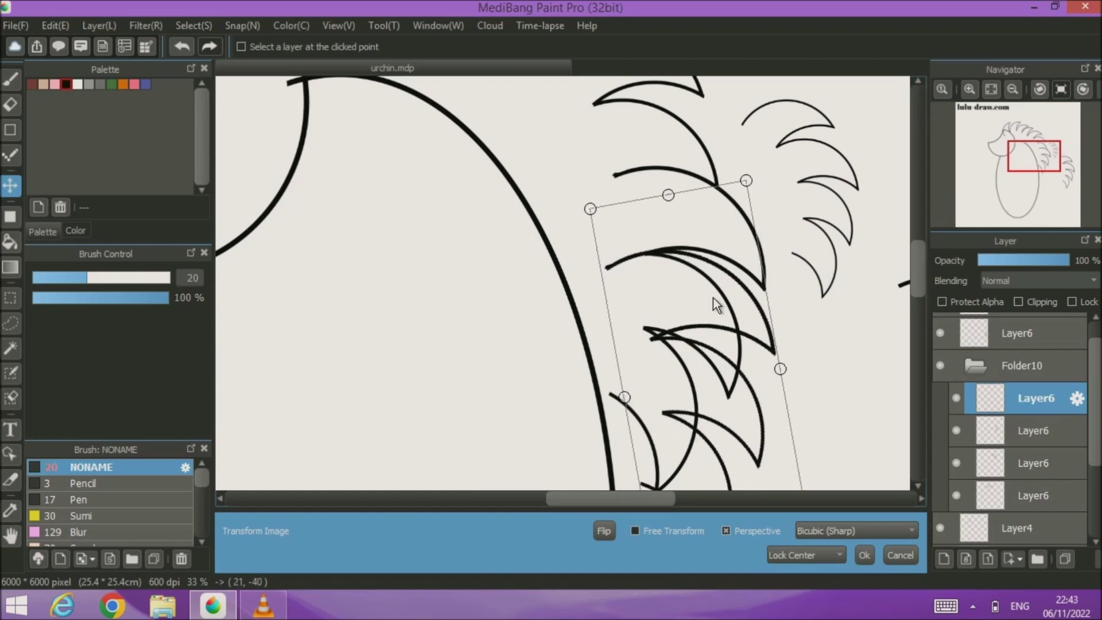
{"action": "left_click_drag", "start_coordinate": [713, 297], "coordinate": [712, 299]}
{"action": "left_click", "coordinate": [865, 555]}
- Erase the new row's lead-in line and the previous row's overlapping lower spikes on its own layer
{"action": "key", "text": "e"}
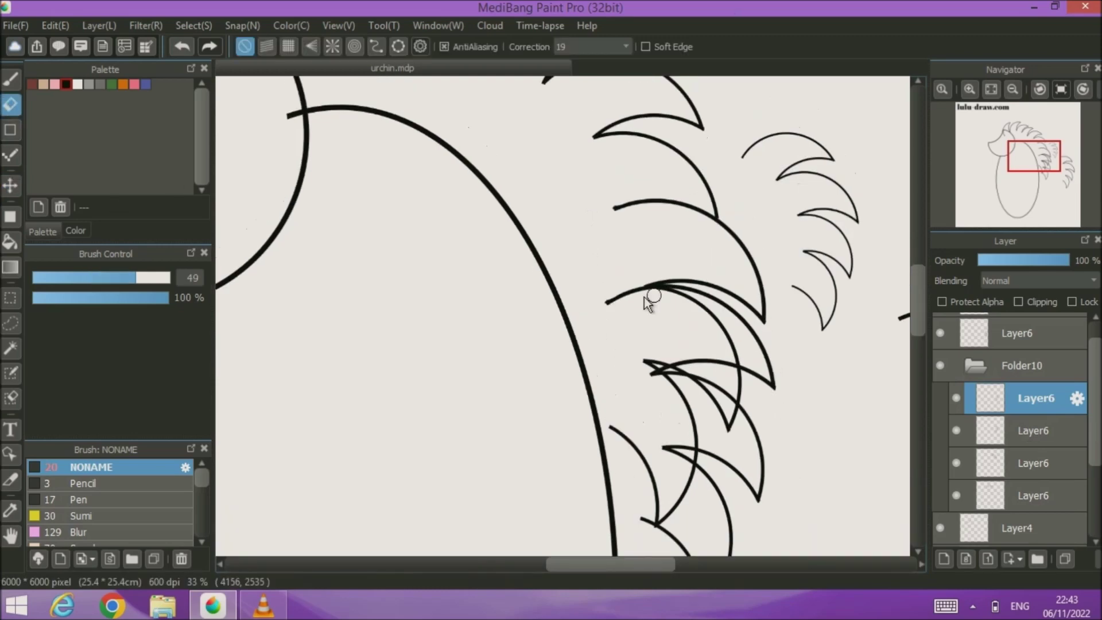
{"action": "left_click_drag", "start_coordinate": [644, 289], "coordinate": [600, 317]}
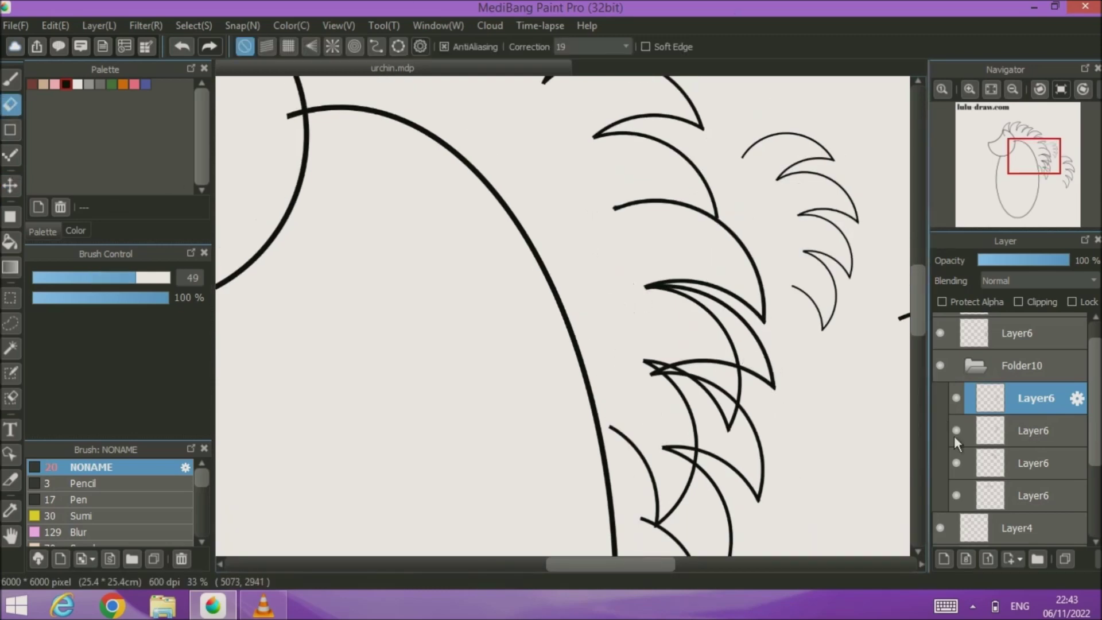
{"action": "left_click", "coordinate": [1035, 427]}
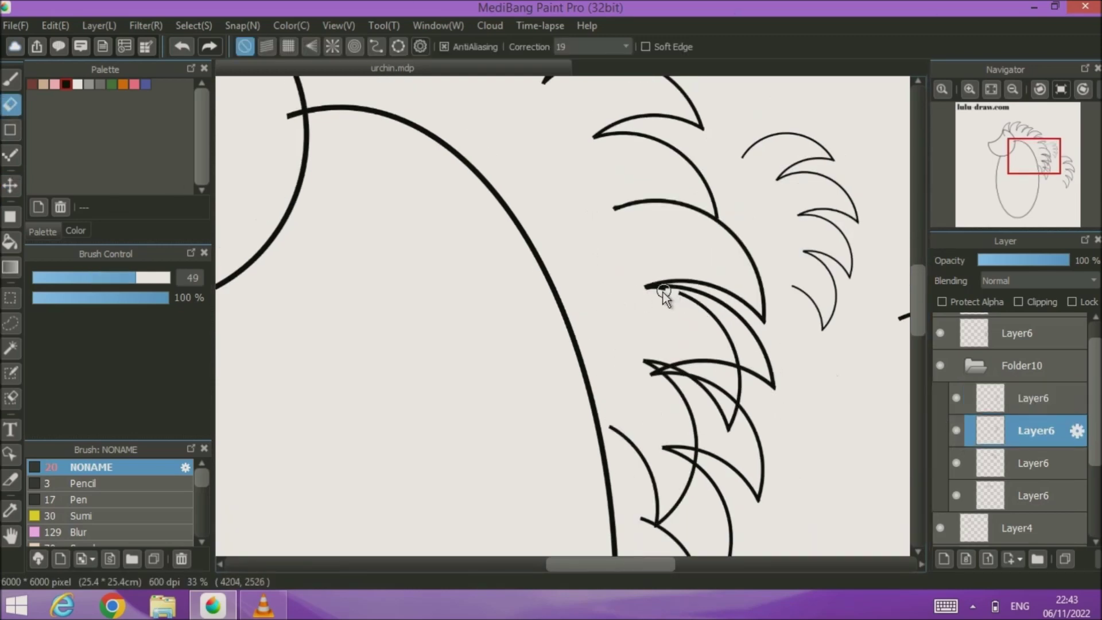
{"action": "mouse_move", "coordinate": [677, 295]}
{"action": "left_mouse_down"}
{"action": "mouse_move", "coordinate": [719, 325]}
{"action": "mouse_move", "coordinate": [739, 433]}
{"action": "mouse_move", "coordinate": [746, 401]}
{"action": "left_mouse_up"}
{"action": "mouse_move", "coordinate": [671, 366]}
{"action": "left_mouse_down"}
{"action": "mouse_move", "coordinate": [696, 419]}
{"action": "mouse_move", "coordinate": [693, 502]}
{"action": "mouse_move", "coordinate": [698, 405]}
{"action": "mouse_move", "coordinate": [679, 497]}
{"action": "mouse_move", "coordinate": [653, 511]}
{"action": "mouse_move", "coordinate": [671, 516]}
{"action": "mouse_move", "coordinate": [669, 507]}
{"action": "mouse_move", "coordinate": [647, 532]}
{"action": "mouse_move", "coordinate": [632, 434]}
{"action": "mouse_move", "coordinate": [601, 417]}
{"action": "mouse_move", "coordinate": [644, 483]}
{"action": "left_mouse_up"}
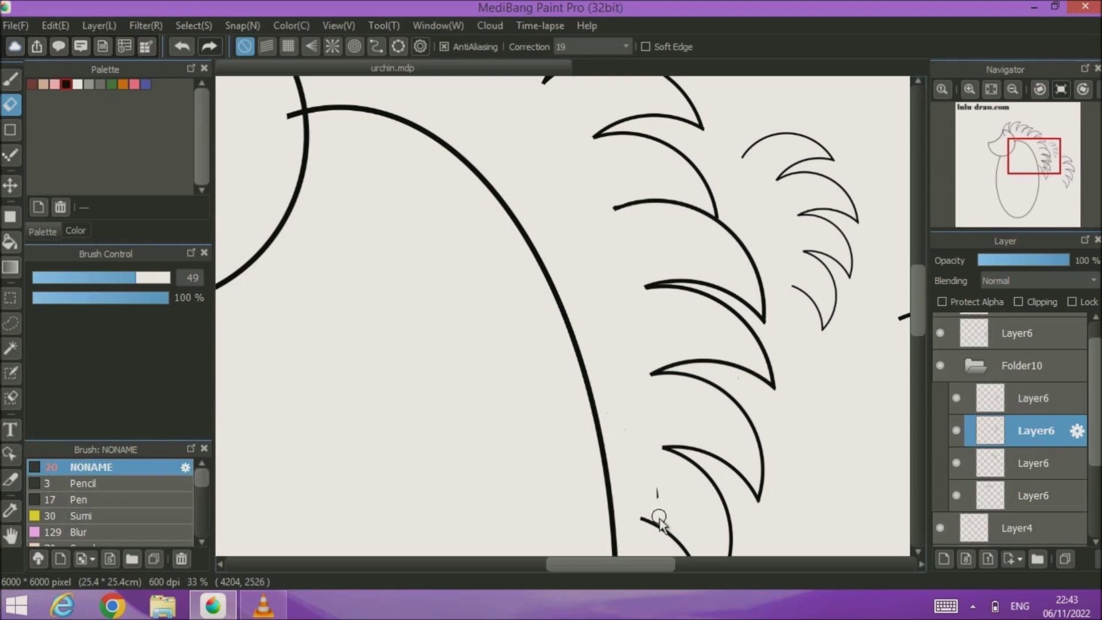
{"action": "left_click", "coordinate": [991, 89]}
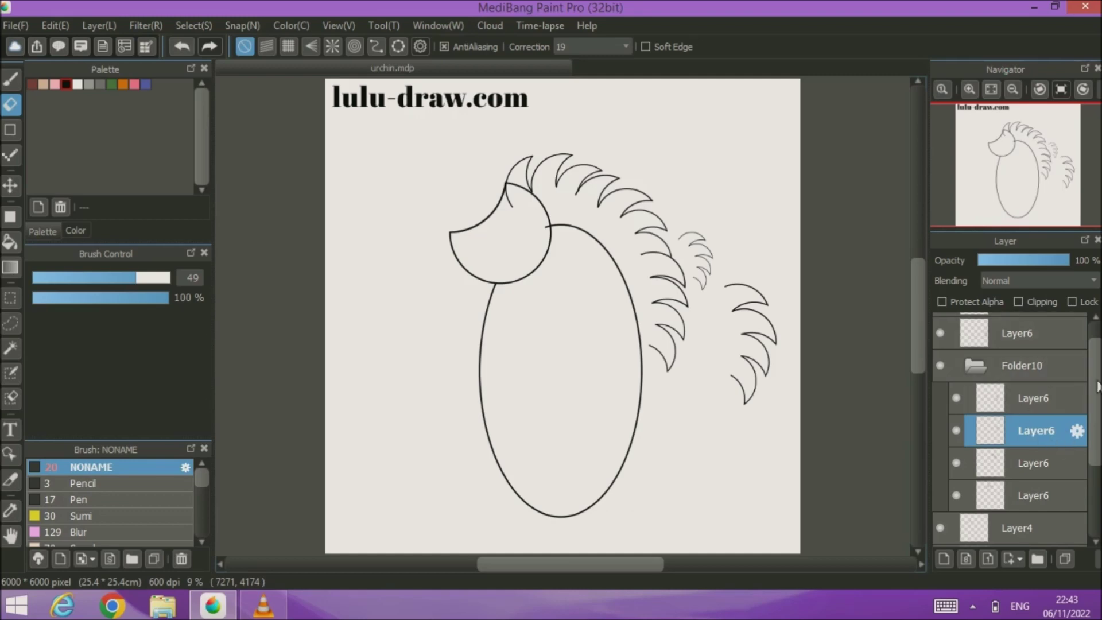
- Duplicate the spare large row's layer above Folder10 and move the copy below the end of the chain
{"action": "scroll", "coordinate": [962, 374], "scroll_direction": "up", "scroll_amount": 1}
{"action": "left_click", "coordinate": [1034, 368]}
{"action": "left_click", "coordinate": [1062, 557]}
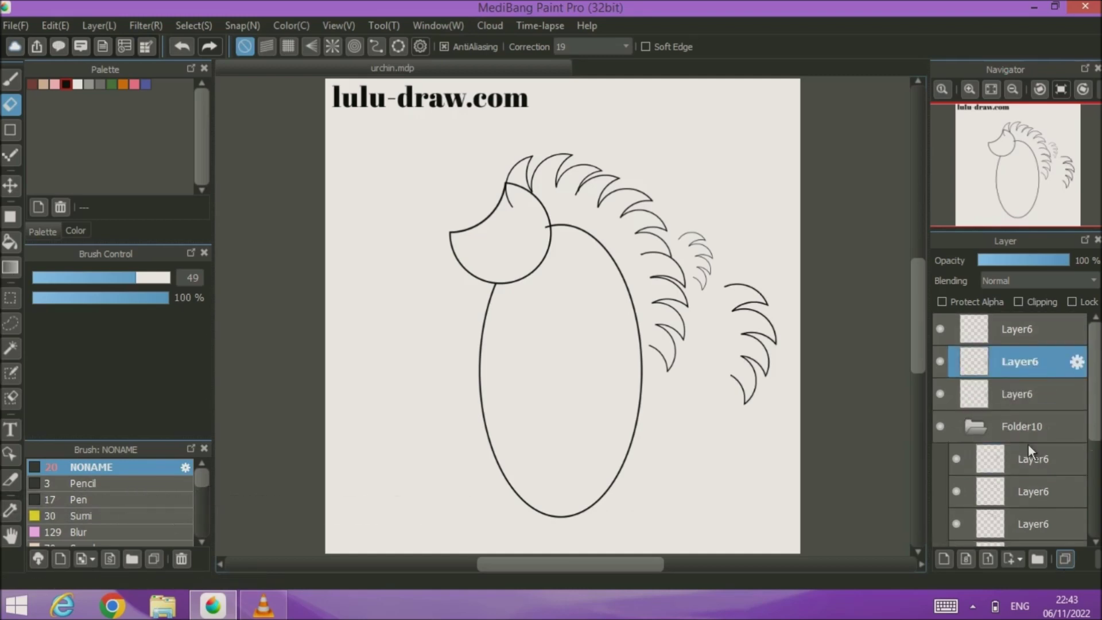
{"action": "left_click", "coordinate": [11, 186]}
{"action": "left_click_drag", "start_coordinate": [752, 356], "coordinate": [693, 462]}
{"action": "scroll", "coordinate": [637, 331], "scroll_direction": "up", "scroll_amount": 5}
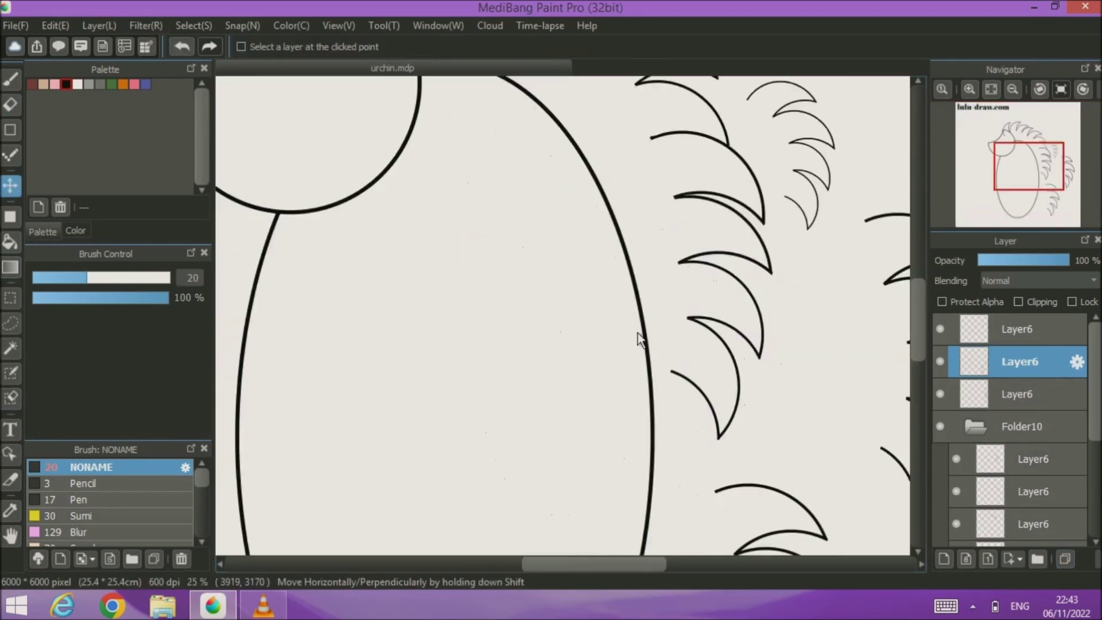
{"action": "left_click_drag", "start_coordinate": [653, 270], "coordinate": [430, 55]}
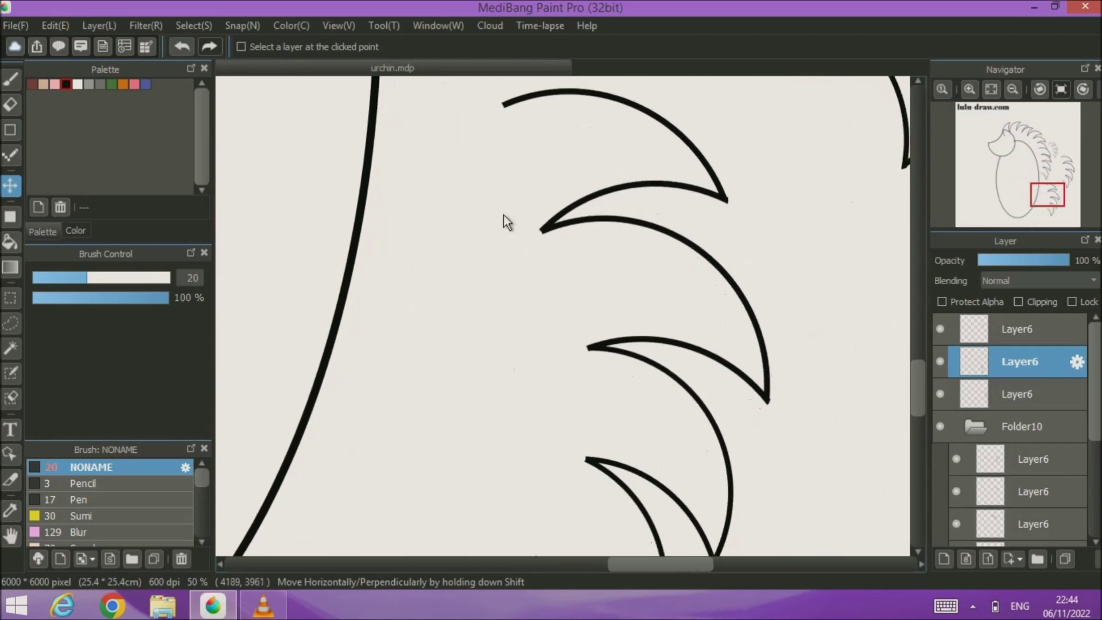
- Select the lower spikes of the row copy with a rectangular selection, clear them and deselect
{"action": "scroll", "coordinate": [504, 218], "scroll_direction": "down", "scroll_amount": 1}
{"action": "left_click", "coordinate": [11, 298]}
{"action": "left_click_drag", "start_coordinate": [487, 544], "coordinate": [694, 229]}
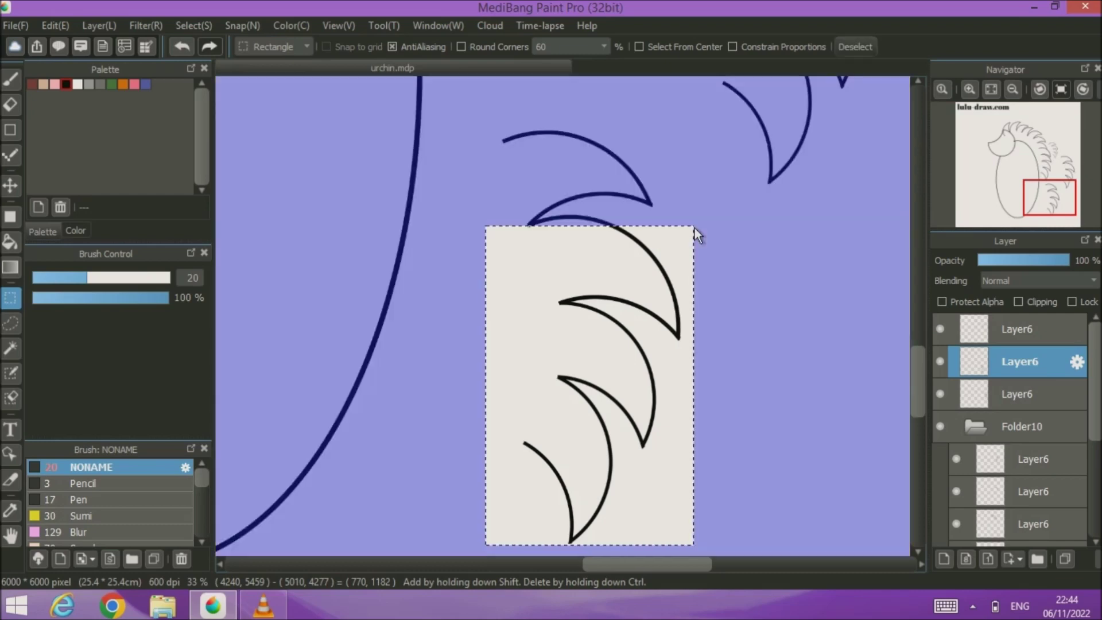
{"action": "left_click", "coordinate": [54, 26]}
{"action": "left_click", "coordinate": [76, 92]}
{"action": "left_click", "coordinate": [856, 47]}
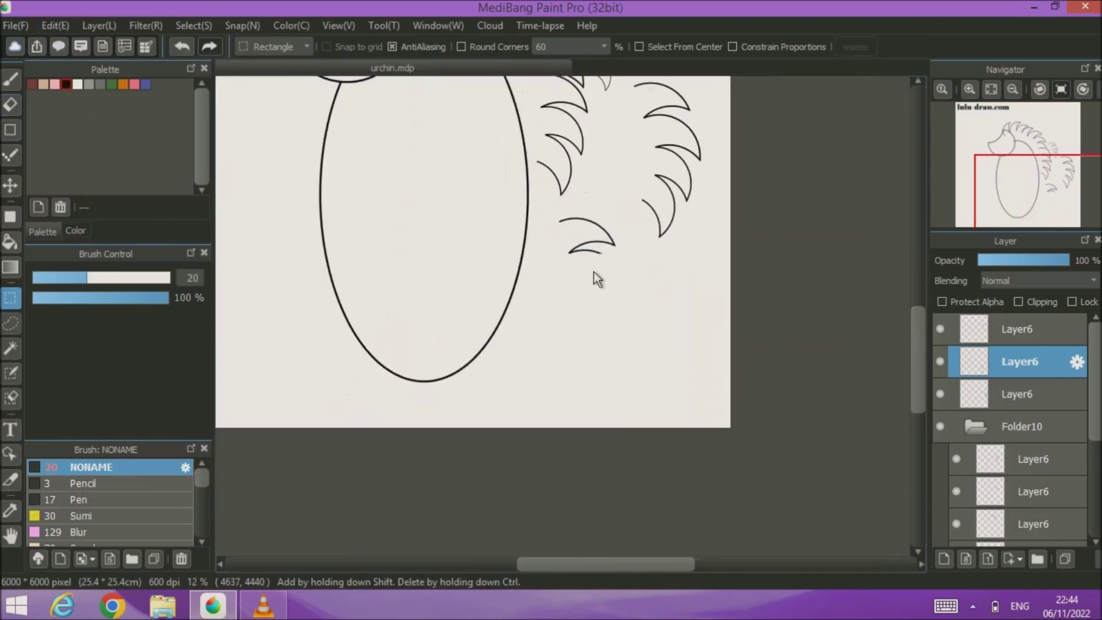
- Erase the leftover arc below the row copy's first spike, leaving a single isolated spike
{"action": "scroll", "coordinate": [594, 271], "scroll_direction": "up", "scroll_amount": 3}
{"action": "scroll", "coordinate": [603, 310], "scroll_direction": "up", "scroll_amount": 1}
{"action": "key", "text": "e"}
{"action": "mouse_move", "coordinate": [694, 295]}
{"action": "left_mouse_down"}
{"action": "mouse_move", "coordinate": [657, 266]}
{"action": "mouse_move", "coordinate": [581, 261]}
{"action": "mouse_move", "coordinate": [481, 288]}
{"action": "mouse_move", "coordinate": [459, 313]}
{"action": "mouse_move", "coordinate": [494, 279]}
{"action": "mouse_move", "coordinate": [443, 325]}
{"action": "left_mouse_up"}
{"action": "mouse_move", "coordinate": [1021, 160]}
{"action": "scroll", "coordinate": [813, 233], "scroll_direction": "up", "scroll_amount": 1}
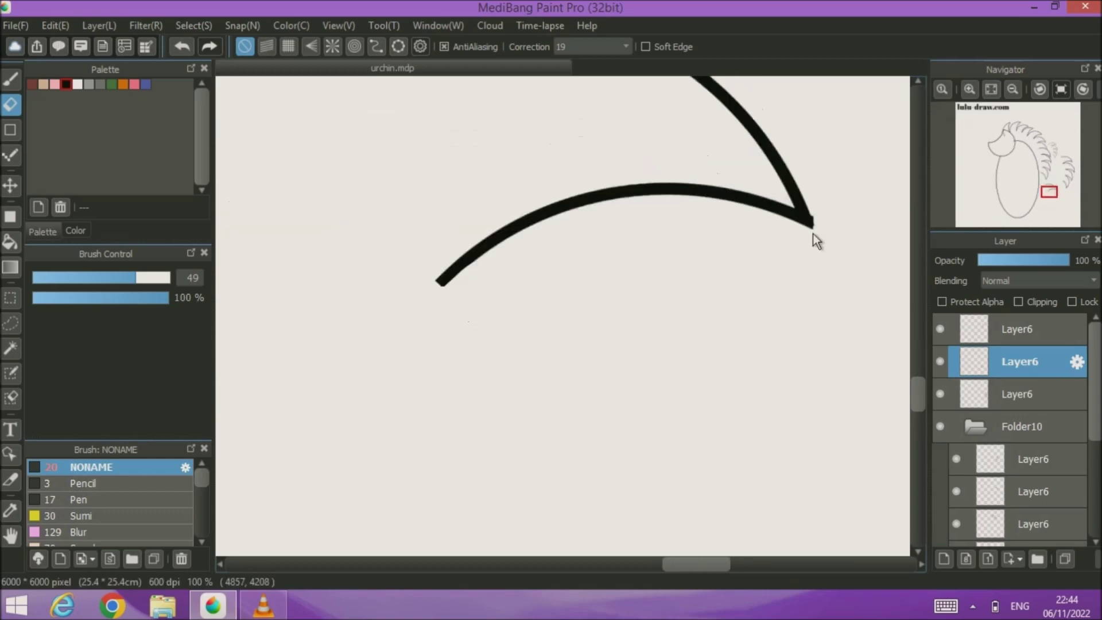
{"action": "scroll", "coordinate": [811, 287], "scroll_direction": "down", "scroll_amount": 5}
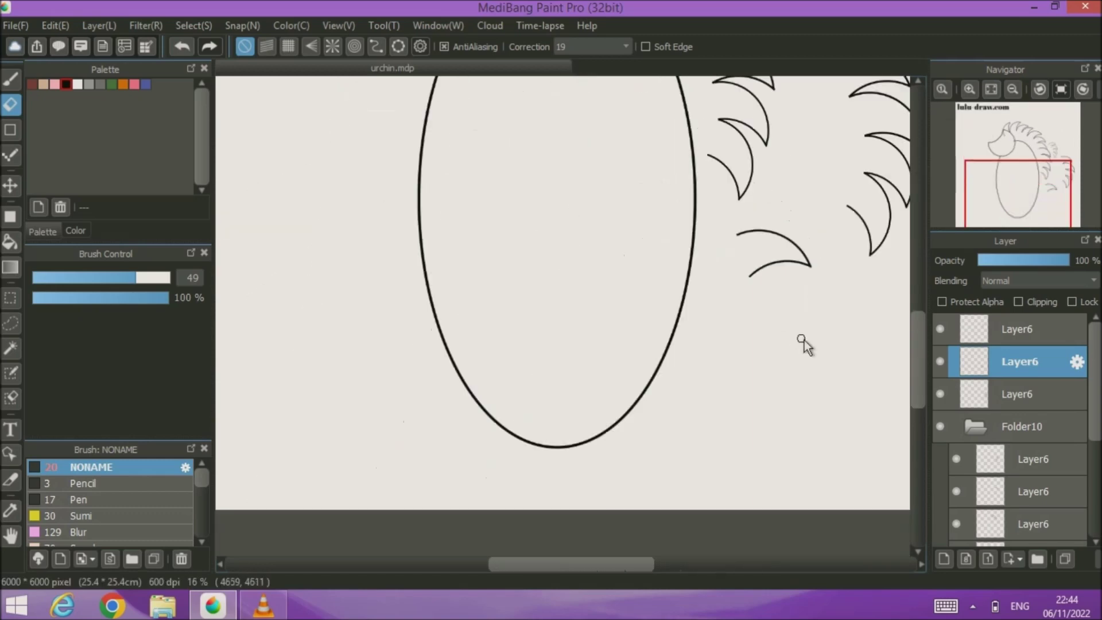
- Rotate the single spike clockwise with Transform until its tip points downward, and apply the transform
{"action": "left_click", "coordinate": [194, 26]}
{"action": "left_click", "coordinate": [215, 225]}
{"action": "left_click_drag", "start_coordinate": [729, 313], "coordinate": [717, 224]}
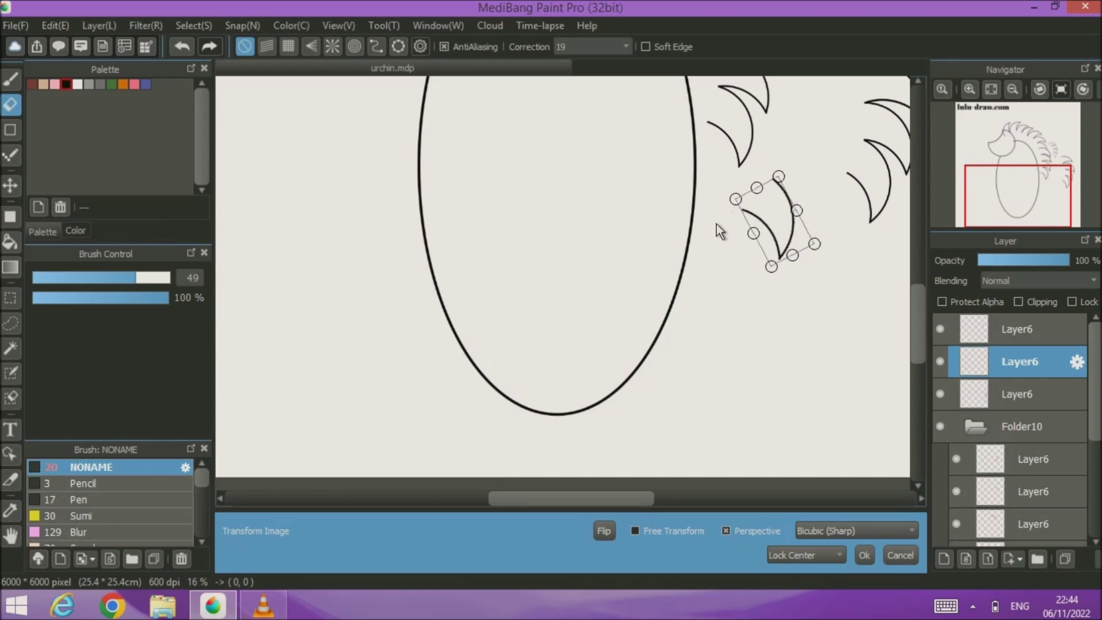
{"action": "left_click_drag", "start_coordinate": [746, 288], "coordinate": [752, 294]}
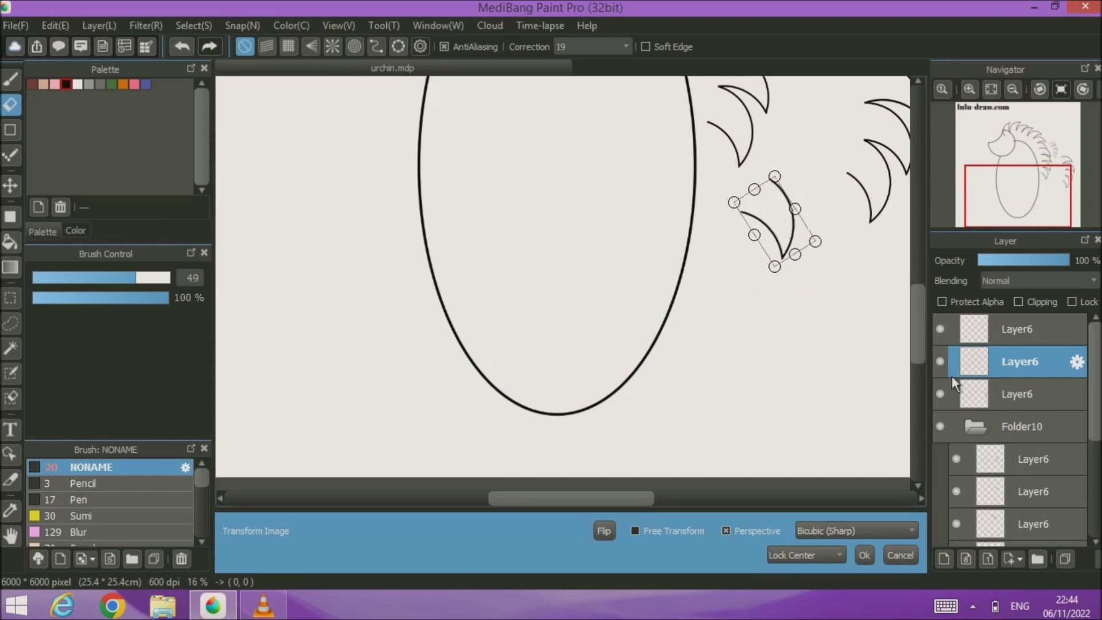
{"action": "left_click", "coordinate": [864, 555]}
- Duplicate the single spike's layer repeatedly, stagger the copies diagonally down toward the body's lower edge, and lock the topmost copy
{"action": "left_click", "coordinate": [1064, 558]}
{"action": "left_click", "coordinate": [11, 186]}
{"action": "left_click_drag", "start_coordinate": [783, 281], "coordinate": [746, 338]}
{"action": "left_click", "coordinate": [1064, 559]}
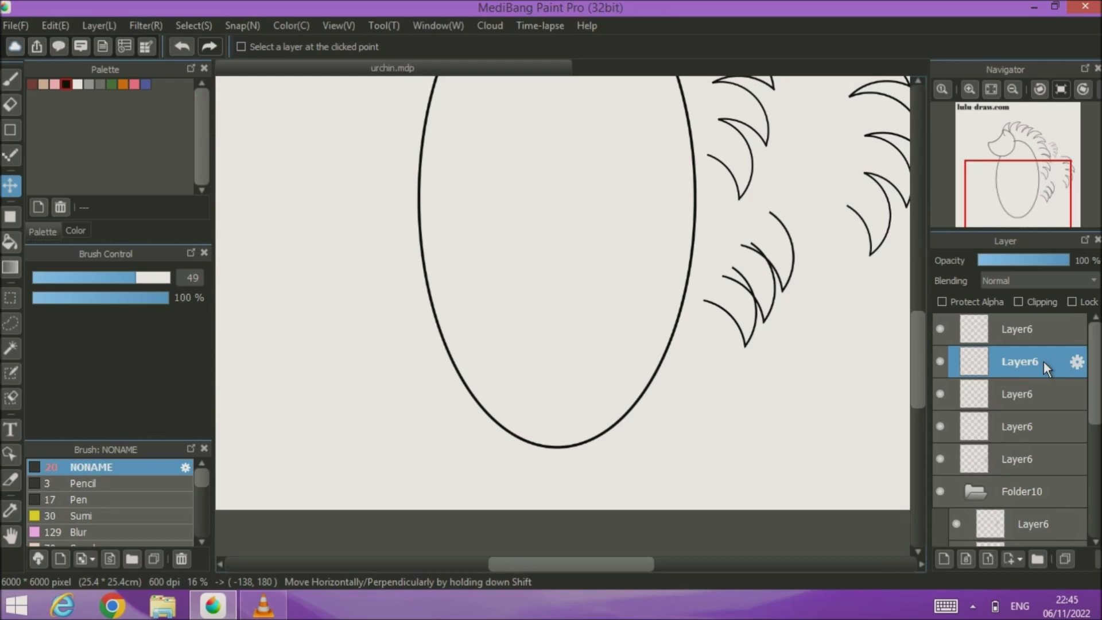
{"action": "left_click", "coordinate": [1067, 561]}
{"action": "left_click_drag", "start_coordinate": [746, 305], "coordinate": [725, 336]}
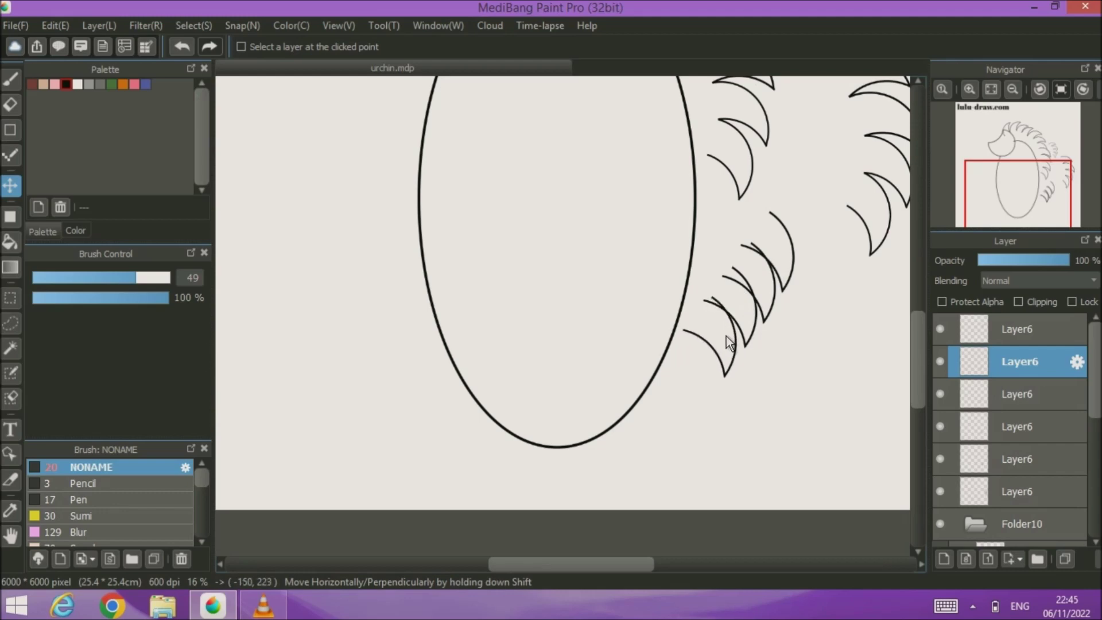
{"action": "left_click", "coordinate": [1065, 559]}
{"action": "left_click", "coordinate": [1072, 302]}
- Erase the upper inner arc of the second spike where it overlaps the first, on that spike's own layer
{"action": "scroll", "coordinate": [1097, 433], "scroll_direction": "down", "scroll_amount": 2}
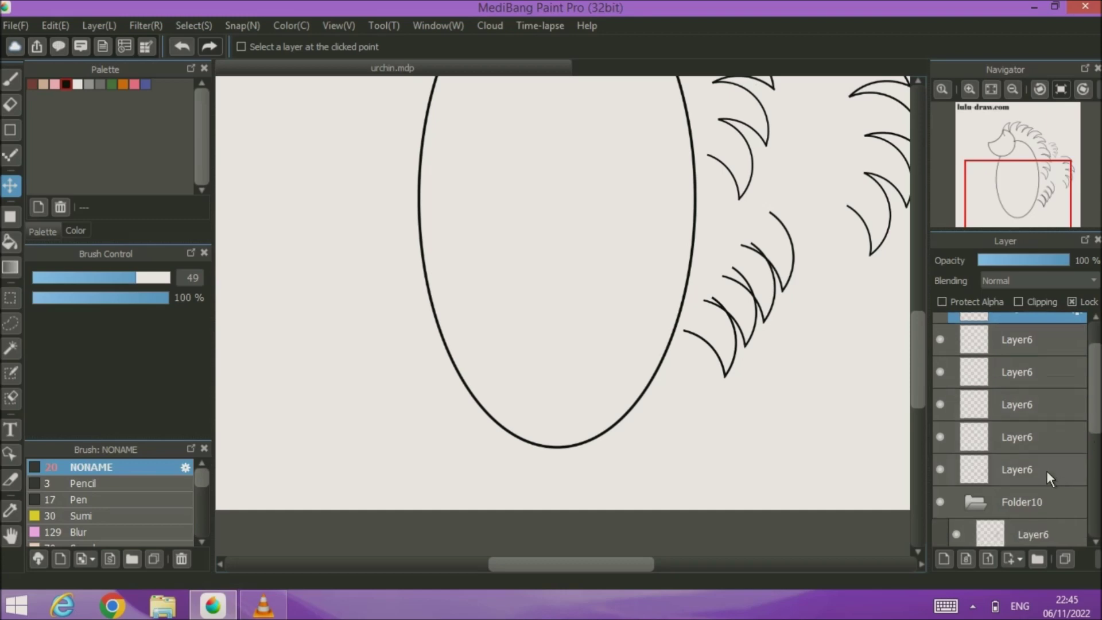
{"action": "left_click", "coordinate": [1046, 470]}
{"action": "left_click", "coordinate": [941, 471]}
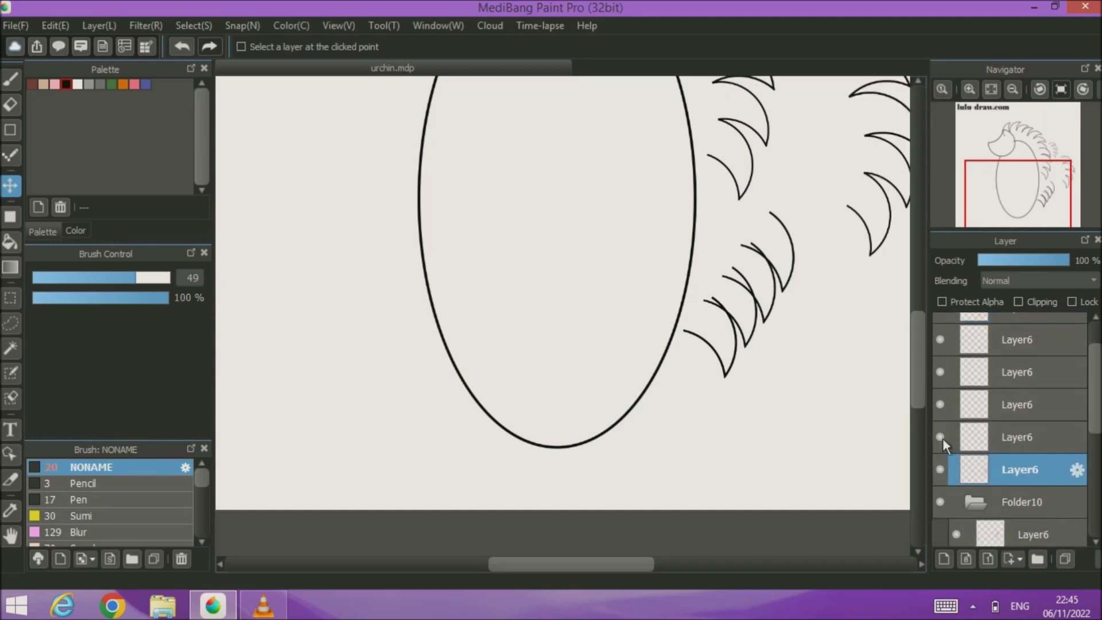
{"action": "left_click", "coordinate": [1031, 443]}
{"action": "scroll", "coordinate": [673, 330], "scroll_direction": "up", "scroll_amount": 3}
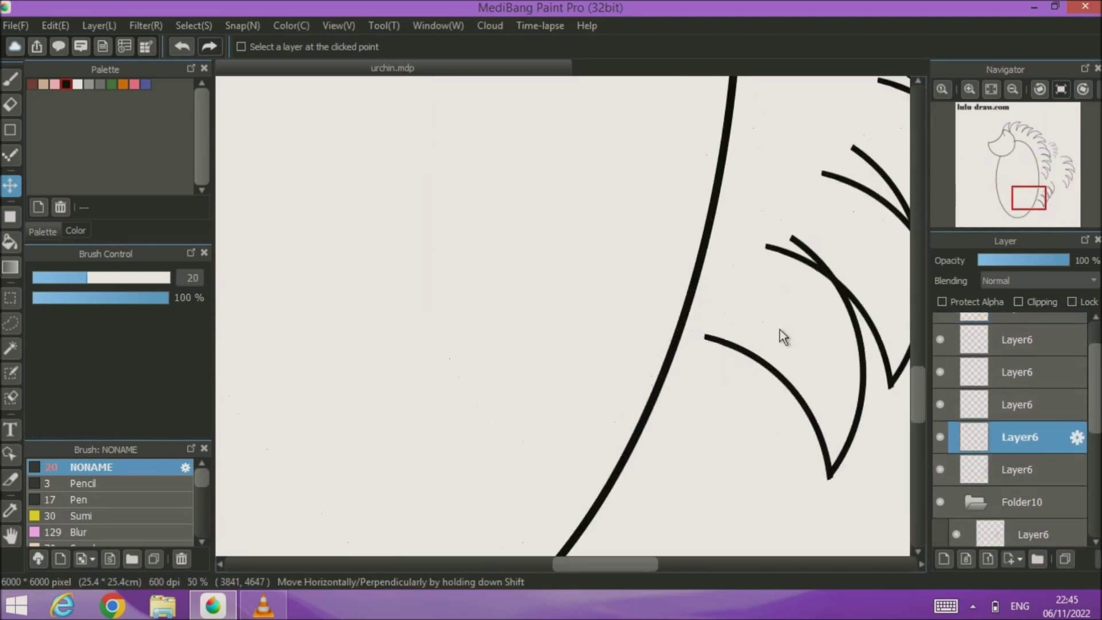
{"action": "left_click_drag", "start_coordinate": [805, 264], "coordinate": [569, 343]}
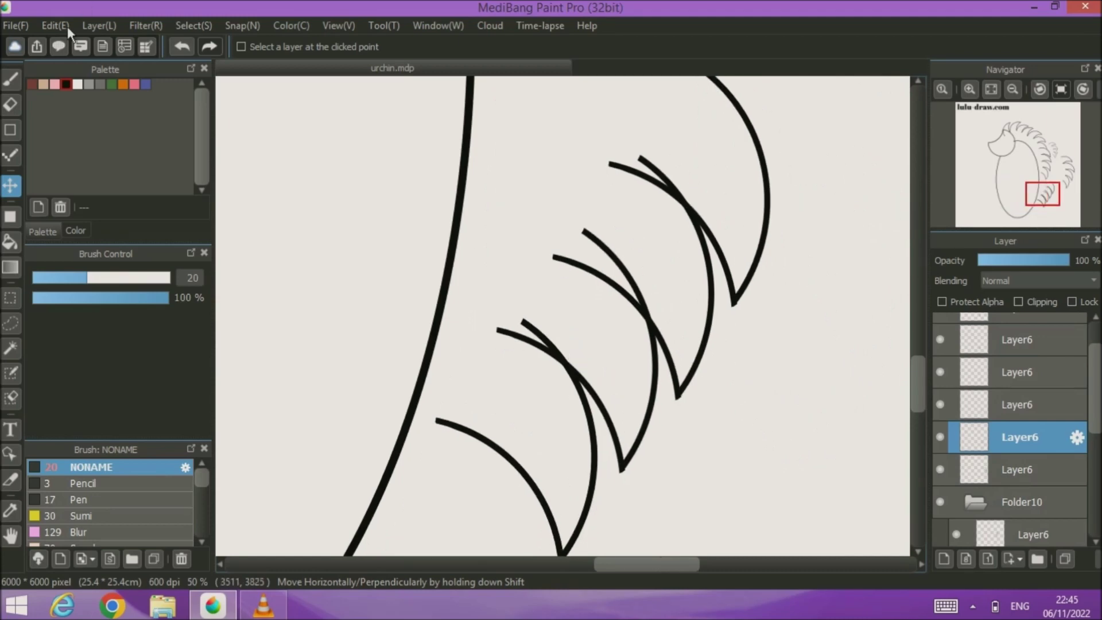
{"action": "left_click", "coordinate": [10, 106]}
{"action": "left_click_drag", "start_coordinate": [606, 162], "coordinate": [682, 204]}
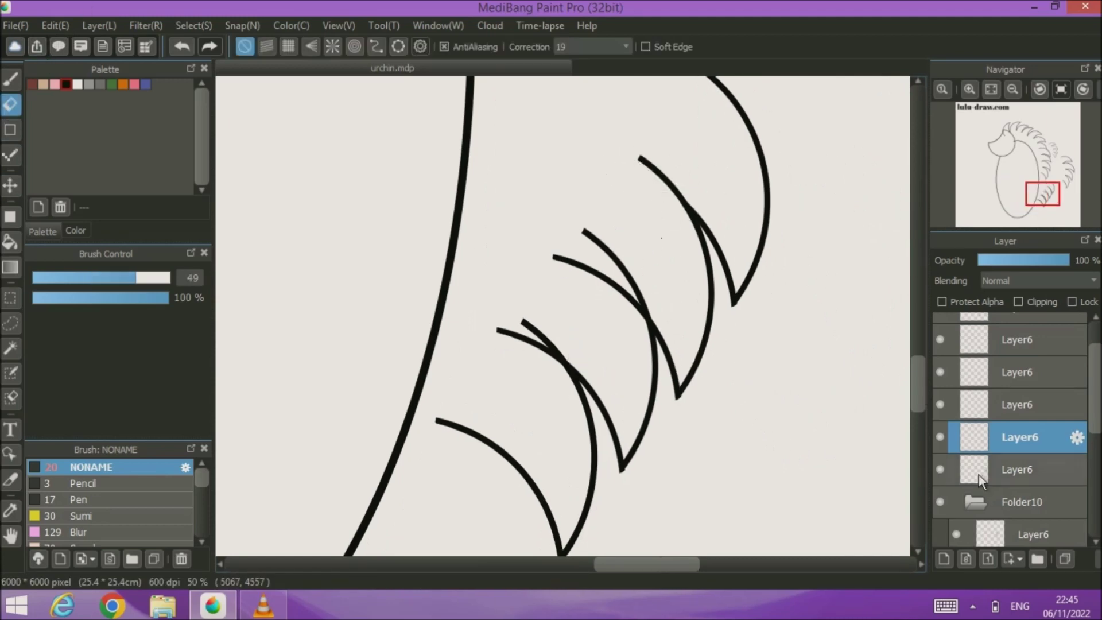
- Erase the overlapping inner arcs of the third and fourth spikes in the diagonal row, each on its own layer
{"action": "left_click", "coordinate": [940, 404]}
{"action": "left_click", "coordinate": [941, 406]}
{"action": "left_click", "coordinate": [1001, 407]}
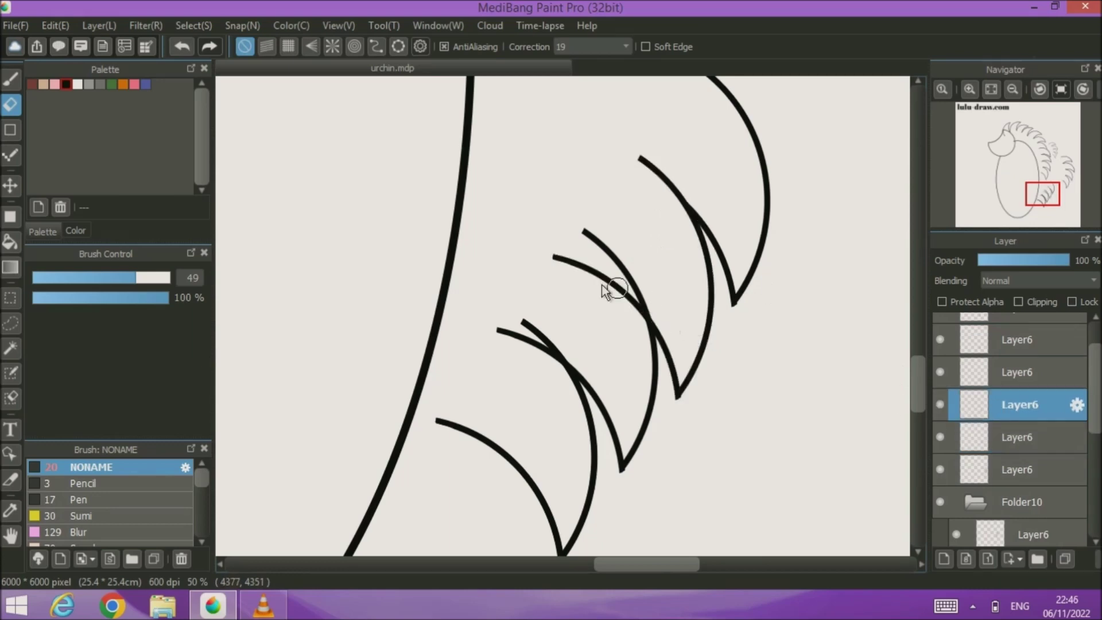
{"action": "mouse_move", "coordinate": [546, 259]}
{"action": "left_mouse_down"}
{"action": "mouse_move", "coordinate": [577, 266]}
{"action": "mouse_move", "coordinate": [640, 324]}
{"action": "left_mouse_up"}
{"action": "left_click", "coordinate": [940, 372]}
{"action": "left_click", "coordinate": [940, 372]}
{"action": "left_click", "coordinate": [995, 372]}
{"action": "mouse_move", "coordinate": [505, 344]}
{"action": "left_mouse_down"}
{"action": "mouse_move", "coordinate": [524, 337]}
{"action": "mouse_move", "coordinate": [550, 360]}
{"action": "left_mouse_up"}
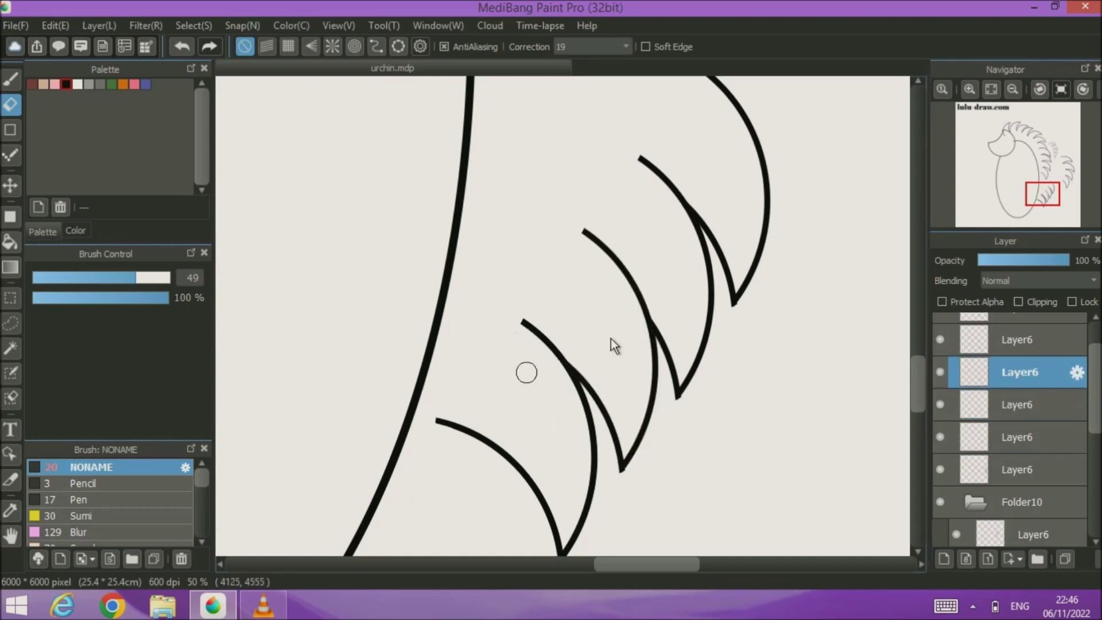
- Move the spare spike copy below the locked layer diagonally down-left from the row's lowest spike, against the body's edge
{"action": "left_click", "coordinate": [1046, 340]}
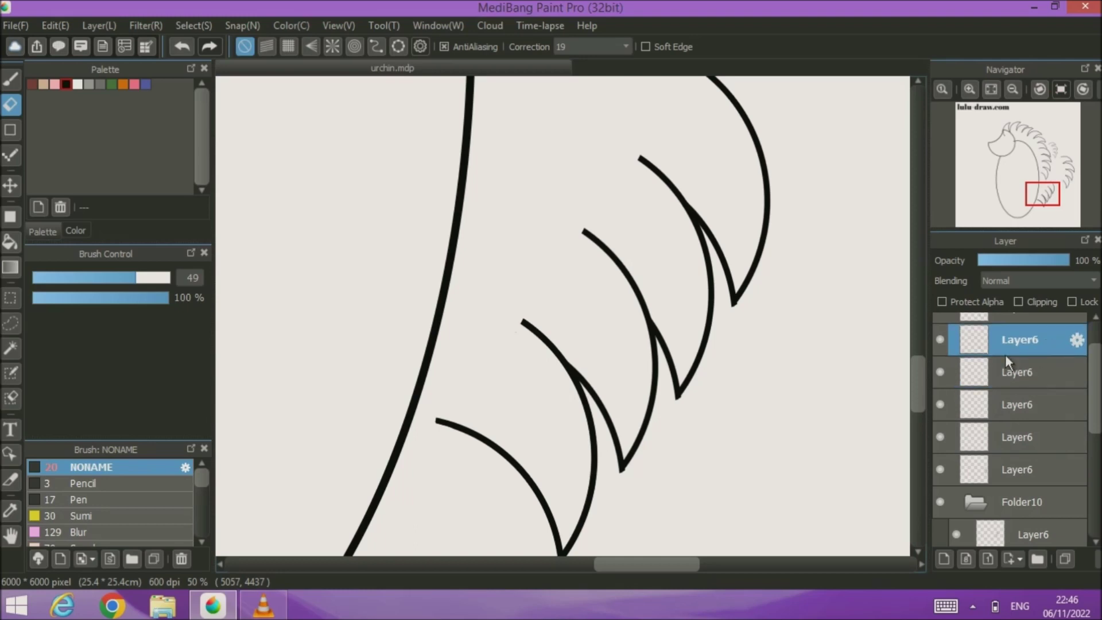
{"action": "left_click", "coordinate": [940, 340]}
{"action": "left_click", "coordinate": [946, 341]}
{"action": "scroll", "coordinate": [799, 326], "scroll_direction": "up", "scroll_amount": 1}
{"action": "scroll", "coordinate": [799, 326], "scroll_direction": "down", "scroll_amount": 2}
{"action": "left_click_drag", "start_coordinate": [861, 296], "coordinate": [757, 300]}
{"action": "left_click", "coordinate": [943, 339]}
{"action": "left_click", "coordinate": [941, 340]}
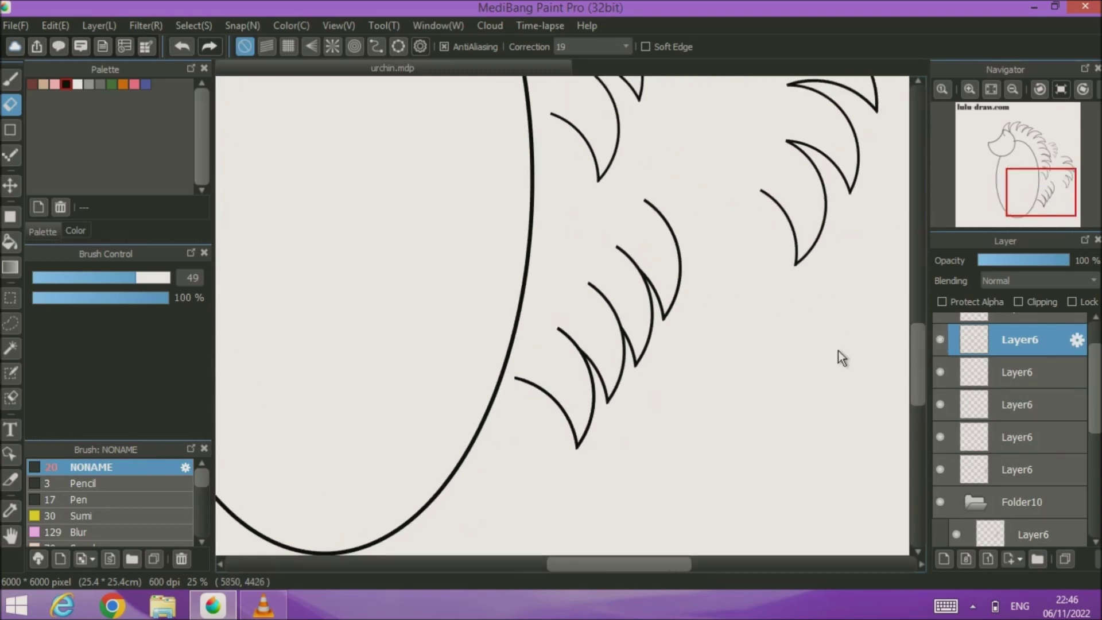
{"action": "left_click", "coordinate": [1024, 375]}
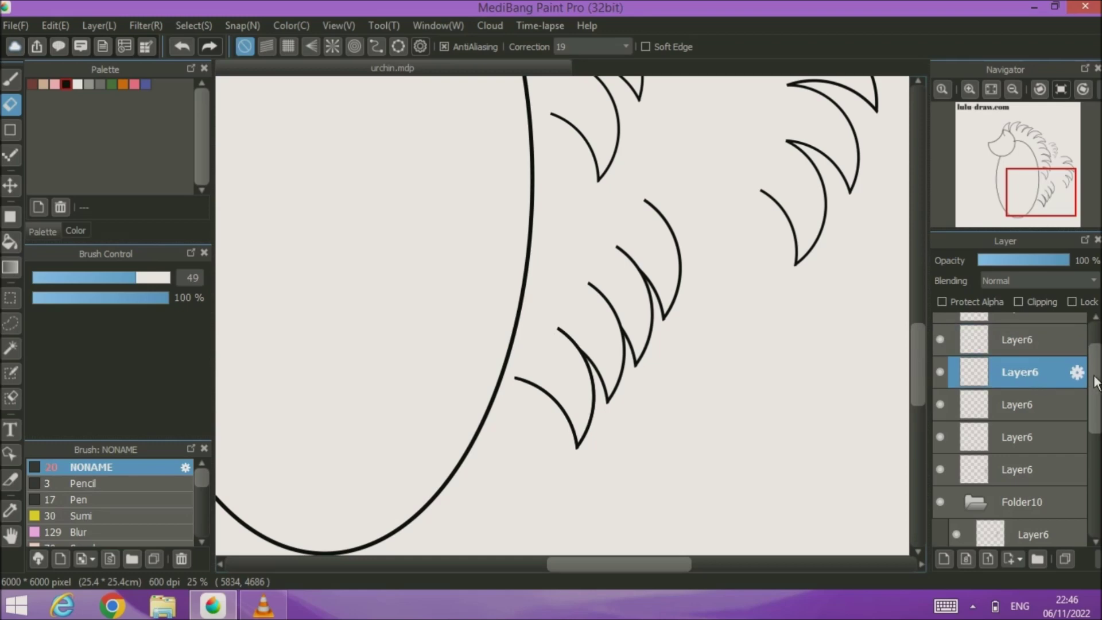
{"action": "left_click_drag", "start_coordinate": [1097, 383], "coordinate": [1095, 362]}
{"action": "left_click", "coordinate": [1022, 395]}
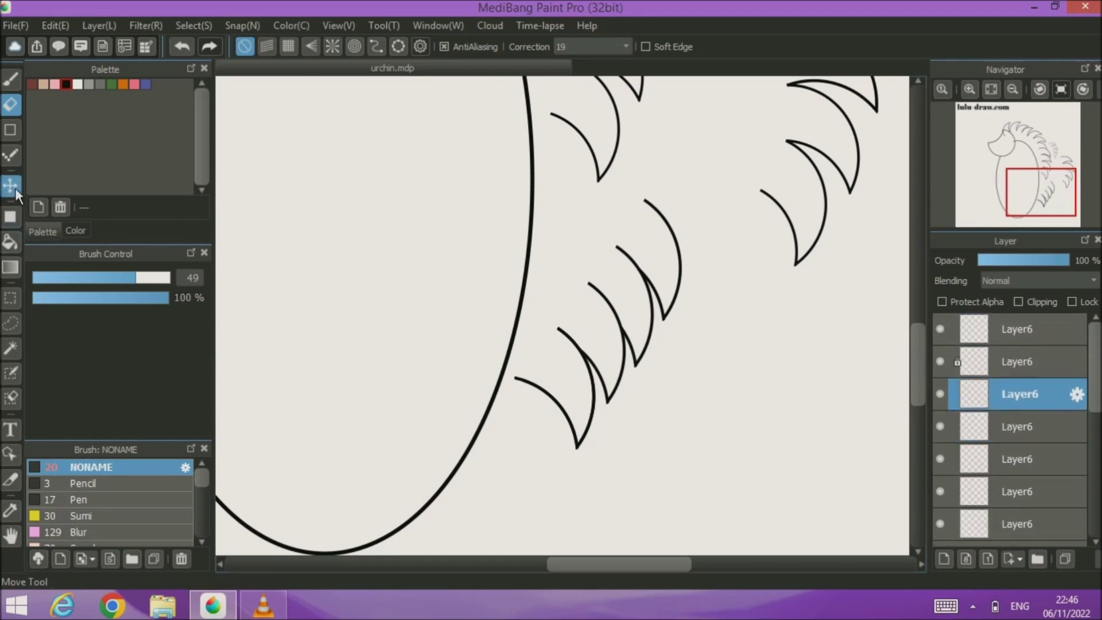
{"action": "left_click", "coordinate": [15, 188]}
{"action": "left_click_drag", "start_coordinate": [546, 420], "coordinate": [529, 458]}
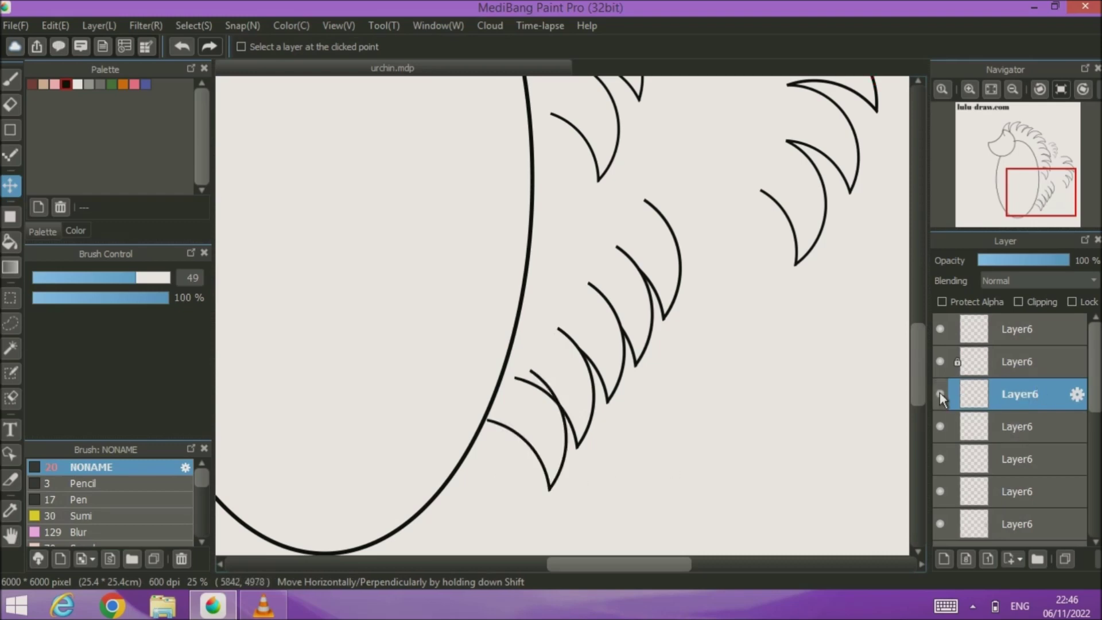
- Toggle the visibility of the lower spike layers to identify which spike each one holds
{"action": "scroll", "coordinate": [550, 409], "scroll_direction": "up", "scroll_amount": 3}
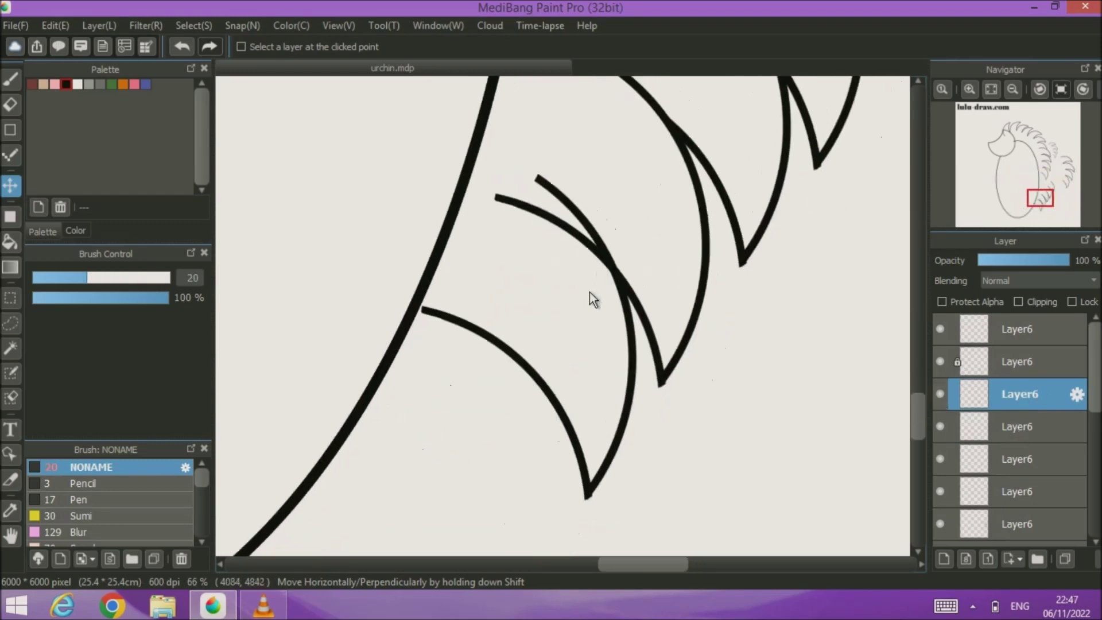
{"action": "left_click", "coordinate": [10, 104]}
{"action": "left_click", "coordinate": [1016, 427]}
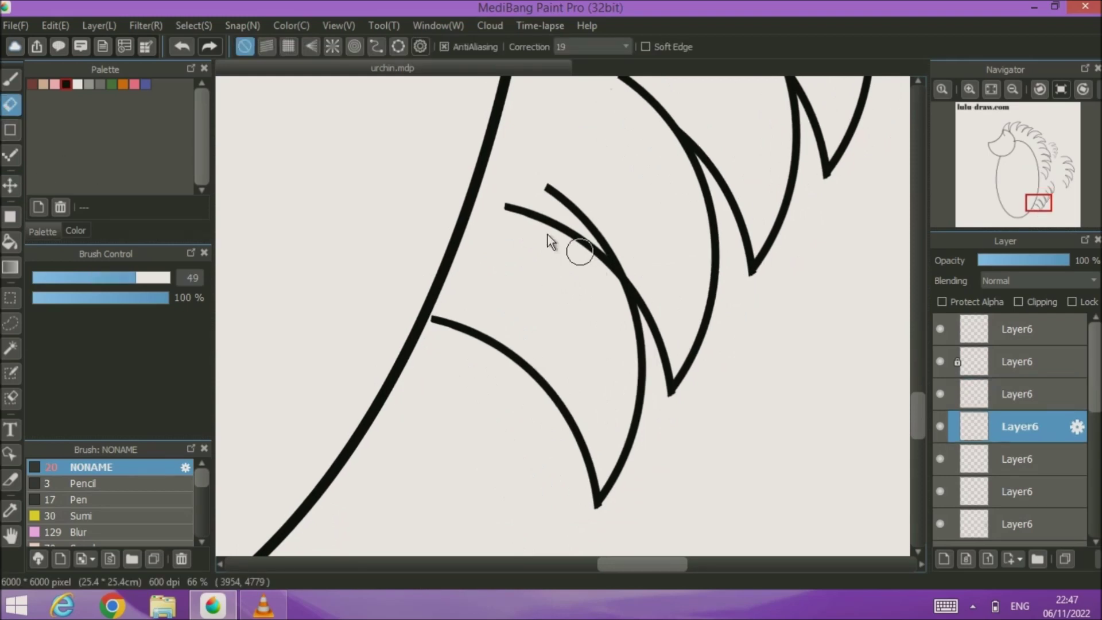
{"action": "left_click", "coordinate": [940, 426]}
{"action": "left_click", "coordinate": [941, 425]}
{"action": "left_click", "coordinate": [938, 396]}
{"action": "left_click", "coordinate": [939, 396]}
{"action": "left_click", "coordinate": [942, 492]}
{"action": "left_click", "coordinate": [942, 492]}
- Hide the four unlocked spike layers below the locked one and toggle the neighbouring layers to identify the locked layer's spike
{"action": "left_click", "coordinate": [938, 394]}
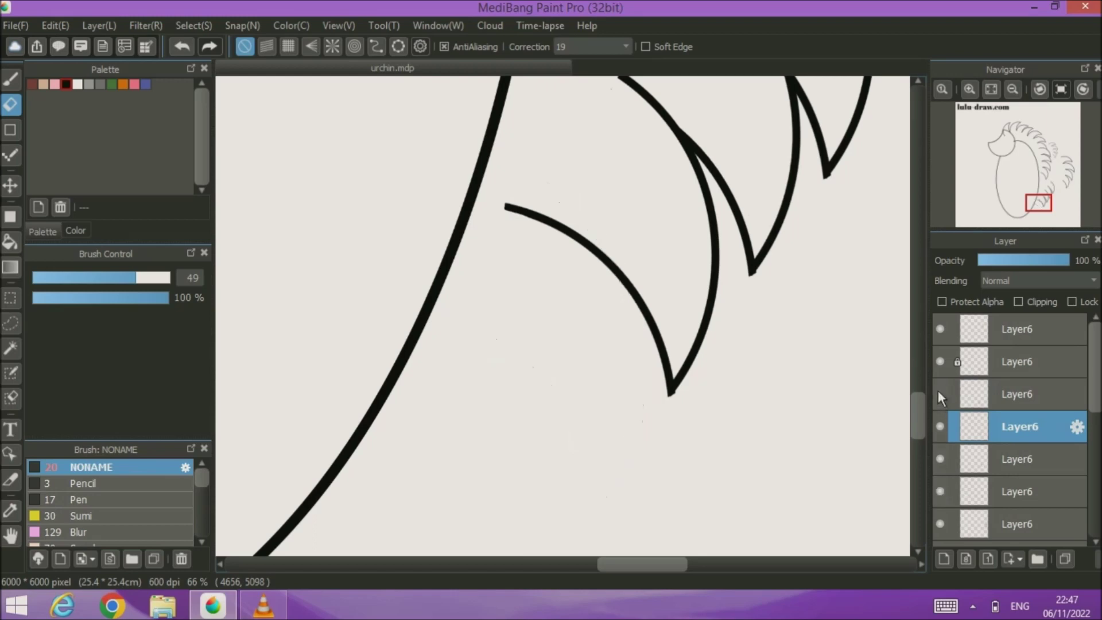
{"action": "left_click", "coordinate": [946, 434]}
{"action": "left_click", "coordinate": [941, 461]}
{"action": "left_click", "coordinate": [938, 493]}
{"action": "left_click", "coordinate": [941, 524]}
{"action": "left_click", "coordinate": [942, 524]}
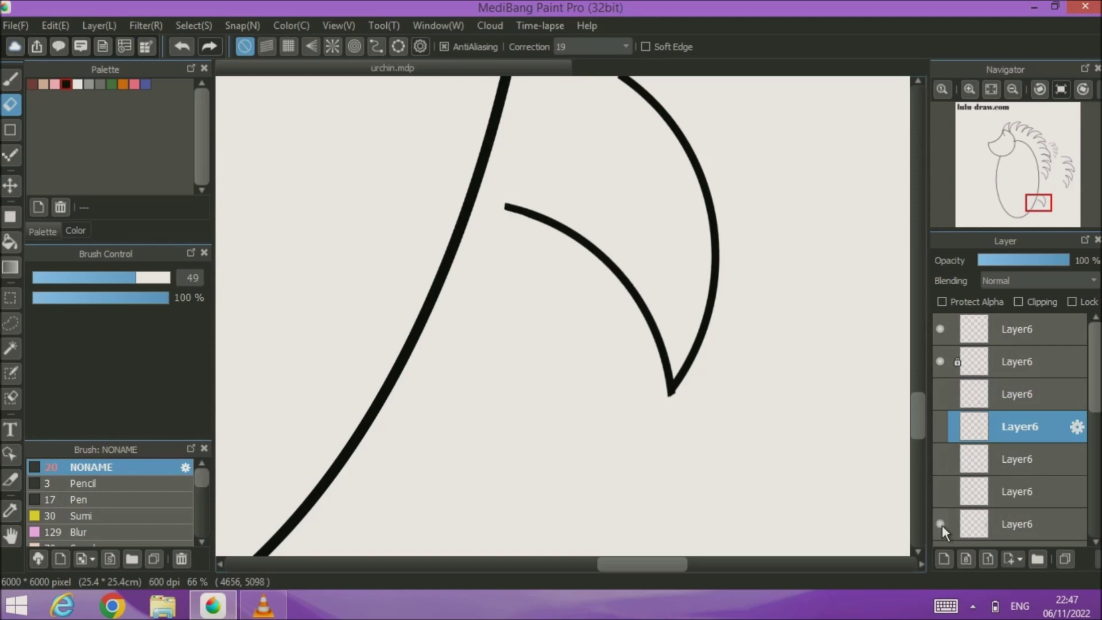
{"action": "scroll", "coordinate": [956, 518], "scroll_direction": "down", "scroll_amount": 3}
{"action": "left_click", "coordinate": [957, 459]}
{"action": "left_click", "coordinate": [957, 459]}
{"action": "left_click", "coordinate": [957, 459]}
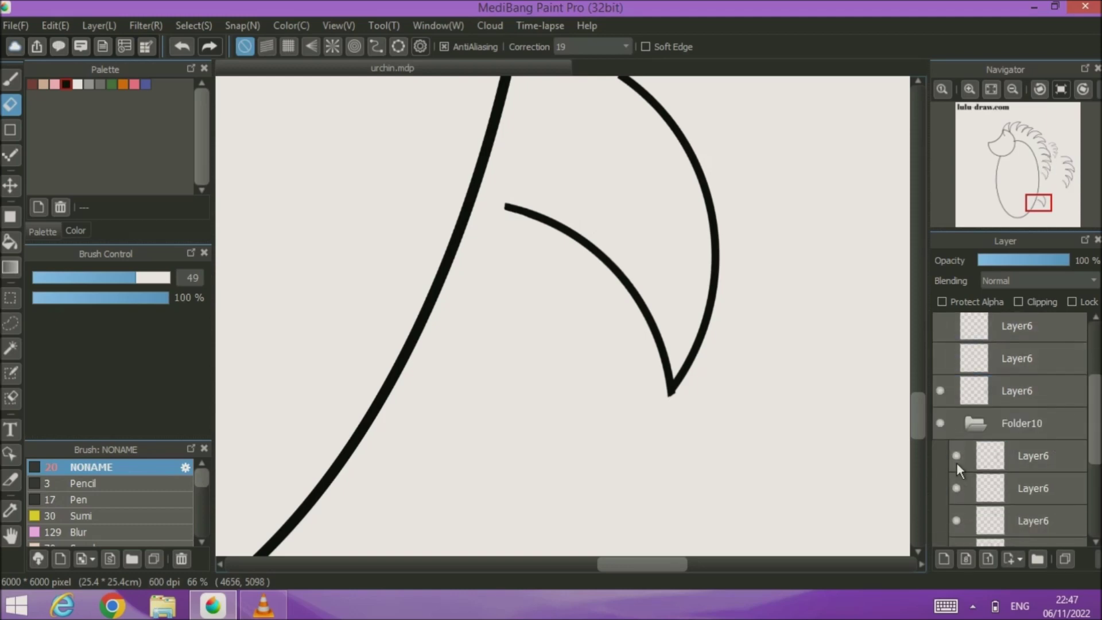
{"action": "left_click_drag", "start_coordinate": [1094, 415], "coordinate": [1094, 358]}
{"action": "left_click", "coordinate": [939, 329]}
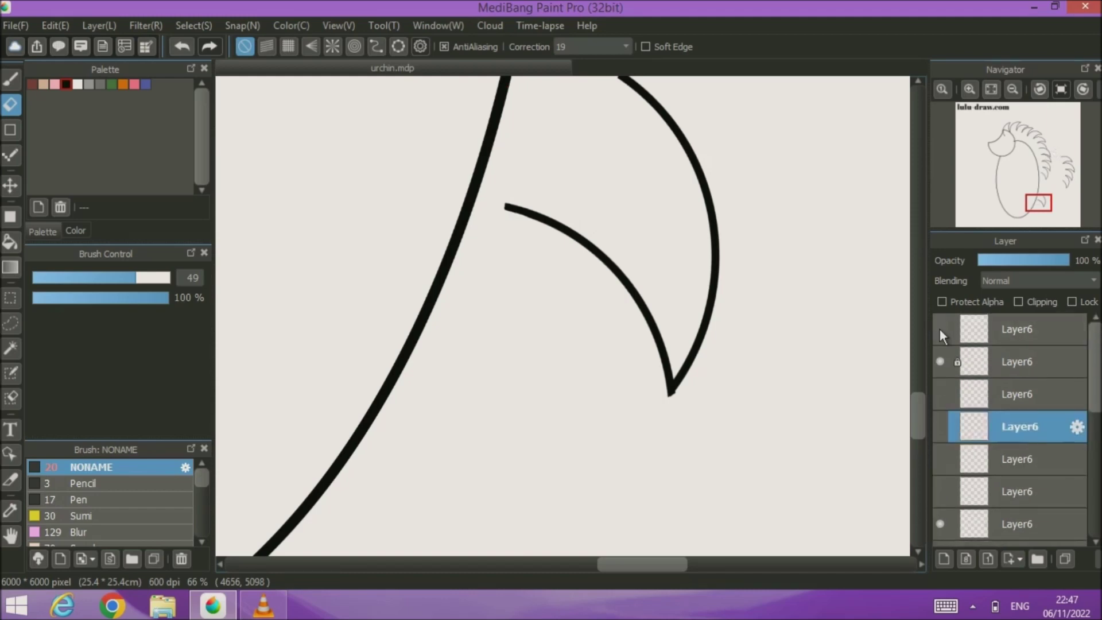
{"action": "left_click", "coordinate": [939, 329]}
{"action": "left_click", "coordinate": [940, 361]}
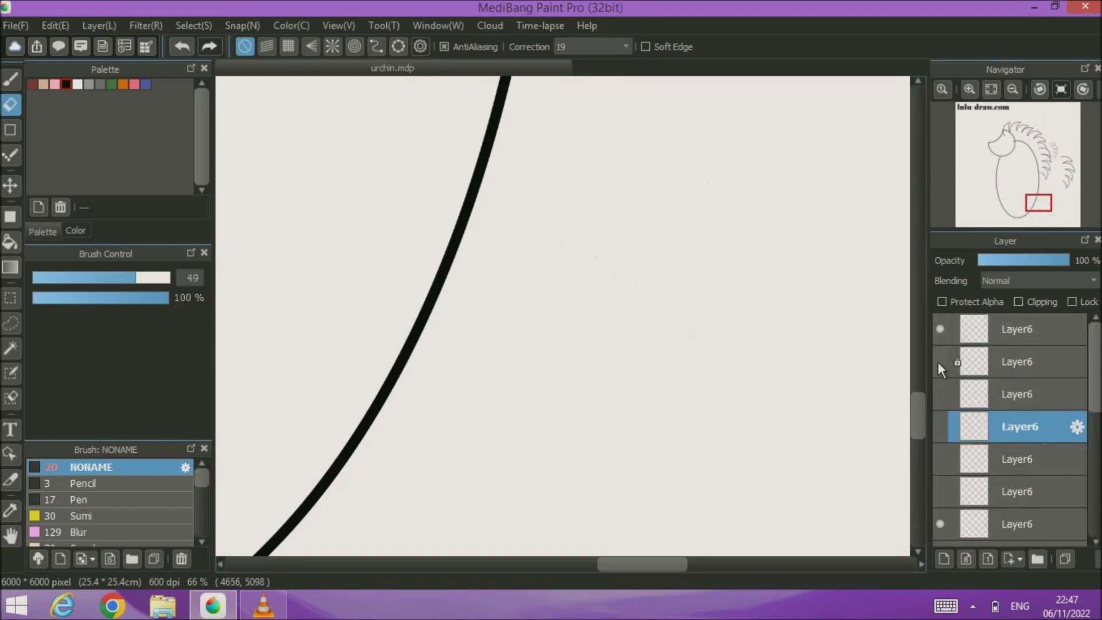
{"action": "left_click", "coordinate": [940, 362]}
- Unlock the isolated spike's layer, duplicate it, move the copy outward from the body and lock that copy
{"action": "left_click", "coordinate": [995, 365]}
{"action": "left_click", "coordinate": [1071, 302]}
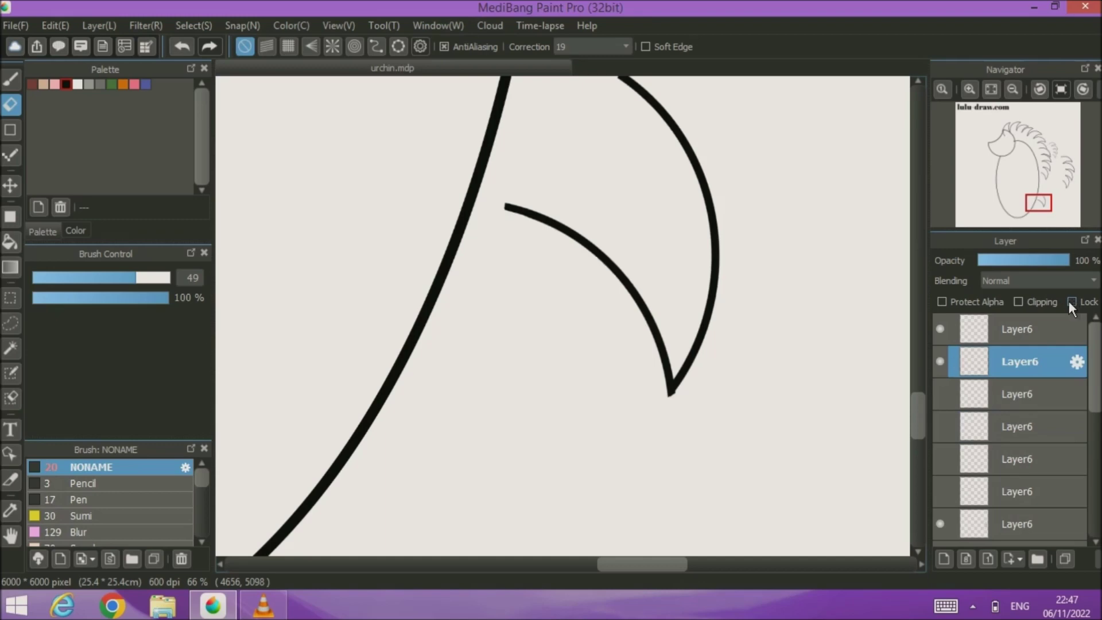
{"action": "left_click", "coordinate": [1066, 559]}
{"action": "left_click", "coordinate": [11, 185]}
{"action": "left_click_drag", "start_coordinate": [778, 215], "coordinate": [1036, 198]}
{"action": "left_click", "coordinate": [1072, 301]}
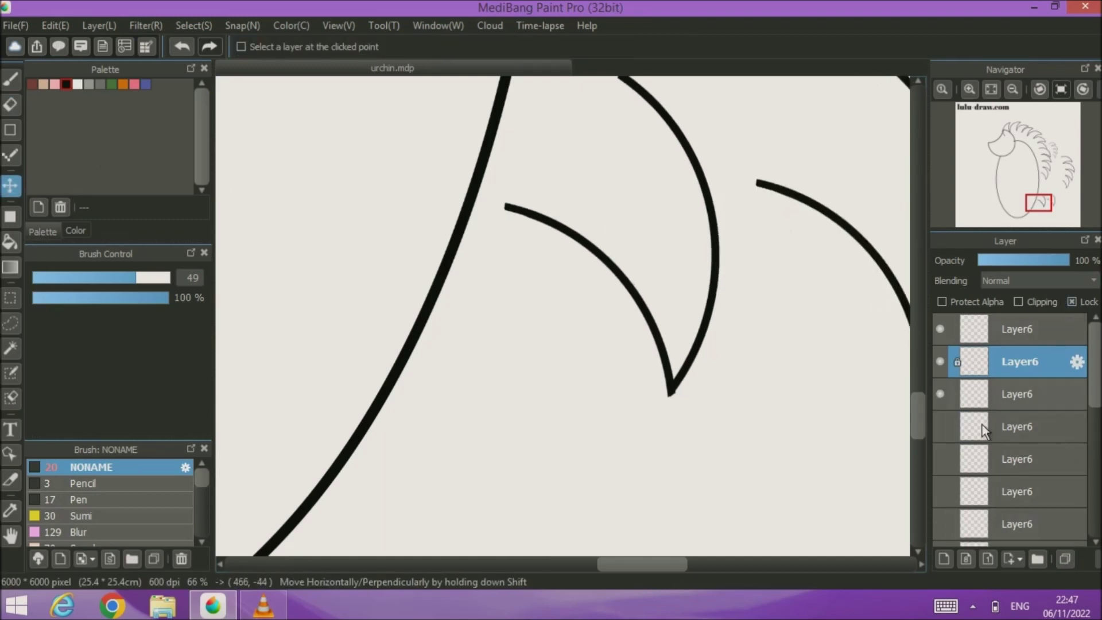
- Show the four hidden spike layers again
{"action": "left_click", "coordinate": [939, 426]}
{"action": "left_click", "coordinate": [940, 459]}
{"action": "left_click", "coordinate": [939, 491]}
{"action": "left_click", "coordinate": [940, 525]}
- Unlock the spare spike copy, move it farther out below the outer spike row, and lock its layer again
{"action": "scroll", "coordinate": [844, 332], "scroll_direction": "up", "scroll_amount": 4}
{"action": "scroll", "coordinate": [844, 333], "scroll_direction": "down", "scroll_amount": 4}
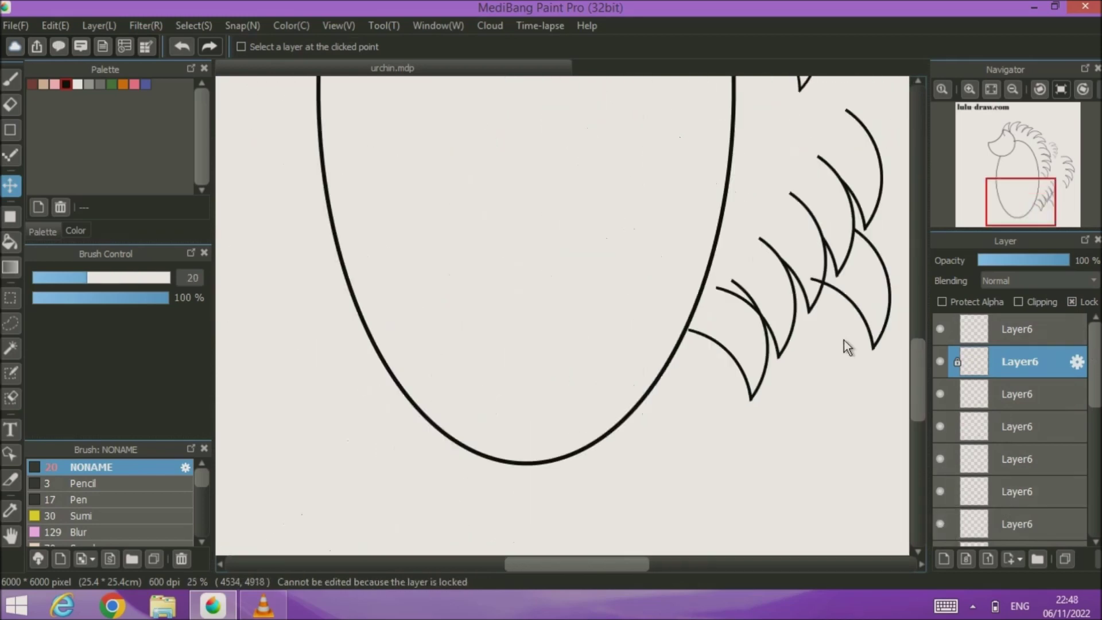
{"action": "left_click", "coordinate": [1071, 302]}
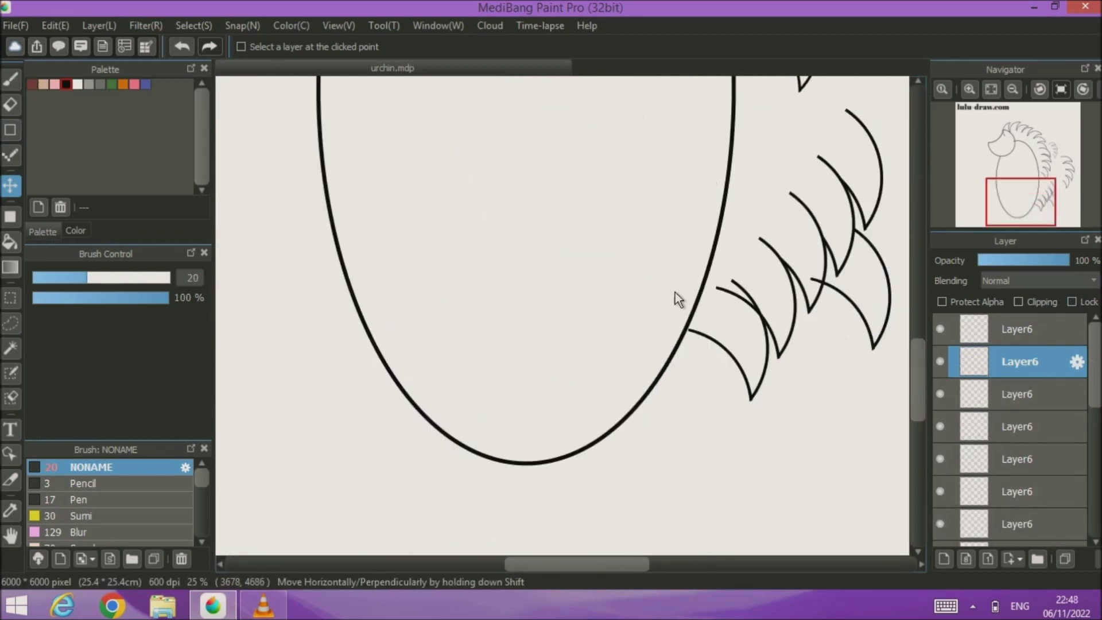
{"action": "left_click_drag", "start_coordinate": [675, 292], "coordinate": [488, 320]}
{"action": "left_click_drag", "start_coordinate": [701, 322], "coordinate": [834, 313]}
{"action": "mouse_move", "coordinate": [1093, 384]}
{"action": "left_mouse_down"}
{"action": "mouse_move", "coordinate": [1093, 450]}
{"action": "mouse_move", "coordinate": [1093, 397]}
{"action": "left_mouse_up"}
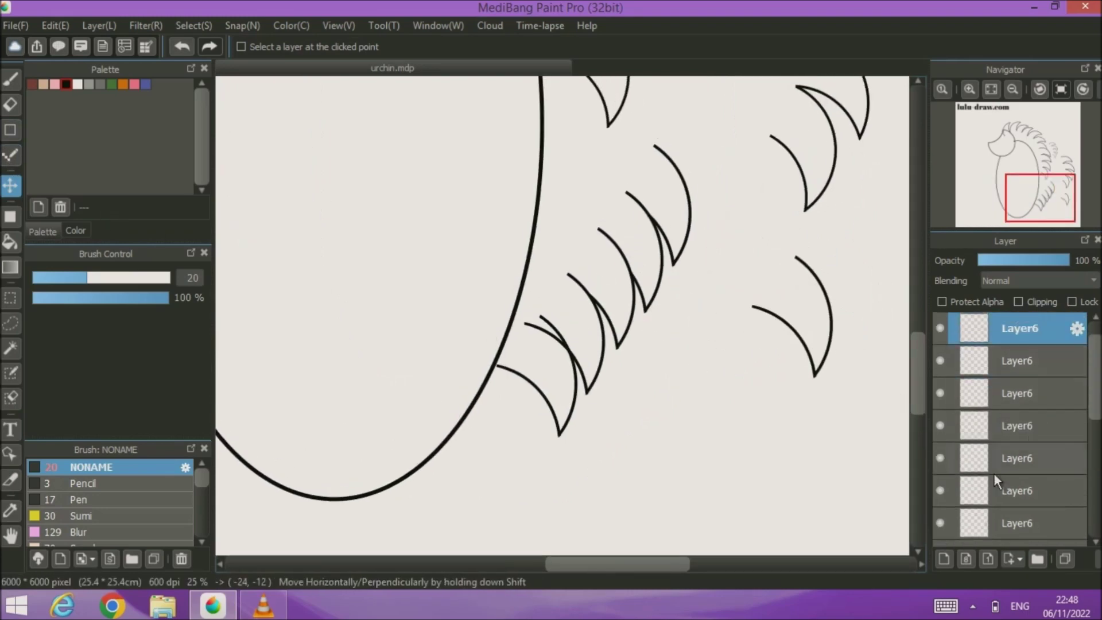
{"action": "left_click", "coordinate": [946, 361]}
{"action": "left_click", "coordinate": [946, 326]}
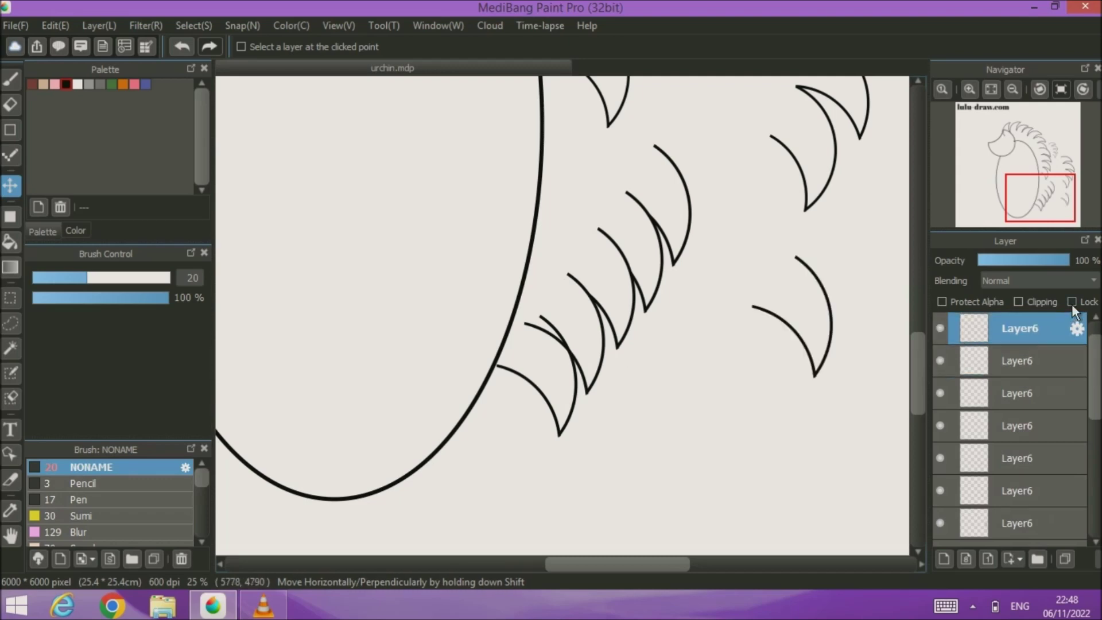
{"action": "left_click", "coordinate": [1072, 301]}
- Erase the overlapping inner arc of the second-lowest spike in the diagonal row on its own layer
{"action": "scroll", "coordinate": [638, 387], "scroll_direction": "down", "scroll_amount": 2}
{"action": "scroll", "coordinate": [640, 395], "scroll_direction": "up", "scroll_amount": 3}
{"action": "scroll", "coordinate": [654, 384], "scroll_direction": "up", "scroll_amount": 2}
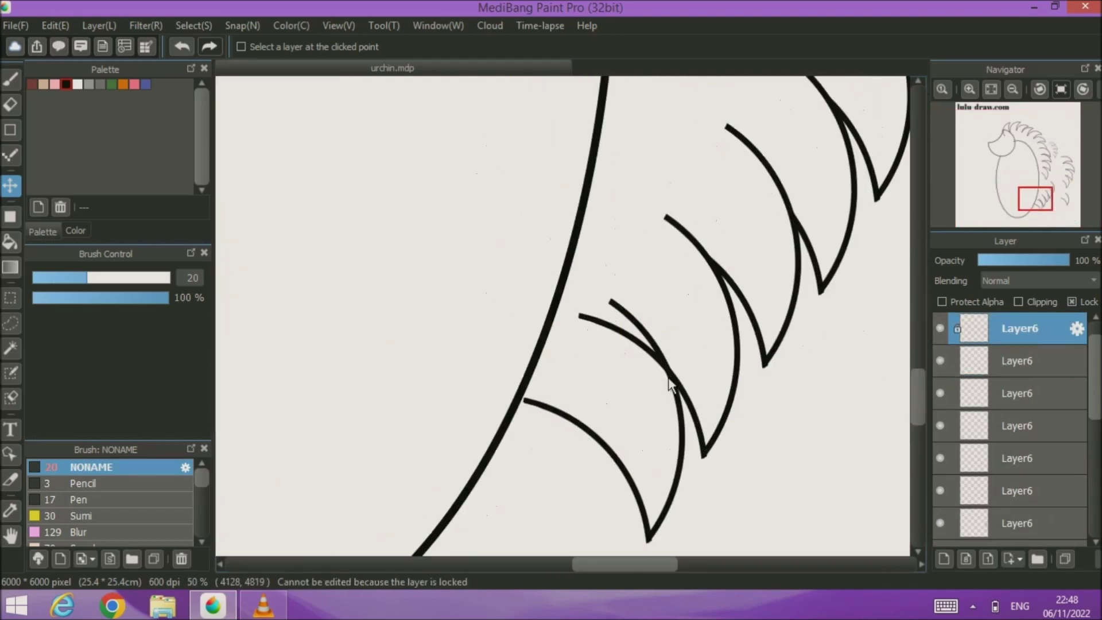
{"action": "left_click", "coordinate": [11, 104]}
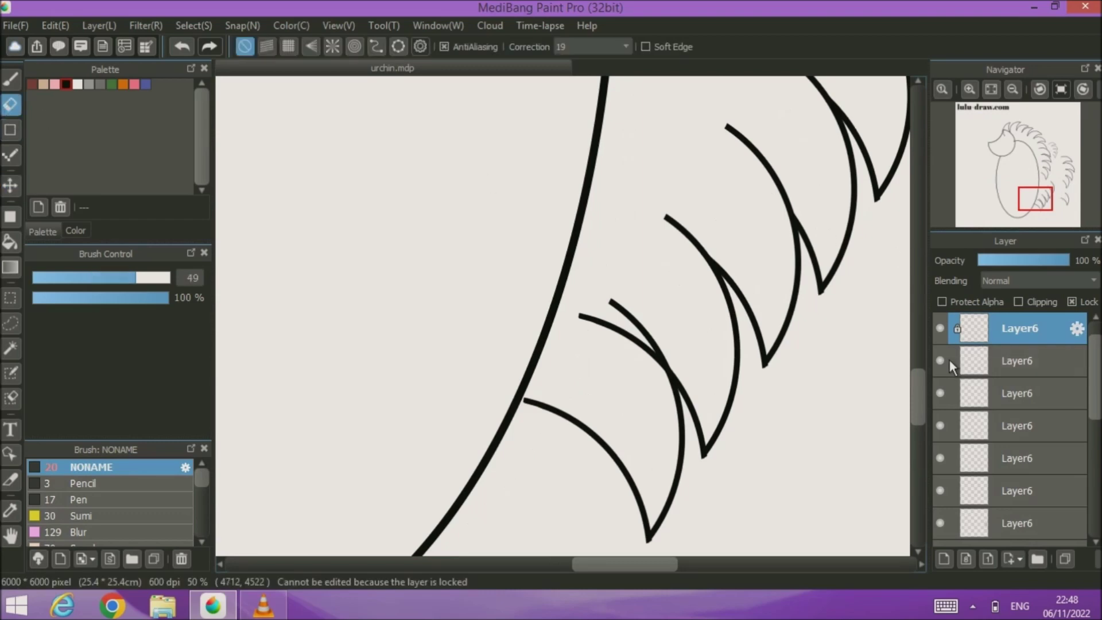
{"action": "left_click", "coordinate": [998, 361]}
{"action": "mouse_move", "coordinate": [574, 317]}
{"action": "left_mouse_down"}
{"action": "mouse_move", "coordinate": [615, 328]}
{"action": "mouse_move", "coordinate": [659, 373]}
{"action": "left_mouse_up"}
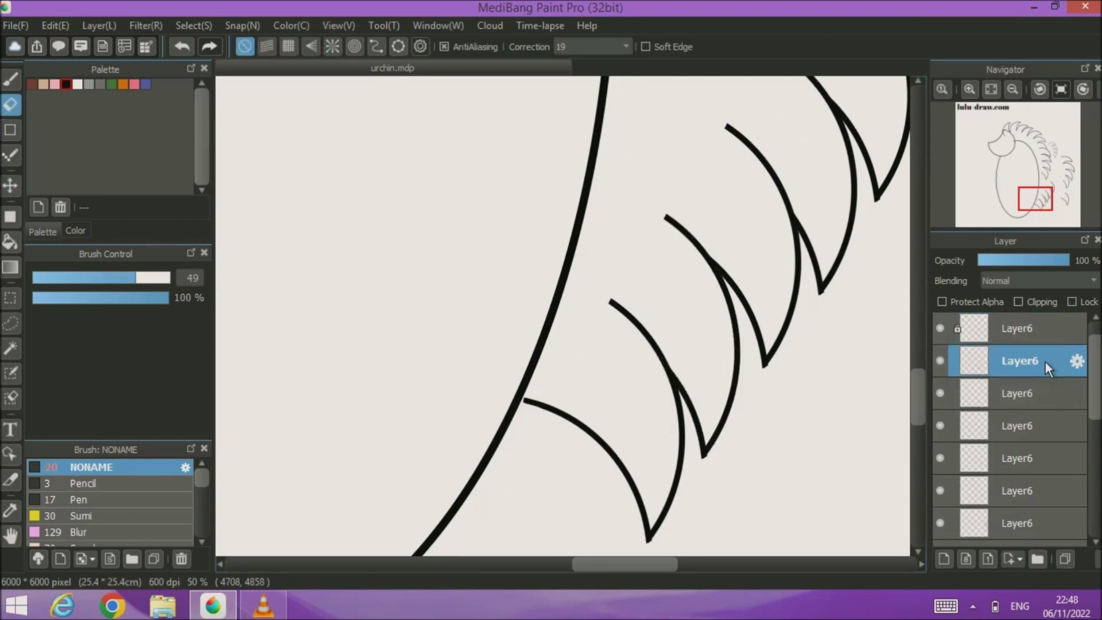
- Merge the lowest spike layers of the diagonal row downward into one layer
{"action": "left_click", "coordinate": [1097, 557]}
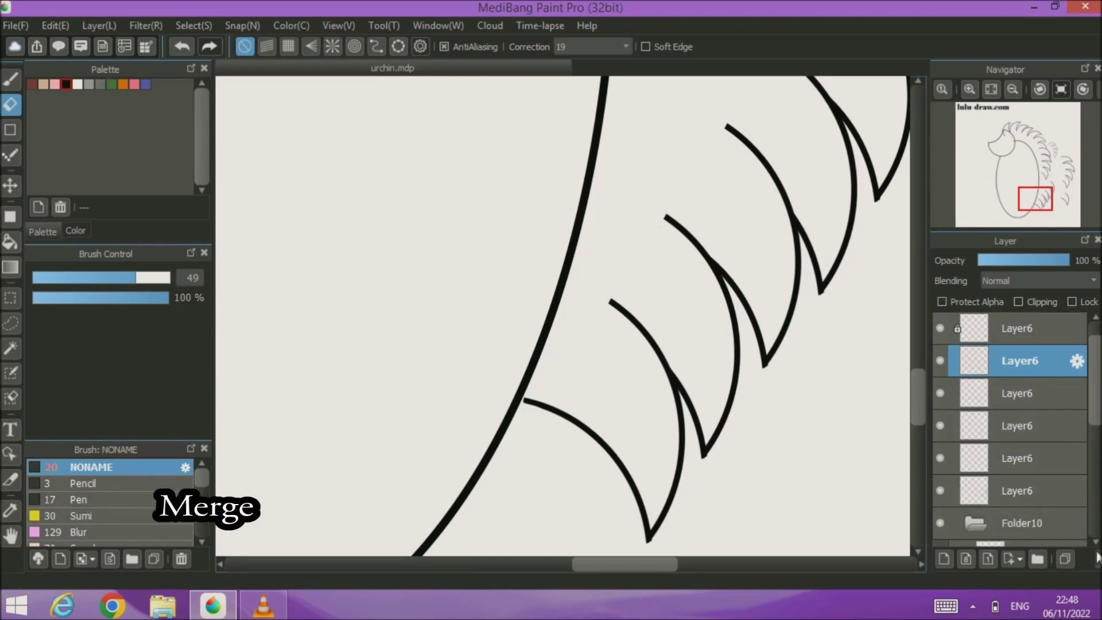
{"action": "left_click", "coordinate": [1097, 557]}
{"action": "left_click_drag", "start_coordinate": [810, 342], "coordinate": [746, 368]}
{"action": "scroll", "coordinate": [741, 414], "scroll_direction": "down", "scroll_amount": 2}
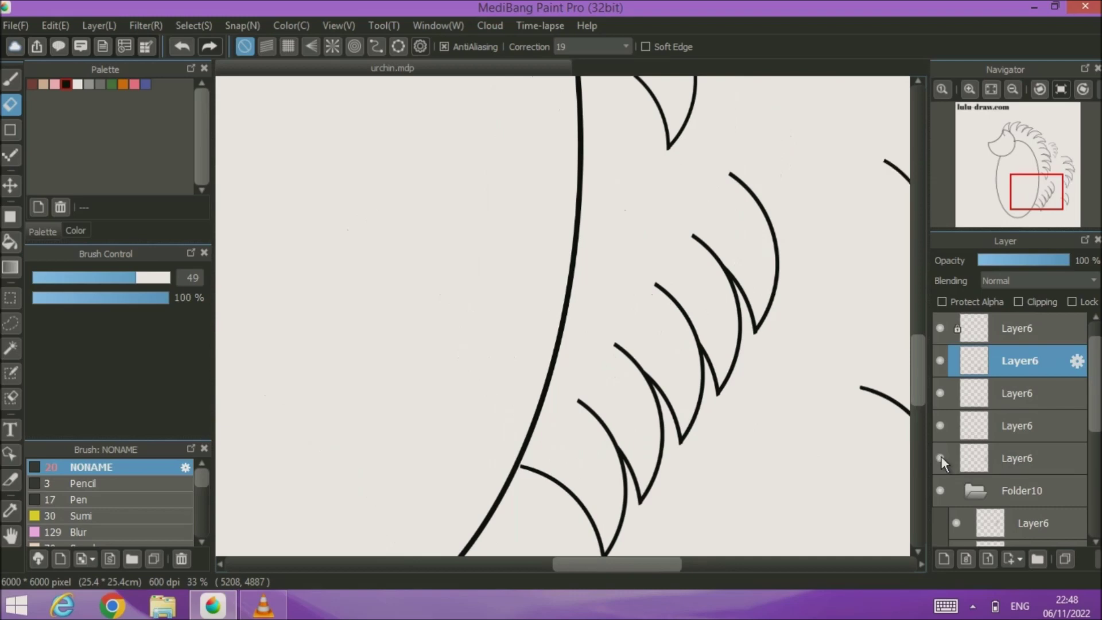
{"action": "left_click_drag", "start_coordinate": [836, 257], "coordinate": [708, 260]}
- Lock the layer directly above Folder10 and merge the remaining diagonal-row spike layers into one layer
{"action": "left_click", "coordinate": [959, 457]}
{"action": "left_click", "coordinate": [1071, 302]}
{"action": "left_click", "coordinate": [1017, 359]}
{"action": "left_click", "coordinate": [941, 427]}
{"action": "left_click", "coordinate": [940, 427]}
{"action": "left_click", "coordinate": [1077, 522]}
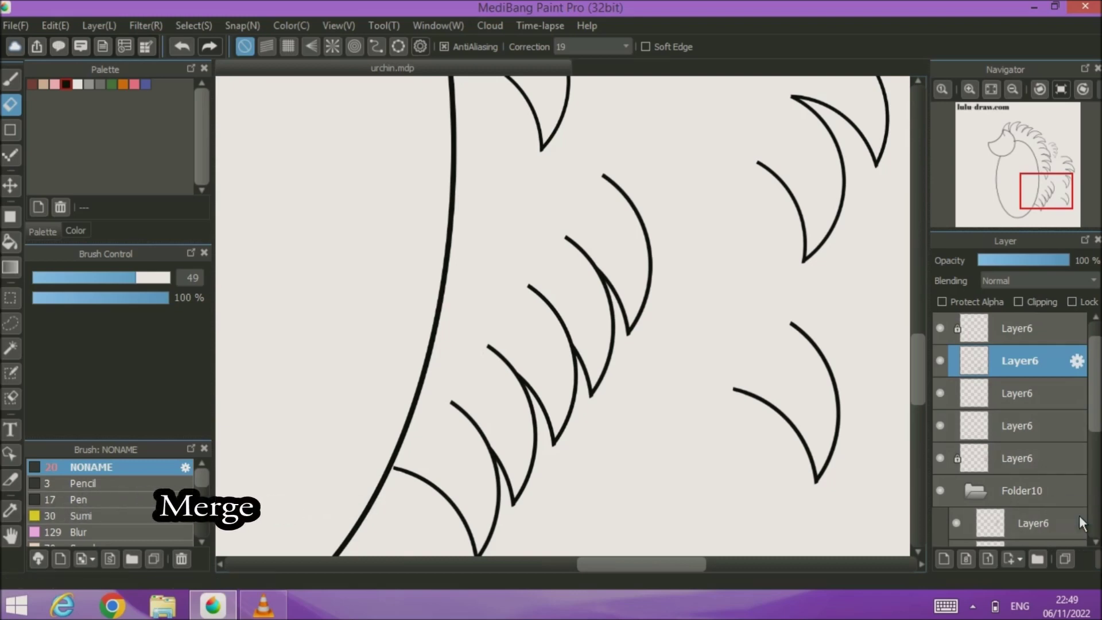
{"action": "left_click", "coordinate": [1079, 515]}
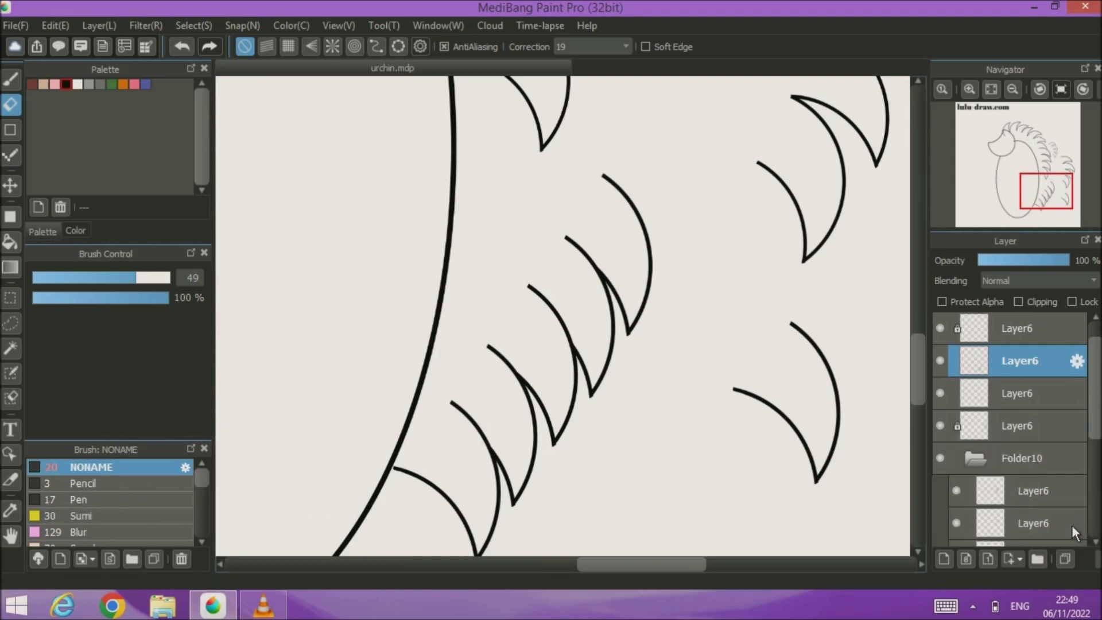
- Move, rotate and transform the merged diagonal spike row so it continues the chain down the body's right side
{"action": "left_click", "coordinate": [11, 182]}
{"action": "left_click_drag", "start_coordinate": [524, 376], "coordinate": [595, 323]}
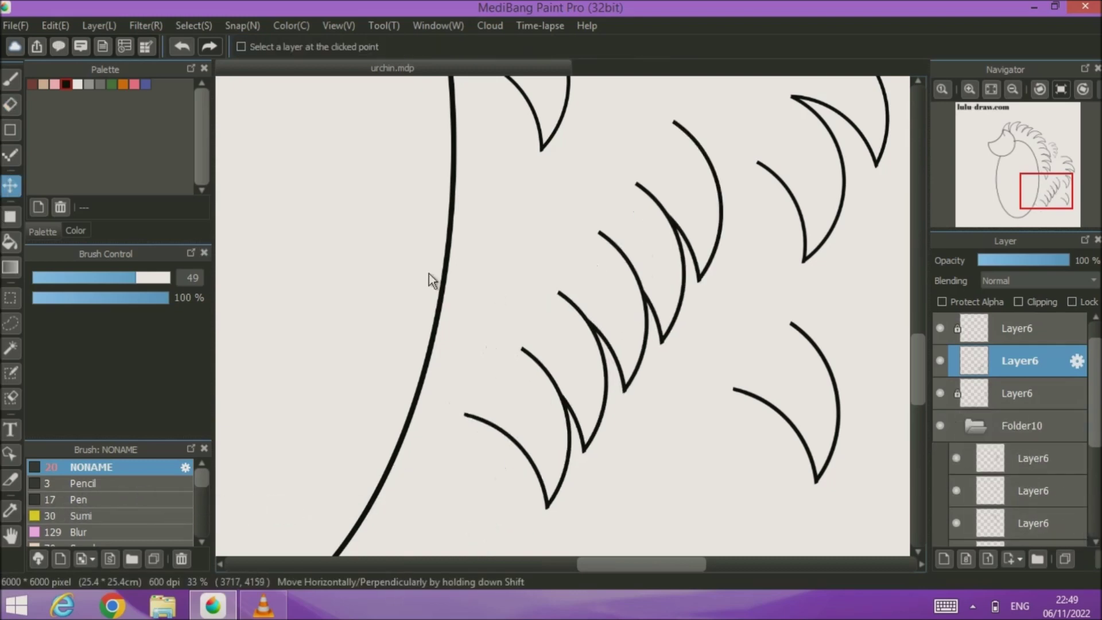
{"action": "left_click", "coordinate": [182, 23]}
{"action": "left_click", "coordinate": [229, 226]}
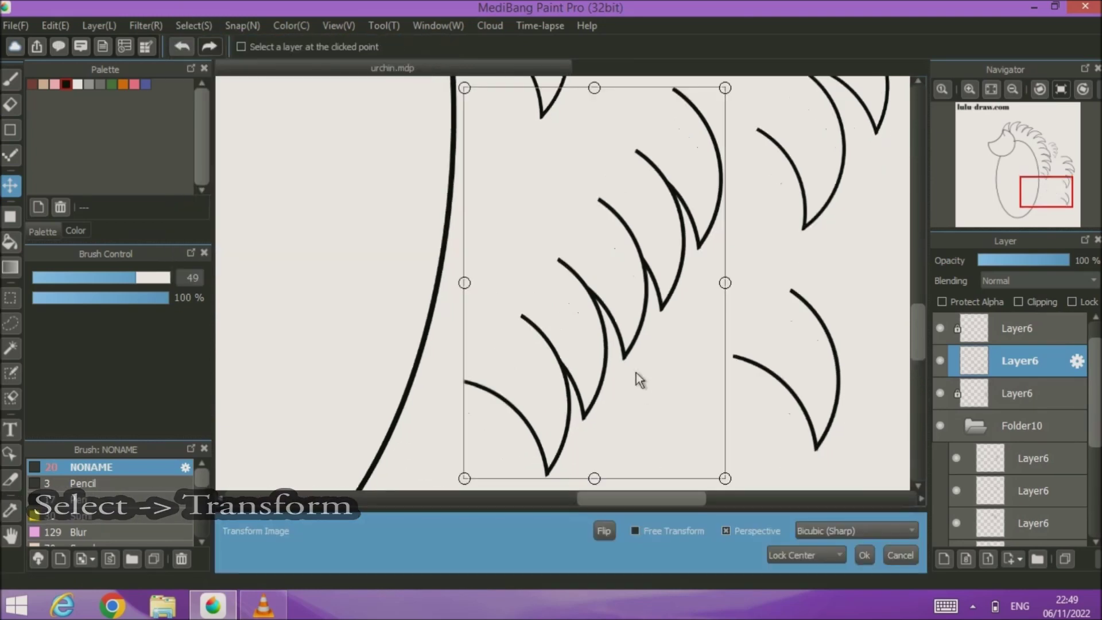
{"action": "scroll", "coordinate": [576, 334], "scroll_direction": "down", "scroll_amount": 5}
{"action": "left_click_drag", "start_coordinate": [551, 409], "coordinate": [593, 443]}
{"action": "left_click_drag", "start_coordinate": [595, 291], "coordinate": [576, 256]}
{"action": "left_click_drag", "start_coordinate": [527, 369], "coordinate": [532, 356]}
{"action": "left_click_drag", "start_coordinate": [560, 277], "coordinate": [564, 270]}
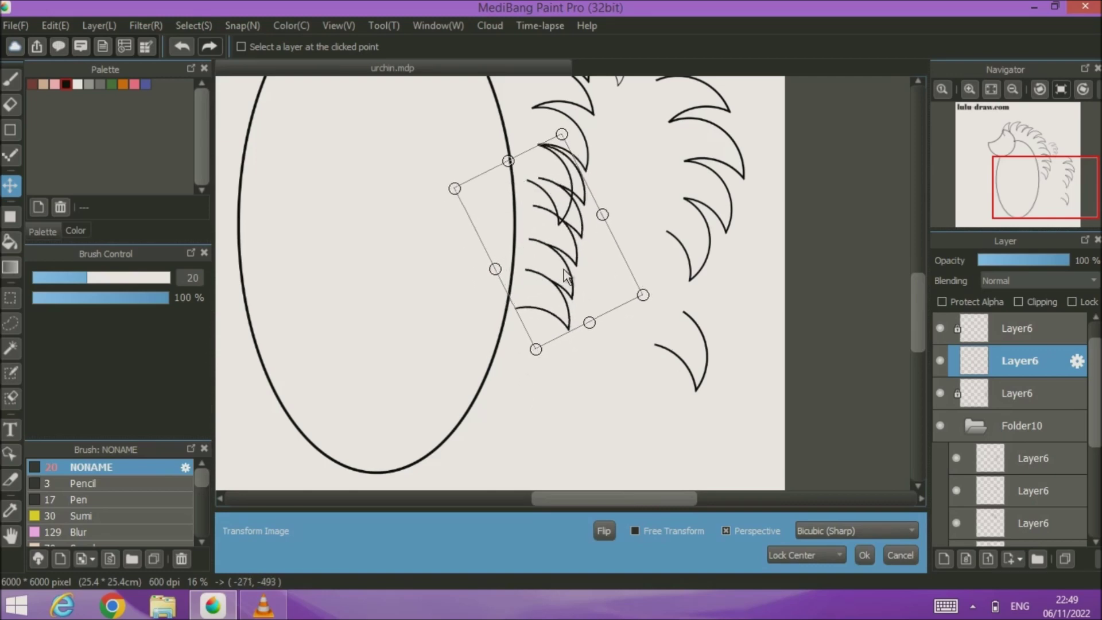
{"action": "left_click_drag", "start_coordinate": [556, 368], "coordinate": [552, 364]}
{"action": "left_click_drag", "start_coordinate": [579, 291], "coordinate": [580, 288]}
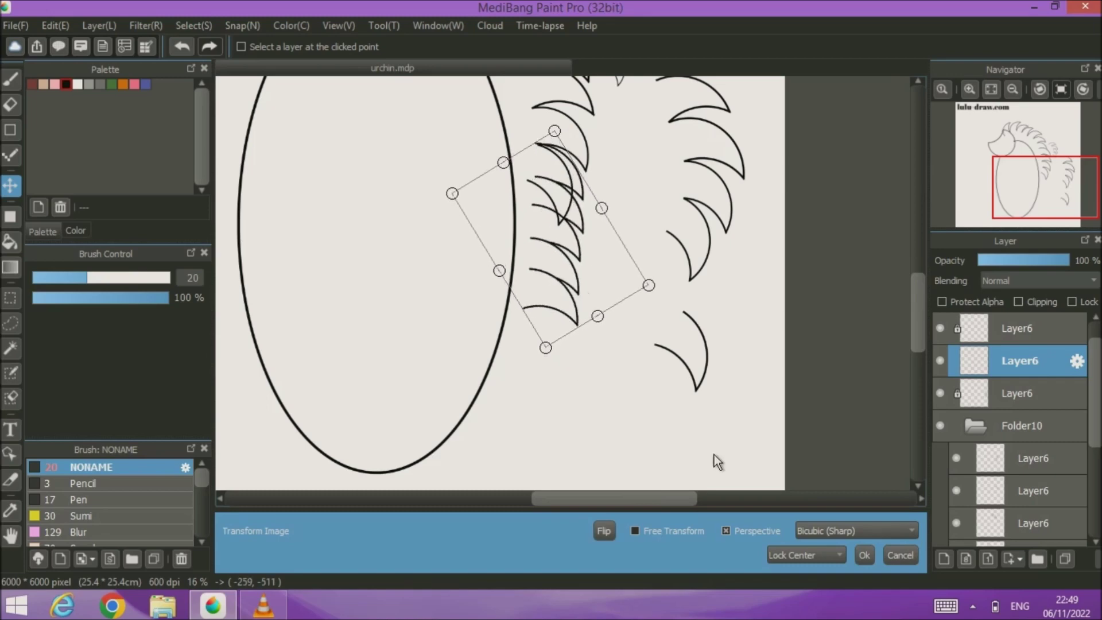
{"action": "key", "text": "Return"}
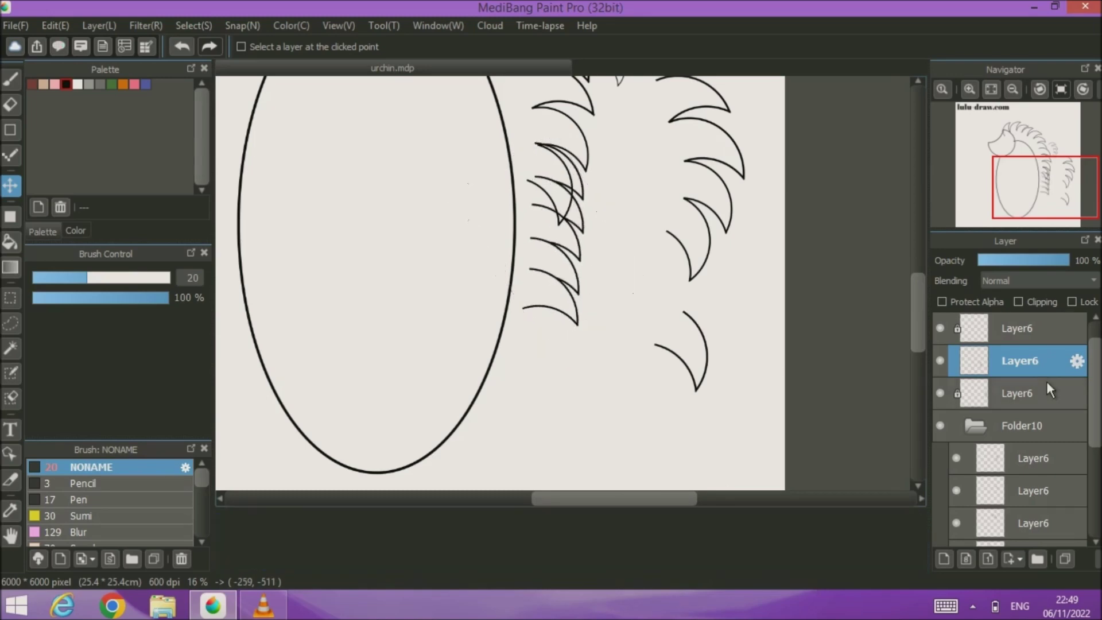
- Duplicate the transformed spike row into Folder10, move the original beside the spare spike as a reserve, and lock it
{"action": "mouse_move", "coordinate": [1037, 362]}
{"action": "left_mouse_down"}
{"action": "mouse_move", "coordinate": [1043, 435]}
{"action": "mouse_move", "coordinate": [1032, 349]}
{"action": "left_mouse_up"}
{"action": "left_click_drag", "start_coordinate": [574, 207], "coordinate": [759, 373]}
{"action": "left_click", "coordinate": [1072, 302]}
{"action": "left_click", "coordinate": [1046, 468]}
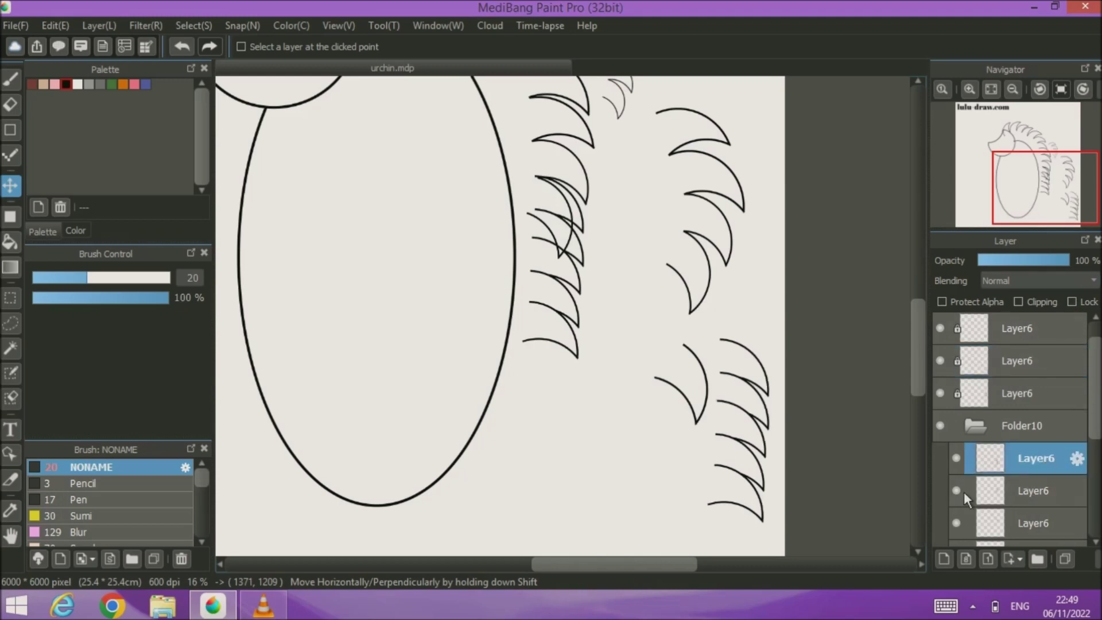
- Reduce the previous spike layer's opacity to 69% and nudge the new spike row down to meet it
{"action": "scroll", "coordinate": [597, 288], "scroll_direction": "down", "scroll_amount": 2}
{"action": "scroll", "coordinate": [572, 274], "scroll_direction": "up", "scroll_amount": 4}
{"action": "left_click_drag", "start_coordinate": [498, 148], "coordinate": [634, 410]}
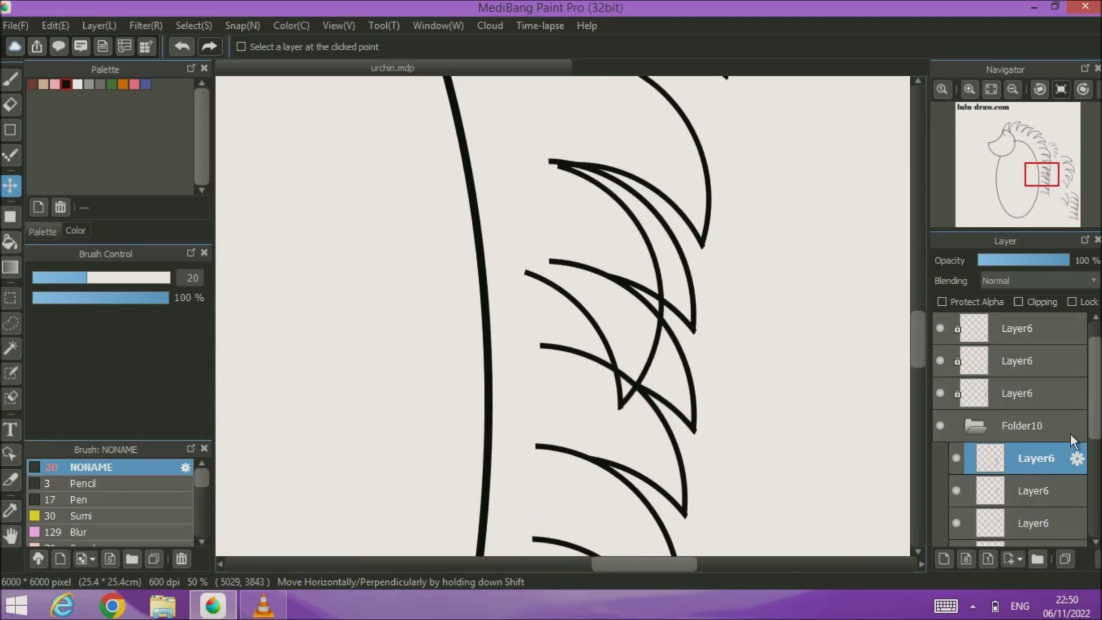
{"action": "left_click", "coordinate": [1046, 496]}
{"action": "left_click", "coordinate": [957, 490]}
{"action": "left_click", "coordinate": [957, 491]}
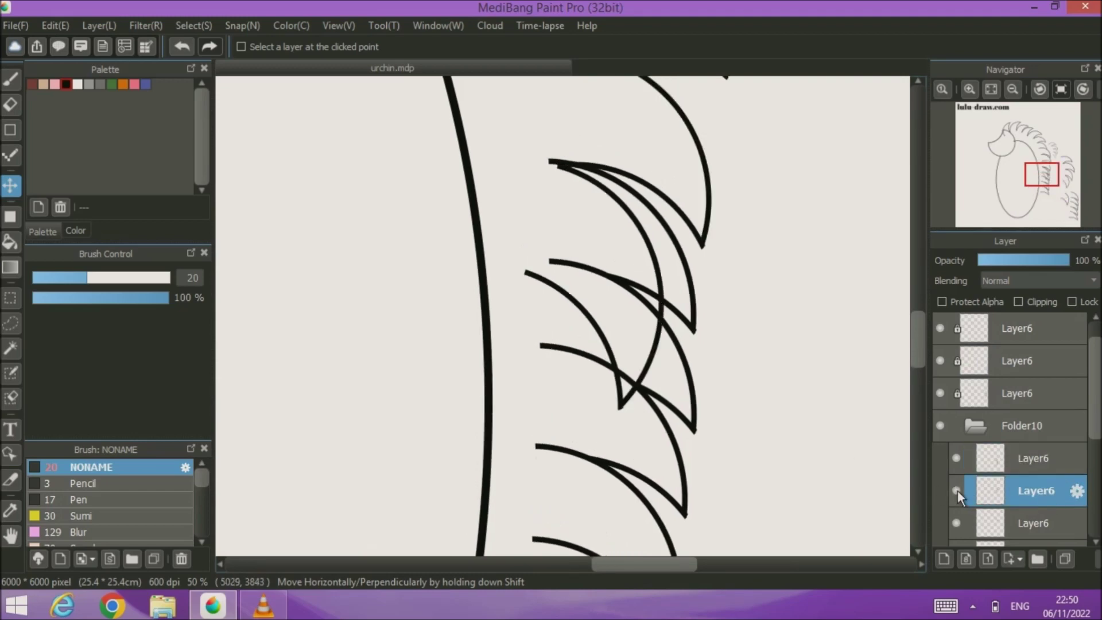
{"action": "left_click", "coordinate": [1042, 261]}
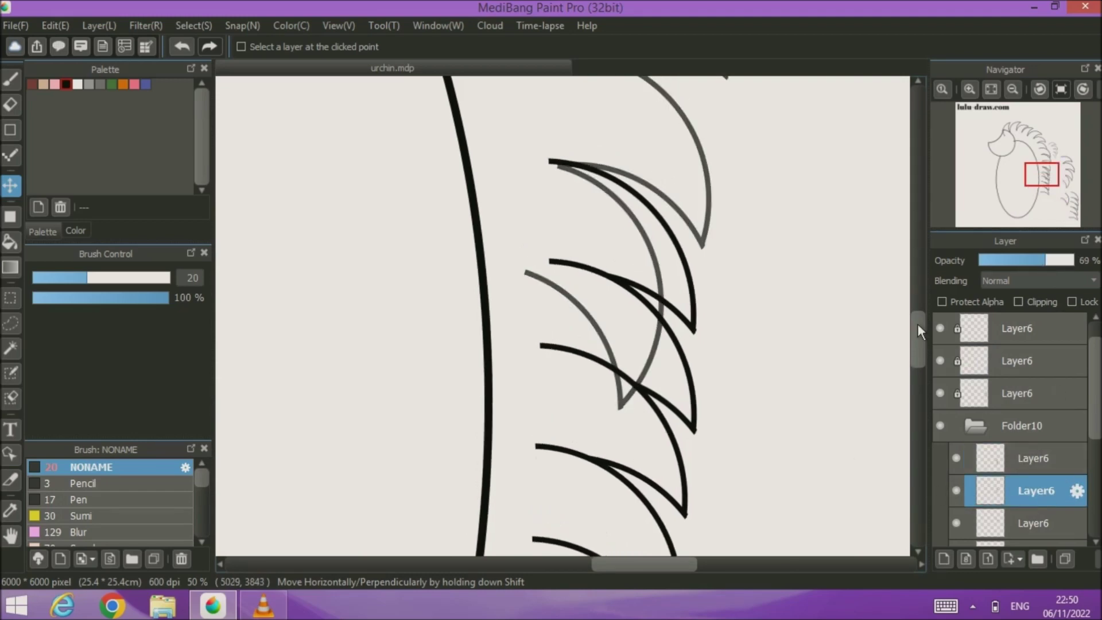
{"action": "left_click", "coordinate": [971, 448]}
{"action": "left_click_drag", "start_coordinate": [621, 206], "coordinate": [622, 210]}
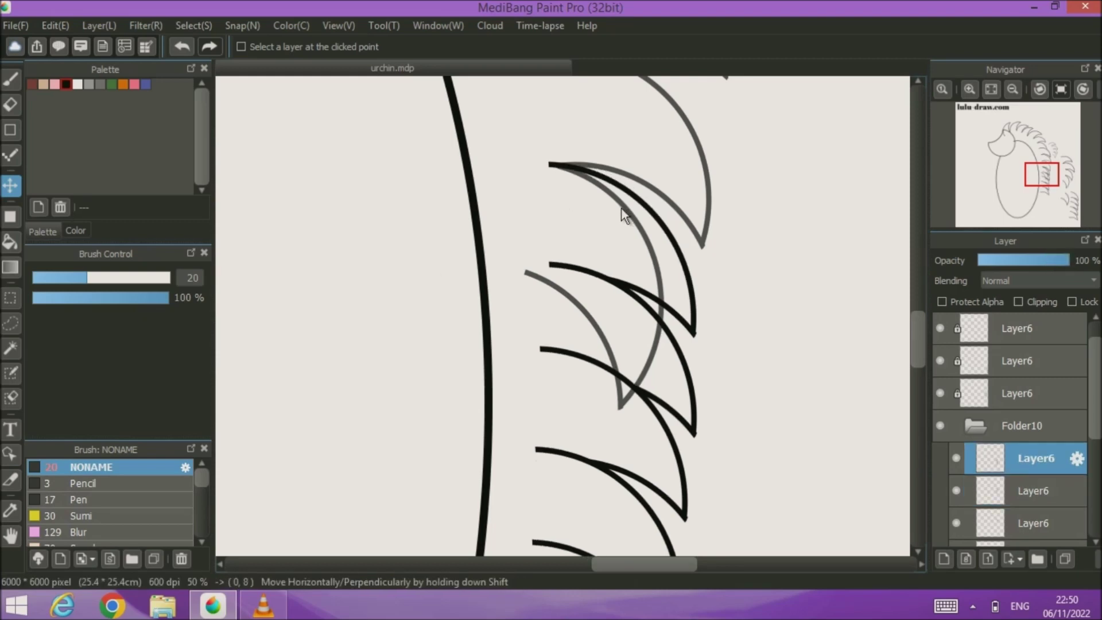
- Erase the previous layer's lowest spike where it overlaps the new row, and restore that layer's opacity to 100%
{"action": "left_click", "coordinate": [1052, 490]}
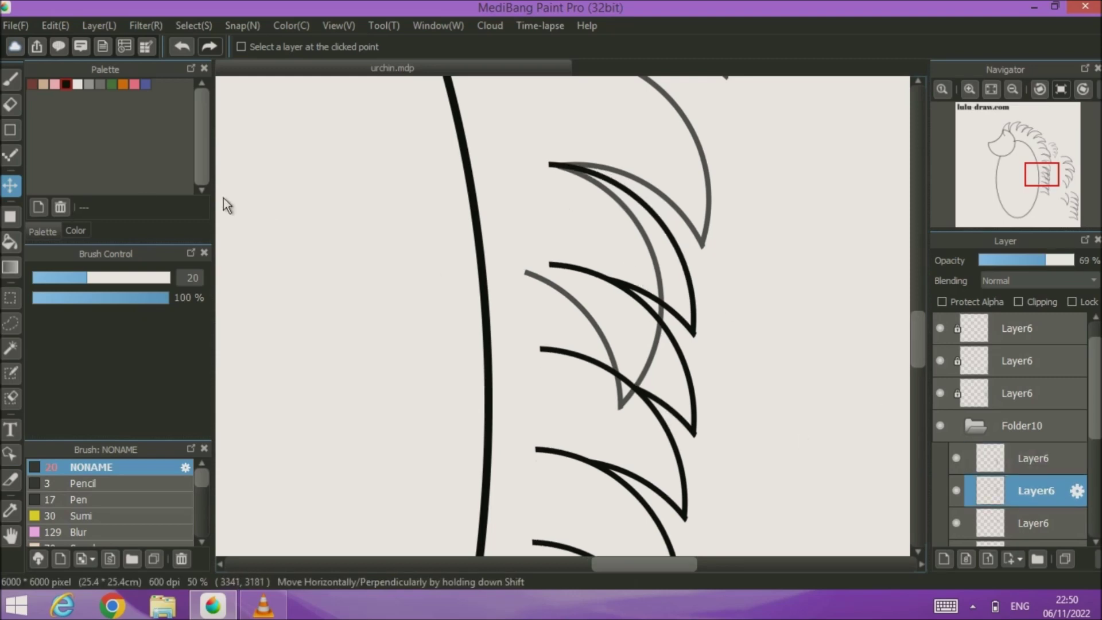
{"action": "key", "text": "e"}
{"action": "mouse_move", "coordinate": [522, 267]}
{"action": "left_mouse_down"}
{"action": "mouse_move", "coordinate": [600, 353]}
{"action": "mouse_move", "coordinate": [583, 304]}
{"action": "mouse_move", "coordinate": [628, 408]}
{"action": "mouse_move", "coordinate": [637, 361]}
{"action": "mouse_move", "coordinate": [648, 372]}
{"action": "mouse_move", "coordinate": [642, 396]}
{"action": "mouse_move", "coordinate": [662, 280]}
{"action": "mouse_move", "coordinate": [626, 213]}
{"action": "mouse_move", "coordinate": [583, 182]}
{"action": "left_mouse_up"}
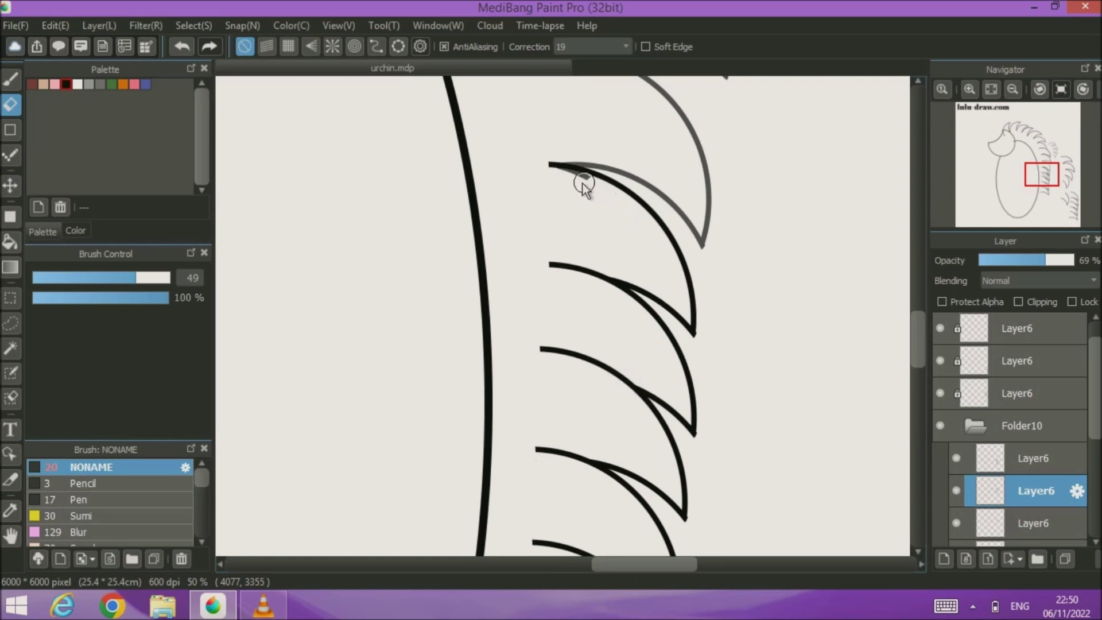
{"action": "left_click_drag", "start_coordinate": [1045, 260], "coordinate": [1075, 261]}
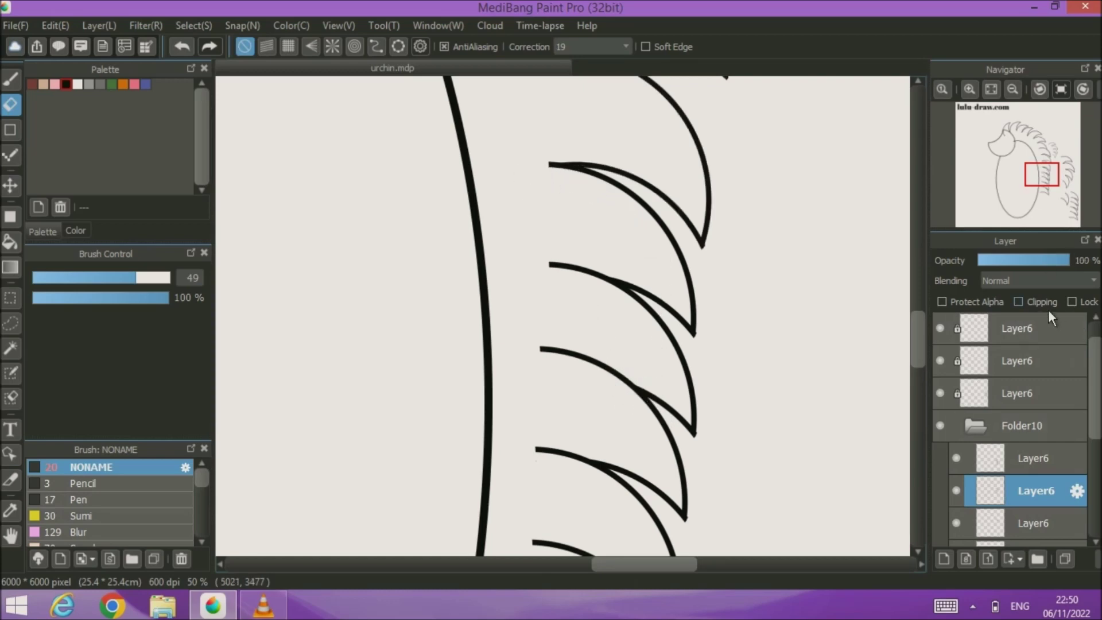
- Unlock the spare vertical spike row, duplicate it into Folder10, and place the copy at the lower end of the chain
{"action": "scroll", "coordinate": [756, 247], "scroll_direction": "up", "scroll_amount": 2}
{"action": "scroll", "coordinate": [757, 247], "scroll_direction": "down", "scroll_amount": 5}
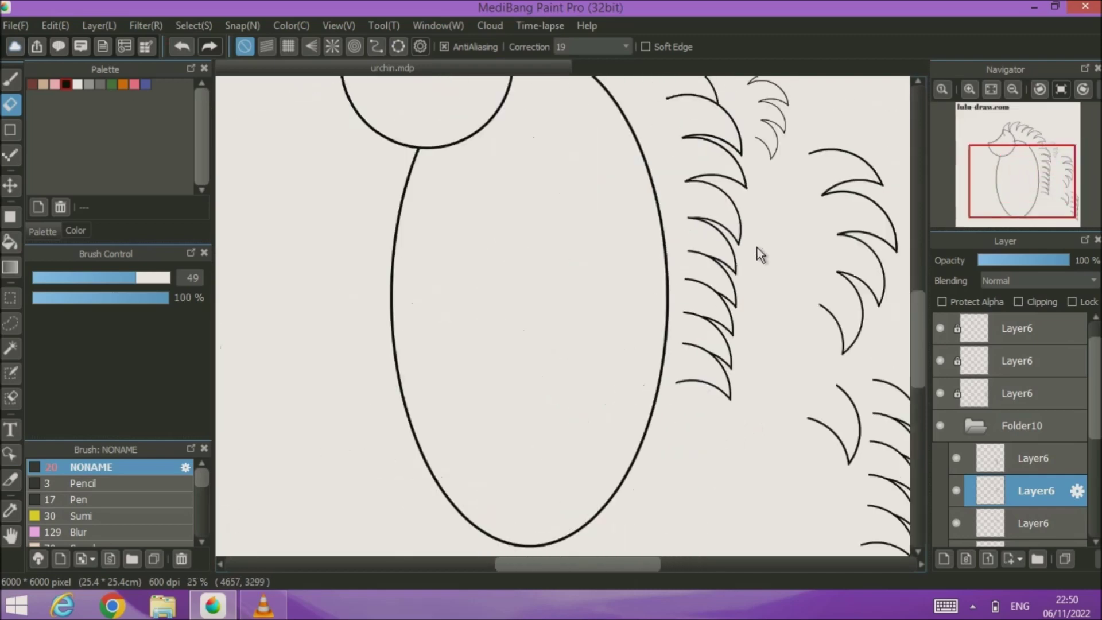
{"action": "scroll", "coordinate": [757, 247], "scroll_direction": "down", "scroll_amount": 3}
{"action": "scroll", "coordinate": [689, 275], "scroll_direction": "up", "scroll_amount": 1}
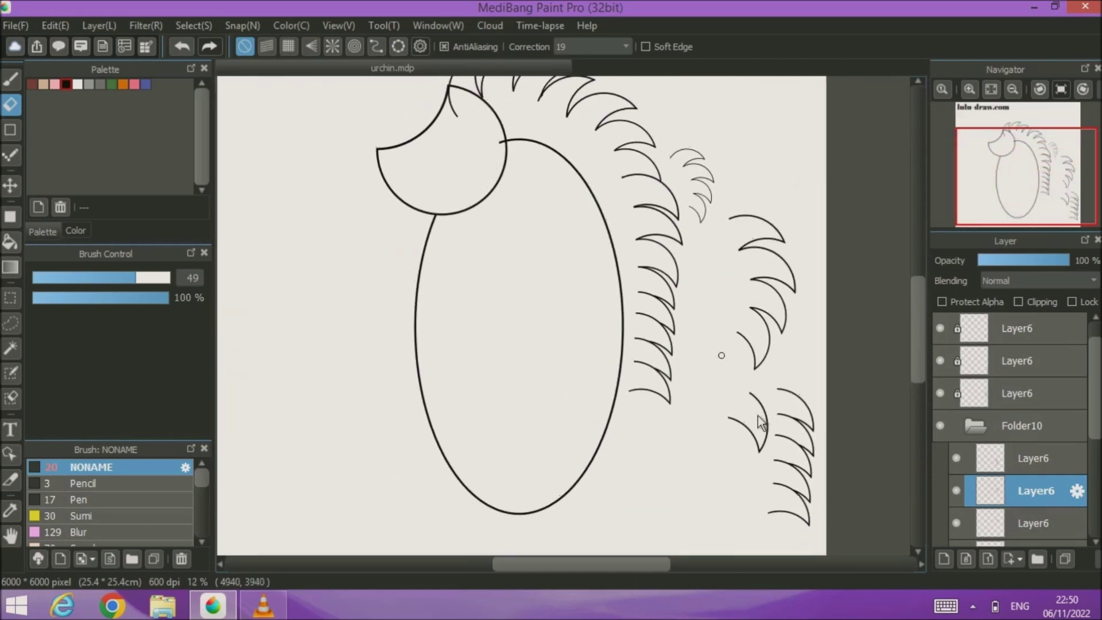
{"action": "left_click", "coordinate": [1011, 361]}
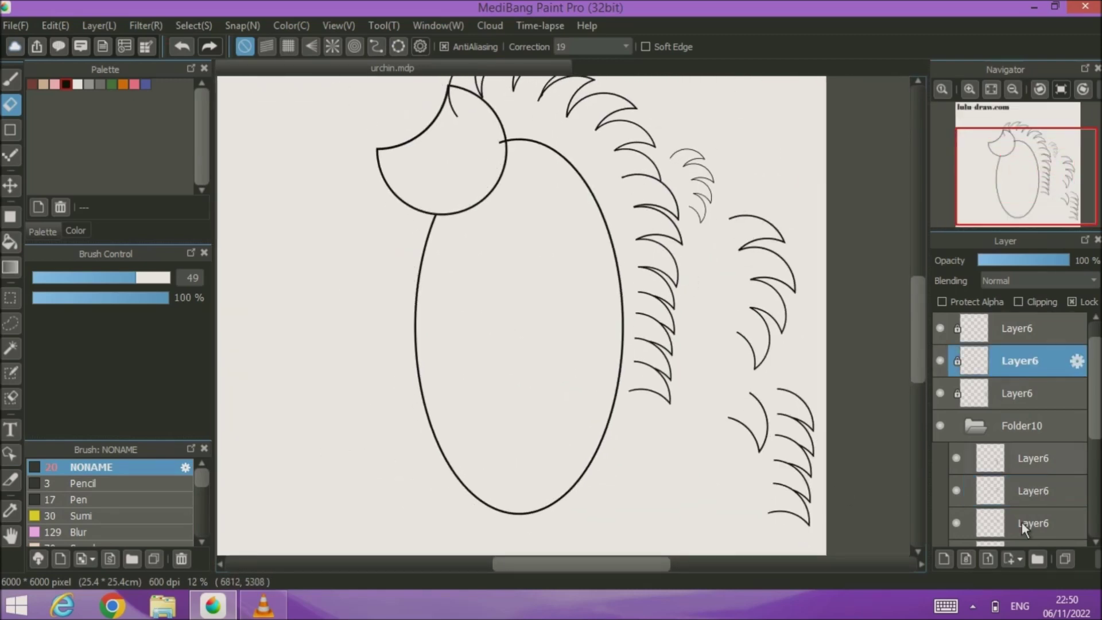
{"action": "left_click", "coordinate": [1072, 301]}
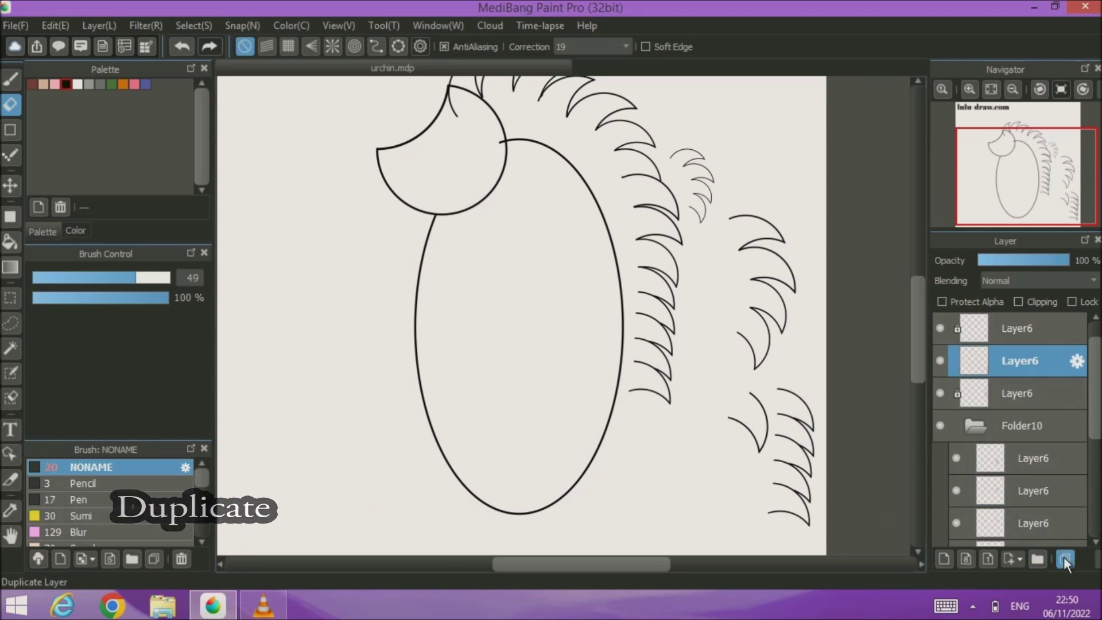
{"action": "left_click", "coordinate": [1024, 469]}
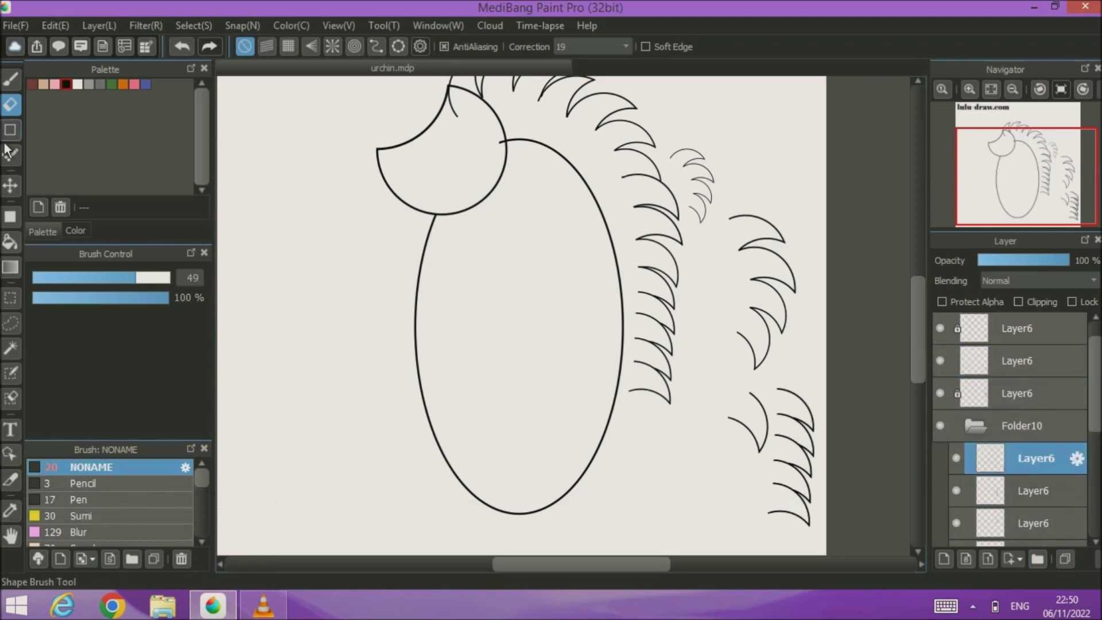
{"action": "left_click", "coordinate": [10, 185]}
{"action": "left_click_drag", "start_coordinate": [826, 451], "coordinate": [663, 442]}
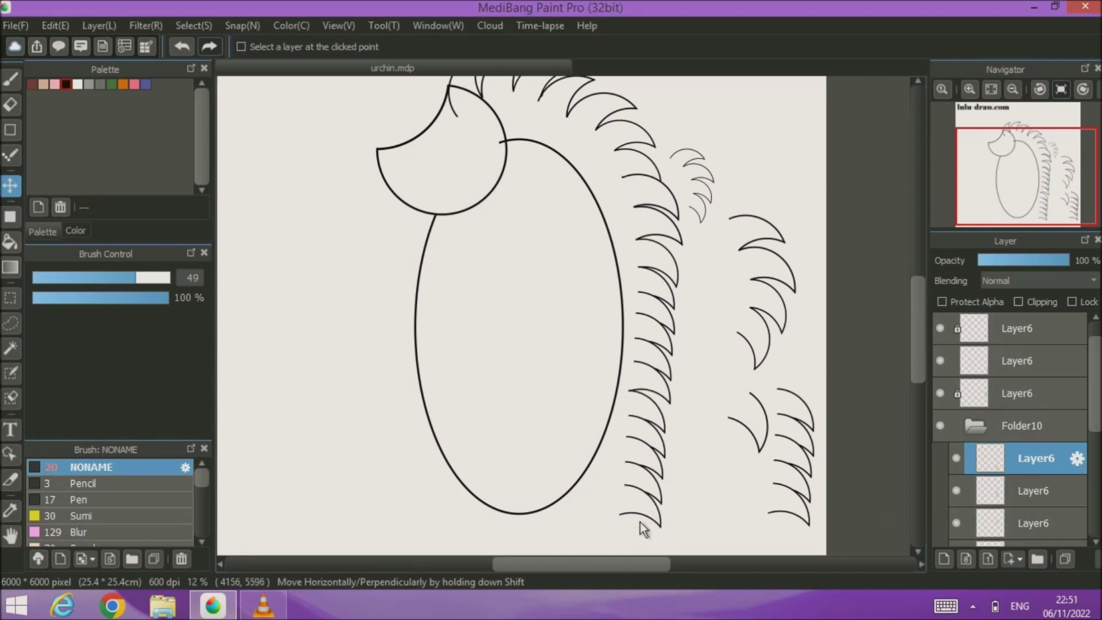
{"action": "scroll", "coordinate": [653, 428], "scroll_direction": "up", "scroll_amount": 3}
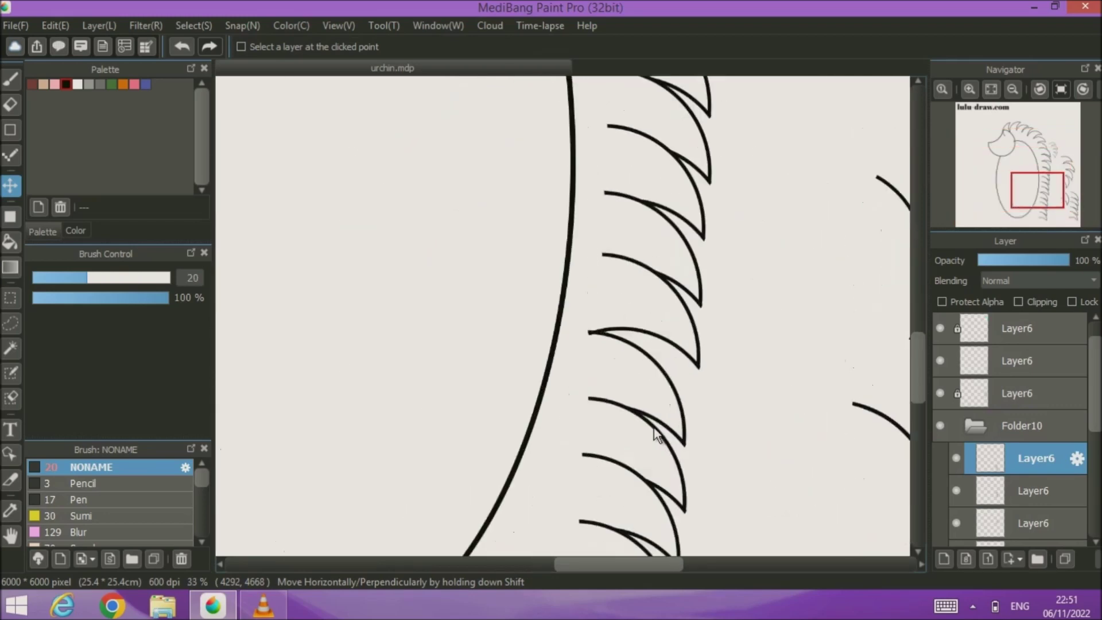
{"action": "left_click_drag", "start_coordinate": [643, 443], "coordinate": [657, 265]}
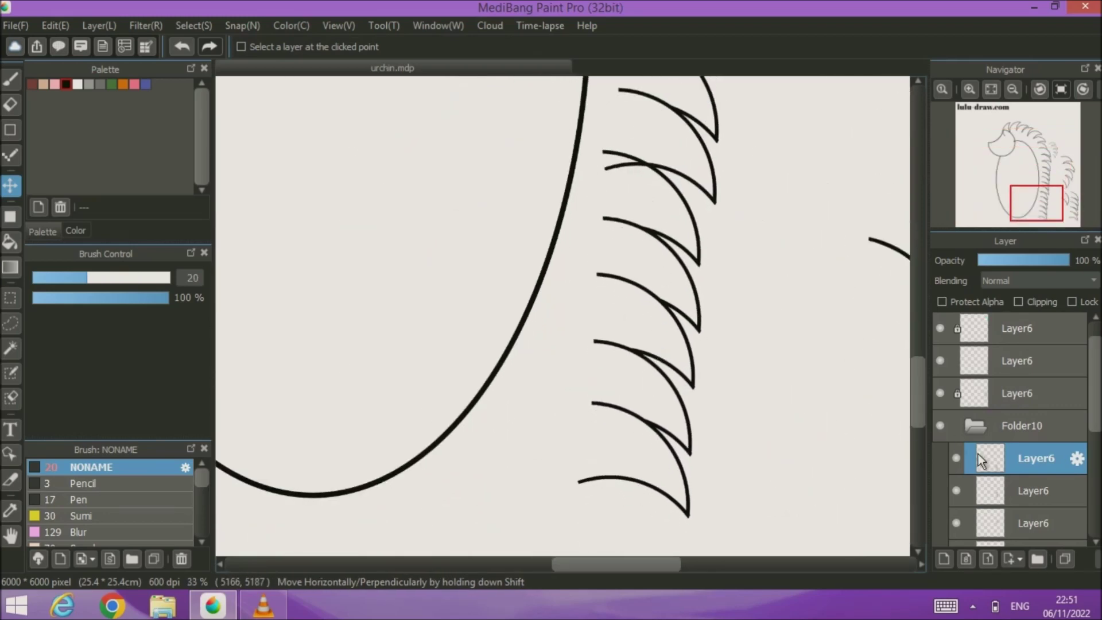
- Erase the inner arc of the upper row's last spike where it overlaps the newly placed row
{"action": "left_click", "coordinate": [956, 493]}
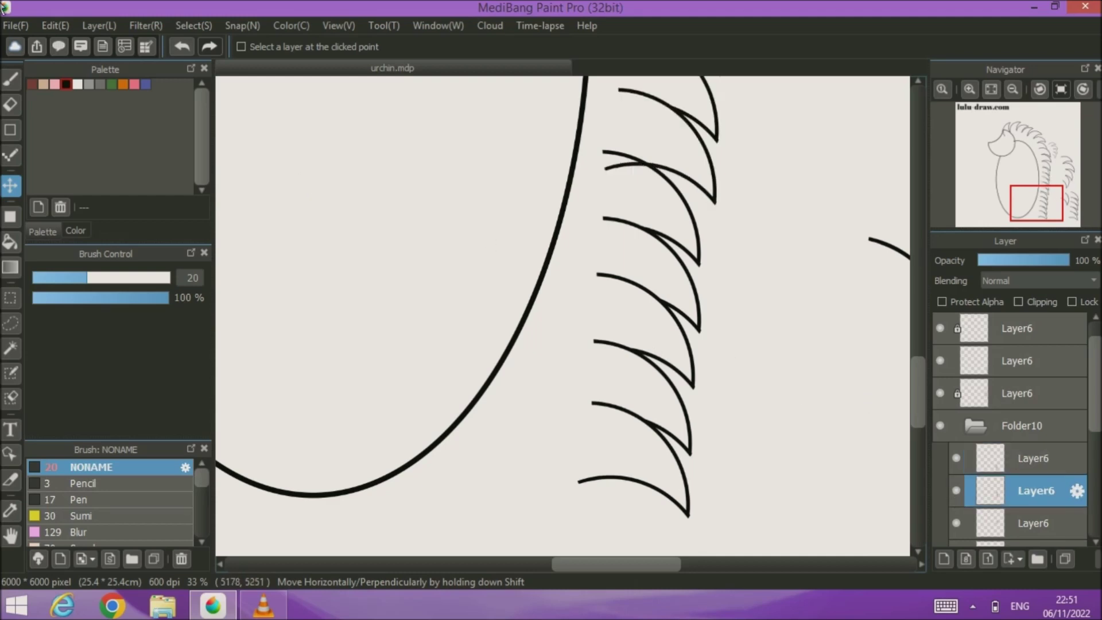
{"action": "key", "text": "e"}
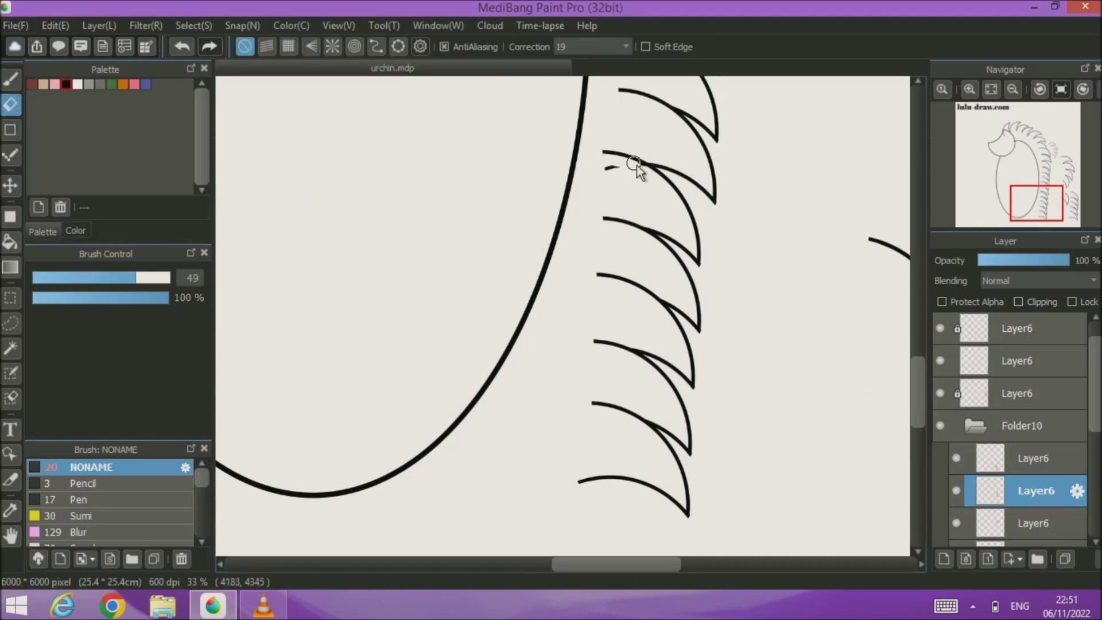
{"action": "left_click_drag", "start_coordinate": [616, 167], "coordinate": [591, 170]}
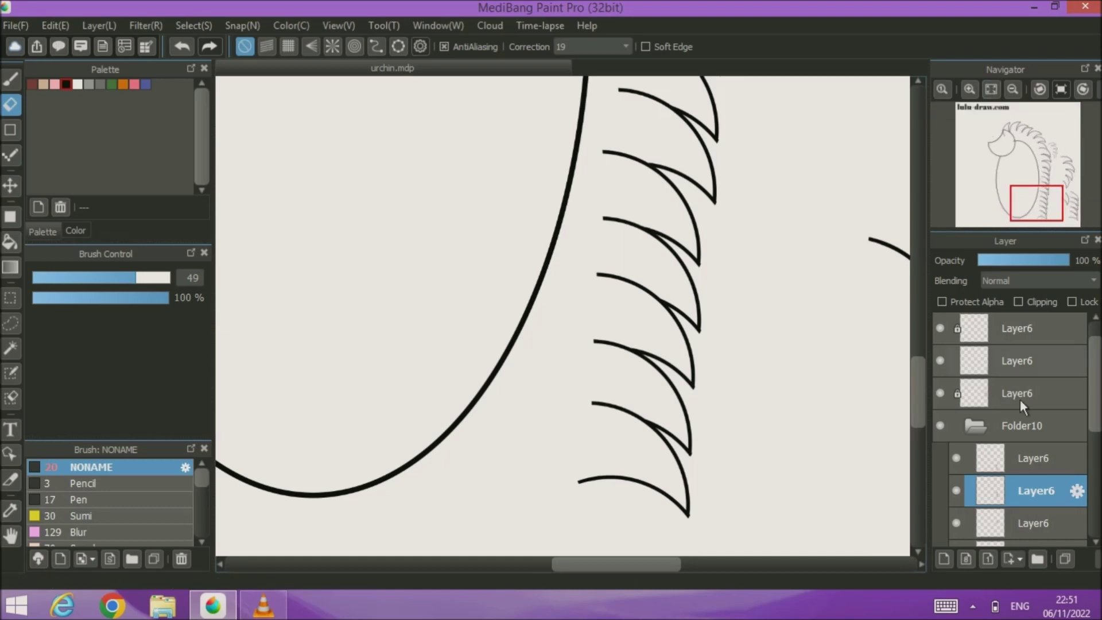
- Duplicate the locked layer with the spare curved spike row, move the copy into Folder10, and unlock it
{"action": "left_click", "coordinate": [990, 90]}
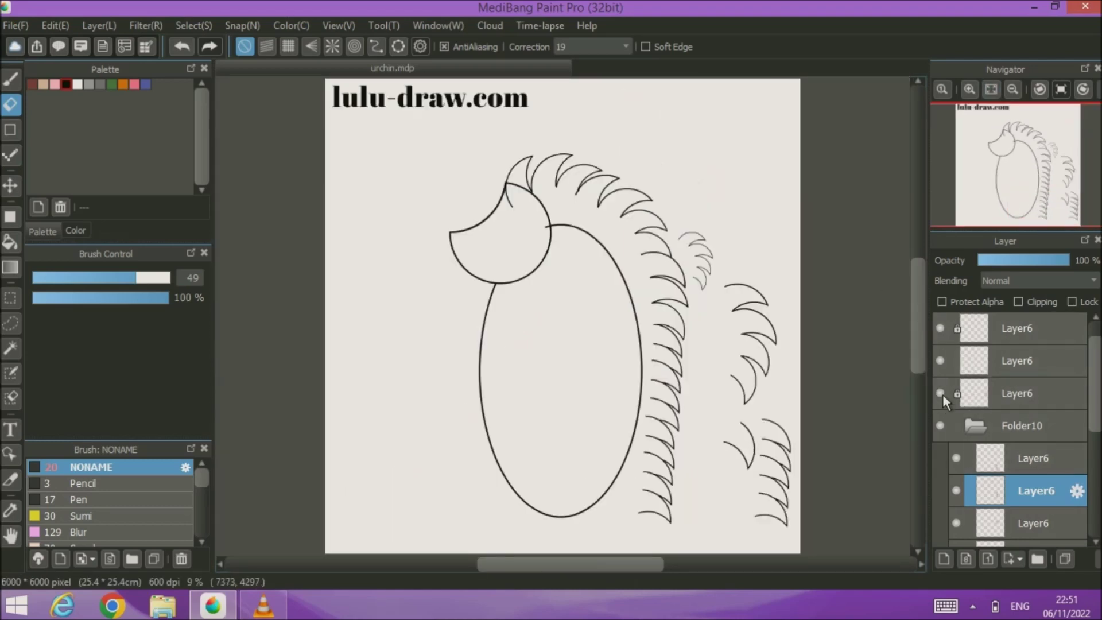
{"action": "left_click", "coordinate": [976, 395]}
{"action": "left_click", "coordinate": [1066, 559]}
{"action": "left_click_drag", "start_coordinate": [1016, 400], "coordinate": [1018, 479]}
{"action": "left_click", "coordinate": [1068, 306]}
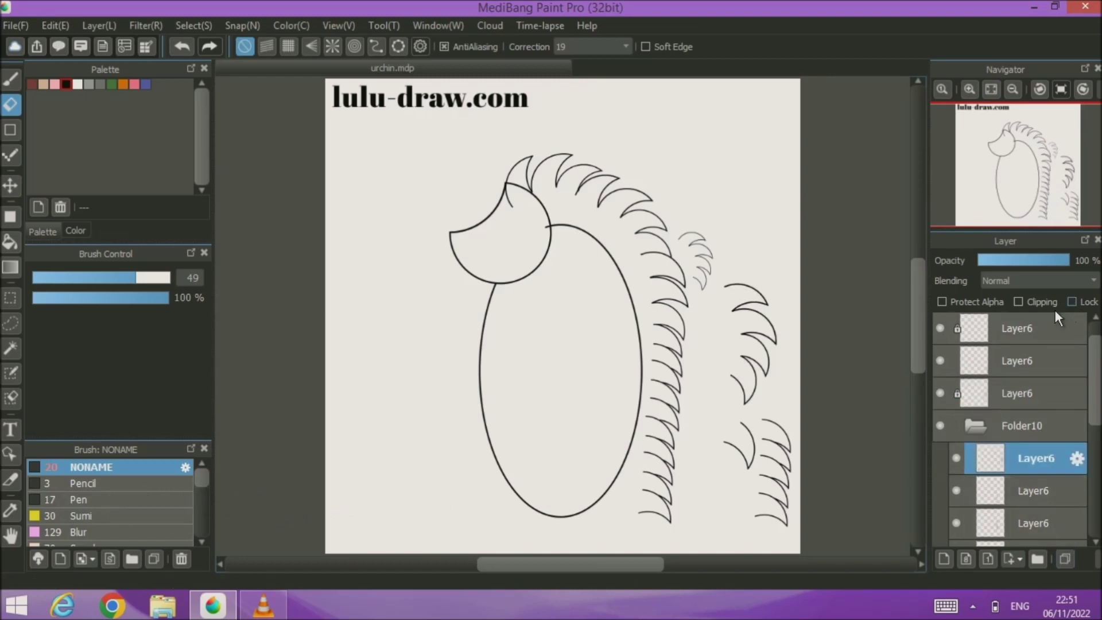
- Transform the copied curved spike row, rotating and moving it to wrap around the body's lower right edge
{"action": "left_click", "coordinate": [102, 27]}
{"action": "left_click", "coordinate": [197, 225]}
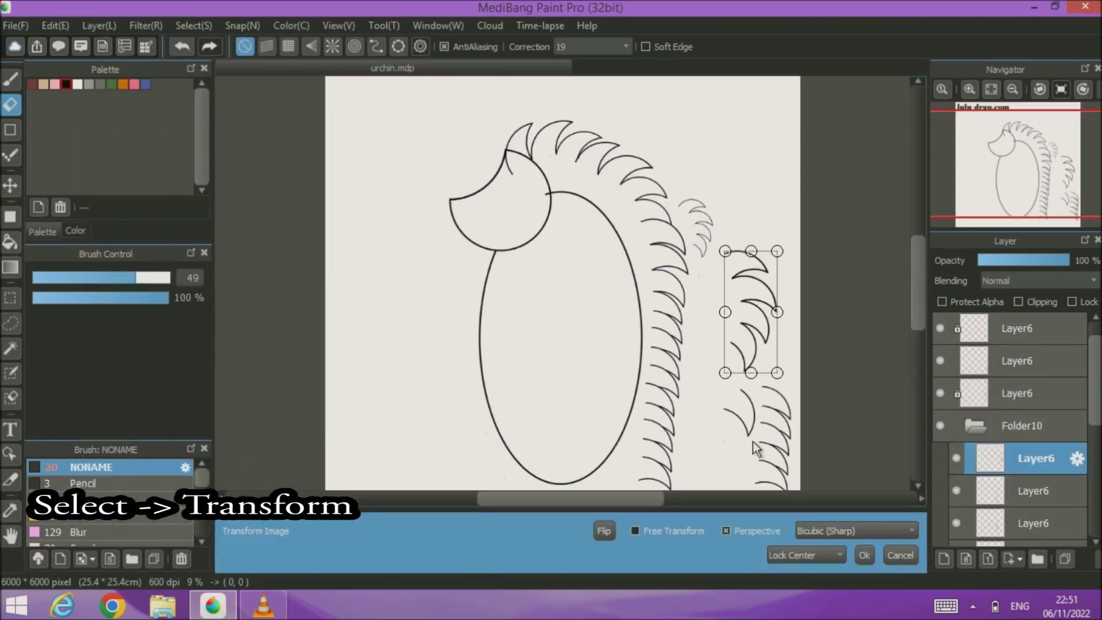
{"action": "left_click_drag", "start_coordinate": [741, 386], "coordinate": [619, 496]}
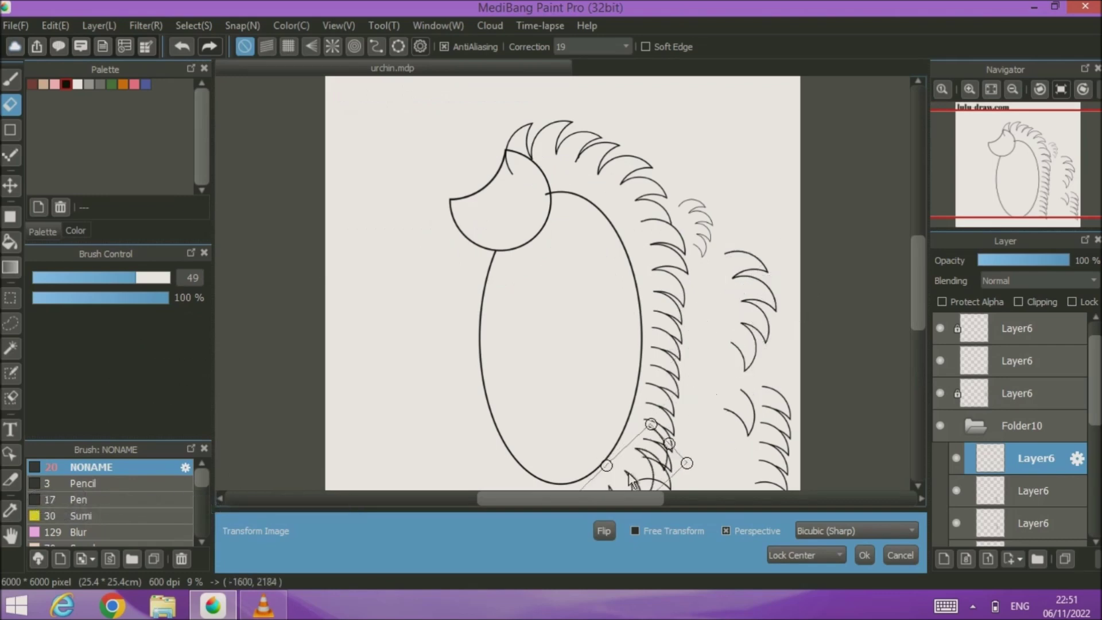
{"action": "left_click_drag", "start_coordinate": [584, 403], "coordinate": [580, 299]}
{"action": "scroll", "coordinate": [580, 301], "scroll_direction": "down", "scroll_amount": 1}
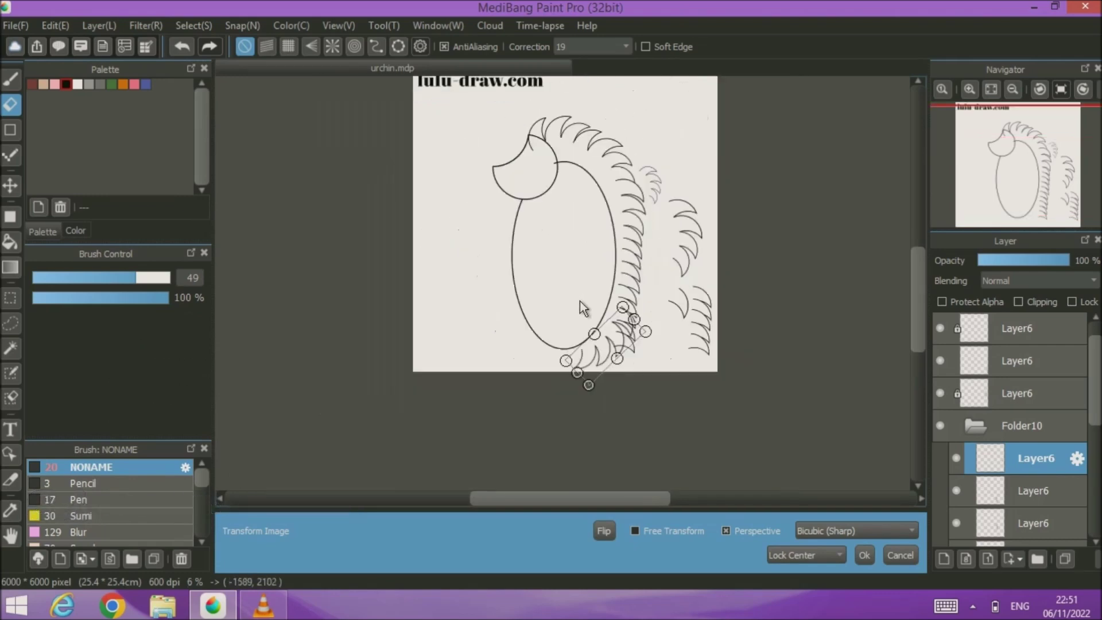
{"action": "scroll", "coordinate": [580, 304], "scroll_direction": "up", "scroll_amount": 5}
{"action": "scroll", "coordinate": [583, 324], "scroll_direction": "down", "scroll_amount": 2}
{"action": "scroll", "coordinate": [580, 299], "scroll_direction": "down", "scroll_amount": 3}
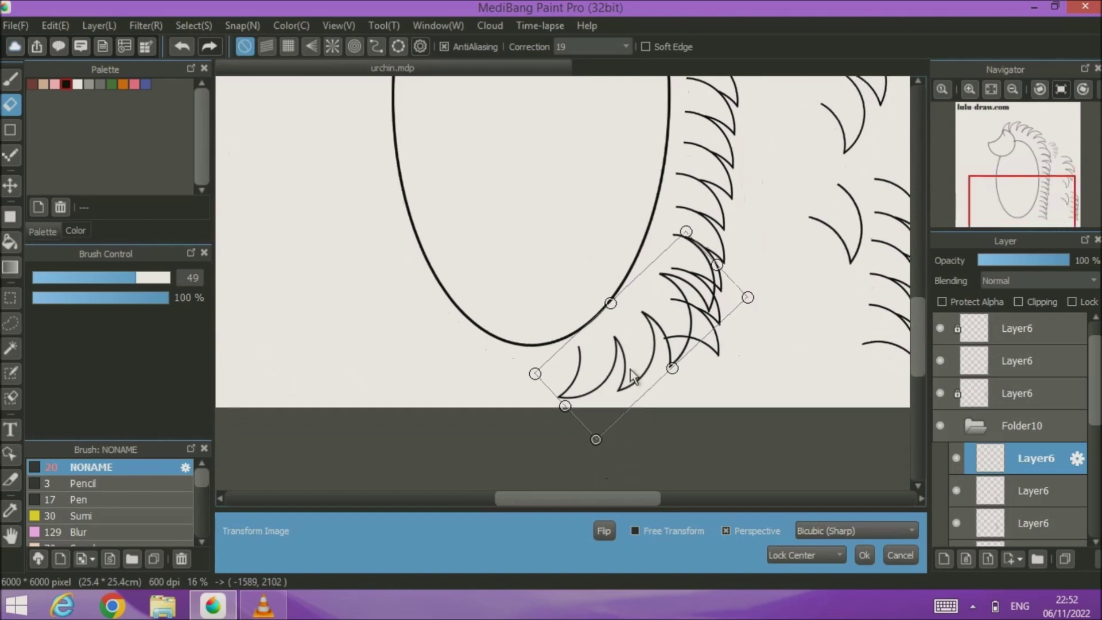
{"action": "mouse_move", "coordinate": [595, 442]}
{"action": "left_mouse_down"}
{"action": "mouse_move", "coordinate": [594, 412]}
{"action": "mouse_move", "coordinate": [598, 425]}
{"action": "left_mouse_up"}
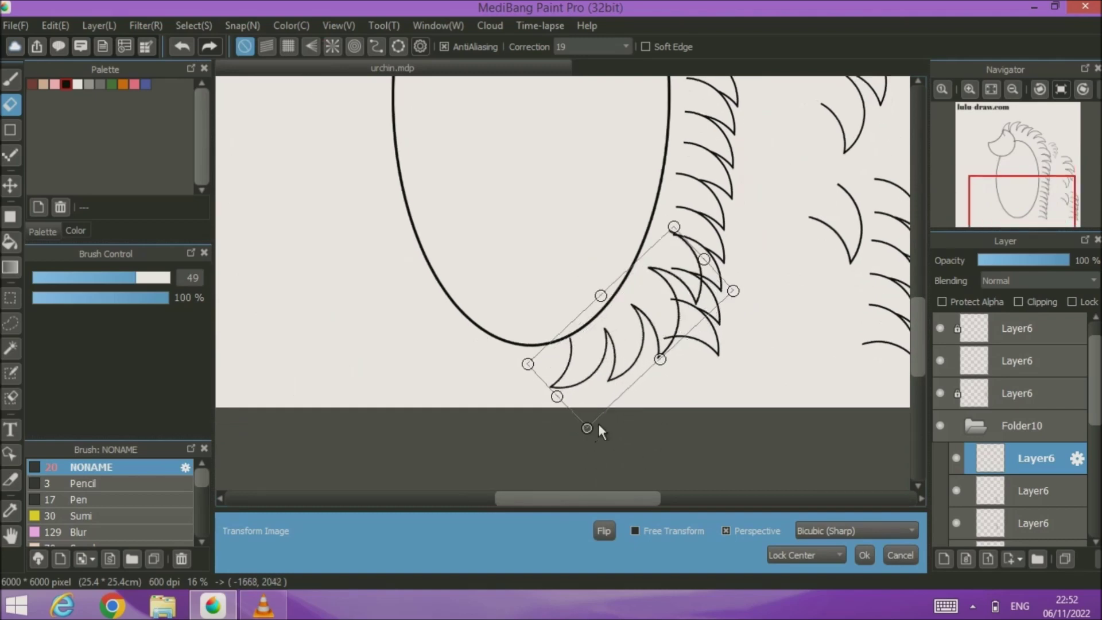
{"action": "left_click_drag", "start_coordinate": [644, 346], "coordinate": [655, 343]}
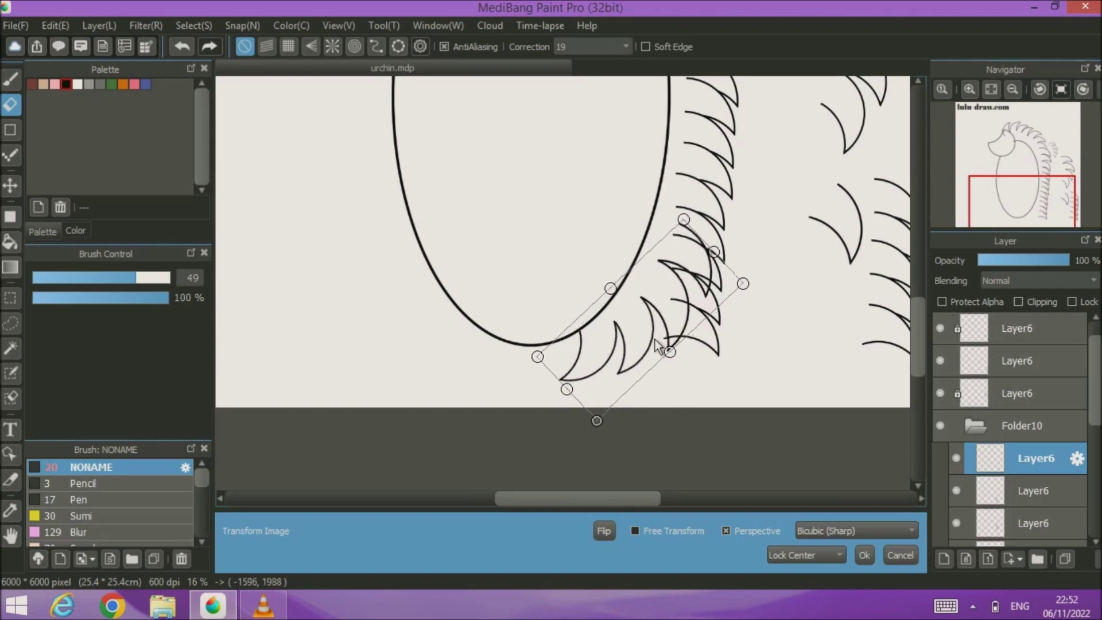
{"action": "left_click", "coordinate": [864, 555]}
- Lower the opacity of the lowest vertical spike row's layer to 53% beneath the curved row at the body's lower right
{"action": "scroll", "coordinate": [658, 352], "scroll_direction": "up", "scroll_amount": 2}
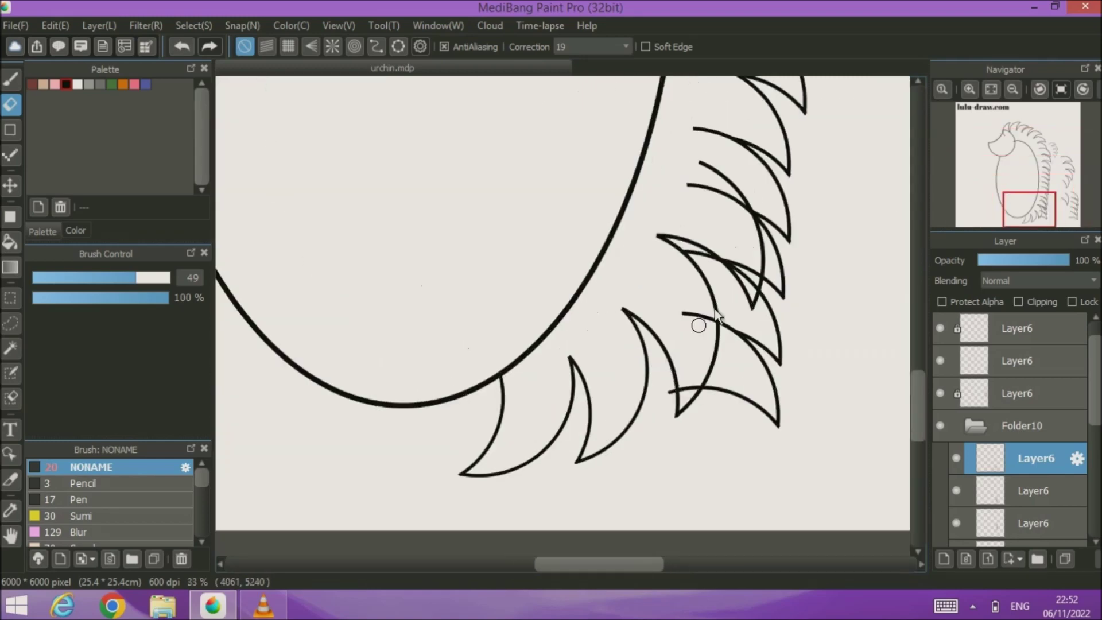
{"action": "scroll", "coordinate": [714, 320], "scroll_direction": "right", "scroll_amount": 3}
{"action": "left_click", "coordinate": [1037, 491]}
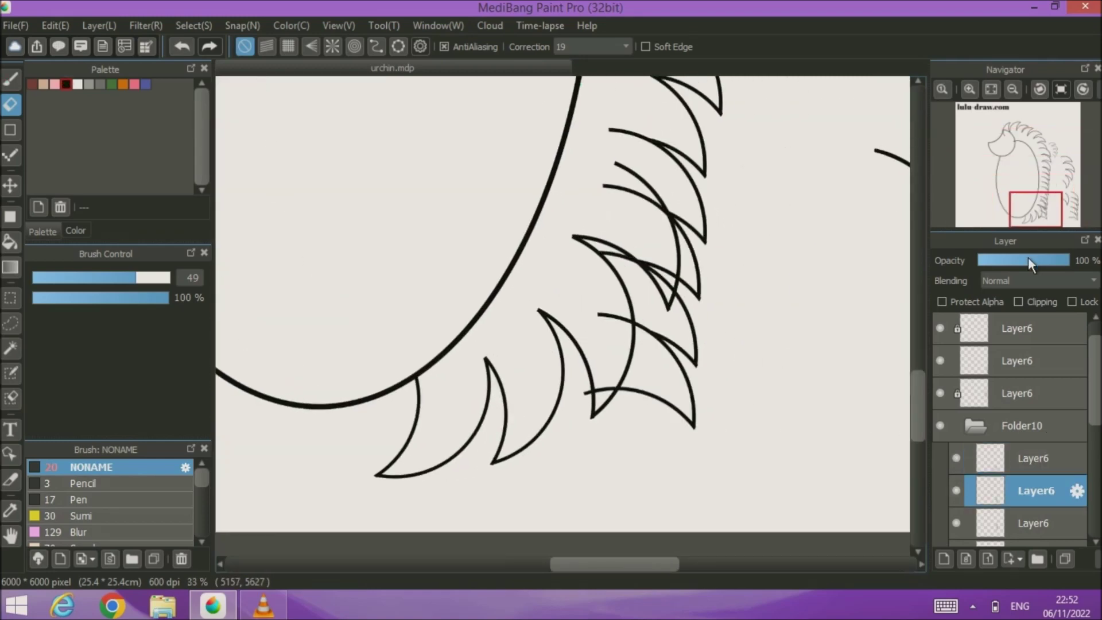
{"action": "left_click", "coordinate": [1028, 260]}
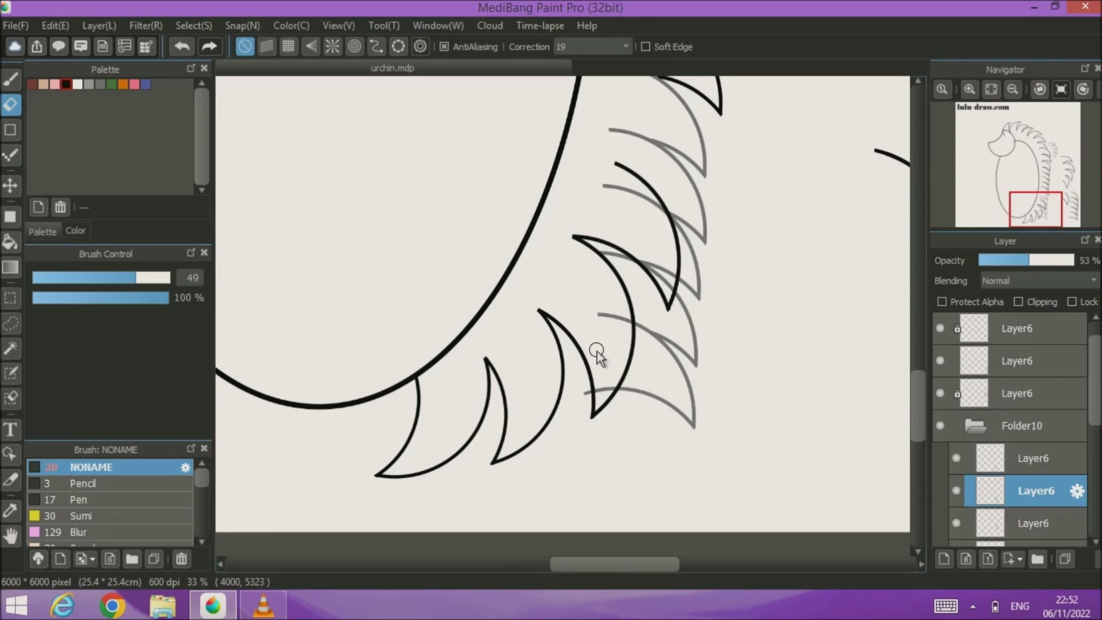
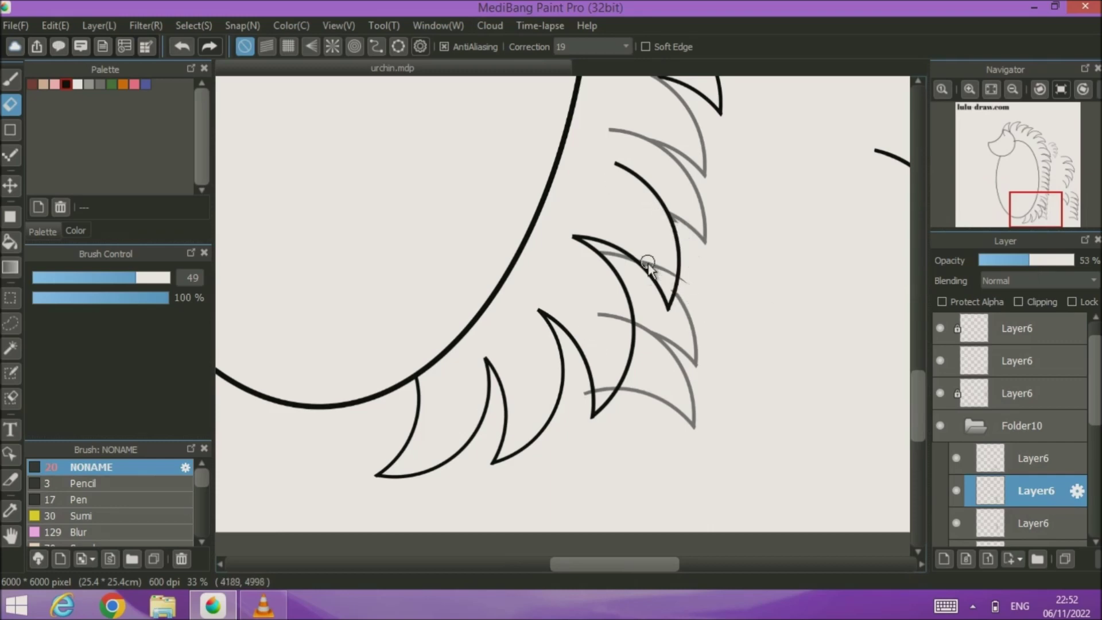
- Erase the vertical row's surplus spikes and lines where they overlap the new curved row, and restore the layer's opacity to 100%
{"action": "scroll", "coordinate": [648, 261], "scroll_direction": "up", "scroll_amount": 5}
{"action": "left_click_drag", "start_coordinate": [646, 310], "coordinate": [616, 289]}
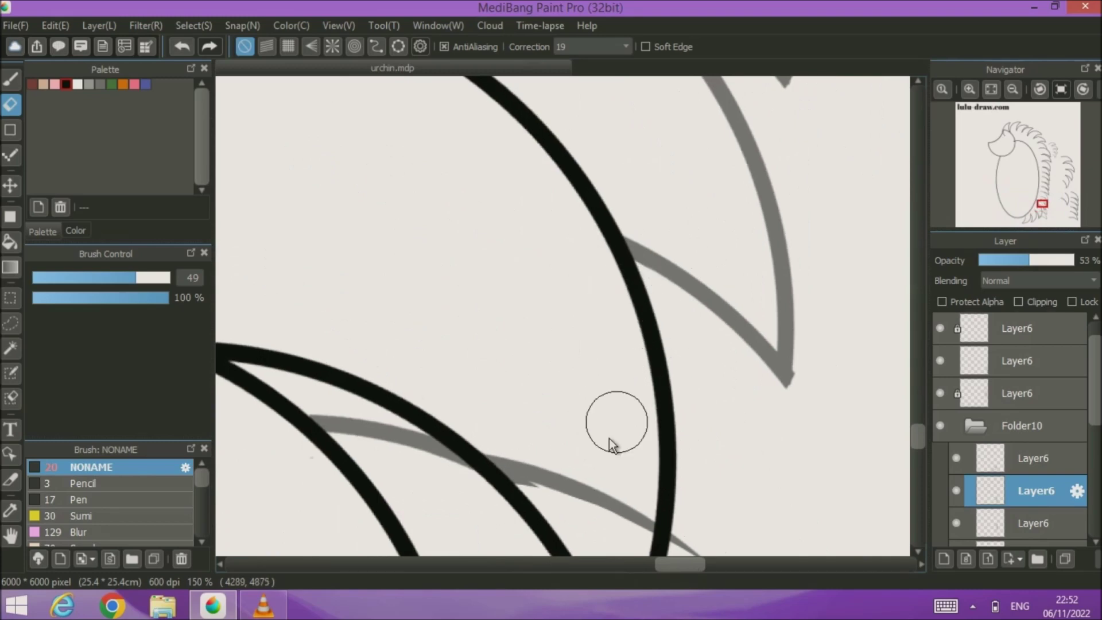
{"action": "left_click_drag", "start_coordinate": [615, 425], "coordinate": [639, 193]}
{"action": "mouse_move", "coordinate": [721, 323]}
{"action": "left_mouse_down"}
{"action": "mouse_move", "coordinate": [497, 233]}
{"action": "mouse_move", "coordinate": [316, 190]}
{"action": "left_mouse_up"}
{"action": "left_click_drag", "start_coordinate": [647, 364], "coordinate": [774, 536]}
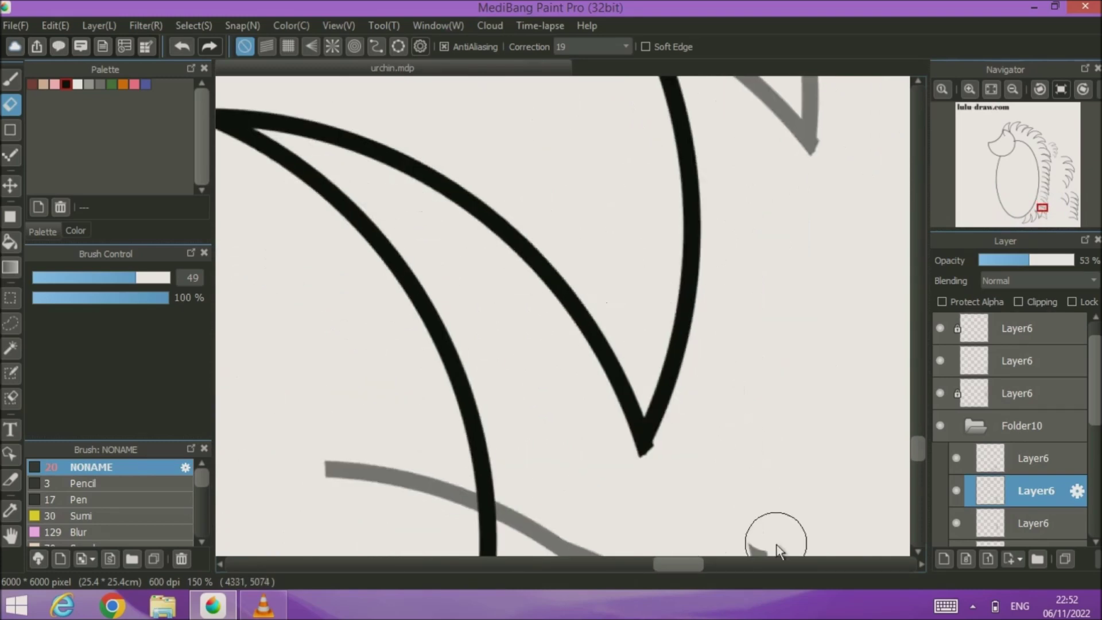
{"action": "scroll", "coordinate": [715, 172], "scroll_direction": "down", "scroll_amount": 3}
{"action": "mouse_move", "coordinate": [736, 213]}
{"action": "left_mouse_down"}
{"action": "mouse_move", "coordinate": [733, 278]}
{"action": "mouse_move", "coordinate": [615, 197]}
{"action": "mouse_move", "coordinate": [759, 392]}
{"action": "mouse_move", "coordinate": [737, 415]}
{"action": "mouse_move", "coordinate": [715, 381]}
{"action": "mouse_move", "coordinate": [508, 348]}
{"action": "left_mouse_up"}
{"action": "left_click_drag", "start_coordinate": [698, 374], "coordinate": [657, 345]}
{"action": "left_click_drag", "start_coordinate": [1025, 261], "coordinate": [1092, 257]}
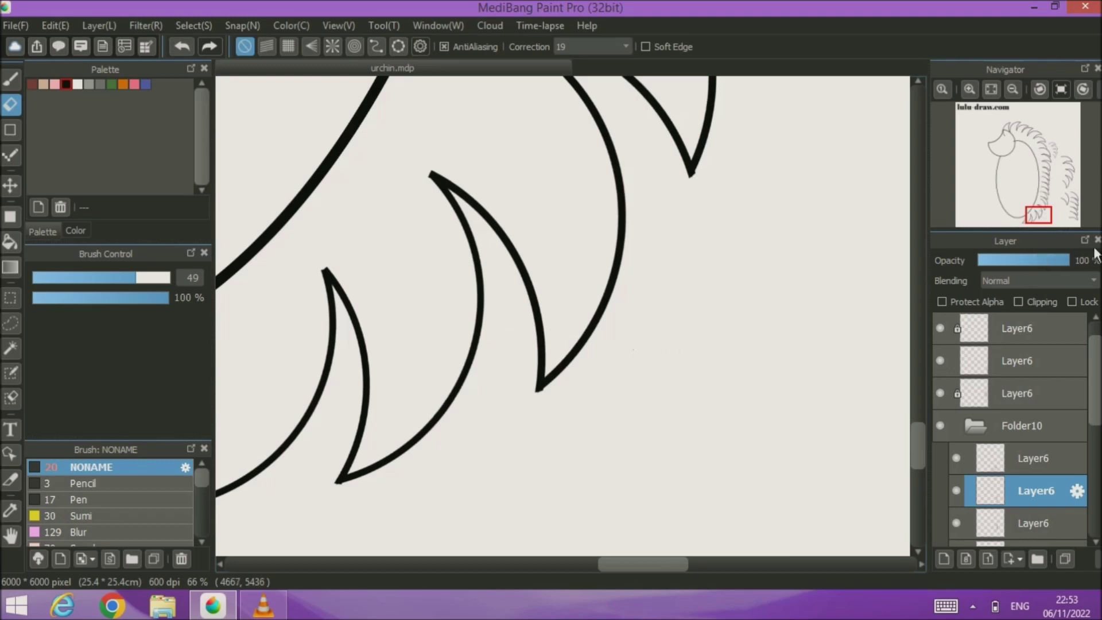
- Fit the whole drawing in view and hide the three Layer6 layers above Folder10 holding the large spare spikes
{"action": "left_click", "coordinate": [993, 95]}
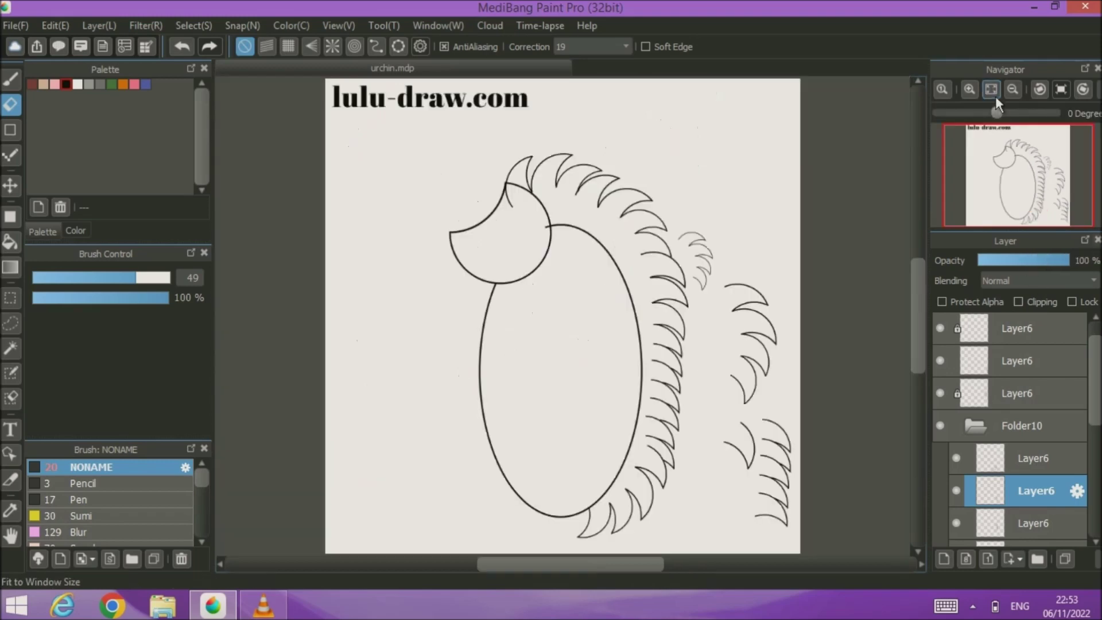
{"action": "left_click", "coordinate": [940, 328]}
{"action": "left_click", "coordinate": [939, 361]}
{"action": "left_click", "coordinate": [940, 393]}
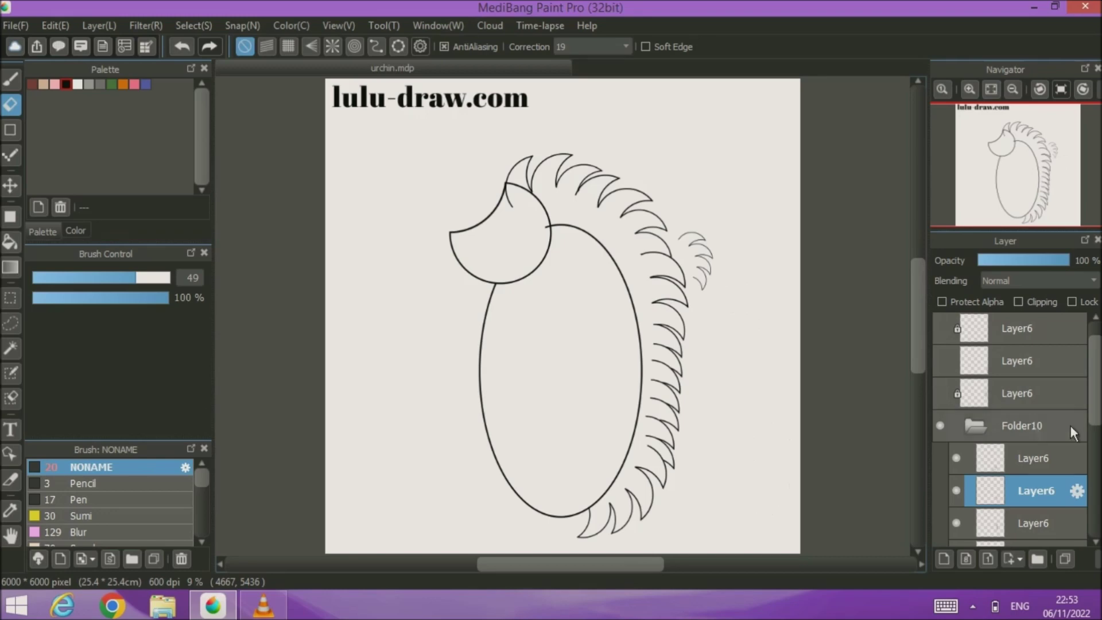
- Check which spikes sit on each Folder10 layer and what Layer4 holds by toggling their visibility off and on
{"action": "scroll", "coordinate": [1070, 425], "scroll_direction": "down", "scroll_amount": 4}
{"action": "left_click", "coordinate": [957, 511]}
{"action": "left_click", "coordinate": [957, 511]}
{"action": "left_click", "coordinate": [957, 480]}
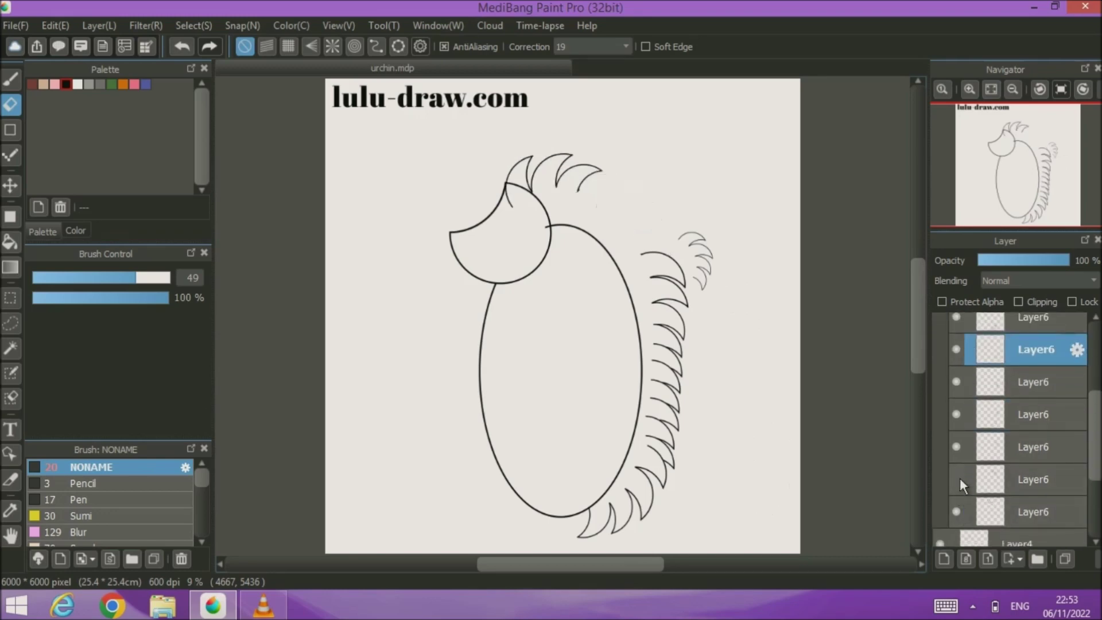
{"action": "left_click", "coordinate": [957, 445]}
{"action": "left_click", "coordinate": [957, 446]}
{"action": "left_click", "coordinate": [956, 382]}
{"action": "left_click", "coordinate": [955, 382]}
{"action": "left_click", "coordinate": [954, 343]}
{"action": "left_click", "coordinate": [954, 343]}
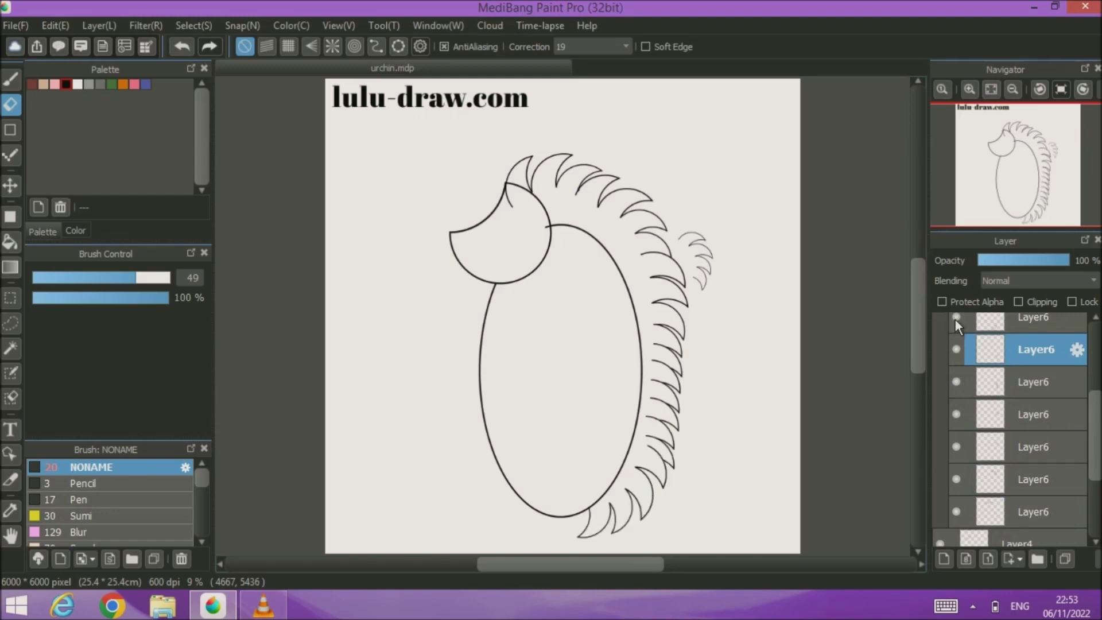
{"action": "scroll", "coordinate": [1076, 445], "scroll_direction": "down", "scroll_amount": 2}
{"action": "left_click", "coordinate": [941, 474]}
{"action": "left_click", "coordinate": [940, 473]}
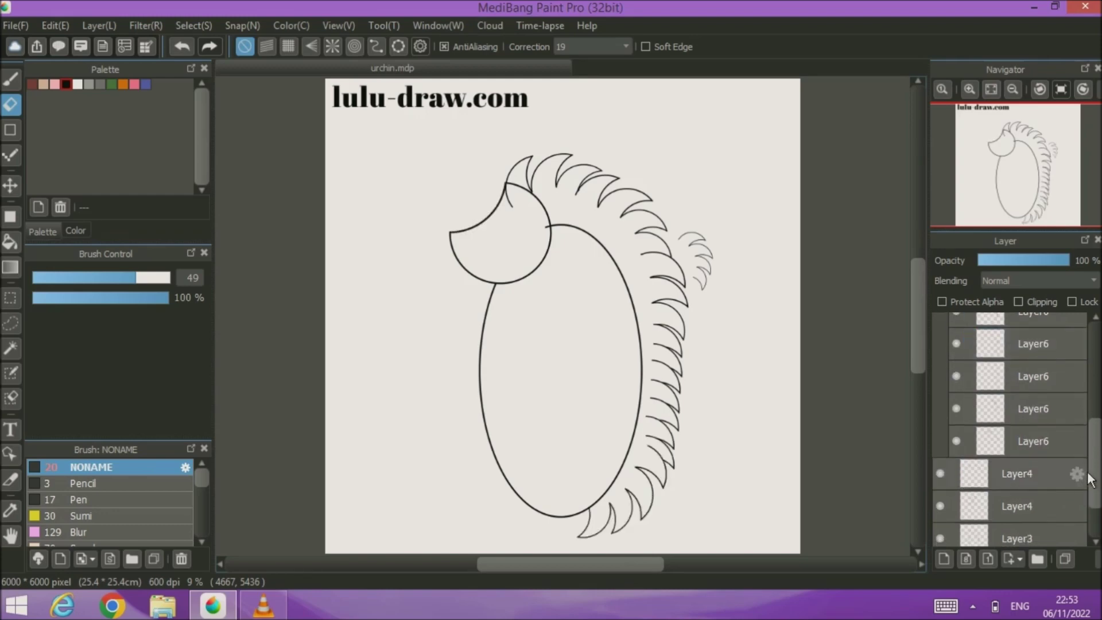
- Hide the remaining small spare spike row beside the body and add a new layer folder for the spare spikes
{"action": "scroll", "coordinate": [941, 402], "scroll_direction": "up", "scroll_amount": 5}
{"action": "left_click", "coordinate": [935, 325]}
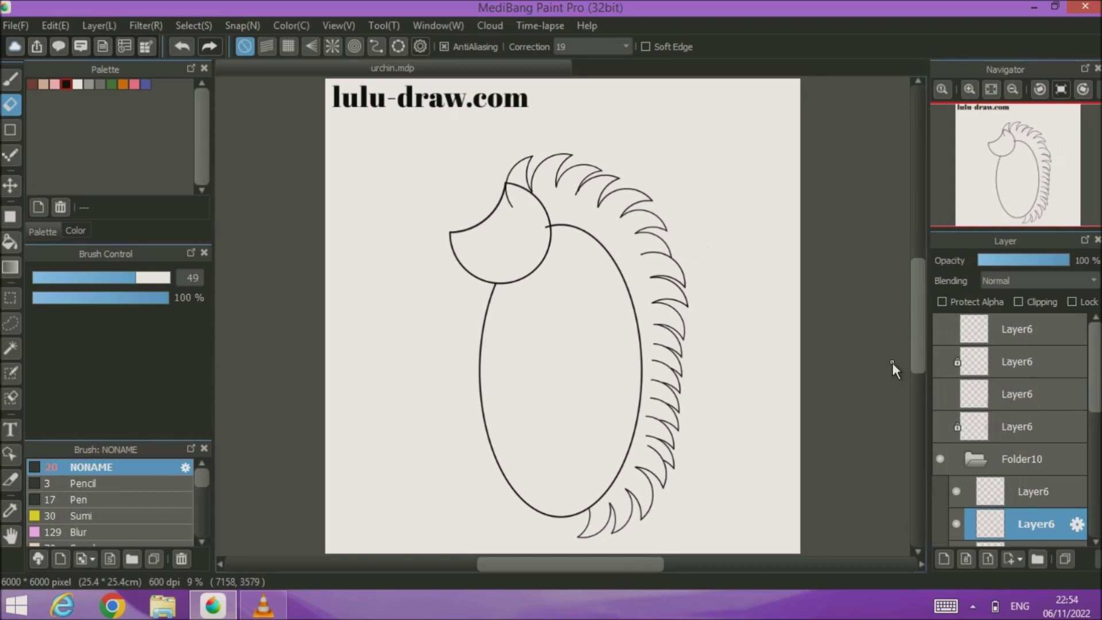
{"action": "left_click", "coordinate": [1052, 426]}
{"action": "left_click", "coordinate": [1044, 563]}
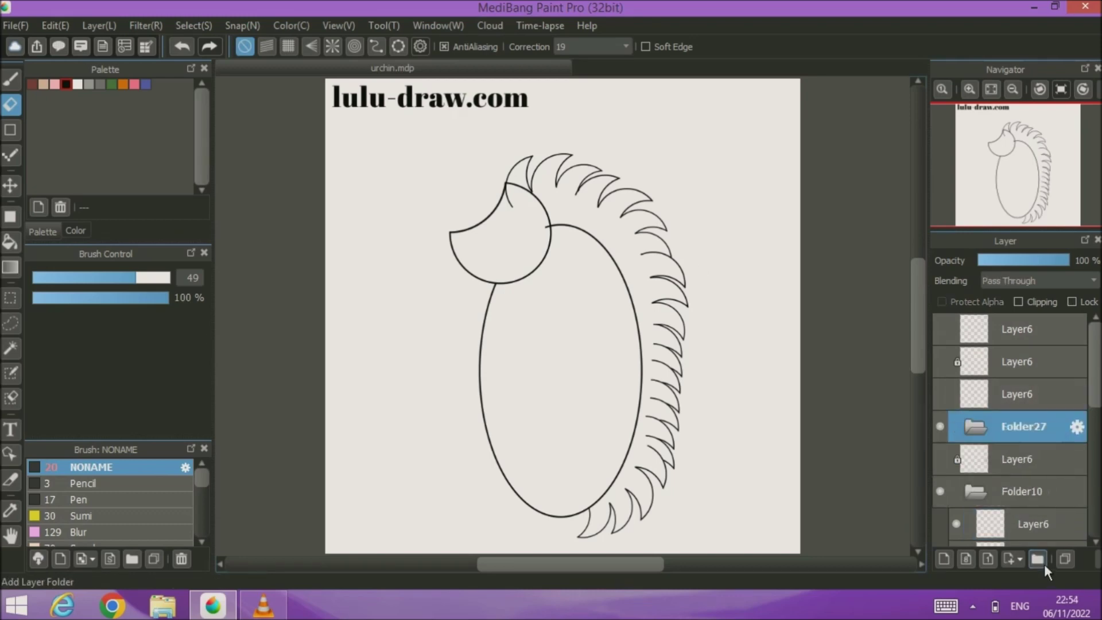
- Move the four spare spike layers into the new folder, collapse it and hide it
{"action": "left_click_drag", "start_coordinate": [1014, 460], "coordinate": [981, 453]}
{"action": "left_click", "coordinate": [1004, 329]}
{"action": "left_click", "coordinate": [1029, 392], "text": "shift"}
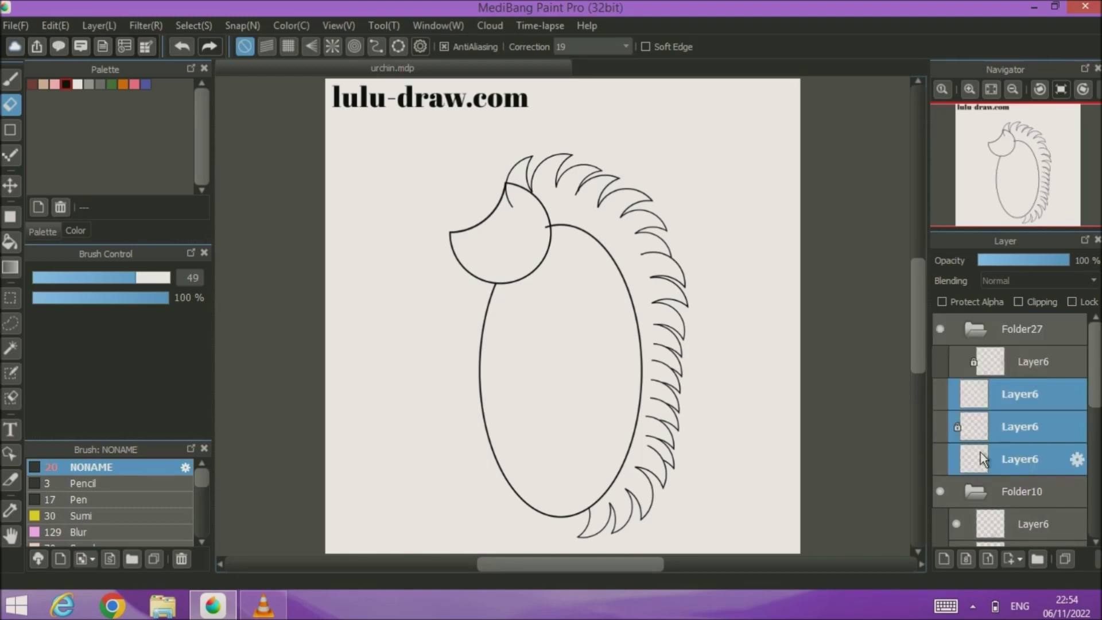
{"action": "left_click", "coordinate": [976, 331]}
- Add another layer folder, move it out of Folder10 to just above it, and create a new color layer inside it
{"action": "left_click", "coordinate": [1017, 363]}
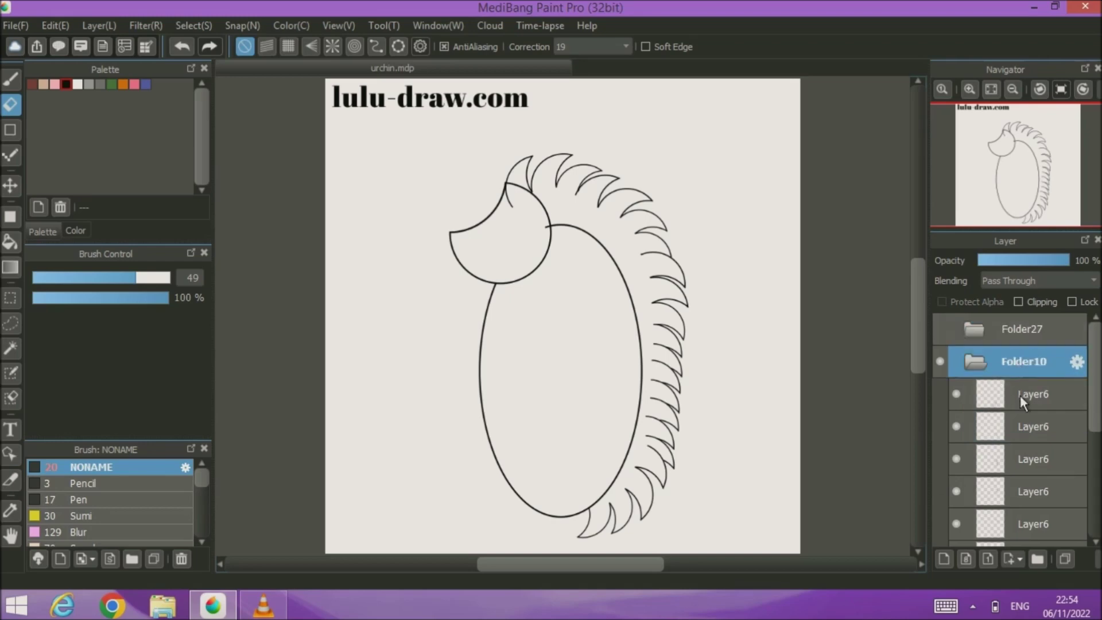
{"action": "left_click", "coordinate": [1039, 559]}
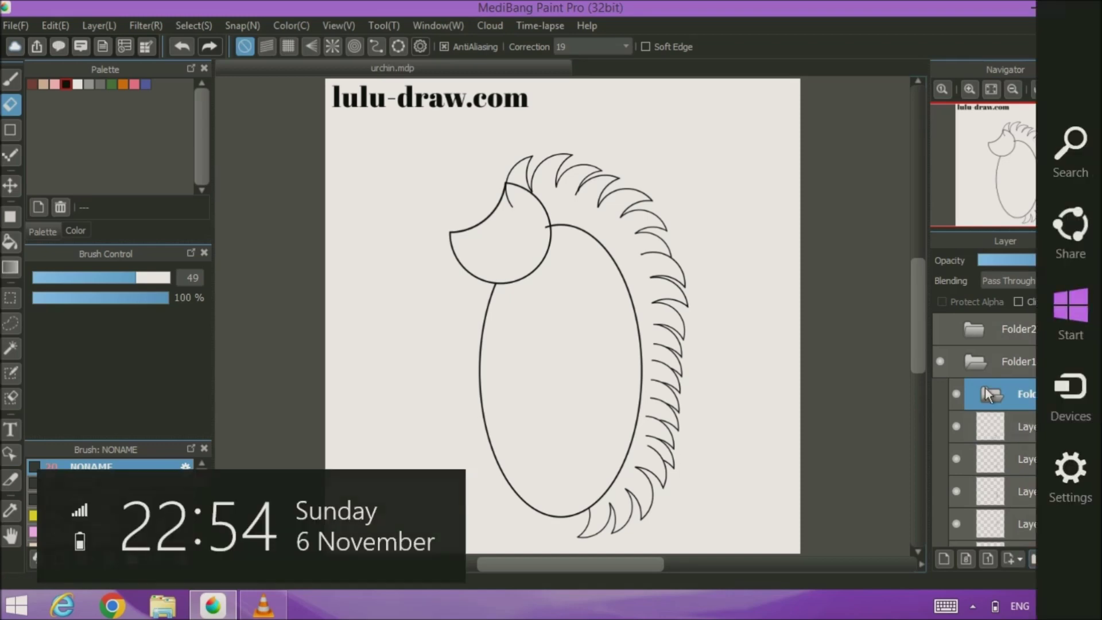
{"action": "left_click_drag", "start_coordinate": [1024, 397], "coordinate": [1016, 349]}
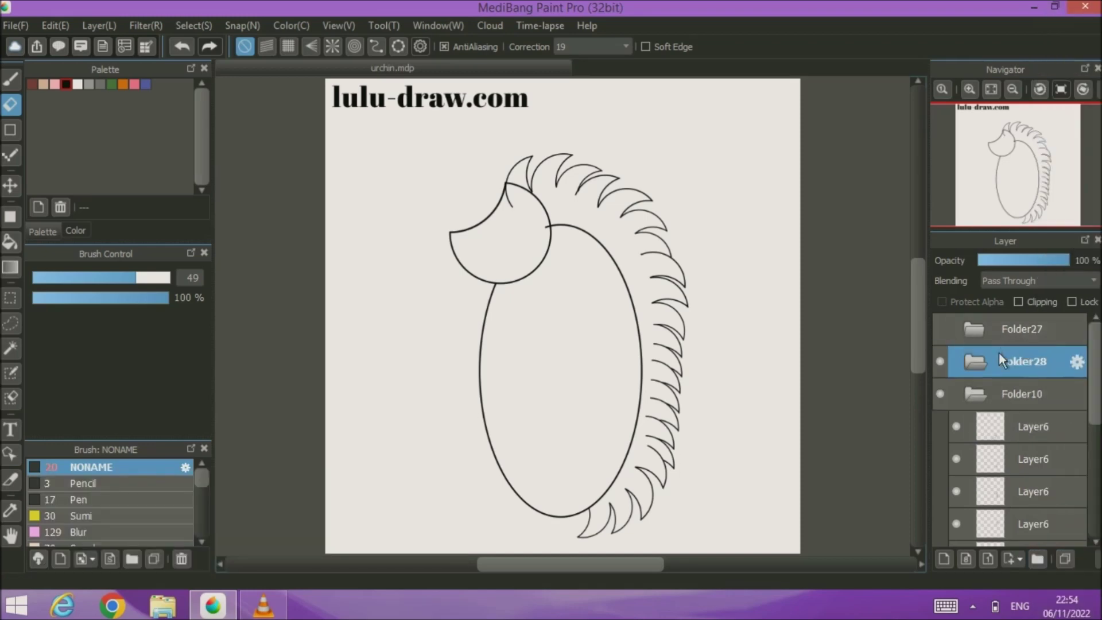
{"action": "left_click", "coordinate": [944, 560]}
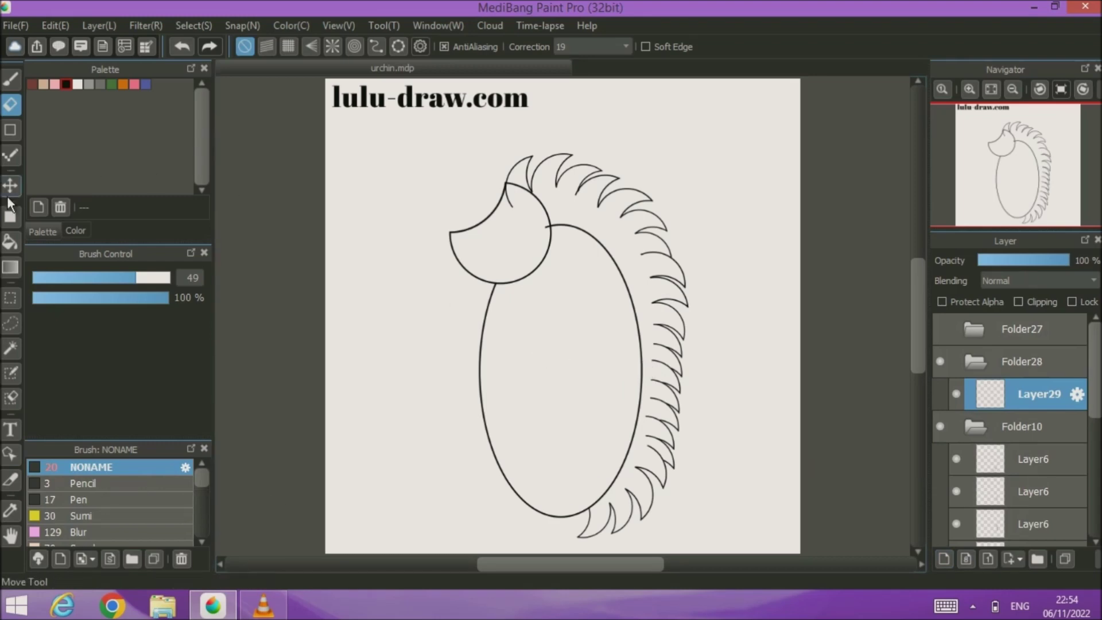
- Draw a small upright filled tan rectangle with 100% rounded corners on the empty canvas beside the head
{"action": "left_click", "coordinate": [12, 216]}
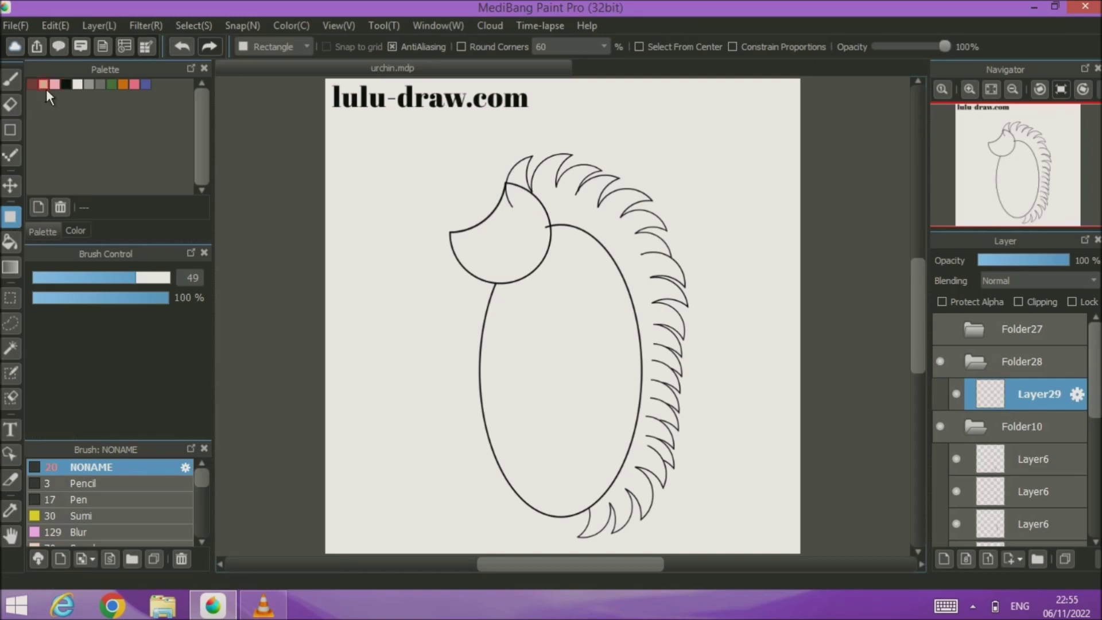
{"action": "left_click", "coordinate": [604, 47]}
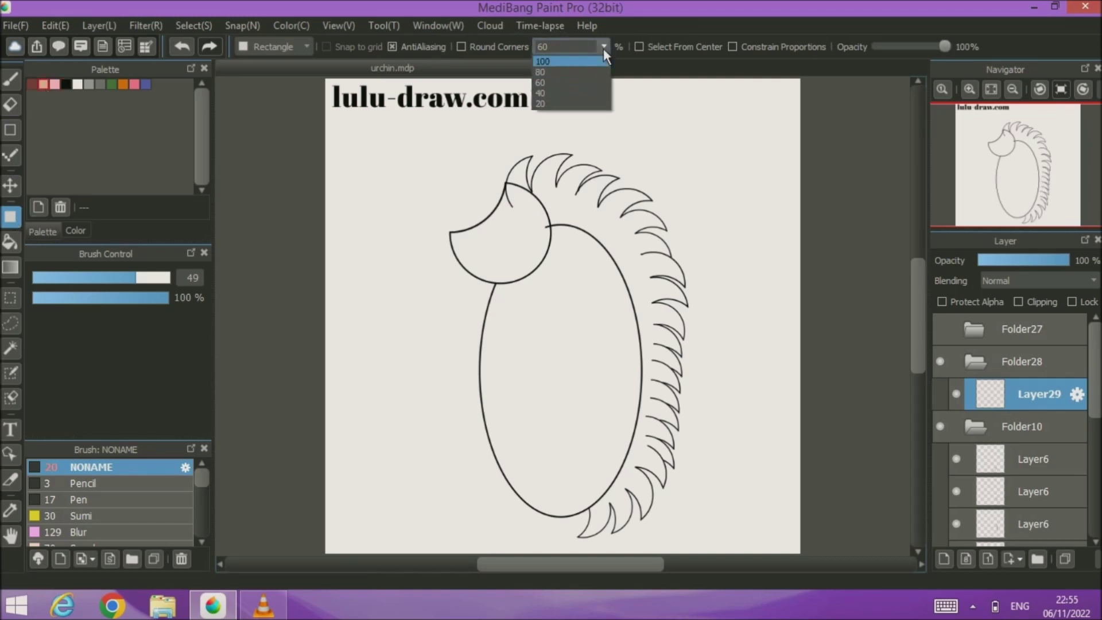
{"action": "left_click", "coordinate": [577, 56]}
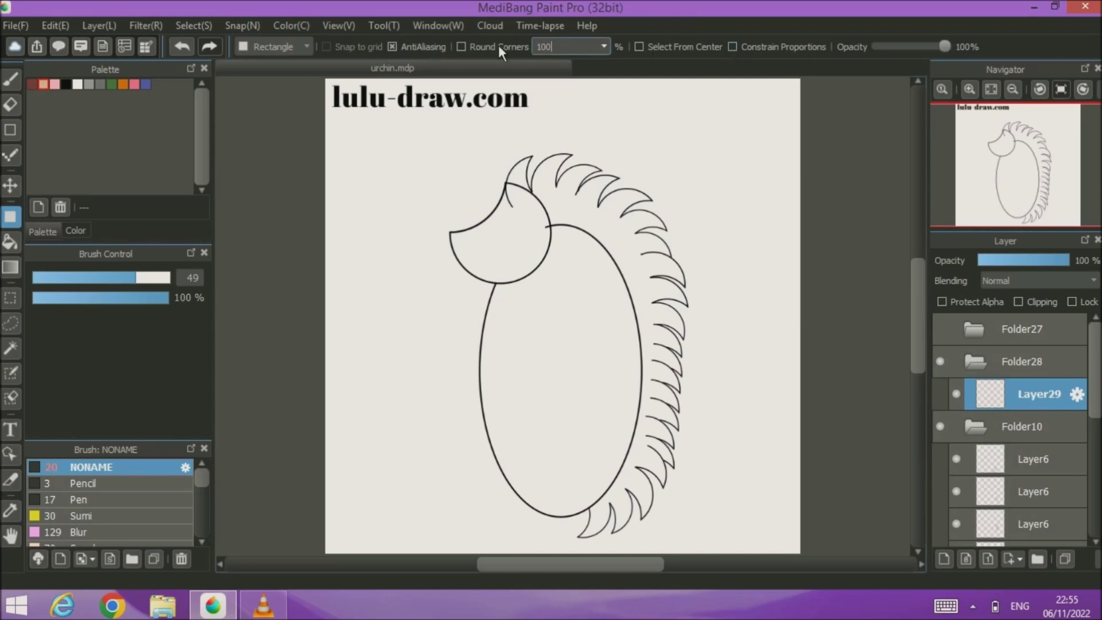
{"action": "left_click_drag", "start_coordinate": [399, 205], "coordinate": [370, 275]}
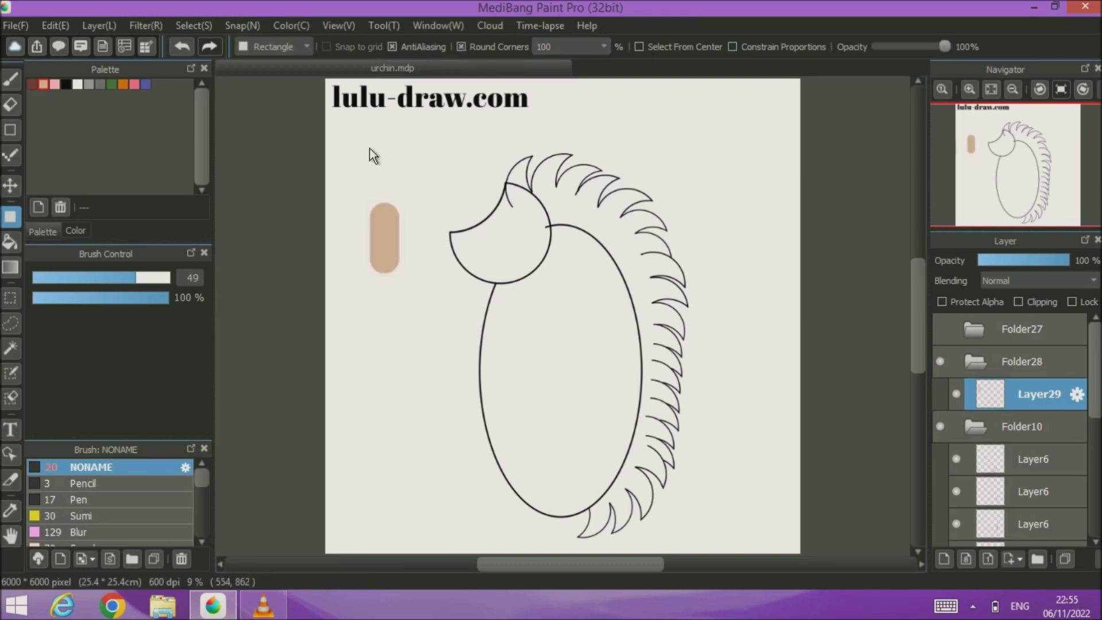
- Select the tan pill shape with the Magic Wand, draw a black 10 px selection border outside it, and deselect
{"action": "left_click", "coordinate": [11, 347]}
{"action": "left_click", "coordinate": [385, 241]}
{"action": "left_click", "coordinate": [66, 85]}
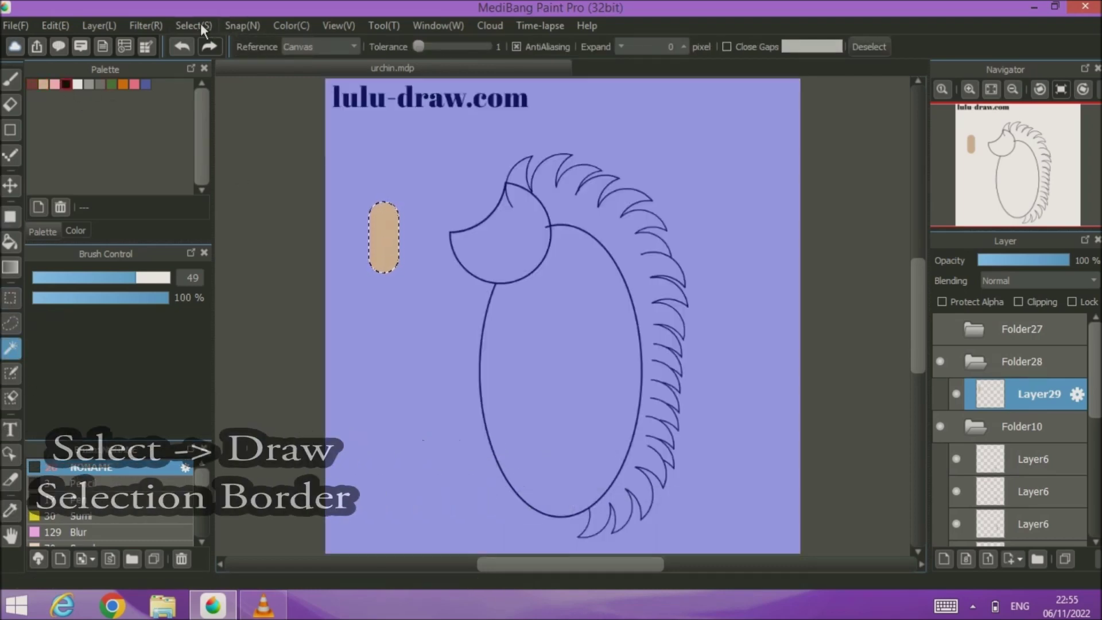
{"action": "left_click", "coordinate": [193, 26]}
{"action": "left_click", "coordinate": [218, 264]}
{"action": "type", "text": "10"}
{"action": "left_click", "coordinate": [506, 295]}
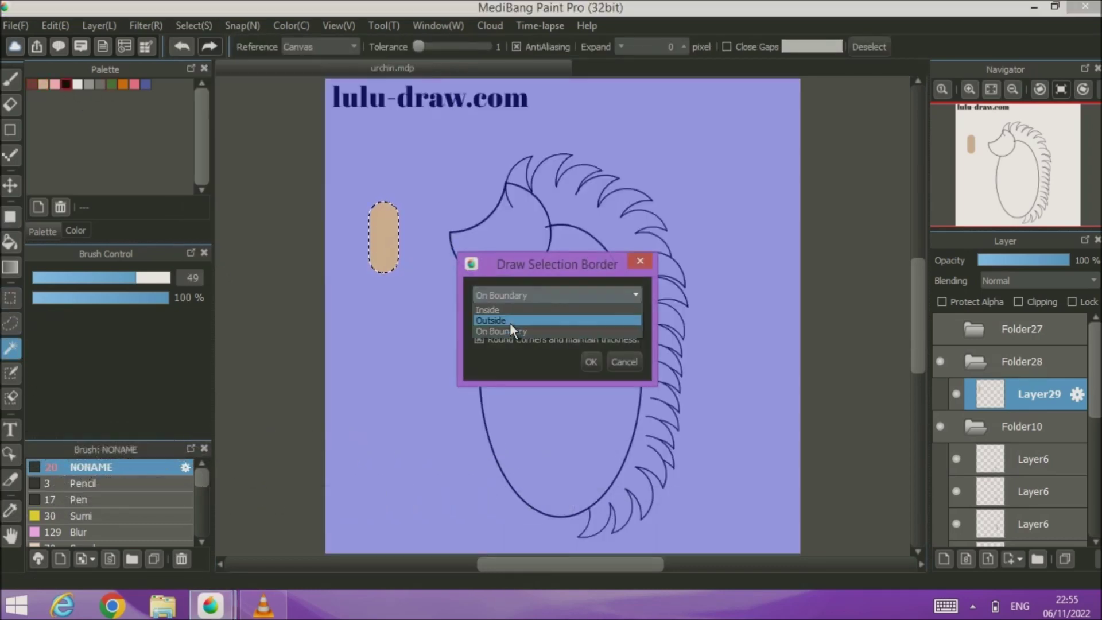
{"action": "left_click", "coordinate": [510, 321]}
{"action": "left_click", "coordinate": [588, 361]}
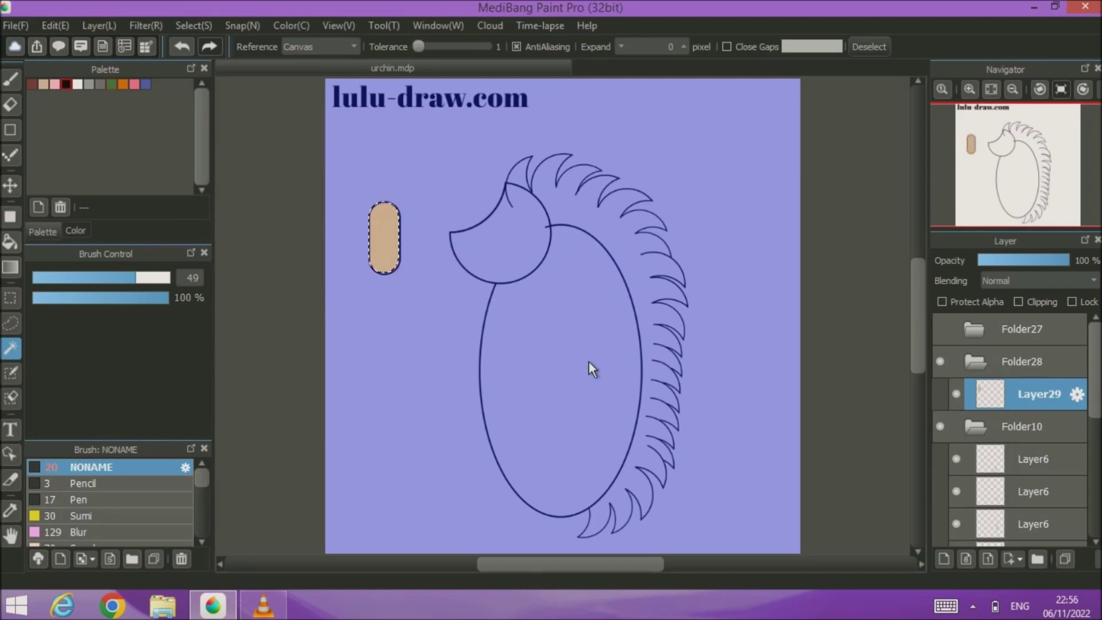
{"action": "key", "text": "ctrl+d"}
- Delete the pill shape's upper rounded end with a rectangular selection across it, and deselect
{"action": "left_click", "coordinate": [10, 297]}
{"action": "left_click_drag", "start_coordinate": [426, 182], "coordinate": [336, 225]}
{"action": "left_click", "coordinate": [9, 103]}
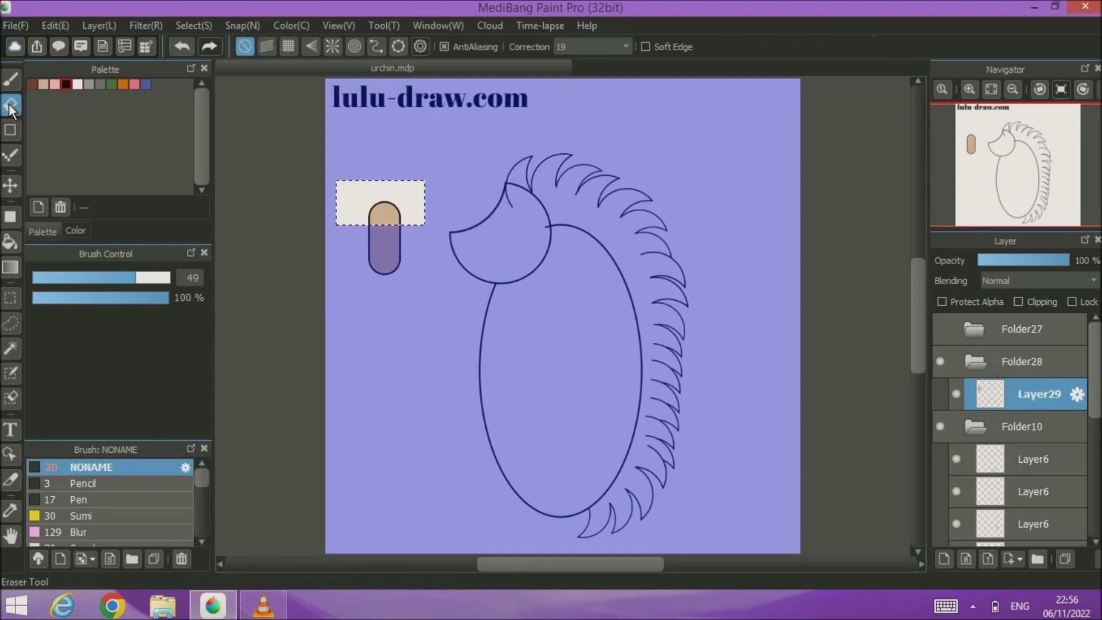
{"action": "left_click", "coordinate": [55, 25]}
{"action": "left_click", "coordinate": [87, 91]}
{"action": "left_click", "coordinate": [10, 297]}
{"action": "left_click", "coordinate": [849, 47]}
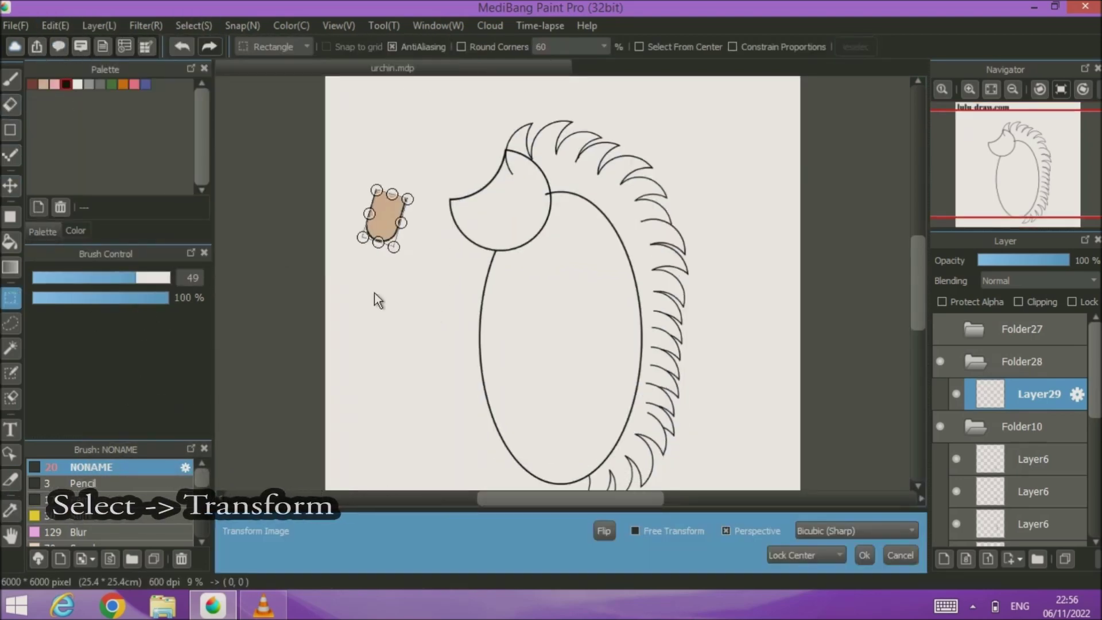
- Try rotating the tan limb shape and moving it onto the body with Transform
{"action": "left_click_drag", "start_coordinate": [375, 292], "coordinate": [349, 252]}
{"action": "left_click_drag", "start_coordinate": [387, 210], "coordinate": [535, 322]}
{"action": "left_click", "coordinate": [865, 555]}
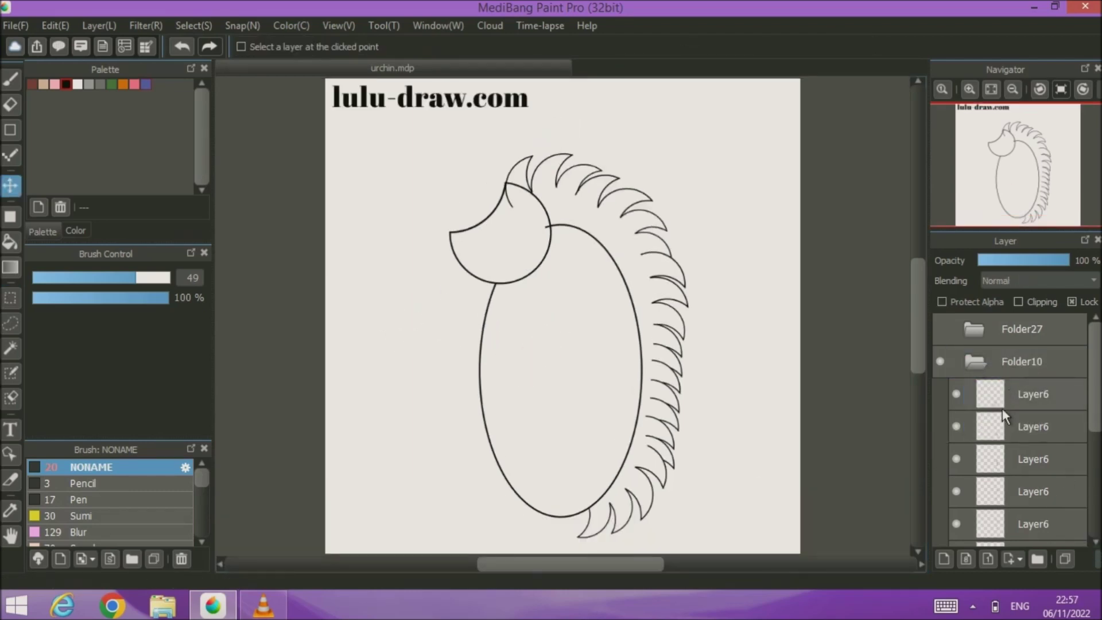
- Create a new folder directly below Folder27 and add an empty layer inside it
{"action": "left_click", "coordinate": [1011, 333]}
{"action": "left_click", "coordinate": [1037, 558]}
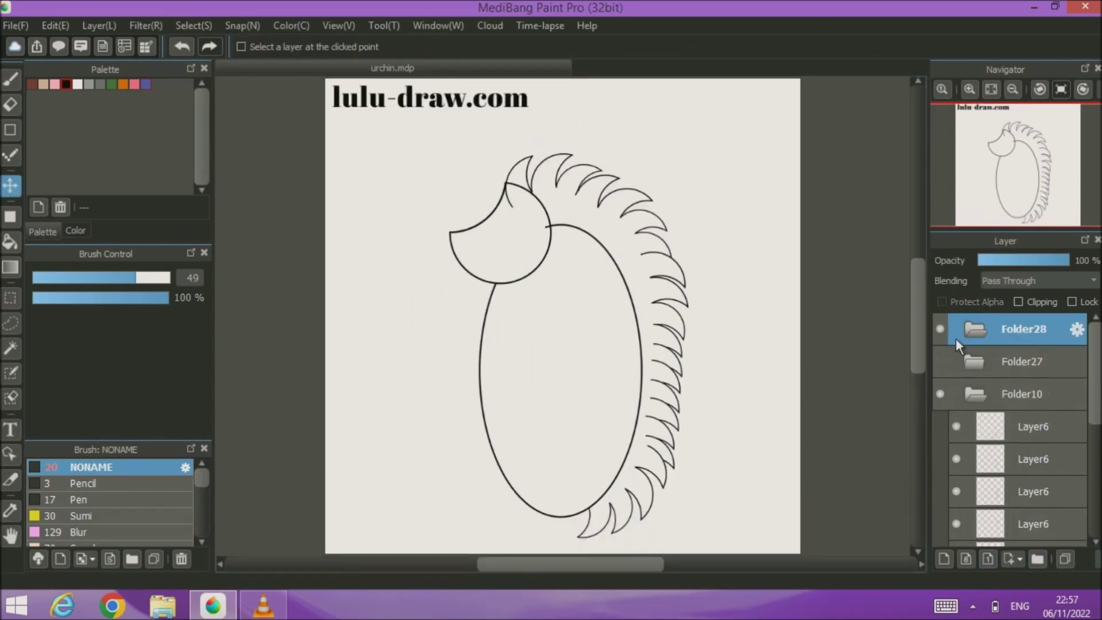
{"action": "left_click_drag", "start_coordinate": [1016, 333], "coordinate": [1016, 367]}
{"action": "left_click", "coordinate": [943, 558]}
- Draw a tall tan rounded bar left of the body and outline it with a 20-pixel outside selection border with round corners
{"action": "left_click", "coordinate": [13, 216]}
{"action": "left_click_drag", "start_coordinate": [429, 243], "coordinate": [396, 345]}
{"action": "left_click", "coordinate": [10, 349]}
{"action": "left_click", "coordinate": [425, 291]}
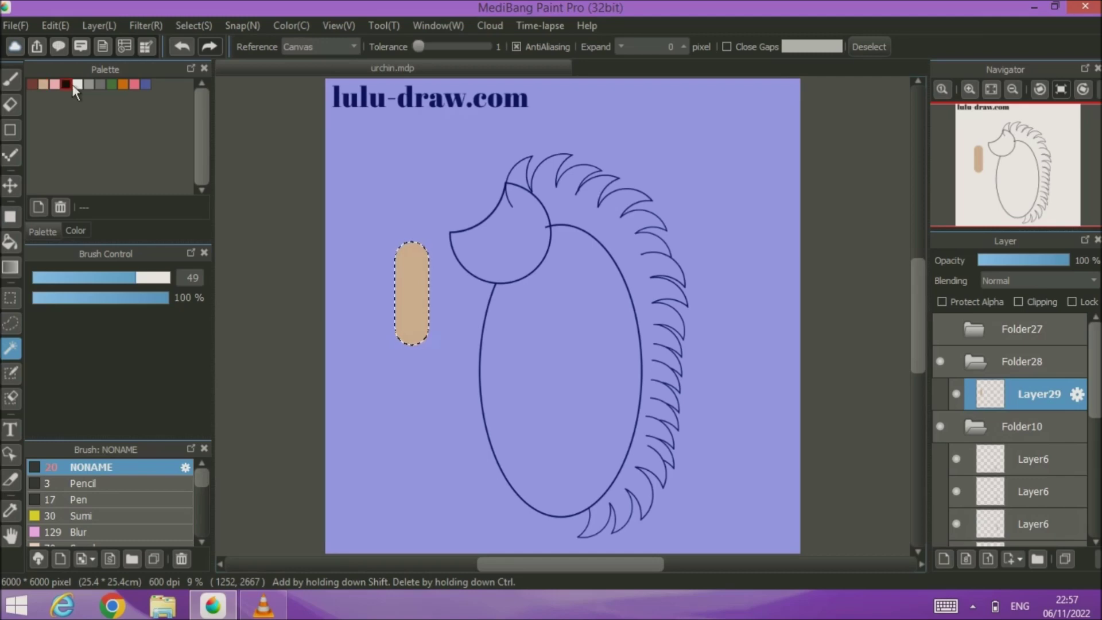
{"action": "left_click", "coordinate": [192, 25]}
{"action": "left_click", "coordinate": [224, 269]}
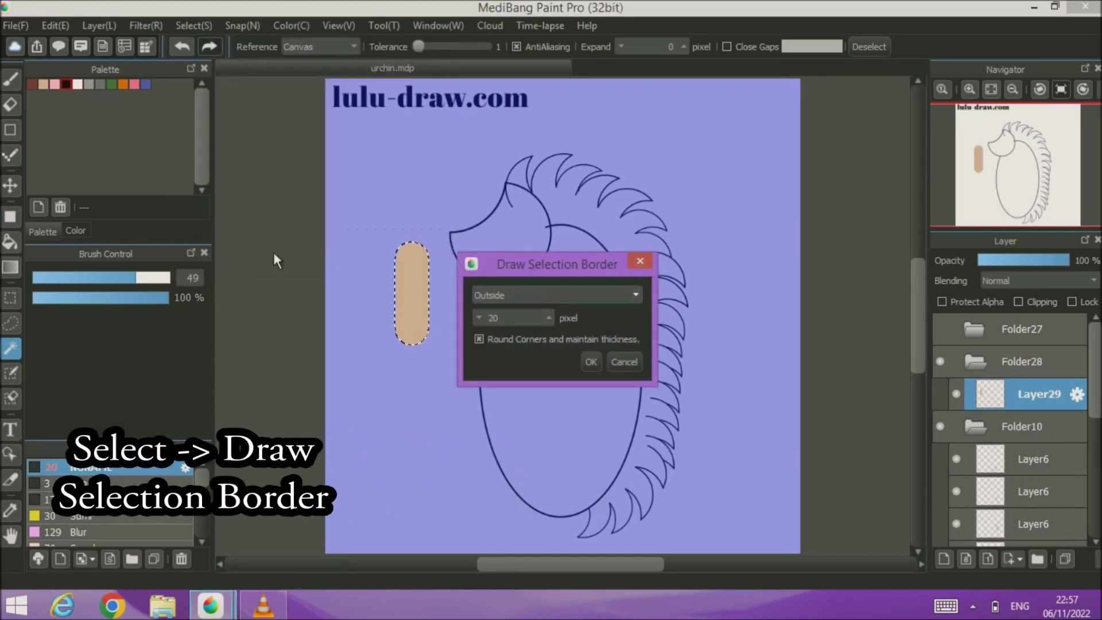
{"action": "left_click", "coordinate": [596, 359]}
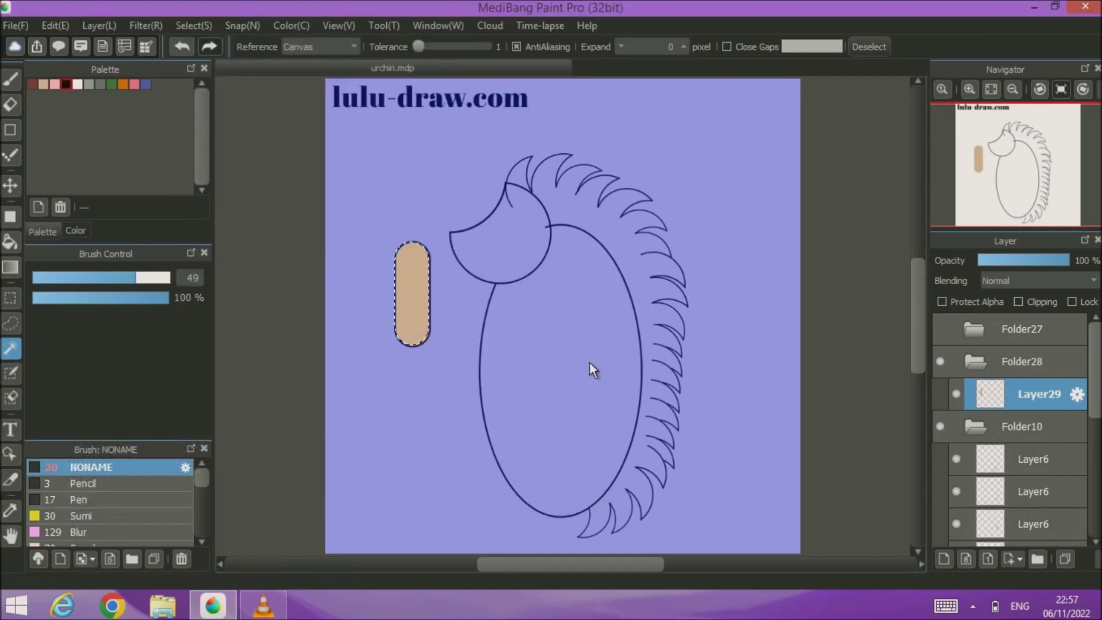
{"action": "left_click", "coordinate": [861, 46]}
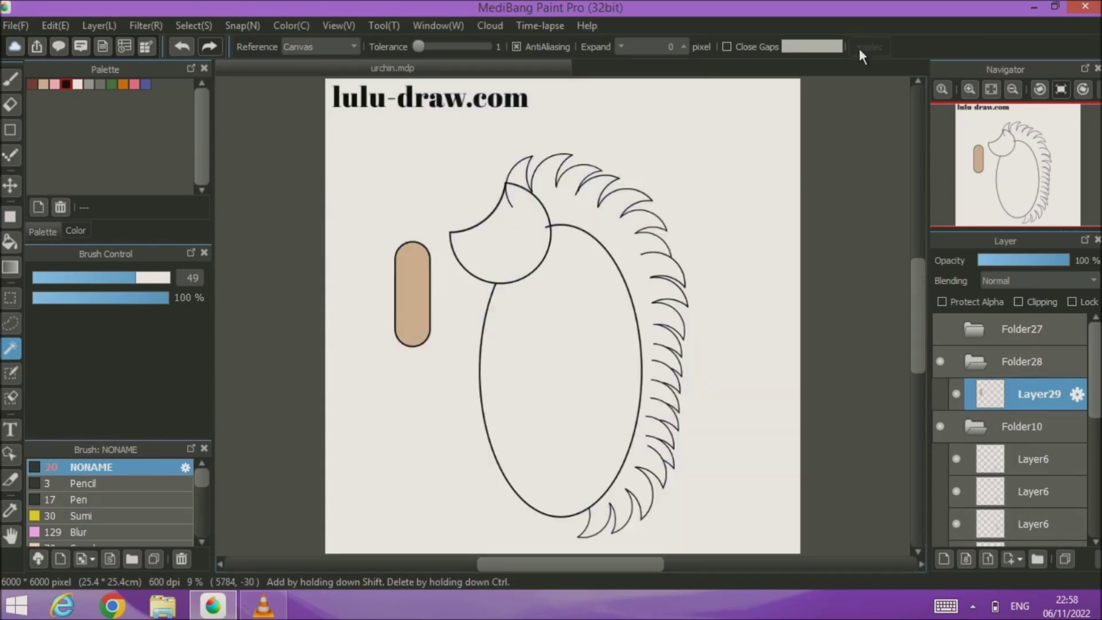
- Cut away the rounded upper end of the tan bar with a rectangular selection and clear the selection
{"action": "left_click", "coordinate": [10, 298]}
{"action": "mouse_move", "coordinate": [372, 225]}
{"action": "left_mouse_down"}
{"action": "mouse_move", "coordinate": [419, 237]}
{"action": "mouse_move", "coordinate": [443, 267]}
{"action": "left_mouse_up"}
{"action": "left_click", "coordinate": [56, 26]}
{"action": "left_click", "coordinate": [70, 91]}
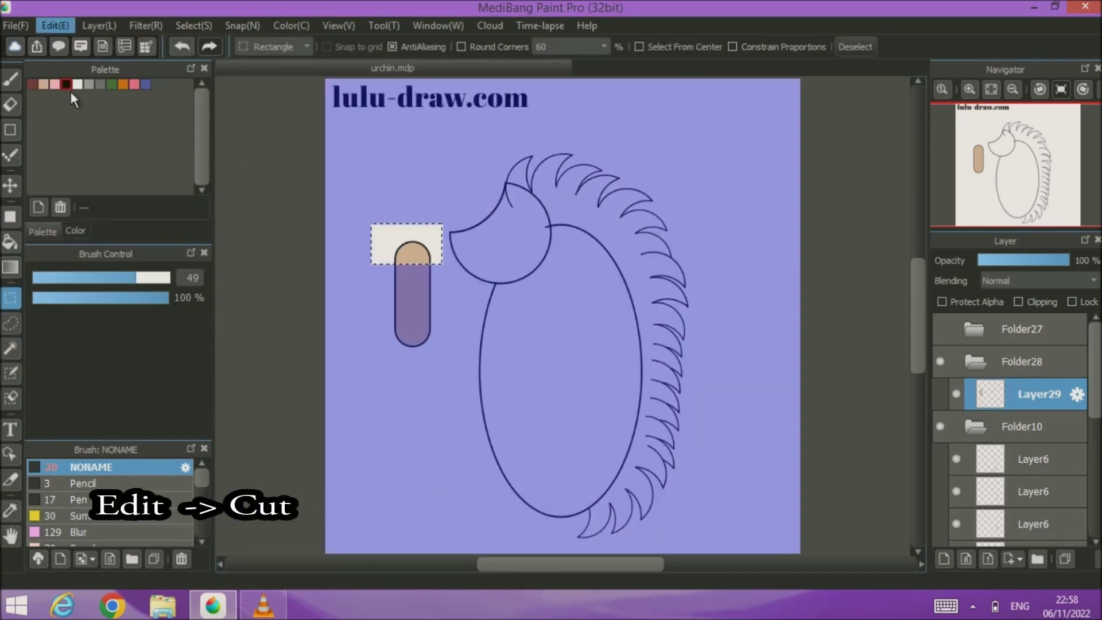
{"action": "left_click", "coordinate": [858, 45]}
- Transform the tan bar by rotating it diagonally and placing its open end over the body's left edge below the head
{"action": "left_click", "coordinate": [193, 25]}
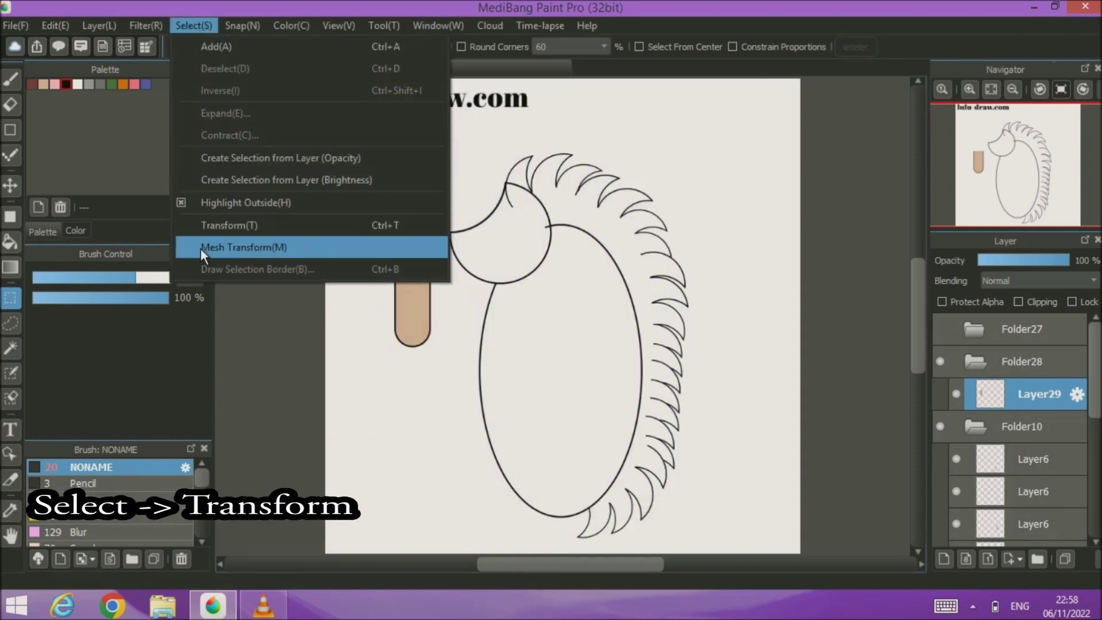
{"action": "left_click", "coordinate": [266, 233]}
{"action": "left_click_drag", "start_coordinate": [386, 328], "coordinate": [359, 299]}
{"action": "left_click_drag", "start_coordinate": [429, 270], "coordinate": [486, 300]}
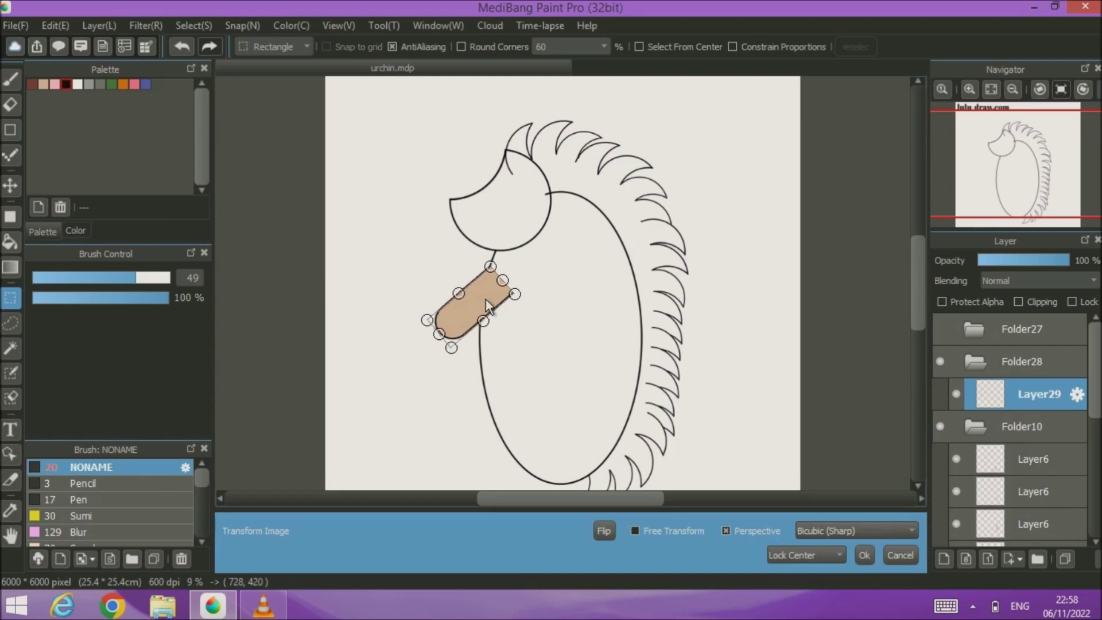
{"action": "mouse_move", "coordinate": [486, 300]}
{"action": "left_mouse_down"}
{"action": "mouse_move", "coordinate": [477, 338]}
{"action": "mouse_move", "coordinate": [483, 316]}
{"action": "left_mouse_up"}
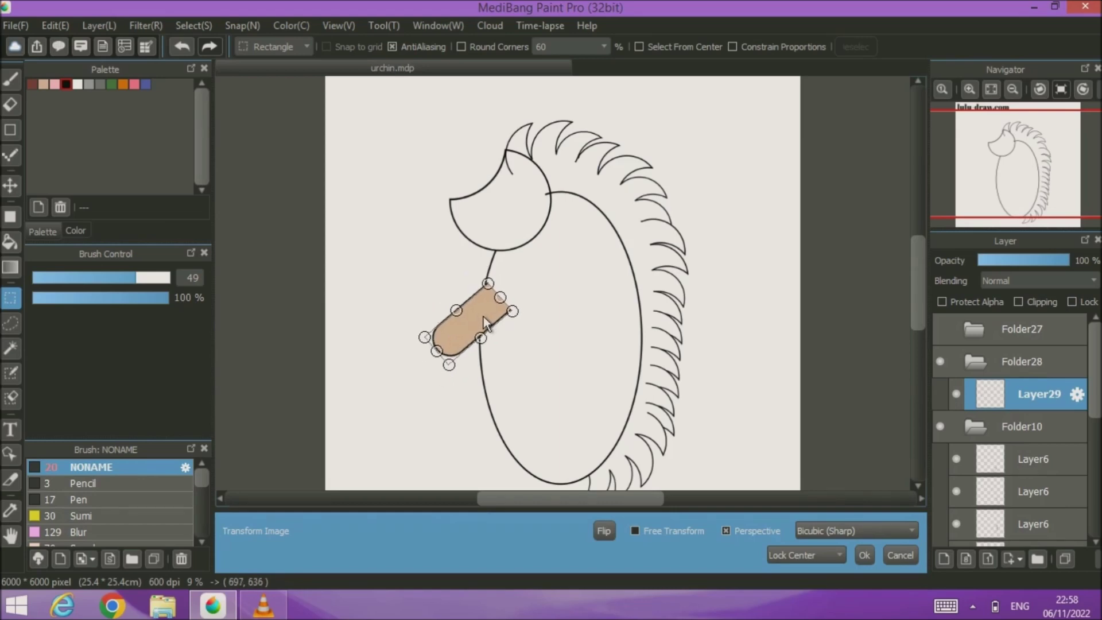
{"action": "left_click", "coordinate": [864, 554]}
- Duplicate the arm's layer and move the copy to the right onto the middle of the body
{"action": "left_click", "coordinate": [13, 185]}
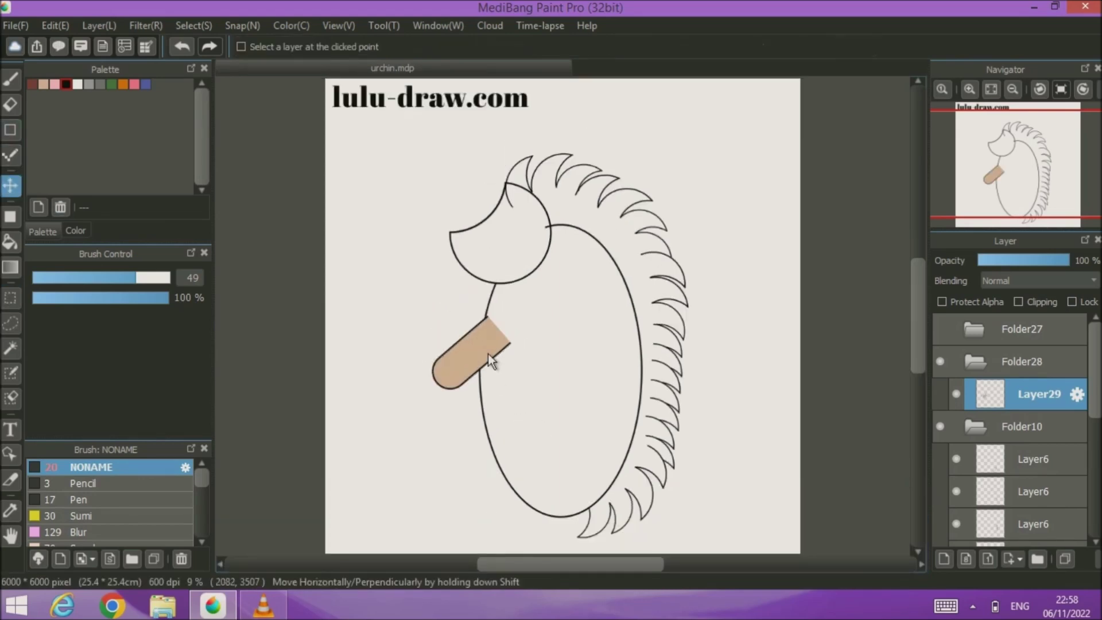
{"action": "left_click", "coordinate": [1059, 560]}
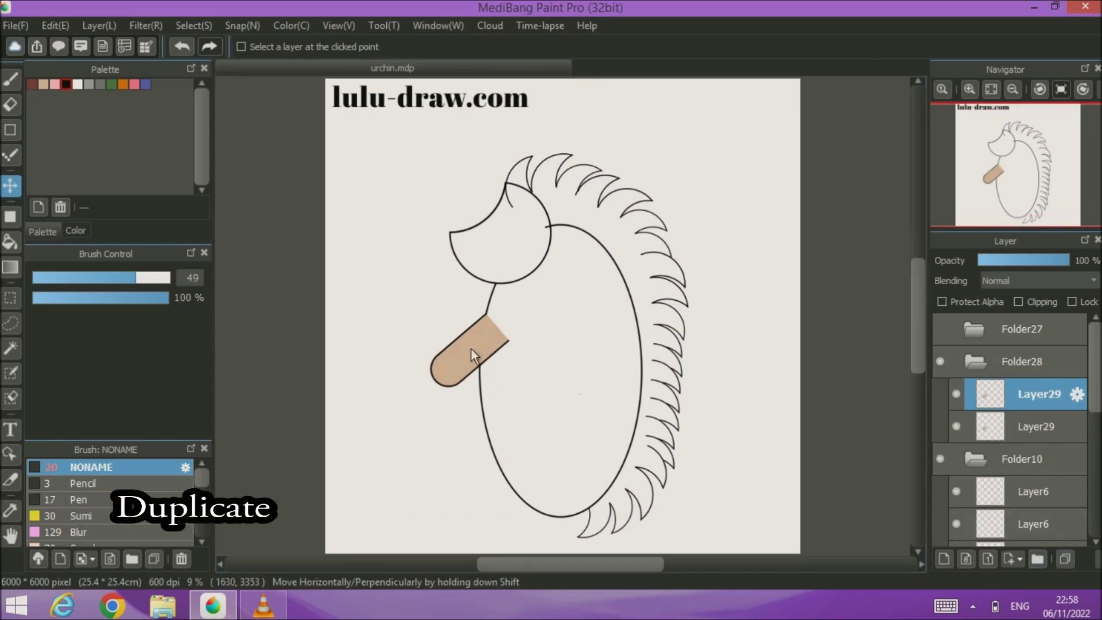
{"action": "left_click_drag", "start_coordinate": [478, 353], "coordinate": [555, 364]}
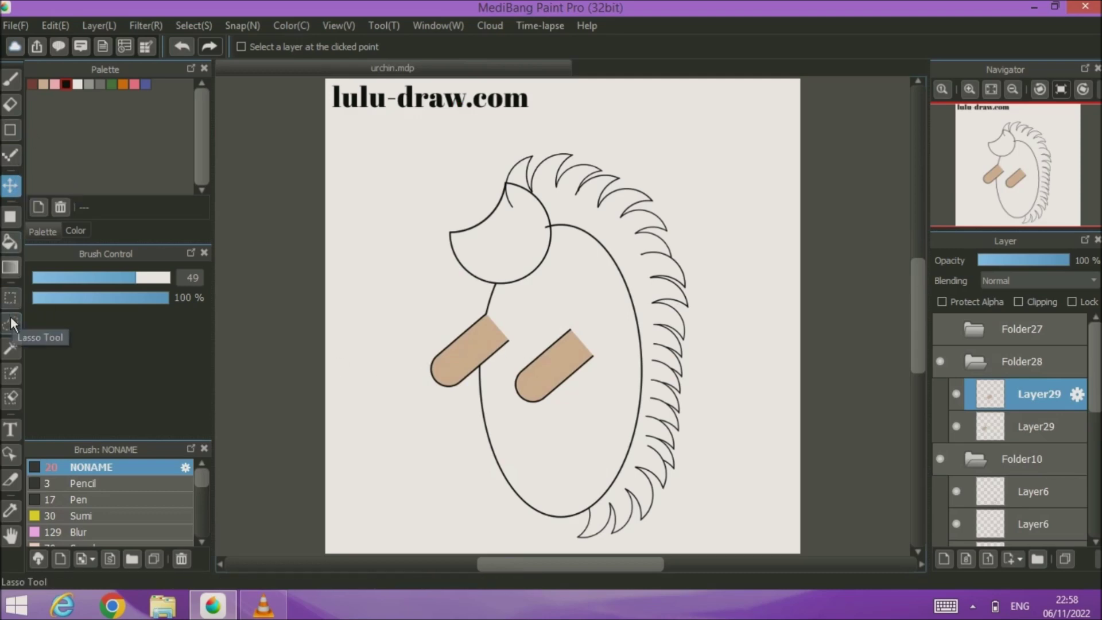
{"action": "left_click", "coordinate": [11, 298]}
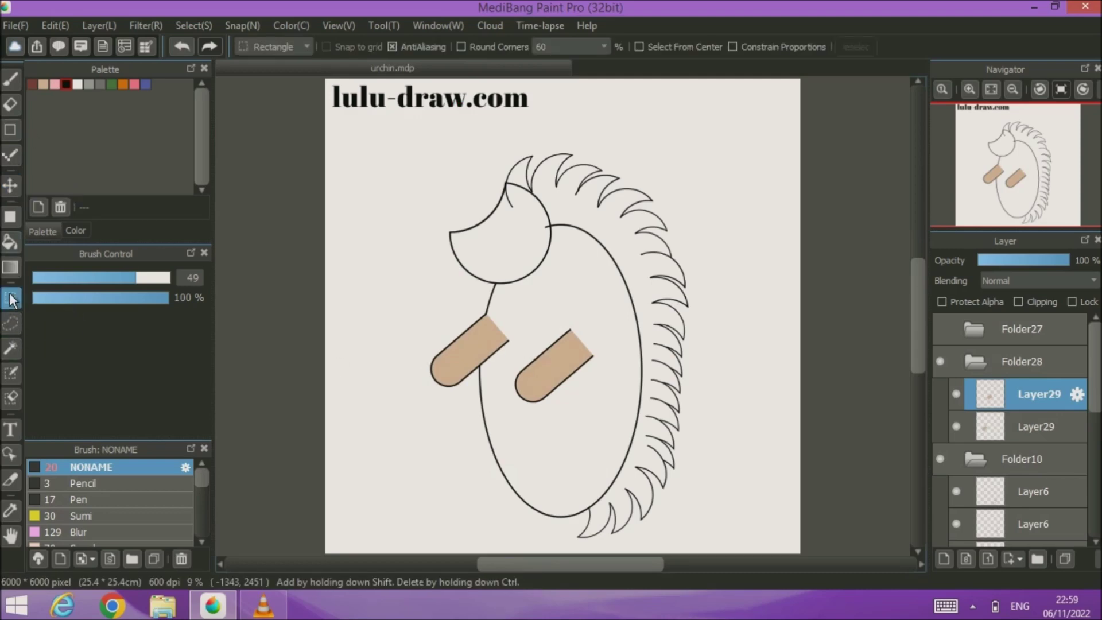
{"action": "left_click", "coordinate": [265, 47]}
{"action": "left_click", "coordinate": [264, 47]}
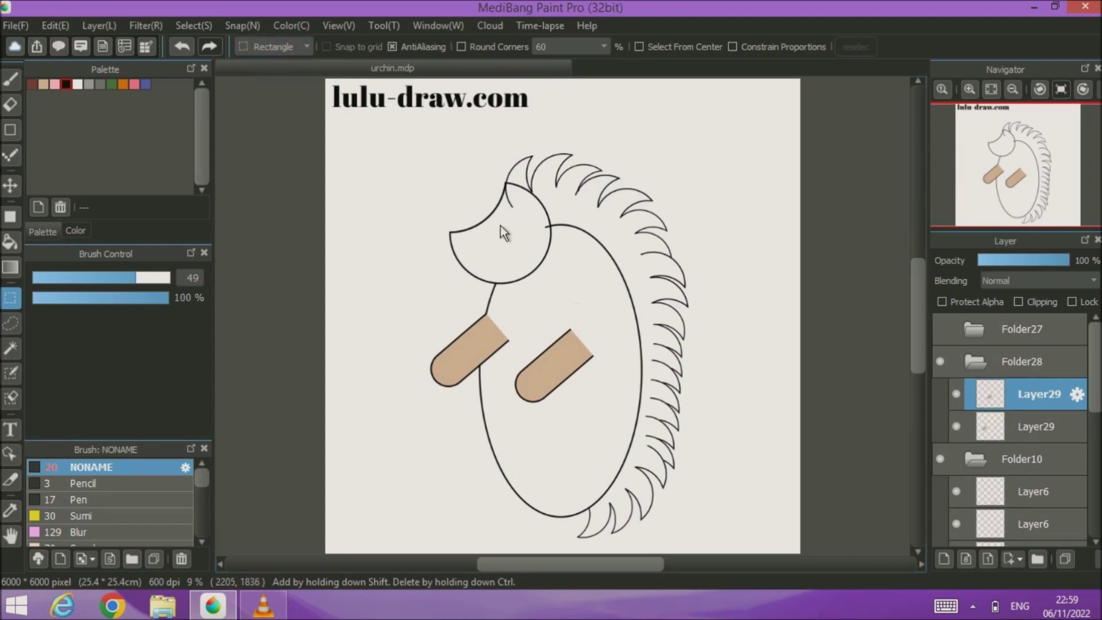
- Shorten the duplicated arm by erasing across its upper end and clearing the cut-off piece with the eraser size at 131
{"action": "key", "text": "e"}
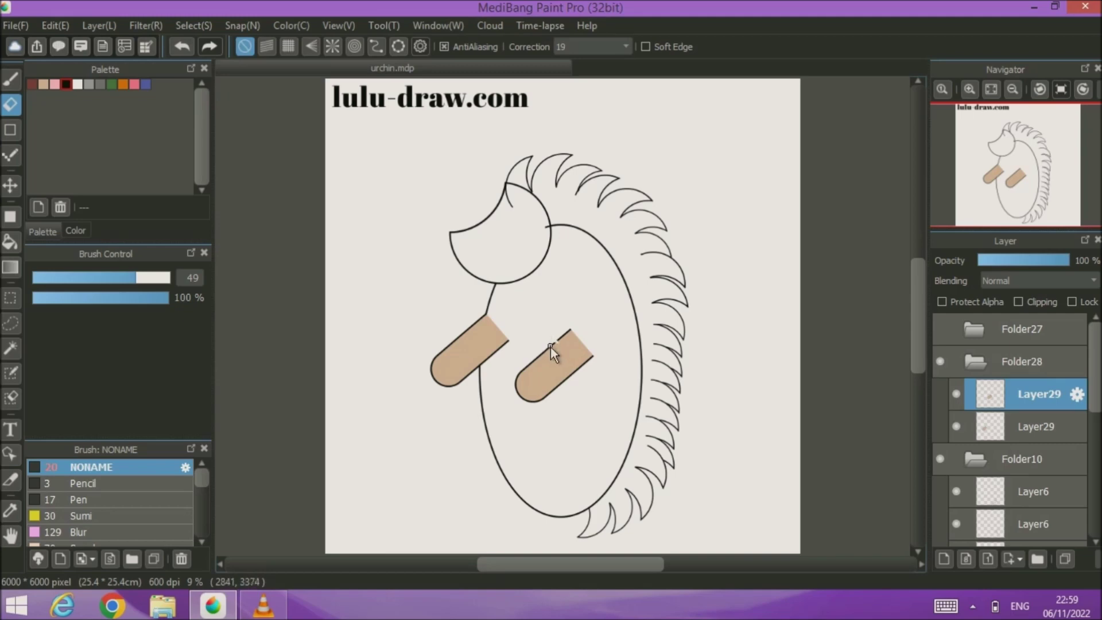
{"action": "left_click_drag", "start_coordinate": [552, 343], "coordinate": [584, 380]}
{"action": "key", "text": "ctrl+z"}
{"action": "left_click", "coordinate": [556, 343]}
{"action": "scroll", "coordinate": [525, 311], "scroll_direction": "up", "scroll_amount": 5}
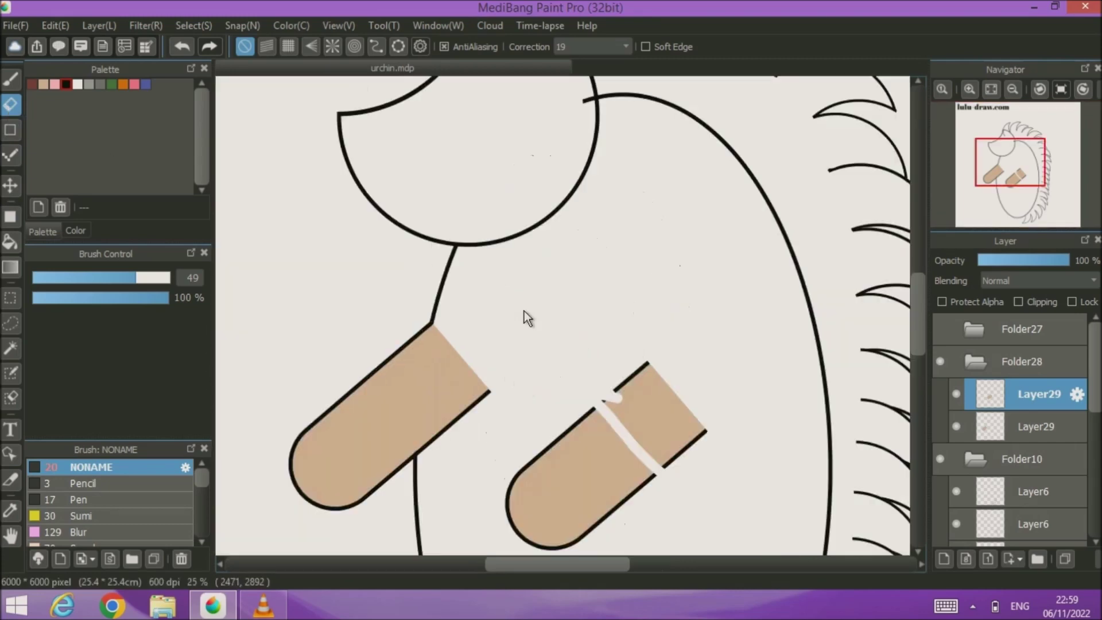
{"action": "left_click_drag", "start_coordinate": [528, 275], "coordinate": [592, 350]}
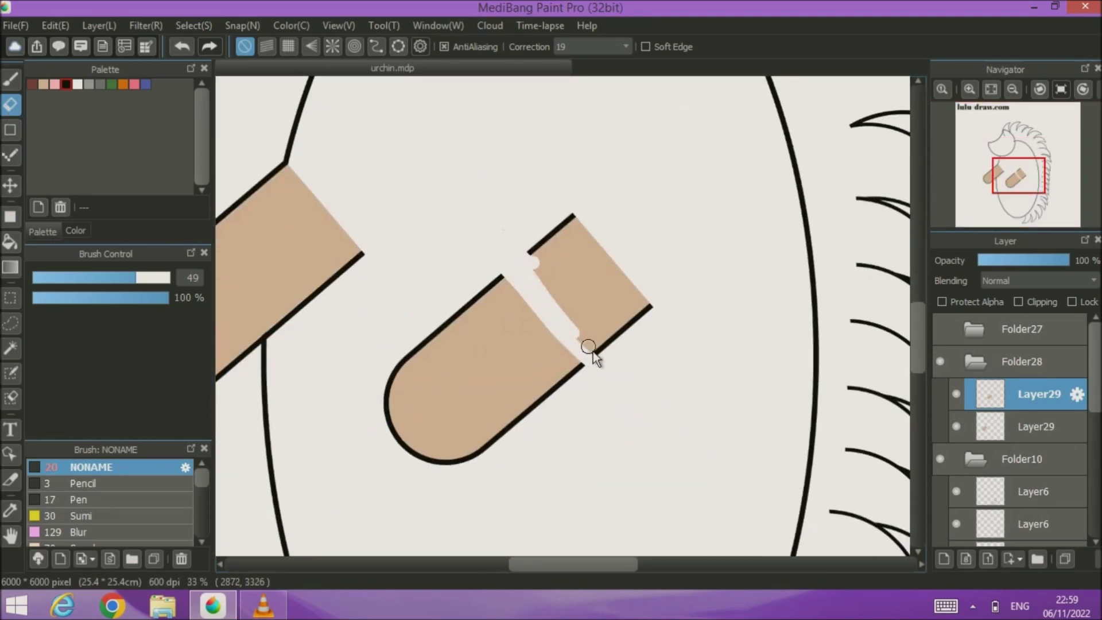
{"action": "left_click_drag", "start_coordinate": [140, 279], "coordinate": [166, 287]}
{"action": "mouse_move", "coordinate": [546, 276]}
{"action": "left_mouse_down"}
{"action": "mouse_move", "coordinate": [623, 350]}
{"action": "mouse_move", "coordinate": [641, 294]}
{"action": "mouse_move", "coordinate": [574, 224]}
{"action": "mouse_move", "coordinate": [557, 254]}
{"action": "mouse_move", "coordinate": [614, 295]}
{"action": "left_mouse_up"}
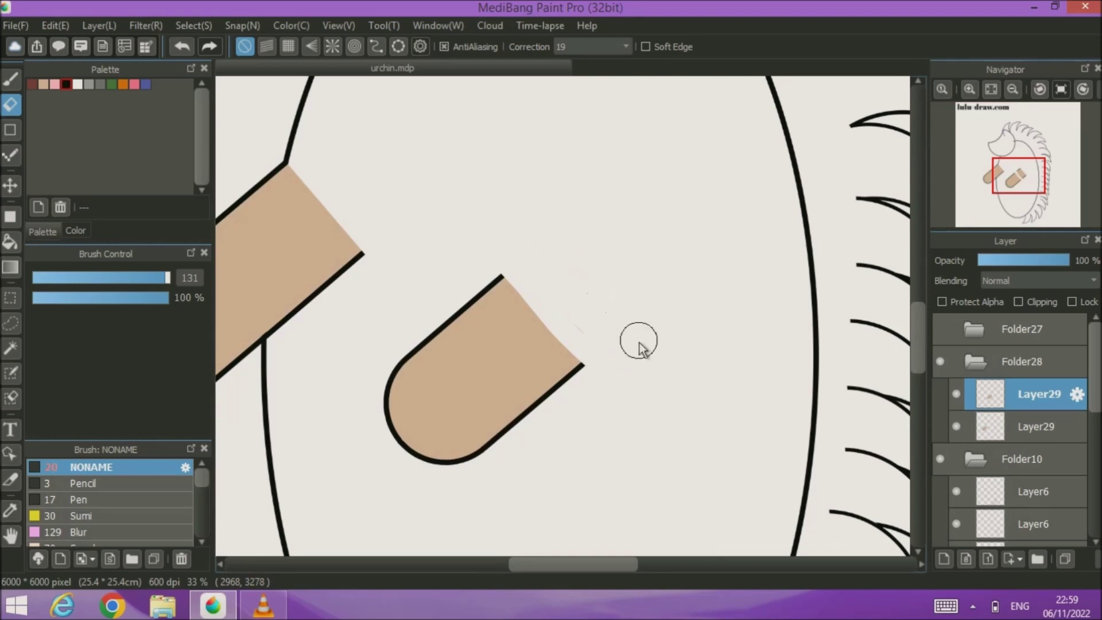
- Select the body's interior with the first arm and Folder10 hidden, and erase the part of that arm inside it
{"action": "left_click", "coordinate": [956, 426]}
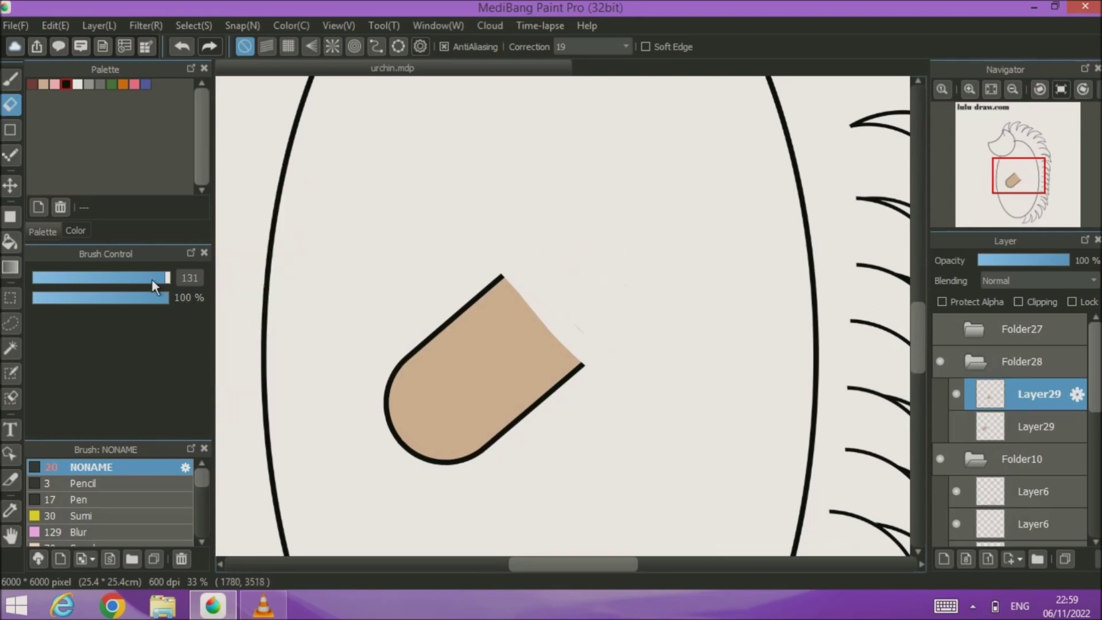
{"action": "left_click", "coordinate": [940, 460]}
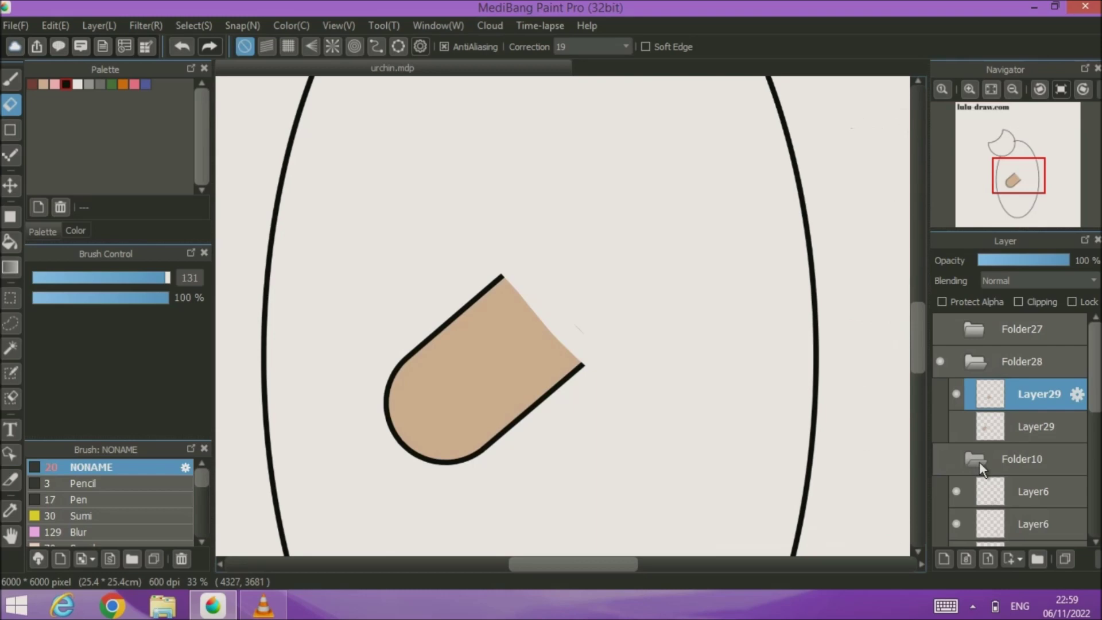
{"action": "left_click", "coordinate": [978, 462]}
{"action": "left_click", "coordinate": [10, 347]}
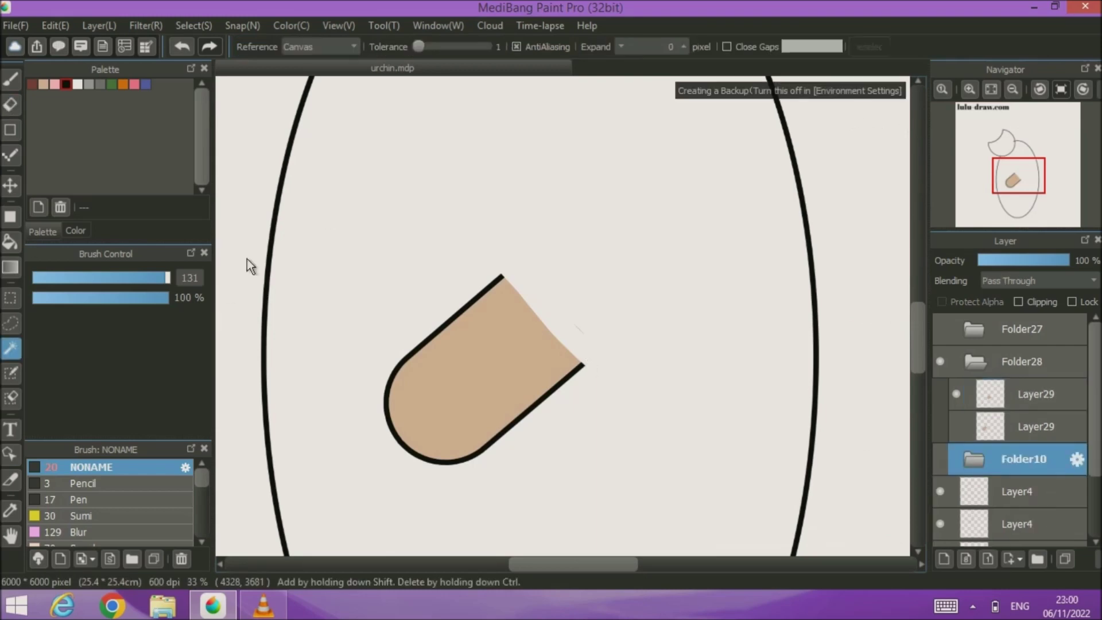
{"action": "left_click", "coordinate": [298, 219]}
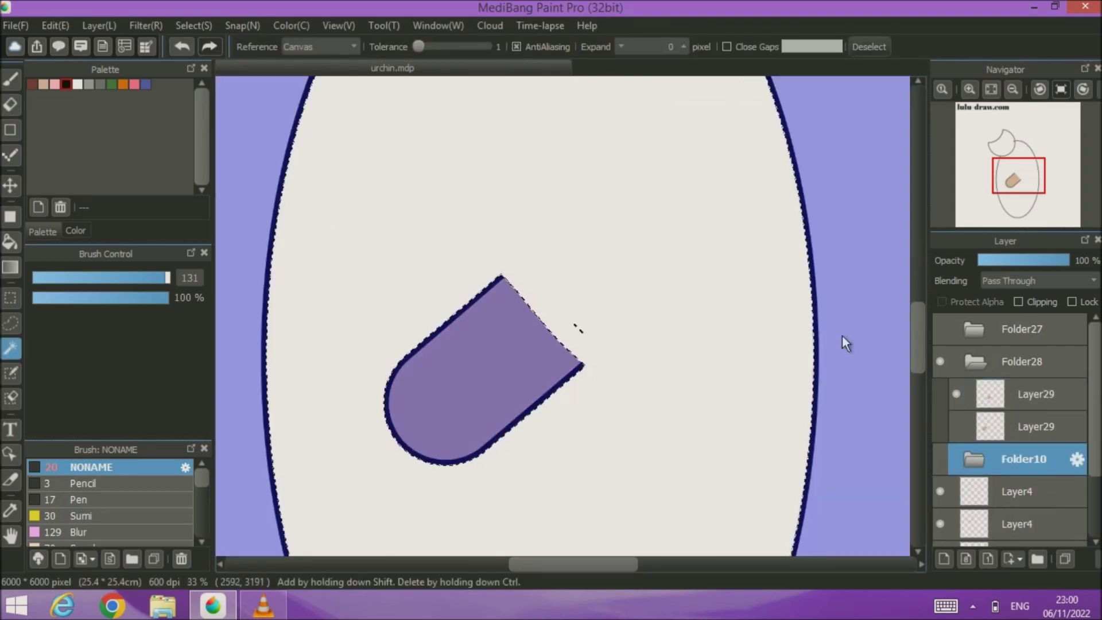
{"action": "left_click", "coordinate": [956, 426]}
{"action": "left_click", "coordinate": [1019, 426]}
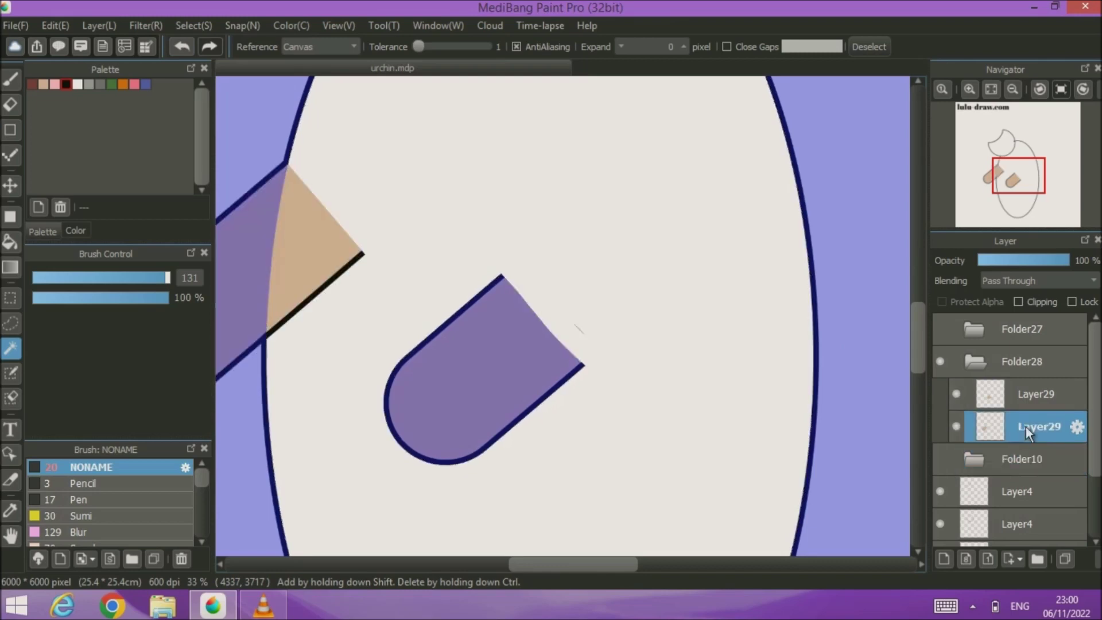
{"action": "left_click", "coordinate": [11, 103]}
{"action": "mouse_move", "coordinate": [300, 184]}
{"action": "left_mouse_down"}
{"action": "mouse_move", "coordinate": [280, 370]}
{"action": "mouse_move", "coordinate": [315, 184]}
{"action": "mouse_move", "coordinate": [337, 273]}
{"action": "mouse_move", "coordinate": [357, 227]}
{"action": "left_mouse_up"}
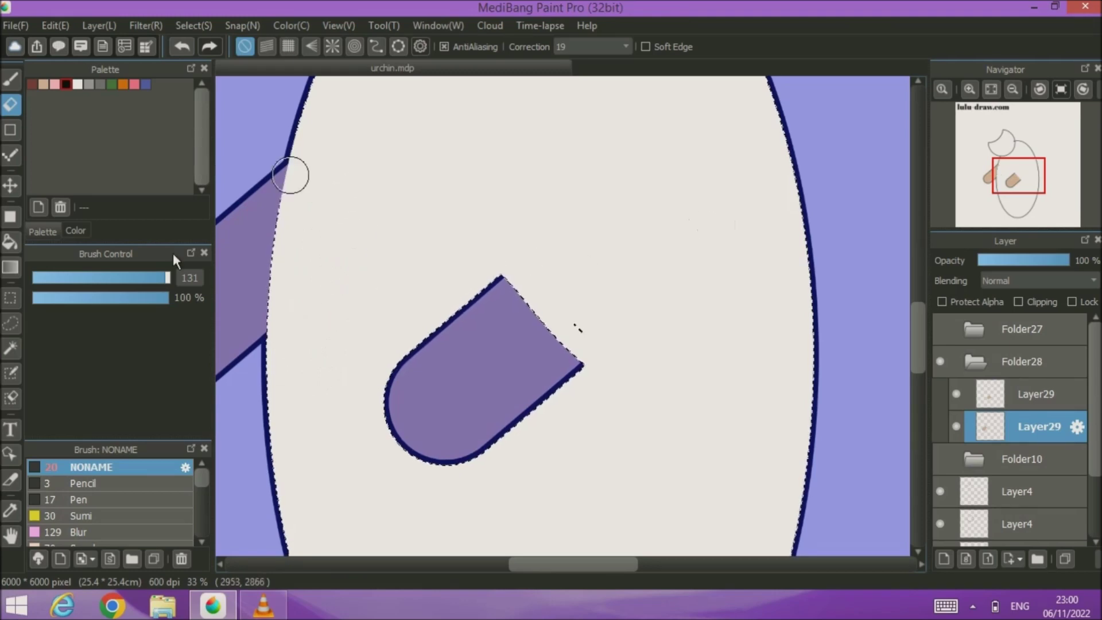
{"action": "left_click", "coordinate": [11, 298]}
{"action": "left_click", "coordinate": [865, 43]}
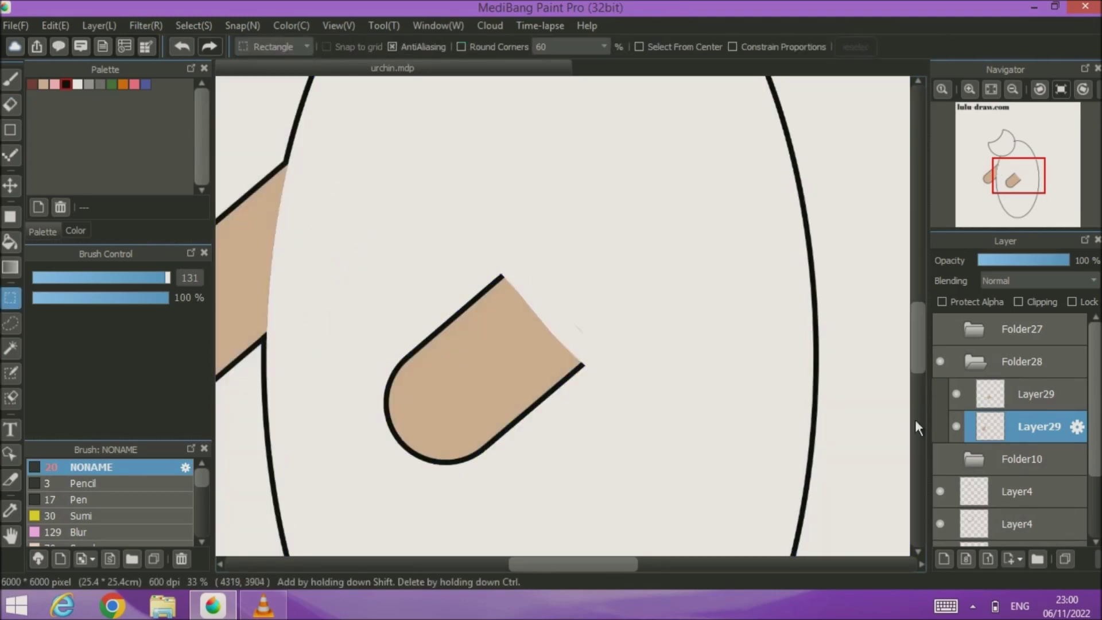
- Select the body's outline with the first arm hidden, and erase the strip of that arm covering the outline
{"action": "left_click", "coordinate": [957, 426]}
{"action": "left_click", "coordinate": [11, 346]}
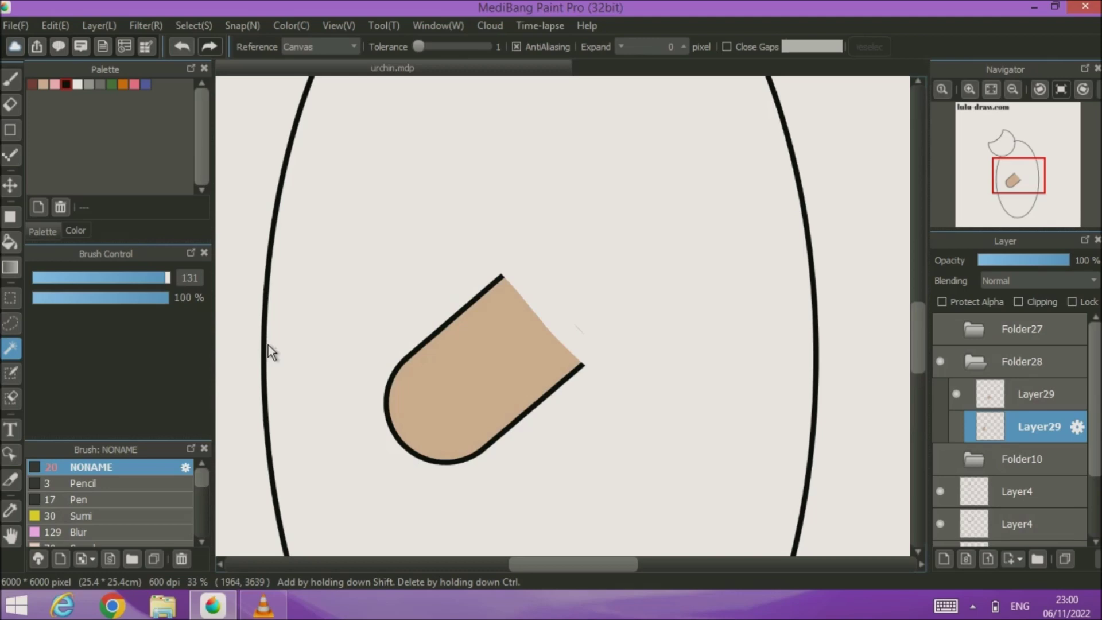
{"action": "scroll", "coordinate": [267, 346], "scroll_direction": "up", "scroll_amount": 3}
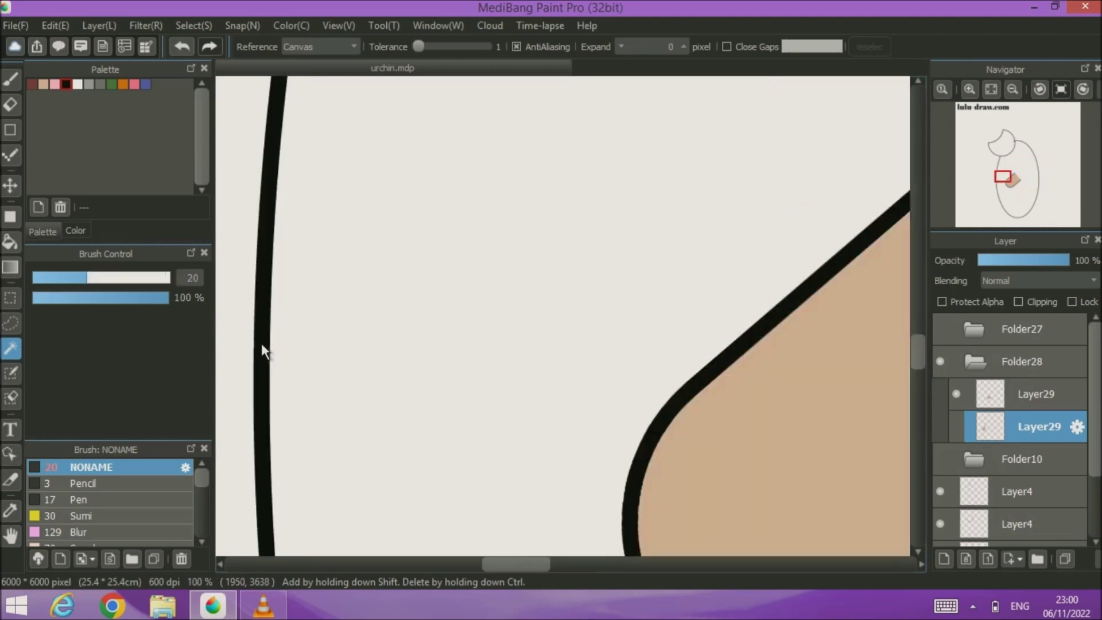
{"action": "left_click", "coordinate": [260, 342]}
{"action": "scroll", "coordinate": [261, 343], "scroll_direction": "down", "scroll_amount": 3}
{"action": "left_click", "coordinate": [956, 426]}
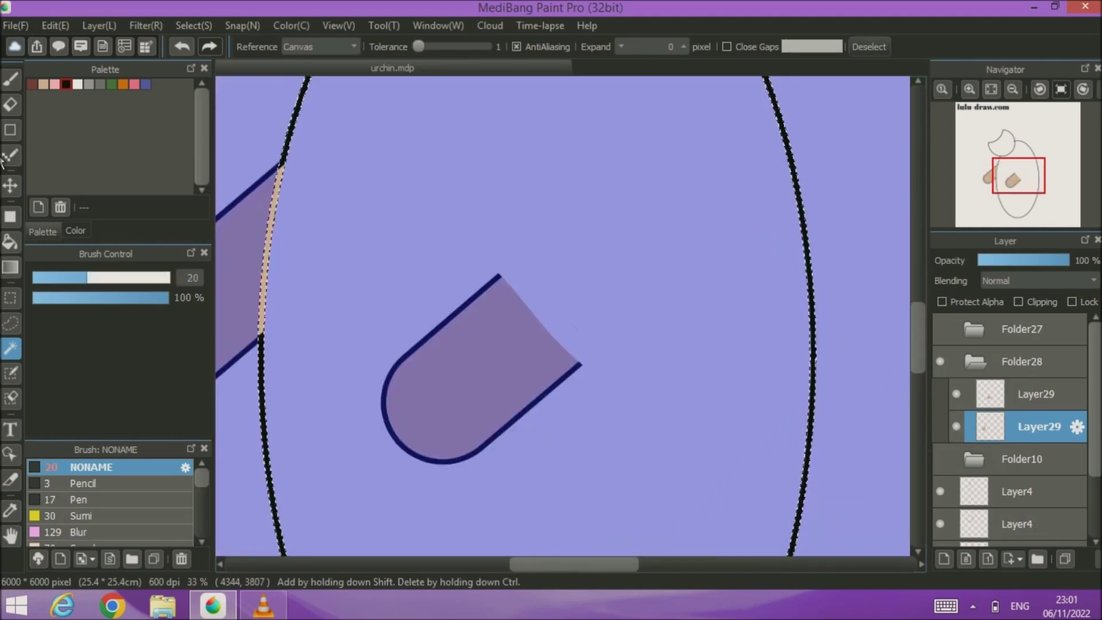
{"action": "left_click", "coordinate": [10, 105]}
{"action": "mouse_move", "coordinate": [278, 172]}
{"action": "left_mouse_down"}
{"action": "mouse_move", "coordinate": [262, 292]}
{"action": "mouse_move", "coordinate": [280, 381]}
{"action": "left_mouse_up"}
{"action": "key", "text": "m"}
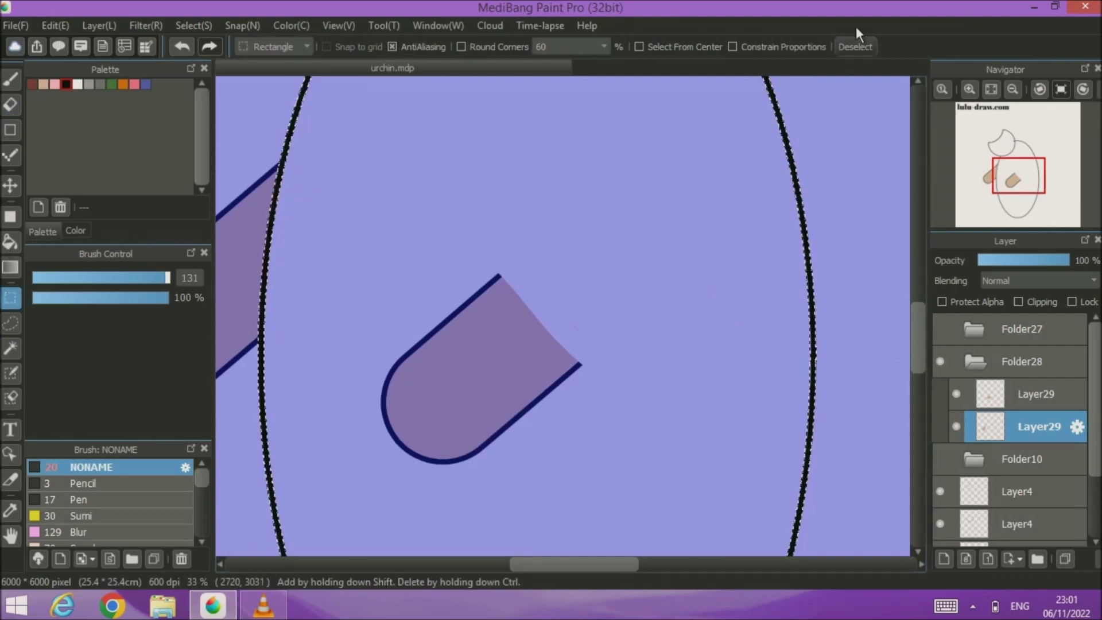
{"action": "left_click", "coordinate": [856, 46]}
- Erase the leftover specks near the upper end of the second arm on its own layer
{"action": "left_click", "coordinate": [956, 394]}
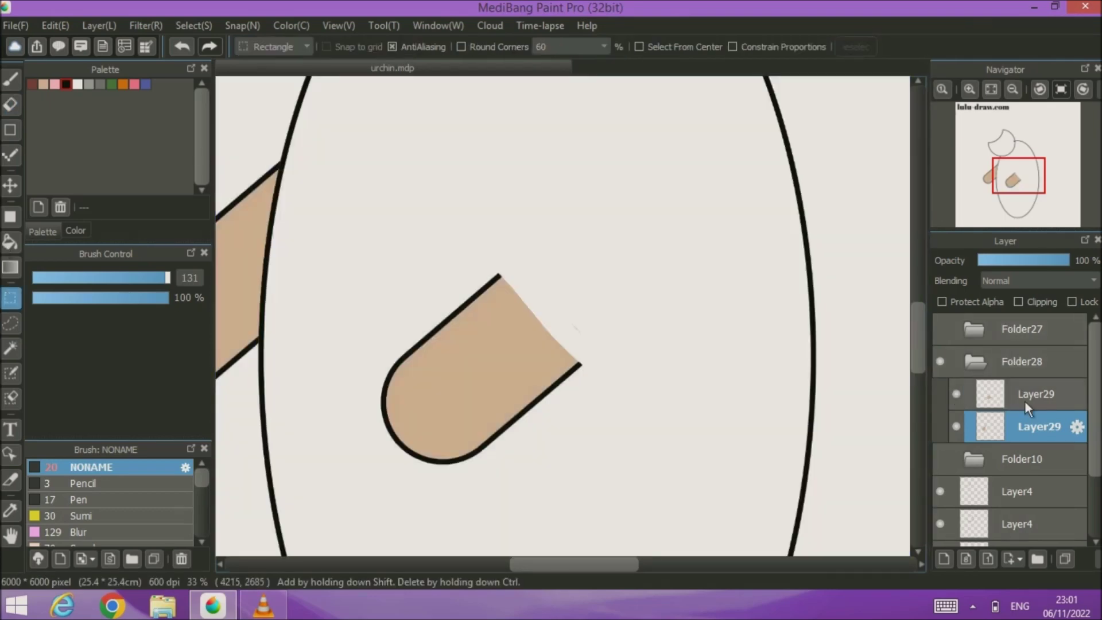
{"action": "left_click", "coordinate": [1025, 397]}
{"action": "key", "text": "e"}
{"action": "left_click_drag", "start_coordinate": [596, 317], "coordinate": [575, 313]}
{"action": "left_click", "coordinate": [992, 88]}
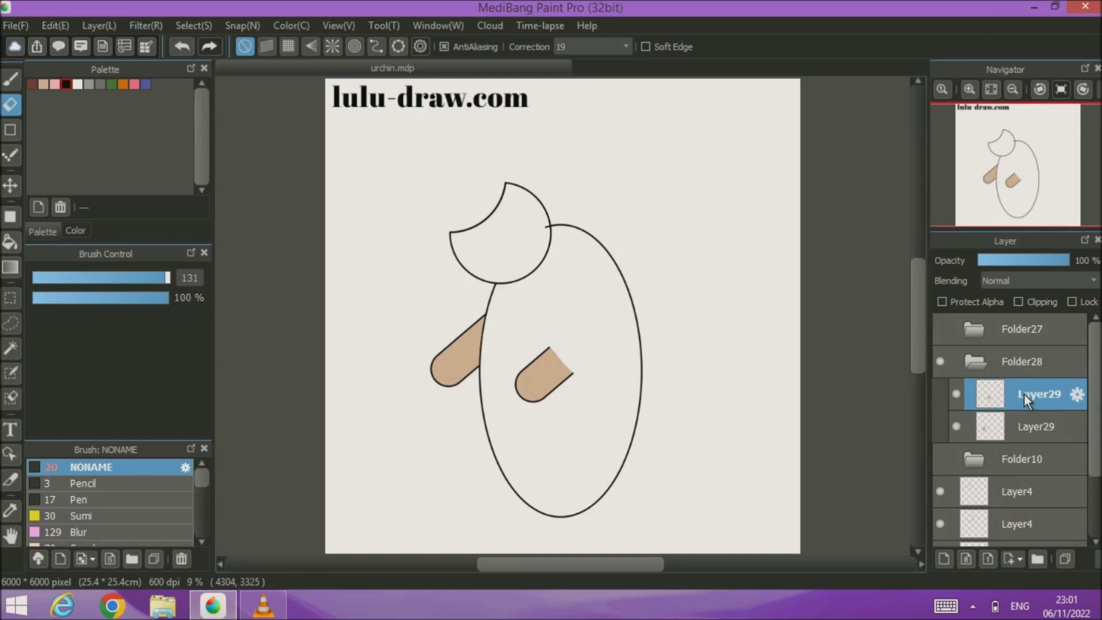
- Show Folder10 and, on a new layer, draw a small ellipse outline at the body's lower edge as a foot, with brush size 20
{"action": "left_click", "coordinate": [944, 558]}
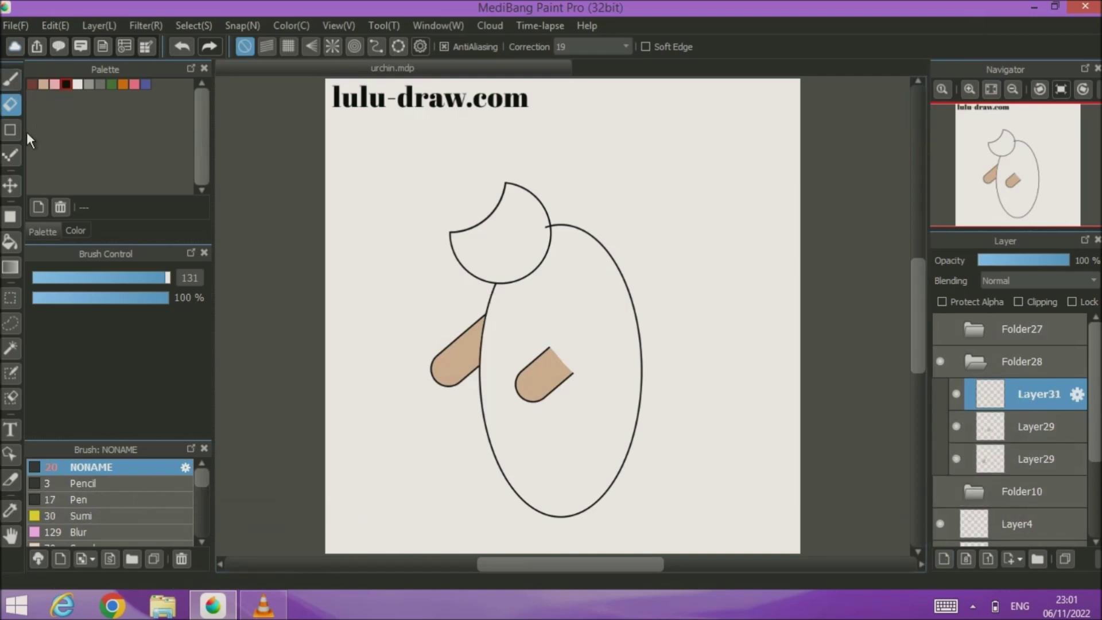
{"action": "left_click", "coordinate": [11, 129]}
{"action": "left_click", "coordinate": [940, 491]}
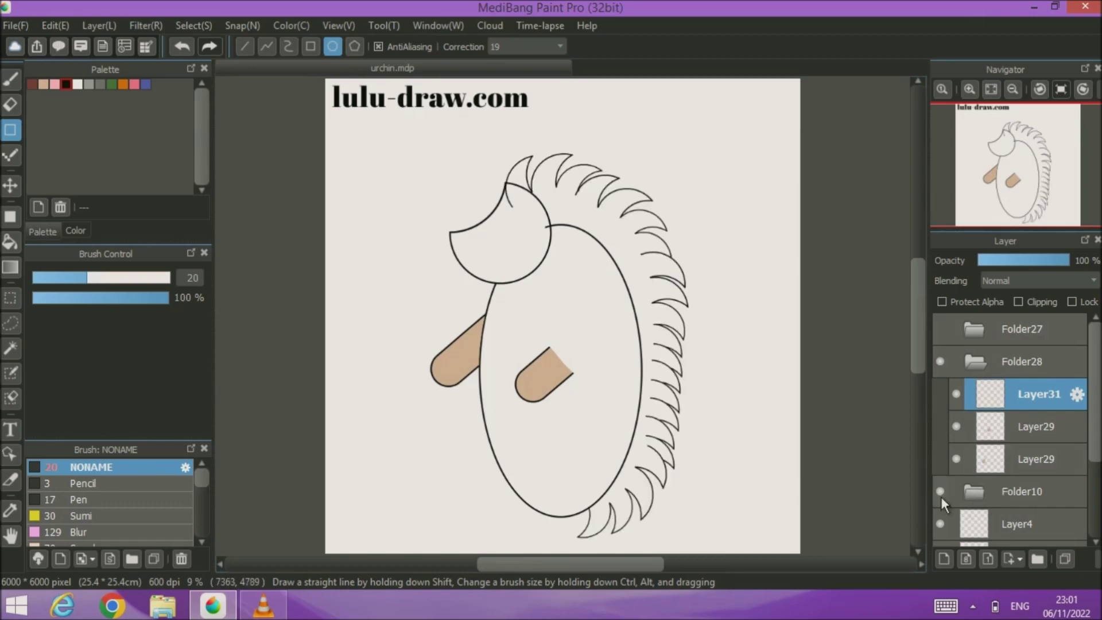
{"action": "scroll", "coordinate": [696, 424], "scroll_direction": "down", "scroll_amount": 3}
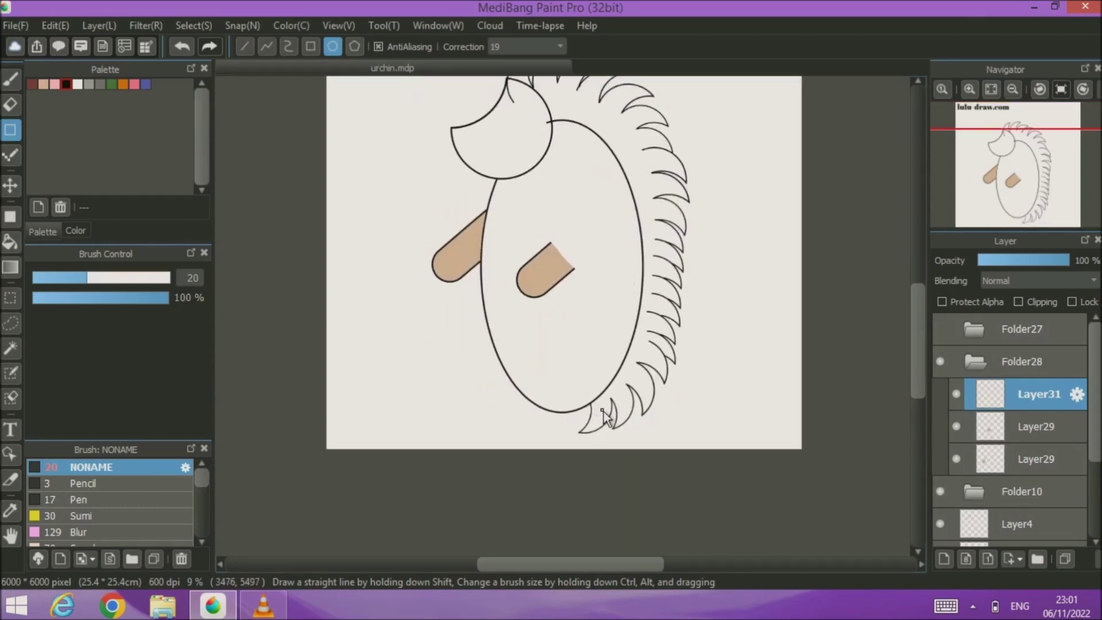
{"action": "left_click_drag", "start_coordinate": [574, 418], "coordinate": [558, 433]}
- Duplicate the foot's layer, place the copy beside it further toward the hedgehog's front, and nudge the original foot slightly toward the copy
{"action": "left_click", "coordinate": [1066, 559]}
{"action": "key", "text": "v"}
{"action": "left_click_drag", "start_coordinate": [574, 430], "coordinate": [526, 410]}
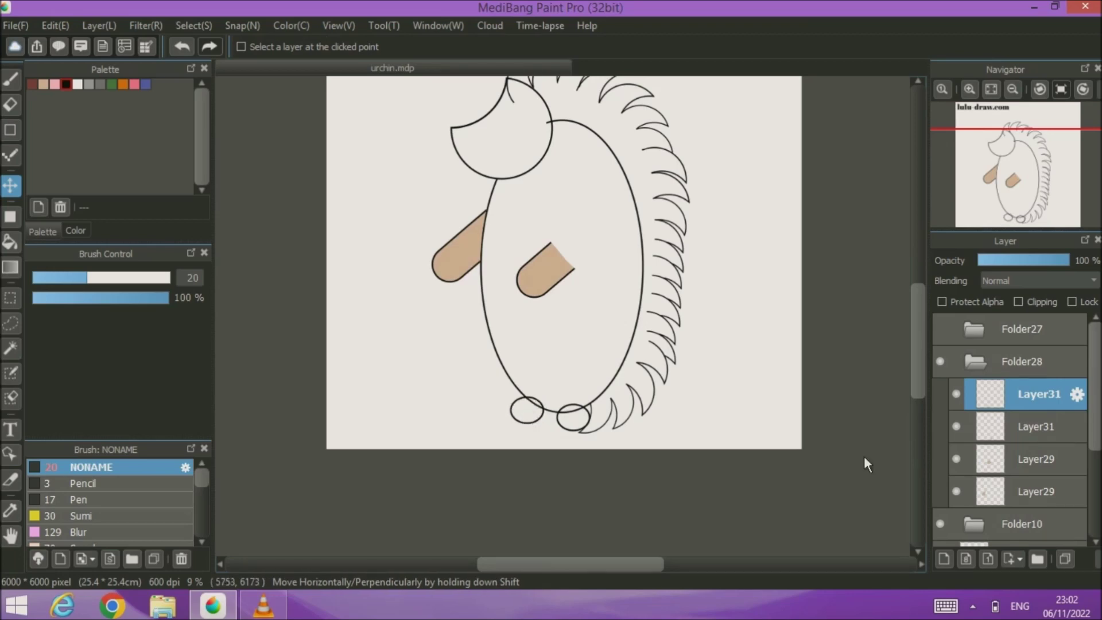
{"action": "left_click", "coordinate": [1064, 429]}
{"action": "left_click_drag", "start_coordinate": [573, 425], "coordinate": [569, 426]}
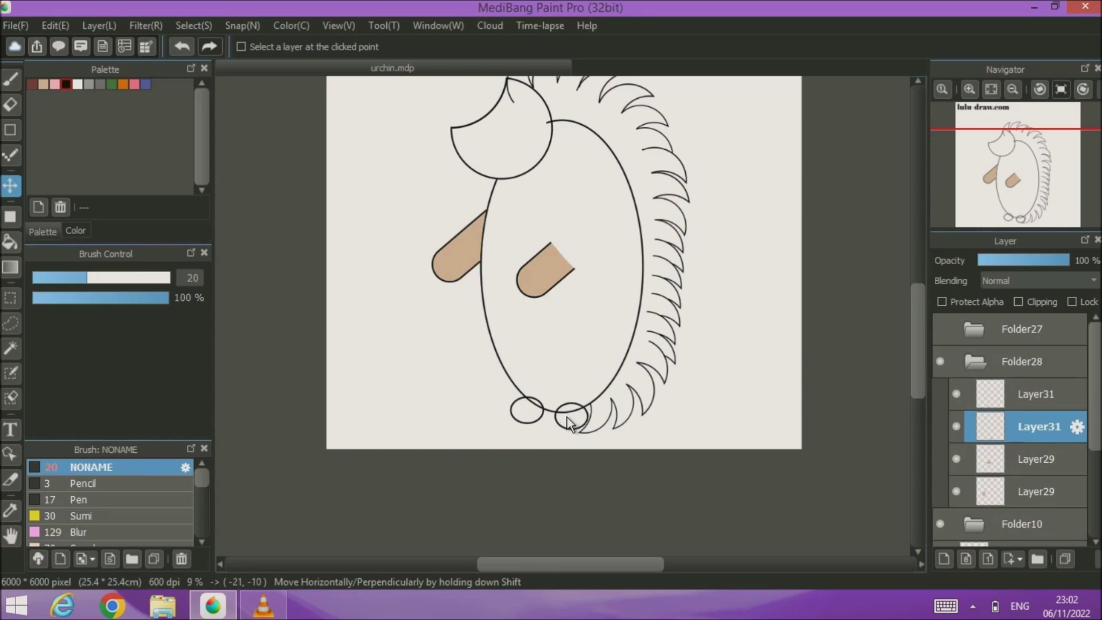
- Erase the upper parts of both foot ellipses that overlap the body, each on its own layer
{"action": "scroll", "coordinate": [570, 298], "scroll_direction": "up", "scroll_amount": 3}
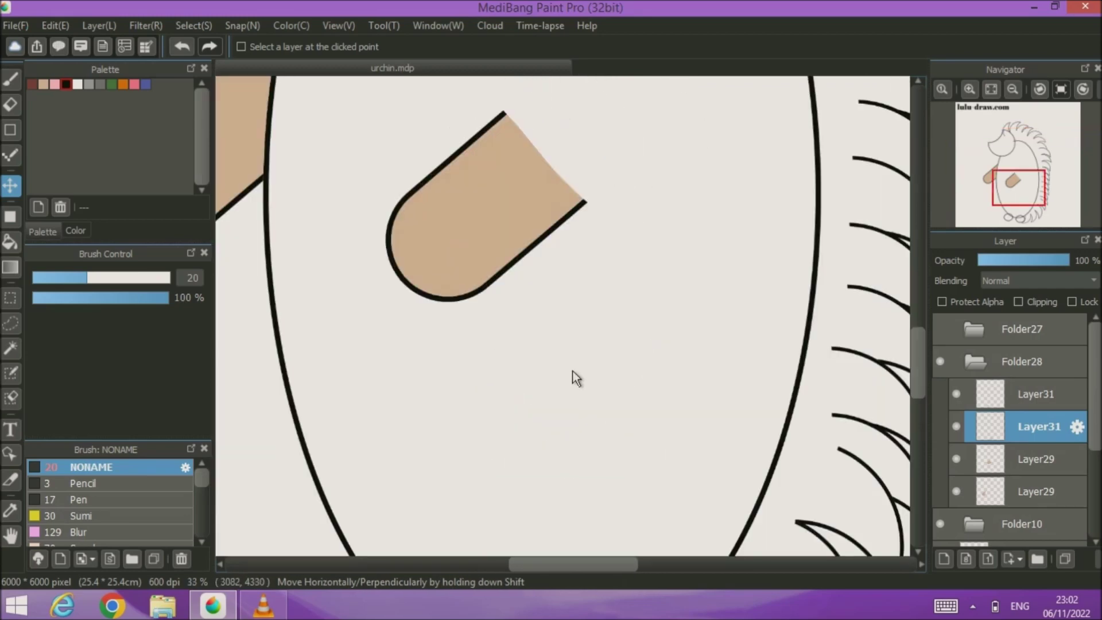
{"action": "scroll", "coordinate": [555, 247], "scroll_direction": "down", "scroll_amount": 5}
{"action": "key", "text": "e"}
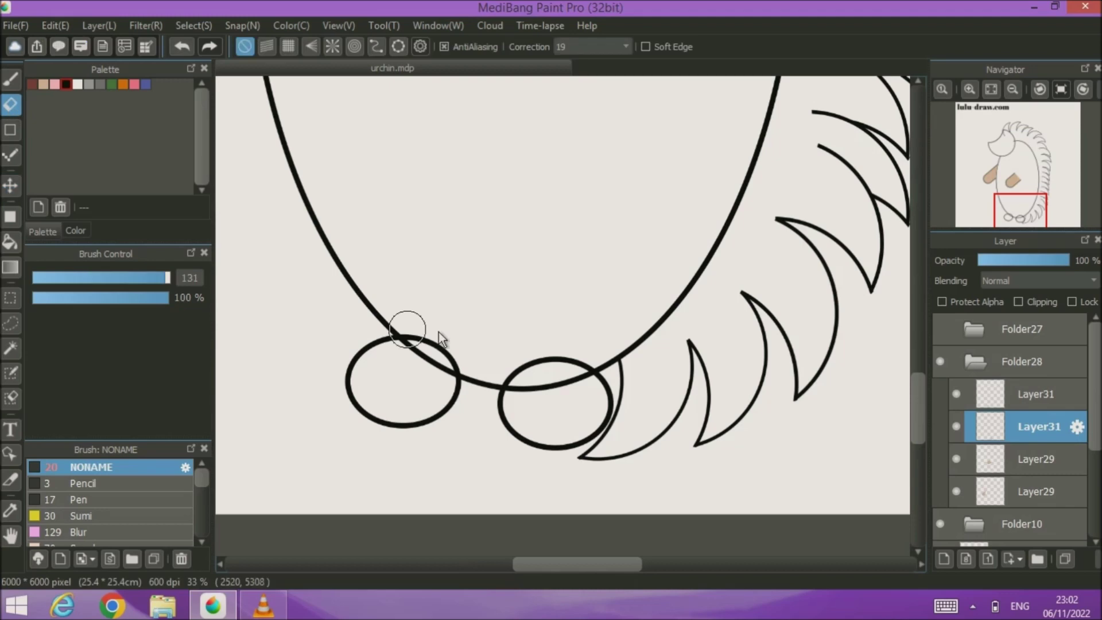
{"action": "mouse_move", "coordinate": [514, 357]}
{"action": "left_mouse_down"}
{"action": "mouse_move", "coordinate": [493, 365]}
{"action": "mouse_move", "coordinate": [582, 361]}
{"action": "left_mouse_up"}
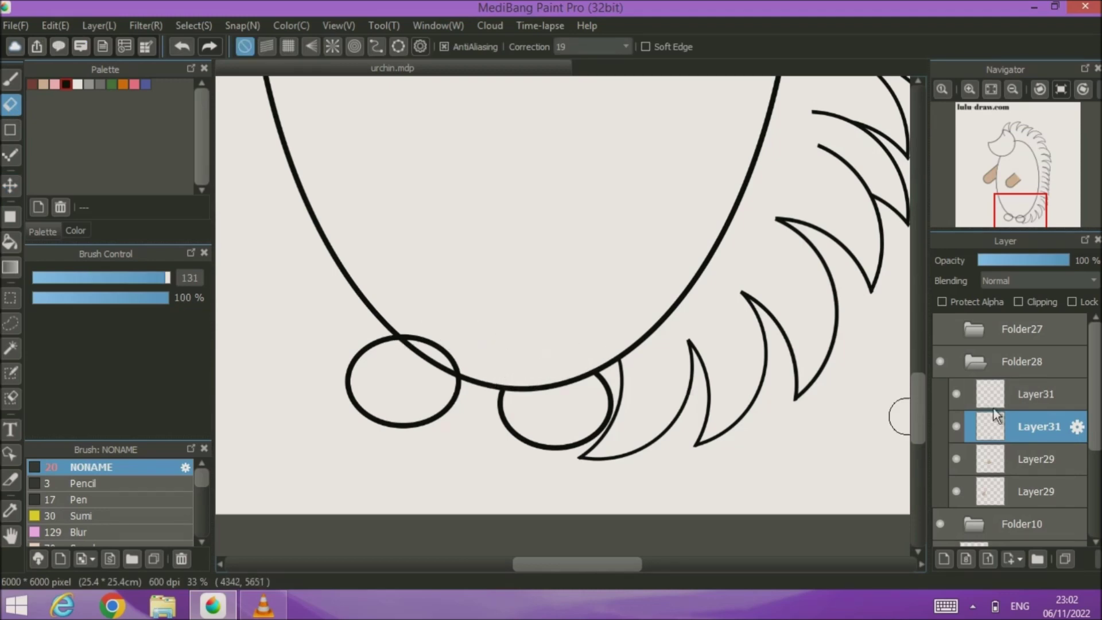
{"action": "left_click", "coordinate": [1035, 396]}
{"action": "left_click", "coordinate": [460, 359]}
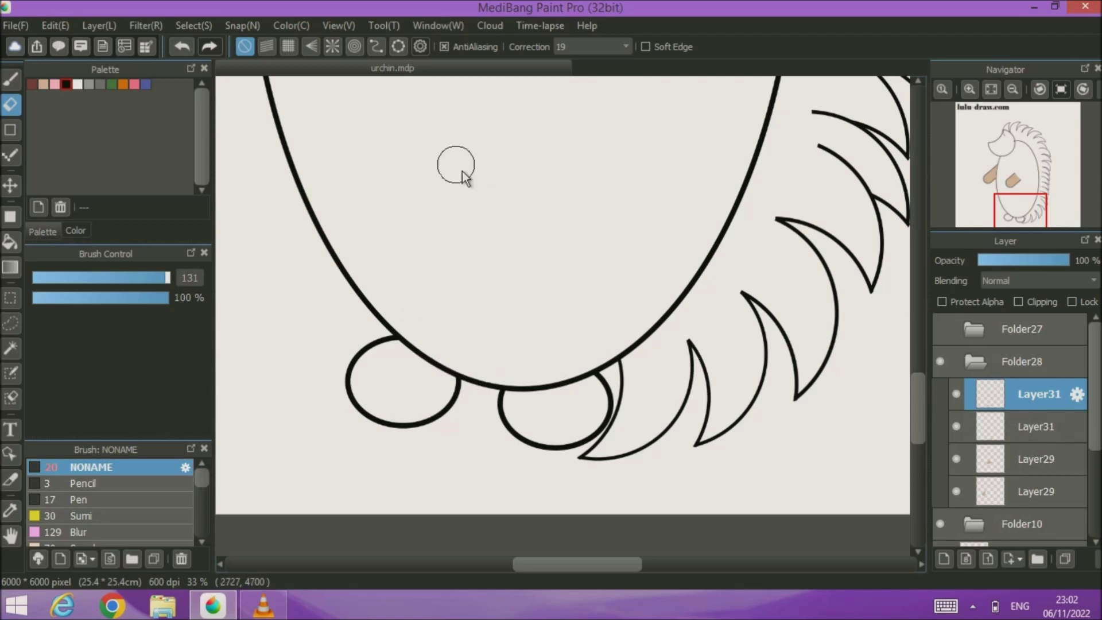
- Add a new layer above the feet layers in Folder28 and draw a small circle outline at the snout's tip as the nose
{"action": "left_click_drag", "start_coordinate": [508, 219], "coordinate": [560, 452]}
{"action": "left_click_drag", "start_coordinate": [541, 264], "coordinate": [613, 436]}
{"action": "left_click_drag", "start_coordinate": [573, 194], "coordinate": [775, 437]}
{"action": "left_click_drag", "start_coordinate": [690, 302], "coordinate": [519, 396]}
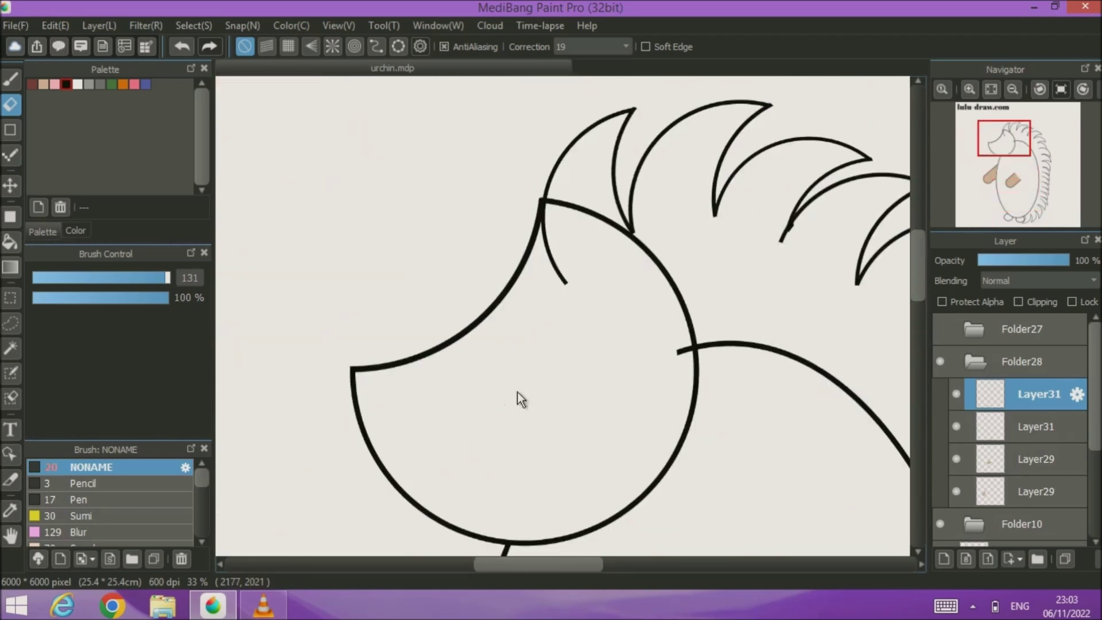
{"action": "left_click", "coordinate": [1050, 524]}
{"action": "scroll", "coordinate": [1095, 537], "scroll_direction": "down", "scroll_amount": 3}
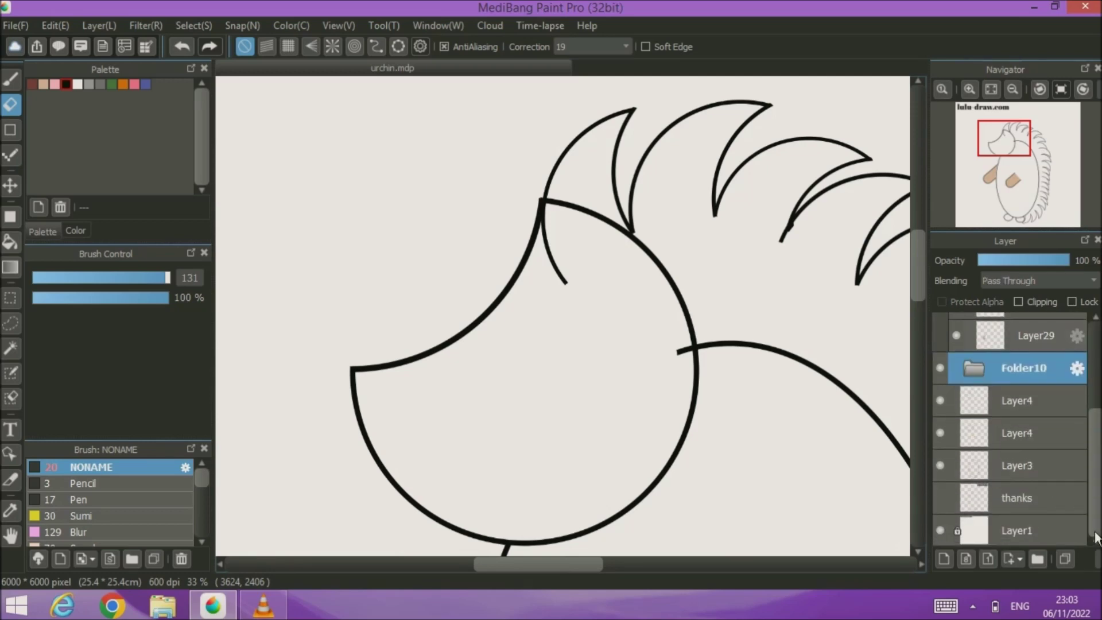
{"action": "scroll", "coordinate": [1079, 459], "scroll_direction": "up", "scroll_amount": 3}
{"action": "left_click", "coordinate": [1021, 401]}
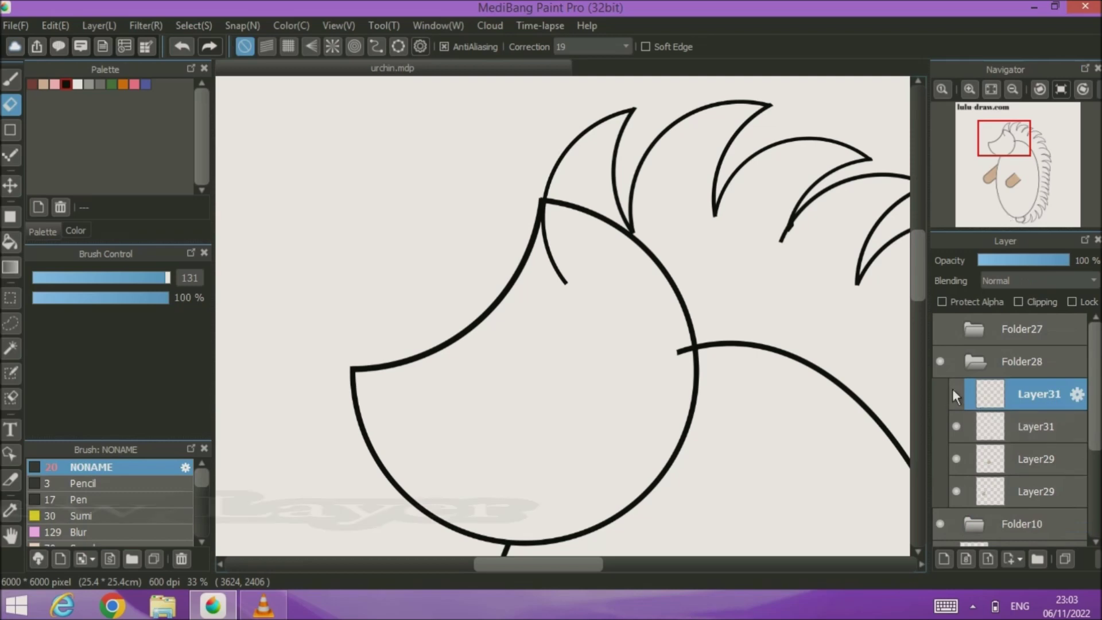
{"action": "left_click", "coordinate": [944, 558]}
{"action": "left_click", "coordinate": [11, 130]}
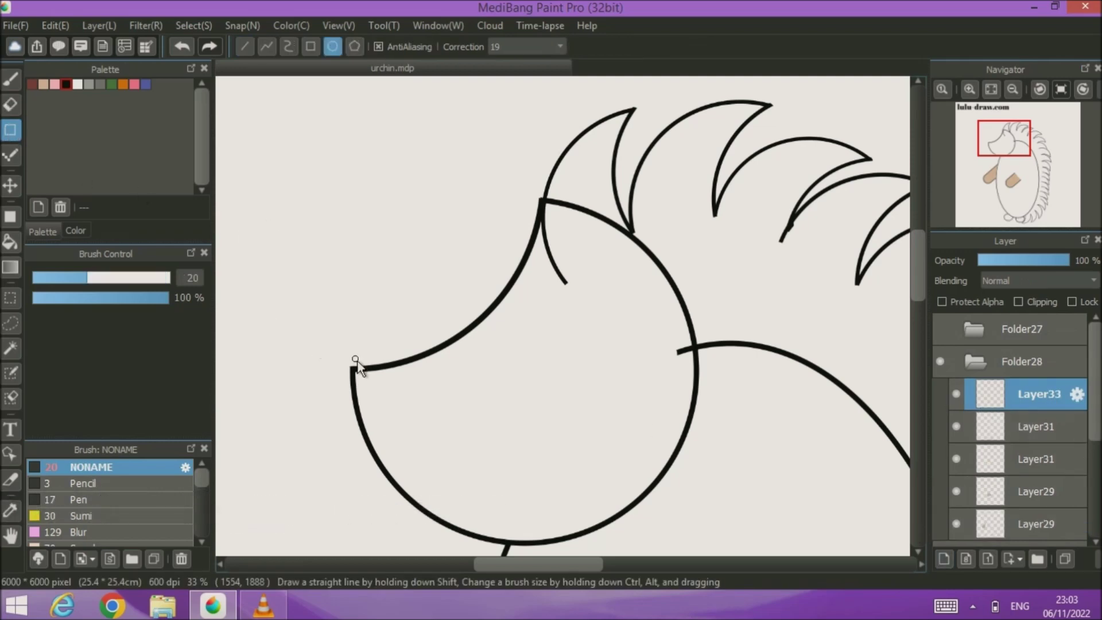
{"action": "left_click_drag", "start_coordinate": [320, 320], "coordinate": [454, 290]}
{"action": "left_click_drag", "start_coordinate": [439, 356], "coordinate": [436, 365]}
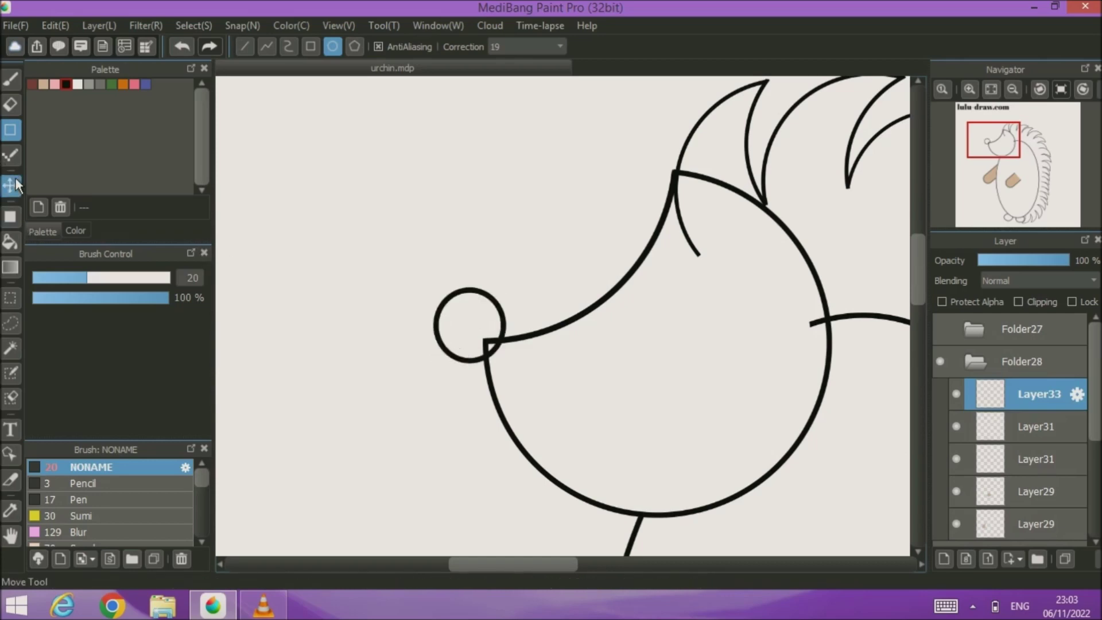
{"action": "left_click", "coordinate": [14, 182]}
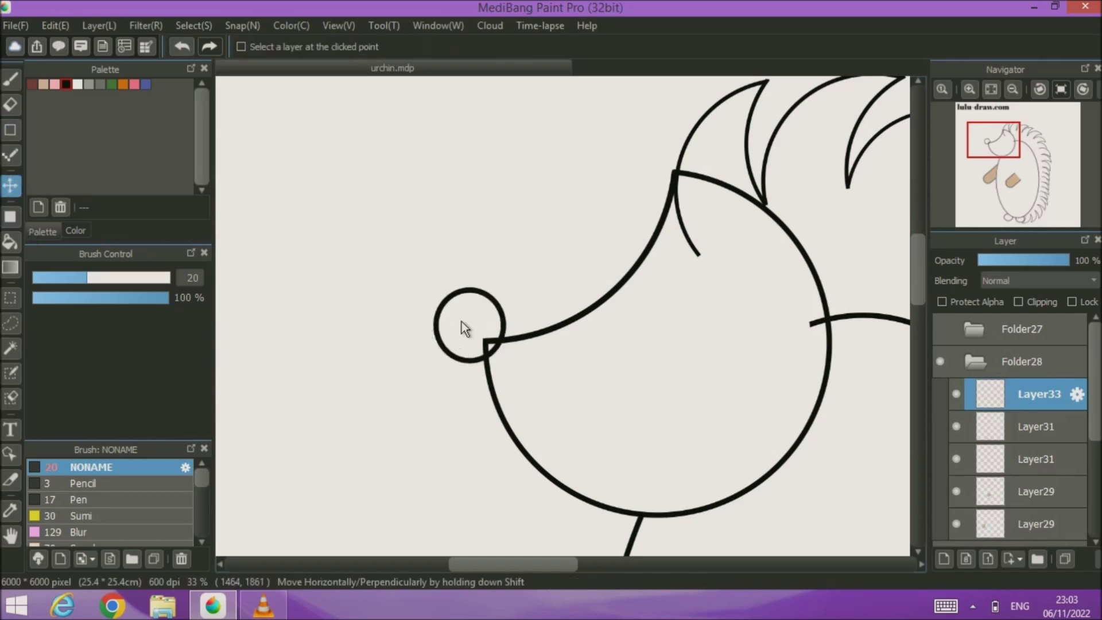
{"action": "left_click", "coordinate": [945, 560]}
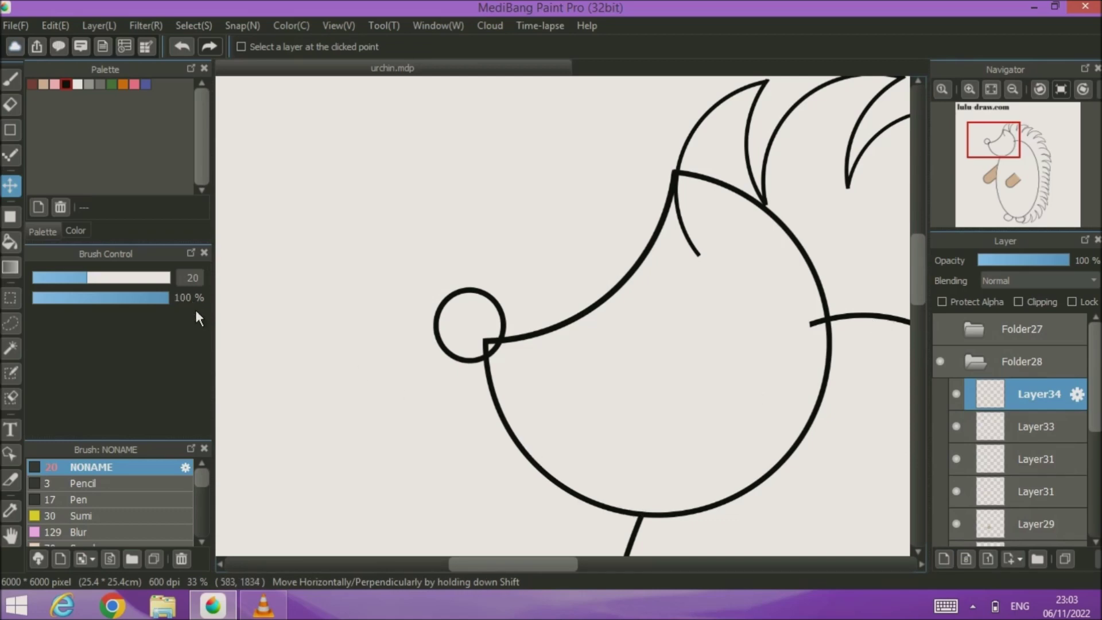
{"action": "key", "text": "Delete"}
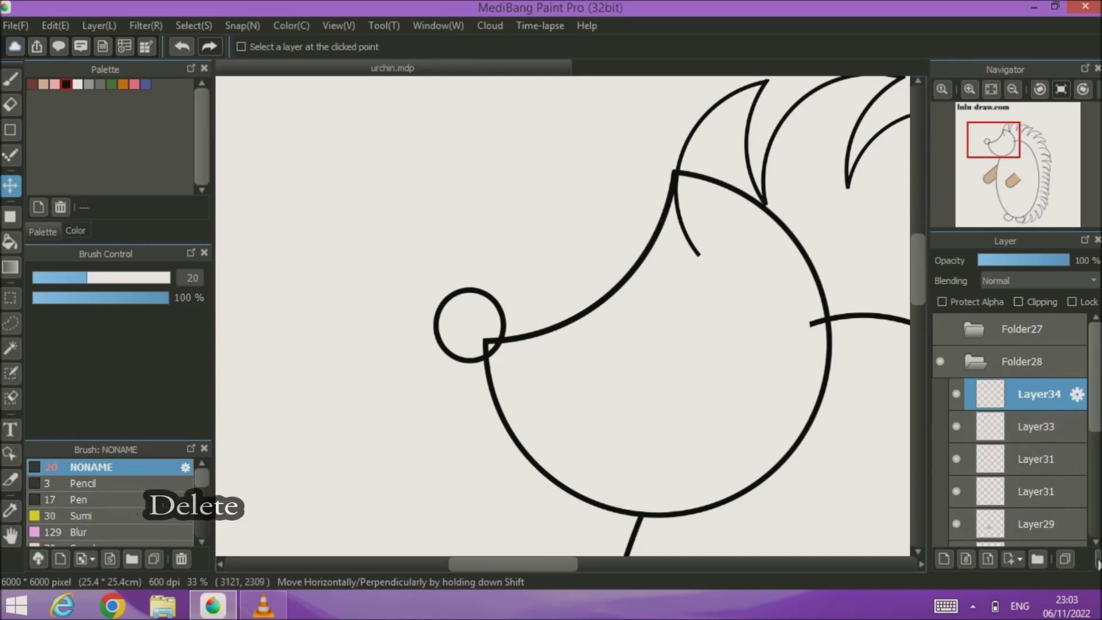
- Duplicate the uppermost Layer4 below Folder10 and move the copy to the top of Folder28's layers
{"action": "scroll", "coordinate": [952, 408], "scroll_direction": "down", "scroll_amount": 3}
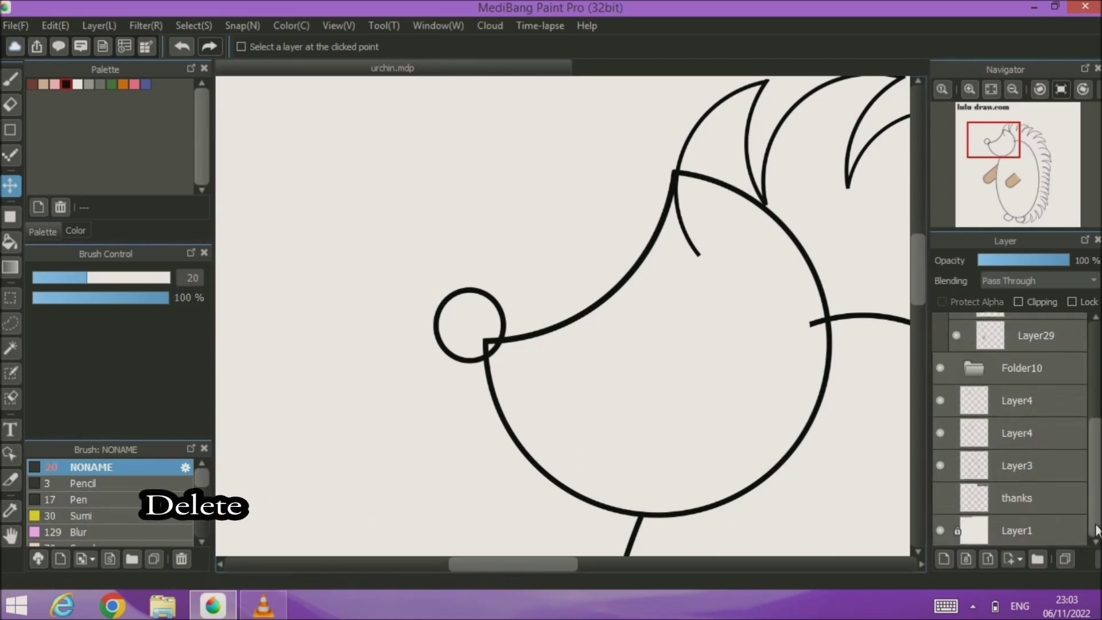
{"action": "left_click", "coordinate": [965, 405]}
{"action": "left_click", "coordinate": [1064, 558]}
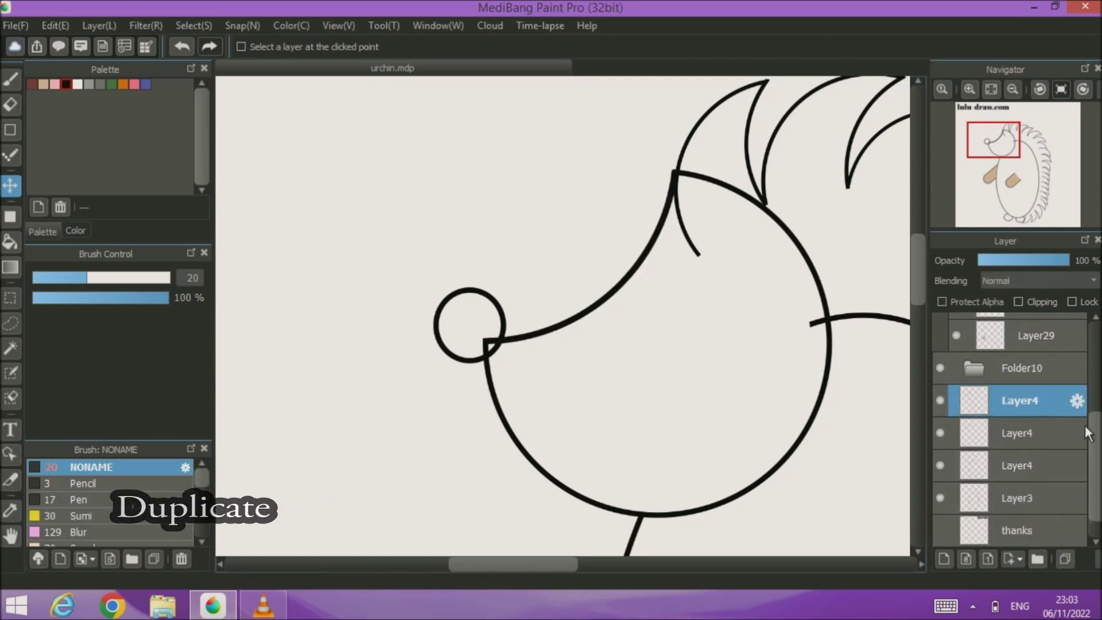
{"action": "scroll", "coordinate": [1085, 426], "scroll_direction": "up", "scroll_amount": 4}
{"action": "left_click_drag", "start_coordinate": [1043, 530], "coordinate": [1041, 332]}
- Transform the duplicated curve by scaling, rotating and moving it to form a smiling mouth along the lower snout
{"action": "left_click", "coordinate": [201, 25]}
{"action": "left_click", "coordinate": [206, 224]}
{"action": "left_click_drag", "start_coordinate": [604, 314], "coordinate": [639, 374]}
{"action": "left_click_drag", "start_coordinate": [711, 246], "coordinate": [662, 416]}
{"action": "left_click_drag", "start_coordinate": [682, 313], "coordinate": [701, 313]}
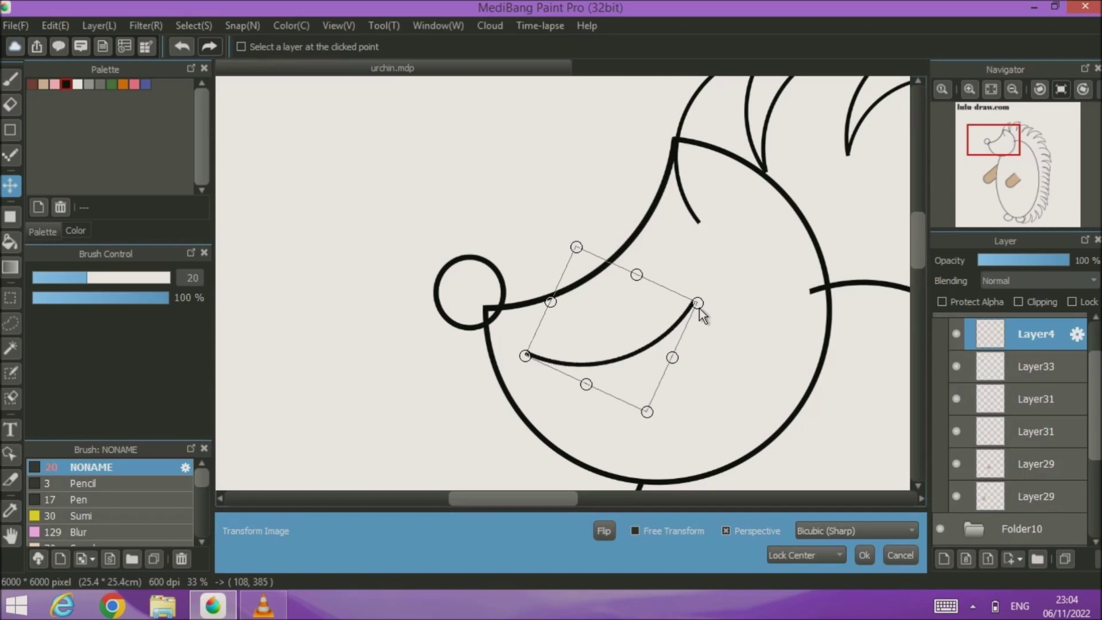
{"action": "left_click_drag", "start_coordinate": [630, 326], "coordinate": [621, 405]}
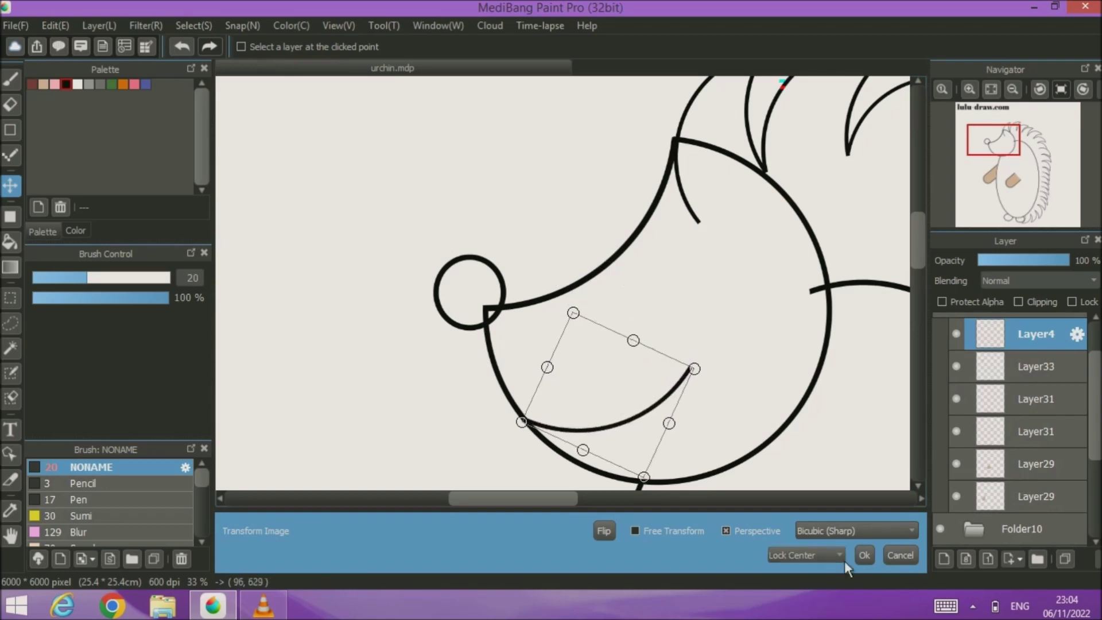
{"action": "left_click", "coordinate": [862, 554]}
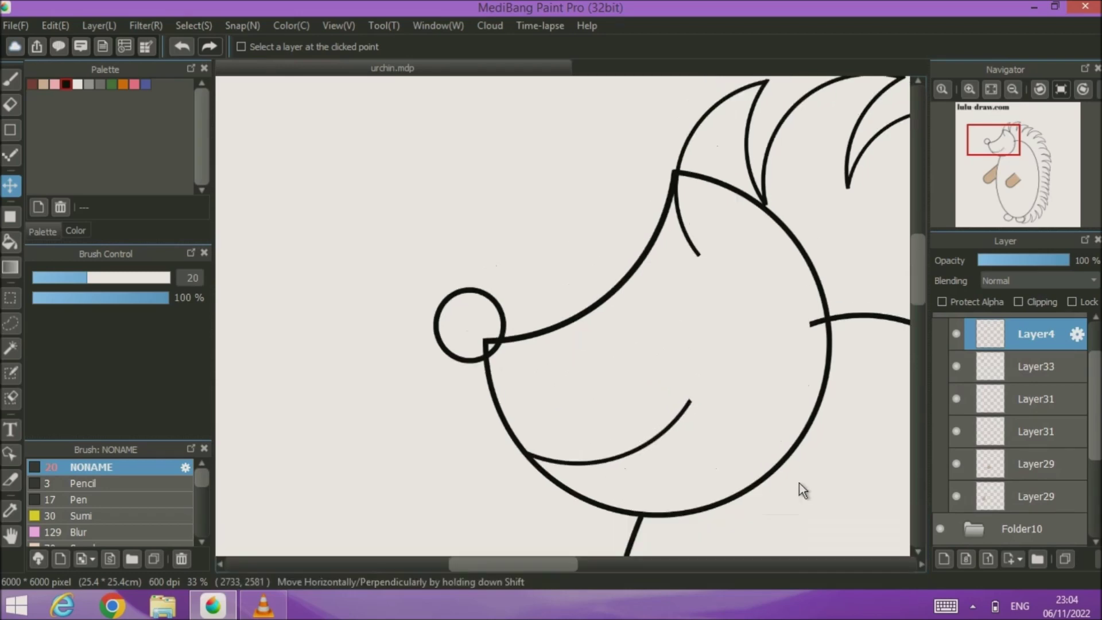
- On a new layer, draw a circle with brush size 13.9 at the mouth's inner end and erase its upper part to leave a short arc
{"action": "left_click", "coordinate": [945, 557]}
{"action": "left_click", "coordinate": [10, 130]}
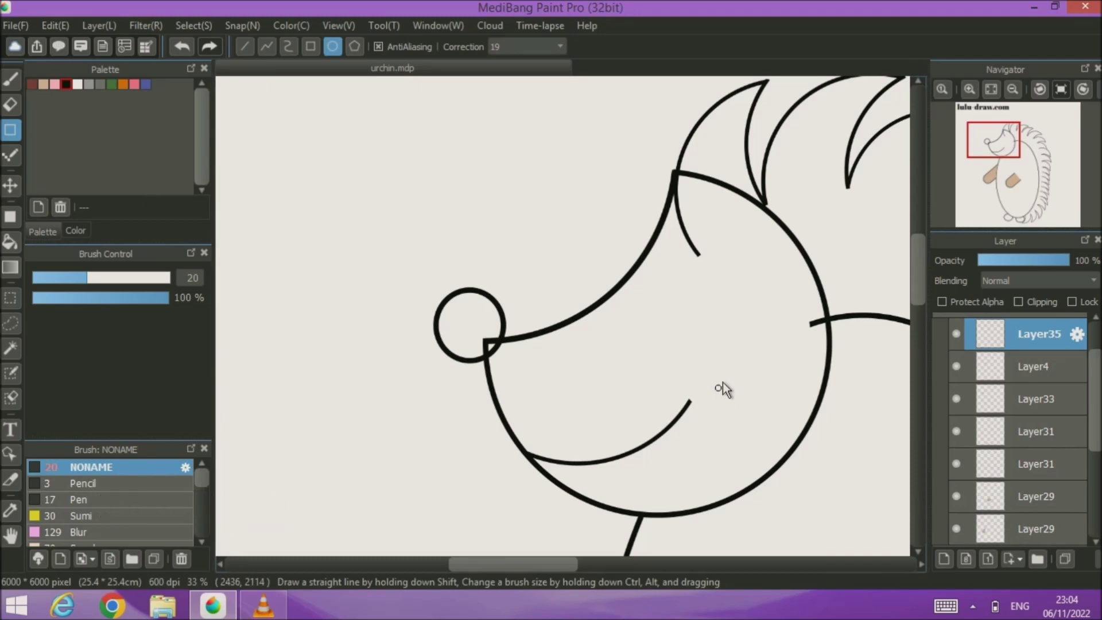
{"action": "left_click_drag", "start_coordinate": [753, 368], "coordinate": [697, 422]}
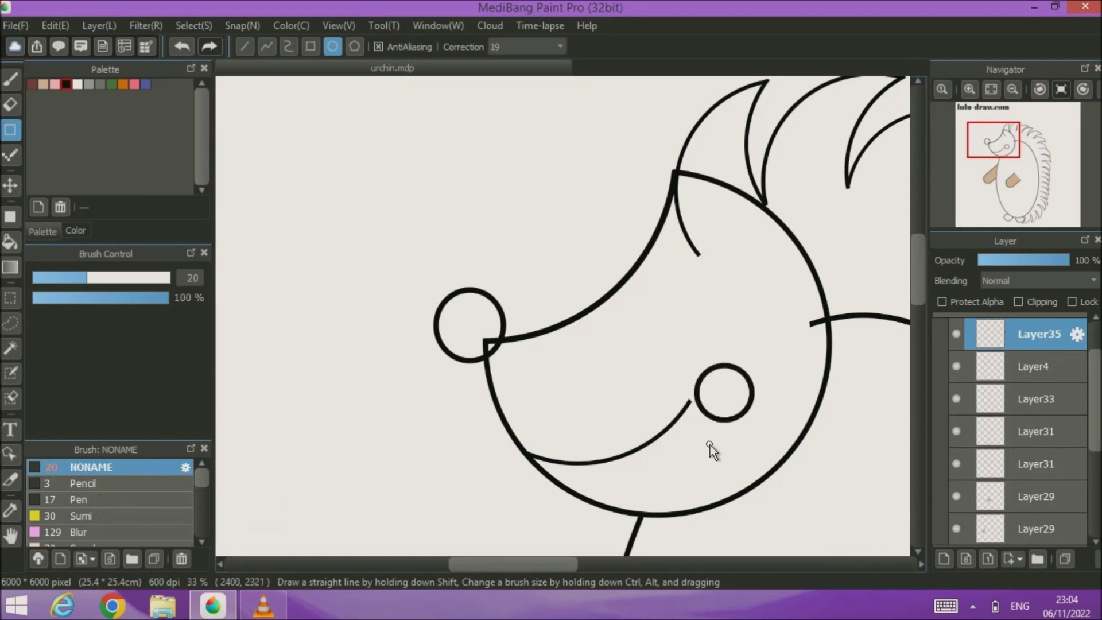
{"action": "left_click", "coordinate": [184, 46]}
{"action": "left_click", "coordinate": [70, 278]}
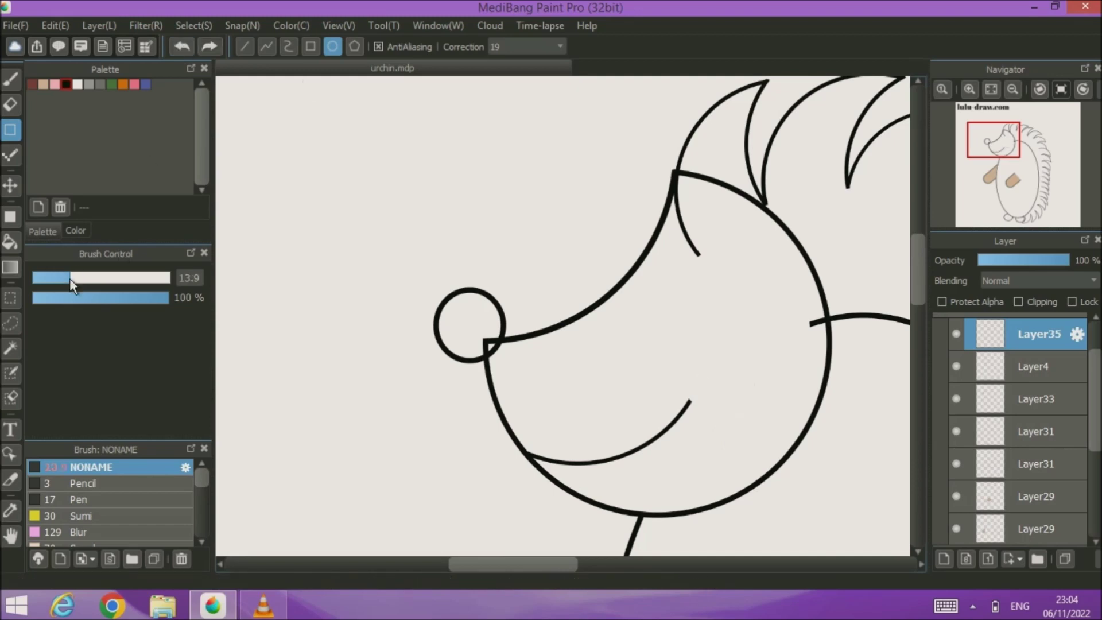
{"action": "left_click_drag", "start_coordinate": [728, 365], "coordinate": [714, 399]}
{"action": "key", "text": "v"}
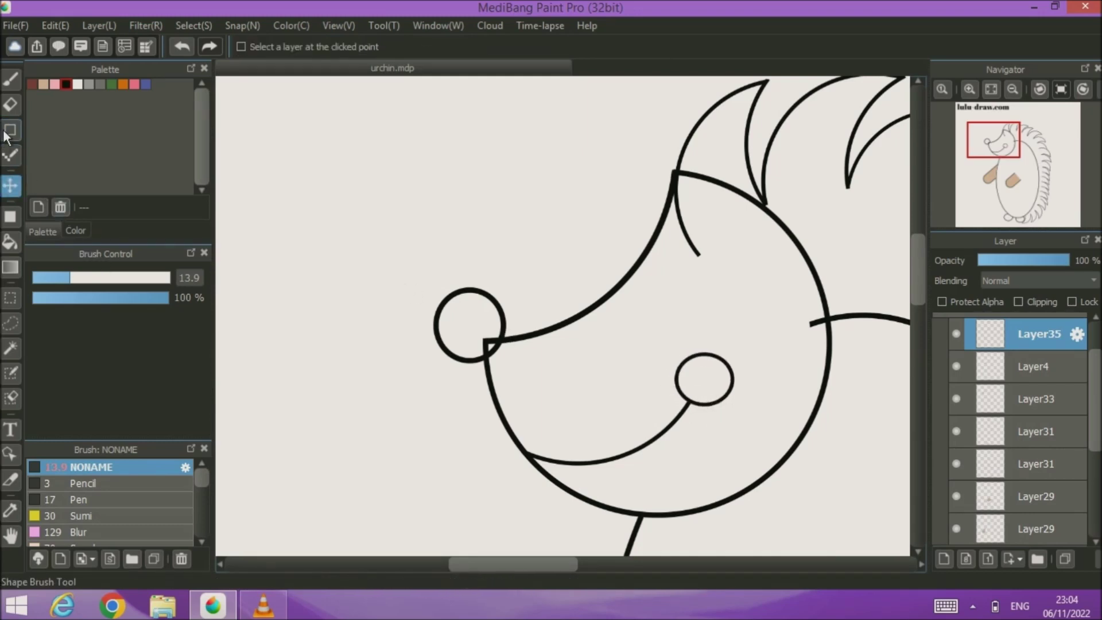
{"action": "left_click", "coordinate": [10, 104]}
{"action": "left_click_drag", "start_coordinate": [696, 364], "coordinate": [735, 390]}
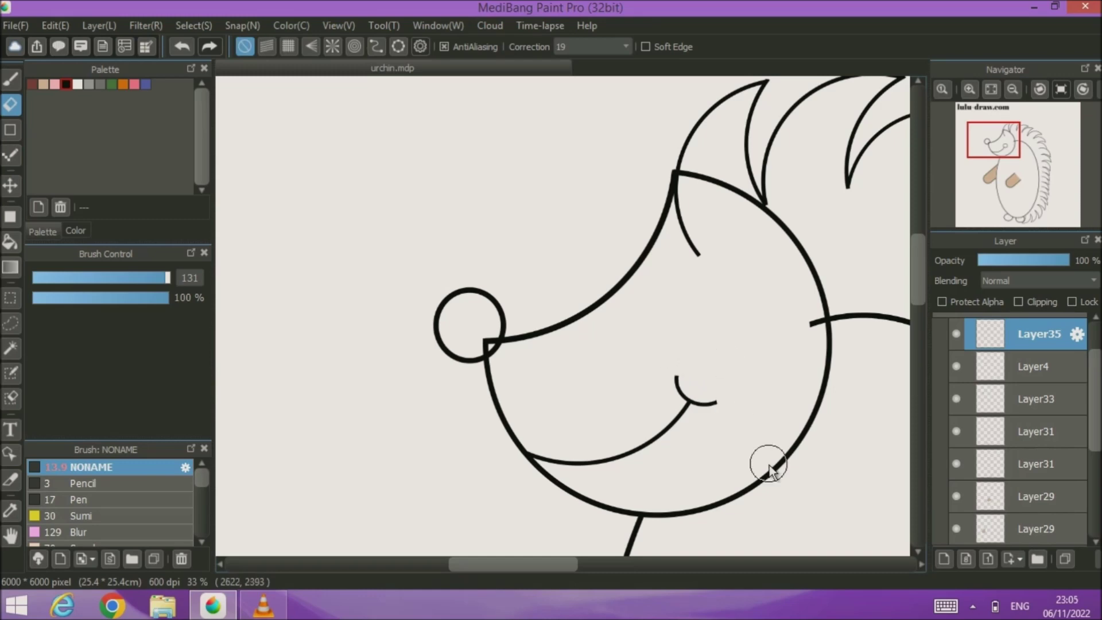
{"action": "left_click", "coordinate": [1065, 558]}
{"action": "left_click", "coordinate": [1096, 558]}
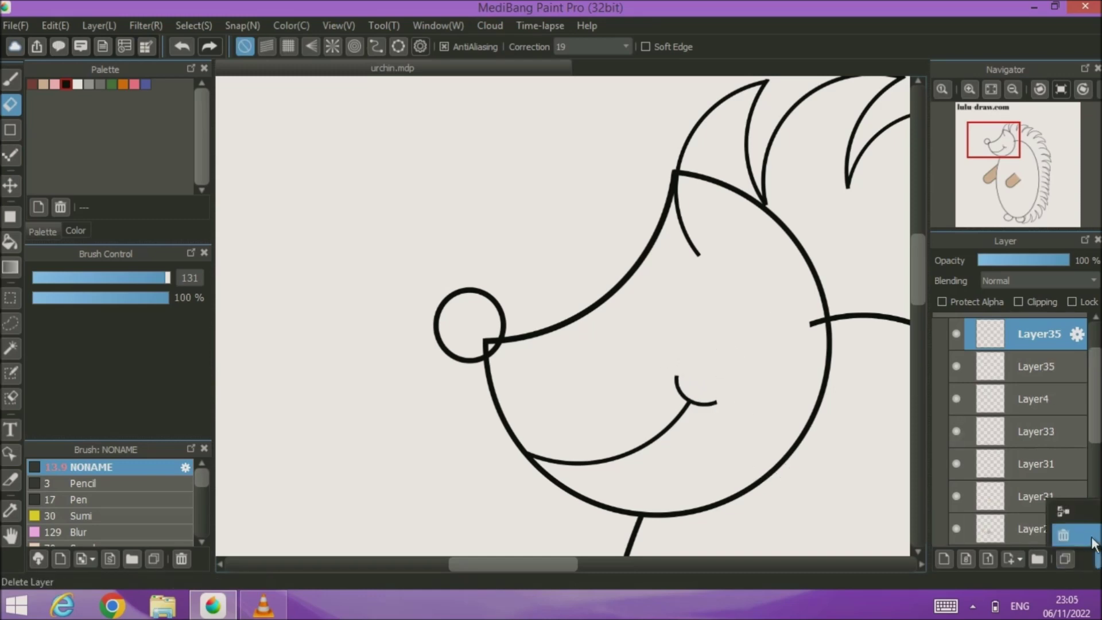
{"action": "left_click", "coordinate": [1083, 540]}
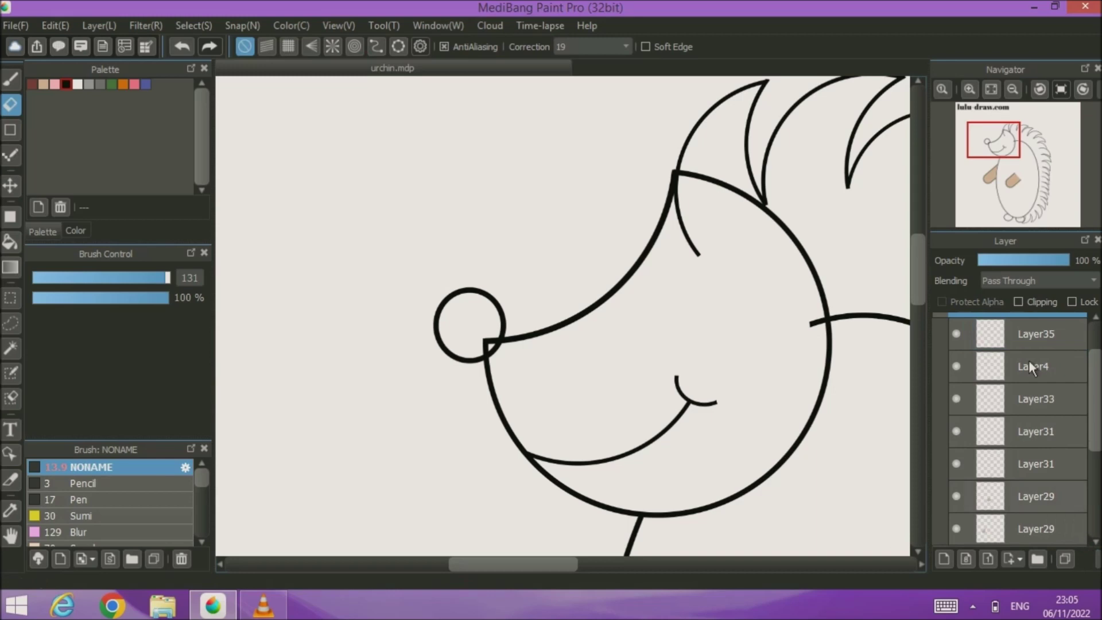
- Merge the short arc's layer into the mouth layer, then transform the whole mouth with a slight rotation and shift on the snout
{"action": "left_click", "coordinate": [1006, 335]}
{"action": "key", "text": "ctrl+e"}
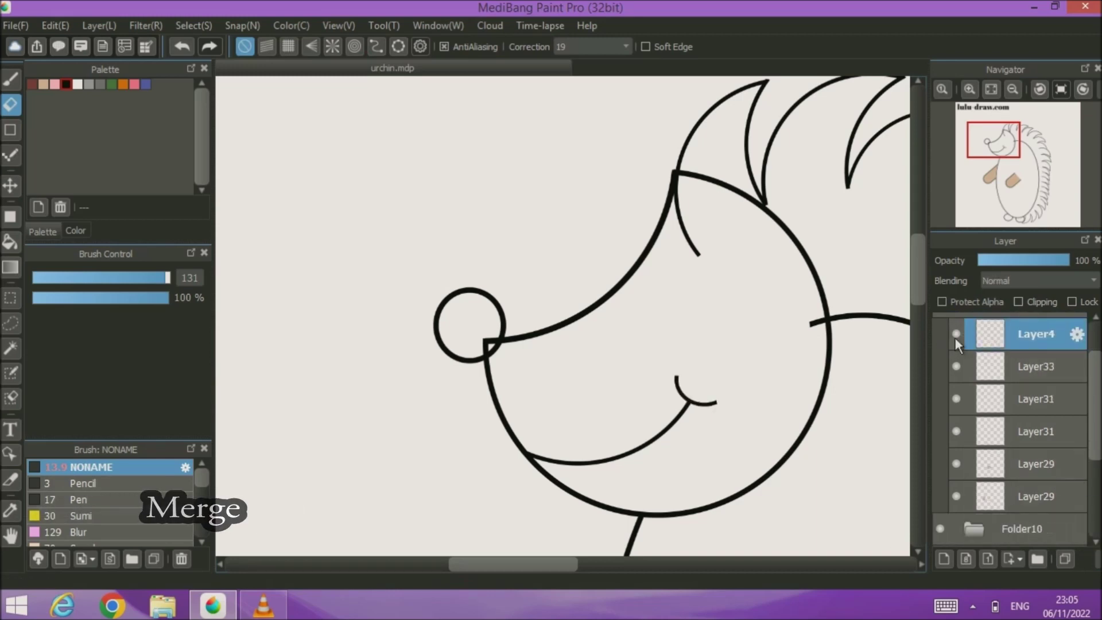
{"action": "left_click", "coordinate": [194, 25]}
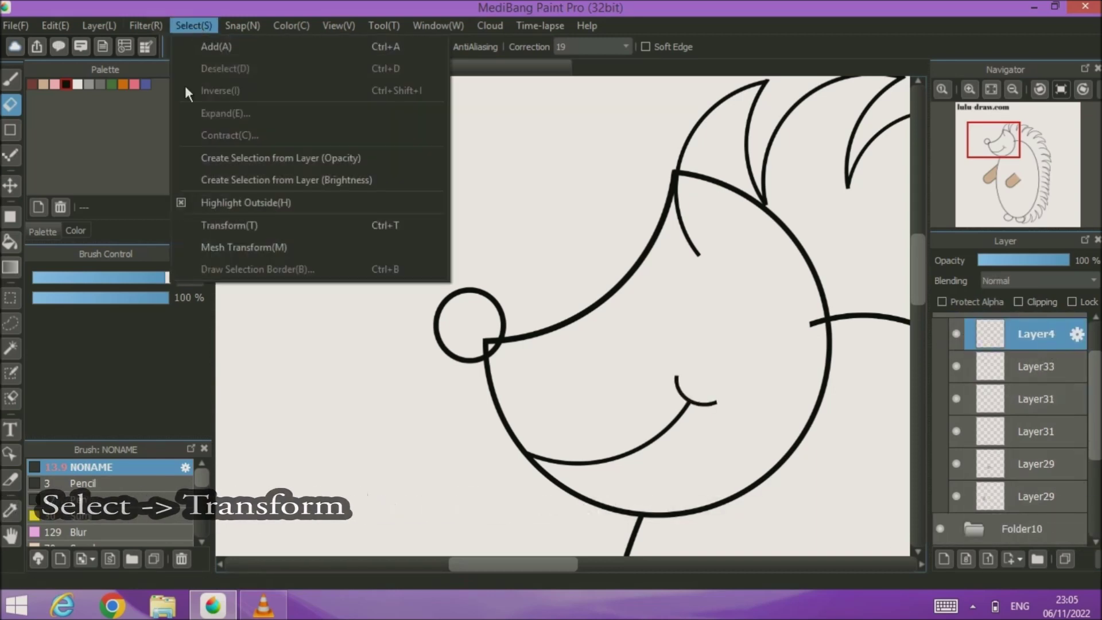
{"action": "left_click", "coordinate": [208, 226]}
{"action": "left_click_drag", "start_coordinate": [508, 488], "coordinate": [497, 453]}
{"action": "left_click_drag", "start_coordinate": [603, 417], "coordinate": [605, 425]}
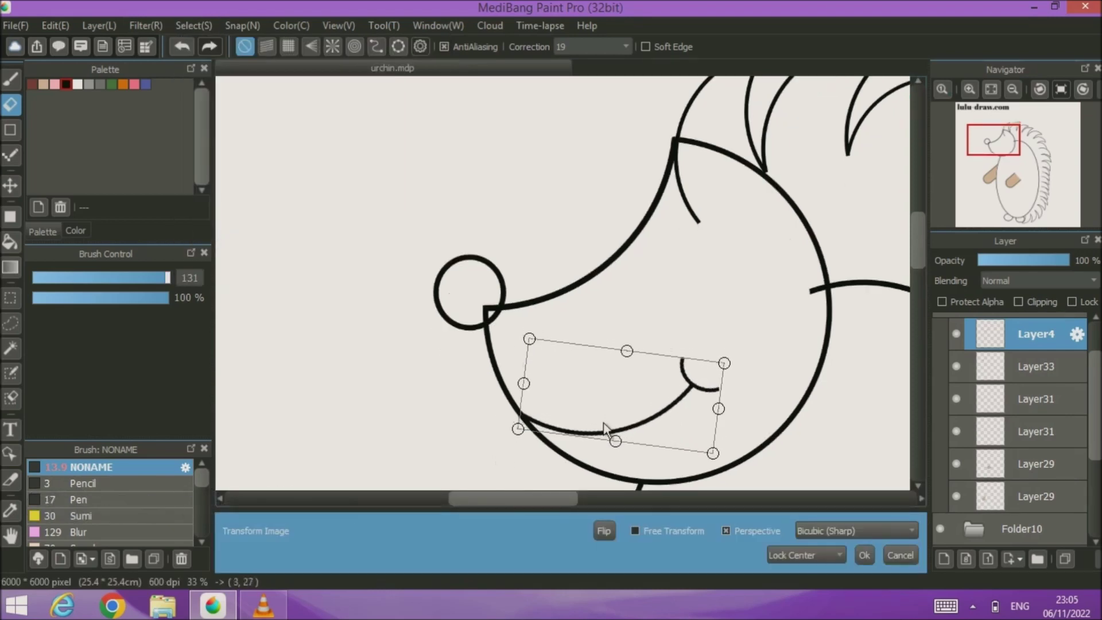
{"action": "left_click", "coordinate": [865, 554]}
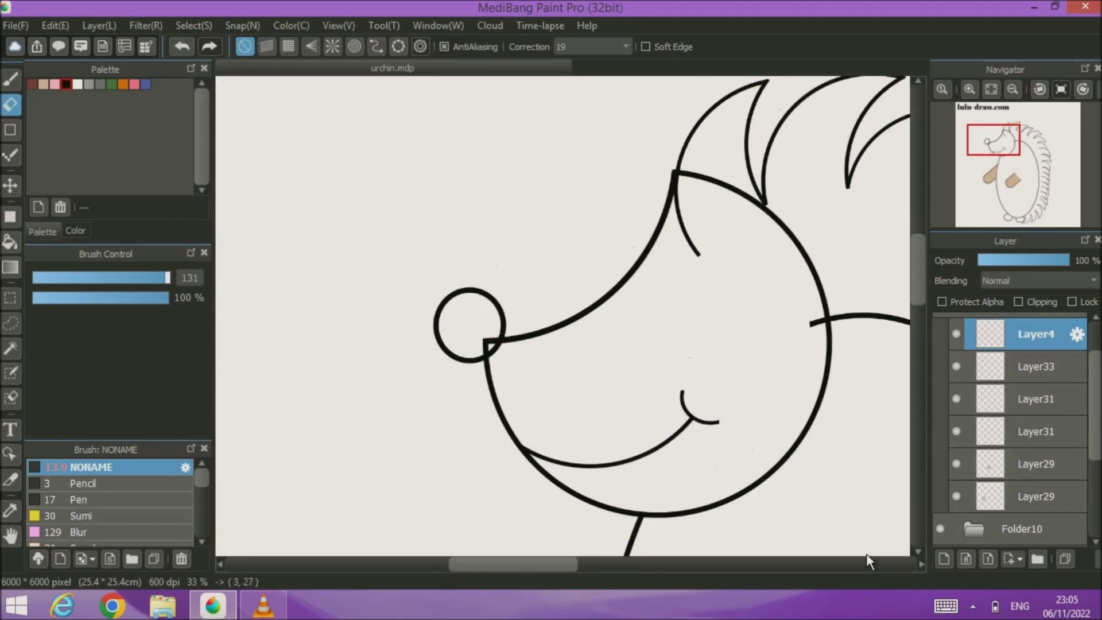
- On a new layer, draw an upright oval eye with brush size 10 above the mouth's inner end and shift it slightly towards the snout
{"action": "left_click", "coordinate": [943, 560]}
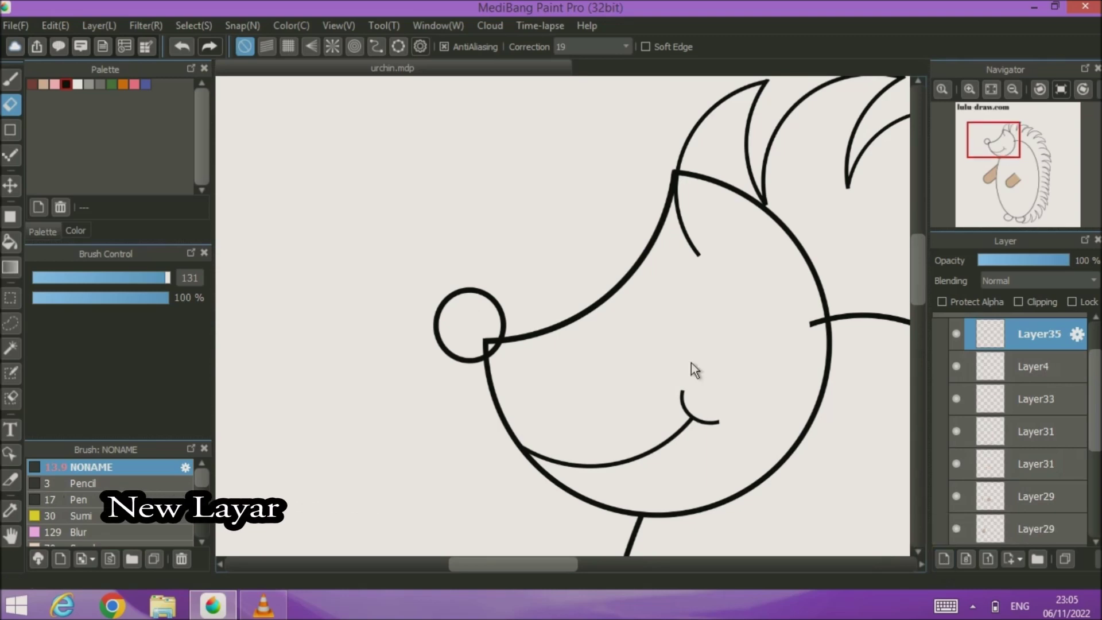
{"action": "left_click", "coordinate": [11, 130]}
{"action": "left_click_drag", "start_coordinate": [68, 278], "coordinate": [58, 278]}
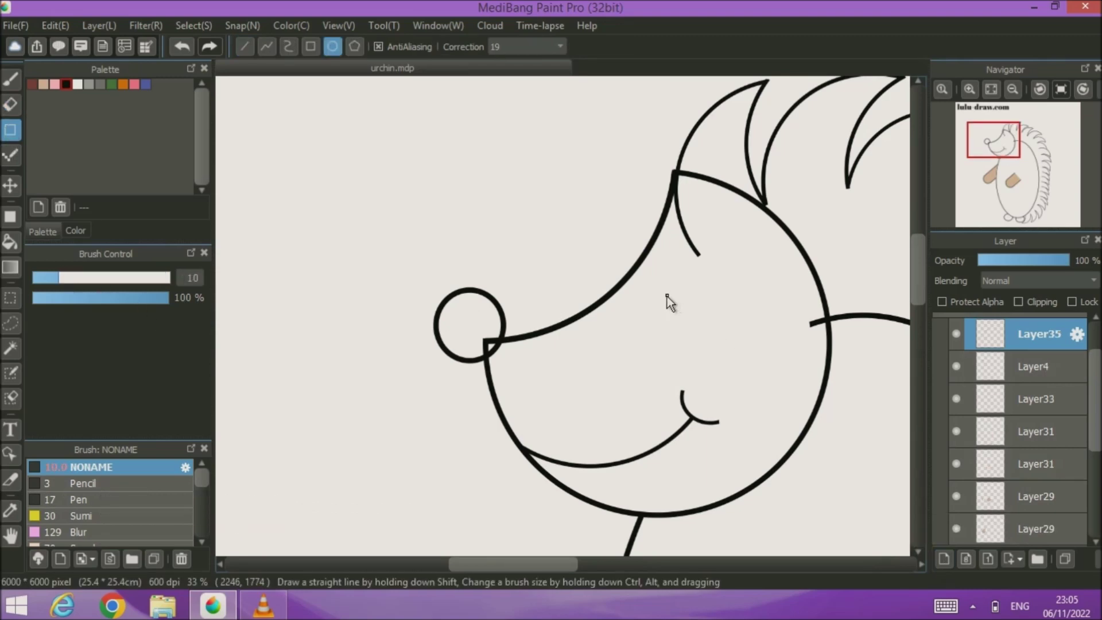
{"action": "left_click_drag", "start_coordinate": [664, 281], "coordinate": [732, 378]}
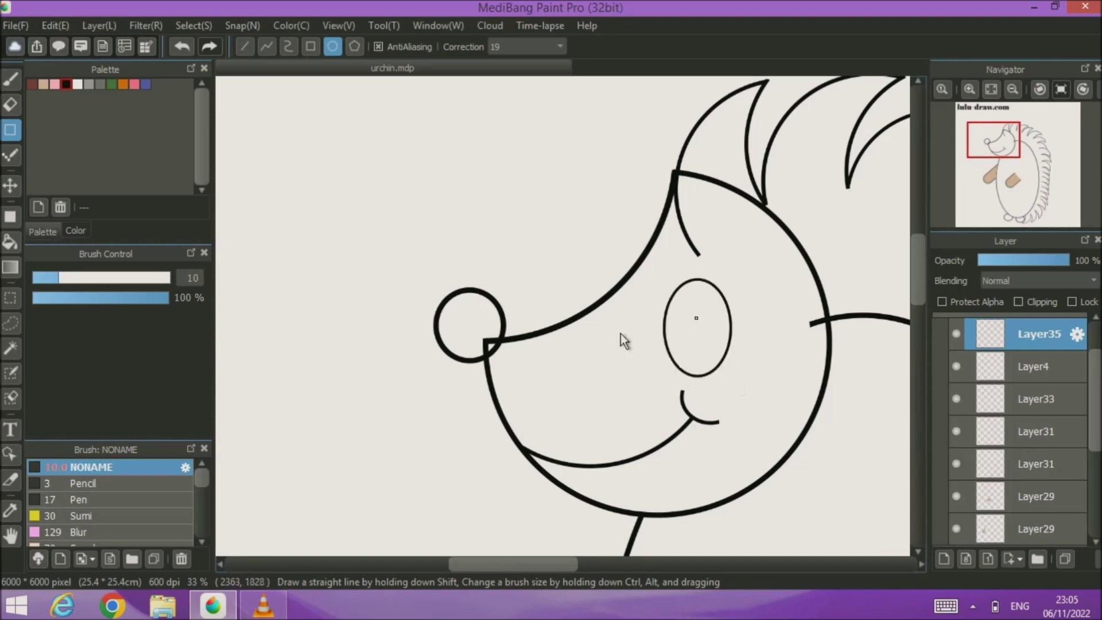
{"action": "left_click", "coordinate": [11, 184]}
{"action": "left_click_drag", "start_coordinate": [726, 332], "coordinate": [711, 313]}
- Duplicate the eye oval's layer and scale the copy down inside the original to outline the iris
{"action": "left_click", "coordinate": [1063, 559]}
{"action": "left_click", "coordinate": [210, 26]}
{"action": "left_click", "coordinate": [252, 224]}
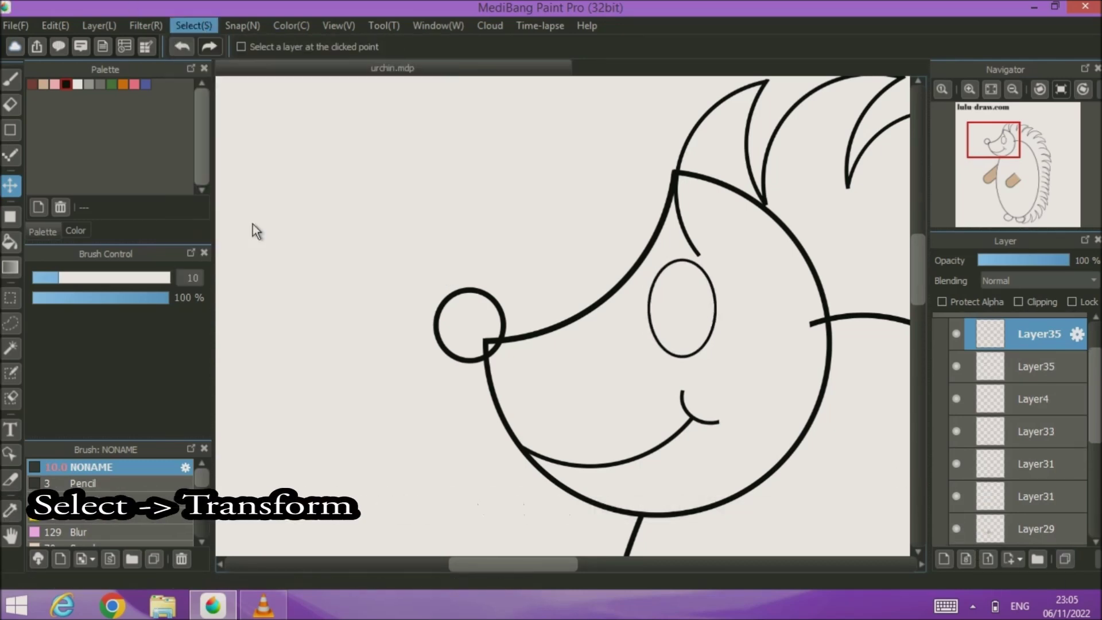
{"action": "left_click_drag", "start_coordinate": [712, 318], "coordinate": [710, 315]}
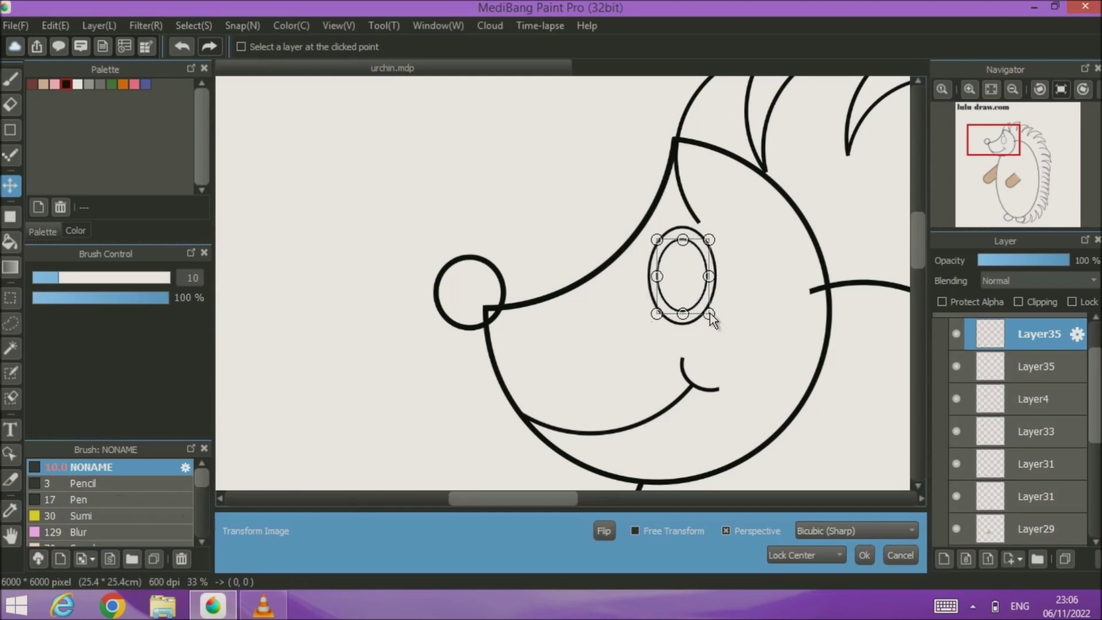
{"action": "left_click", "coordinate": [865, 555]}
- Duplicate the iris oval's layer and scale the copy down about its center to outline the pupil
{"action": "left_click", "coordinate": [1065, 559]}
{"action": "left_click", "coordinate": [144, 27]}
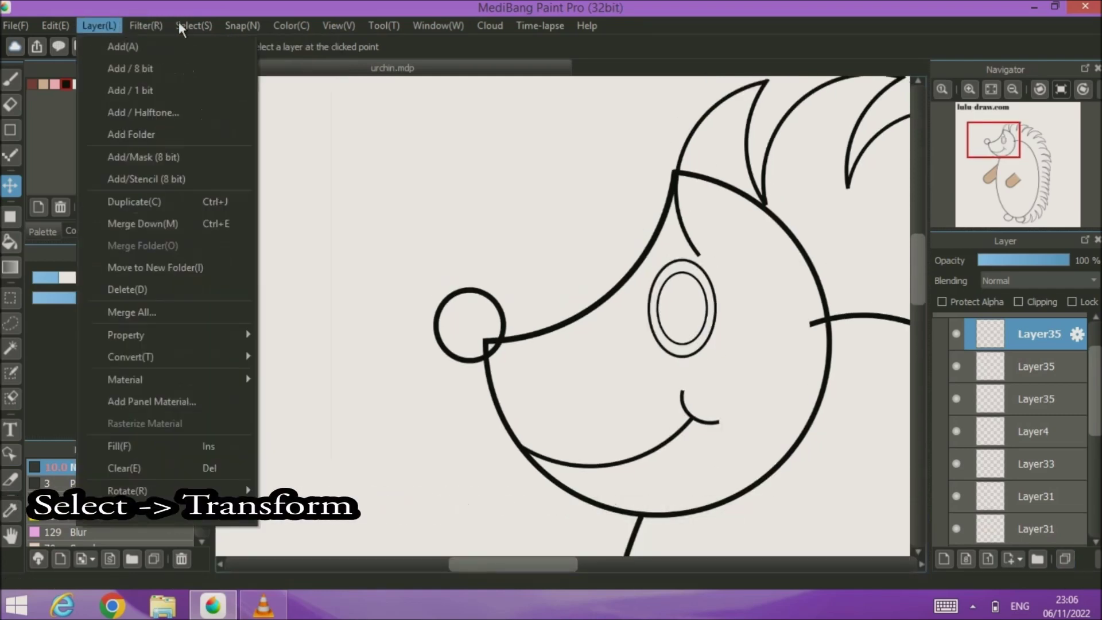
{"action": "left_click", "coordinate": [198, 223]}
{"action": "left_click_drag", "start_coordinate": [712, 316], "coordinate": [697, 295]}
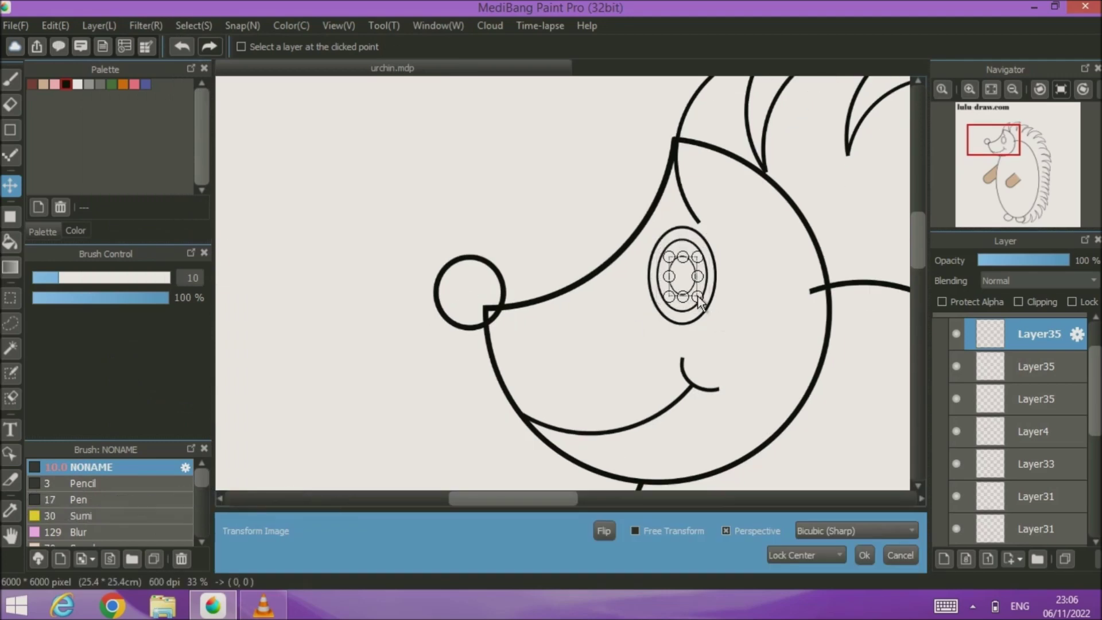
{"action": "left_click", "coordinate": [865, 555]}
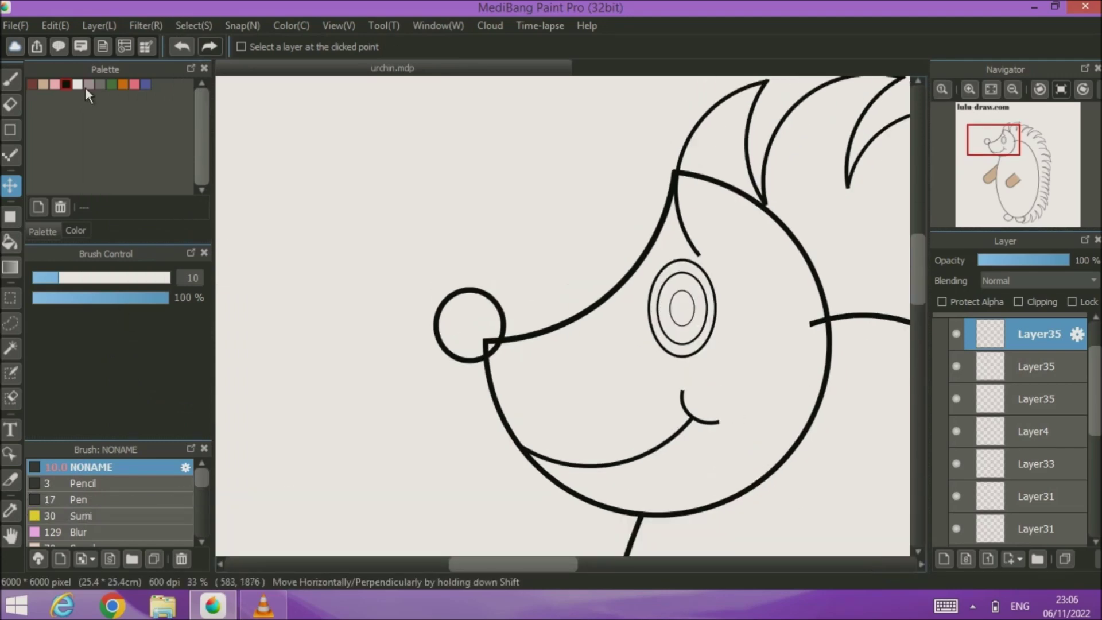
- Fill the innermost oval of the eye with black using the Bucket tool
{"action": "left_click", "coordinate": [28, 83]}
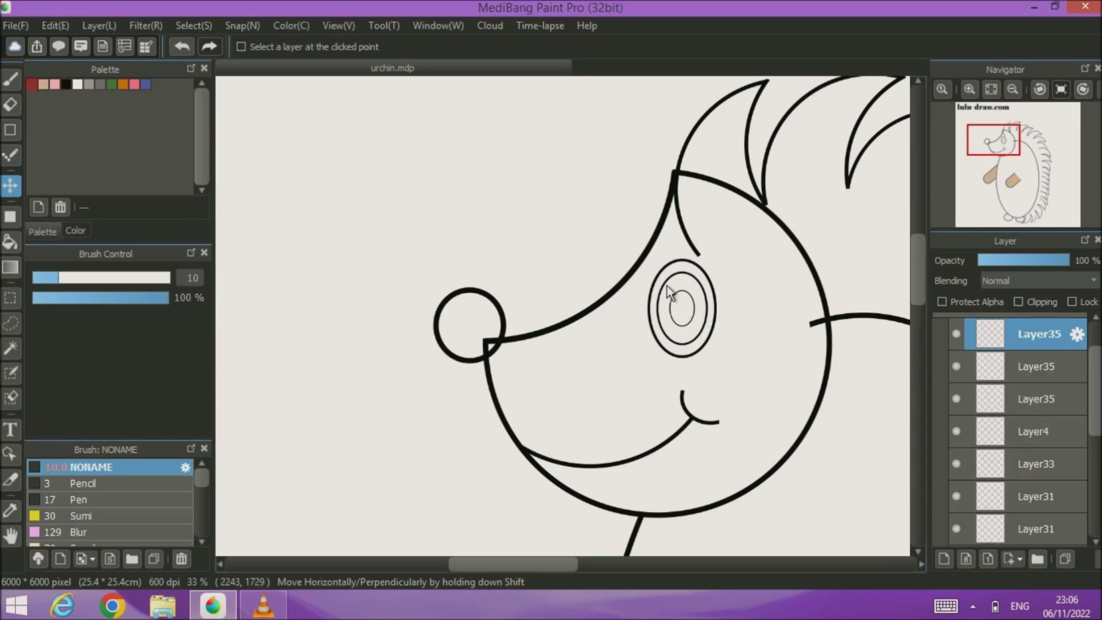
{"action": "left_click", "coordinate": [10, 242]}
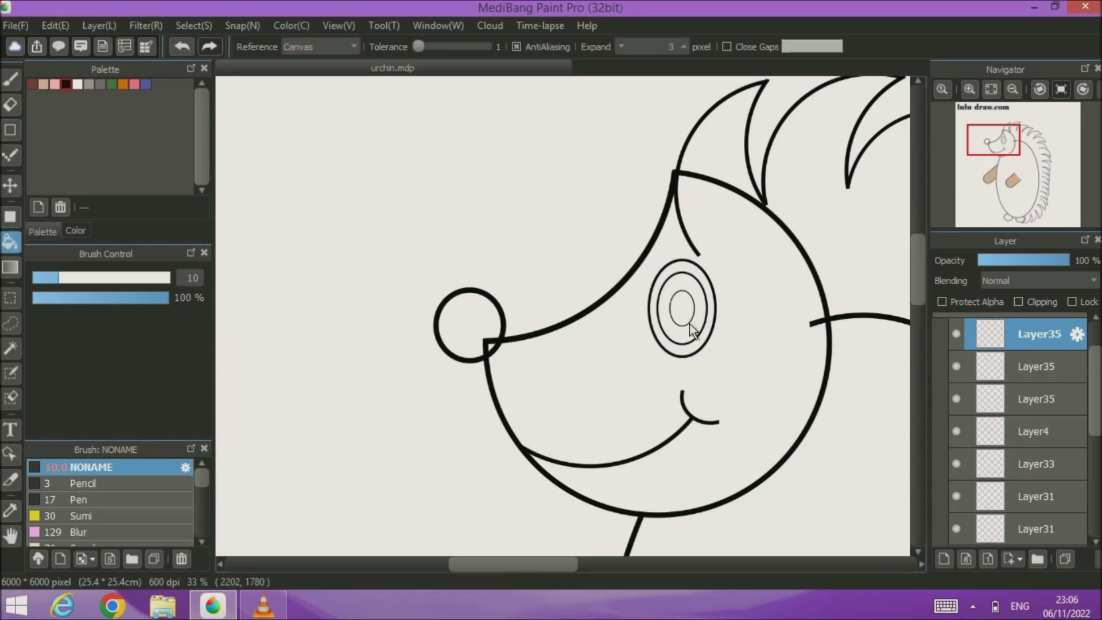
{"action": "left_click", "coordinate": [683, 310]}
- Hide the pupil's layer and fill the iris oval with reddish brown on its own layer
{"action": "left_click", "coordinate": [979, 372]}
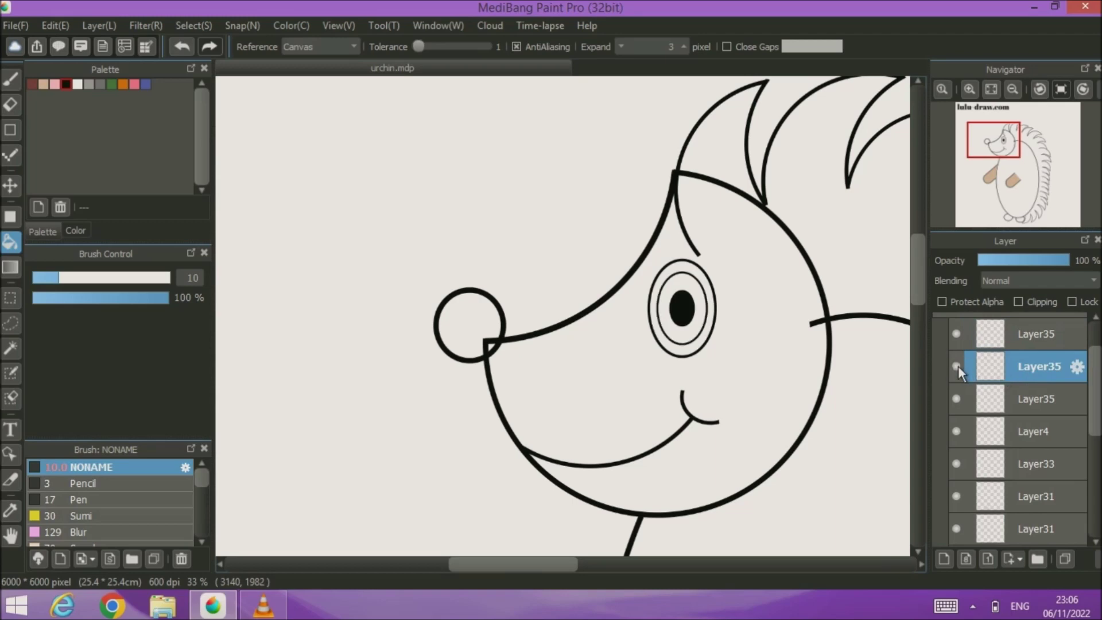
{"action": "left_click", "coordinate": [957, 334]}
{"action": "left_click", "coordinate": [32, 85]}
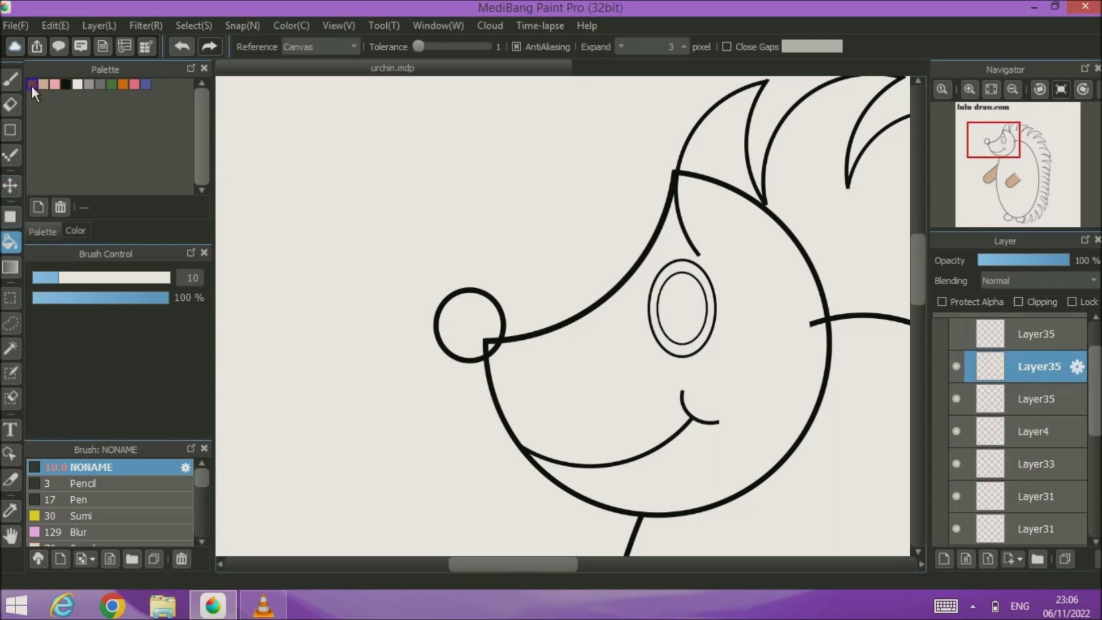
{"action": "left_click", "coordinate": [693, 301]}
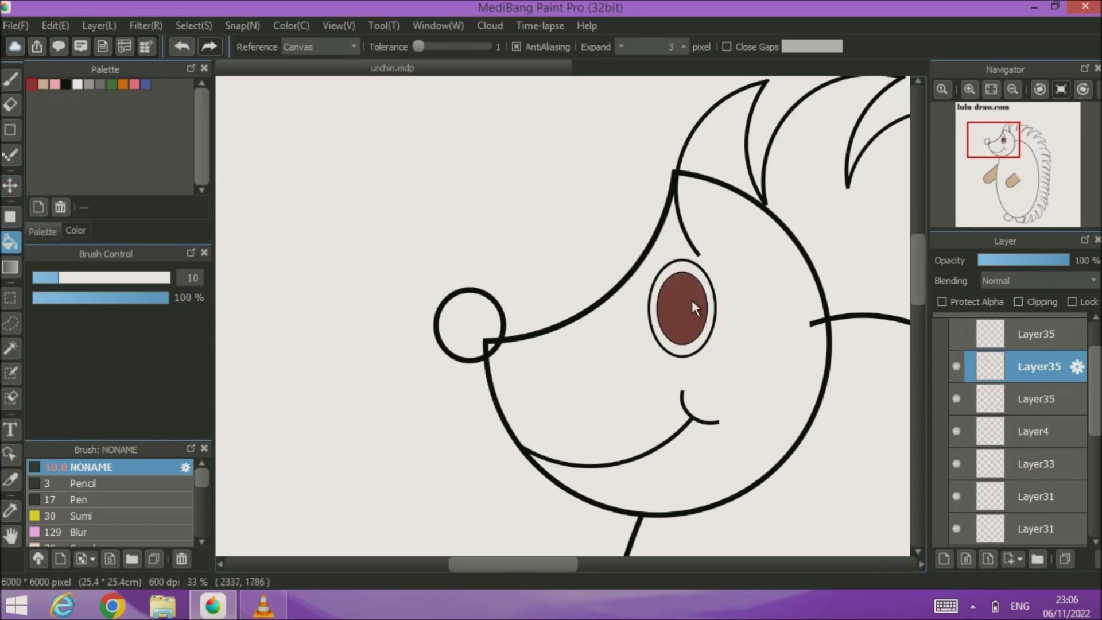
- Hide the iris layer, fill the outer eye oval with white, and show the iris and pupil layers again
{"action": "left_click", "coordinate": [957, 366]}
{"action": "left_click", "coordinate": [1025, 400]}
{"action": "left_click", "coordinate": [76, 84]}
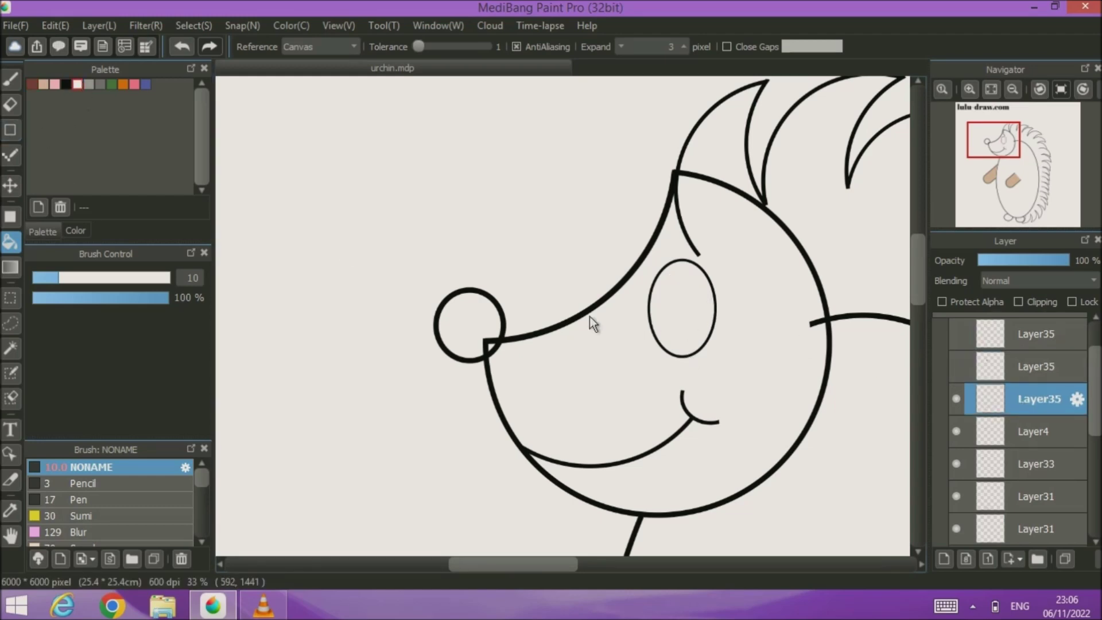
{"action": "left_click", "coordinate": [690, 325]}
{"action": "left_click", "coordinate": [957, 366]}
{"action": "left_click", "coordinate": [957, 334]}
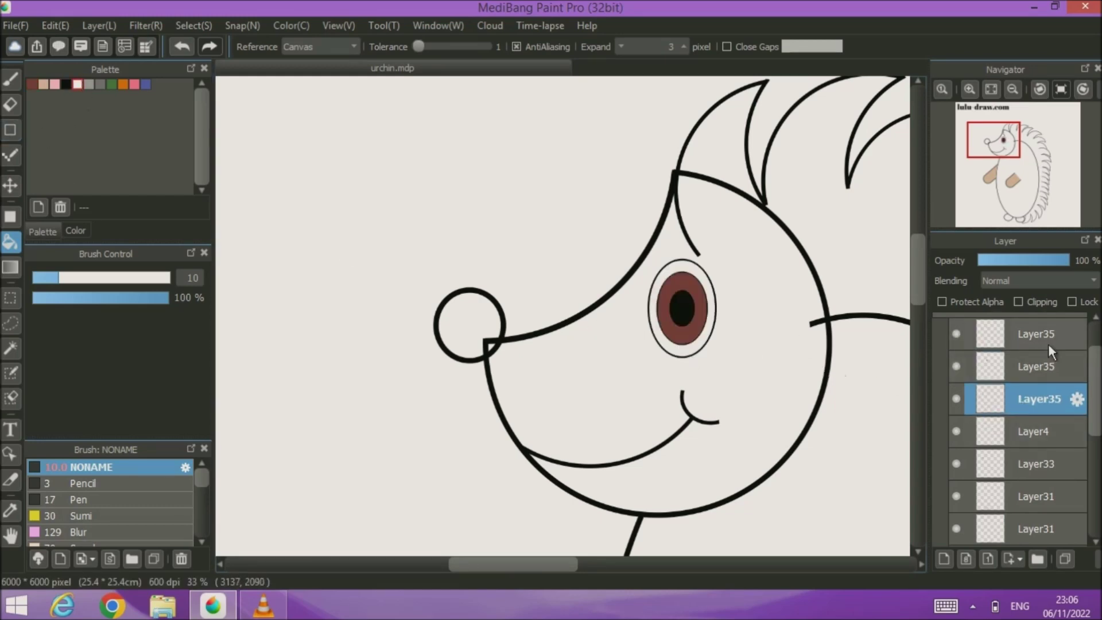
- On a new layer above the pupil, draw a small filled white circle with constrained proportions over the iris's upper-left edge
{"action": "left_click", "coordinate": [944, 556]}
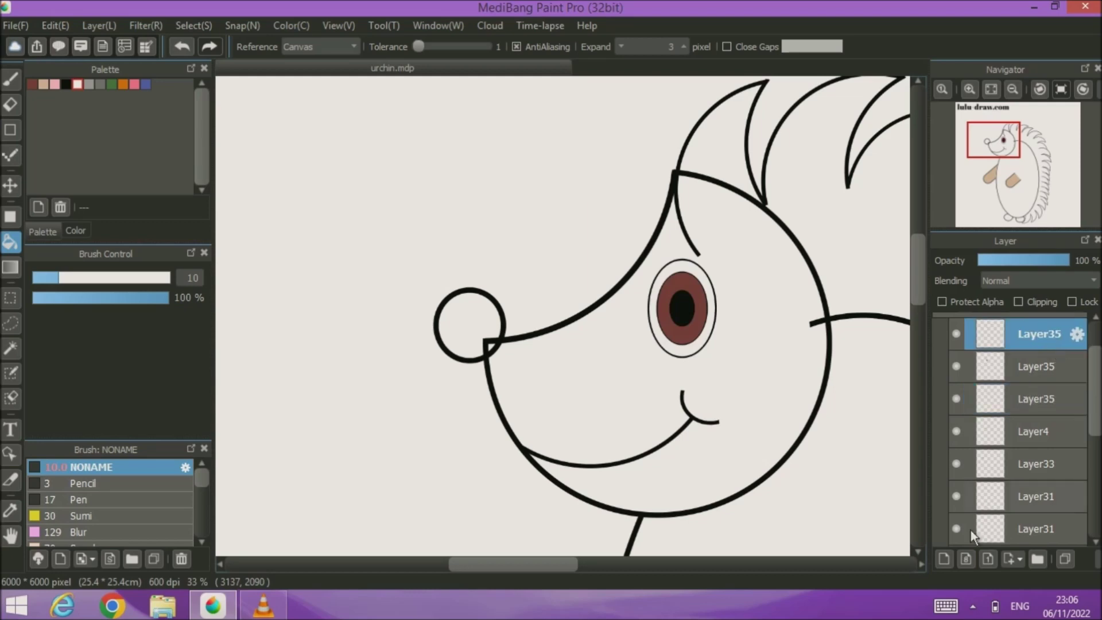
{"action": "left_click", "coordinate": [10, 216]}
{"action": "left_click", "coordinate": [308, 46]}
{"action": "left_click", "coordinate": [263, 71]}
{"action": "left_click", "coordinate": [733, 46]}
{"action": "scroll", "coordinate": [677, 287], "scroll_direction": "up", "scroll_amount": 5}
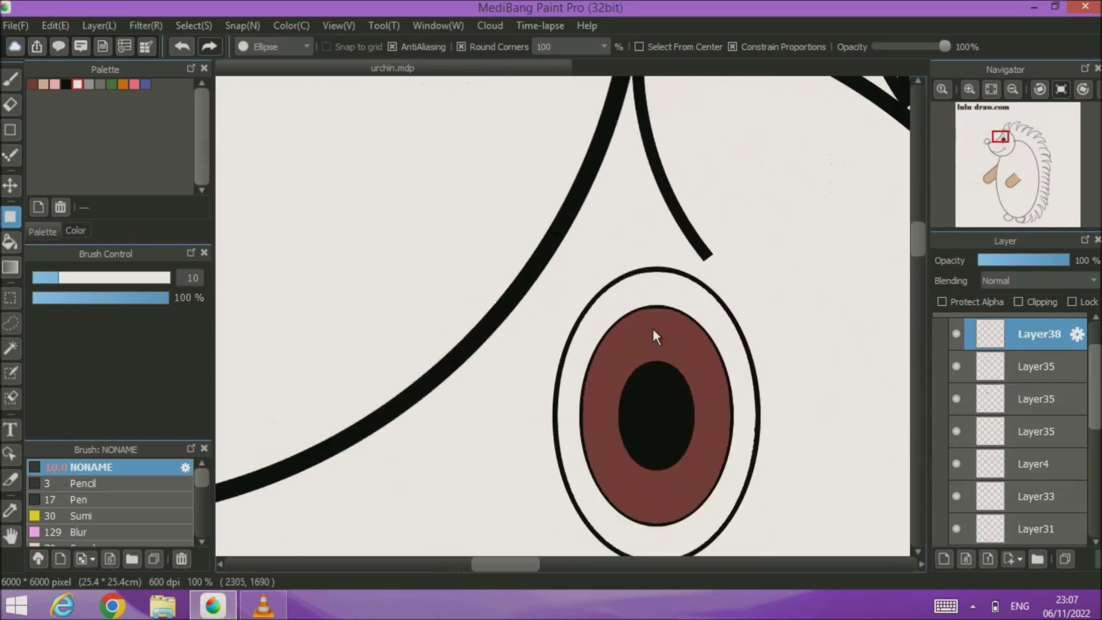
{"action": "left_click_drag", "start_coordinate": [533, 247], "coordinate": [581, 291]}
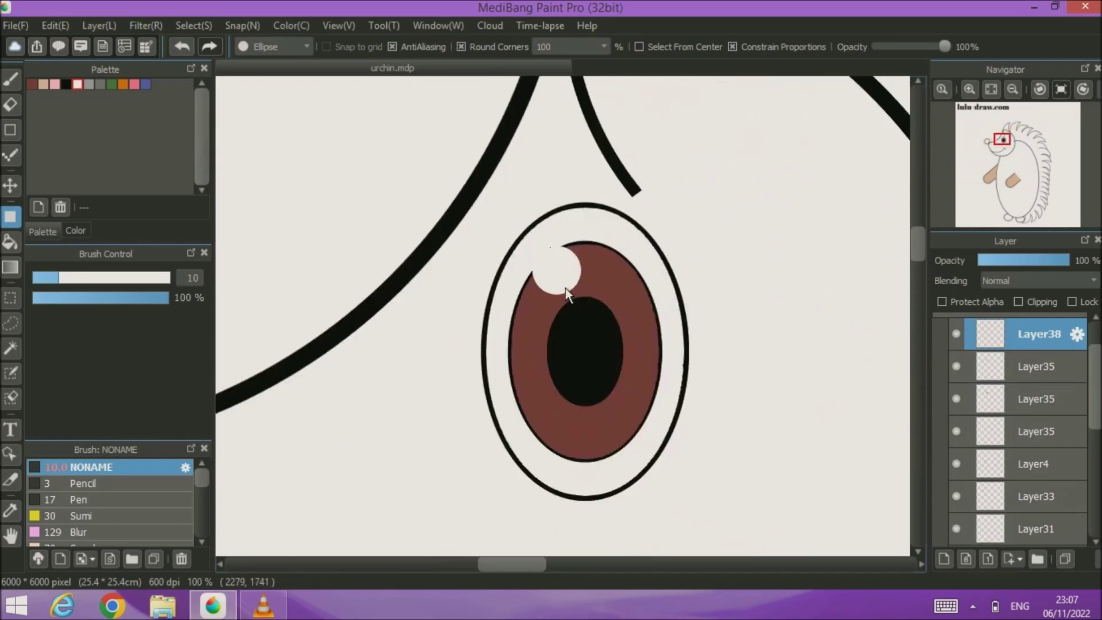
- Shift the white highlight slightly up and left, then duplicate its layer and move the copy to the iris's lower-right edge
{"action": "left_click", "coordinate": [10, 185]}
{"action": "left_click_drag", "start_coordinate": [557, 263], "coordinate": [552, 257]}
{"action": "left_click", "coordinate": [1065, 559]}
{"action": "left_click_drag", "start_coordinate": [543, 308], "coordinate": [631, 441]}
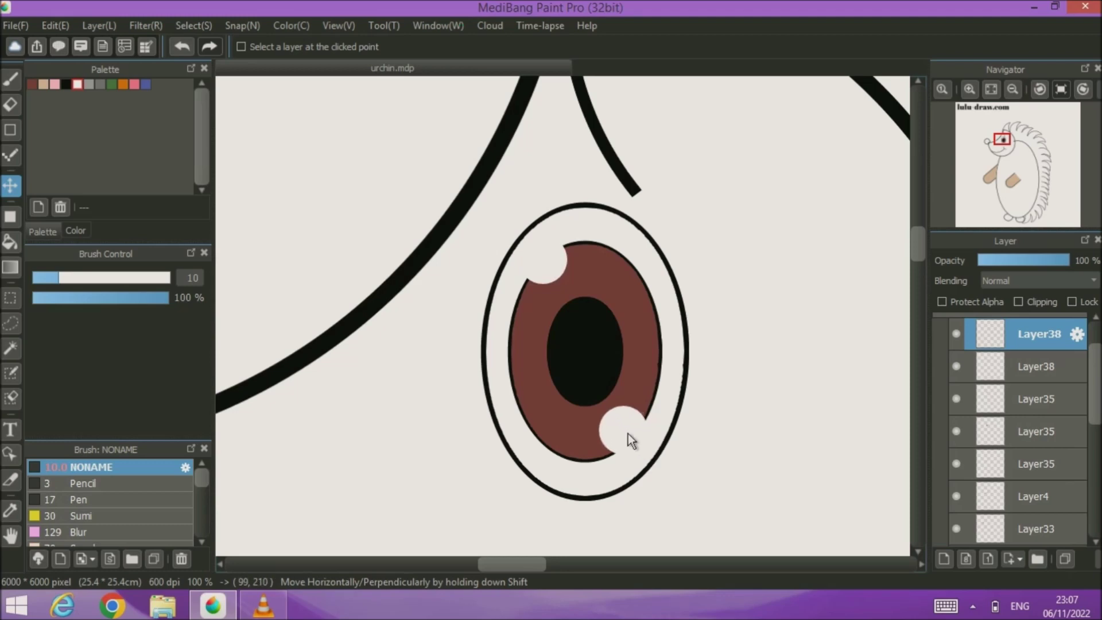
- Fill the foot nearest the spines with tan on the lower Layer31
{"action": "left_click", "coordinate": [989, 89]}
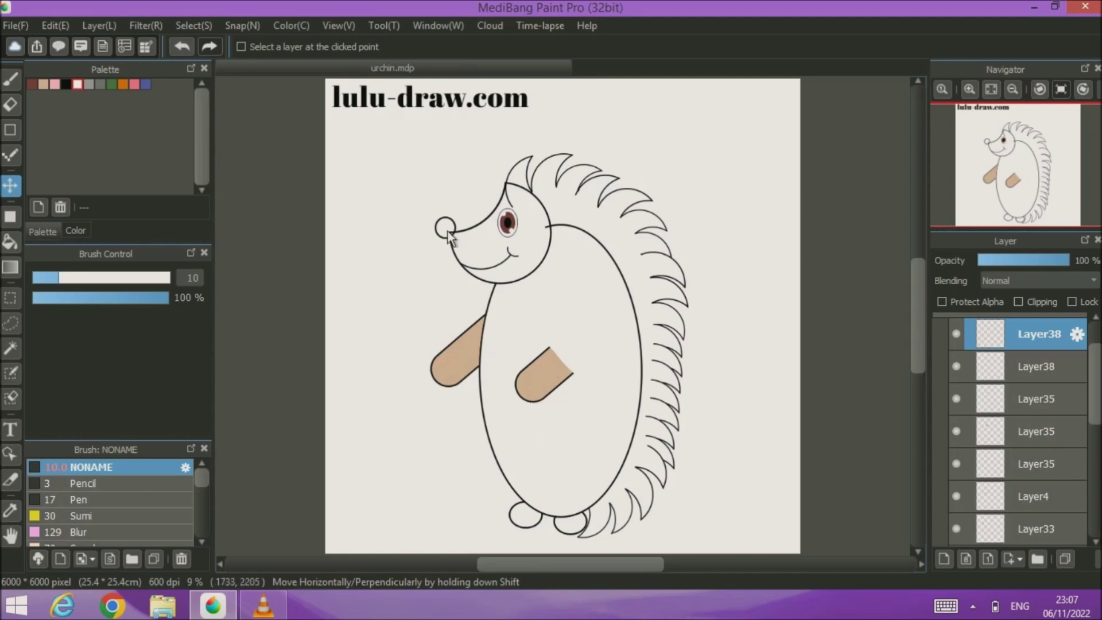
{"action": "mouse_move", "coordinate": [1098, 392]}
{"action": "left_mouse_down"}
{"action": "mouse_move", "coordinate": [1097, 362]}
{"action": "mouse_move", "coordinate": [1099, 401]}
{"action": "left_mouse_up"}
{"action": "scroll", "coordinate": [1085, 443], "scroll_direction": "down", "scroll_amount": 3}
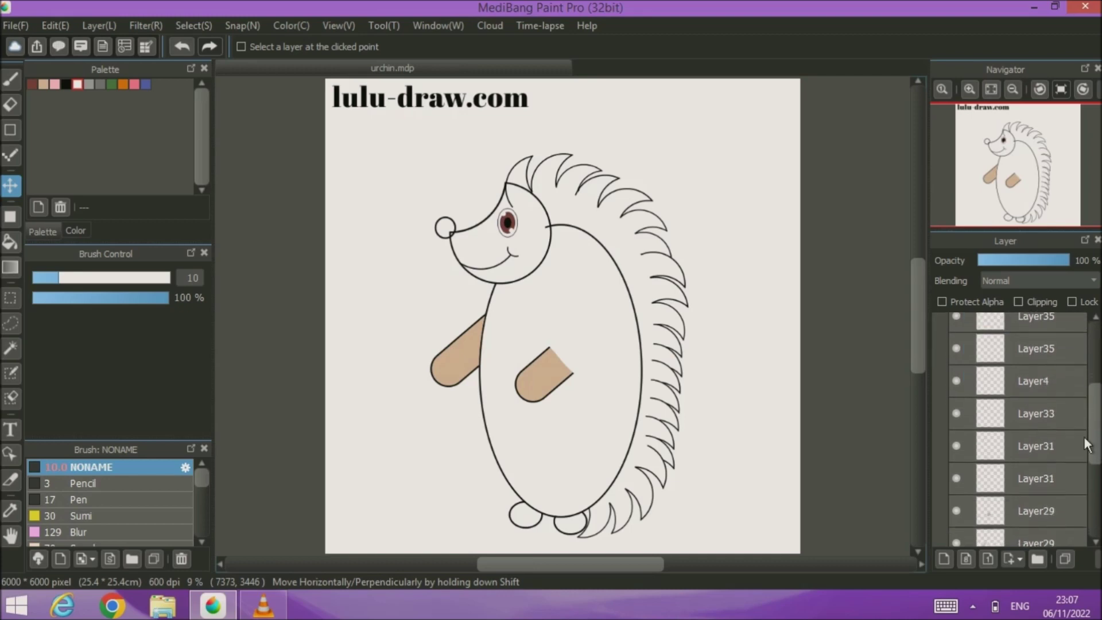
{"action": "left_click", "coordinate": [1022, 477]}
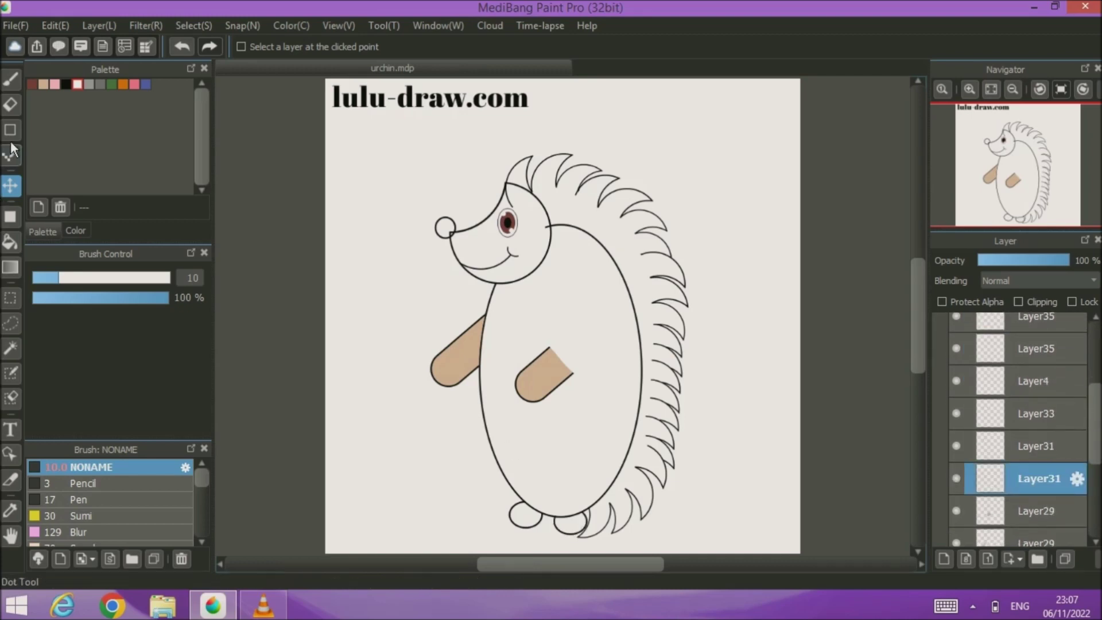
{"action": "left_click", "coordinate": [12, 243]}
{"action": "left_click", "coordinate": [42, 85]}
{"action": "left_click", "coordinate": [574, 529]}
- Fill the front foot with tan on the upper Layer31
{"action": "left_click", "coordinate": [958, 447]}
{"action": "left_click", "coordinate": [956, 446]}
{"action": "left_click", "coordinate": [1022, 446]}
{"action": "left_click", "coordinate": [528, 520]}
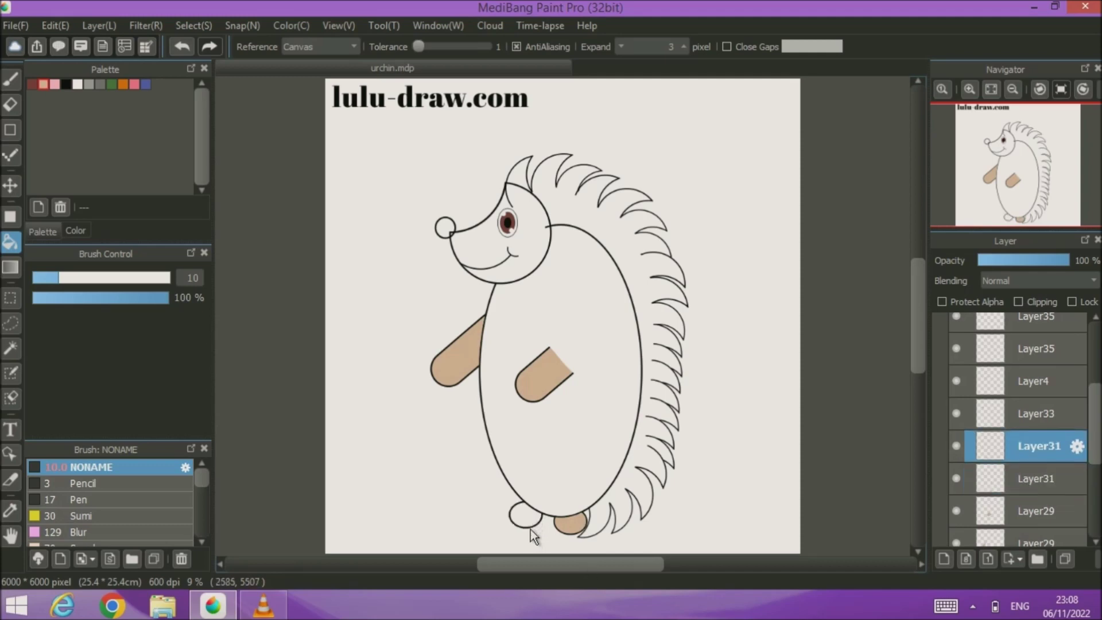
- Identify the nose's layer in Folder28 by toggling individual layers' visibility, and select Layer33
{"action": "scroll", "coordinate": [944, 346], "scroll_direction": "up", "scroll_amount": 5}
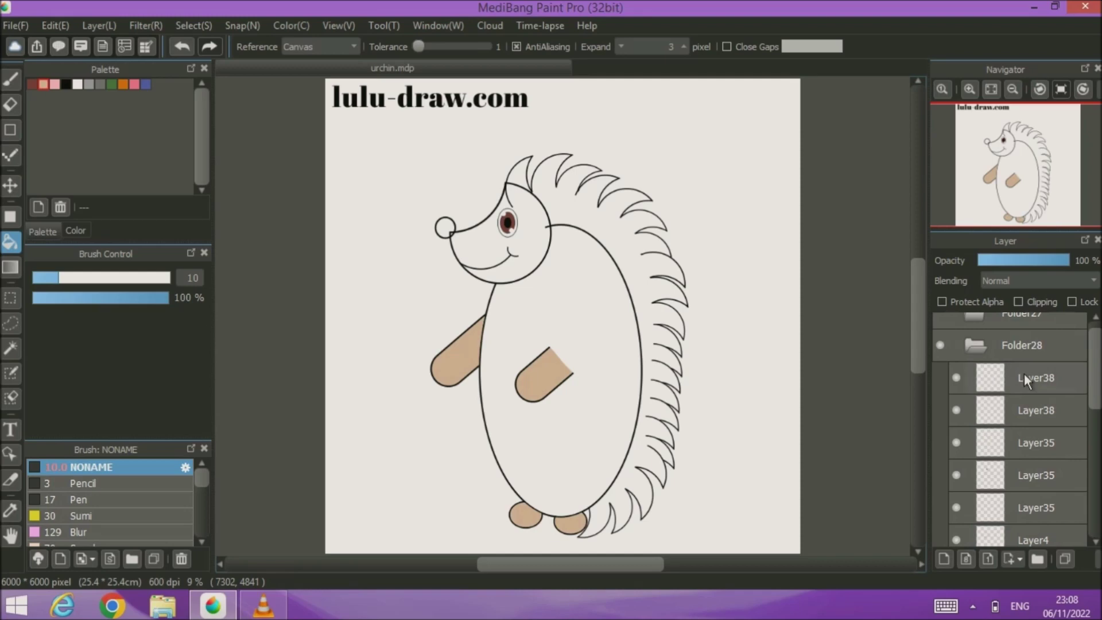
{"action": "left_click", "coordinate": [972, 346]}
{"action": "left_click", "coordinate": [940, 345]}
{"action": "left_click", "coordinate": [939, 345]}
{"action": "left_click", "coordinate": [980, 353]}
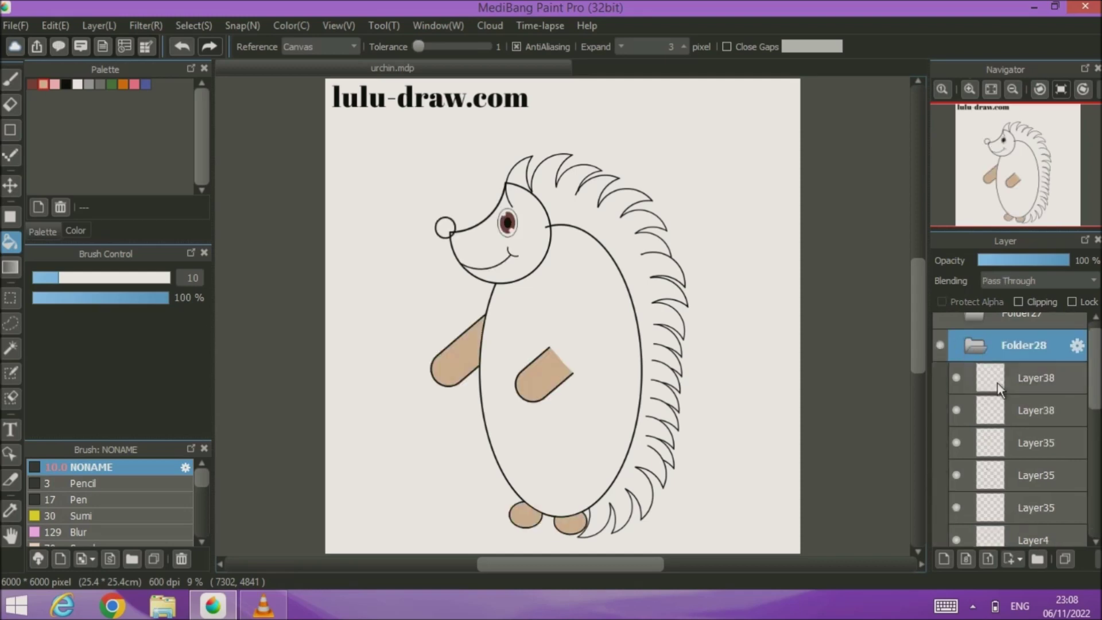
{"action": "left_click", "coordinate": [957, 444]}
{"action": "left_click", "coordinate": [957, 444]}
{"action": "left_click", "coordinate": [957, 509]}
{"action": "left_click", "coordinate": [956, 509]}
{"action": "left_click", "coordinate": [956, 537]}
{"action": "left_click", "coordinate": [956, 538]}
{"action": "scroll", "coordinate": [984, 519], "scroll_direction": "down", "scroll_amount": 3}
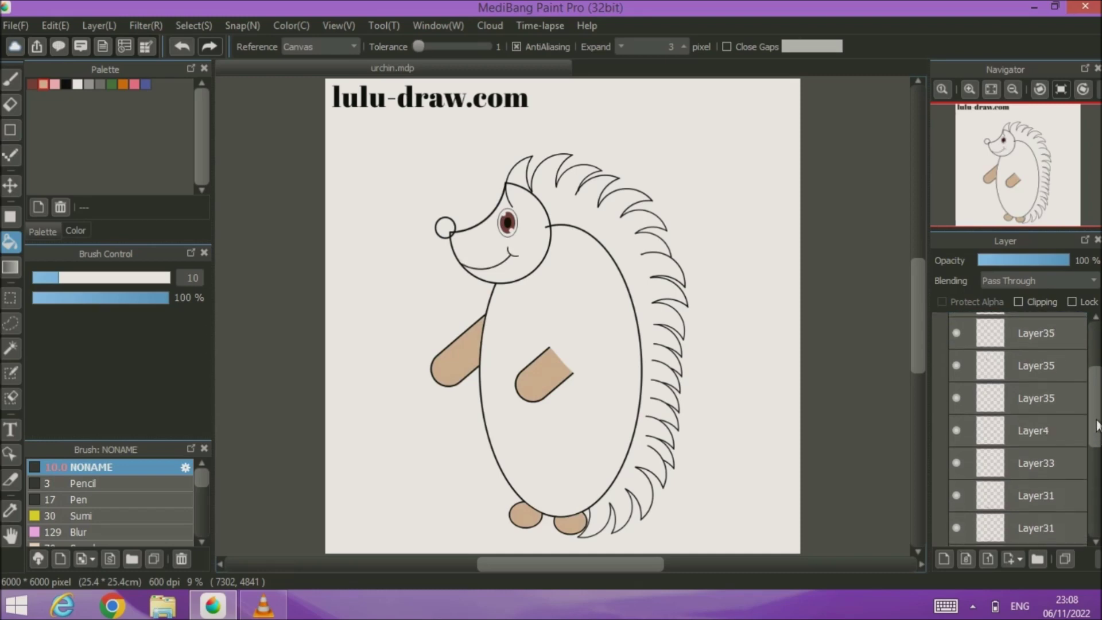
{"action": "left_click", "coordinate": [956, 432]}
{"action": "left_click", "coordinate": [956, 432]}
{"action": "left_click", "coordinate": [1011, 462]}
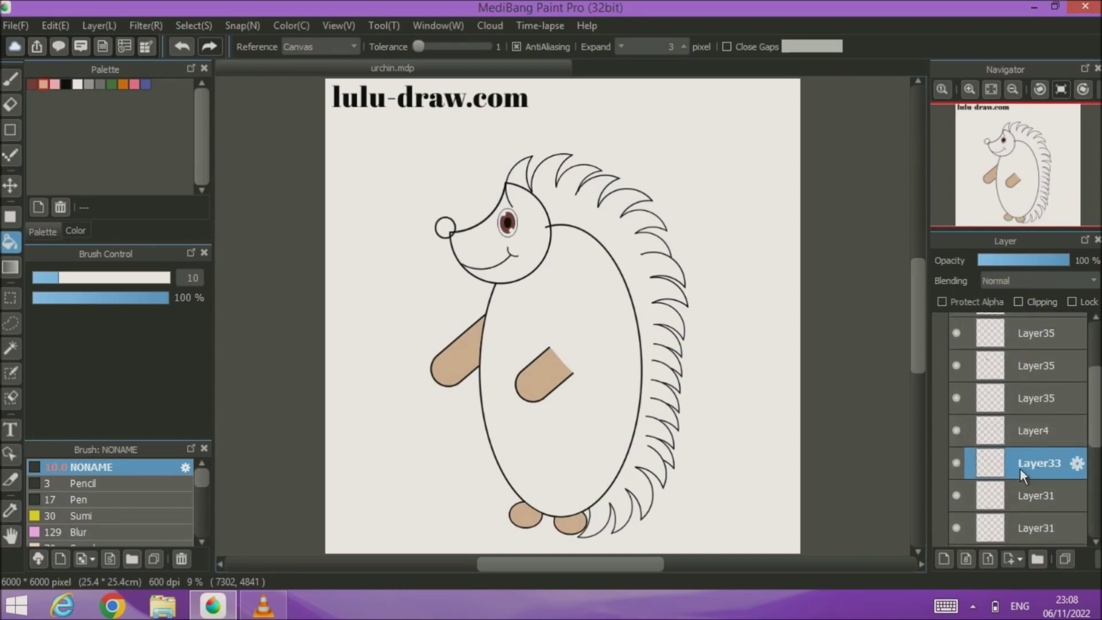
- Hide the two head outline layers below Folder10 and fill the nose circle with reddish brown on Layer33
{"action": "scroll", "coordinate": [1097, 459], "scroll_direction": "down", "scroll_amount": 4}
{"action": "left_click_drag", "start_coordinate": [1099, 467], "coordinate": [1094, 410]}
{"action": "left_click", "coordinate": [940, 401]}
{"action": "left_click", "coordinate": [940, 433]}
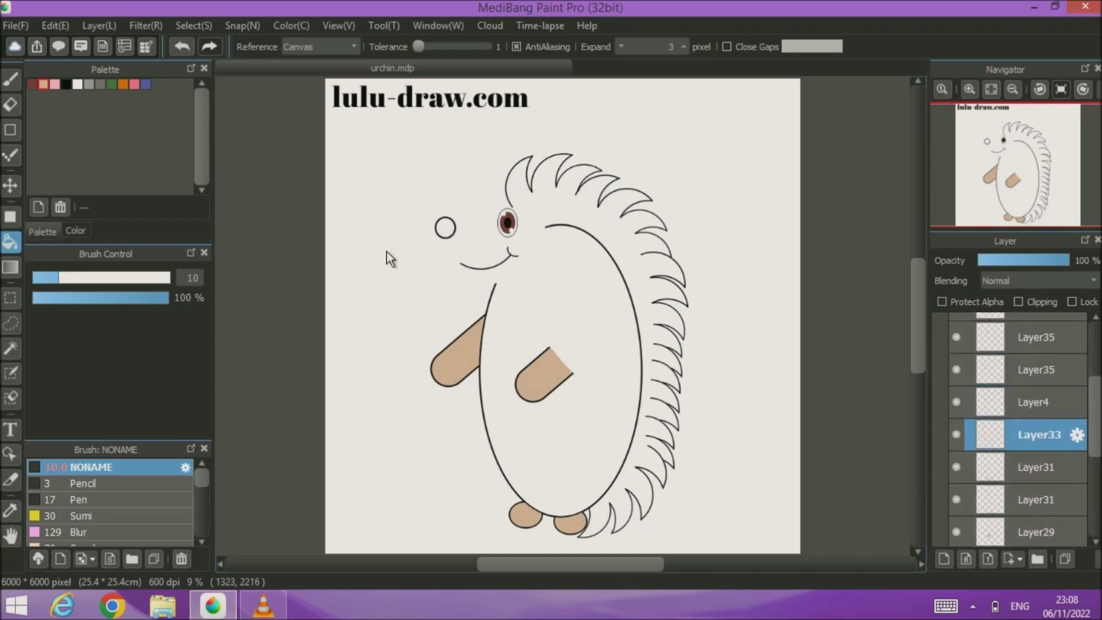
{"action": "scroll", "coordinate": [387, 252], "scroll_direction": "up", "scroll_amount": 3}
{"action": "left_click", "coordinate": [546, 191]}
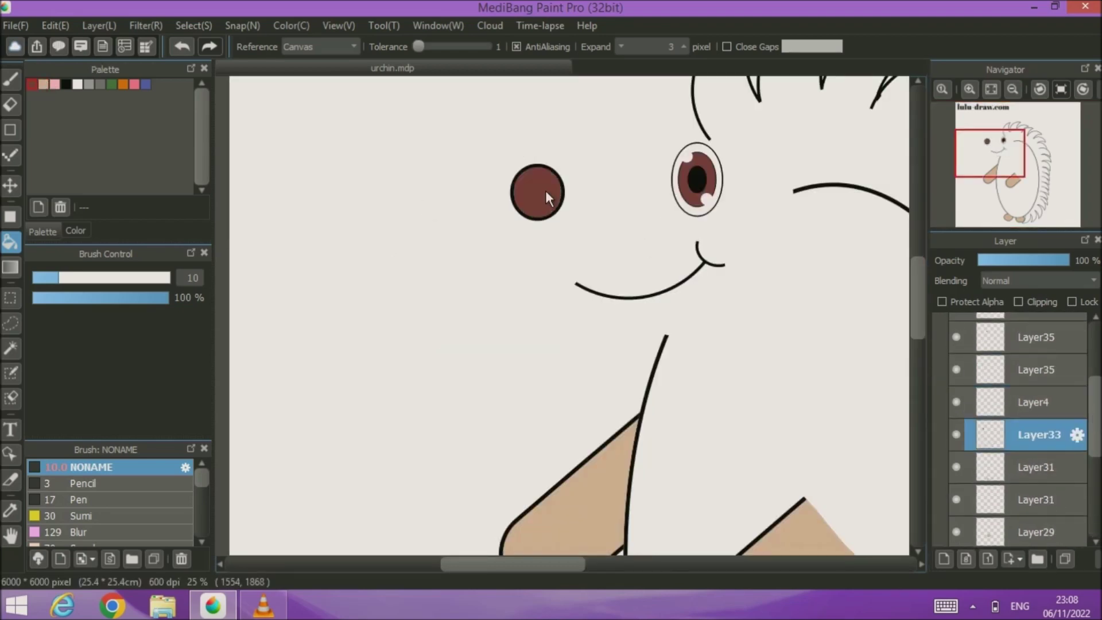
- Show both head outline layers named Layer4 again
{"action": "left_click_drag", "start_coordinate": [1095, 419], "coordinate": [1096, 465]}
{"action": "left_click", "coordinate": [945, 475]}
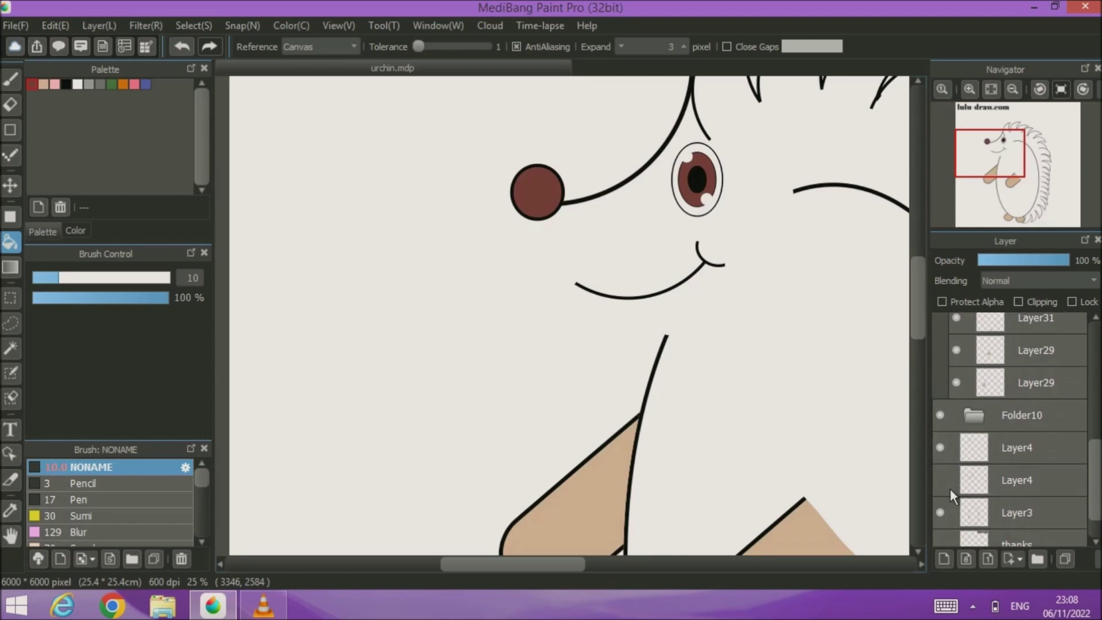
{"action": "left_click", "coordinate": [948, 486]}
{"action": "left_click_drag", "start_coordinate": [1095, 457], "coordinate": [1099, 333]}
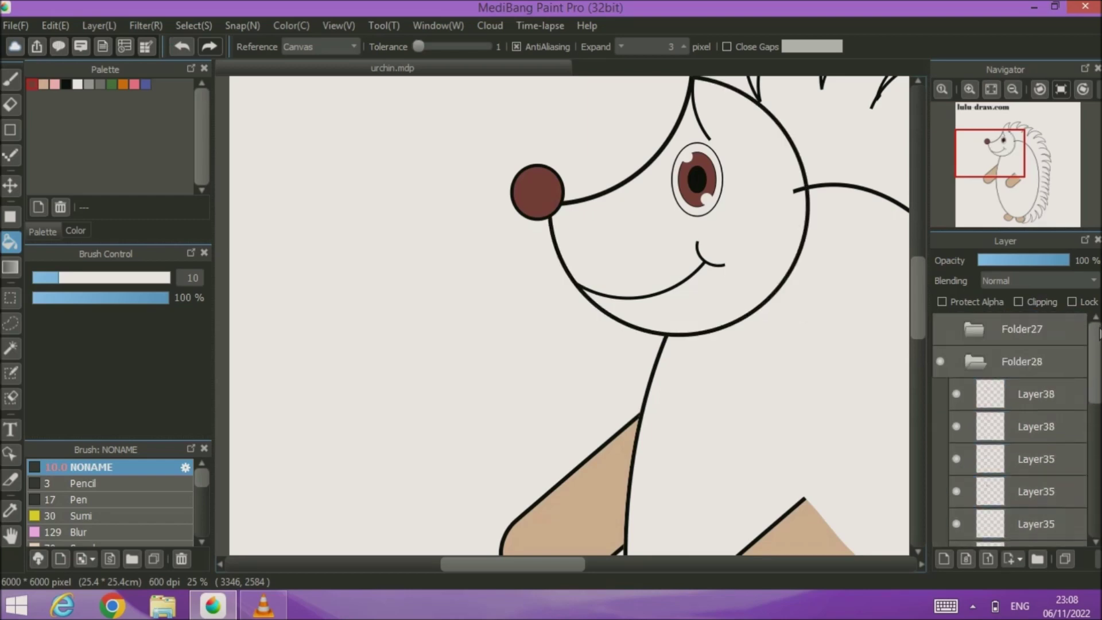
- Collapse Folder28 and hide Folder28 and Folder10 so only the head and body outlines are displayed
{"action": "left_click", "coordinate": [974, 362]}
{"action": "scroll", "coordinate": [746, 308], "scroll_direction": "down", "scroll_amount": 2}
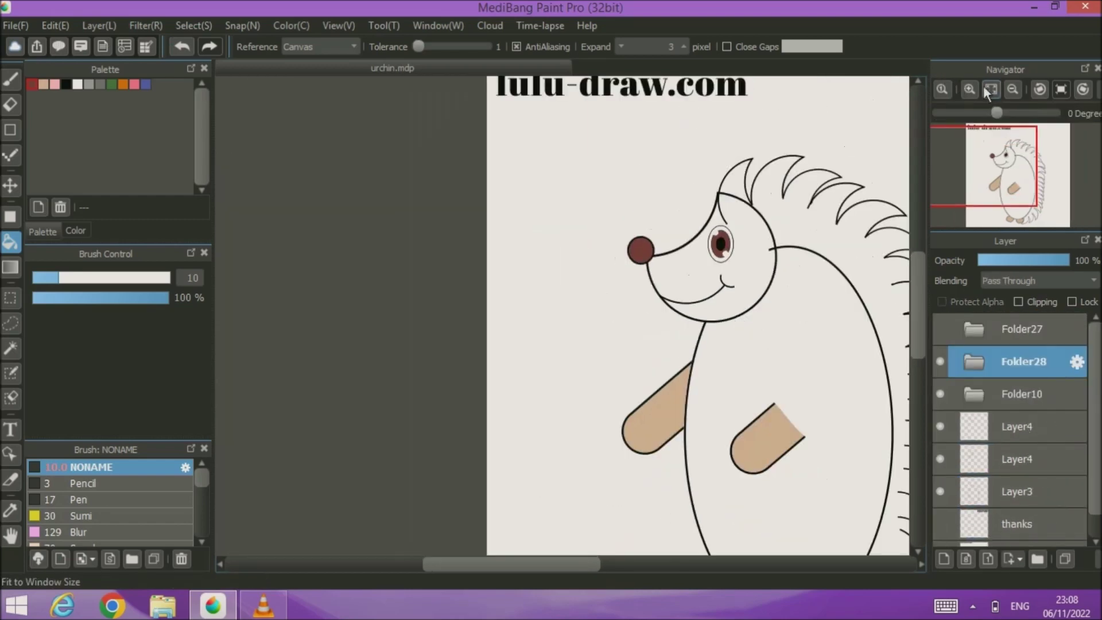
{"action": "left_click", "coordinate": [990, 90]}
{"action": "left_click", "coordinate": [939, 362]}
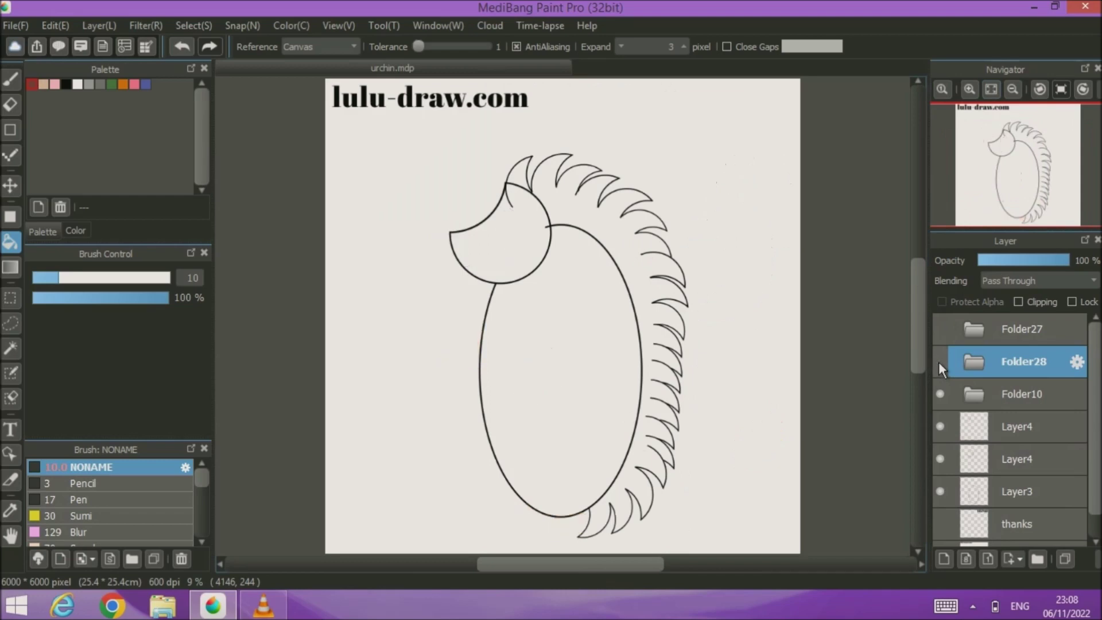
{"action": "left_click", "coordinate": [943, 393]}
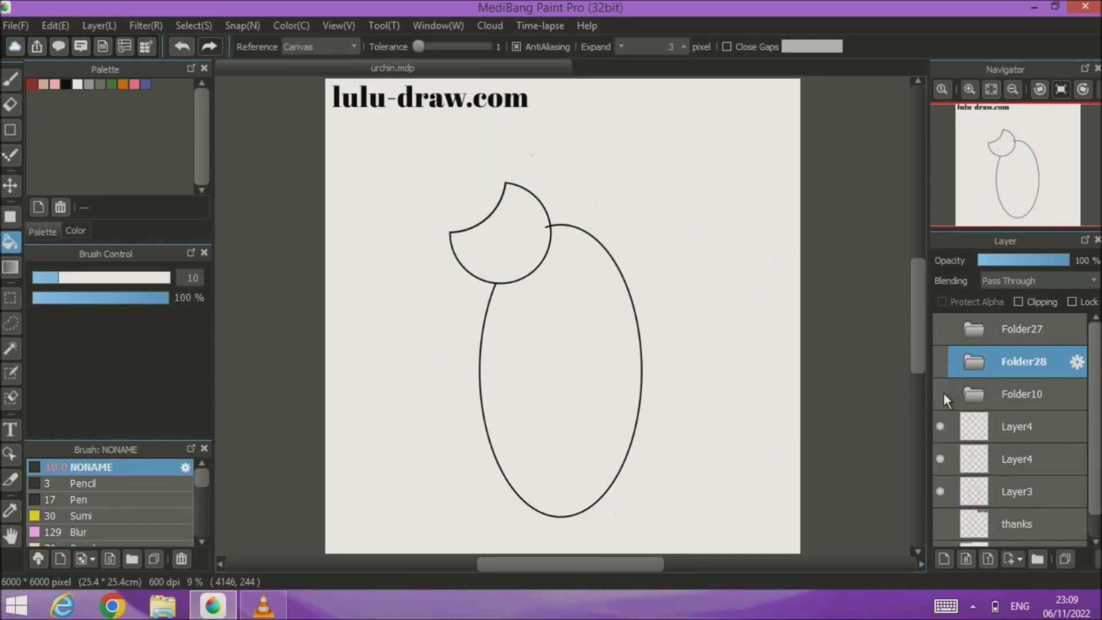
{"action": "left_click", "coordinate": [943, 394]}
{"action": "left_click", "coordinate": [944, 394]}
- Identify the round head outline by toggling both Layer4 layers, and erase its arc inside the body on the second Layer4
{"action": "left_click", "coordinate": [940, 427]}
{"action": "left_click", "coordinate": [941, 427]}
{"action": "left_click", "coordinate": [940, 459]}
{"action": "left_click", "coordinate": [940, 459]}
{"action": "left_click", "coordinate": [1028, 459]}
{"action": "scroll", "coordinate": [497, 307], "scroll_direction": "up", "scroll_amount": 3}
{"action": "scroll", "coordinate": [545, 236], "scroll_direction": "up", "scroll_amount": 2}
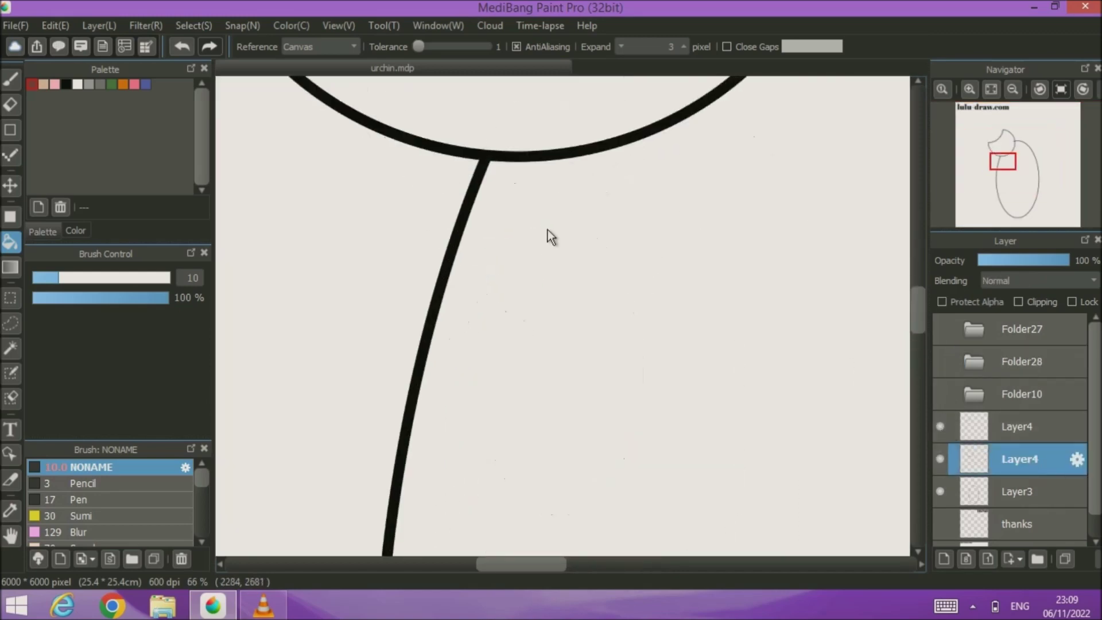
{"action": "scroll", "coordinate": [401, 423], "scroll_direction": "up", "scroll_amount": 2}
{"action": "left_click", "coordinate": [7, 106]}
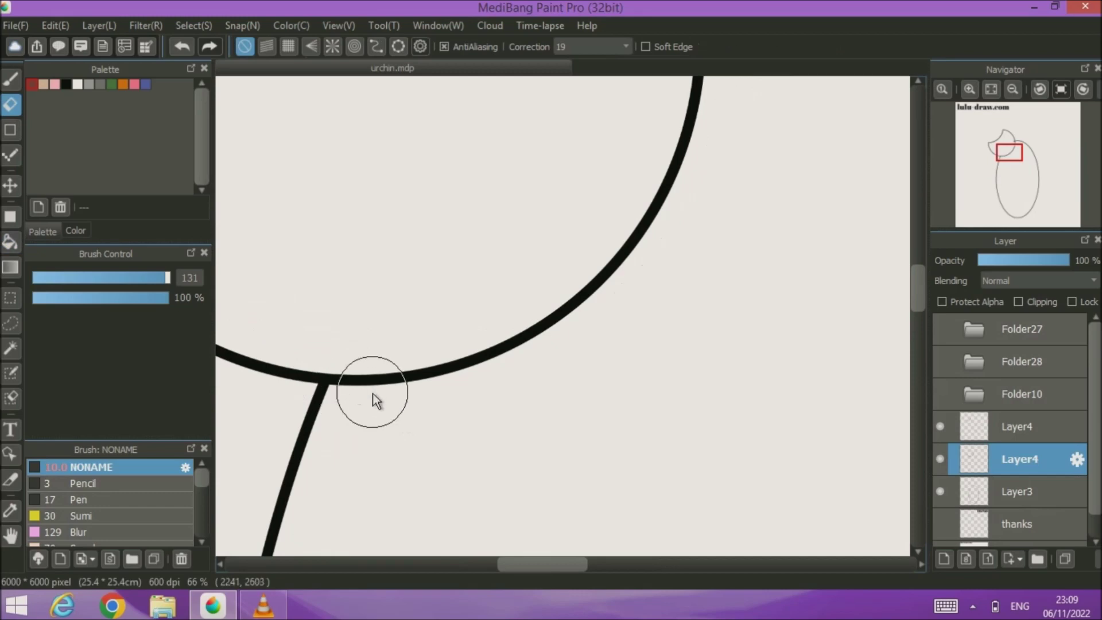
{"action": "left_click_drag", "start_coordinate": [155, 280], "coordinate": [140, 278]}
{"action": "mouse_move", "coordinate": [343, 414]}
{"action": "left_mouse_down"}
{"action": "mouse_move", "coordinate": [353, 354]}
{"action": "mouse_move", "coordinate": [375, 380]}
{"action": "mouse_move", "coordinate": [423, 369]}
{"action": "mouse_move", "coordinate": [589, 287]}
{"action": "mouse_move", "coordinate": [677, 147]}
{"action": "mouse_move", "coordinate": [545, 454]}
{"action": "mouse_move", "coordinate": [587, 309]}
{"action": "mouse_move", "coordinate": [567, 315]}
{"action": "mouse_move", "coordinate": [571, 350]}
{"action": "left_mouse_up"}
- Erase the end of the body outline that protrudes into the head on Layer3
{"action": "left_click", "coordinate": [939, 491]}
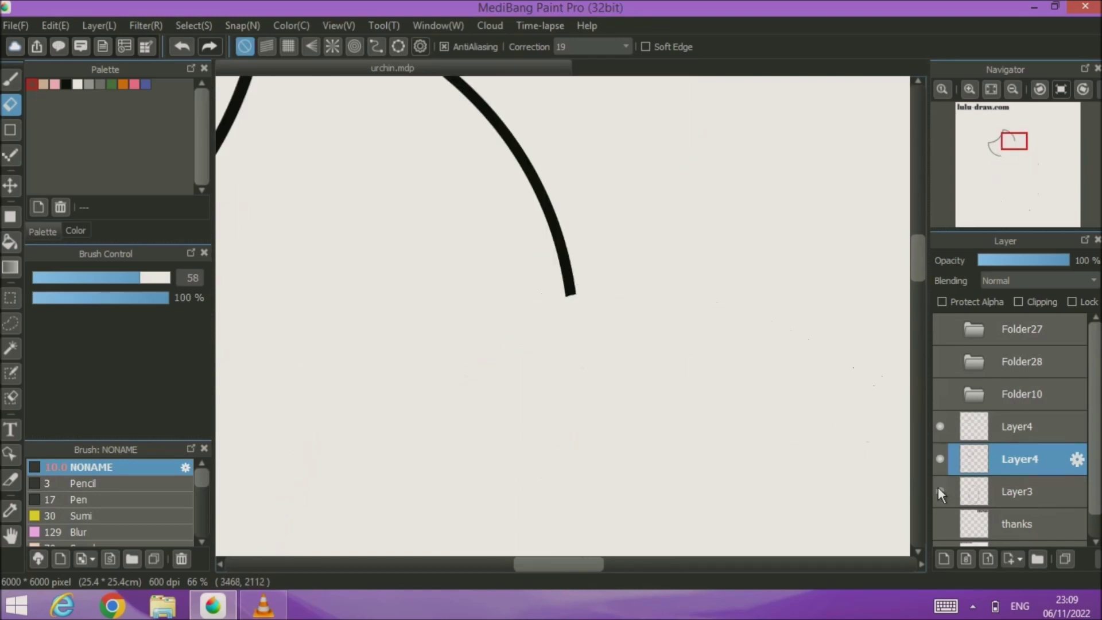
{"action": "left_click", "coordinate": [1031, 491]}
{"action": "left_click_drag", "start_coordinate": [548, 290], "coordinate": [550, 293]}
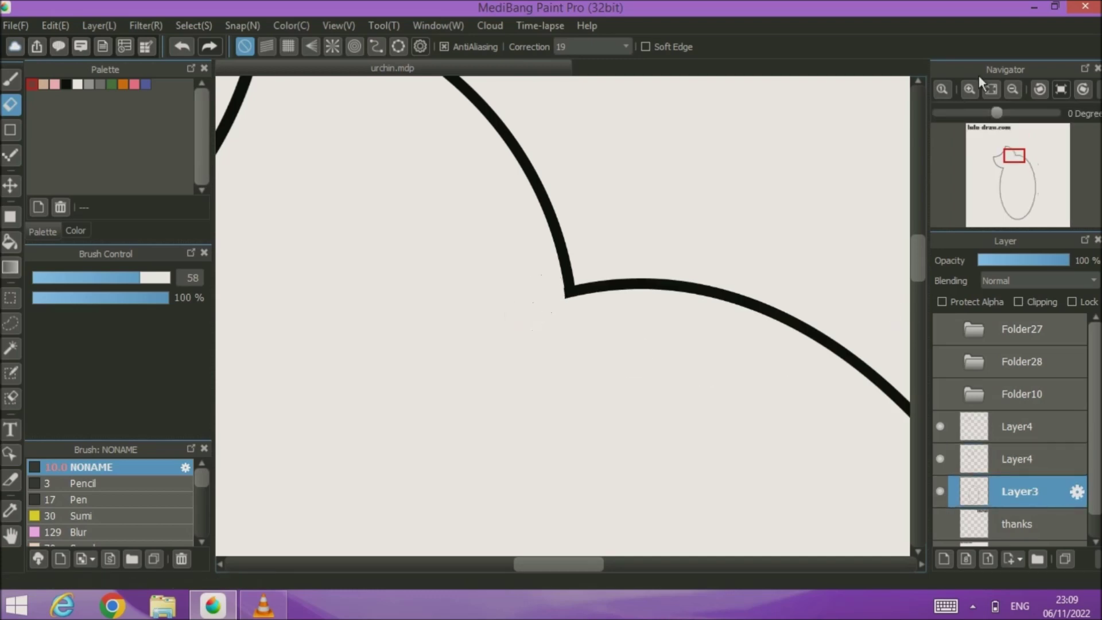
{"action": "left_click", "coordinate": [990, 90]}
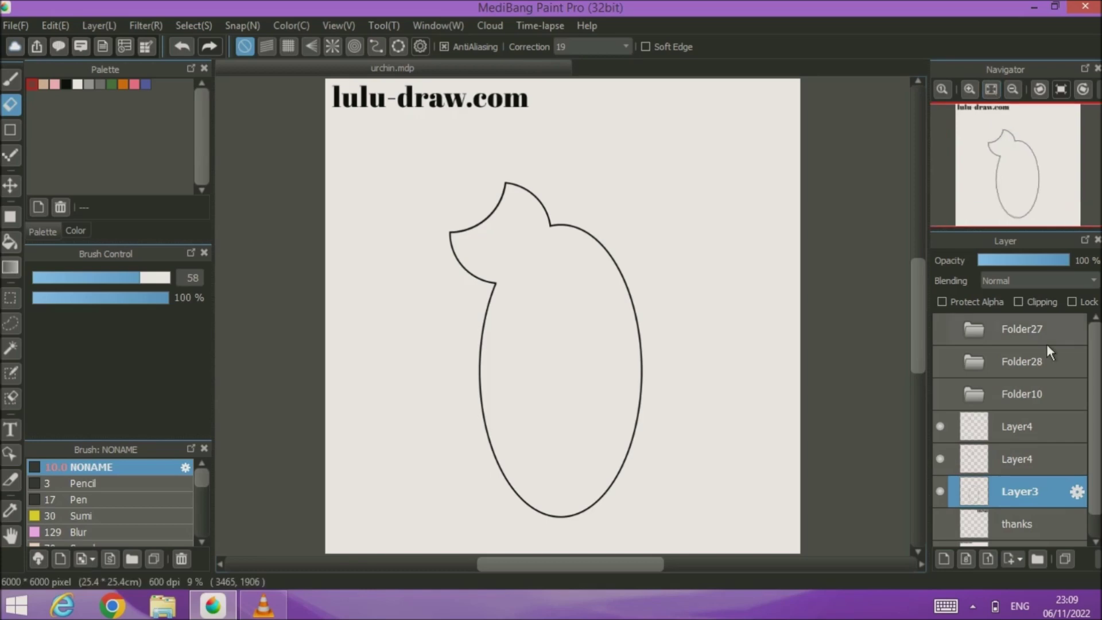
- Add a new layer above the upper Layer4 and fill the joined head and body with tan
{"action": "left_click", "coordinate": [1016, 429]}
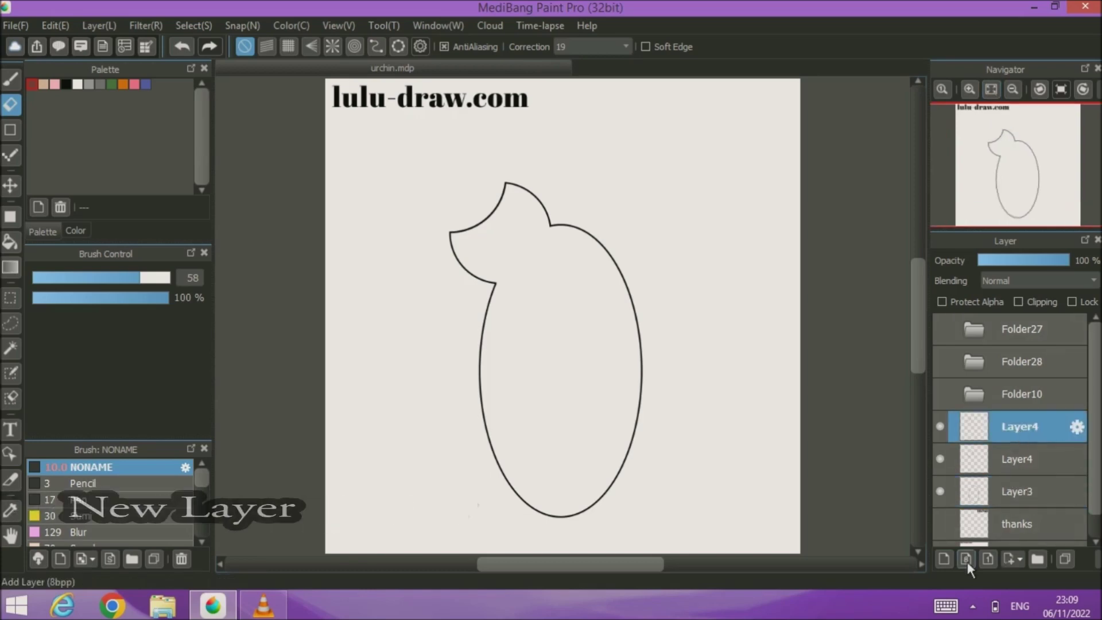
{"action": "left_click", "coordinate": [946, 559]}
{"action": "left_click", "coordinate": [11, 241]}
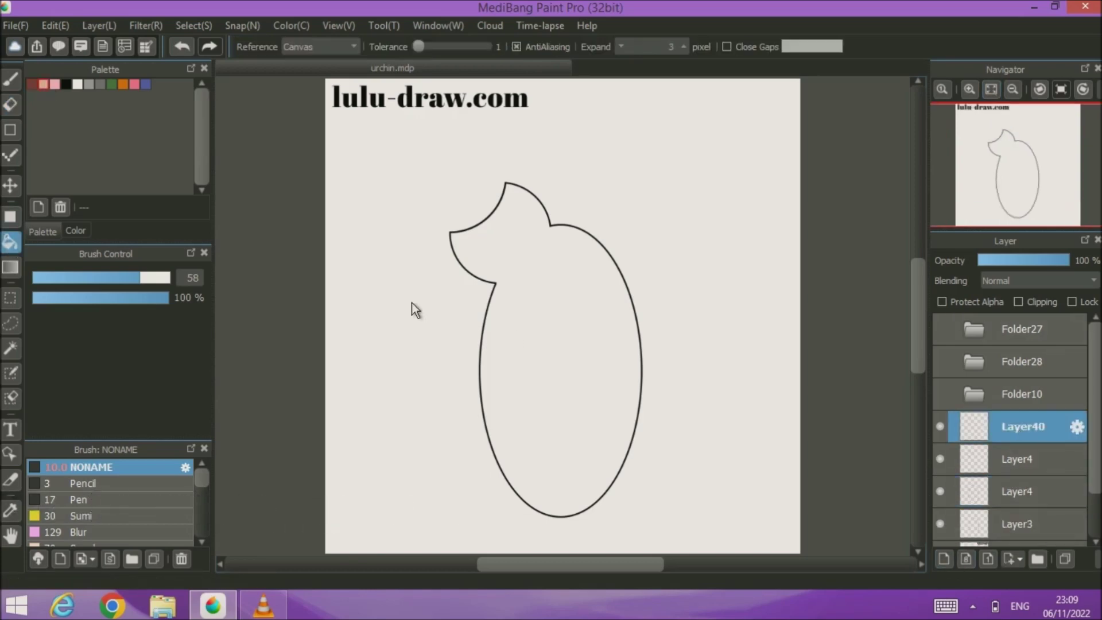
{"action": "left_click", "coordinate": [545, 361]}
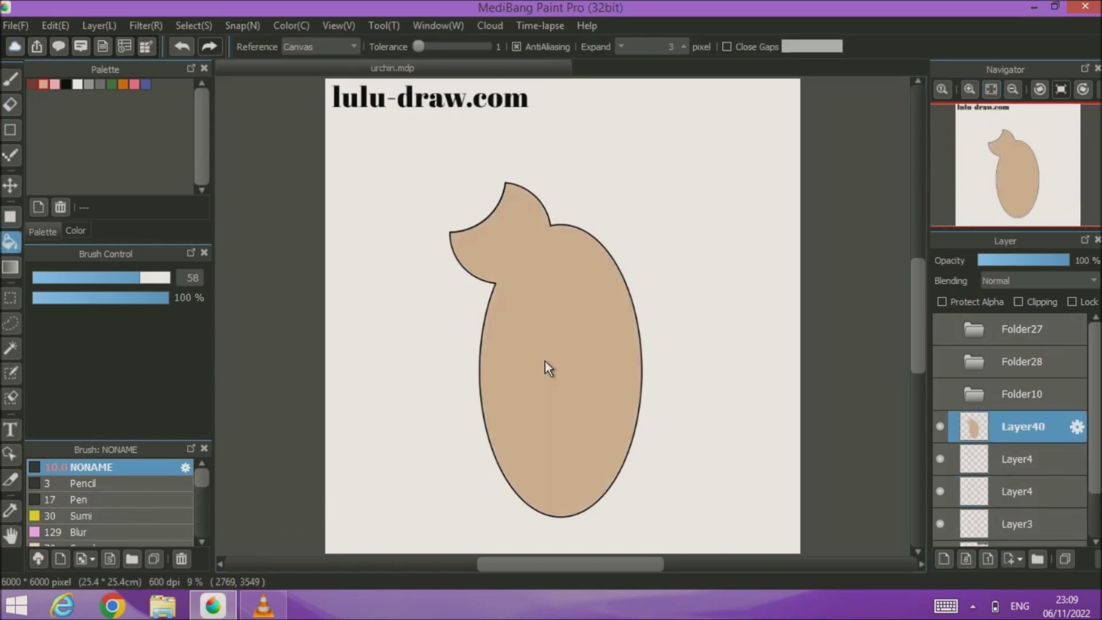
- Show and expand Folder10, add a new layer inside it, and place that layer beneath all the Layer6 spine layers
{"action": "left_click", "coordinate": [941, 395]}
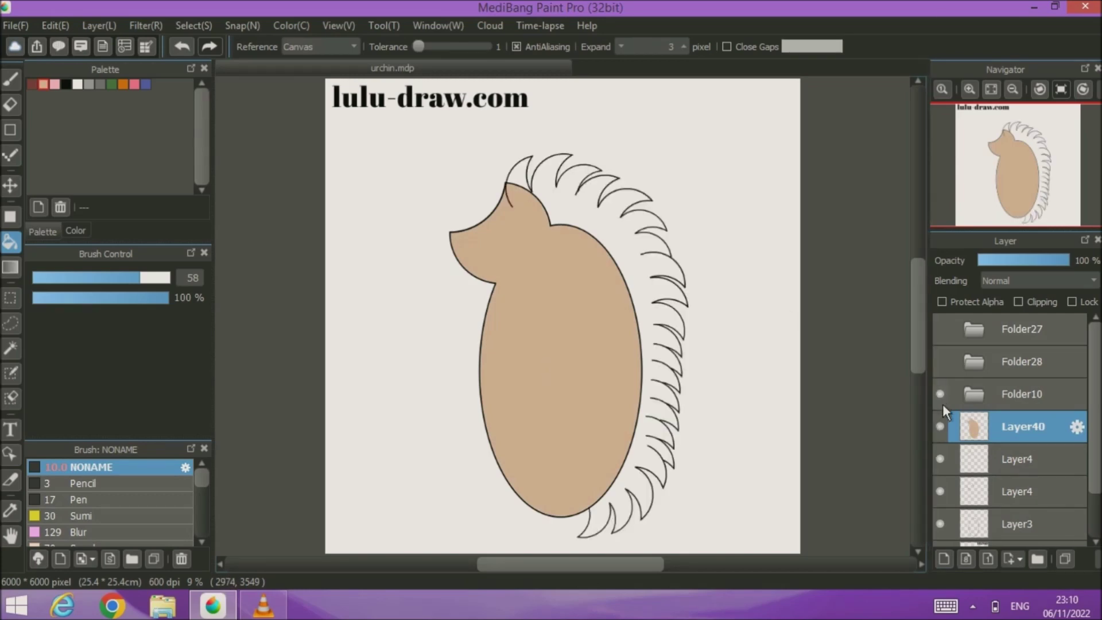
{"action": "left_click", "coordinate": [980, 401]}
{"action": "left_click_drag", "start_coordinate": [1094, 350], "coordinate": [1099, 441]}
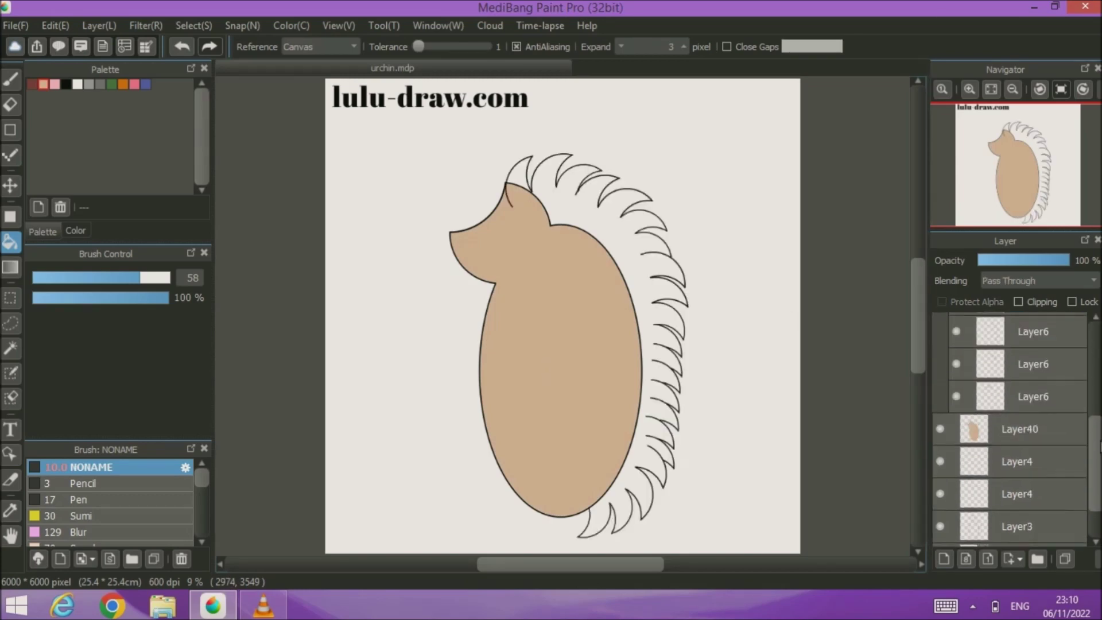
{"action": "left_click", "coordinate": [1042, 414]}
{"action": "left_click", "coordinate": [944, 559]}
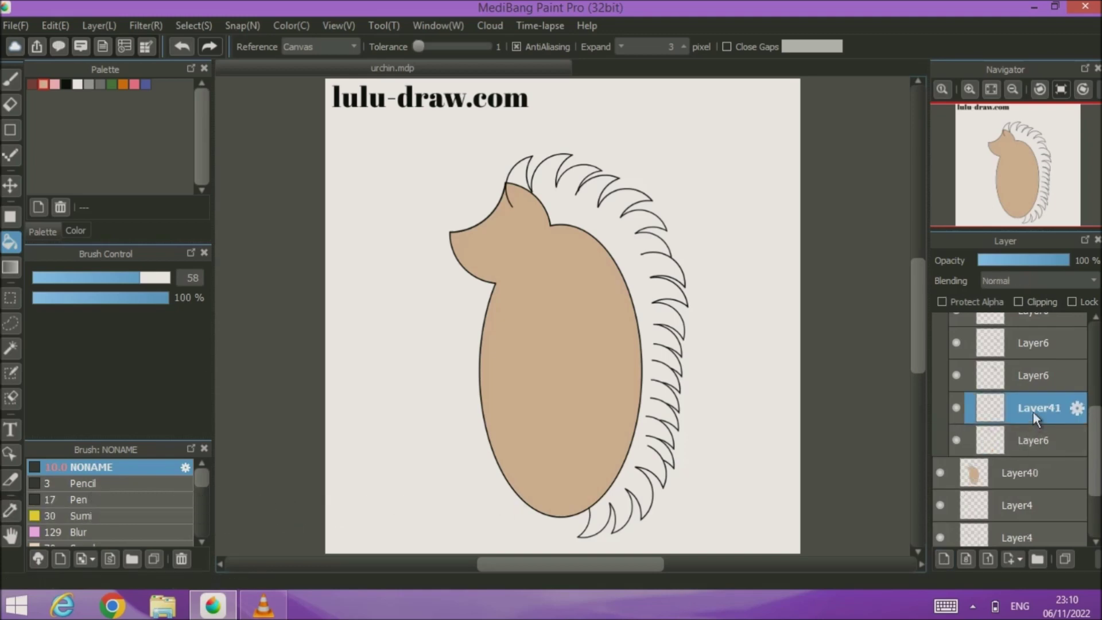
{"action": "left_click_drag", "start_coordinate": [1035, 441], "coordinate": [1036, 391]}
{"action": "left_click", "coordinate": [965, 443]}
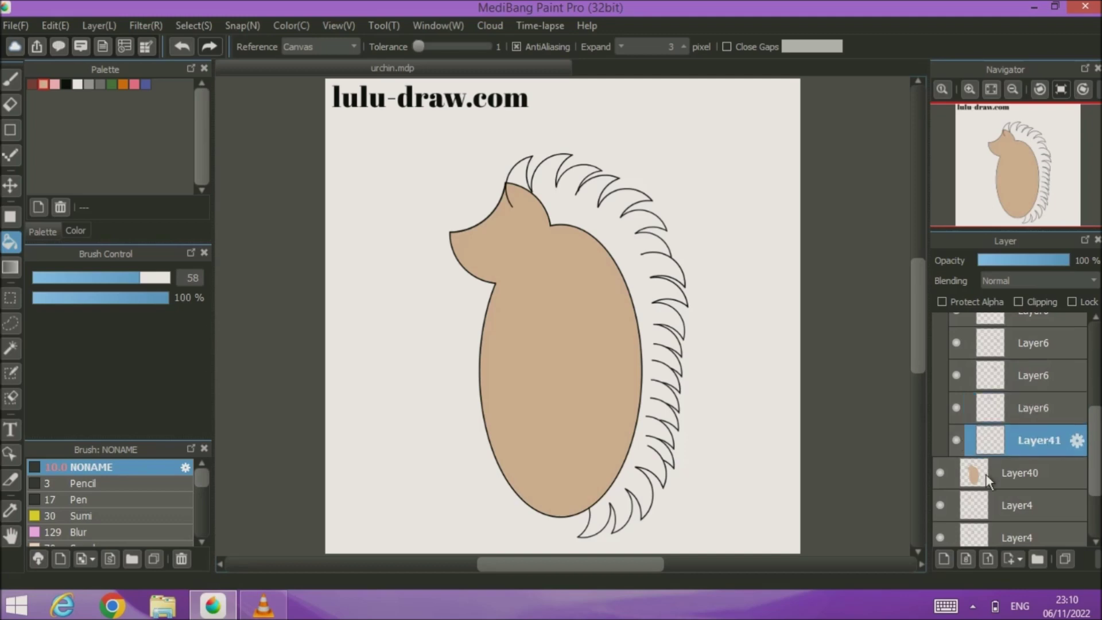
- Hide Layer40, both Layer4 layers and Layer3 so only the spine outlines are displayed
{"action": "left_click", "coordinate": [940, 473]}
{"action": "left_click", "coordinate": [941, 474]}
{"action": "left_click", "coordinate": [942, 476]}
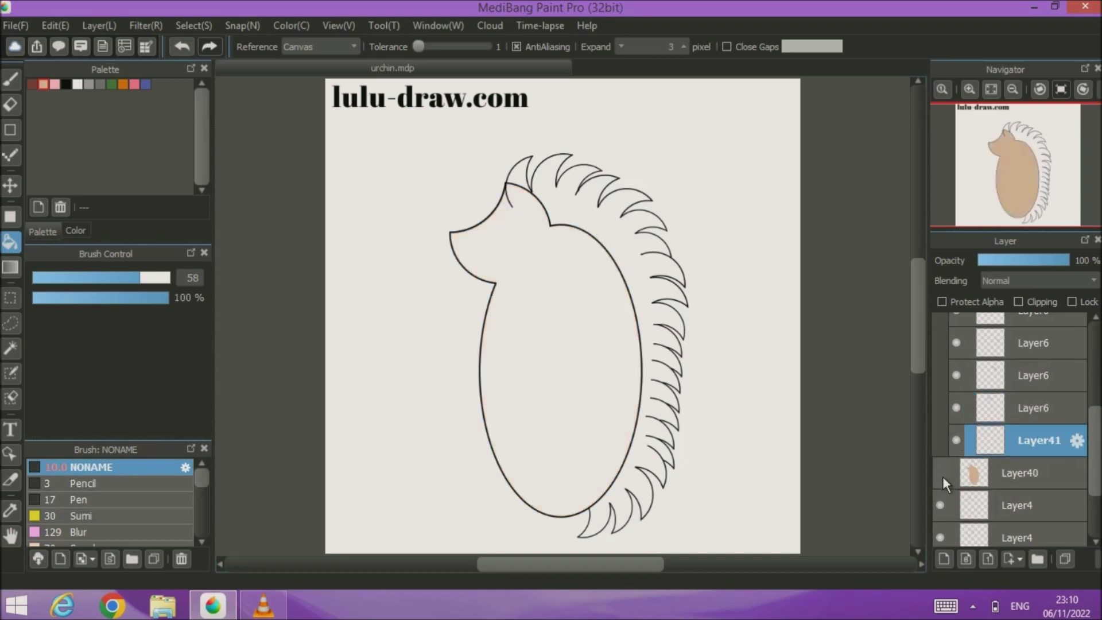
{"action": "left_click", "coordinate": [940, 505]}
{"action": "left_click", "coordinate": [944, 536]}
{"action": "scroll", "coordinate": [945, 519], "scroll_direction": "down", "scroll_amount": 2}
{"action": "left_click", "coordinate": [944, 508]}
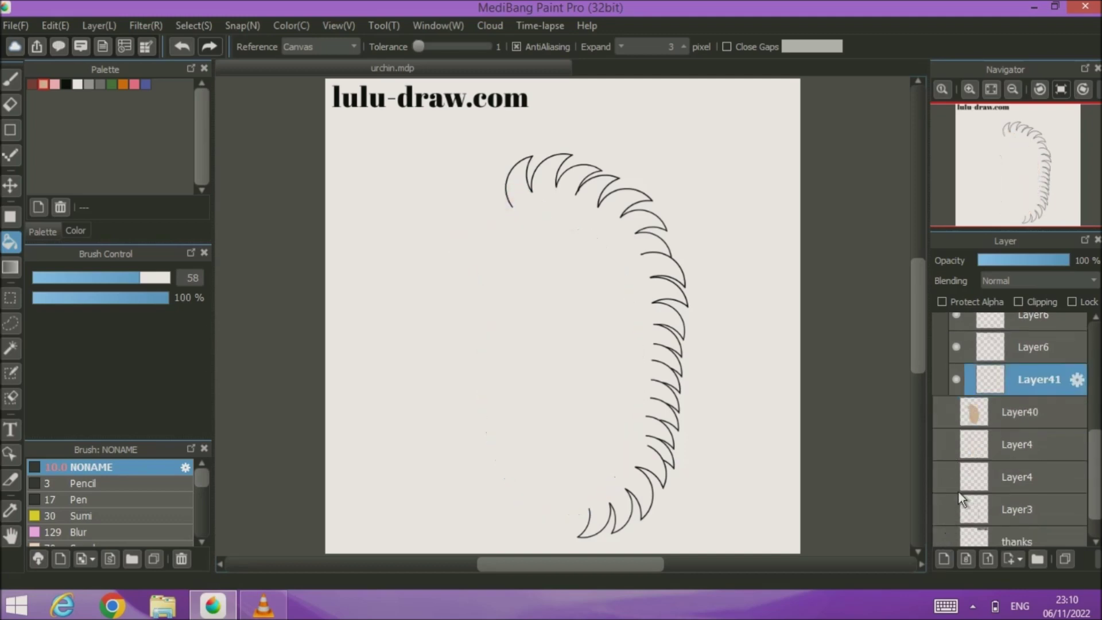
- Create a new folder above Layer40 and move Layer40, both Layer4 layers and Layer3 into it
{"action": "left_click", "coordinate": [1019, 428]}
{"action": "left_click", "coordinate": [1037, 559]}
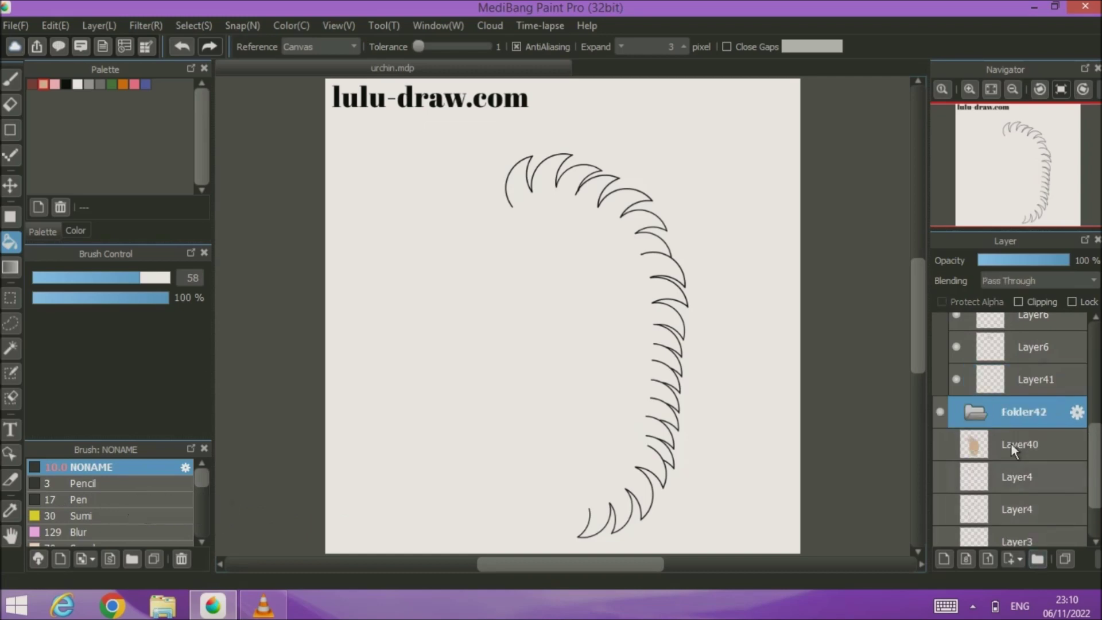
{"action": "scroll", "coordinate": [1031, 516], "scroll_direction": "down", "scroll_amount": 1}
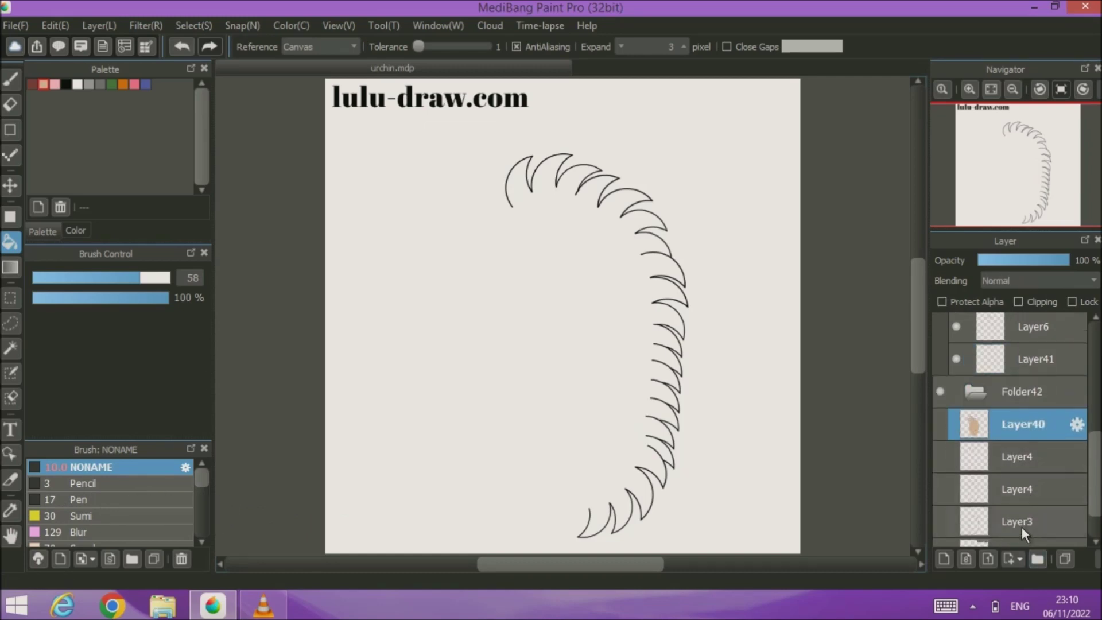
{"action": "left_click", "coordinate": [1022, 527], "text": "shift"}
{"action": "left_click_drag", "start_coordinate": [1007, 425], "coordinate": [993, 395]}
- Make the layers inside Folder42 visible again, and hide and collapse the folder itself
{"action": "left_click", "coordinate": [958, 520]}
{"action": "left_click", "coordinate": [939, 390]}
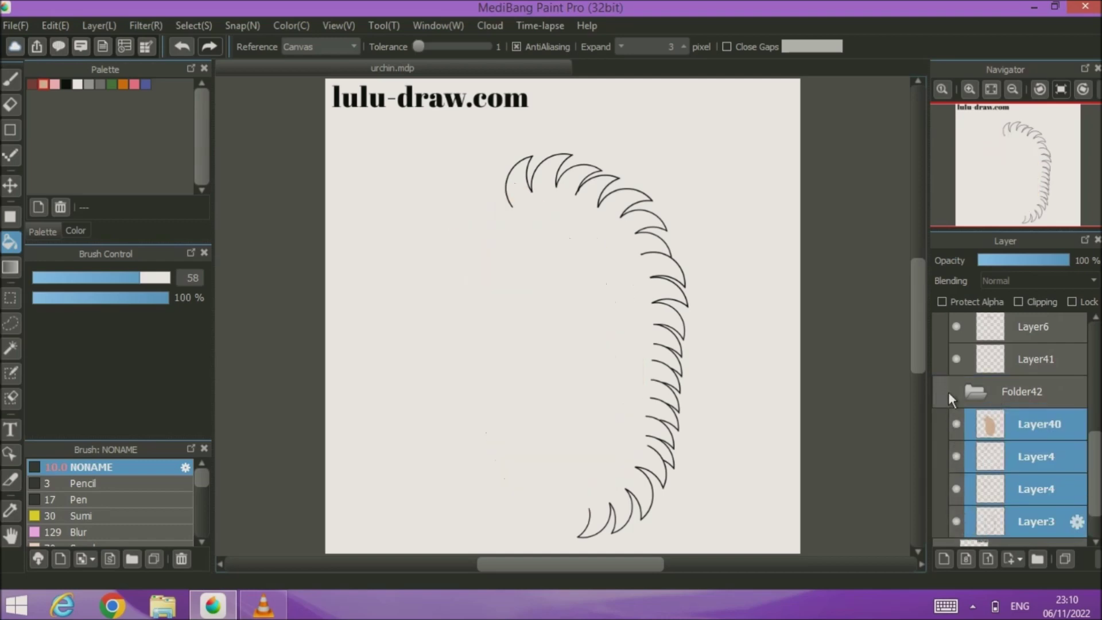
{"action": "left_click", "coordinate": [990, 391]}
- On Layer41, draw a reddish-brown inner edge line from the first head spine down to the lowest spine's tip
{"action": "left_click", "coordinate": [1017, 433]}
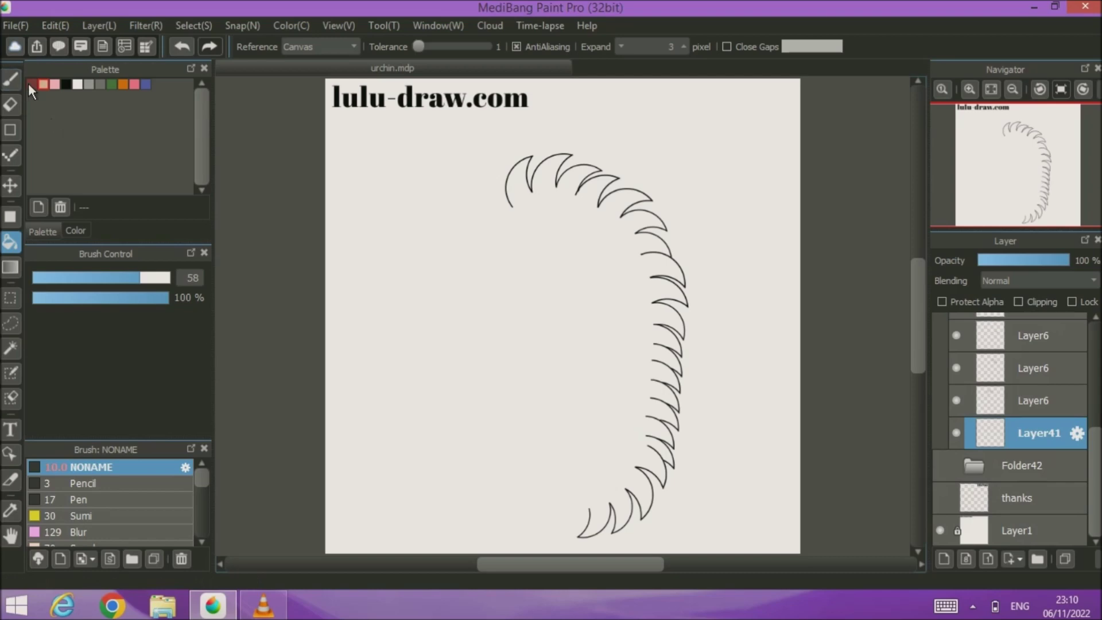
{"action": "left_click", "coordinate": [11, 80]}
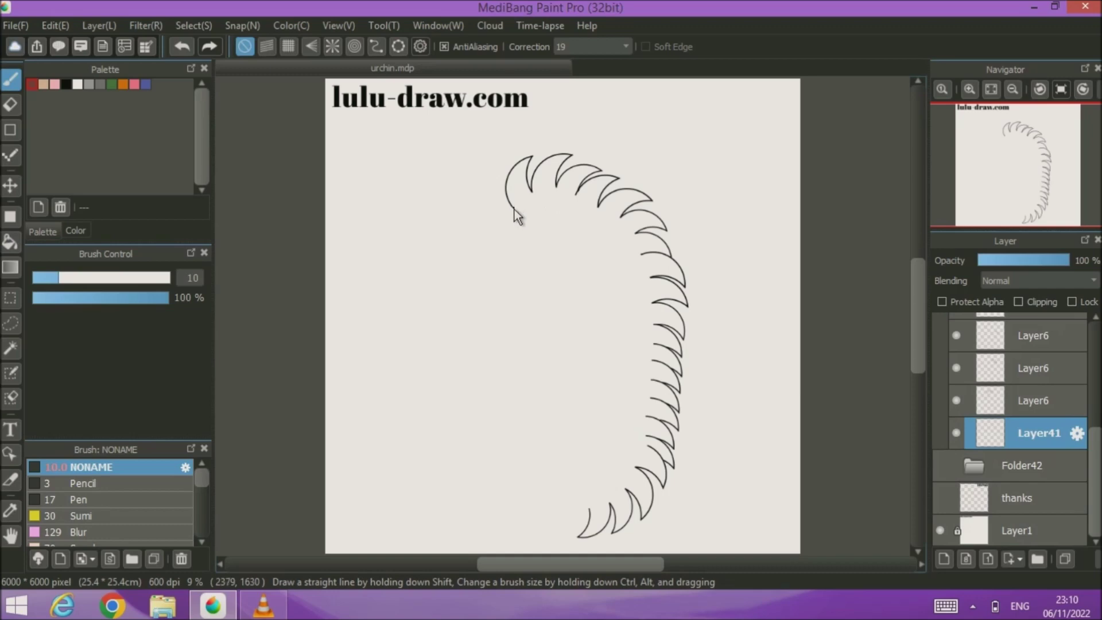
{"action": "left_click_drag", "start_coordinate": [586, 309], "coordinate": [591, 510]}
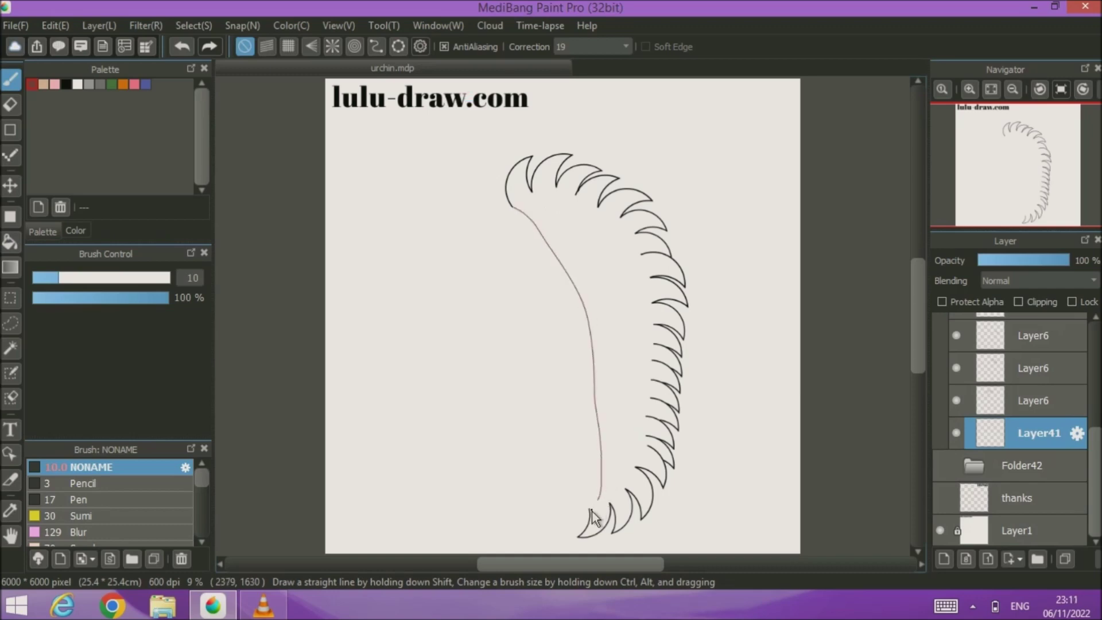
{"action": "scroll", "coordinate": [593, 428], "scroll_direction": "up", "scroll_amount": 5}
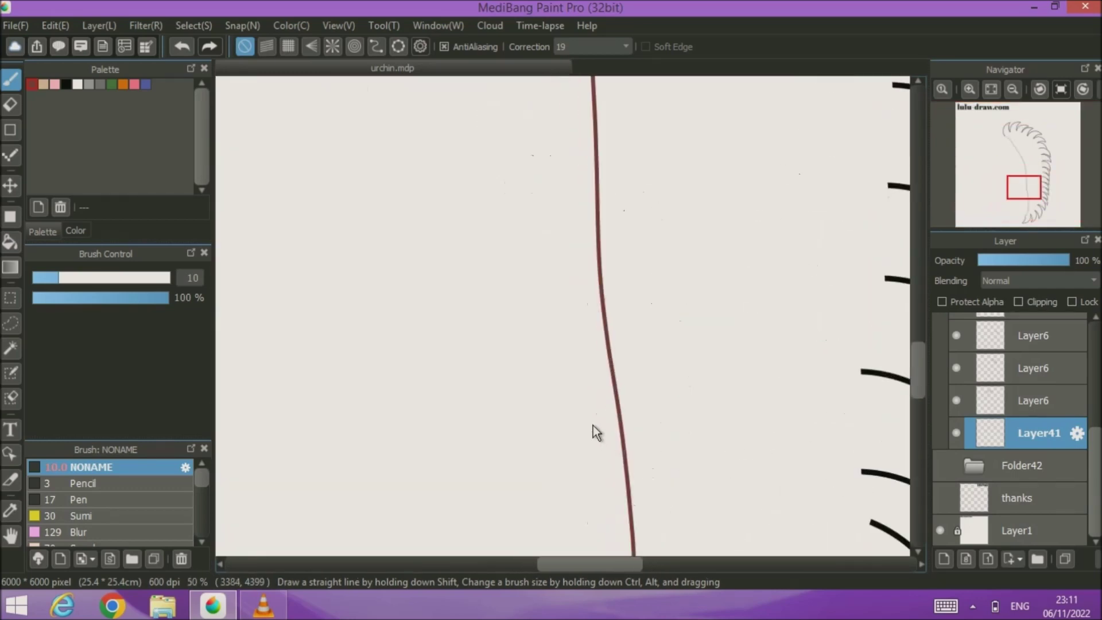
{"action": "left_click_drag", "start_coordinate": [590, 401], "coordinate": [537, 307]}
{"action": "left_click_drag", "start_coordinate": [514, 456], "coordinate": [528, 256]}
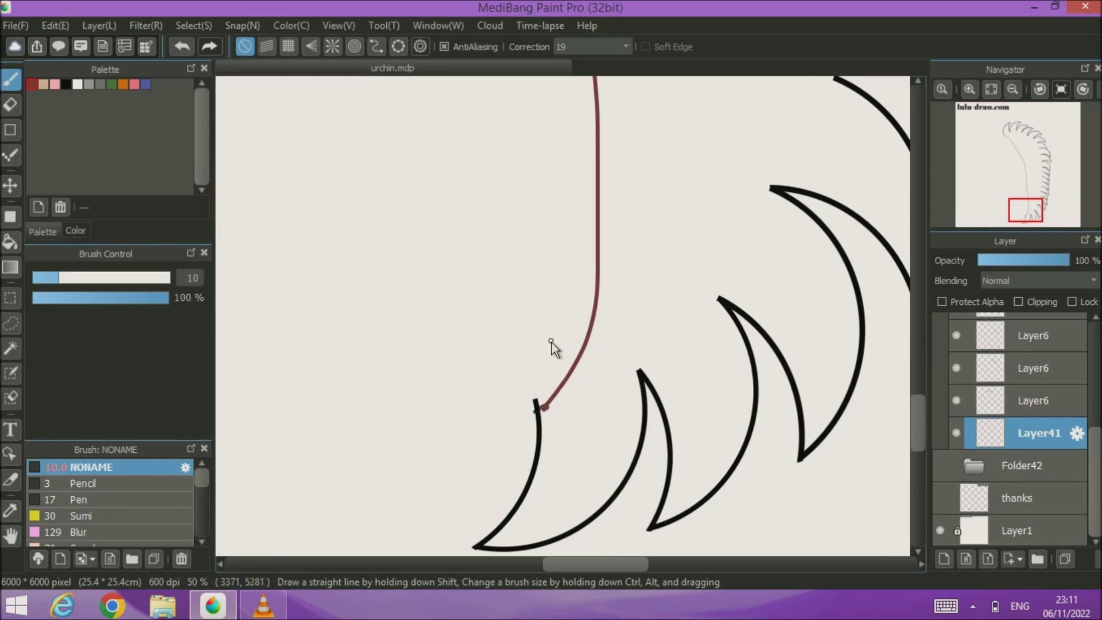
- Close the gap between the reddish-brown line's upper end and the first head spine with the brush
{"action": "left_click", "coordinate": [14, 105]}
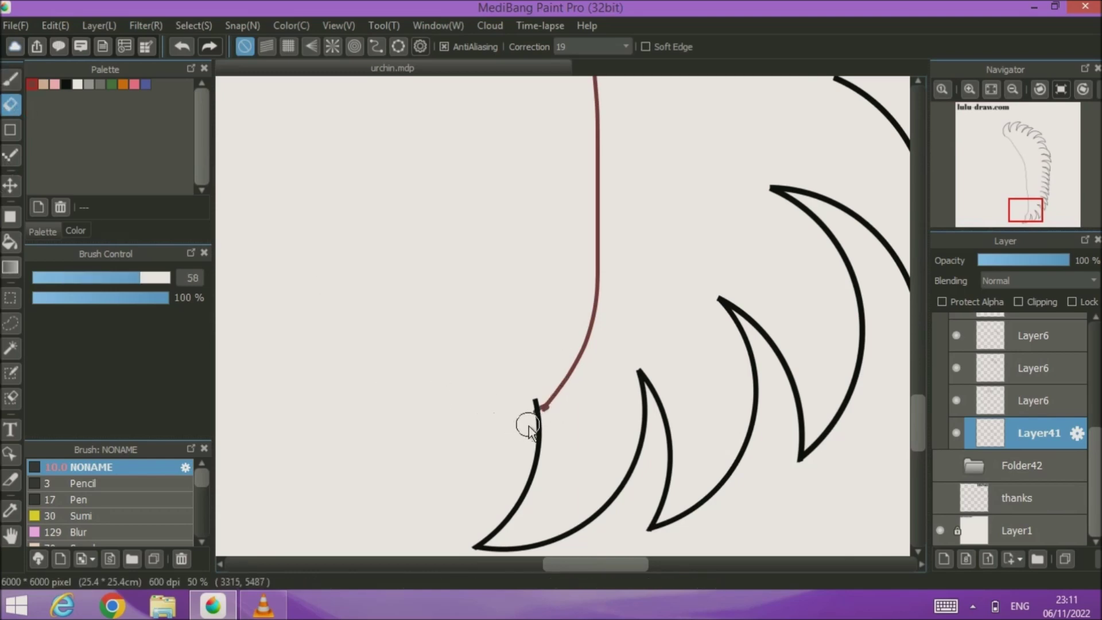
{"action": "scroll", "coordinate": [516, 298], "scroll_direction": "up", "scroll_amount": 10}
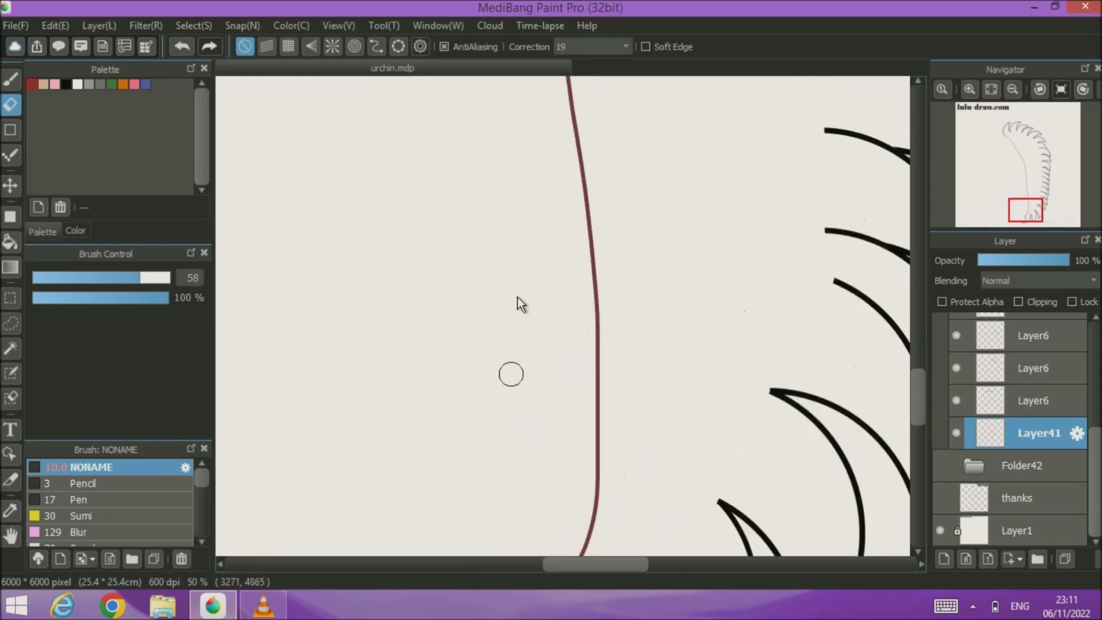
{"action": "scroll", "coordinate": [511, 198], "scroll_direction": "up", "scroll_amount": 10}
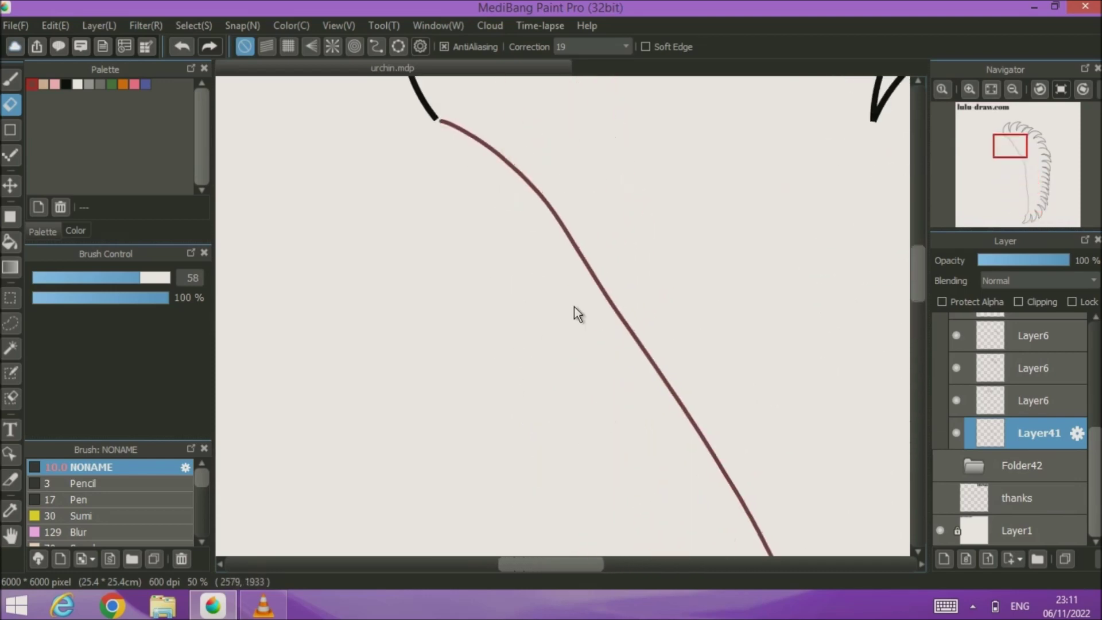
{"action": "scroll", "coordinate": [521, 248], "scroll_direction": "left", "scroll_amount": 4}
{"action": "key", "text": "b"}
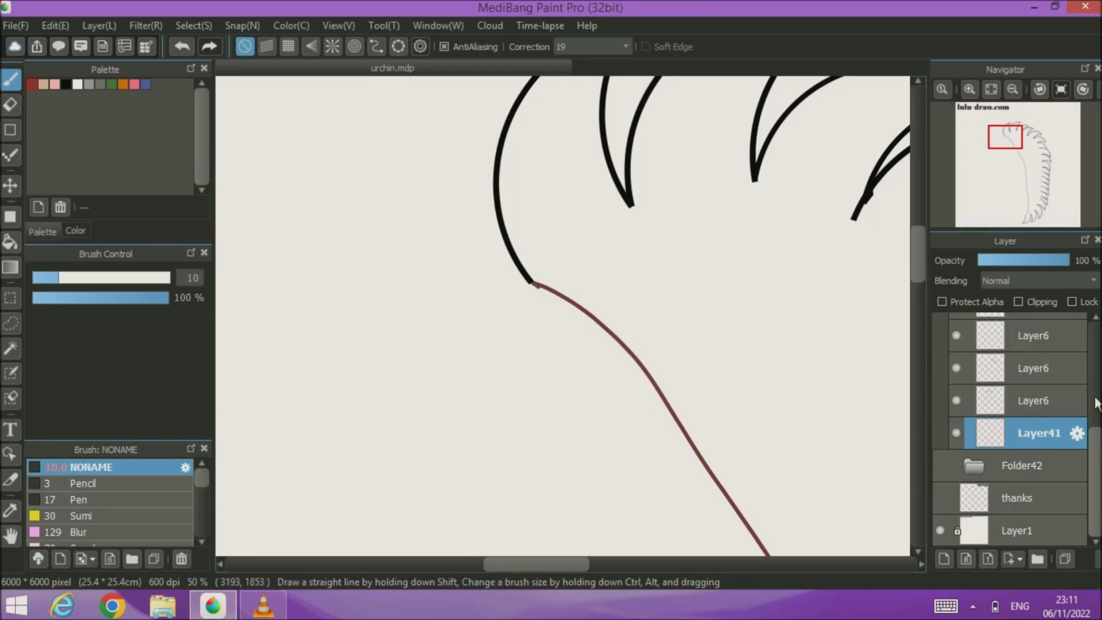
{"action": "left_click", "coordinate": [993, 88]}
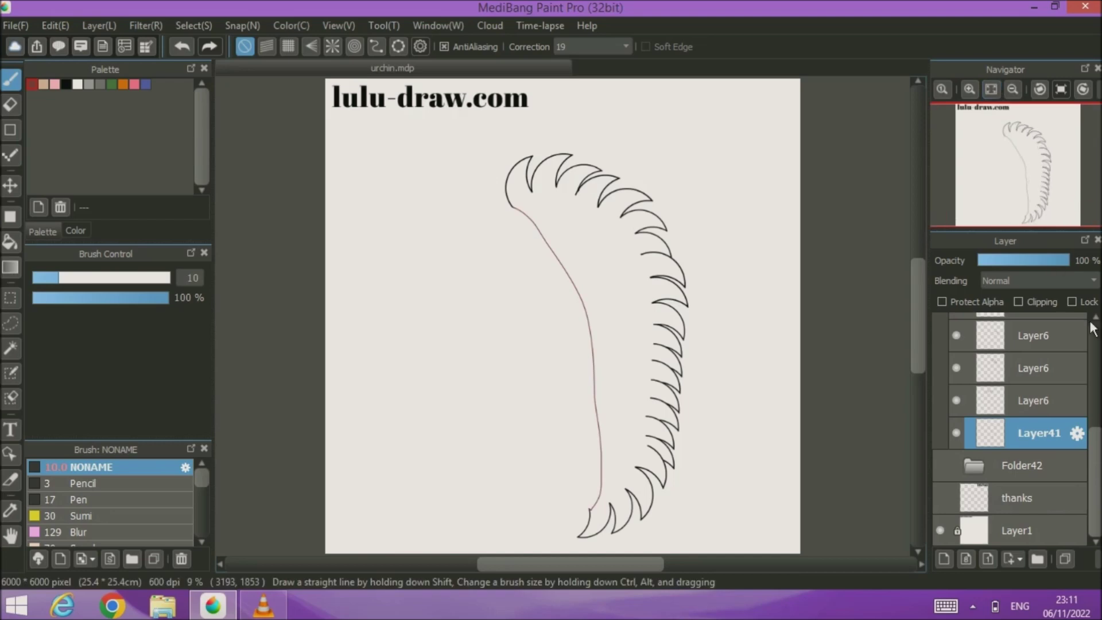
- Add a new layer at the top of Folder10 and fill the enclosed spine area with reddish brown
{"action": "scroll", "coordinate": [1010, 430], "scroll_direction": "up", "scroll_amount": 3}
{"action": "left_click", "coordinate": [1036, 438]}
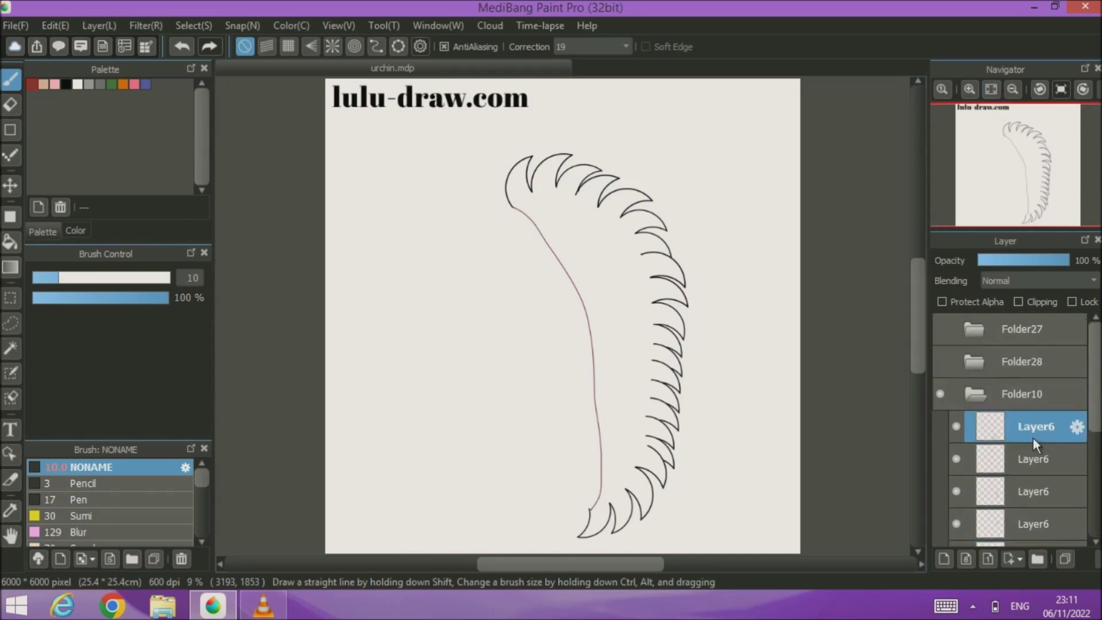
{"action": "left_click", "coordinate": [943, 559]}
{"action": "left_click", "coordinate": [10, 241]}
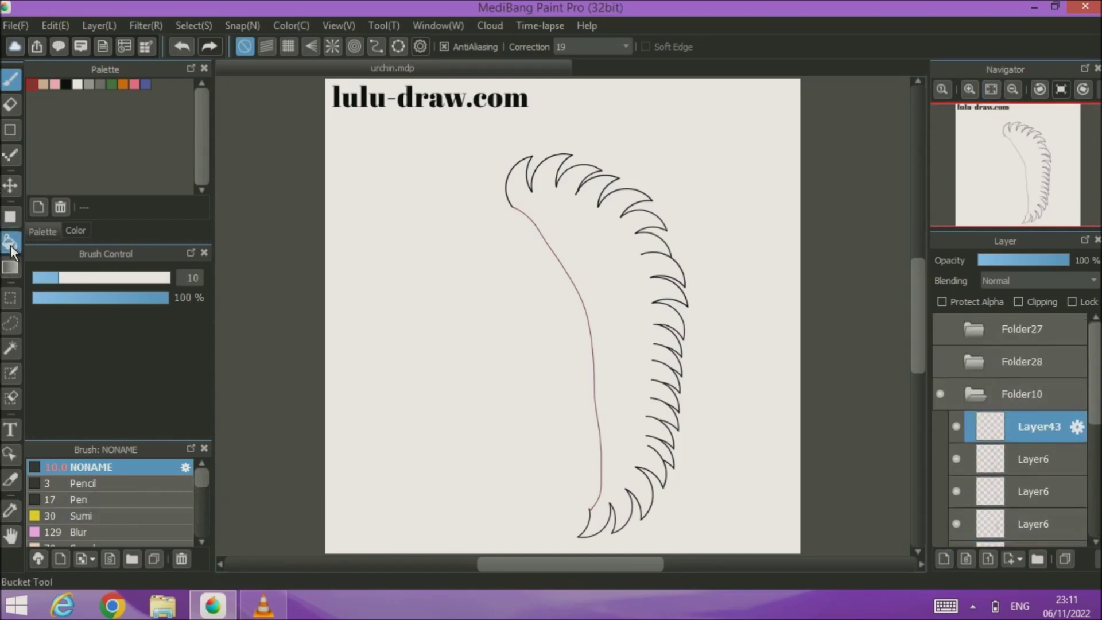
{"action": "left_click", "coordinate": [598, 267]}
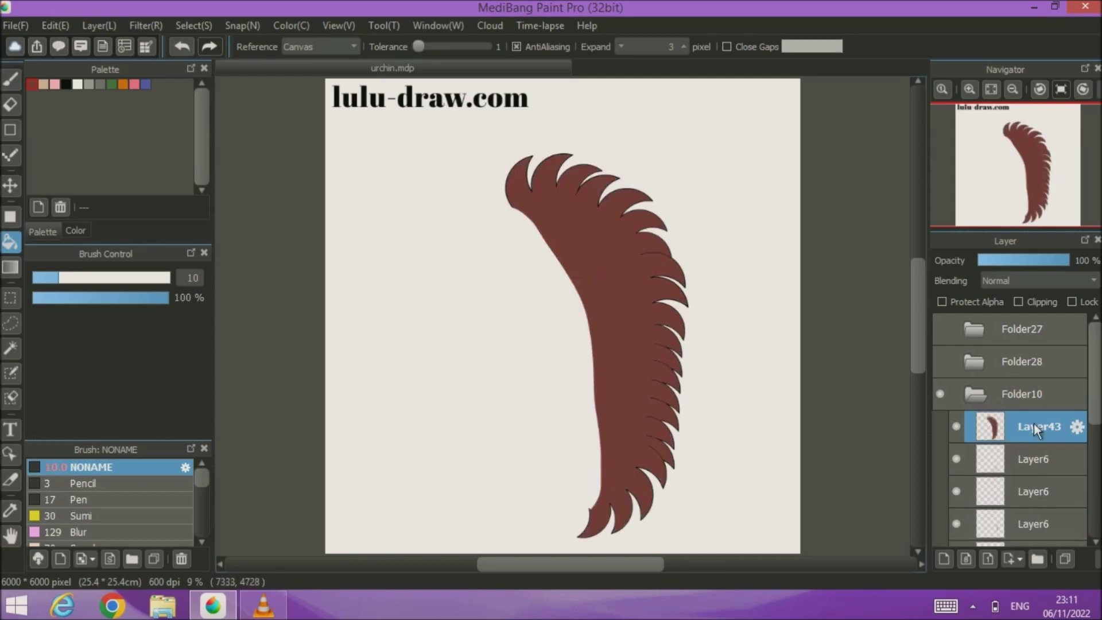
- Collapse Folder10, show Folder42 with the head and body, and undo the reddish-brown spine fill
{"action": "left_click", "coordinate": [981, 397]}
{"action": "left_click", "coordinate": [943, 433]}
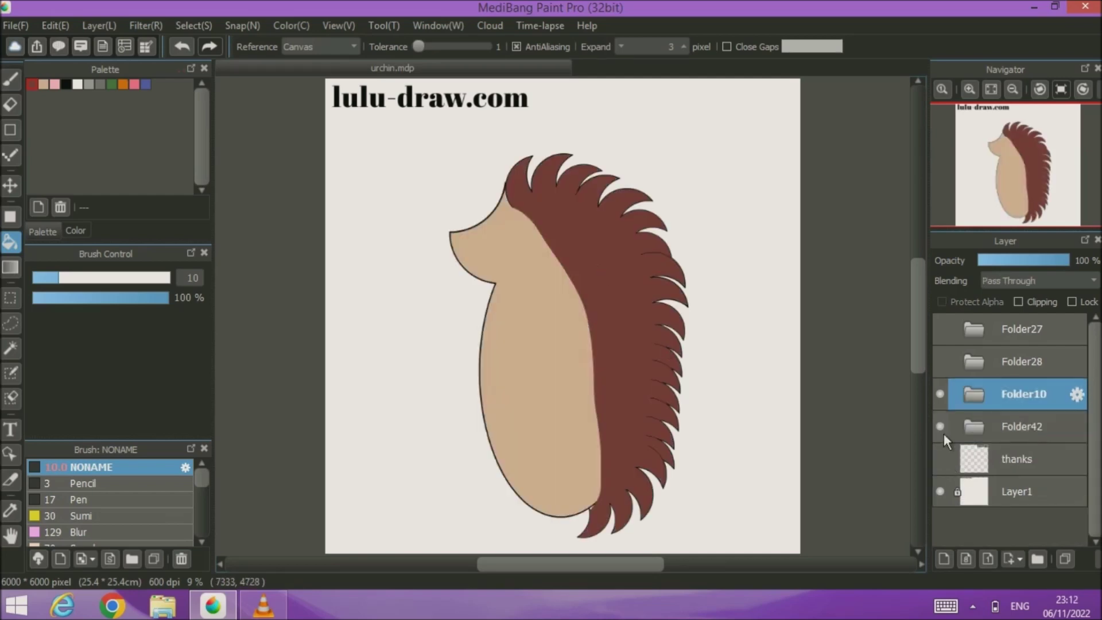
{"action": "left_click", "coordinate": [184, 46]}
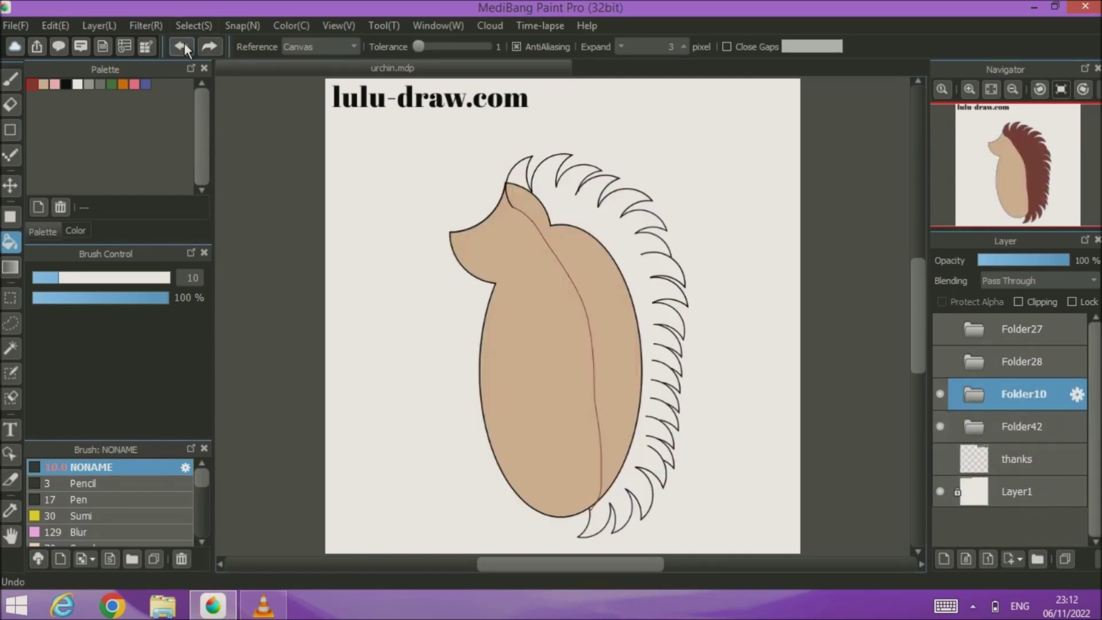
- In Folder10, try shifting the reddish-brown inner line on Layer41 towards the spines, and delete that layer
{"action": "left_click", "coordinate": [971, 395]}
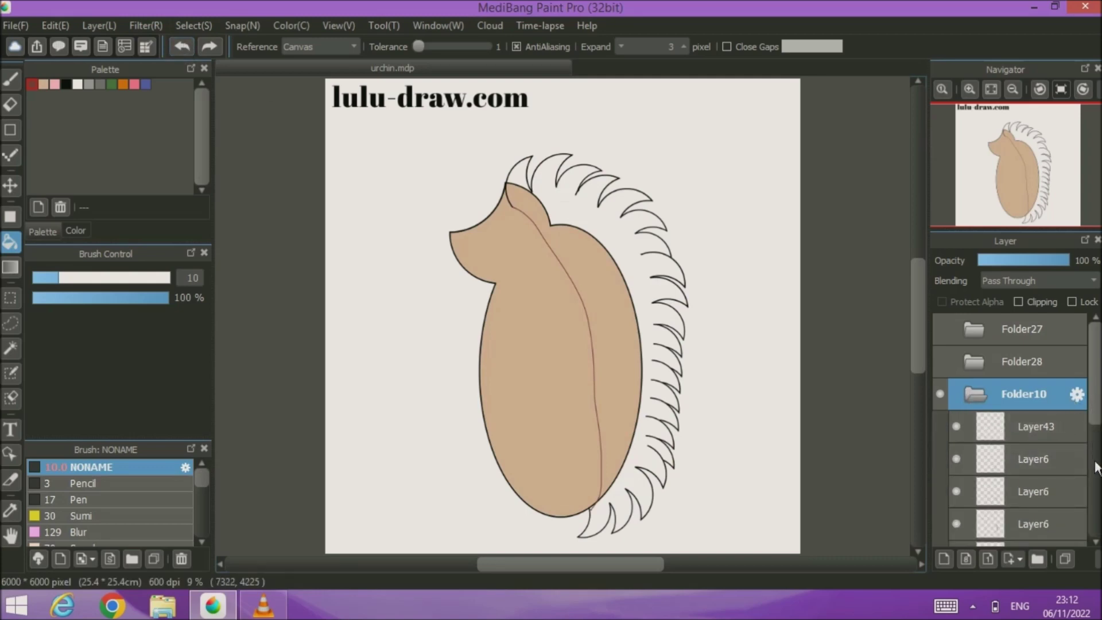
{"action": "left_click", "coordinate": [1093, 497]}
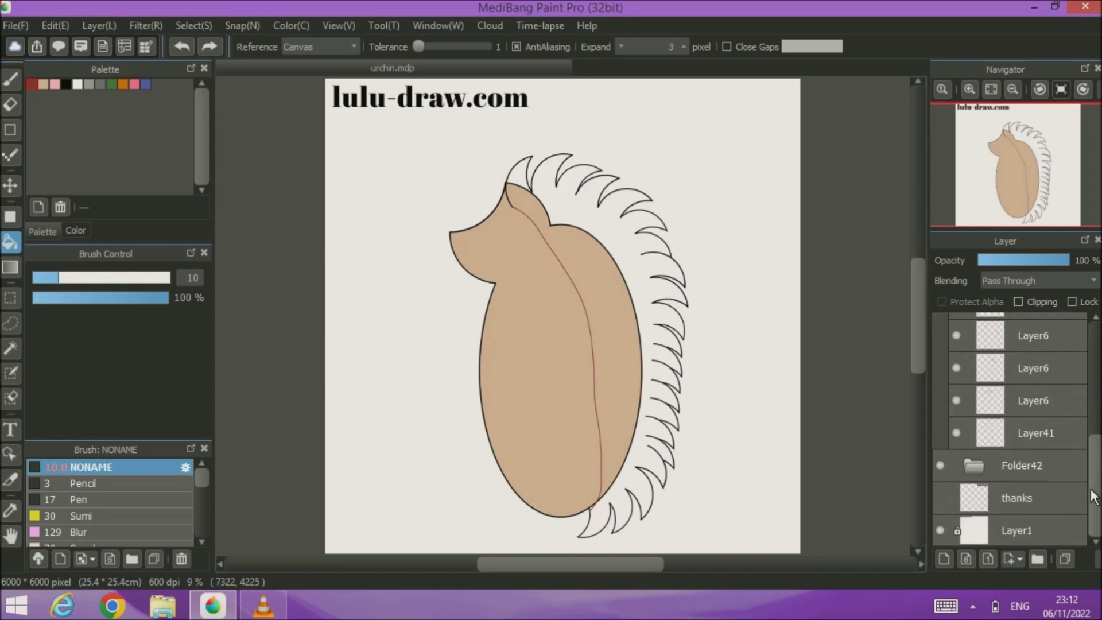
{"action": "left_click", "coordinate": [1017, 433]}
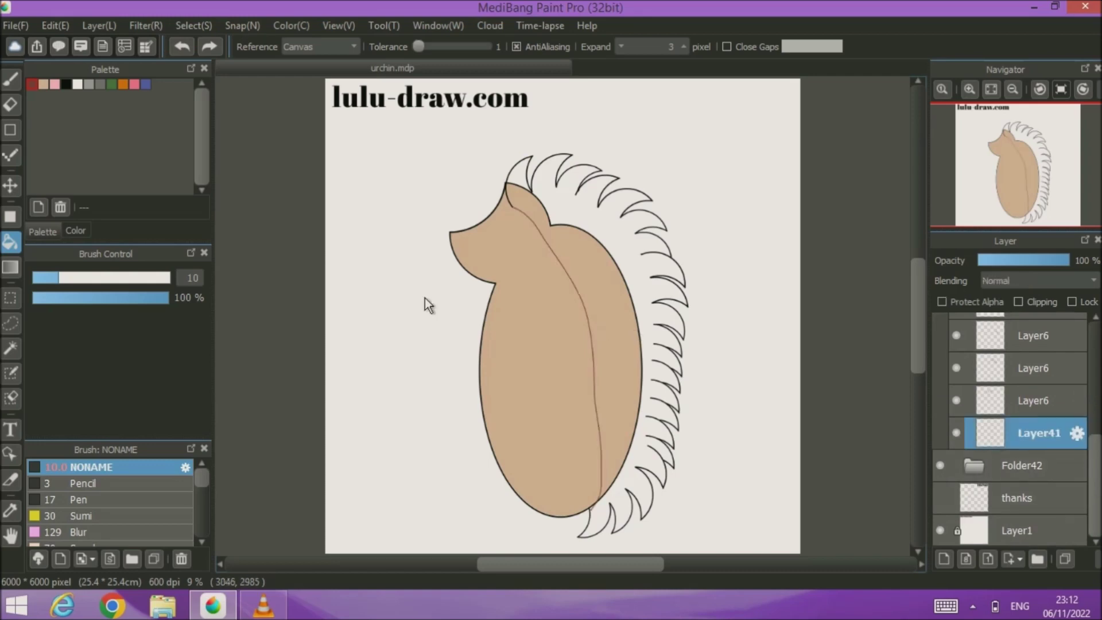
{"action": "left_click", "coordinate": [10, 184]}
{"action": "left_click_drag", "start_coordinate": [586, 312], "coordinate": [595, 295]}
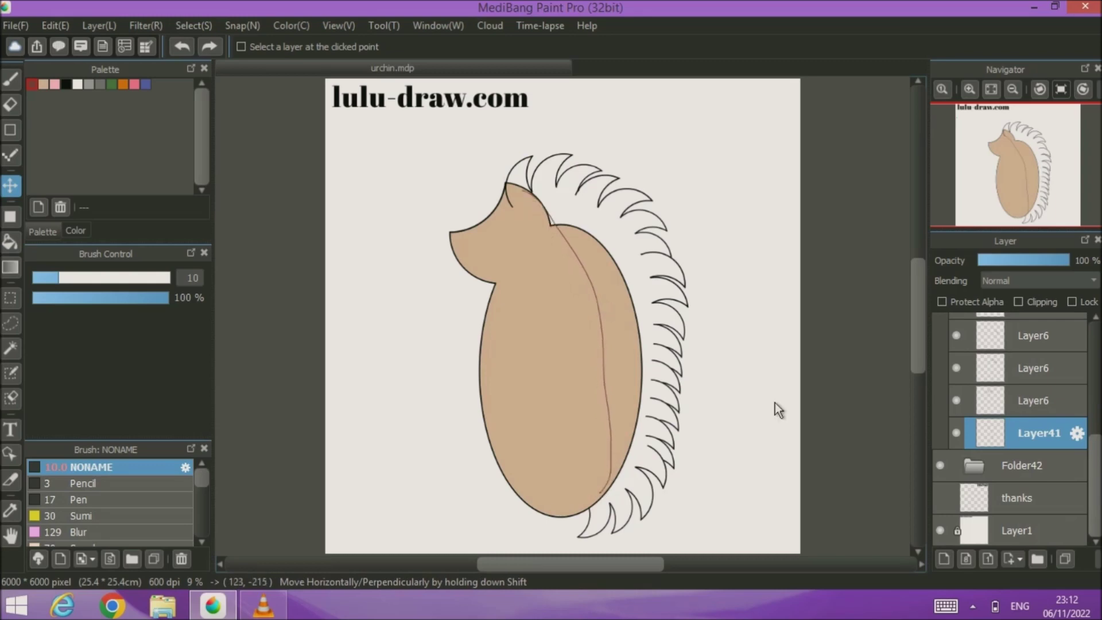
{"action": "left_click", "coordinate": [1096, 559]}
{"action": "left_click", "coordinate": [1075, 541]}
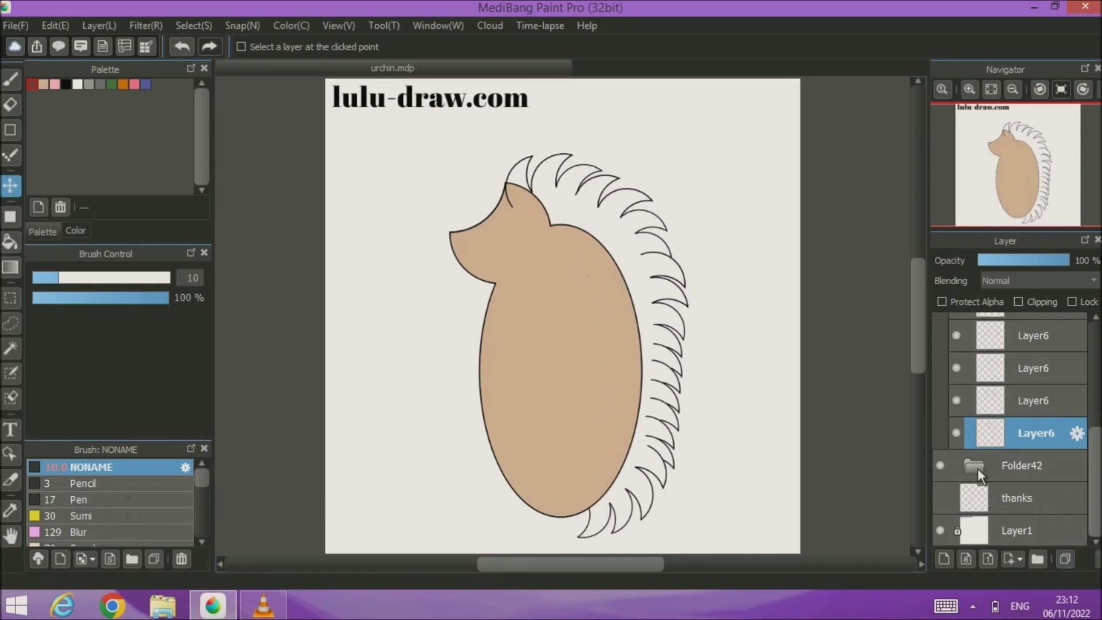
- Hide Folder42 and brush a new reddish-brown inner line closer to the spines, from the first head spine's base to the lowest spine
{"action": "left_click", "coordinate": [940, 466]}
{"action": "left_click", "coordinate": [12, 83]}
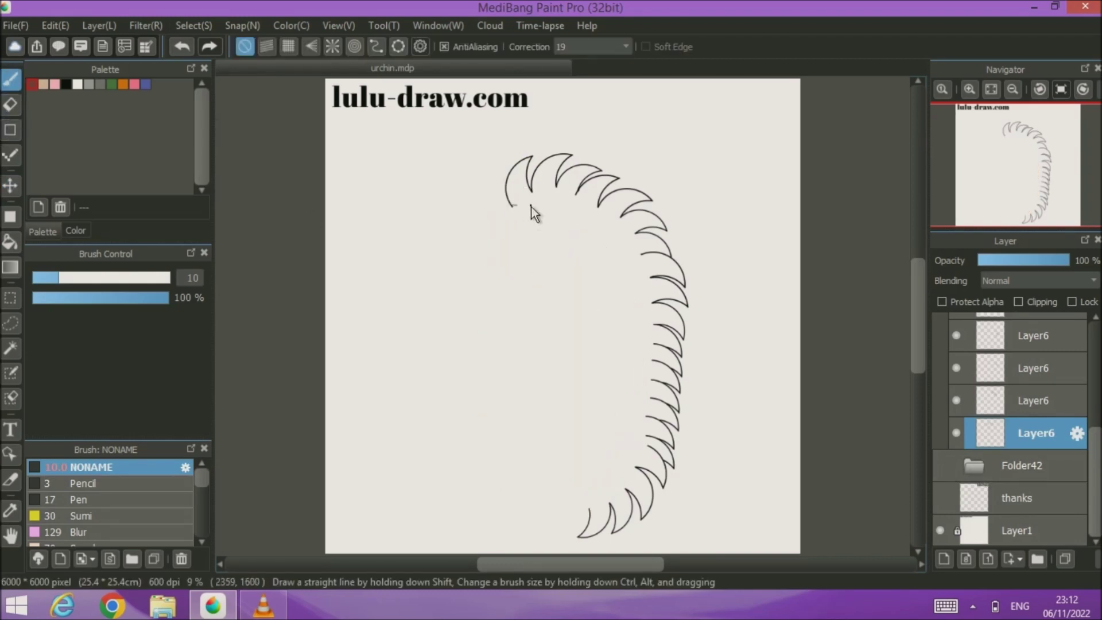
{"action": "mouse_move", "coordinate": [627, 373]}
{"action": "left_mouse_down"}
{"action": "mouse_move", "coordinate": [639, 471]}
{"action": "mouse_move", "coordinate": [592, 504]}
{"action": "left_mouse_up"}
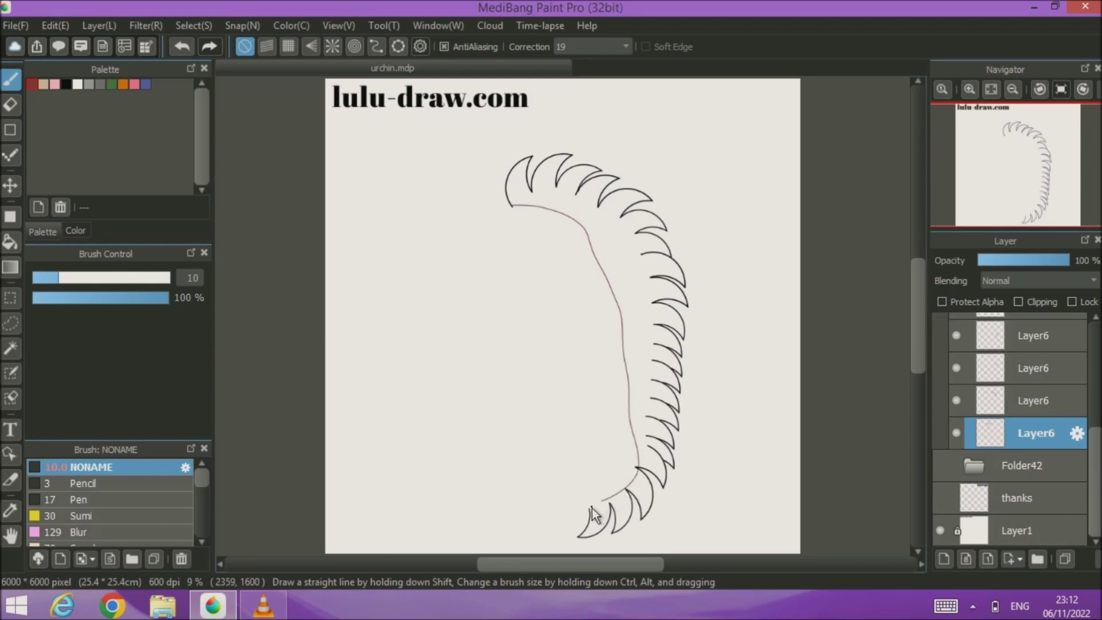
{"action": "left_click", "coordinate": [183, 46]}
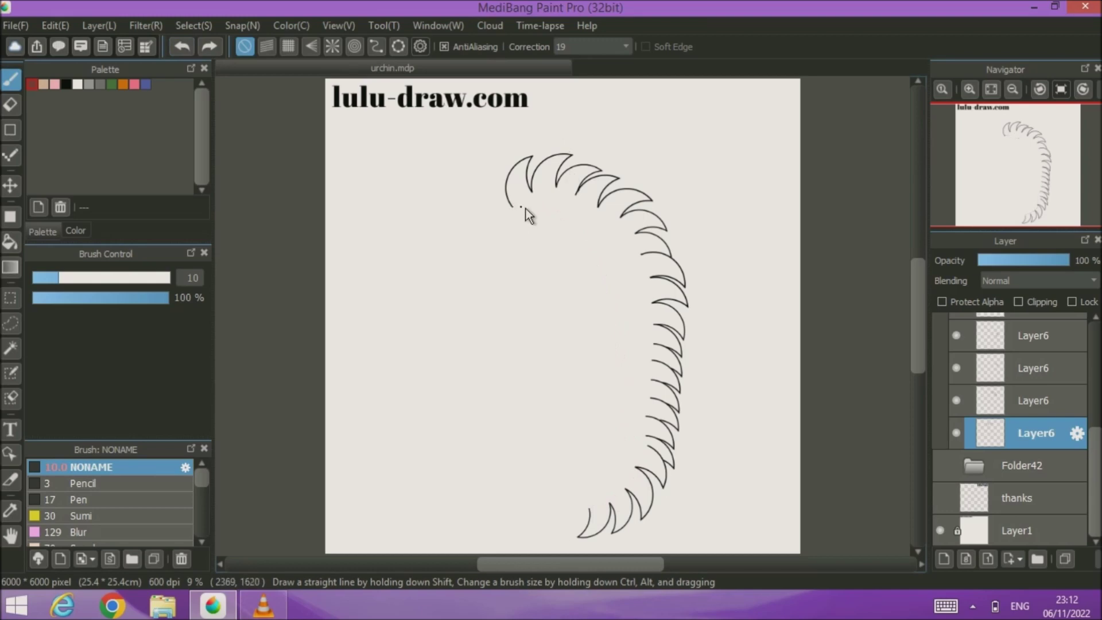
{"action": "left_click_drag", "start_coordinate": [632, 385], "coordinate": [635, 449]}
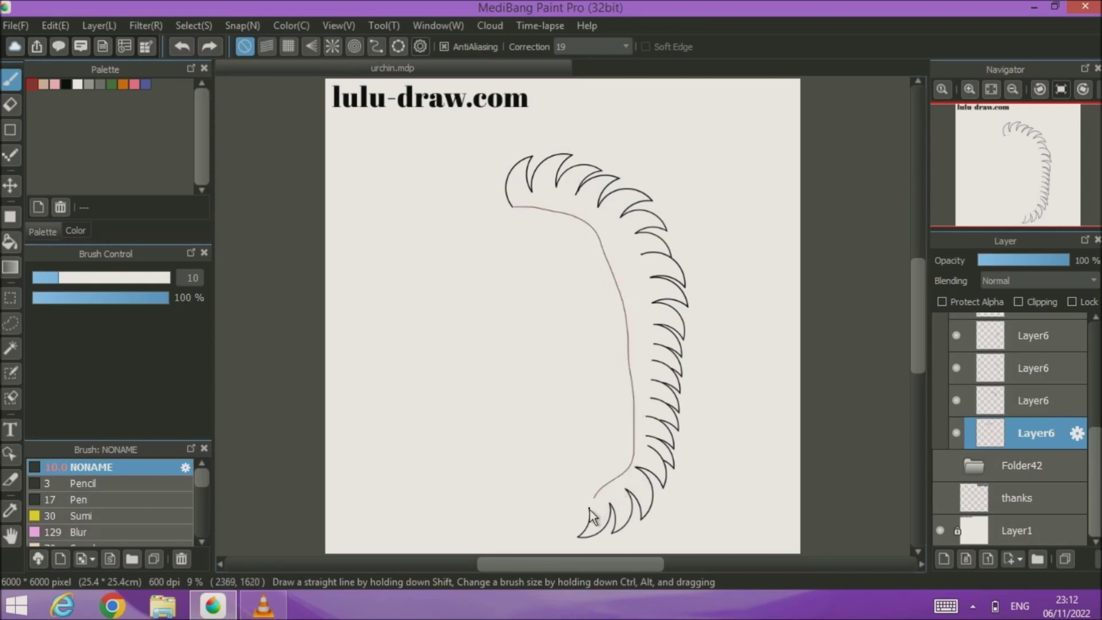
{"action": "scroll", "coordinate": [556, 376], "scroll_direction": "down", "scroll_amount": 5}
{"action": "scroll", "coordinate": [556, 376], "scroll_direction": "up", "scroll_amount": 8}
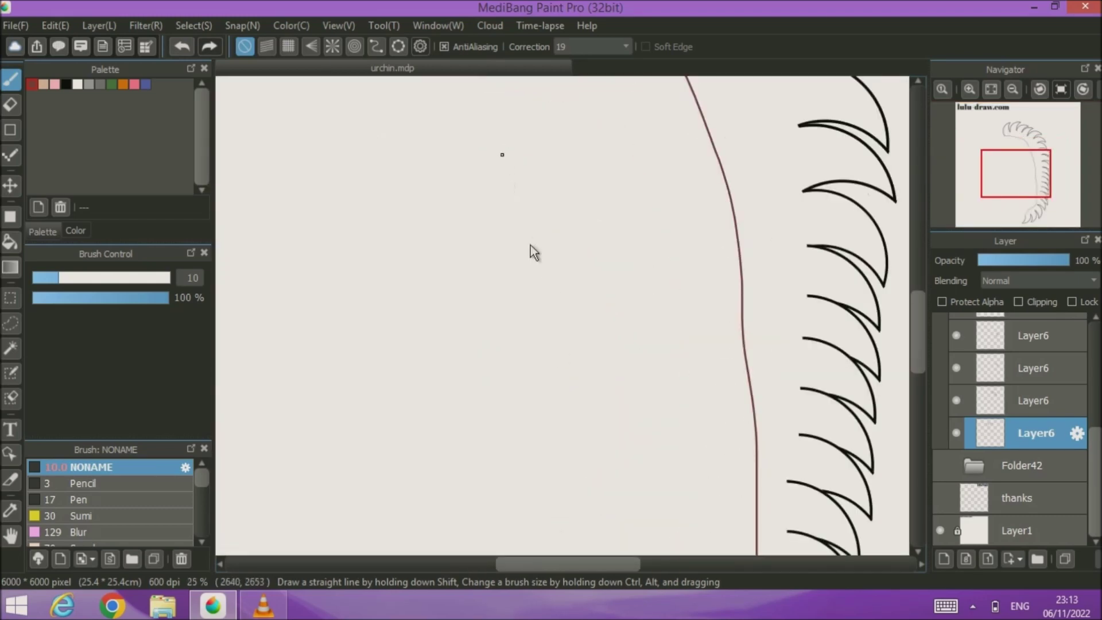
{"action": "scroll", "coordinate": [516, 189], "scroll_direction": "up", "scroll_amount": 5}
{"action": "scroll", "coordinate": [597, 413], "scroll_direction": "down", "scroll_amount": 5}
{"action": "scroll", "coordinate": [580, 406], "scroll_direction": "down", "scroll_amount": 5}
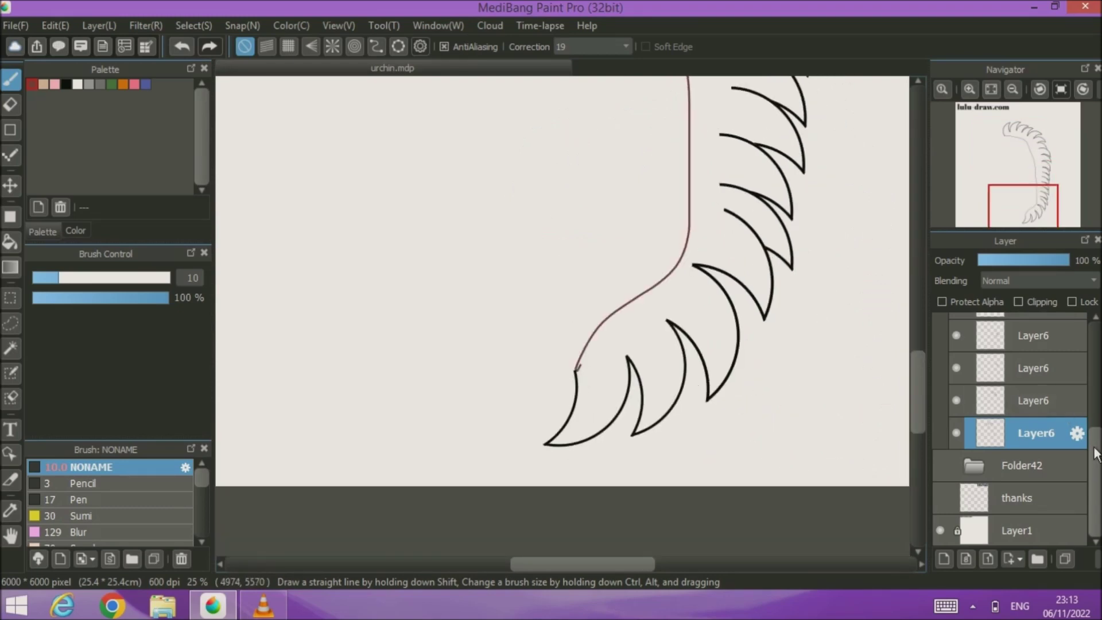
- Fill the enclosed spine area with reddish brown on Layer43
{"action": "left_click_drag", "start_coordinate": [1094, 450], "coordinate": [1095, 362]}
{"action": "left_click", "coordinate": [1048, 398]}
{"action": "left_click", "coordinate": [991, 89]}
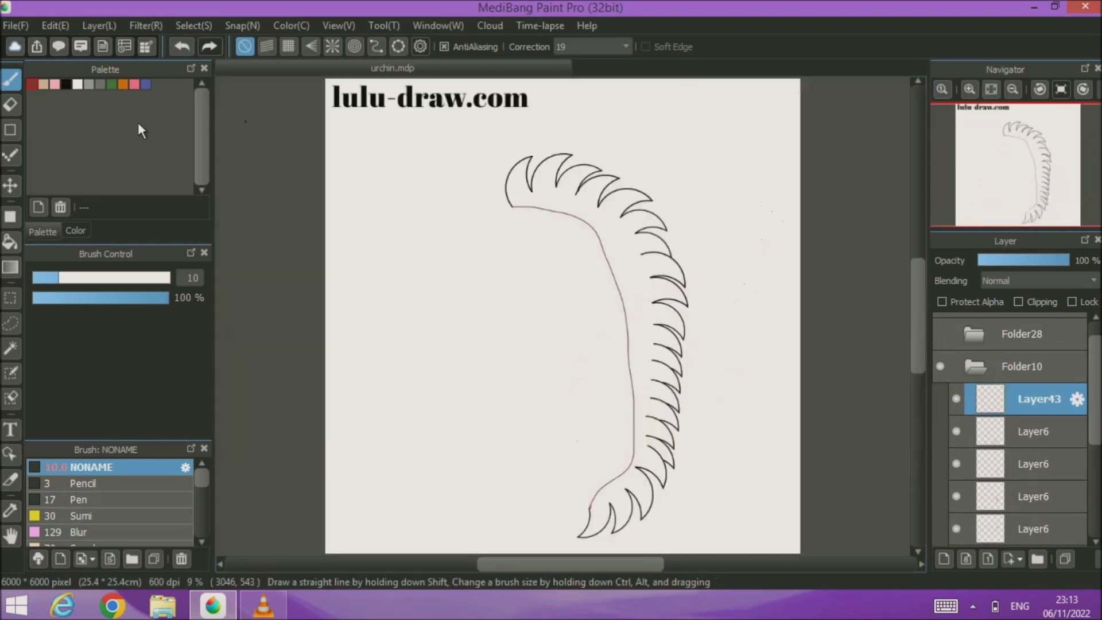
{"action": "left_click", "coordinate": [10, 242]}
{"action": "left_click", "coordinate": [625, 243]}
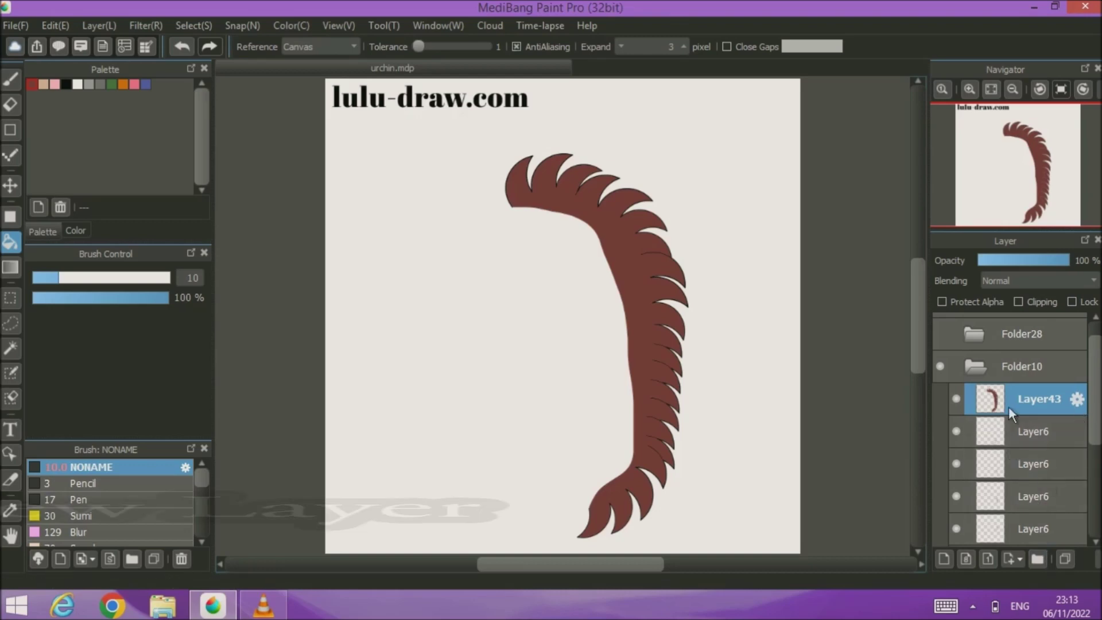
- Add a new layer above Layer43, set the brush size to 20, and show Folder42 with the head and body
{"action": "left_click", "coordinate": [943, 560]}
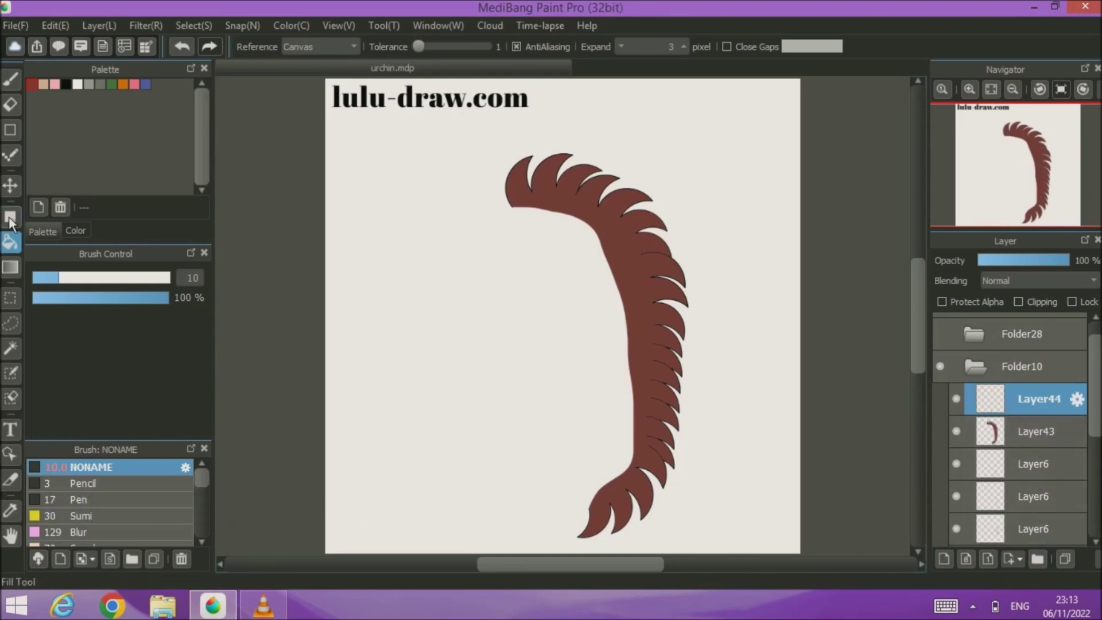
{"action": "left_click", "coordinate": [11, 79]}
{"action": "left_click_drag", "start_coordinate": [60, 280], "coordinate": [88, 278]}
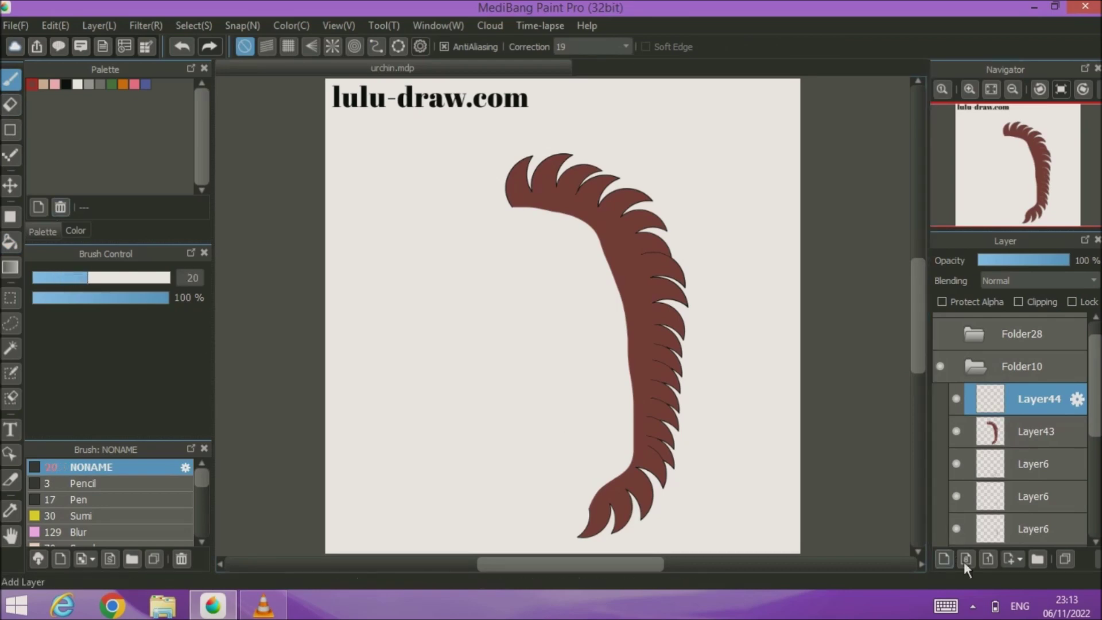
{"action": "scroll", "coordinate": [976, 459], "scroll_direction": "down", "scroll_amount": 3}
{"action": "left_click", "coordinate": [939, 466]}
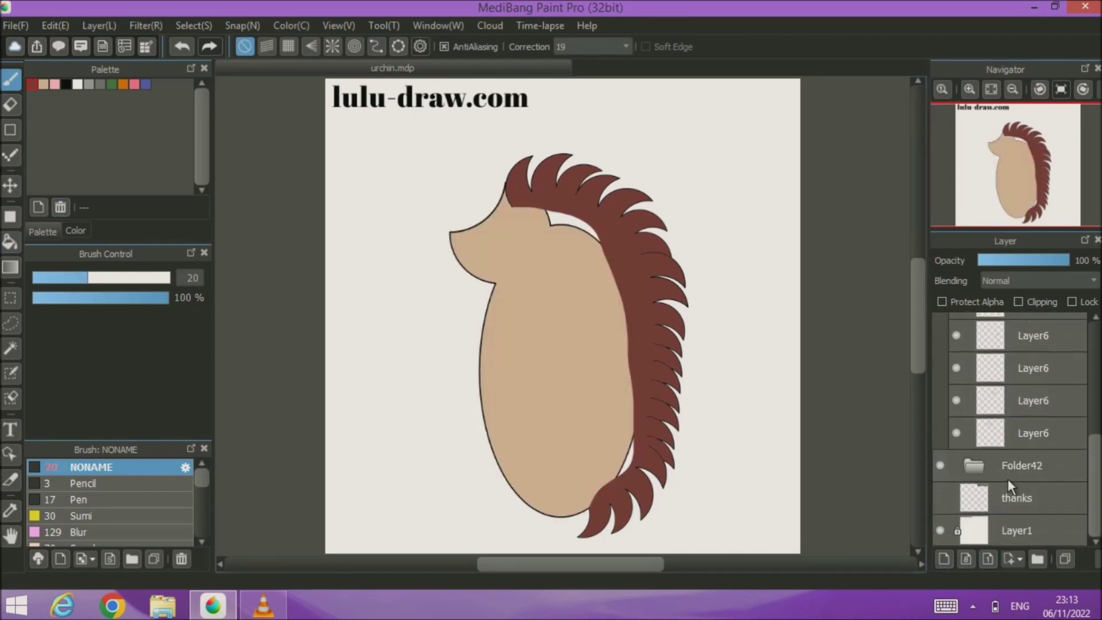
{"action": "left_click_drag", "start_coordinate": [1097, 484], "coordinate": [1096, 375]}
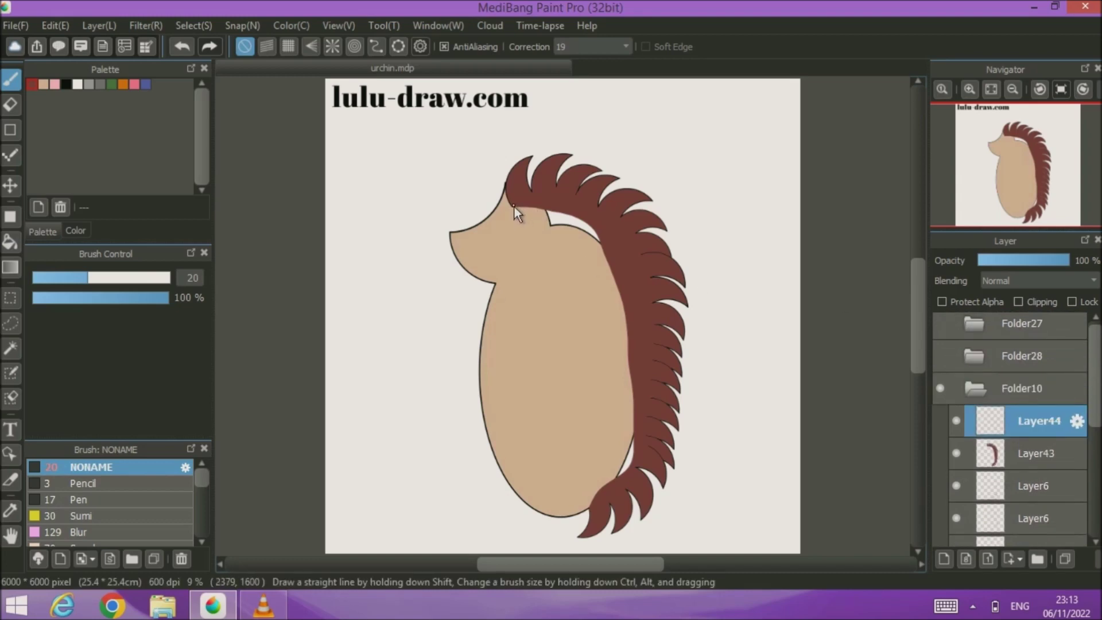
- Try a reddish-brown stroke with brush size 72 along the spines' inner edge on Layer44 and shift it slightly onto the body
{"action": "left_click_drag", "start_coordinate": [539, 208], "coordinate": [576, 239]}
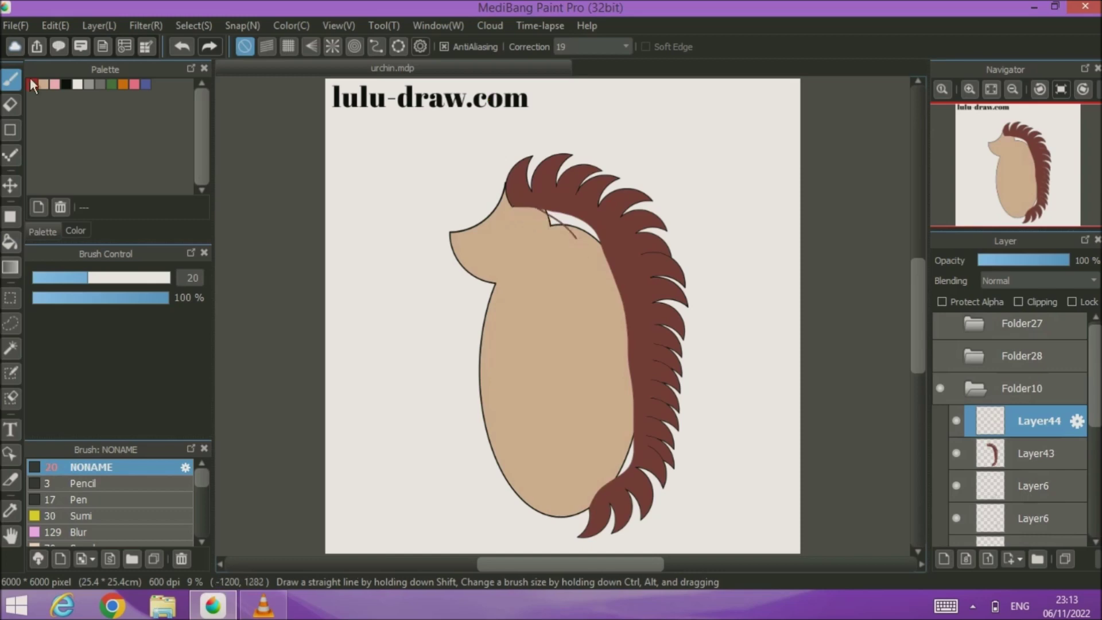
{"action": "left_click", "coordinate": [184, 46]}
{"action": "left_click_drag", "start_coordinate": [111, 278], "coordinate": [148, 281]}
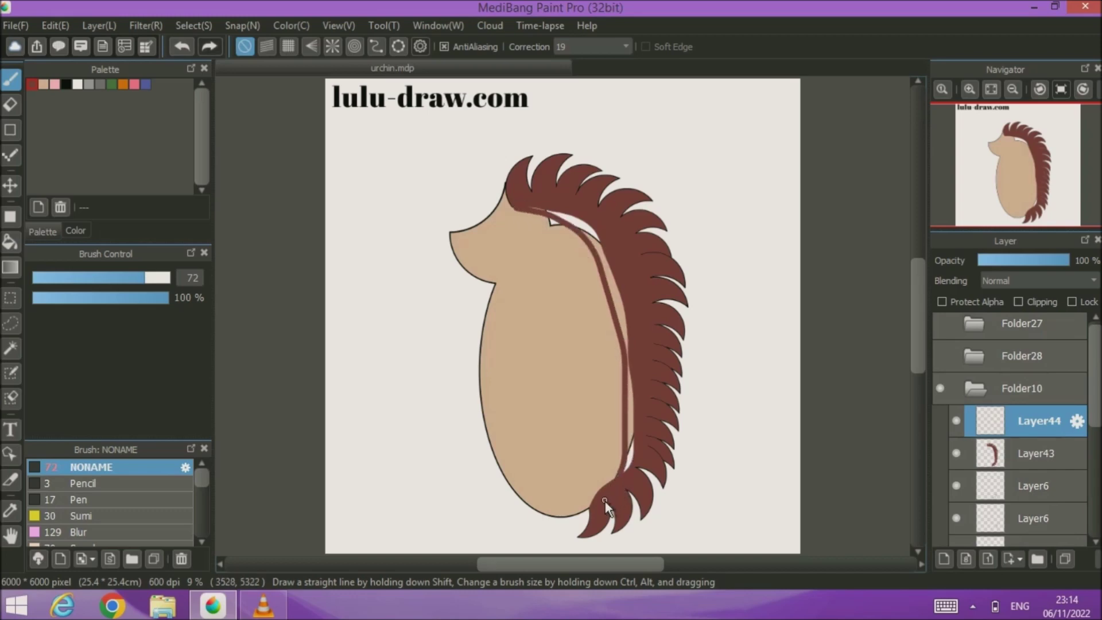
{"action": "left_click", "coordinate": [12, 185]}
{"action": "left_click_drag", "start_coordinate": [578, 230], "coordinate": [573, 221]}
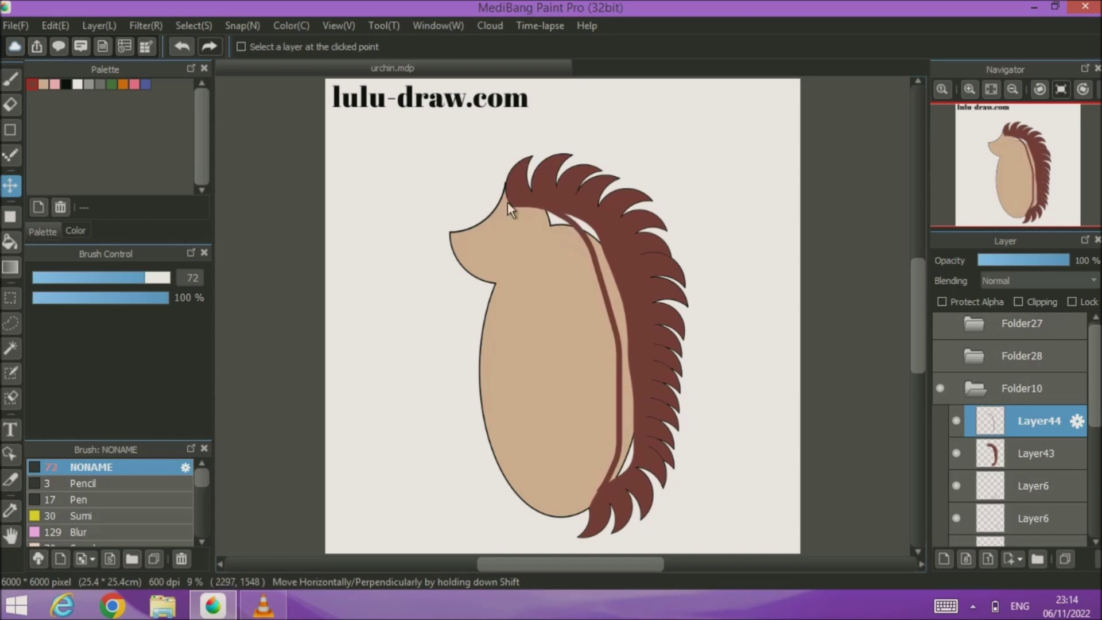
- Preview a Gaussian Blur of 31 on the Layer44 stroke, cancel it, and undo the stroke
{"action": "left_click", "coordinate": [98, 25]}
{"action": "left_click", "coordinate": [144, 26]}
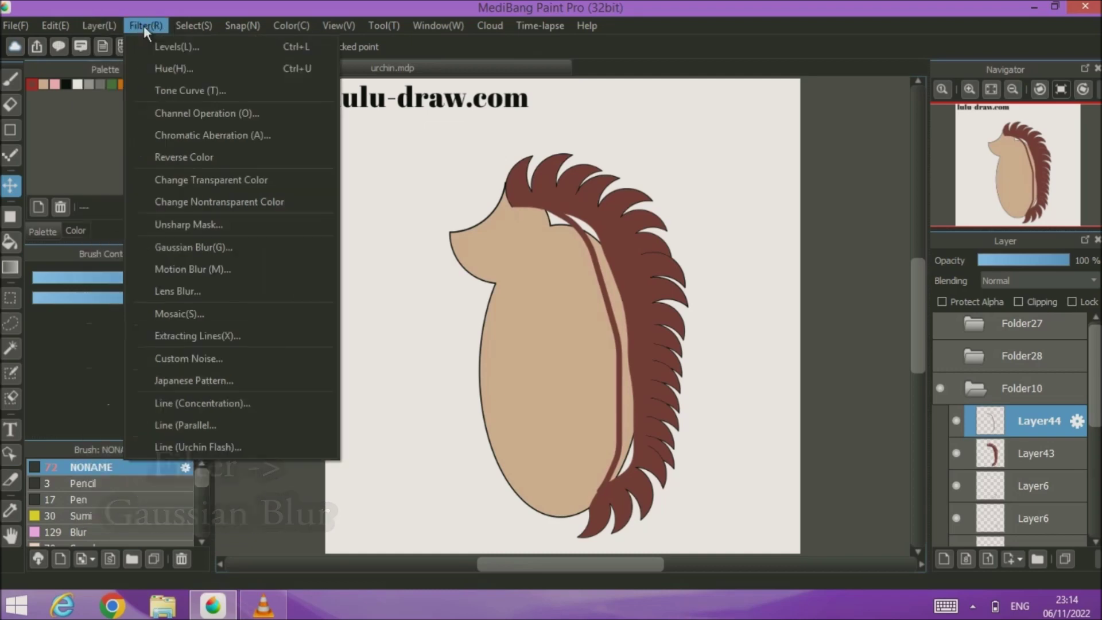
{"action": "left_click", "coordinate": [171, 247]}
{"action": "left_click_drag", "start_coordinate": [601, 274], "coordinate": [374, 201]}
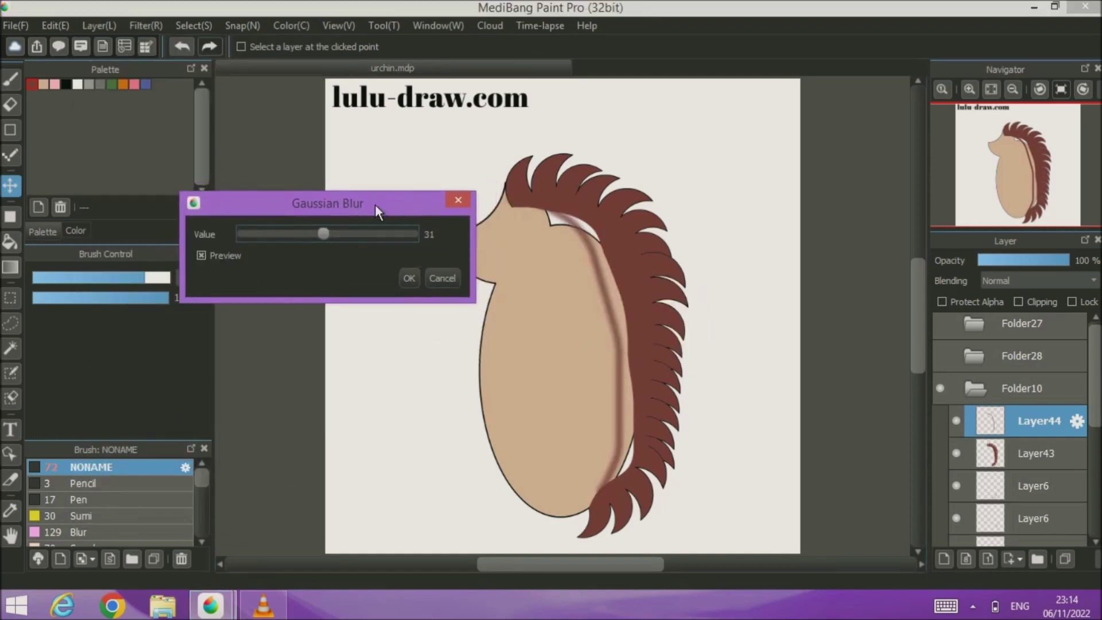
{"action": "left_click", "coordinate": [441, 278]}
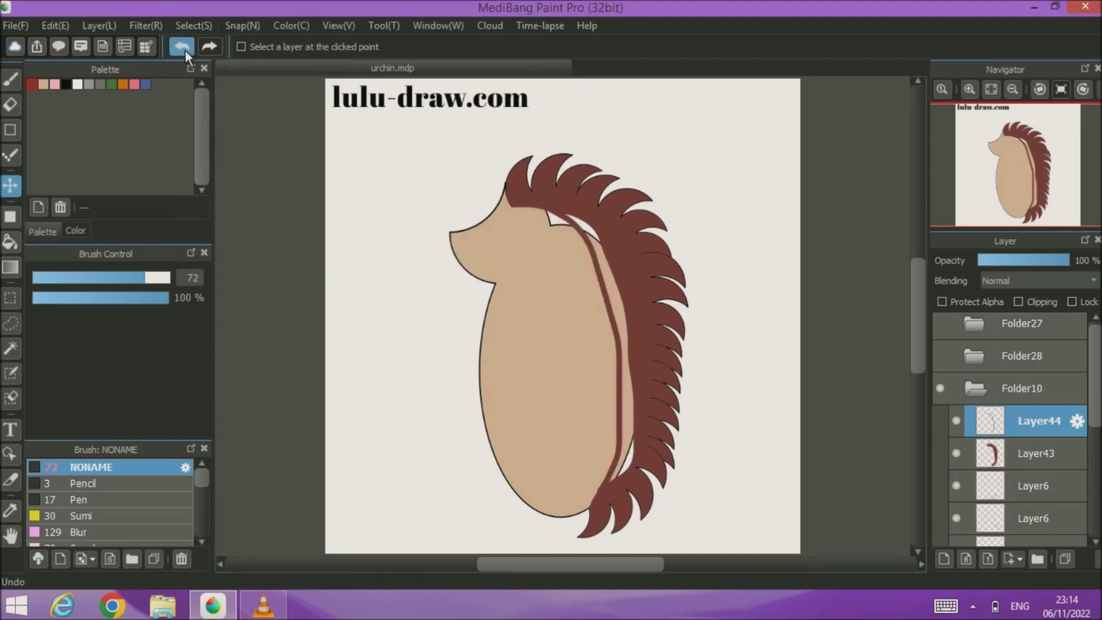
{"action": "left_click", "coordinate": [182, 46]}
- Set the brush size to 182 and paint a thick reddish-brown stroke on Layer44 along the spines' inner edge down to the lowest spine
{"action": "left_click_drag", "start_coordinate": [147, 278], "coordinate": [178, 280]}
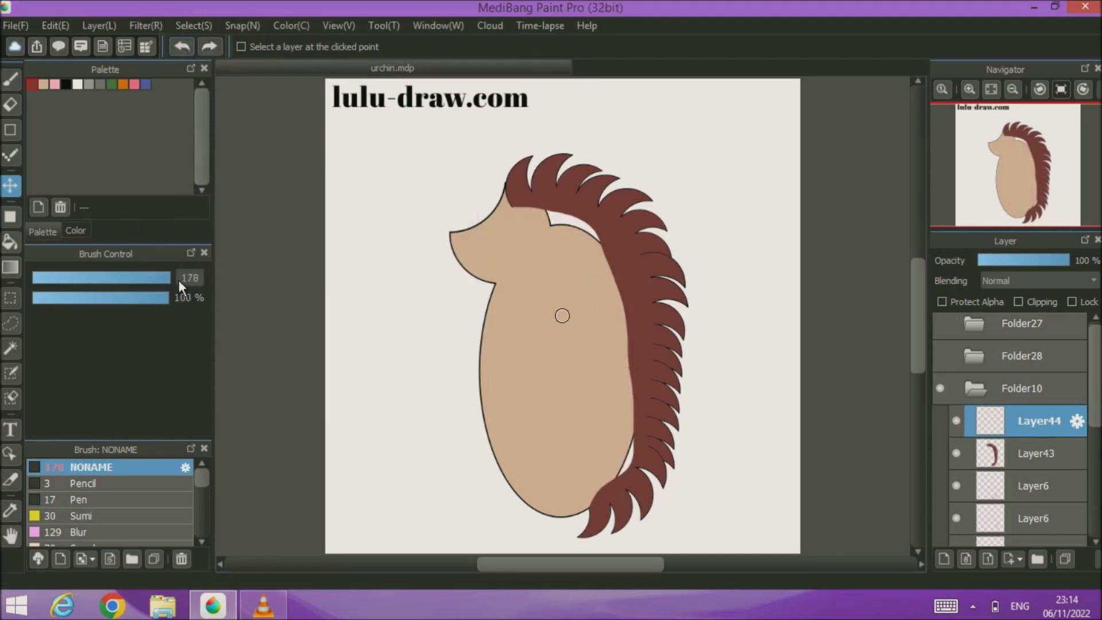
{"action": "left_click", "coordinate": [11, 80]}
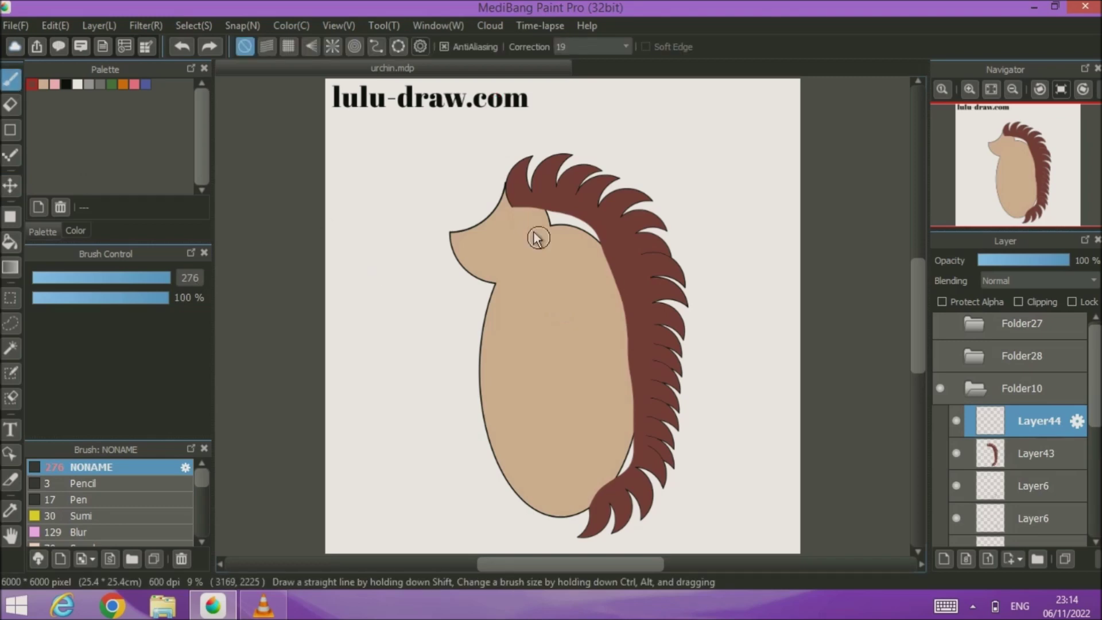
{"action": "left_click", "coordinate": [163, 279]}
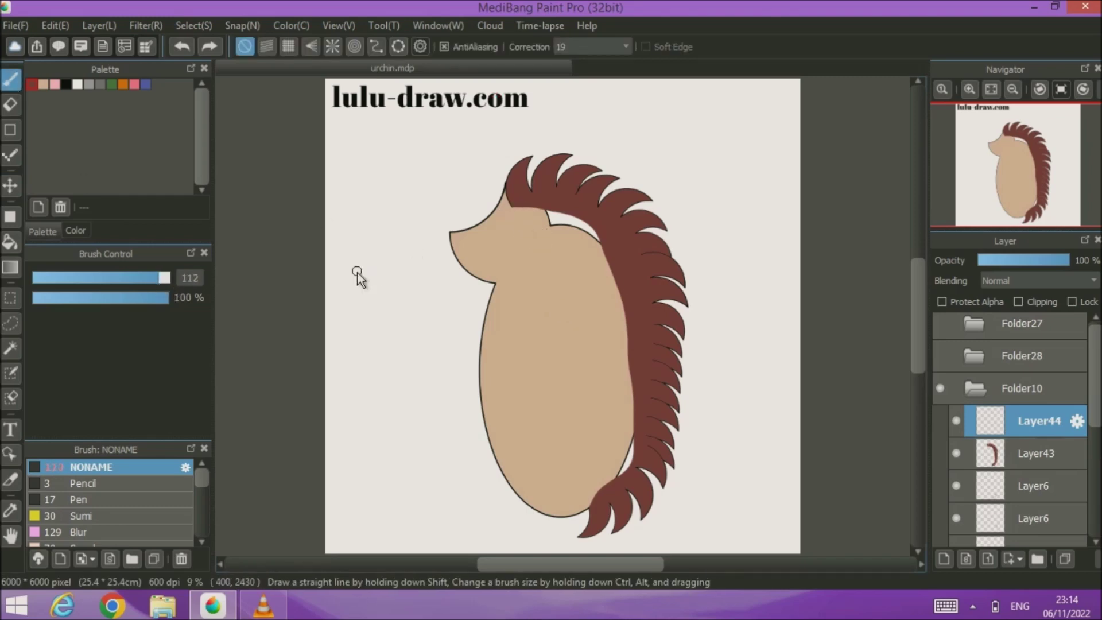
{"action": "left_click", "coordinate": [163, 278]}
{"action": "left_click_drag", "start_coordinate": [161, 283], "coordinate": [177, 281]}
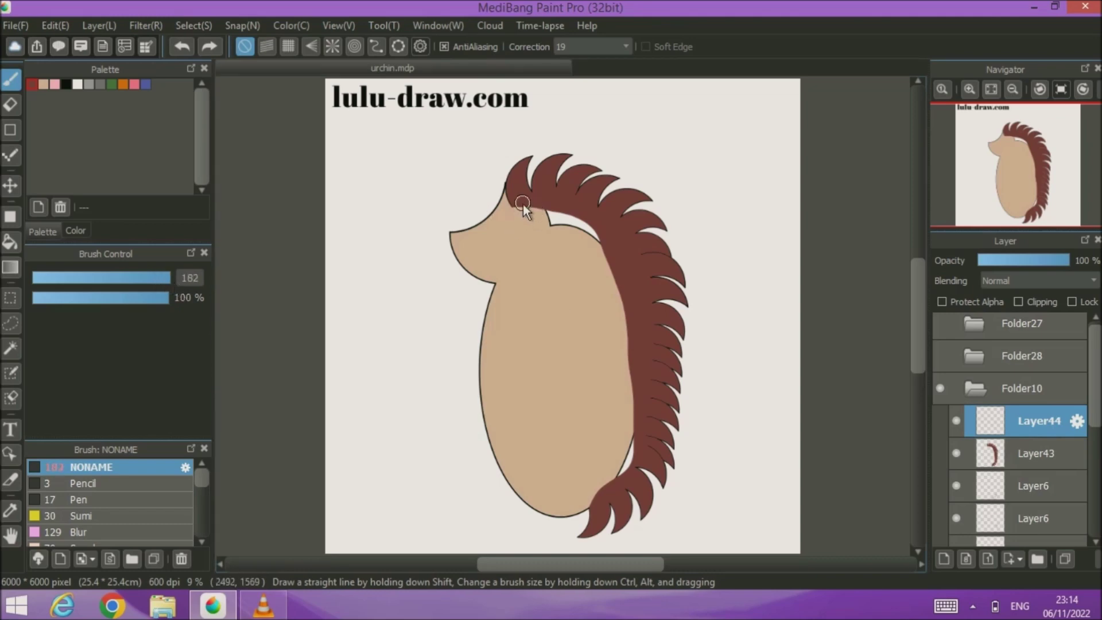
{"action": "left_click_drag", "start_coordinate": [544, 210], "coordinate": [574, 231]}
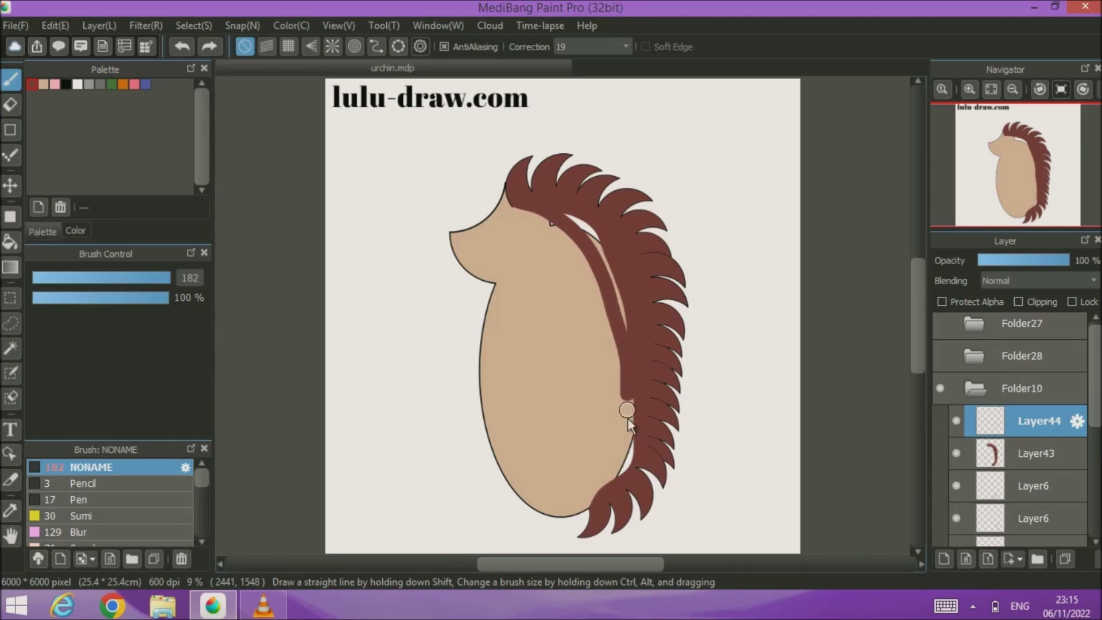
{"action": "left_click_drag", "start_coordinate": [627, 410], "coordinate": [627, 465]}
{"action": "left_click_drag", "start_coordinate": [596, 502], "coordinate": [631, 452]}
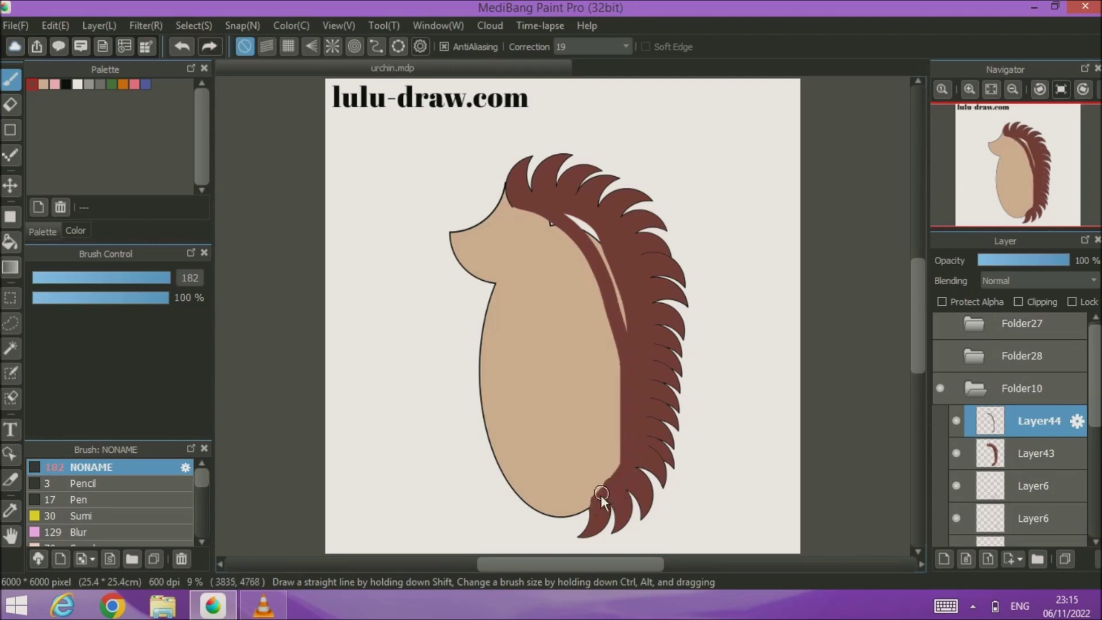
- Try a Gaussian Blur with value 54 on the thick Layer44 stroke, and remove the layer
{"action": "left_click", "coordinate": [143, 25]}
{"action": "left_click", "coordinate": [164, 248]}
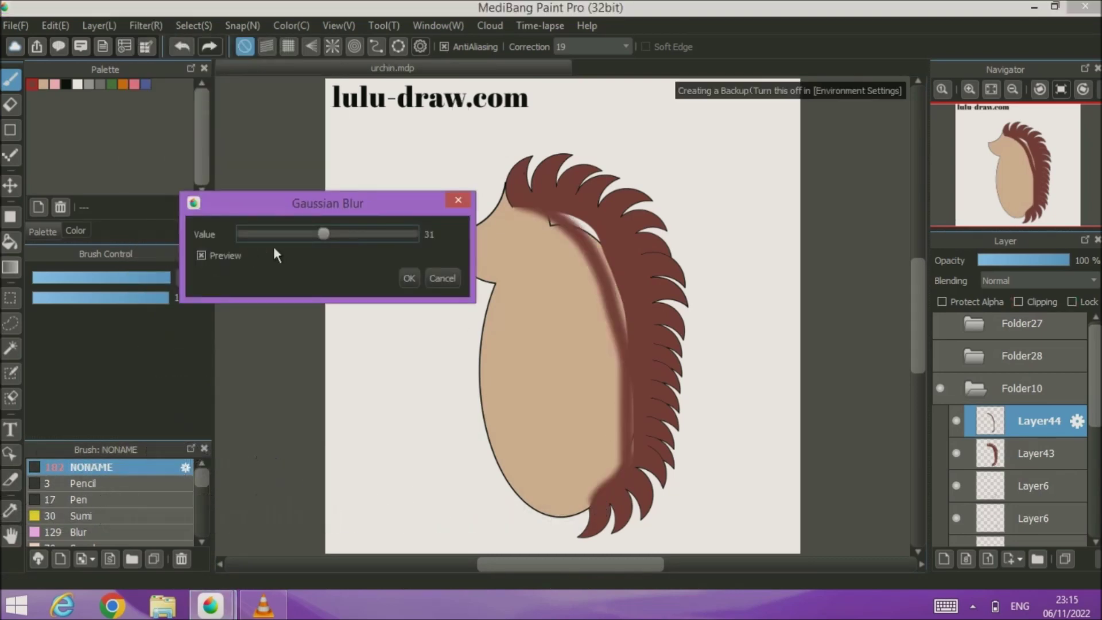
{"action": "left_click_drag", "start_coordinate": [365, 233], "coordinate": [394, 233]}
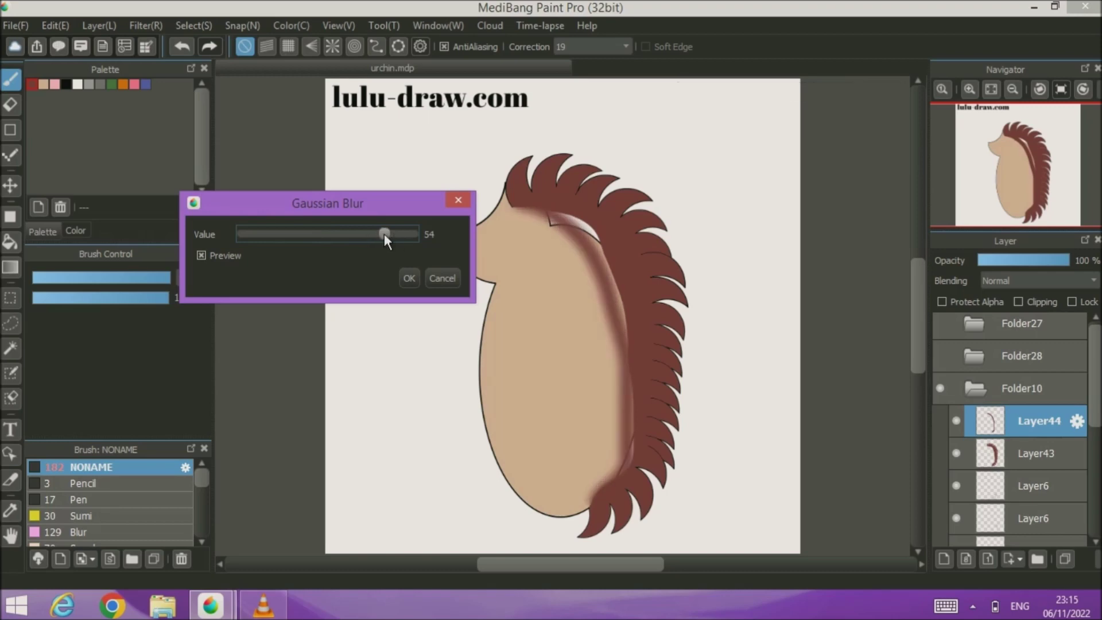
{"action": "left_click", "coordinate": [410, 277]}
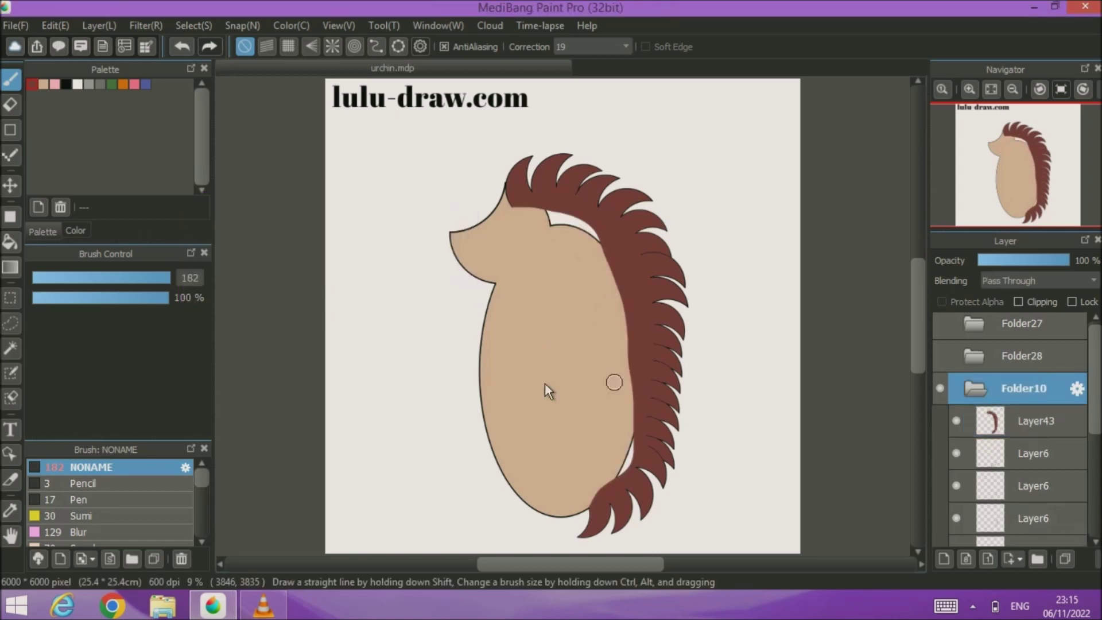
- Draw a tall reddish-brown ellipse outline with brush size 219 around the hedgehog's body on a new layer above Layer43
{"action": "left_click", "coordinate": [12, 125]}
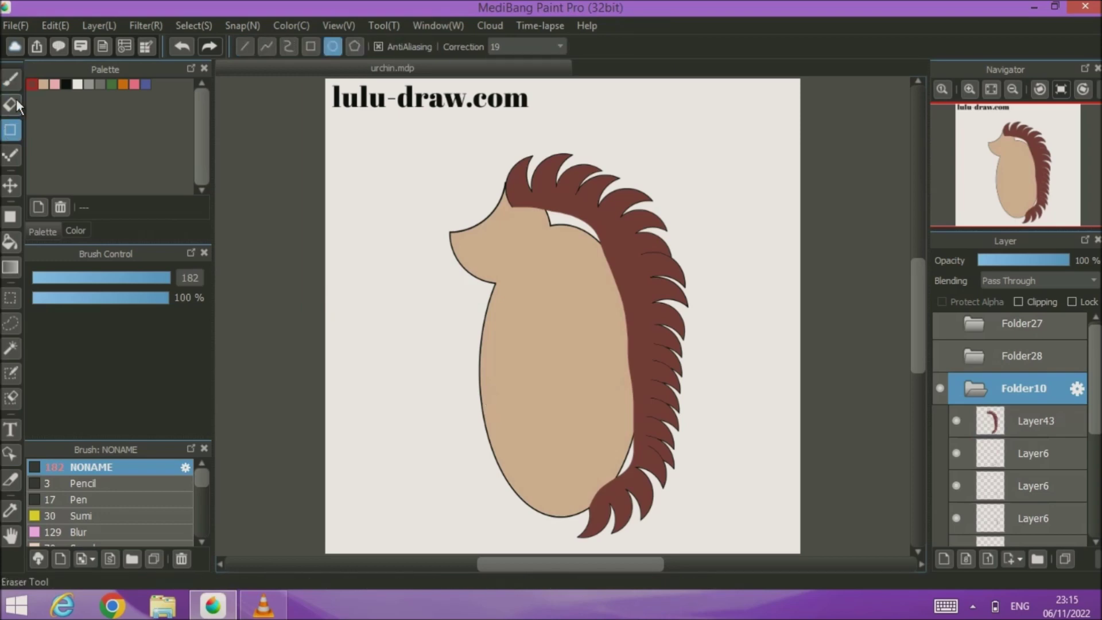
{"action": "mouse_move", "coordinate": [131, 275]}
{"action": "left_mouse_down"}
{"action": "mouse_move", "coordinate": [200, 281]}
{"action": "mouse_move", "coordinate": [150, 279]}
{"action": "left_mouse_up"}
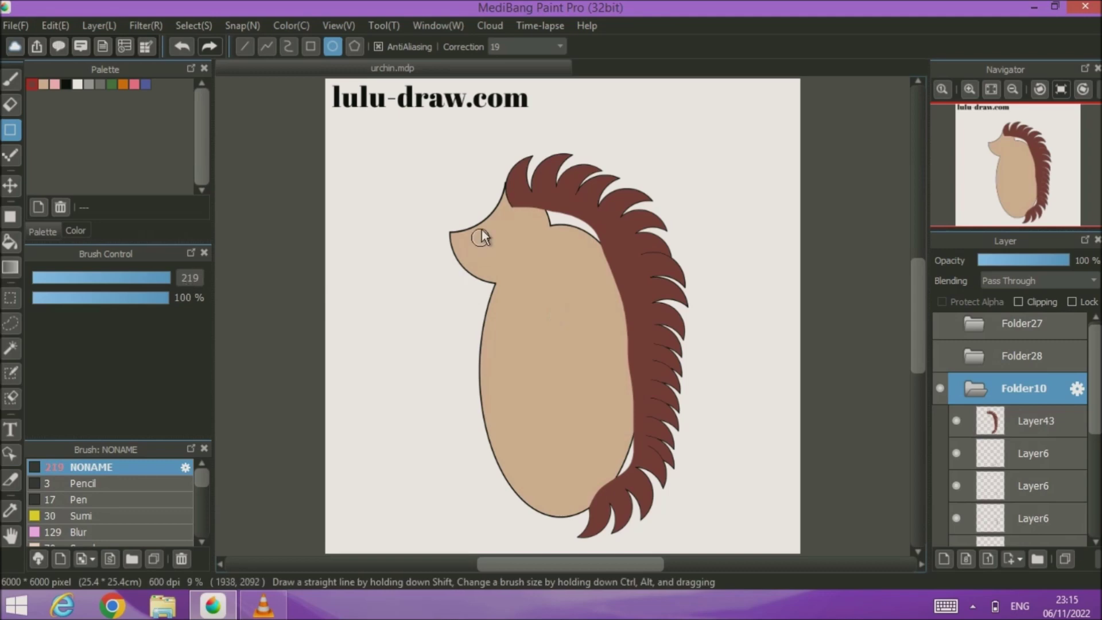
{"action": "mouse_move", "coordinate": [459, 208]}
{"action": "left_mouse_down"}
{"action": "mouse_move", "coordinate": [497, 223]}
{"action": "mouse_move", "coordinate": [631, 419]}
{"action": "mouse_move", "coordinate": [614, 467]}
{"action": "mouse_move", "coordinate": [617, 516]}
{"action": "left_mouse_up"}
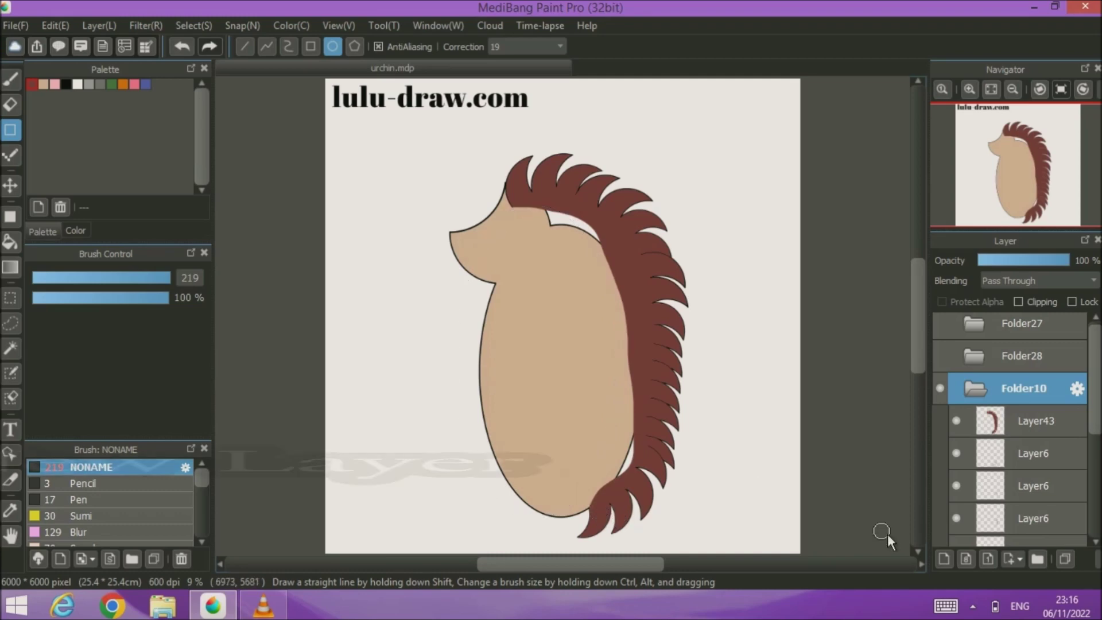
{"action": "left_click", "coordinate": [944, 558]}
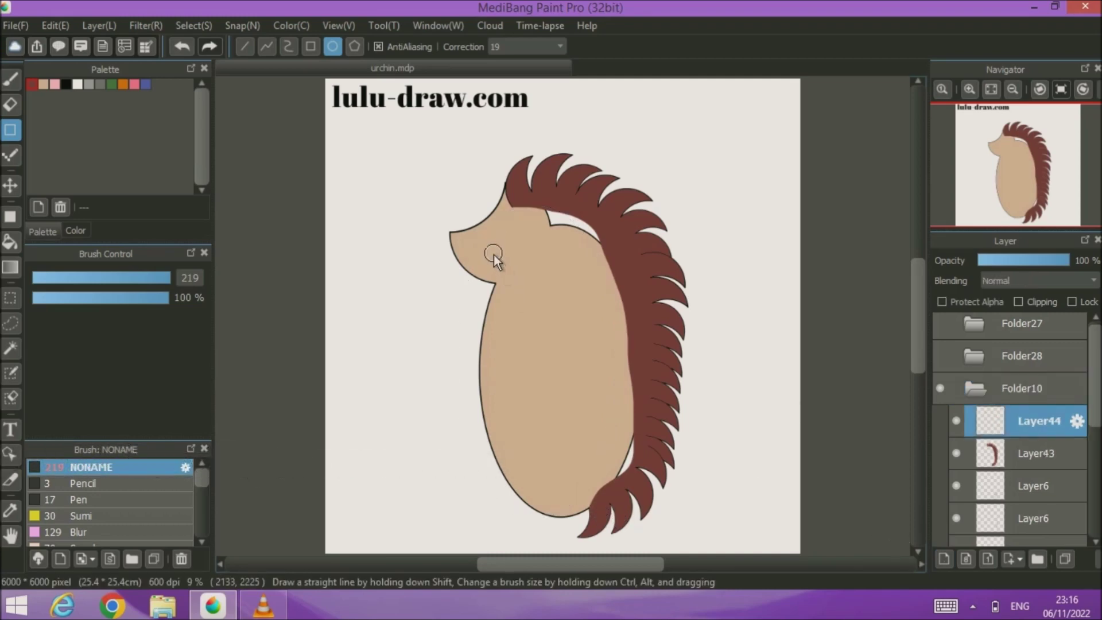
{"action": "mouse_move", "coordinate": [491, 204]}
{"action": "left_mouse_down"}
{"action": "mouse_move", "coordinate": [558, 320]}
{"action": "mouse_move", "coordinate": [614, 535]}
{"action": "mouse_move", "coordinate": [612, 524]}
{"action": "left_mouse_up"}
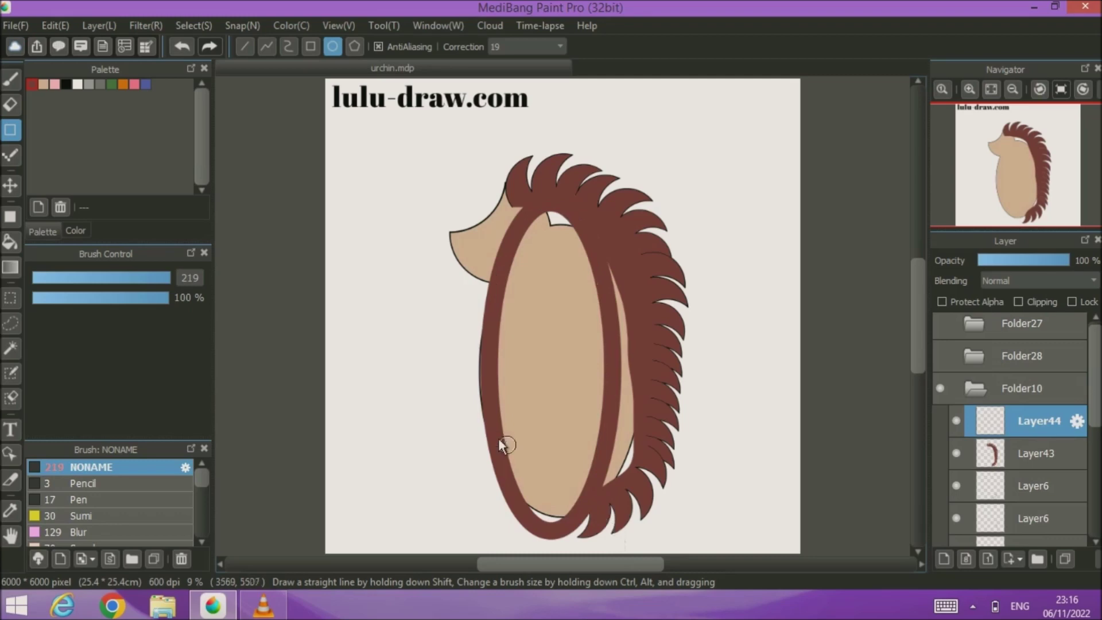
- Transform the ellipse on Layer44, tilting it so its upper end leans toward the head and its lower end meets the lowest spine
{"action": "left_click", "coordinate": [192, 25]}
{"action": "left_click", "coordinate": [241, 225]}
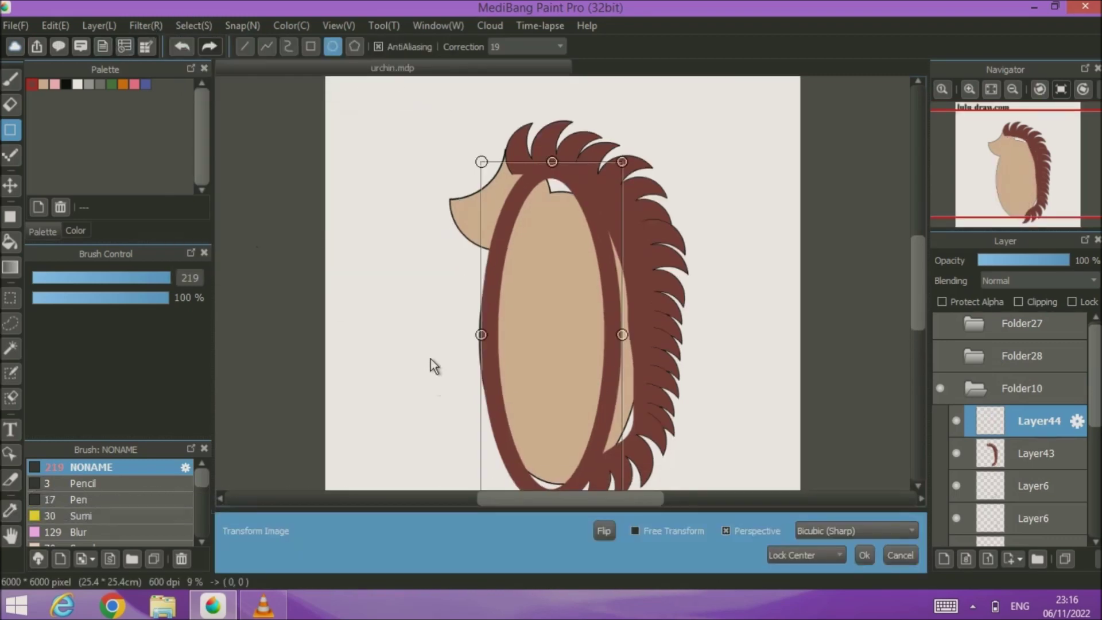
{"action": "scroll", "coordinate": [430, 359], "scroll_direction": "up", "scroll_amount": 1}
{"action": "scroll", "coordinate": [431, 358], "scroll_direction": "down", "scroll_amount": 2}
{"action": "left_click_drag", "start_coordinate": [429, 392], "coordinate": [425, 420]}
{"action": "mouse_move", "coordinate": [501, 396]}
{"action": "left_mouse_down"}
{"action": "mouse_move", "coordinate": [497, 386]}
{"action": "mouse_move", "coordinate": [500, 395]}
{"action": "left_mouse_up"}
{"action": "left_click", "coordinate": [864, 553]}
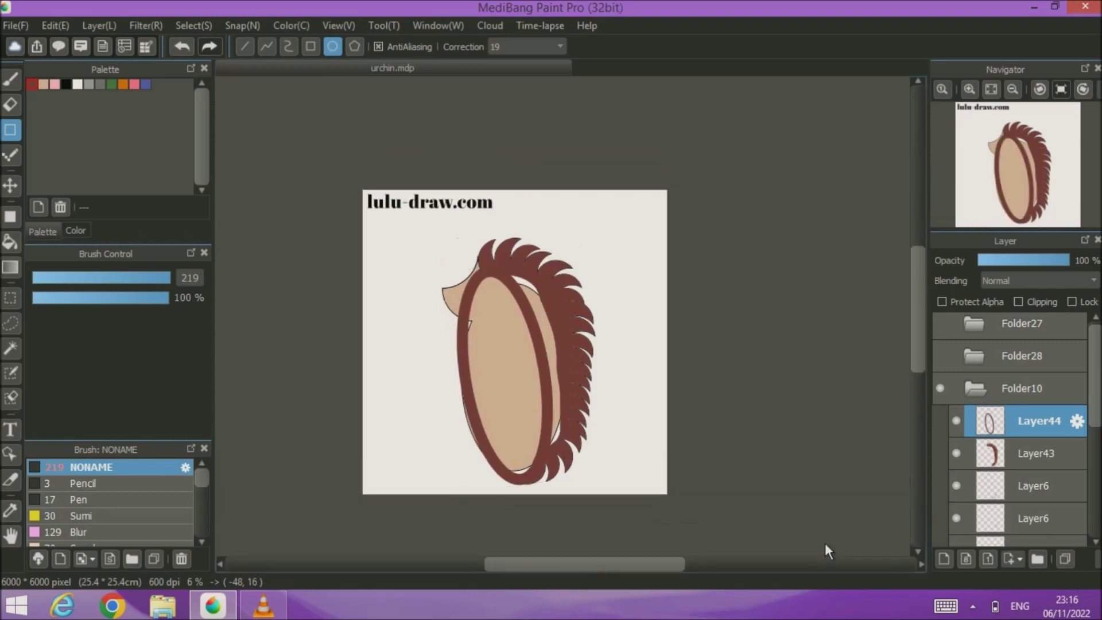
{"action": "left_click", "coordinate": [985, 87]}
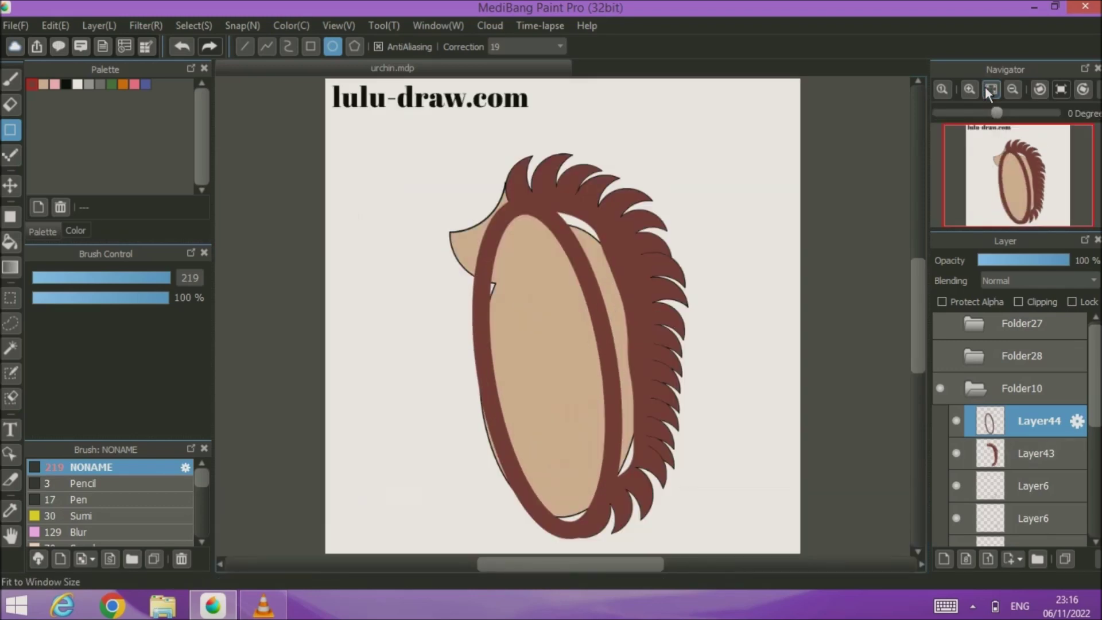
- Hide Layer43 and erase a gap across the upper end of the Layer44 ellipse along the head's spine line, with eraser size 58
{"action": "left_click", "coordinate": [959, 452]}
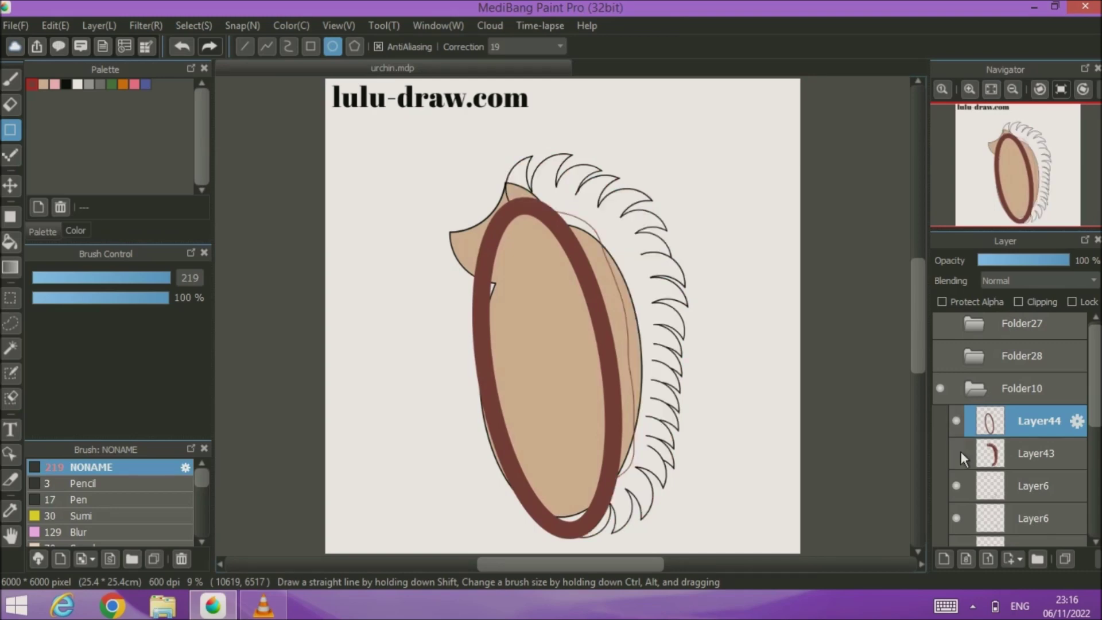
{"action": "left_click", "coordinate": [970, 90]}
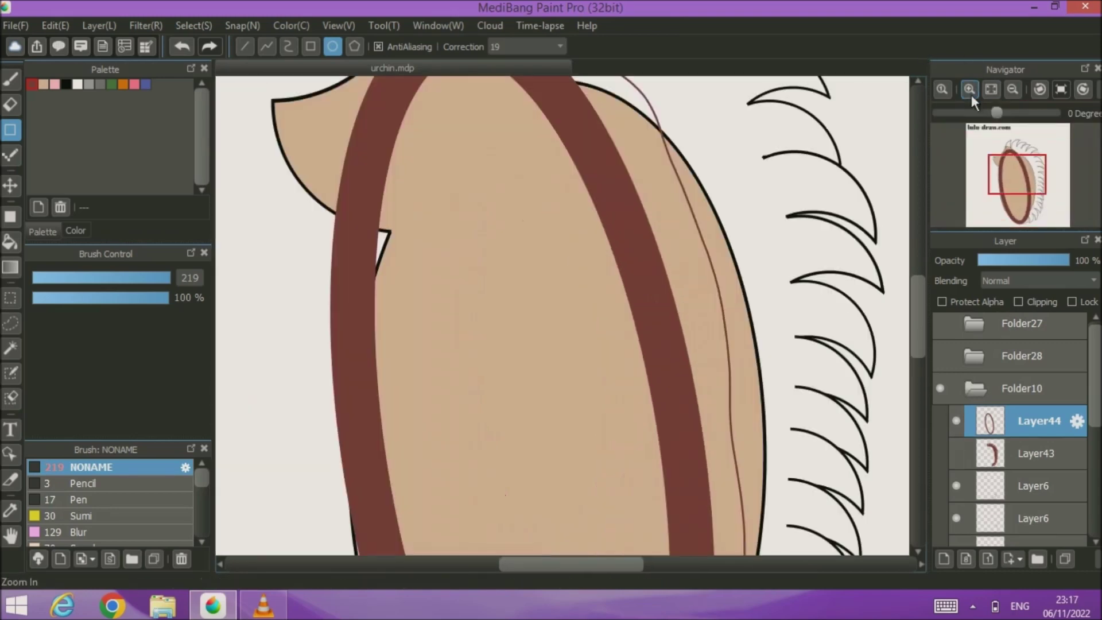
{"action": "left_click_drag", "start_coordinate": [542, 198], "coordinate": [560, 400]}
{"action": "left_click", "coordinate": [11, 105]}
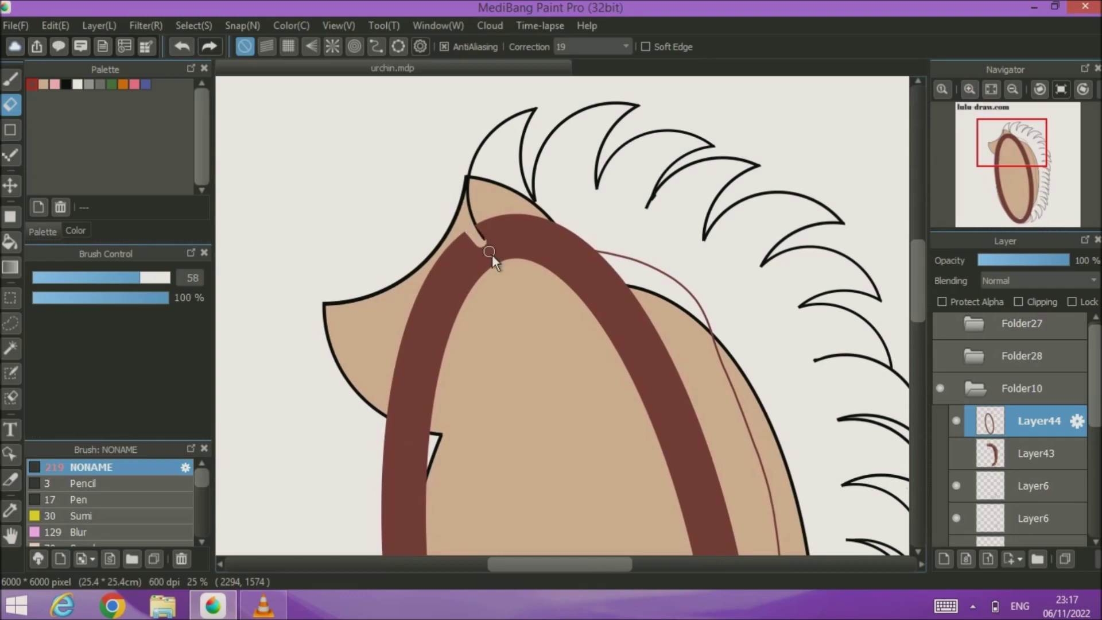
{"action": "left_click_drag", "start_coordinate": [508, 266], "coordinate": [465, 231]}
{"action": "left_click_drag", "start_coordinate": [460, 273], "coordinate": [458, 236]}
{"action": "left_click_drag", "start_coordinate": [479, 274], "coordinate": [486, 281]}
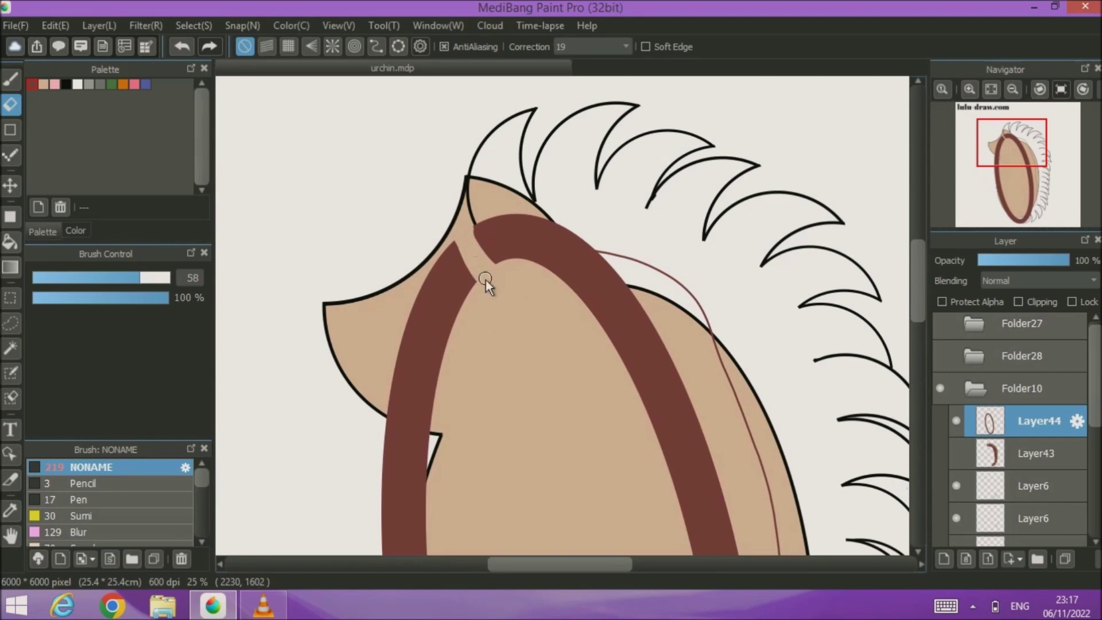
- Erase a gap through the lower end of the Layer44 ellipse where it crosses the lowest spine
{"action": "scroll", "coordinate": [497, 390], "scroll_direction": "down", "scroll_amount": 10}
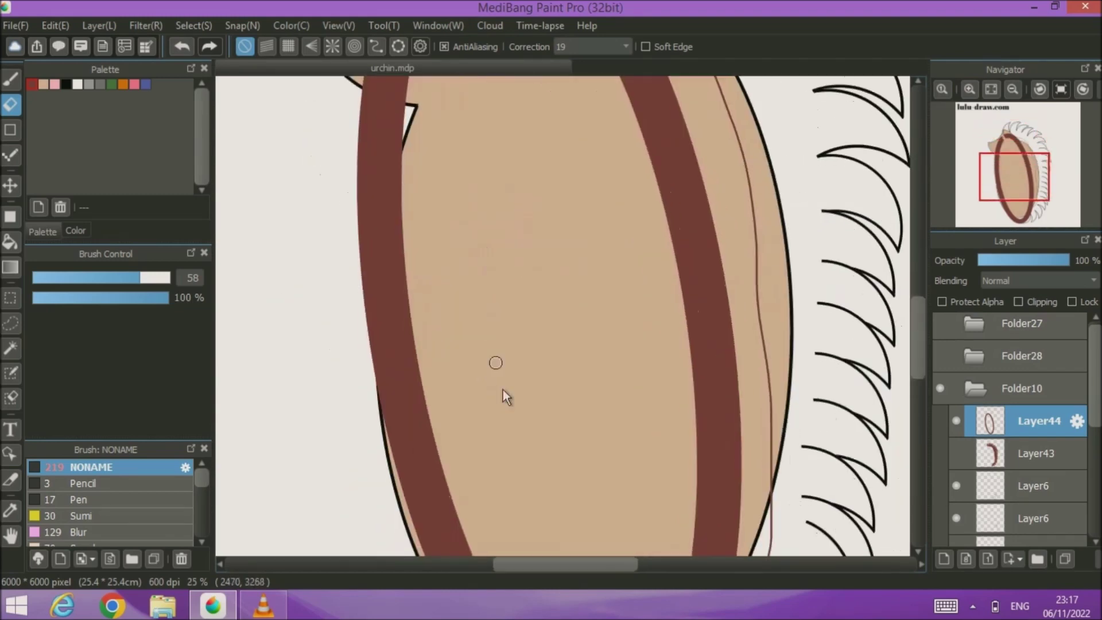
{"action": "left_click_drag", "start_coordinate": [478, 218], "coordinate": [471, 238]}
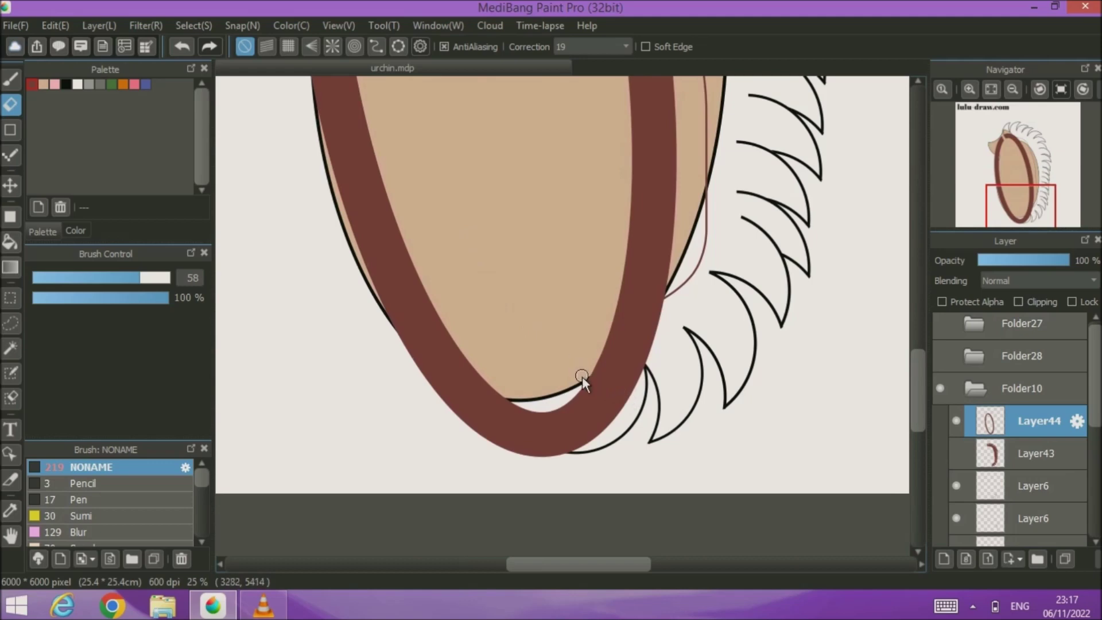
{"action": "left_click_drag", "start_coordinate": [593, 383], "coordinate": [621, 406]}
{"action": "key", "text": "ctrl+z"}
{"action": "left_click_drag", "start_coordinate": [585, 394], "coordinate": [613, 422]}
{"action": "mouse_move", "coordinate": [617, 420]}
{"action": "left_mouse_down"}
{"action": "mouse_move", "coordinate": [610, 408]}
{"action": "mouse_move", "coordinate": [591, 419]}
{"action": "mouse_move", "coordinate": [602, 428]}
{"action": "mouse_move", "coordinate": [565, 401]}
{"action": "mouse_move", "coordinate": [597, 453]}
{"action": "left_mouse_up"}
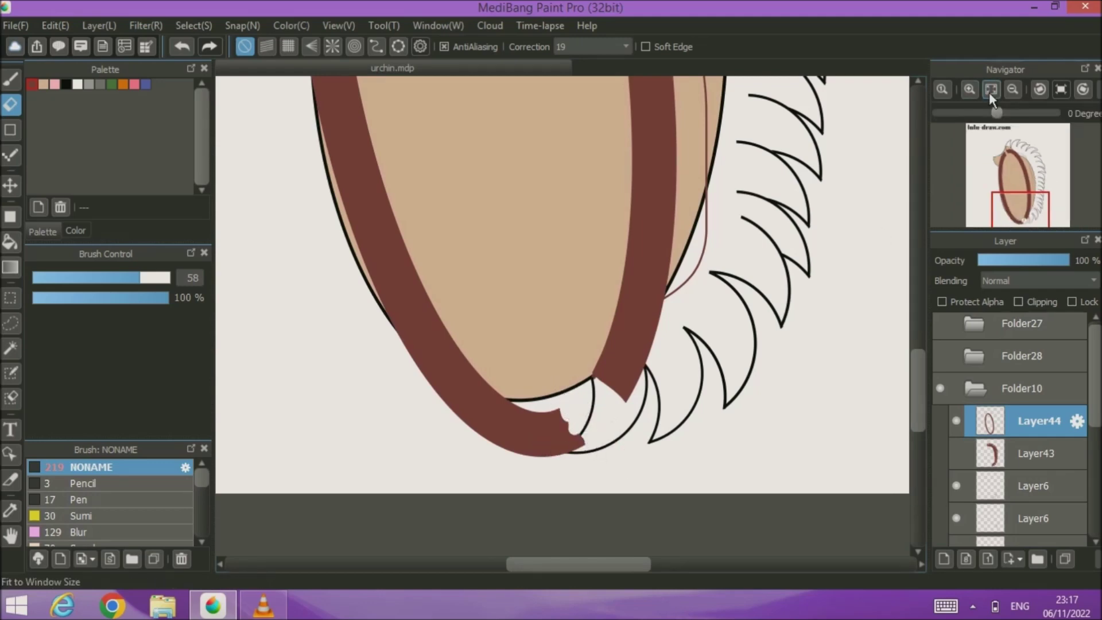
- Set the eraser size to 358 and erase the belly-side half of the ellipse, leaving only the arc beside the spines
{"action": "left_click", "coordinate": [990, 90]}
{"action": "left_click_drag", "start_coordinate": [146, 277], "coordinate": [168, 278]}
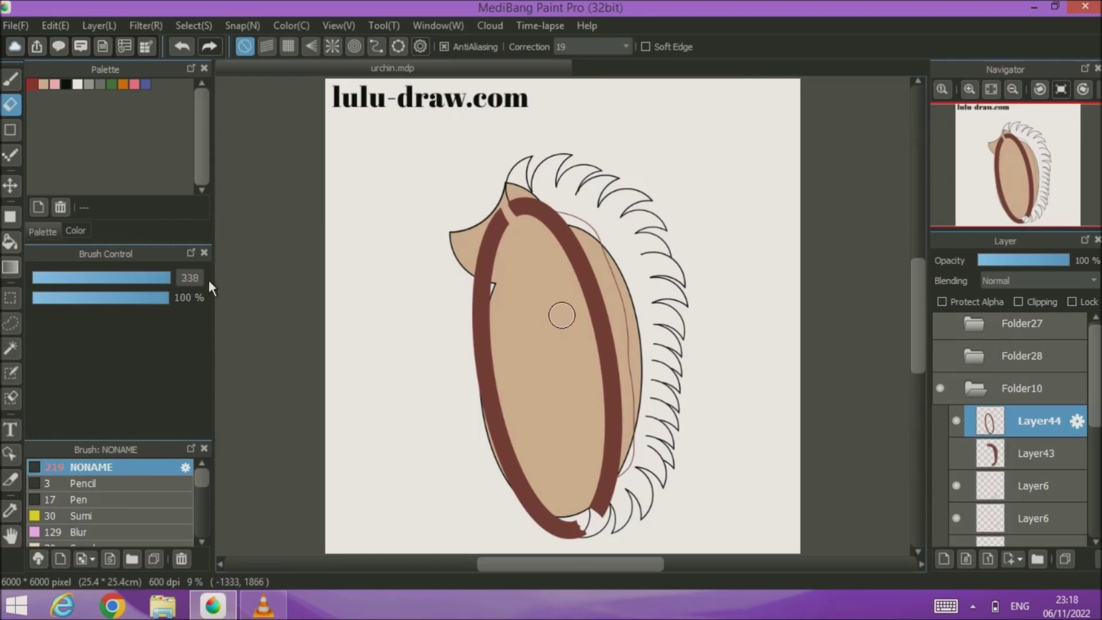
{"action": "mouse_move", "coordinate": [498, 224]}
{"action": "left_mouse_down"}
{"action": "mouse_move", "coordinate": [481, 254]}
{"action": "mouse_move", "coordinate": [480, 368]}
{"action": "mouse_move", "coordinate": [503, 478]}
{"action": "mouse_move", "coordinate": [550, 530]}
{"action": "mouse_move", "coordinate": [578, 533]}
{"action": "mouse_move", "coordinate": [519, 466]}
{"action": "left_mouse_up"}
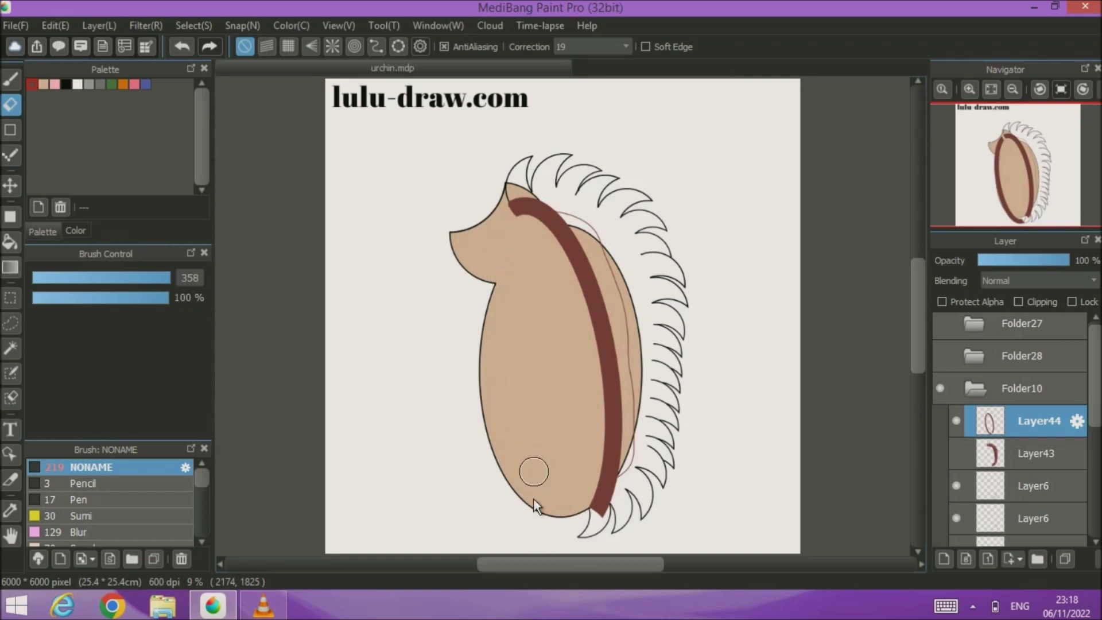
- Apply a Gaussian Blur with value 54 to the arc on Layer44 and show Layer43 again
{"action": "left_click", "coordinate": [145, 26]}
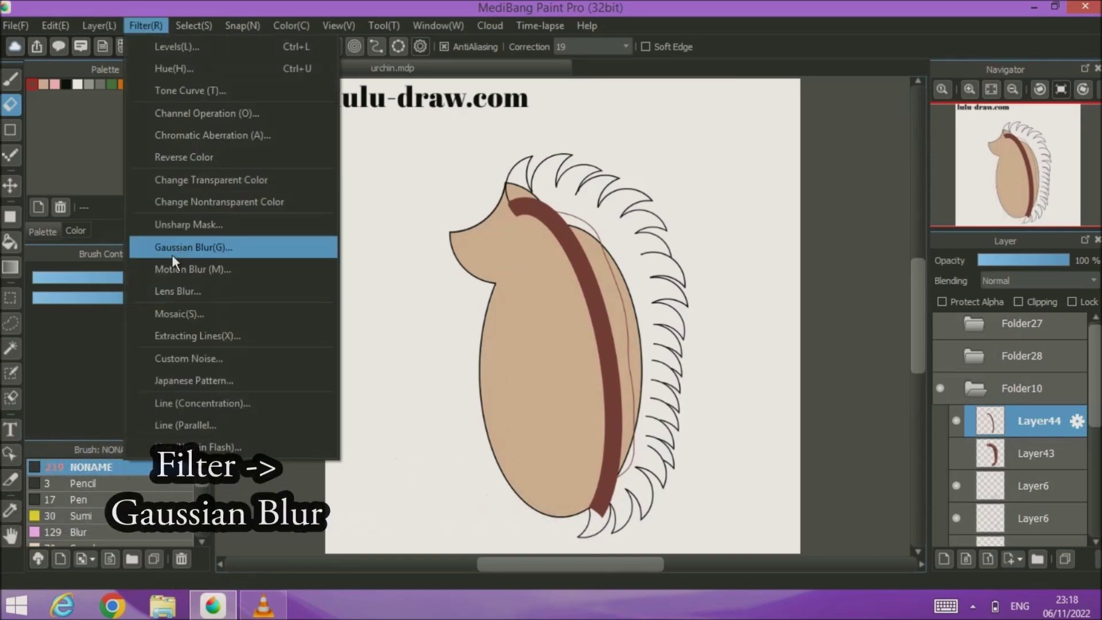
{"action": "left_click", "coordinate": [173, 252]}
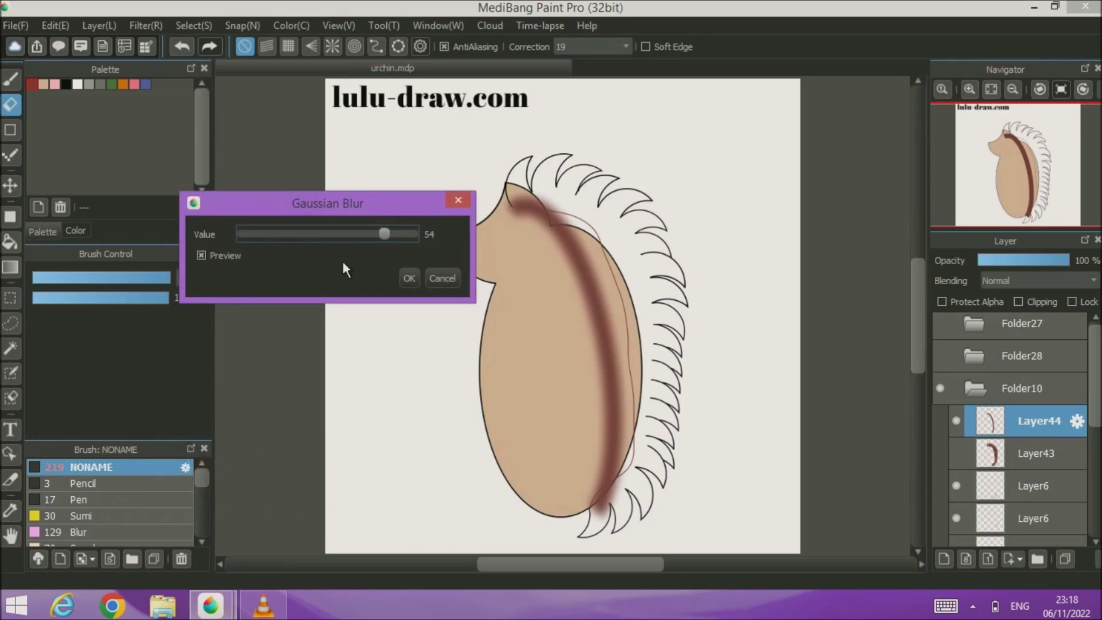
{"action": "left_click", "coordinate": [408, 278]}
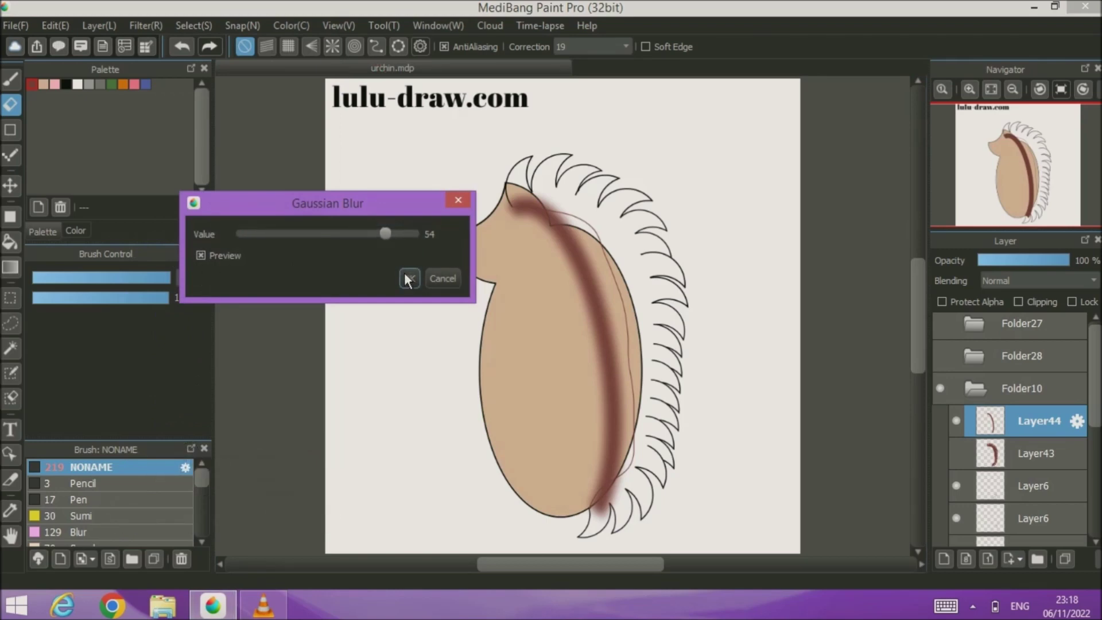
{"action": "left_click", "coordinate": [408, 279]}
{"action": "left_click", "coordinate": [958, 454]}
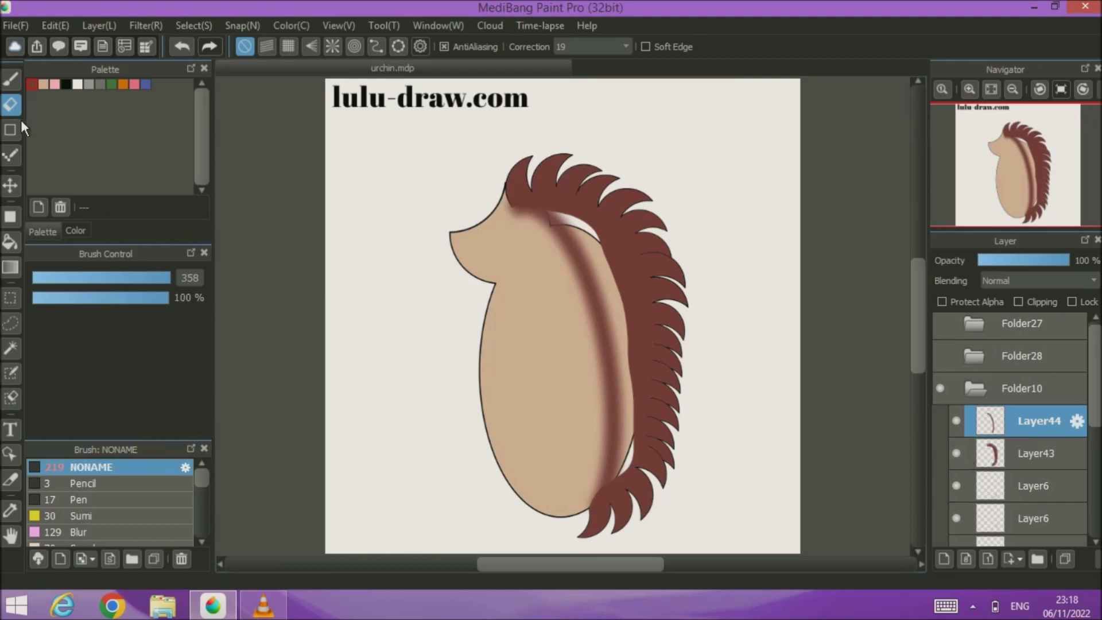
- Nudge the blurred arc on Layer44 with the Move tool and Transform so its ends meet the first and lowest spines
{"action": "left_click", "coordinate": [13, 182]}
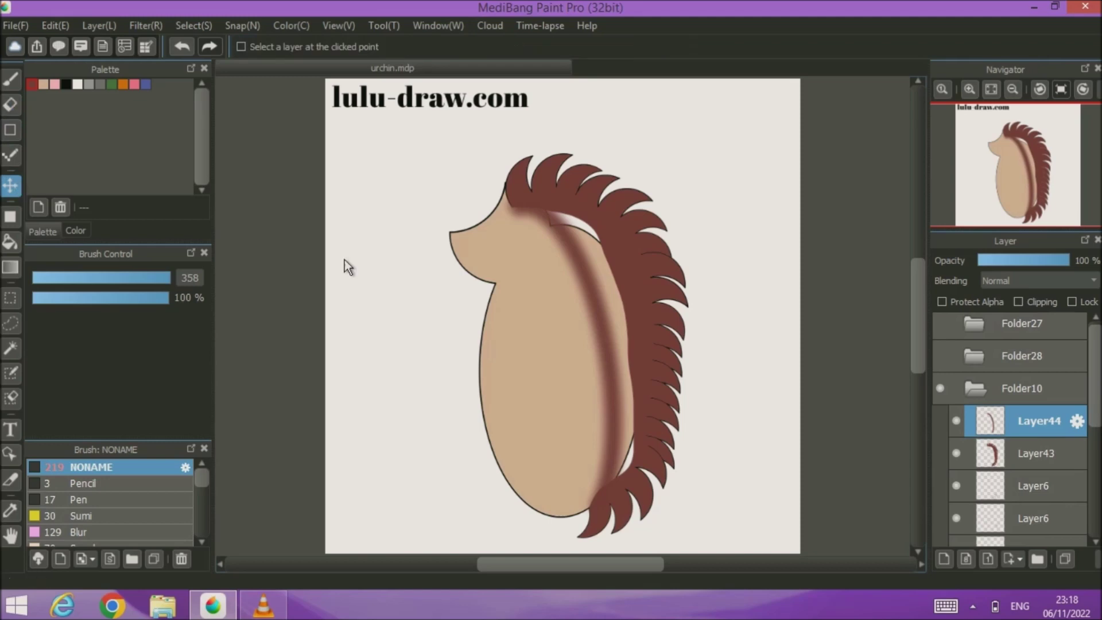
{"action": "left_click_drag", "start_coordinate": [579, 288], "coordinate": [587, 274]}
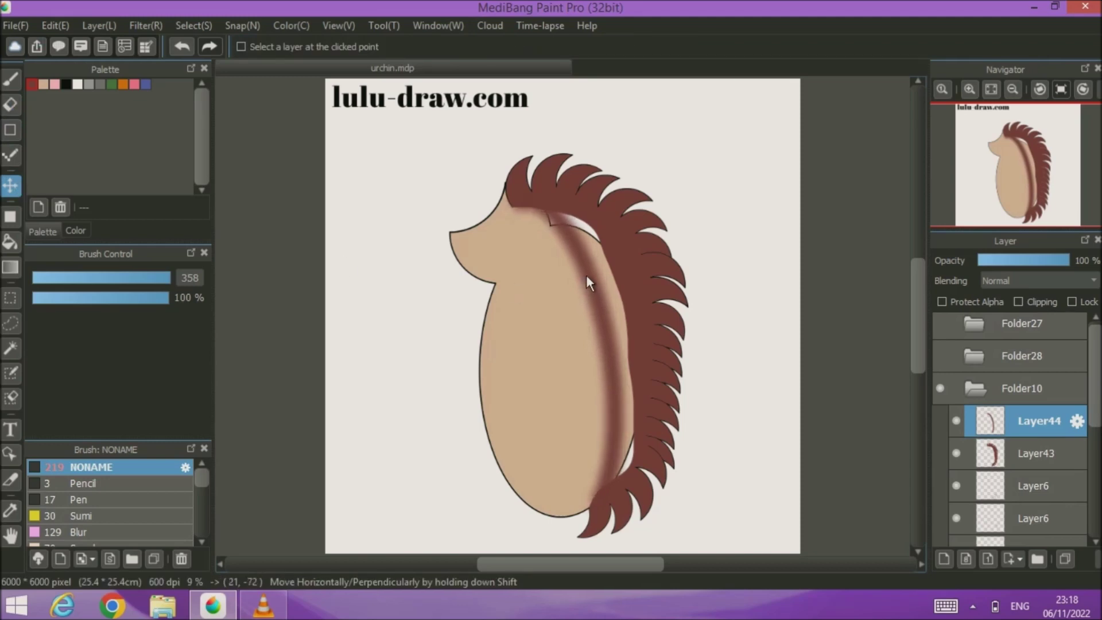
{"action": "left_click", "coordinate": [185, 24]}
{"action": "key", "text": "Escape"}
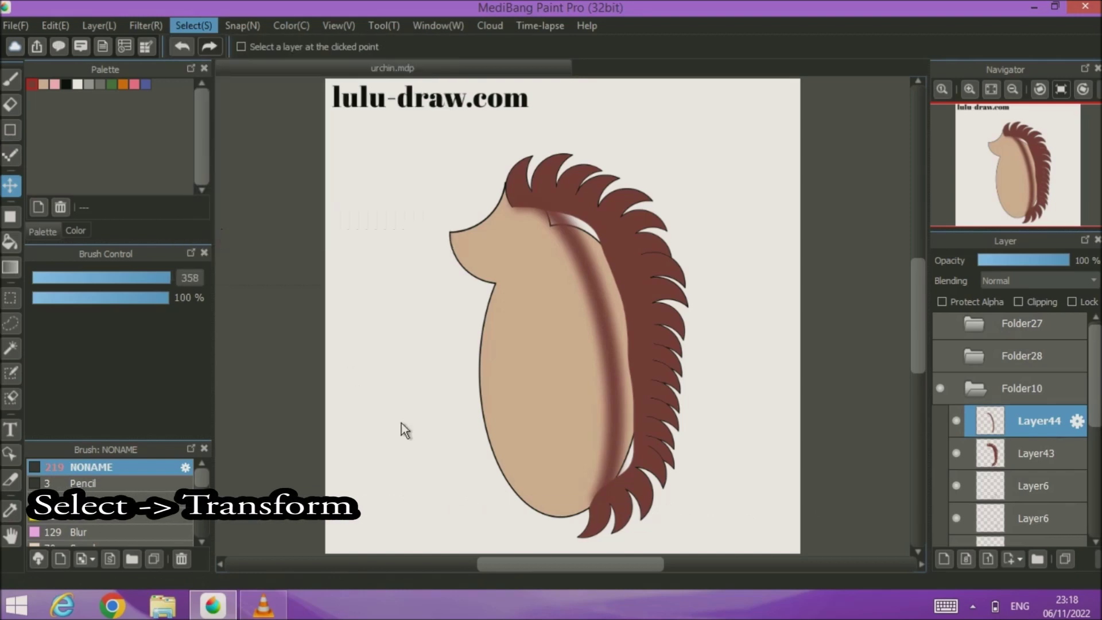
{"action": "key", "text": "ctrl+t"}
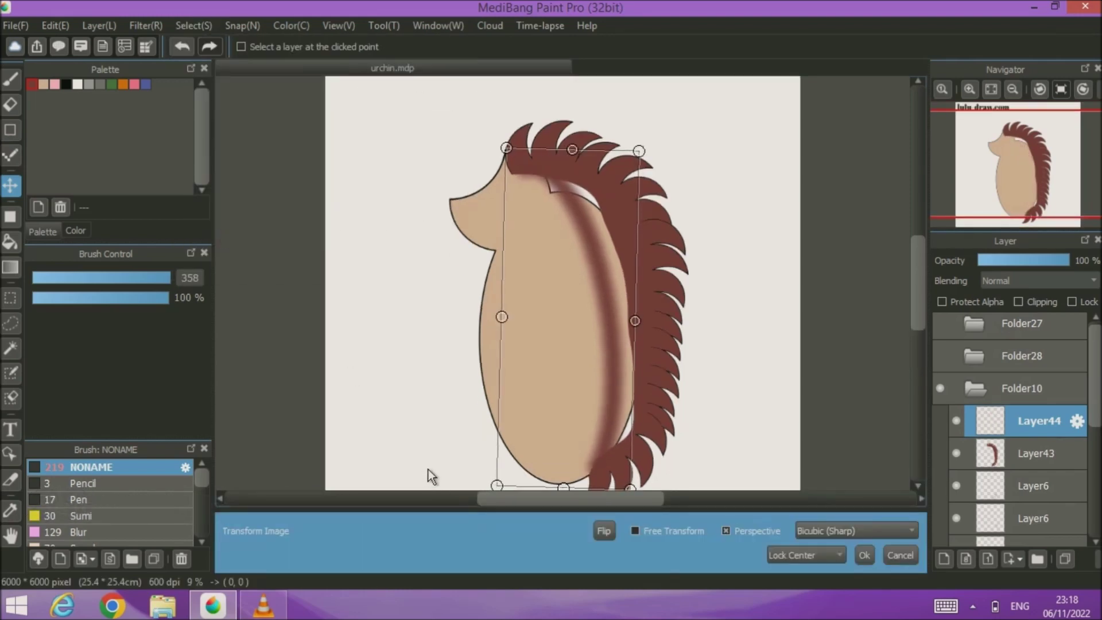
{"action": "left_click_drag", "start_coordinate": [613, 342], "coordinate": [615, 349]}
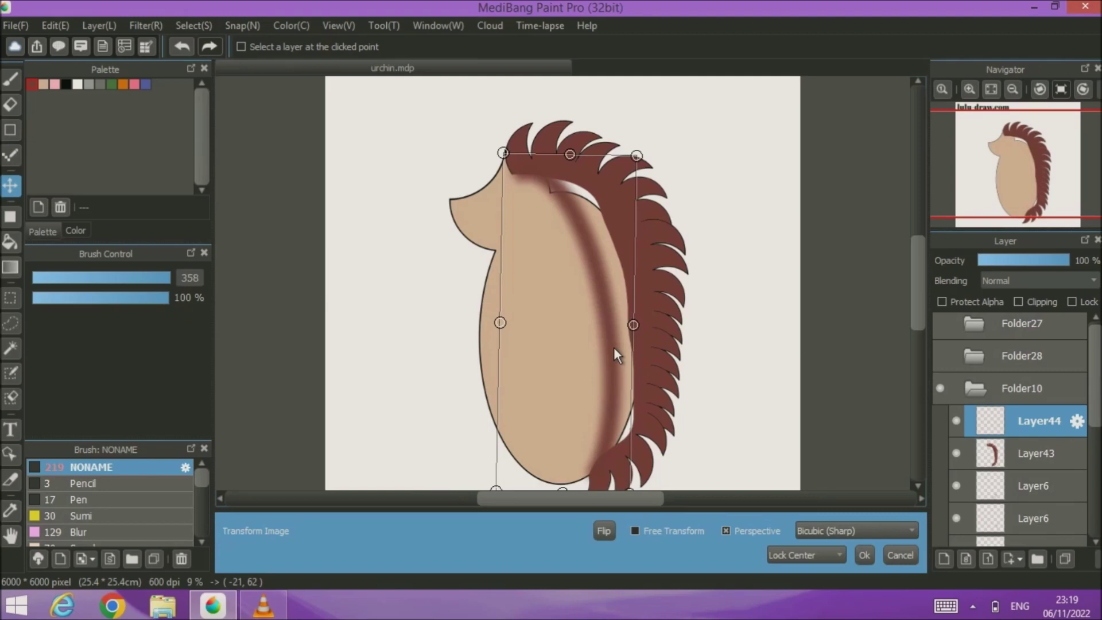
{"action": "left_click", "coordinate": [865, 555]}
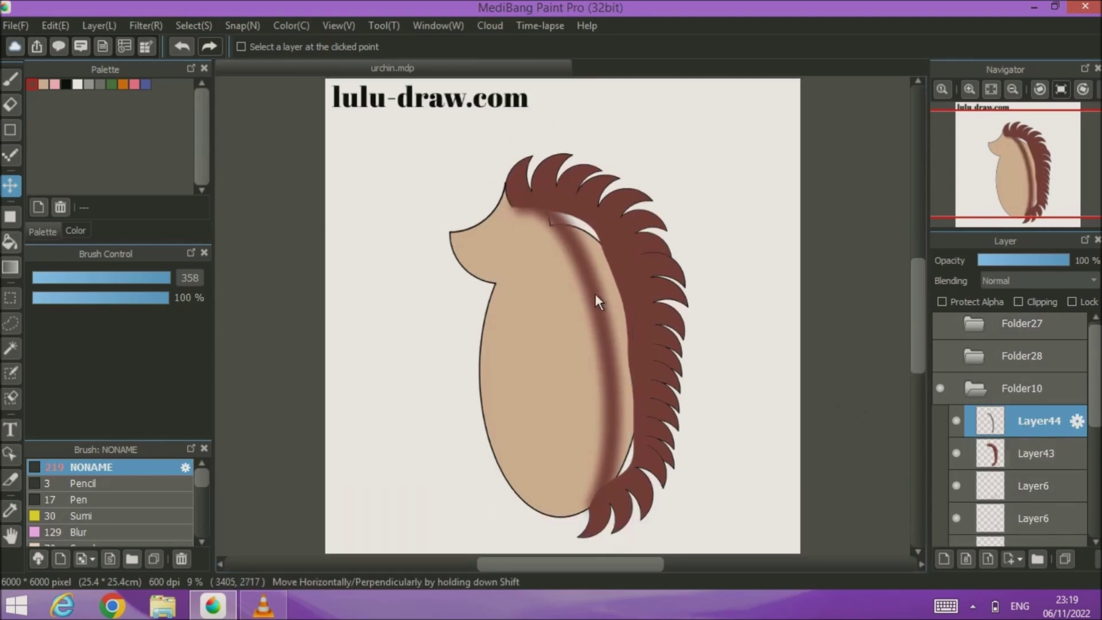
{"action": "left_click_drag", "start_coordinate": [594, 291], "coordinate": [592, 289]}
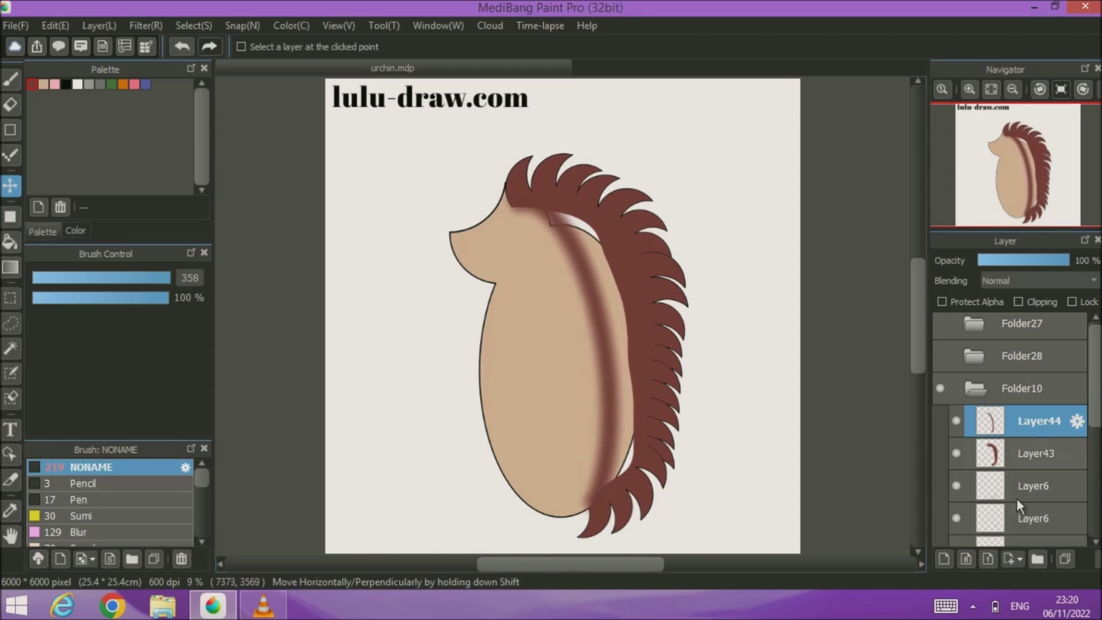
- Add a new layer between Layer44 and Layer43, and hide Folder42 with the head and body
{"action": "left_click", "coordinate": [946, 557]}
{"action": "left_click_drag", "start_coordinate": [1049, 412], "coordinate": [1052, 459]}
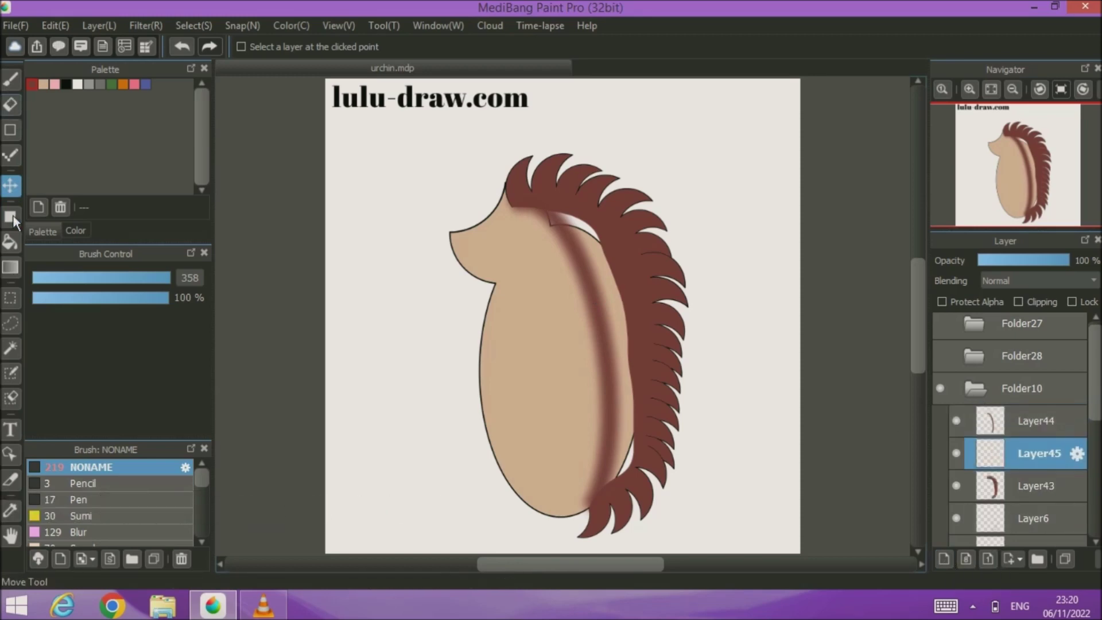
{"action": "left_click", "coordinate": [11, 241]}
{"action": "scroll", "coordinate": [1097, 550], "scroll_direction": "down", "scroll_amount": 6}
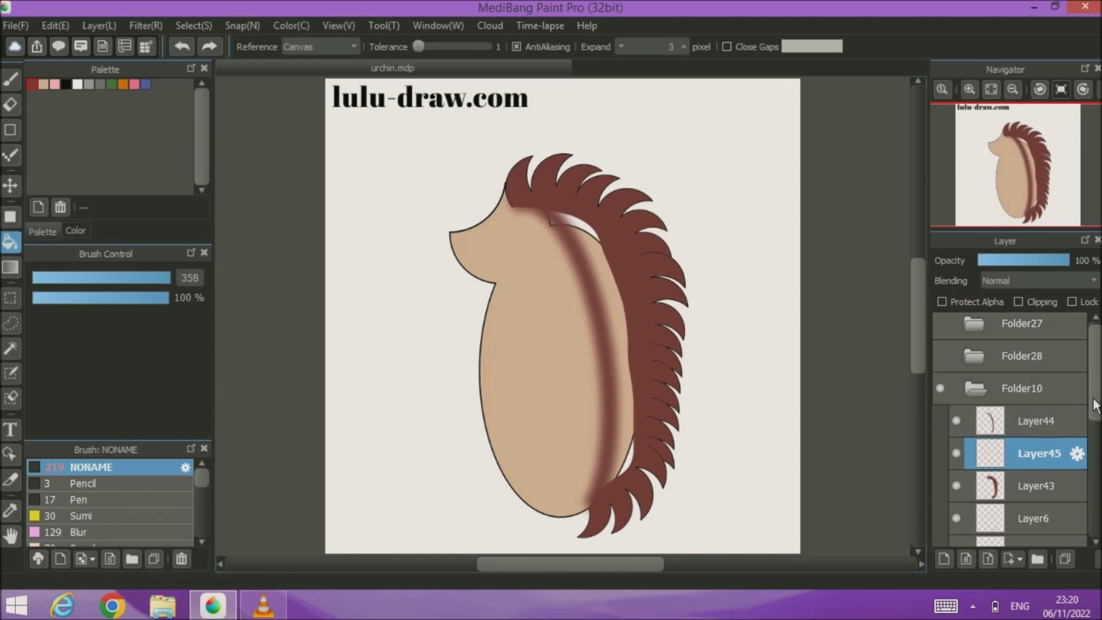
{"action": "left_click", "coordinate": [940, 466]}
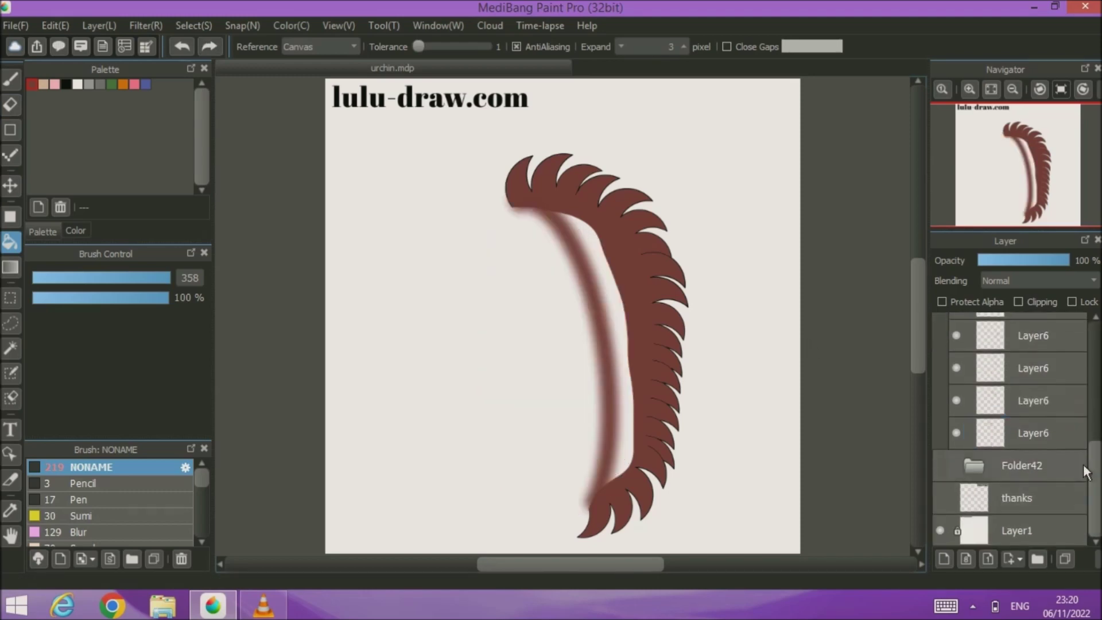
{"action": "left_click_drag", "start_coordinate": [1095, 476], "coordinate": [1095, 367]}
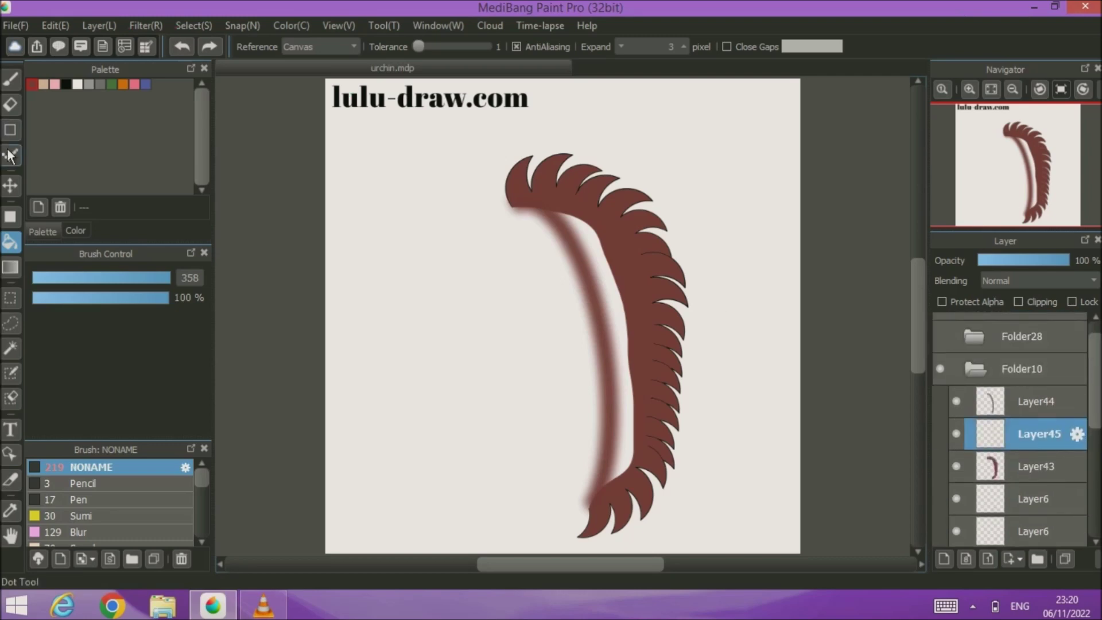
- Paint the gap between the blurred arc and the spines reddish-brown on Layer45 with brush size 219, and show Folder42 again
{"action": "left_click", "coordinate": [11, 78]}
{"action": "mouse_move", "coordinate": [560, 209]}
{"action": "left_mouse_down"}
{"action": "mouse_move", "coordinate": [608, 266]}
{"action": "mouse_move", "coordinate": [643, 422]}
{"action": "mouse_move", "coordinate": [635, 467]}
{"action": "mouse_move", "coordinate": [627, 445]}
{"action": "mouse_move", "coordinate": [637, 484]}
{"action": "mouse_move", "coordinate": [608, 492]}
{"action": "mouse_move", "coordinate": [620, 455]}
{"action": "mouse_move", "coordinate": [616, 357]}
{"action": "left_mouse_up"}
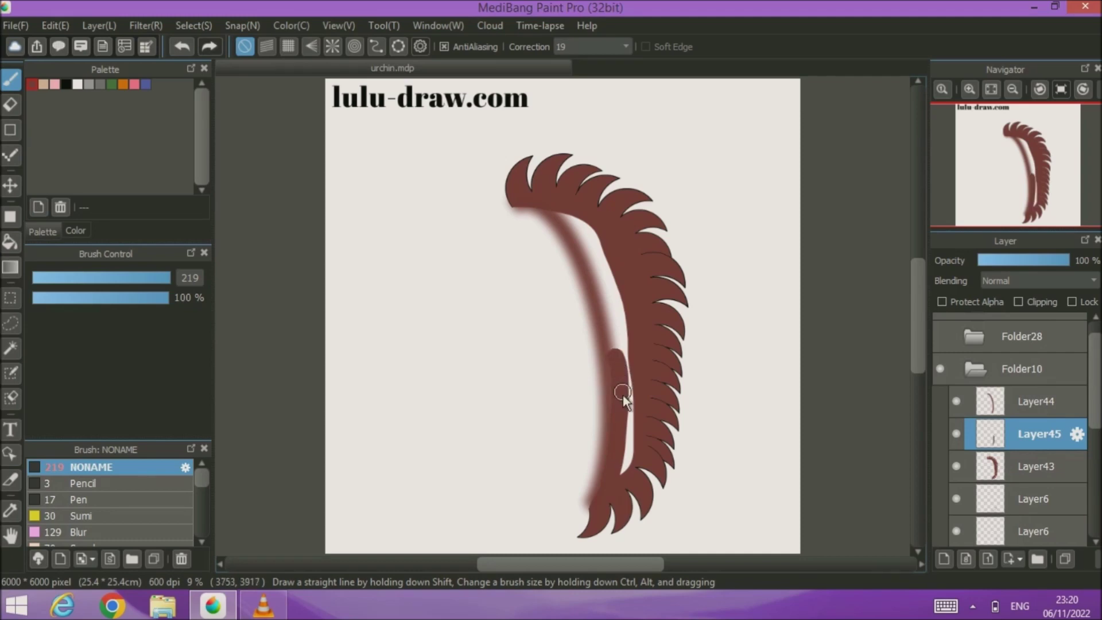
{"action": "left_click_drag", "start_coordinate": [616, 353], "coordinate": [602, 289]}
{"action": "mouse_move", "coordinate": [581, 246]}
{"action": "left_mouse_down"}
{"action": "mouse_move", "coordinate": [548, 199]}
{"action": "mouse_move", "coordinate": [589, 225]}
{"action": "mouse_move", "coordinate": [622, 311]}
{"action": "left_mouse_up"}
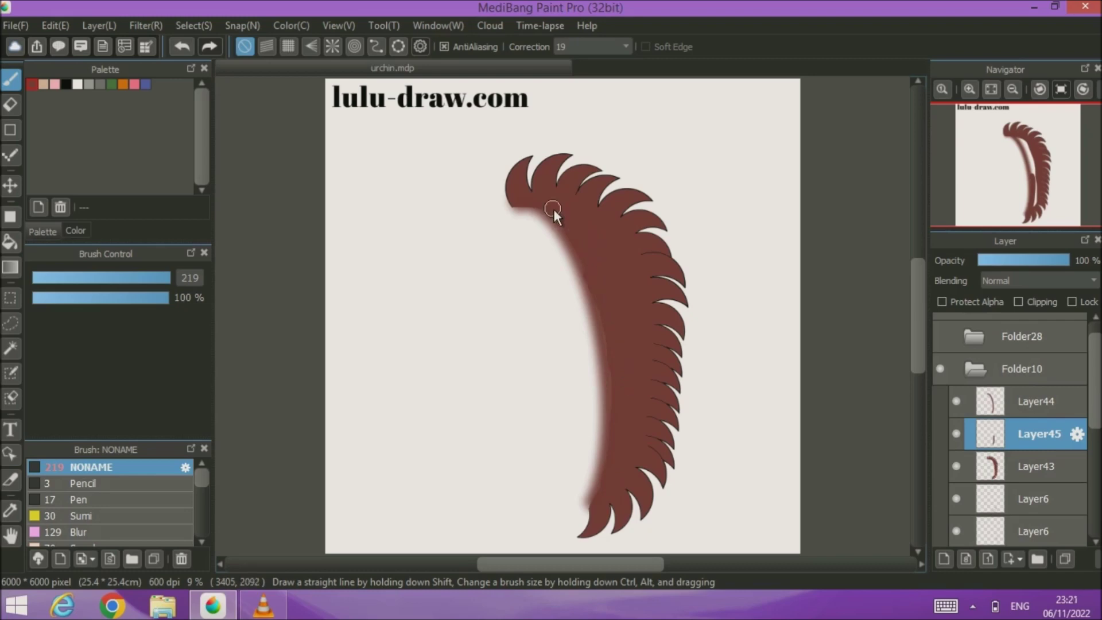
{"action": "mouse_move", "coordinate": [615, 249]}
{"action": "left_mouse_down"}
{"action": "mouse_move", "coordinate": [589, 314]}
{"action": "mouse_move", "coordinate": [599, 456]}
{"action": "left_mouse_up"}
{"action": "left_click_drag", "start_coordinate": [1094, 396], "coordinate": [1098, 466]}
{"action": "scroll", "coordinate": [951, 477], "scroll_direction": "down", "scroll_amount": 2}
{"action": "left_click", "coordinate": [940, 466]}
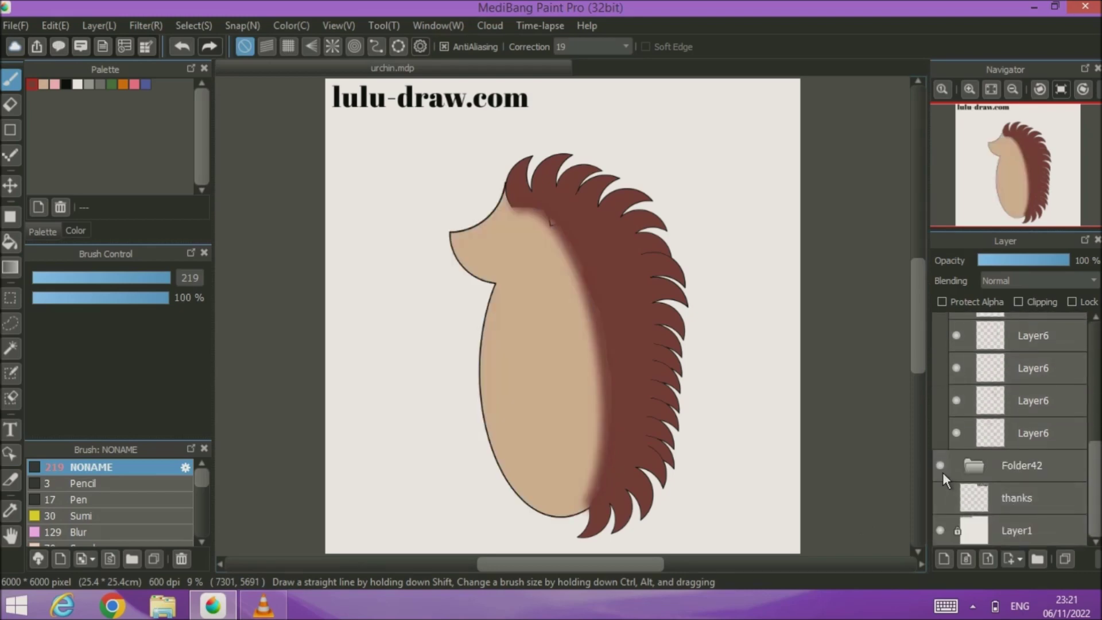
- Expand Folder42, check what Layer40 holds, and show Folder28 with the face, arms and feet again
{"action": "left_click", "coordinate": [973, 466]}
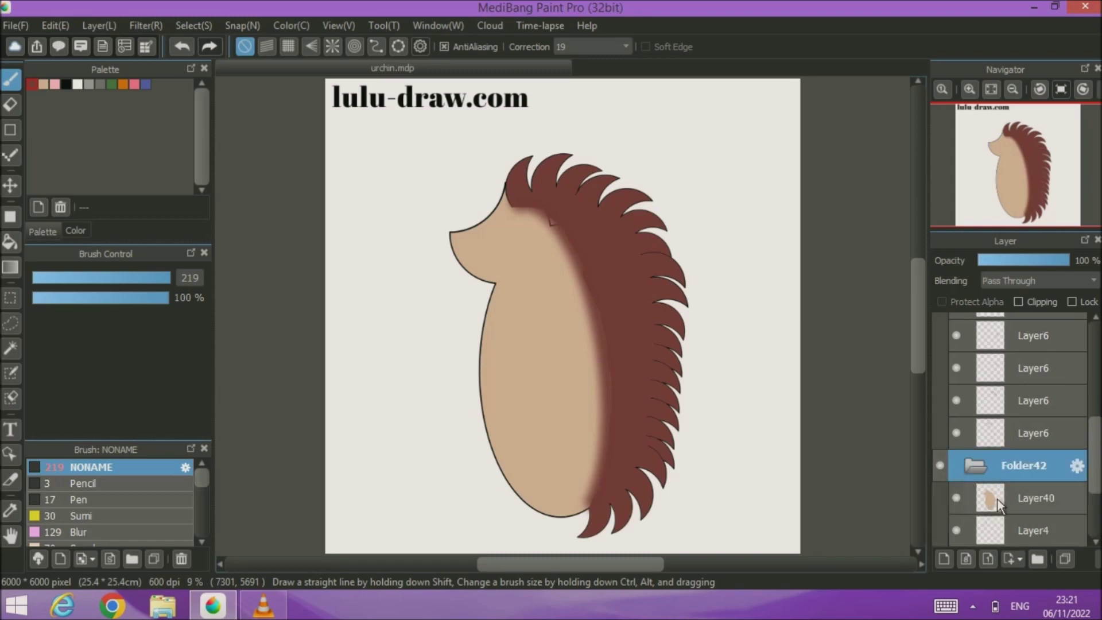
{"action": "left_click", "coordinate": [957, 498]}
{"action": "left_click", "coordinate": [957, 498]}
{"action": "left_click", "coordinate": [1047, 500]}
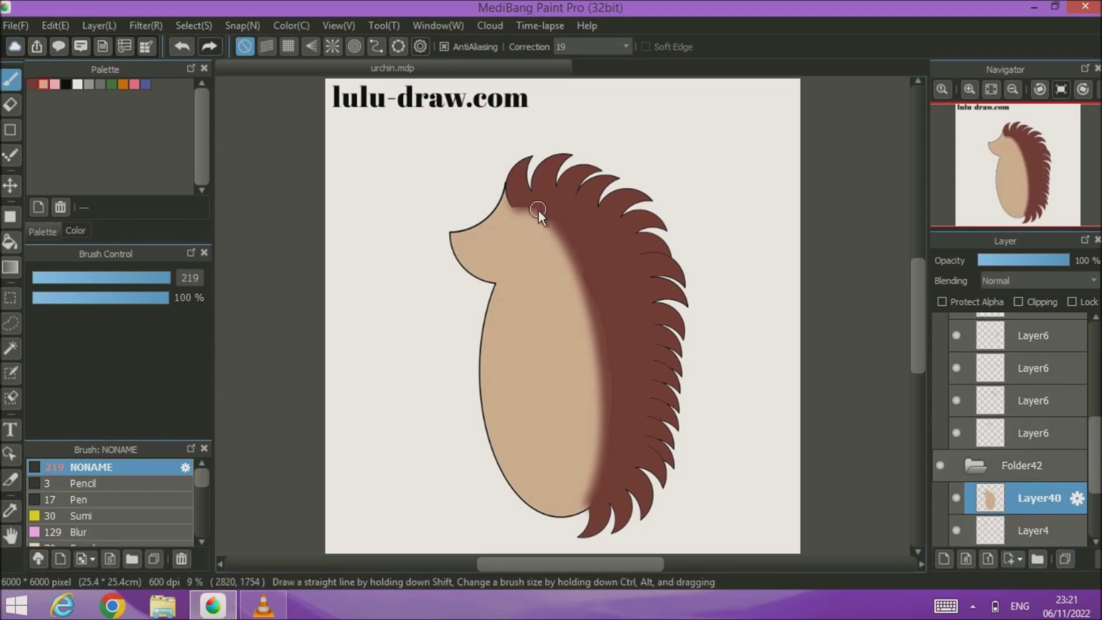
{"action": "left_click_drag", "start_coordinate": [1098, 439], "coordinate": [1095, 320]}
{"action": "left_click", "coordinate": [941, 362]}
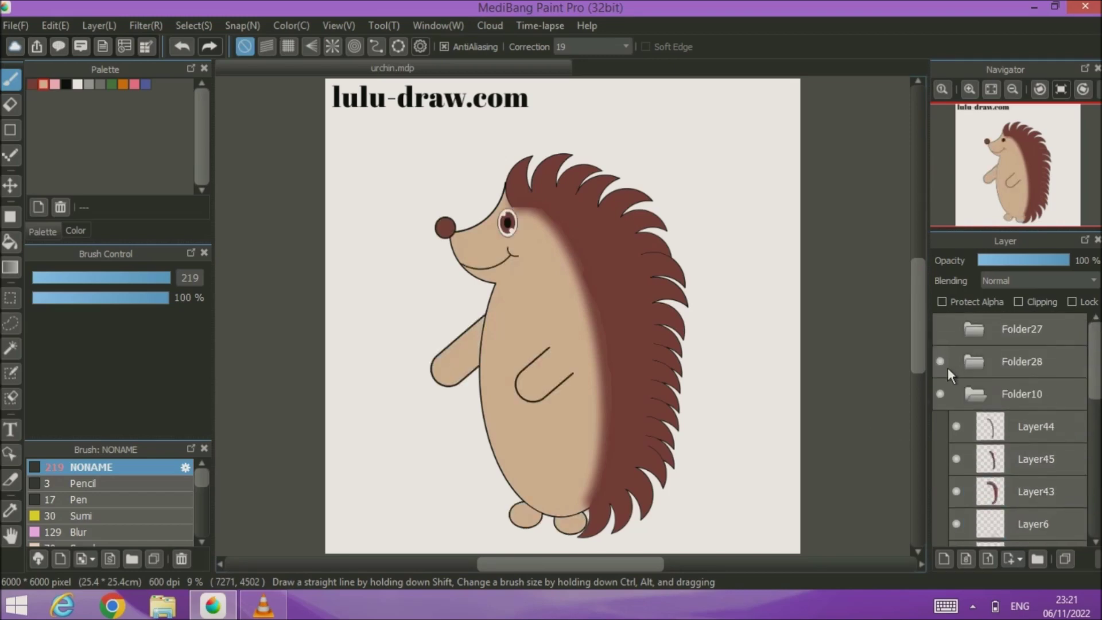
- Expand Folder28 and add a new layer above its uppermost Layer38
{"action": "left_click", "coordinate": [970, 360]}
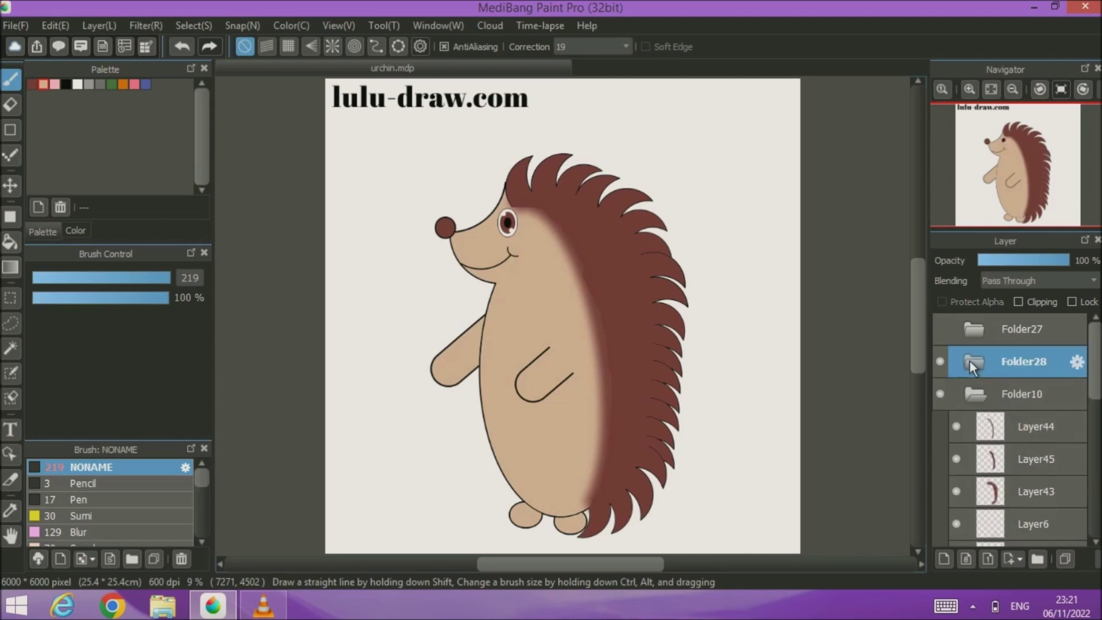
{"action": "left_click", "coordinate": [973, 362]}
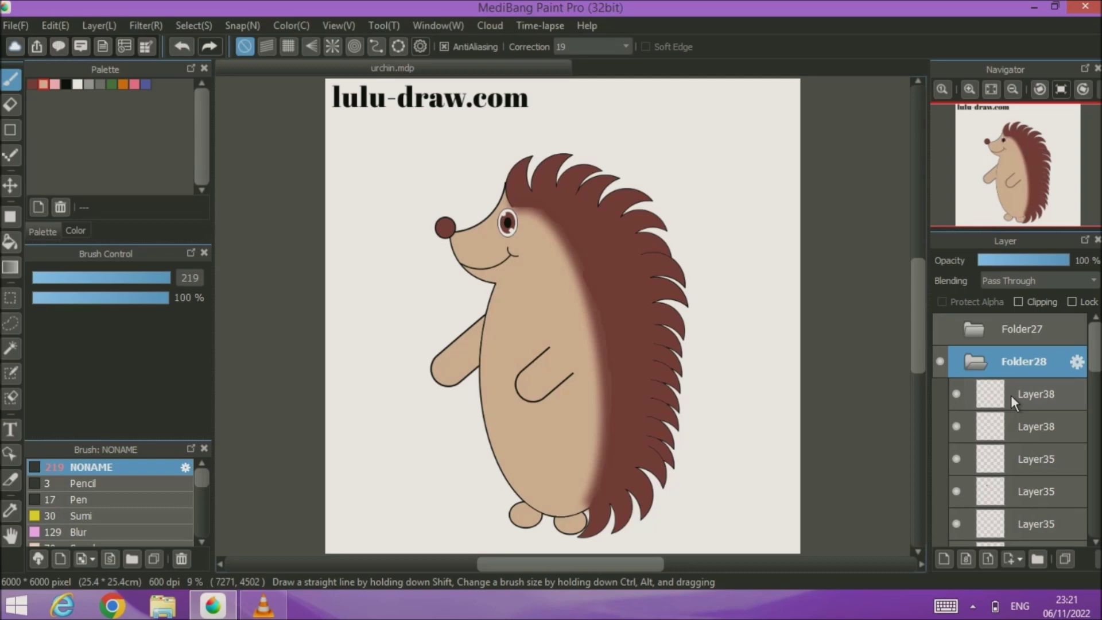
{"action": "left_click", "coordinate": [1042, 396]}
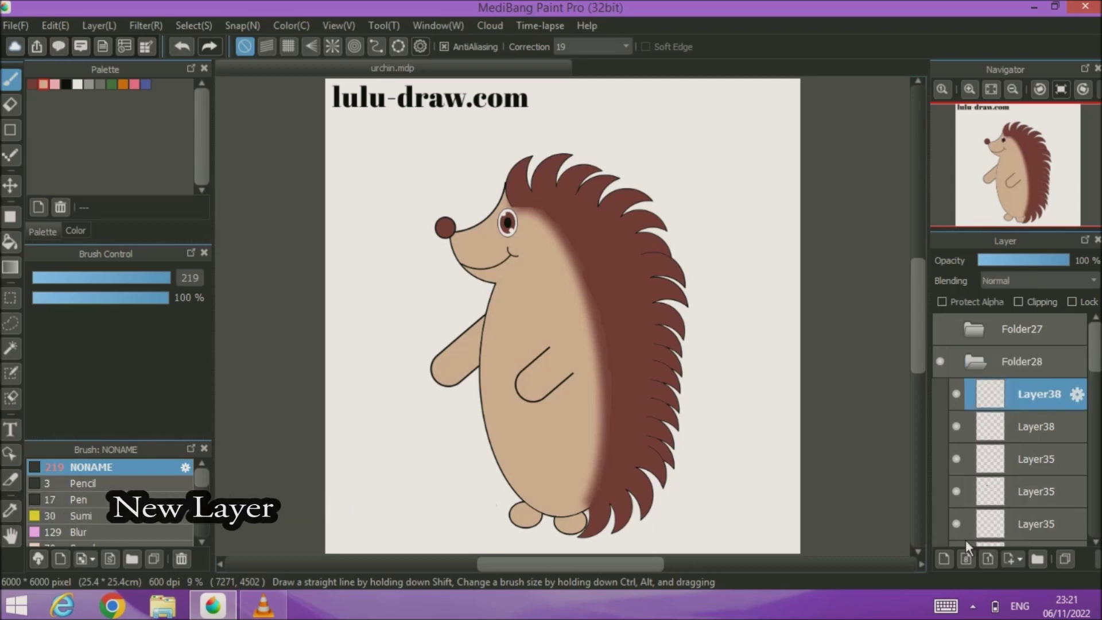
{"action": "left_click", "coordinate": [945, 559]}
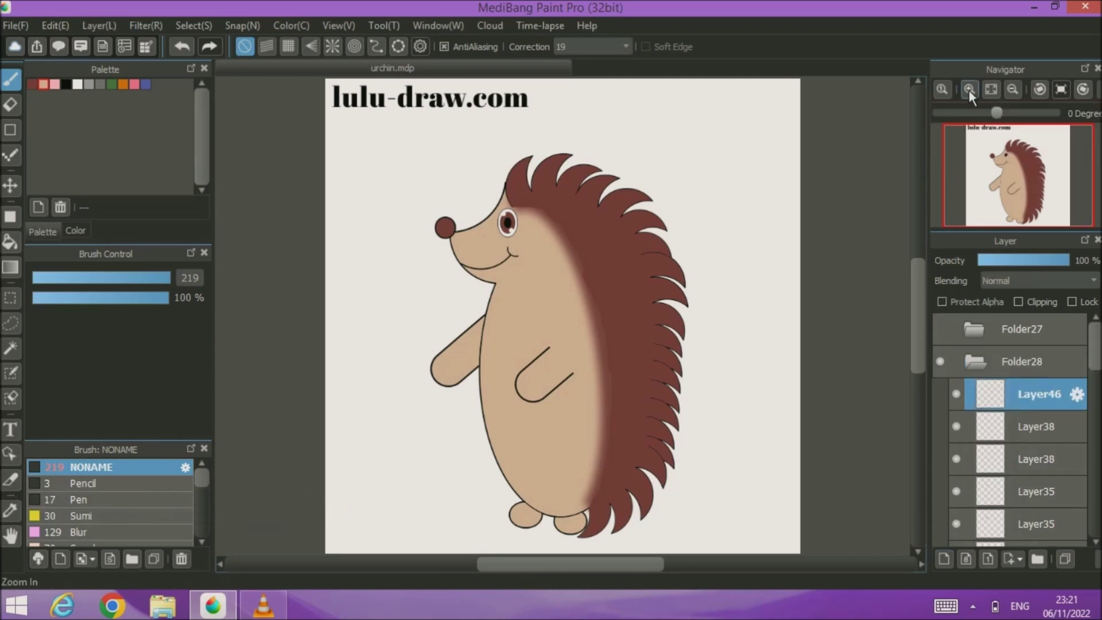
- Paint a single pink cheek dot over the end of the smile on Layer46 with brush size 219
{"action": "left_click", "coordinate": [970, 89]}
{"action": "left_click", "coordinate": [969, 89]}
{"action": "left_click", "coordinate": [969, 89]}
{"action": "left_click_drag", "start_coordinate": [405, 191], "coordinate": [543, 388]}
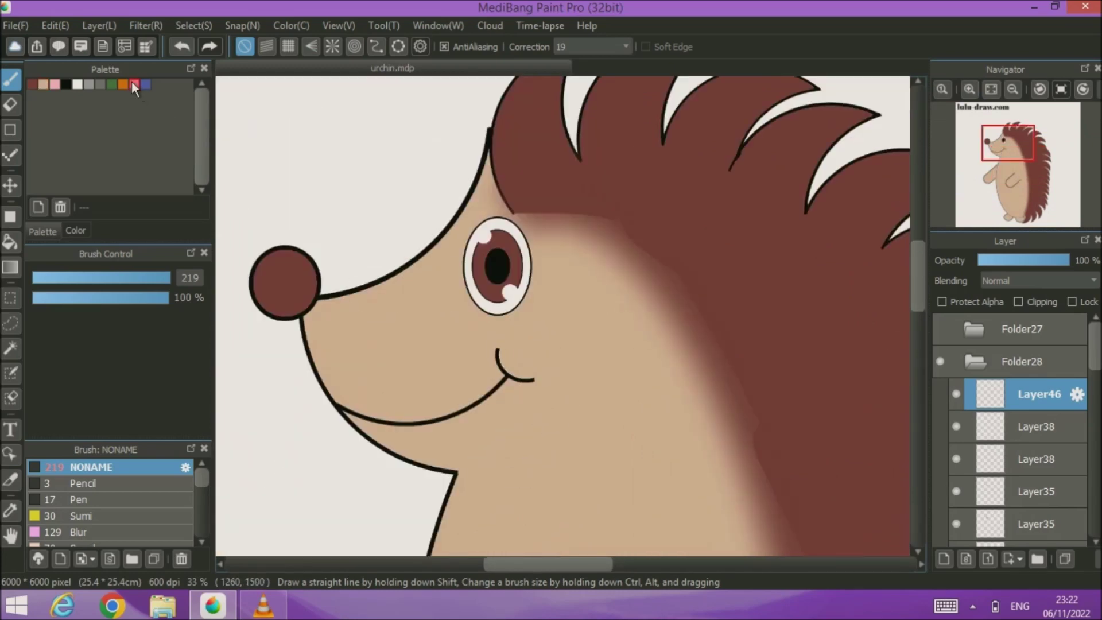
{"action": "left_click", "coordinate": [527, 352]}
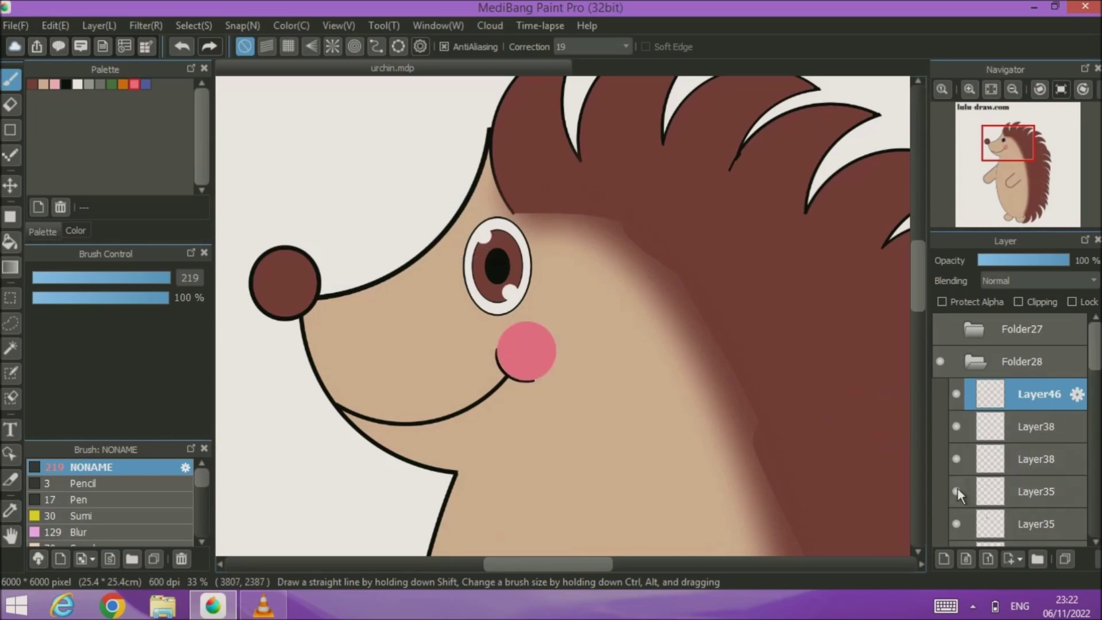
- Move Layer46 down in Folder28 so it sits between Layer4 and Layer33, behind the smile line
{"action": "left_click_drag", "start_coordinate": [1032, 398], "coordinate": [1037, 534]}
{"action": "scroll", "coordinate": [1039, 402], "scroll_direction": "down", "scroll_amount": 3}
{"action": "left_click_drag", "start_coordinate": [1038, 362], "coordinate": [1032, 399]}
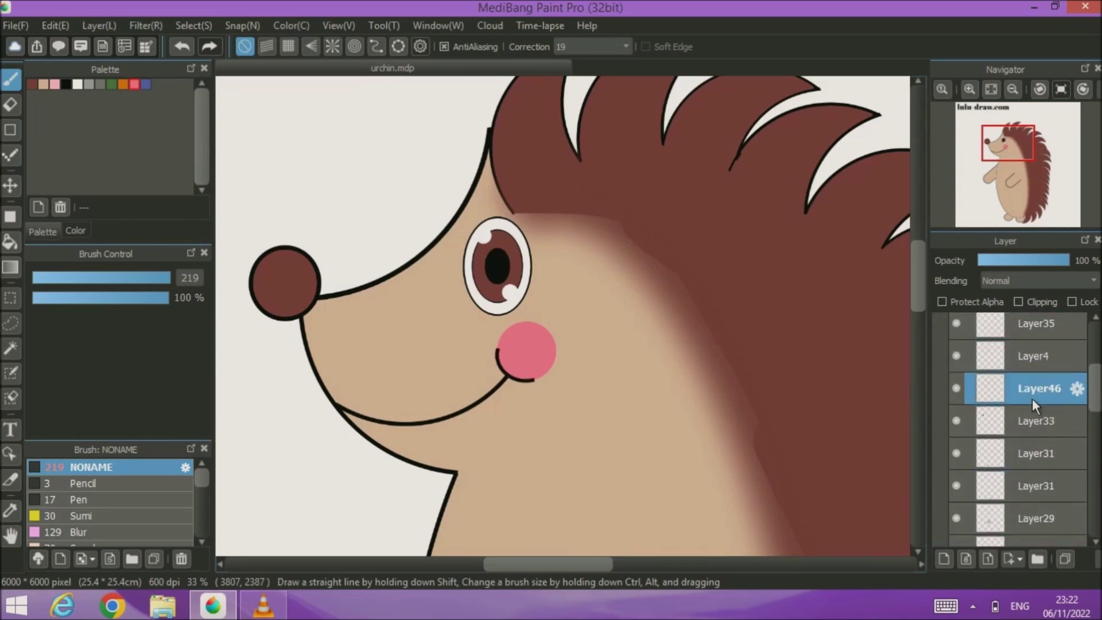
- Apply a Gaussian Blur with value 54 to the pink cheek dot on Layer46
{"action": "left_click", "coordinate": [146, 26]}
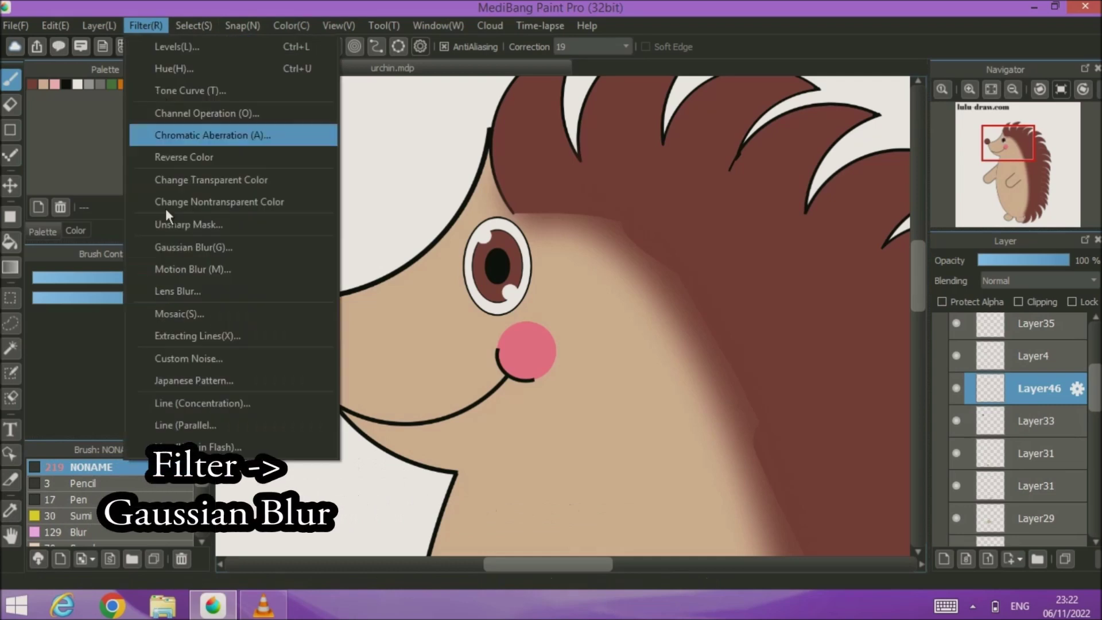
{"action": "left_click", "coordinate": [166, 253]}
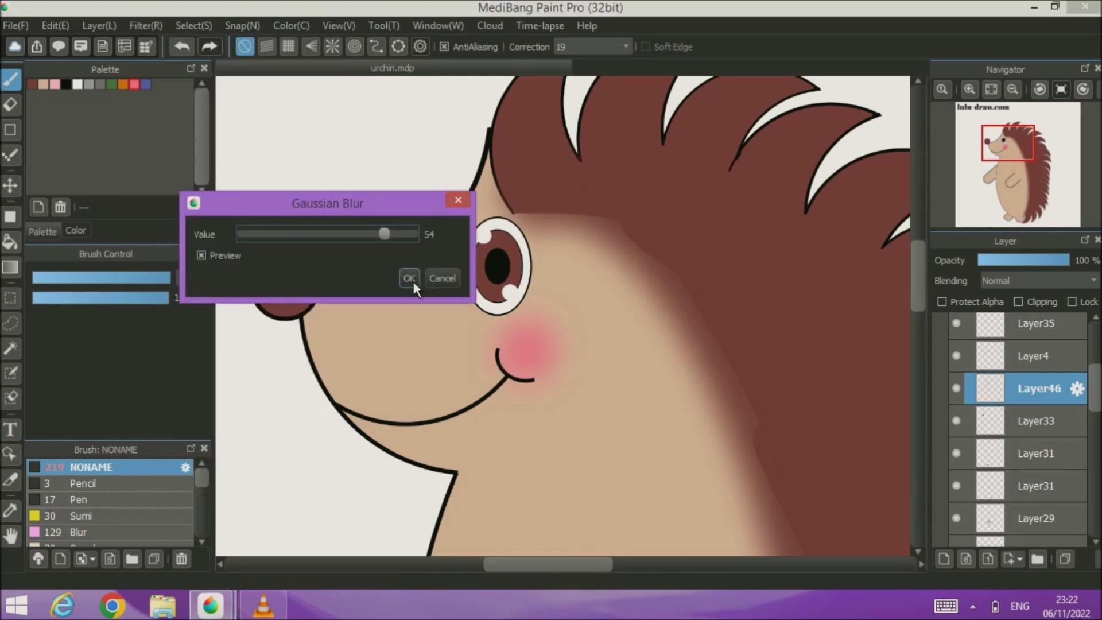
{"action": "left_click", "coordinate": [410, 280]}
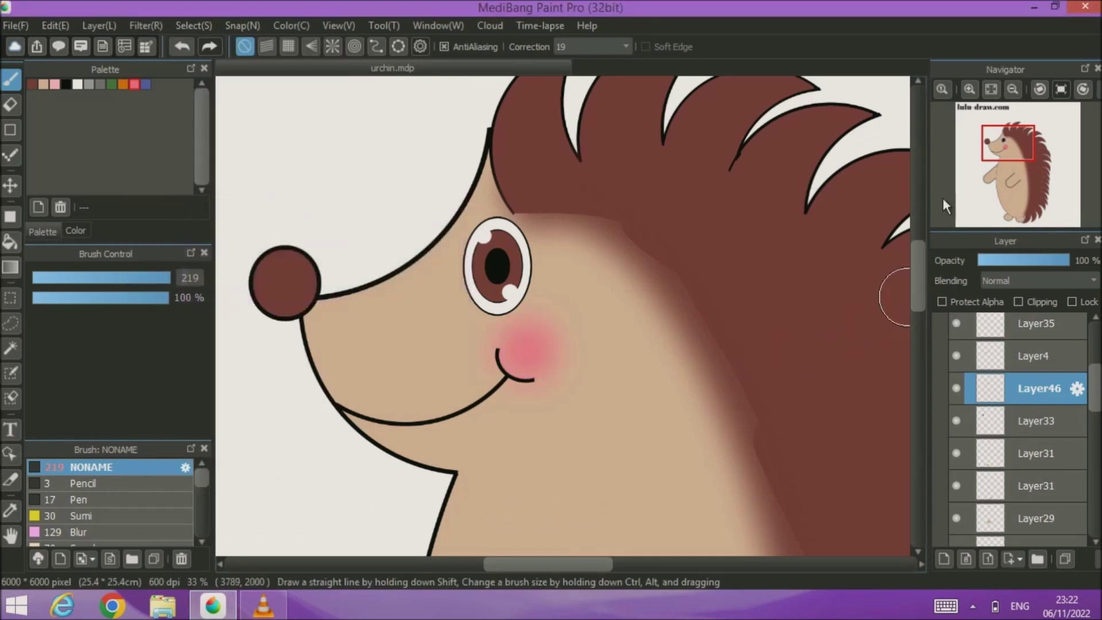
{"action": "left_click", "coordinate": [992, 90]}
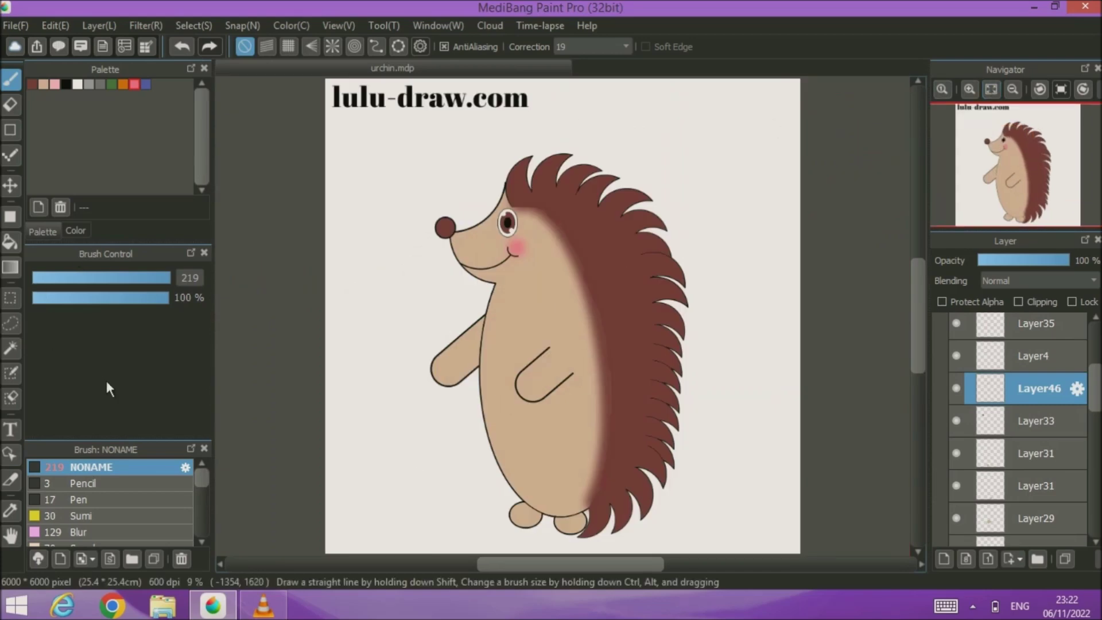
- Collapse Folder28 and smooth the seam in the reddish-brown area on Layer45 with the Blur brush at size 150
{"action": "left_click", "coordinate": [101, 532]}
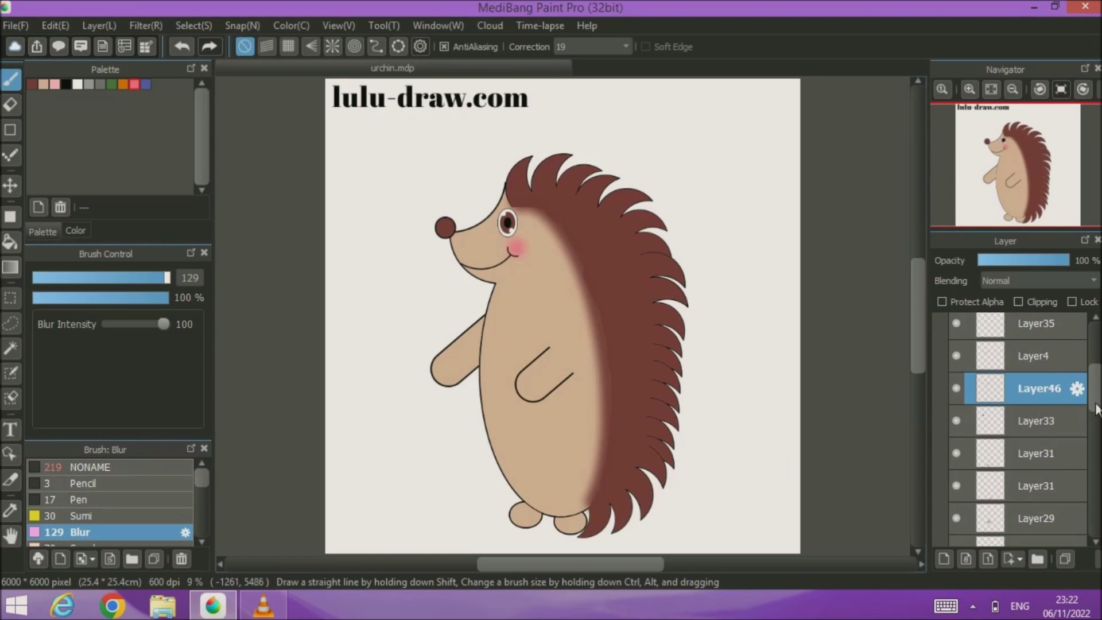
{"action": "scroll", "coordinate": [1055, 353], "scroll_direction": "up", "scroll_amount": 5}
{"action": "left_click", "coordinate": [970, 362]}
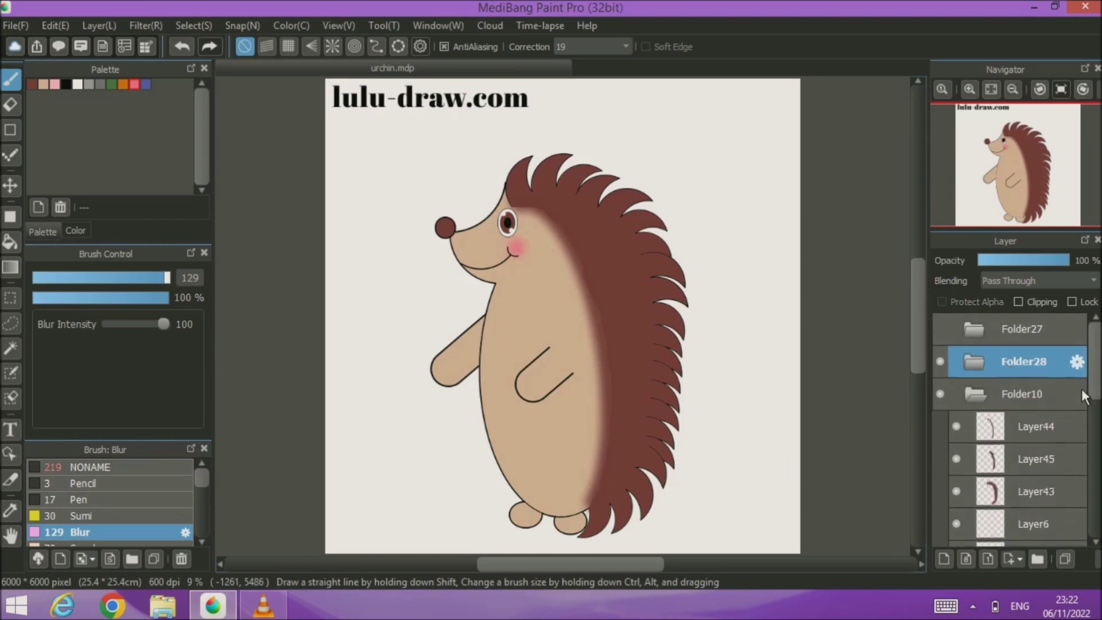
{"action": "left_click", "coordinate": [997, 468]}
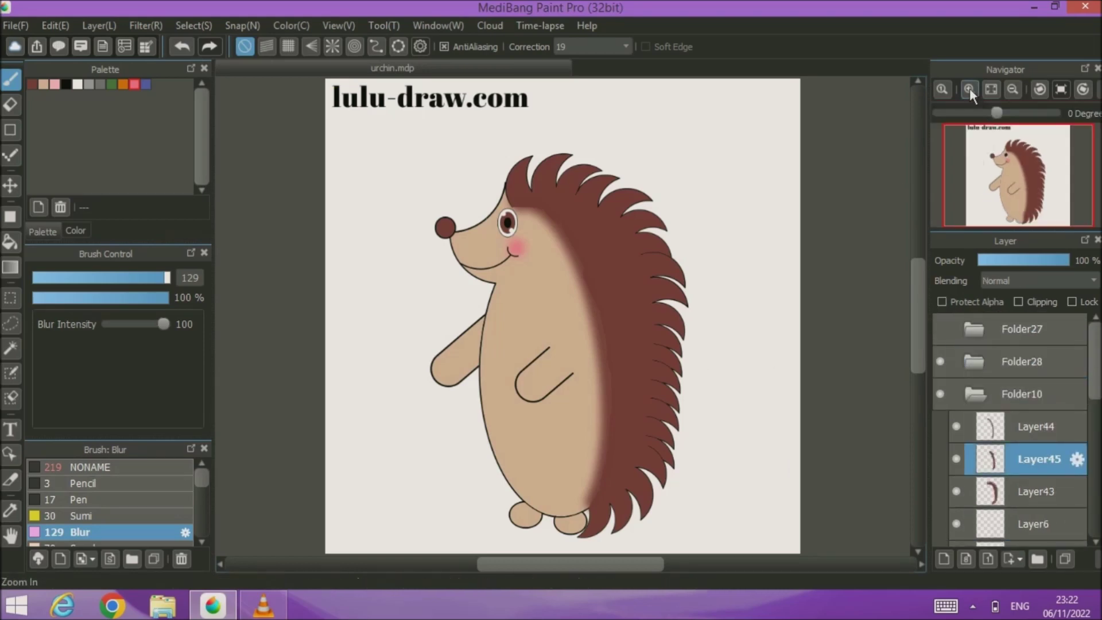
{"action": "left_click", "coordinate": [970, 89]}
{"action": "scroll", "coordinate": [480, 293], "scroll_direction": "up", "scroll_amount": 3}
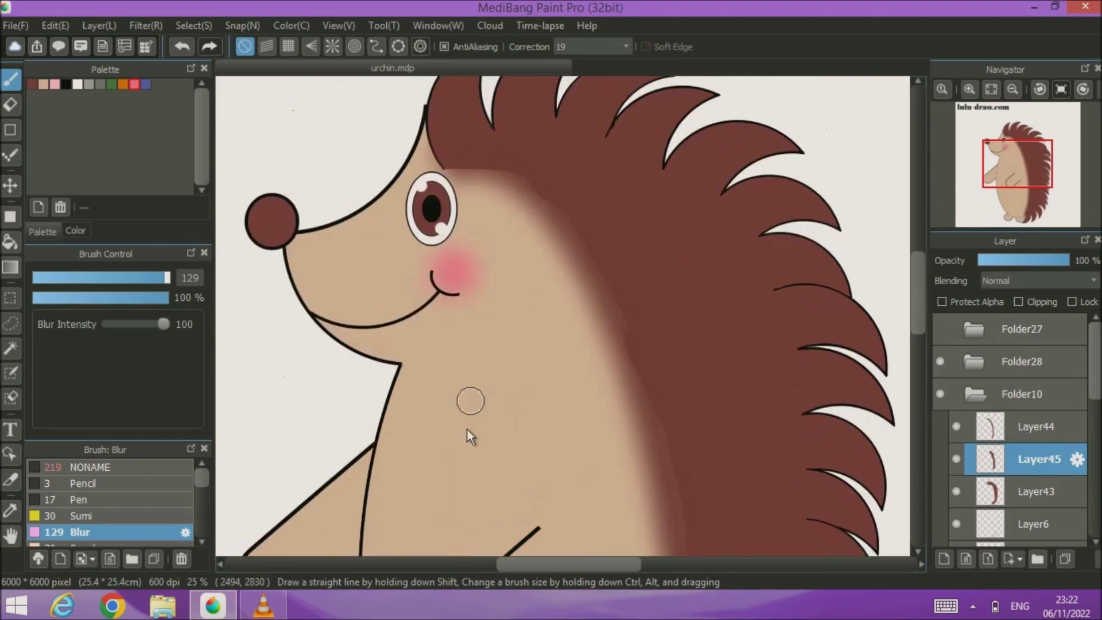
{"action": "left_click_drag", "start_coordinate": [173, 281], "coordinate": [221, 279]}
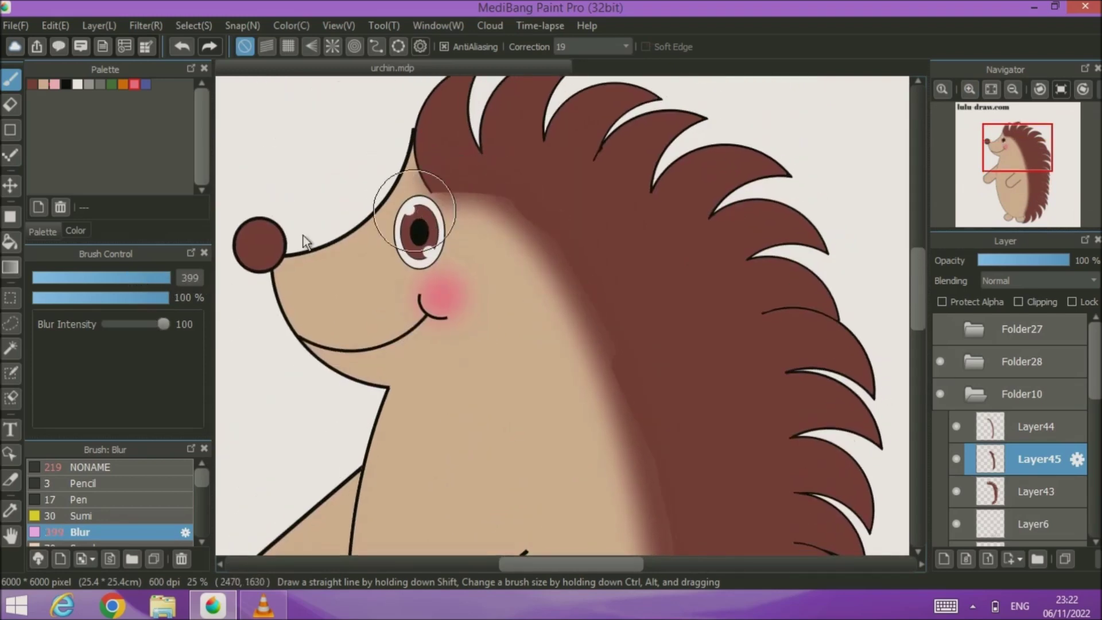
{"action": "mouse_move", "coordinate": [169, 281]}
{"action": "left_mouse_down"}
{"action": "mouse_move", "coordinate": [158, 280]}
{"action": "mouse_move", "coordinate": [171, 279]}
{"action": "left_mouse_up"}
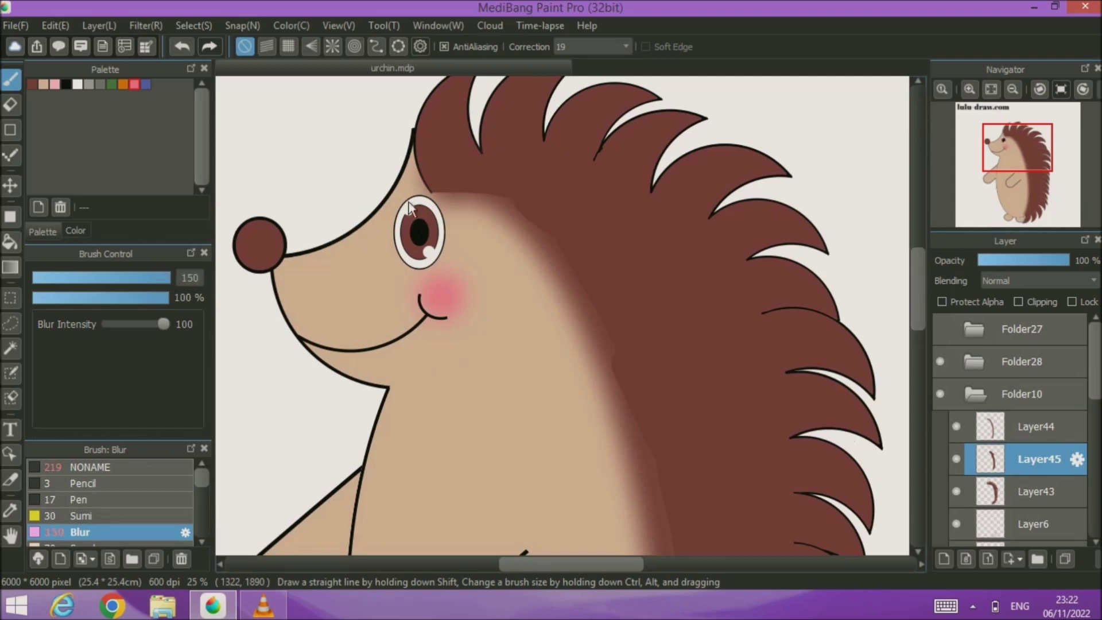
{"action": "mouse_move", "coordinate": [503, 192]}
{"action": "left_mouse_down"}
{"action": "mouse_move", "coordinate": [584, 228]}
{"action": "mouse_move", "coordinate": [620, 299]}
{"action": "mouse_move", "coordinate": [622, 330]}
{"action": "mouse_move", "coordinate": [612, 310]}
{"action": "mouse_move", "coordinate": [636, 405]}
{"action": "mouse_move", "coordinate": [613, 362]}
{"action": "mouse_move", "coordinate": [611, 342]}
{"action": "mouse_move", "coordinate": [663, 511]}
{"action": "mouse_move", "coordinate": [620, 358]}
{"action": "left_mouse_up"}
- Apply a Gaussian Blur weaker than 54 to the reddish-brown fill on Layer45
{"action": "left_click", "coordinate": [157, 23]}
{"action": "left_click", "coordinate": [177, 244]}
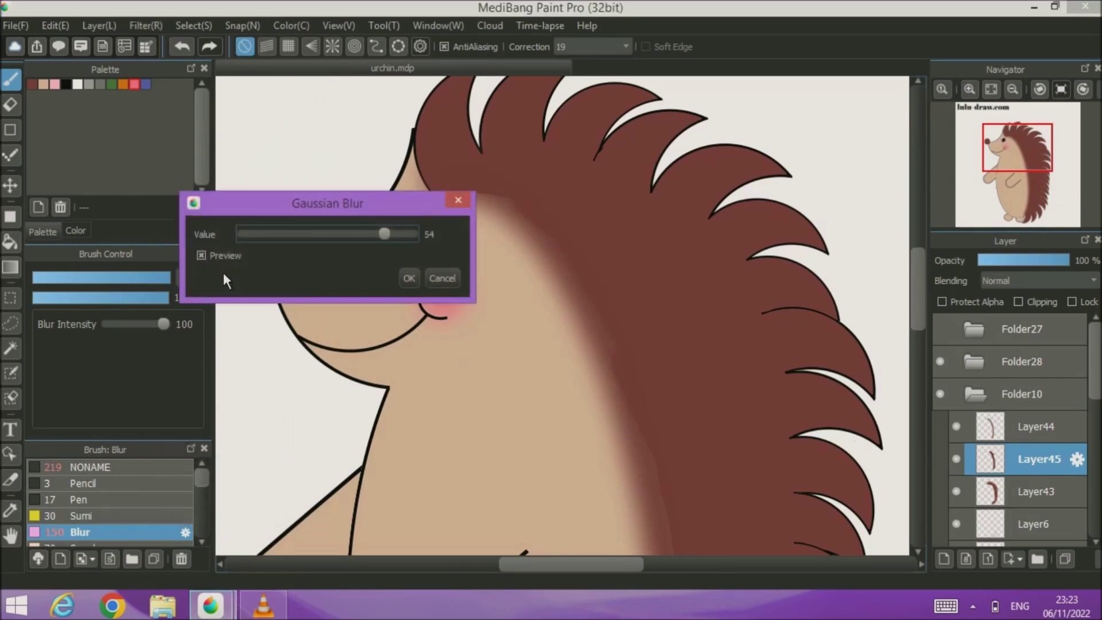
{"action": "left_click_drag", "start_coordinate": [382, 236], "coordinate": [338, 235]}
{"action": "left_click_drag", "start_coordinate": [307, 235], "coordinate": [348, 236]}
{"action": "left_click", "coordinate": [409, 278]}
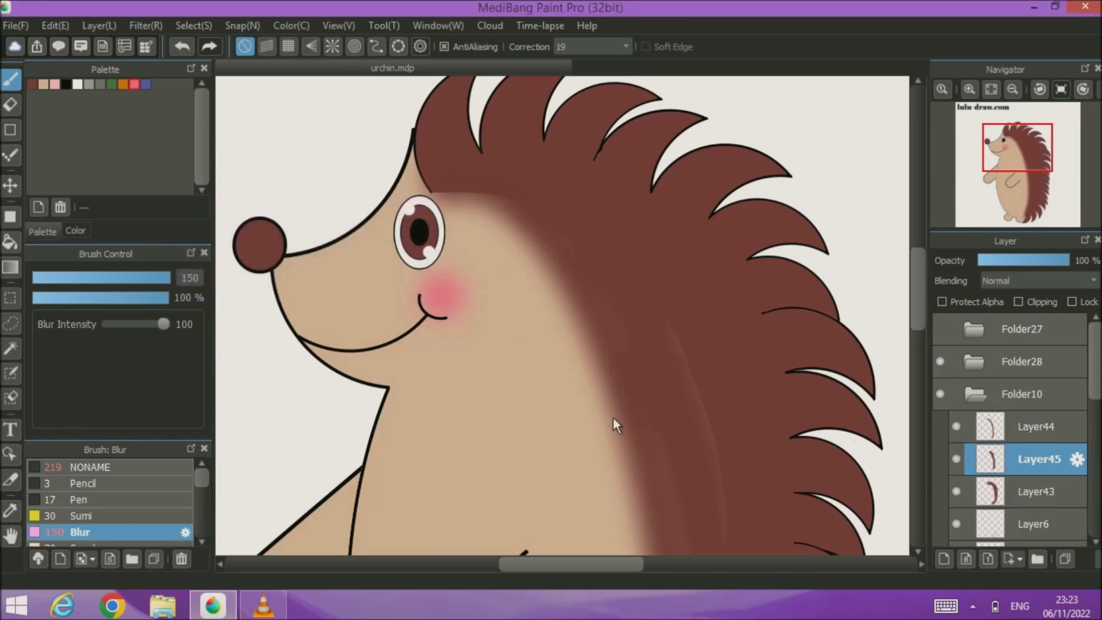
- Add a new layer between Layer44 and Layer45 in Folder10
{"action": "scroll", "coordinate": [613, 417], "scroll_direction": "right", "scroll_amount": 3}
{"action": "left_click", "coordinate": [942, 559]}
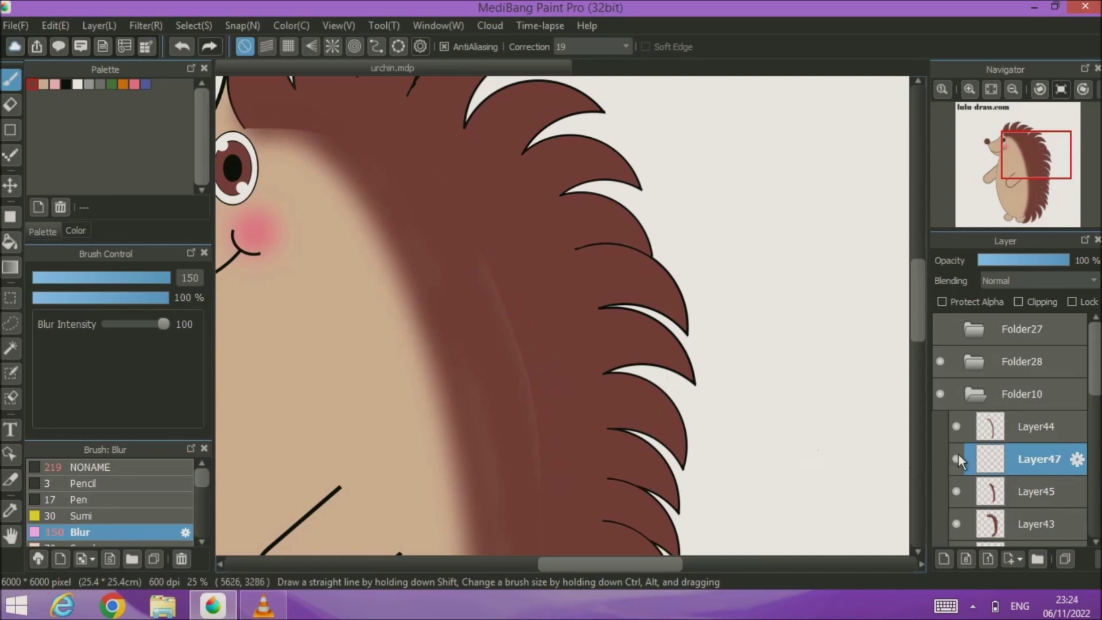
- Toggle the visibility of Layer44, Layer45, Layer43 and several Layer6 spine layers to check what each contributes to the streaked reddish-brown area
{"action": "left_click", "coordinate": [956, 427]}
{"action": "left_click", "coordinate": [956, 428]}
{"action": "left_click", "coordinate": [955, 491]}
{"action": "left_click", "coordinate": [954, 492]}
{"action": "left_click", "coordinate": [953, 491]}
{"action": "left_click", "coordinate": [953, 491]}
{"action": "left_click", "coordinate": [957, 523]}
{"action": "left_click", "coordinate": [958, 524]}
{"action": "scroll", "coordinate": [1082, 403], "scroll_direction": "down", "scroll_amount": 6}
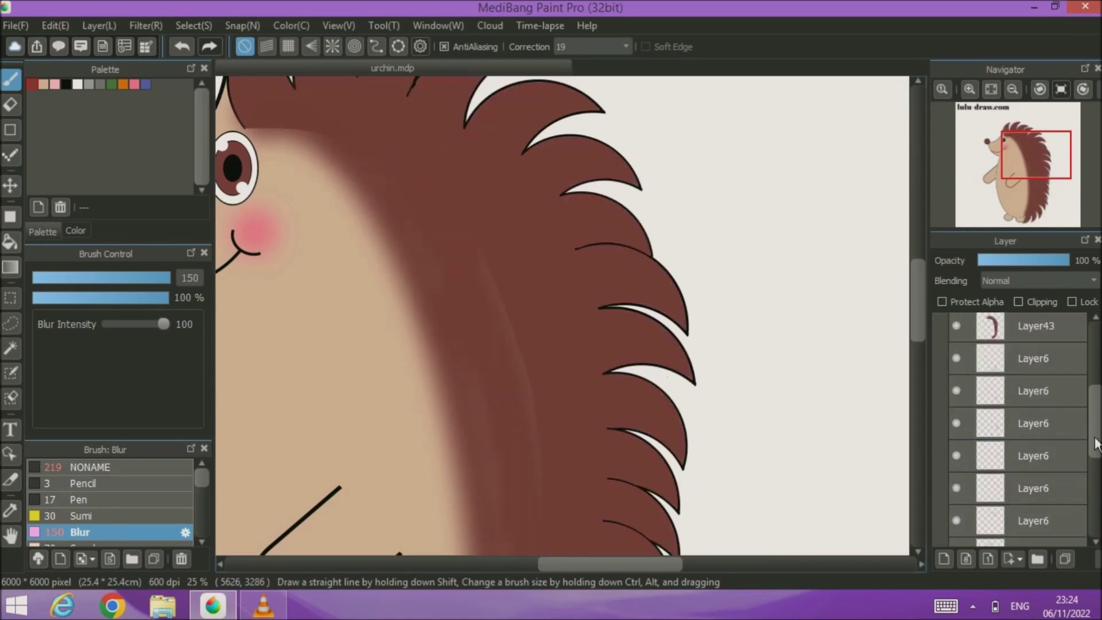
{"action": "left_click", "coordinate": [957, 442]}
{"action": "left_click", "coordinate": [958, 441]}
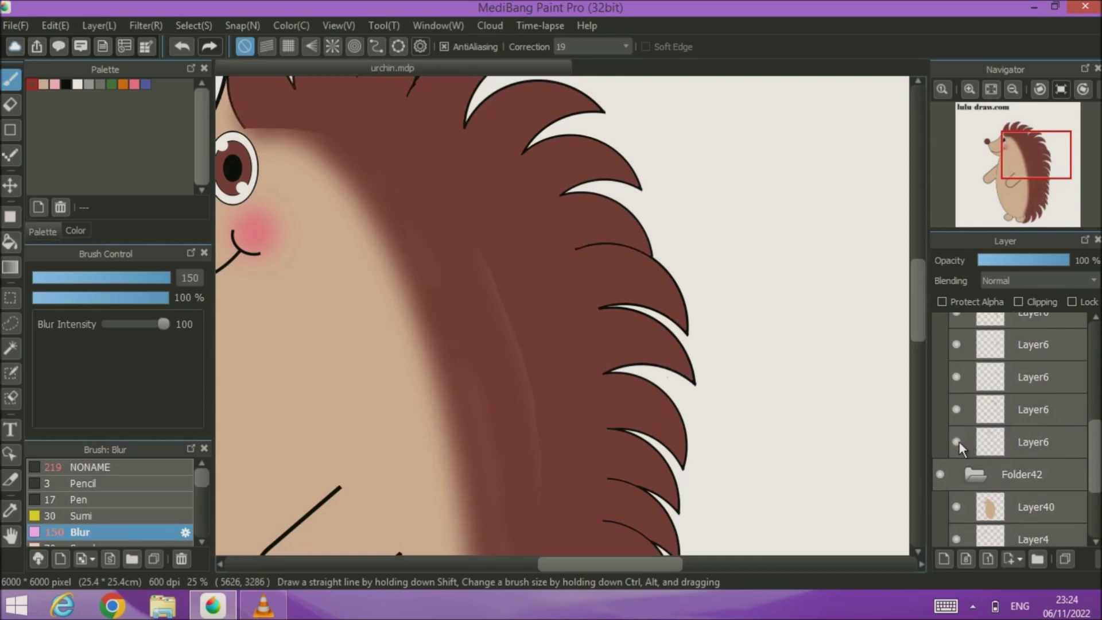
{"action": "scroll", "coordinate": [740, 373], "scroll_direction": "down", "scroll_amount": 2}
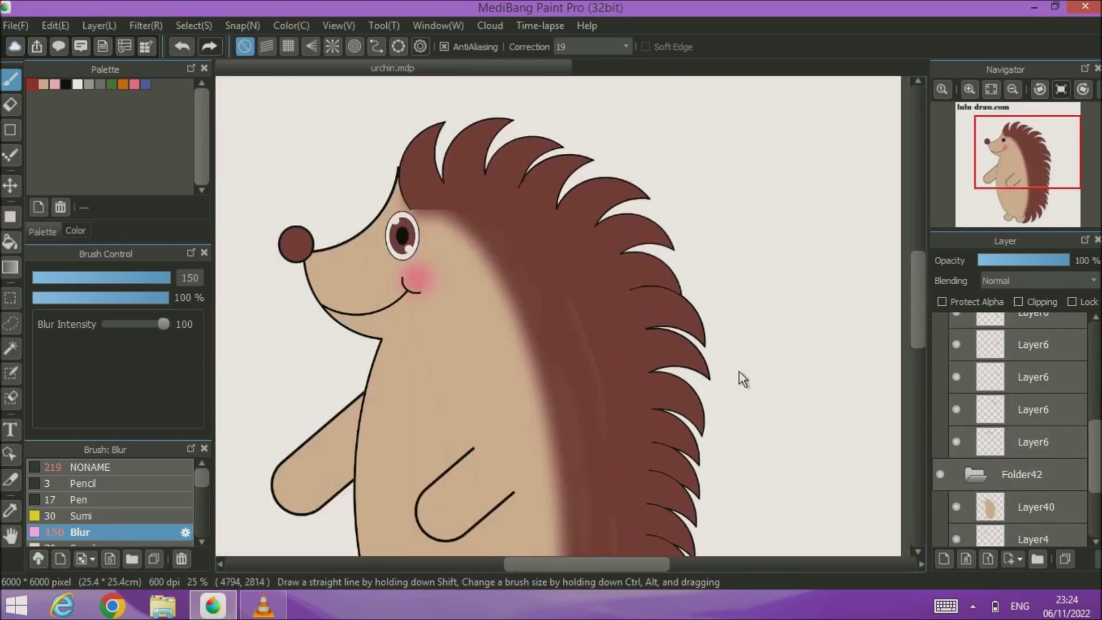
{"action": "left_click", "coordinate": [956, 442]}
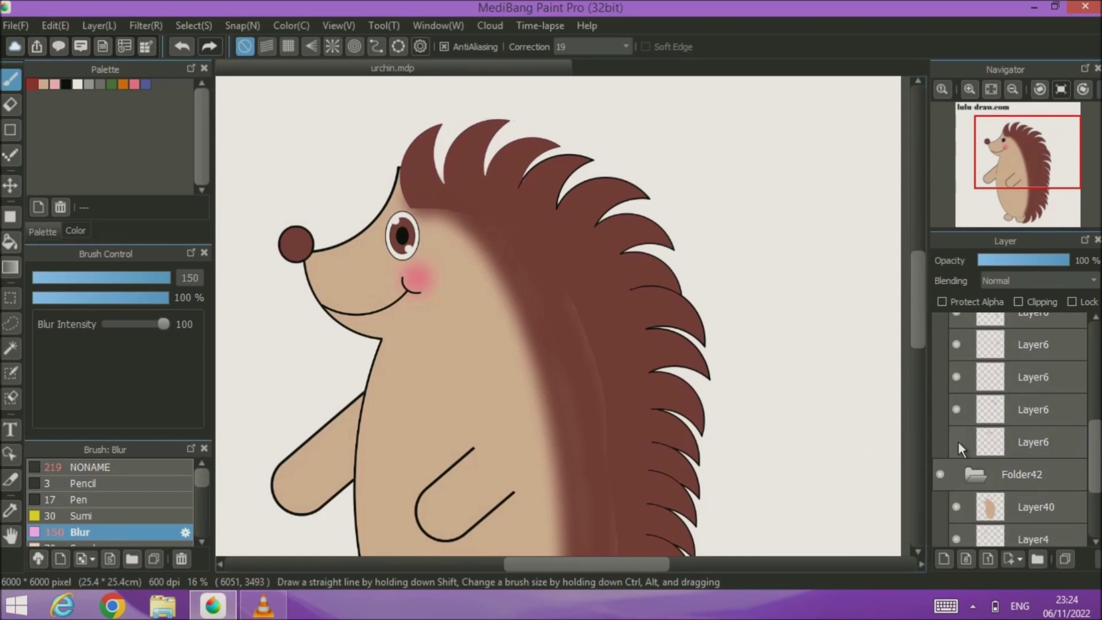
{"action": "left_click", "coordinate": [957, 442]}
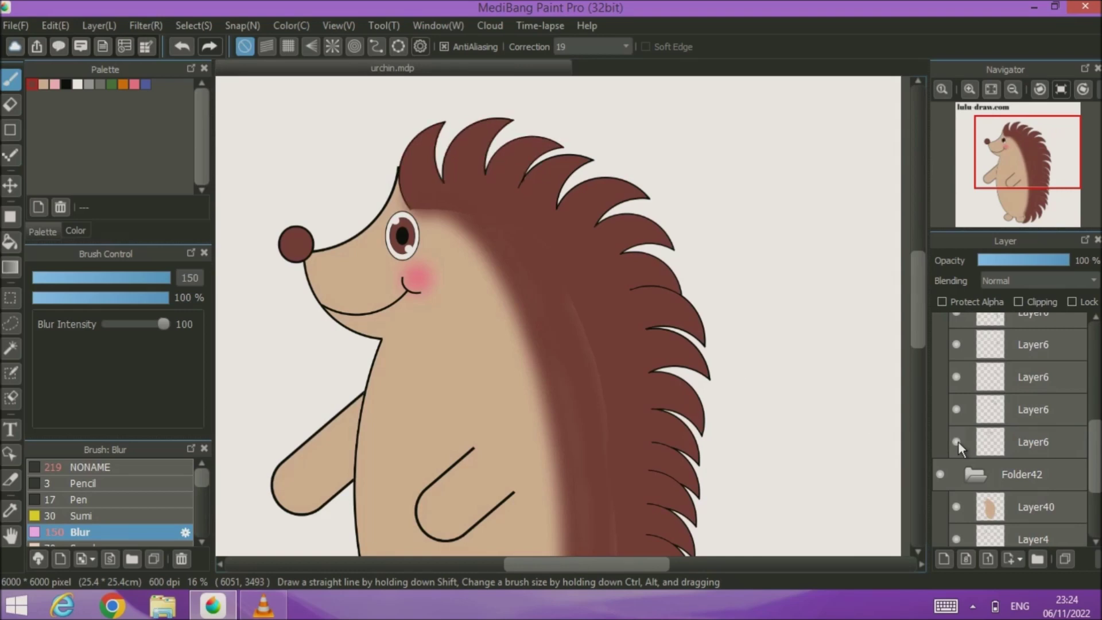
{"action": "left_click", "coordinate": [958, 409]}
{"action": "left_click", "coordinate": [957, 409]}
{"action": "left_click_drag", "start_coordinate": [1096, 457], "coordinate": [1100, 447]}
{"action": "scroll", "coordinate": [1019, 421], "scroll_direction": "up", "scroll_amount": 3}
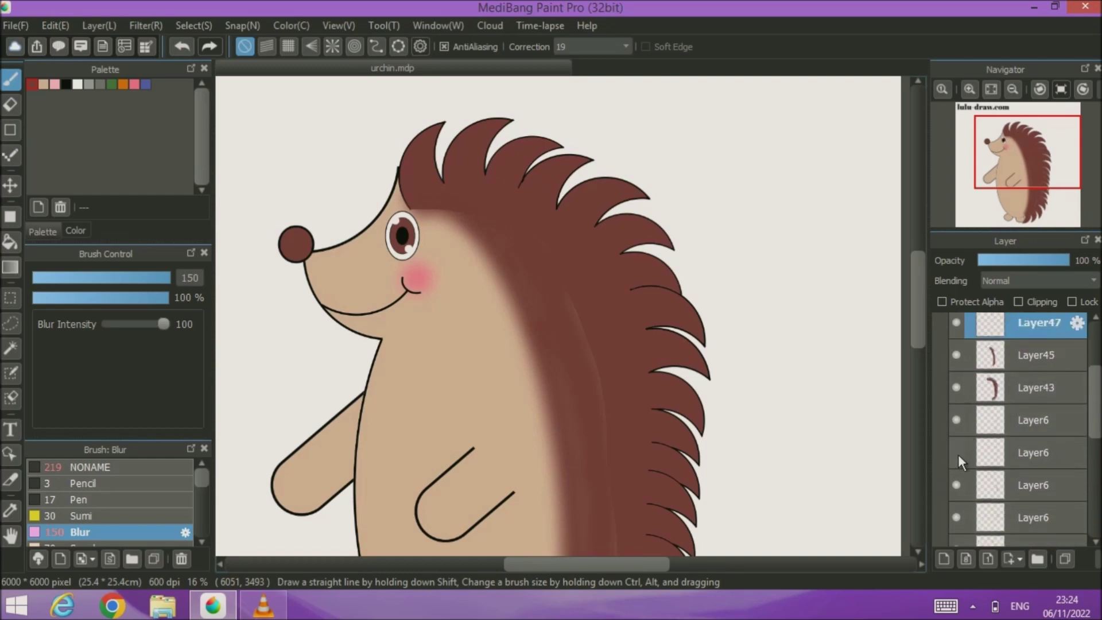
{"action": "left_click", "coordinate": [957, 452]}
{"action": "left_click", "coordinate": [957, 419]}
{"action": "left_click", "coordinate": [956, 420]}
{"action": "scroll", "coordinate": [1069, 391], "scroll_direction": "up", "scroll_amount": 2}
{"action": "scroll", "coordinate": [1022, 391], "scroll_direction": "down", "scroll_amount": 2}
{"action": "left_click", "coordinate": [958, 397]}
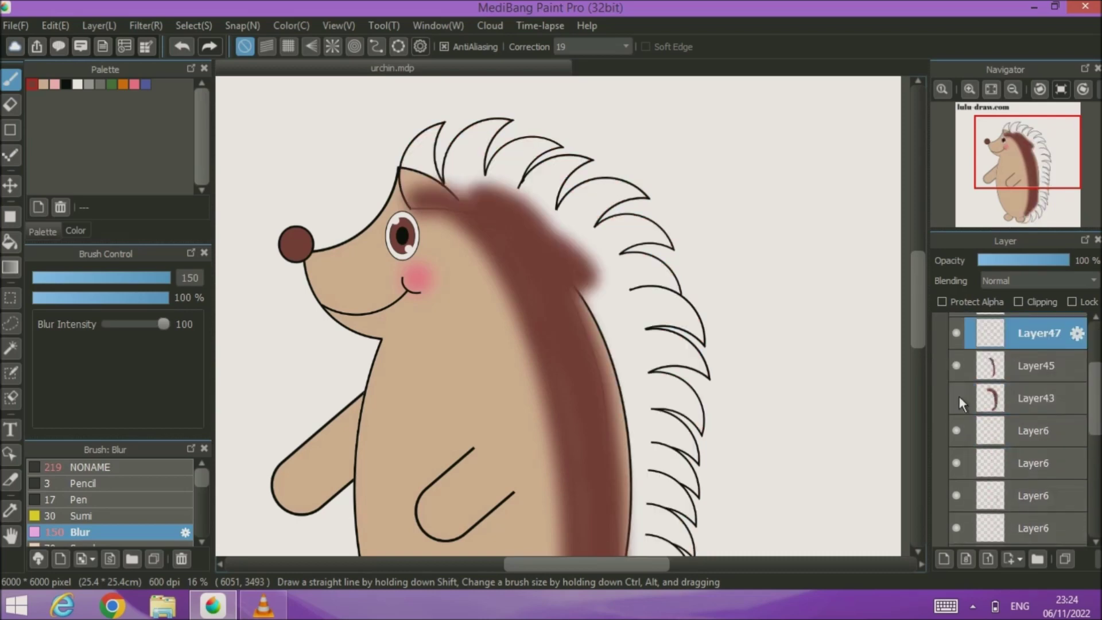
{"action": "left_click", "coordinate": [959, 396]}
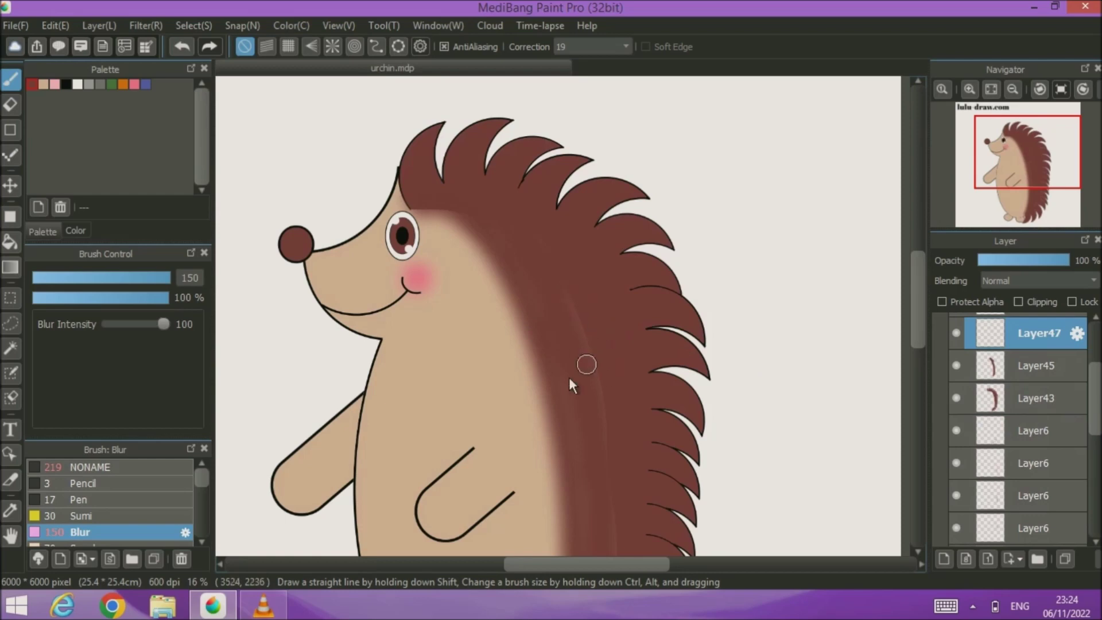
- Paint over the light streaks between the blurred edge and the spines in reddish-brown on Layer47 with brush size 219
{"action": "left_click", "coordinate": [98, 465]}
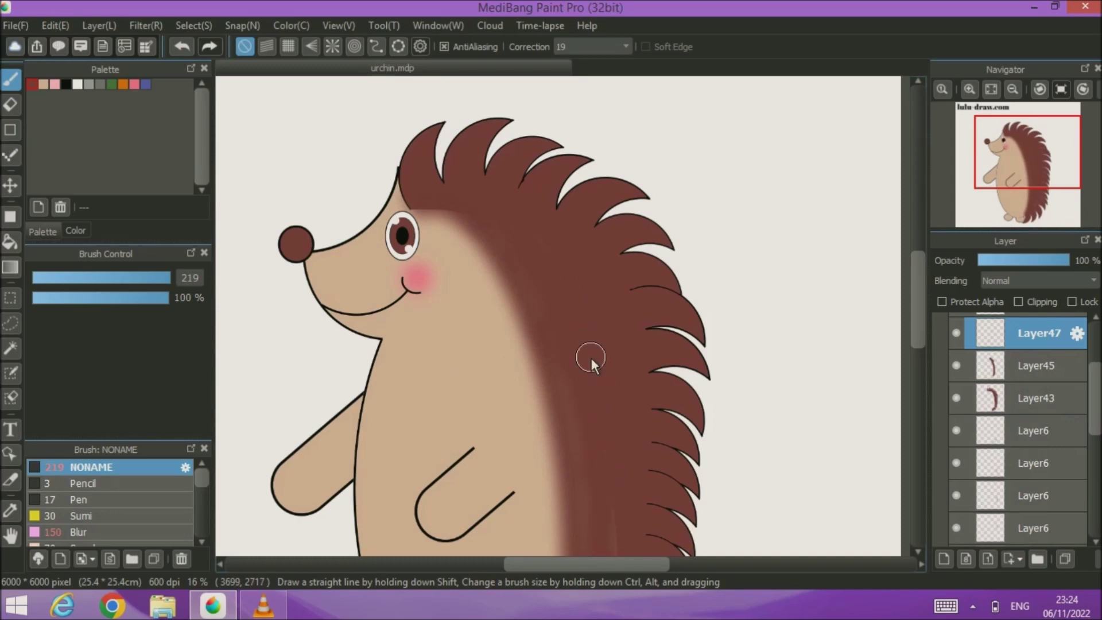
{"action": "left_click_drag", "start_coordinate": [618, 351], "coordinate": [528, 185]}
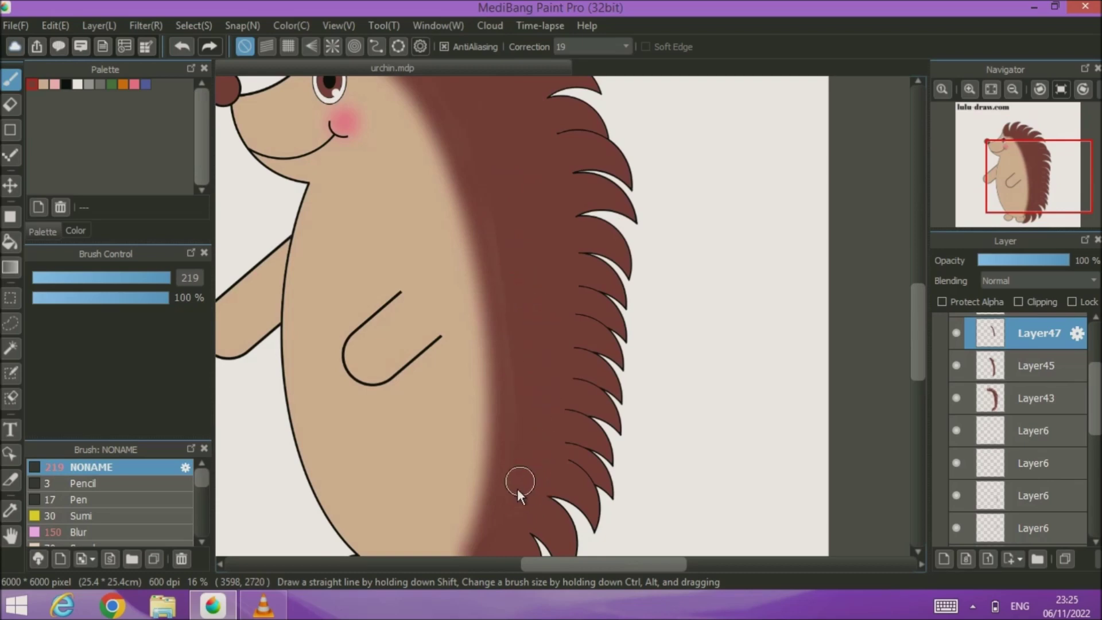
{"action": "scroll", "coordinate": [562, 308], "scroll_direction": "up", "scroll_amount": 1}
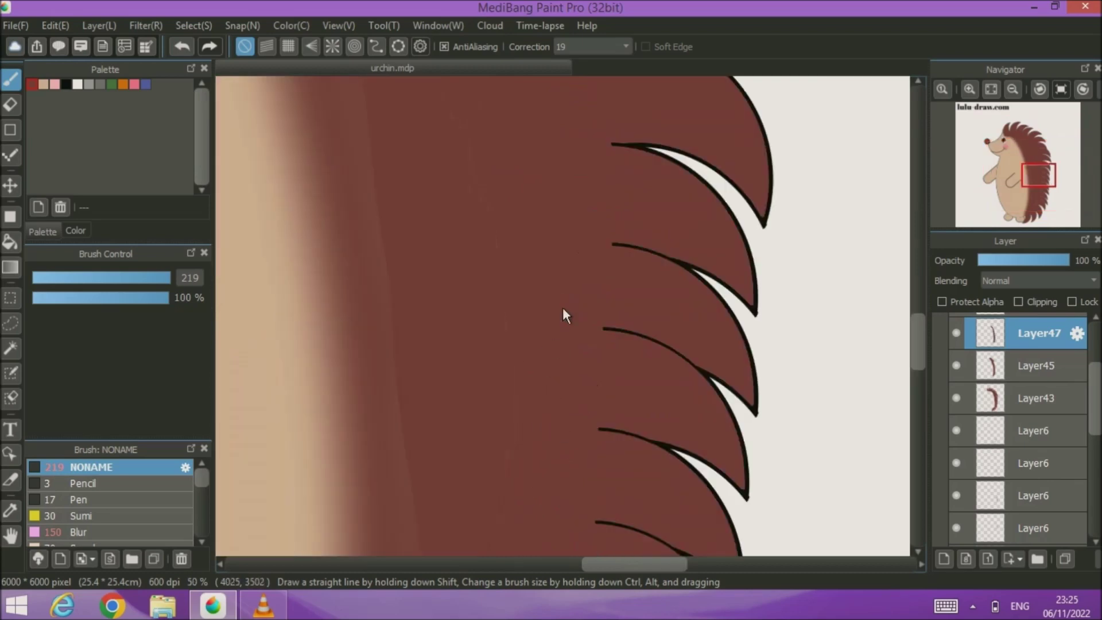
{"action": "left_click", "coordinate": [992, 89]}
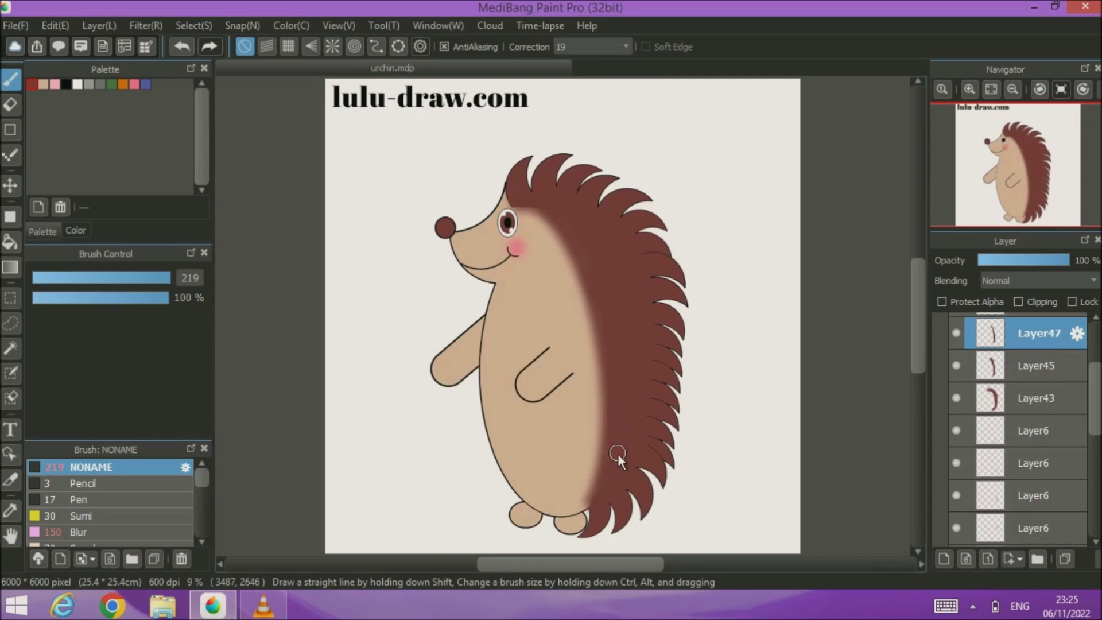
- Apply a Gaussian Blur with value 46 to the reddish-brown paint on Layer47
{"action": "scroll", "coordinate": [606, 288], "scroll_direction": "up", "scroll_amount": 3}
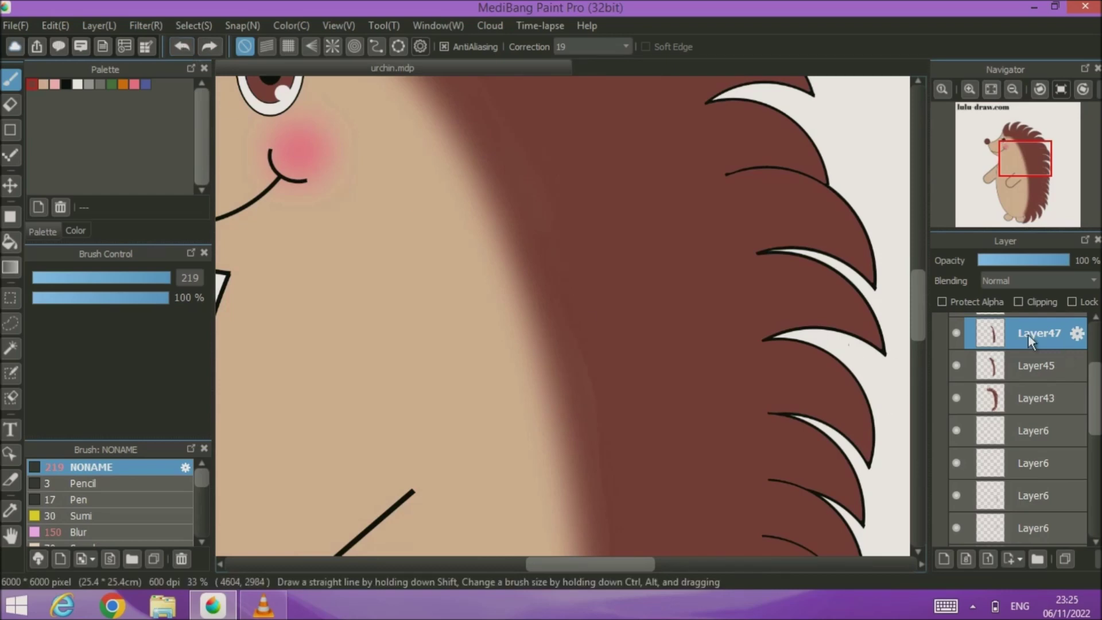
{"action": "left_click", "coordinate": [146, 26]}
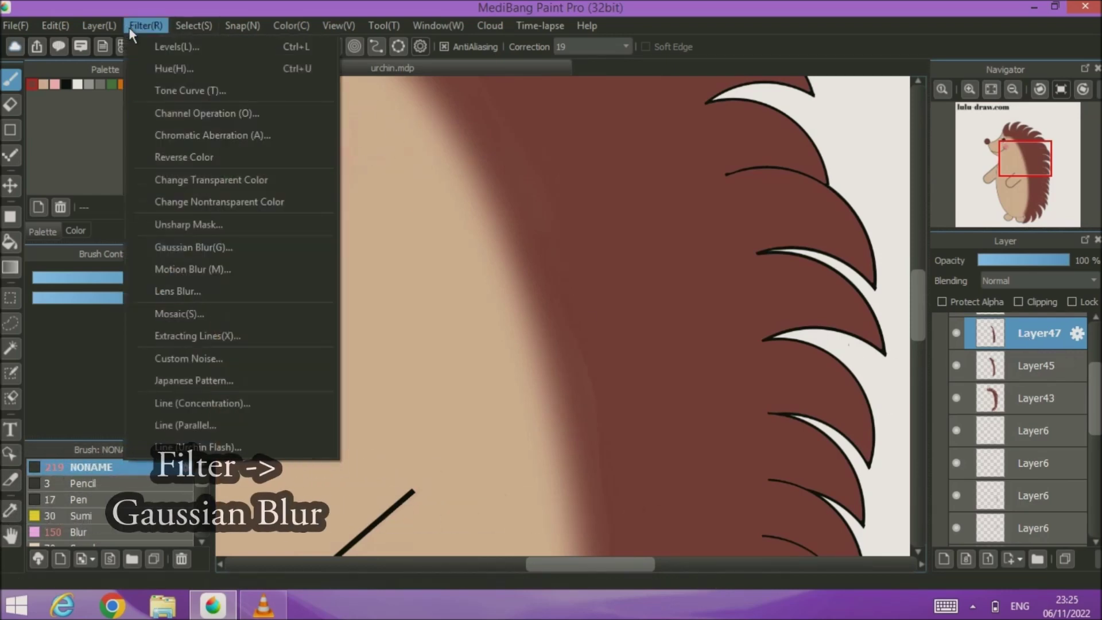
{"action": "left_click", "coordinate": [181, 253]}
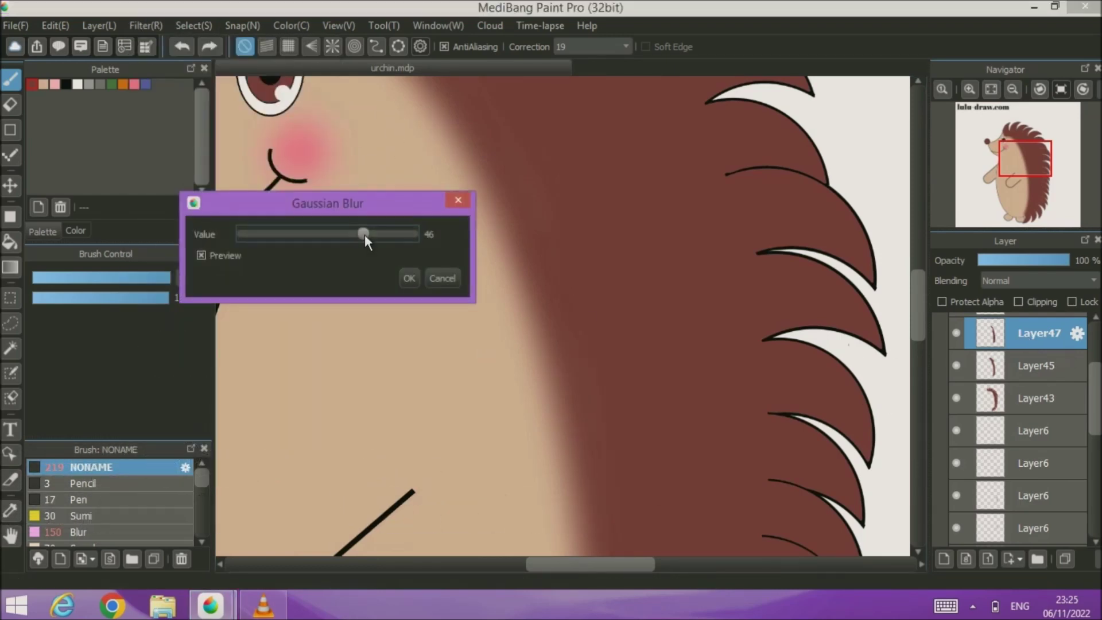
{"action": "left_click", "coordinate": [410, 278]}
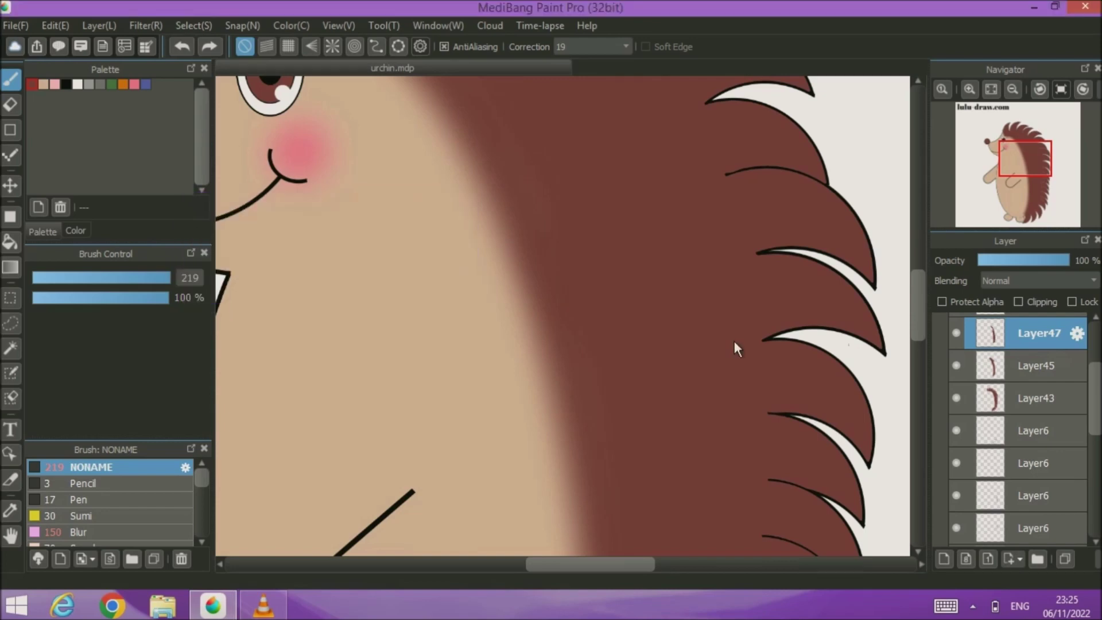
{"action": "scroll", "coordinate": [643, 326], "scroll_direction": "down", "scroll_amount": 5}
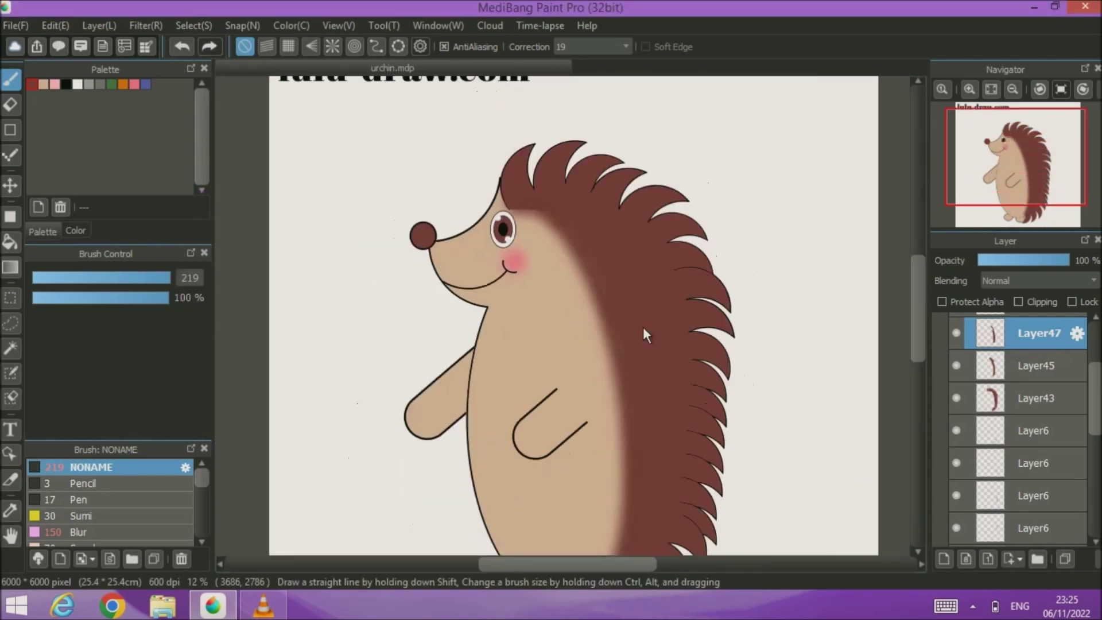
{"action": "left_click", "coordinate": [993, 91]}
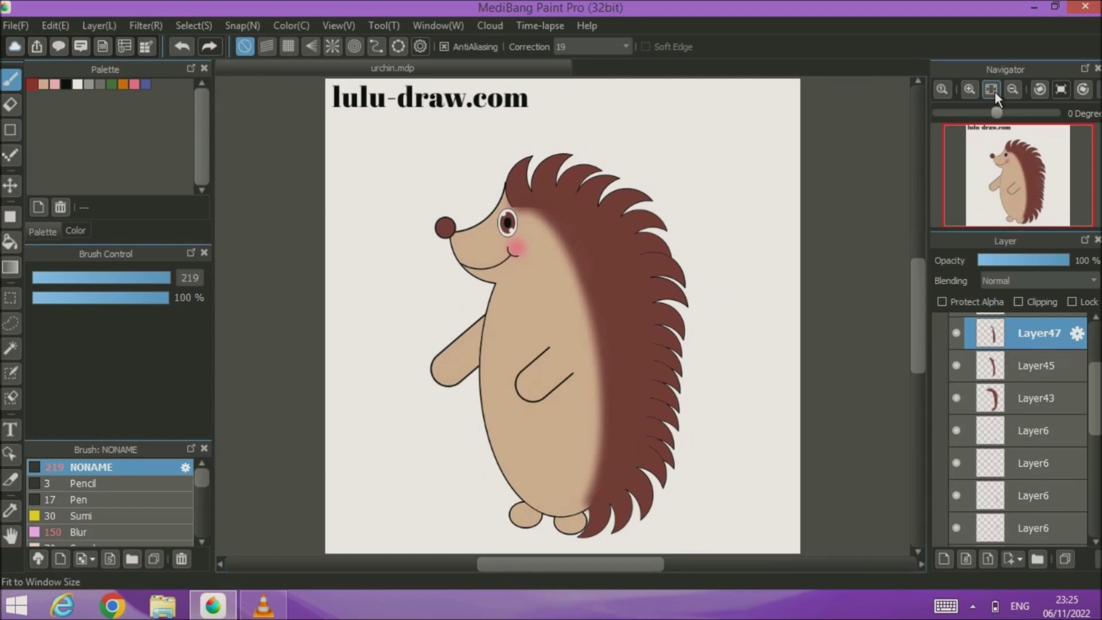
- Collapse Folder10 and move the whole spines folder slightly up and toward the hedgehog's face
{"action": "left_click_drag", "start_coordinate": [1095, 379], "coordinate": [1100, 361]}
{"action": "left_click", "coordinate": [975, 330]}
{"action": "left_click", "coordinate": [941, 331]}
{"action": "left_click", "coordinate": [941, 332]}
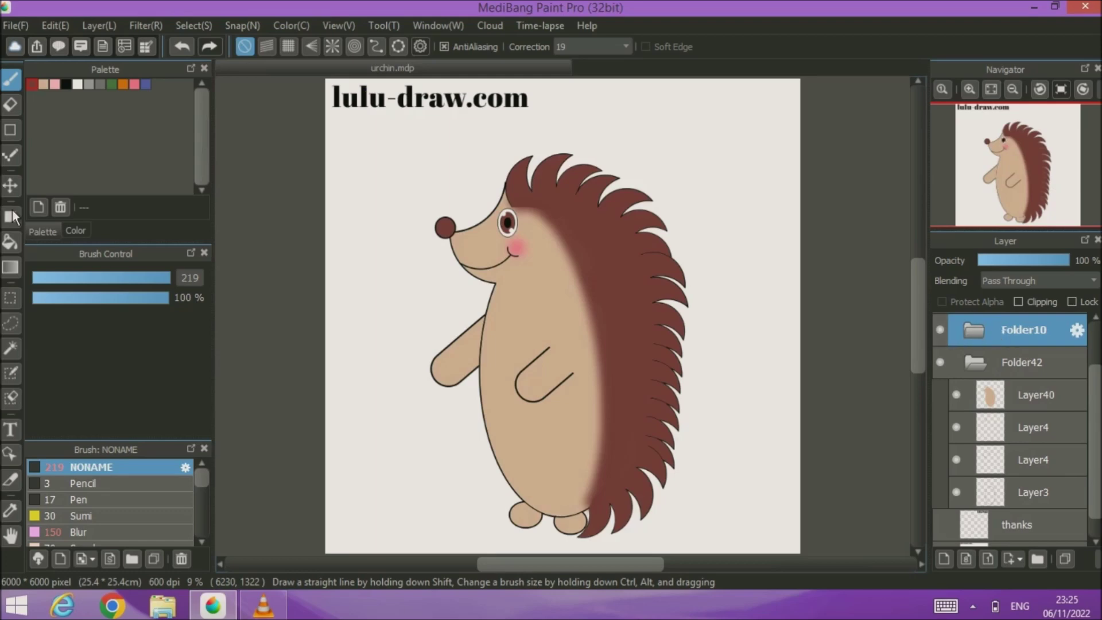
{"action": "left_click", "coordinate": [11, 186]}
{"action": "left_click_drag", "start_coordinate": [595, 215], "coordinate": [586, 206]}
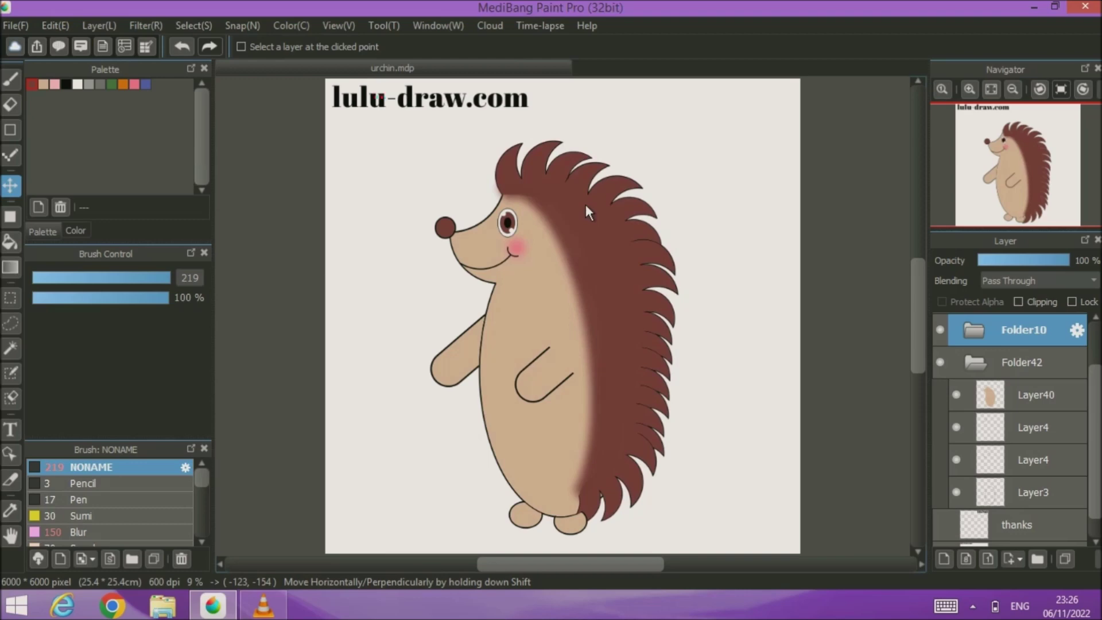
- Transform Folder10 by rotating the spines slightly counterclockwise, enlarging them a little and shifting them toward the back to fit the body
{"action": "left_click", "coordinate": [190, 26]}
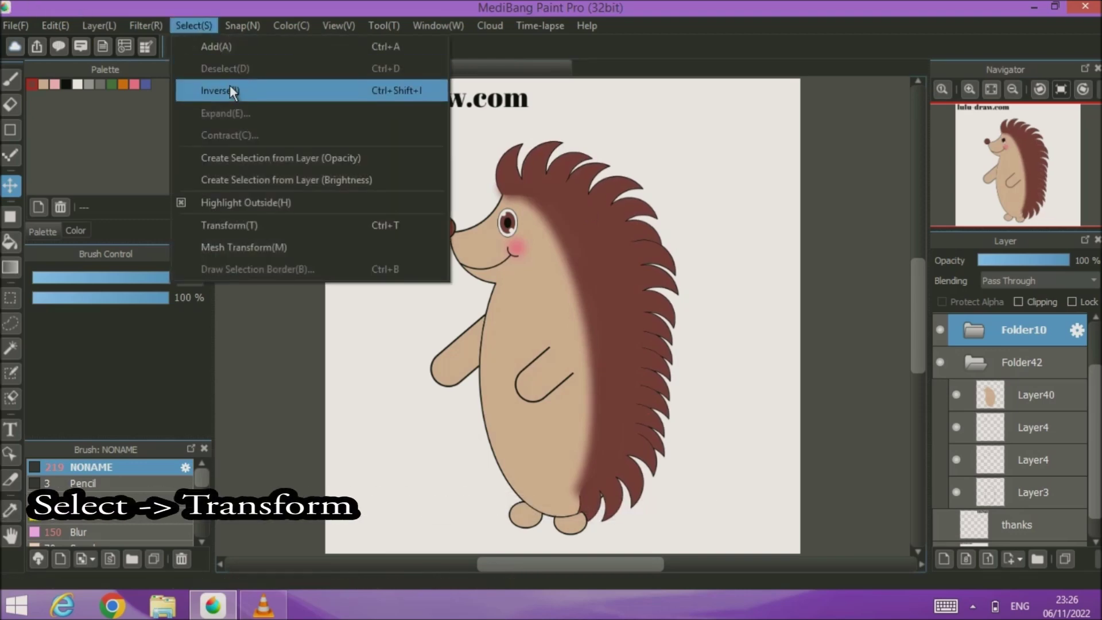
{"action": "left_click", "coordinate": [244, 224]}
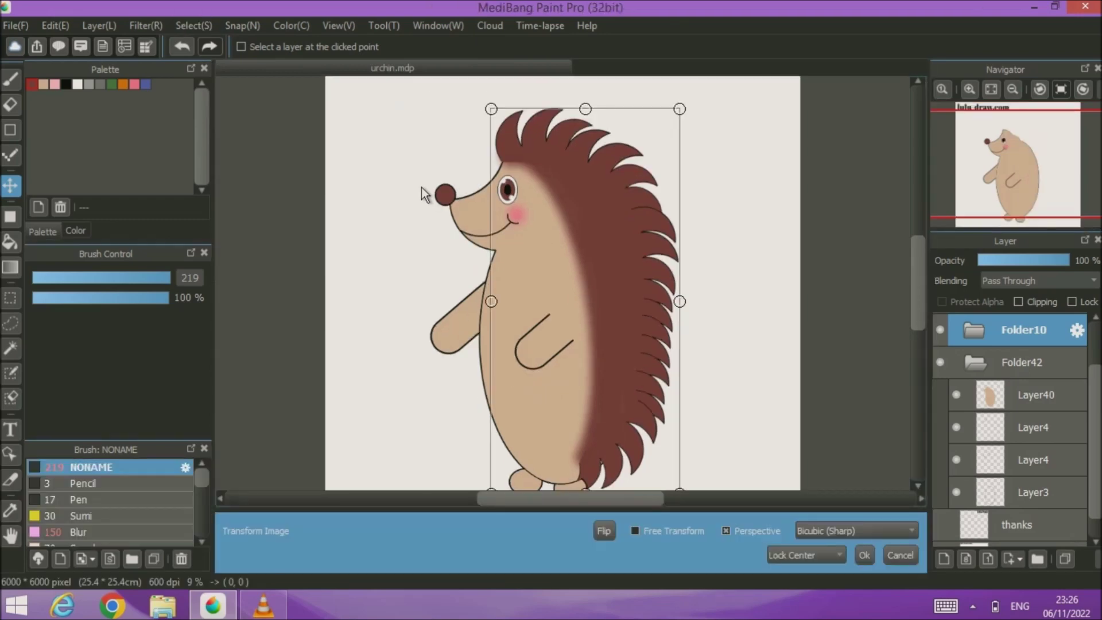
{"action": "mouse_move", "coordinate": [615, 222]}
{"action": "left_mouse_down"}
{"action": "mouse_move", "coordinate": [631, 225]}
{"action": "mouse_move", "coordinate": [622, 218]}
{"action": "left_mouse_up"}
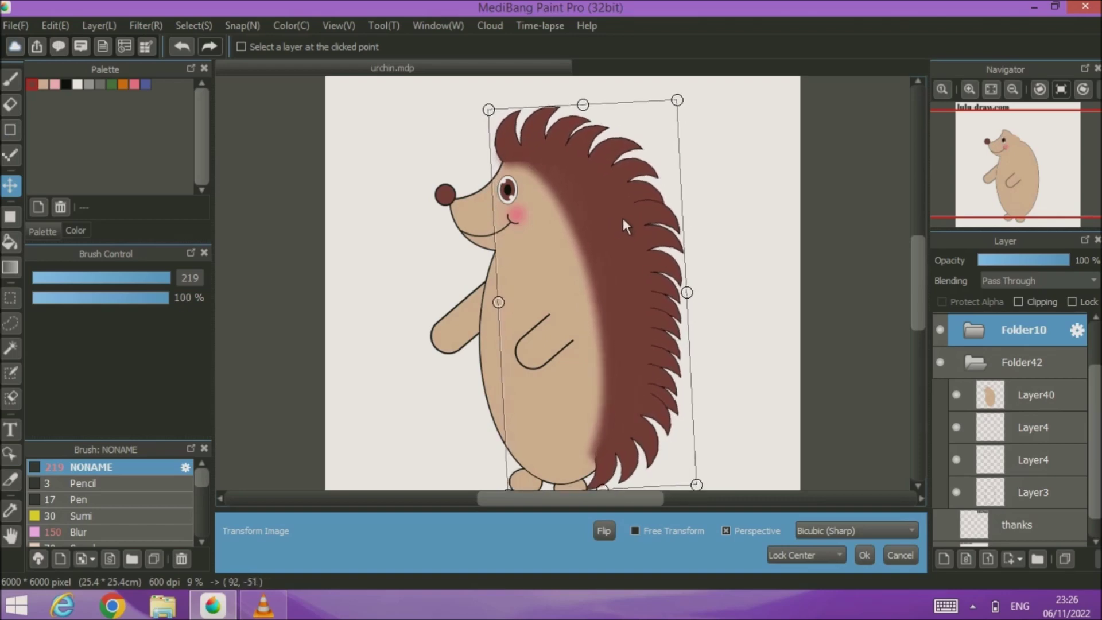
{"action": "left_click_drag", "start_coordinate": [405, 352], "coordinate": [415, 362]}
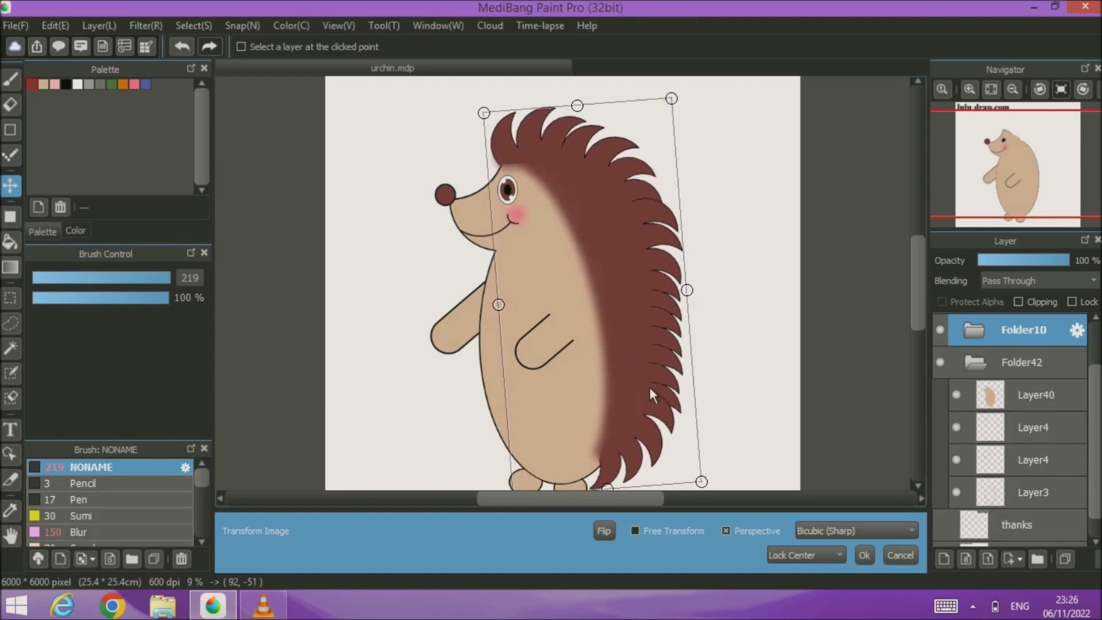
{"action": "left_click_drag", "start_coordinate": [703, 480], "coordinate": [705, 486]}
{"action": "left_click_drag", "start_coordinate": [672, 398], "coordinate": [679, 398]}
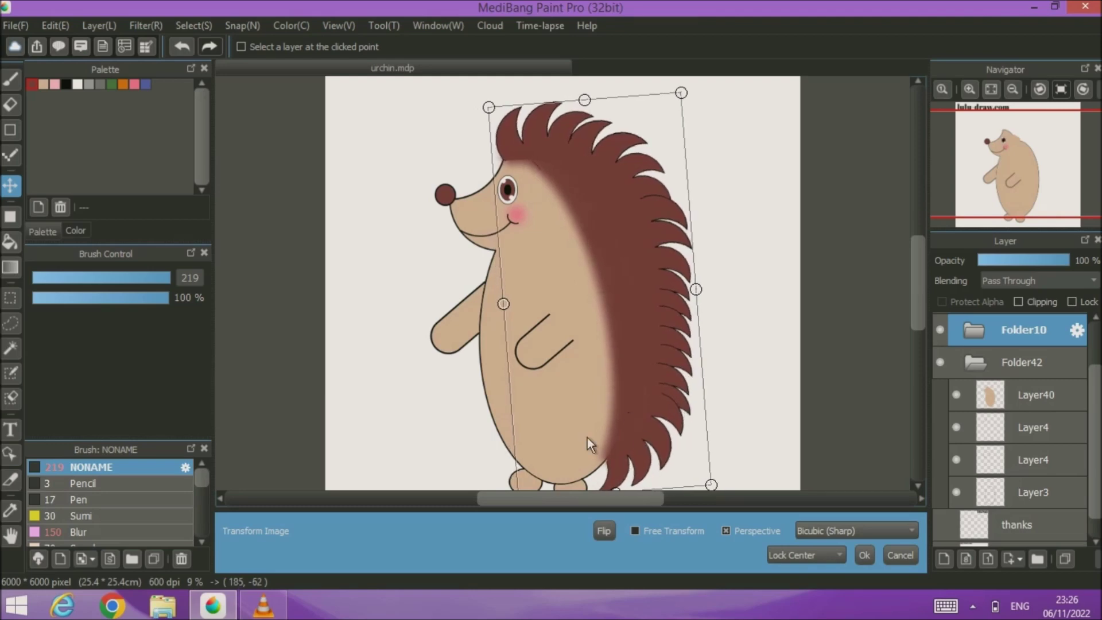
{"action": "left_click", "coordinate": [865, 554]}
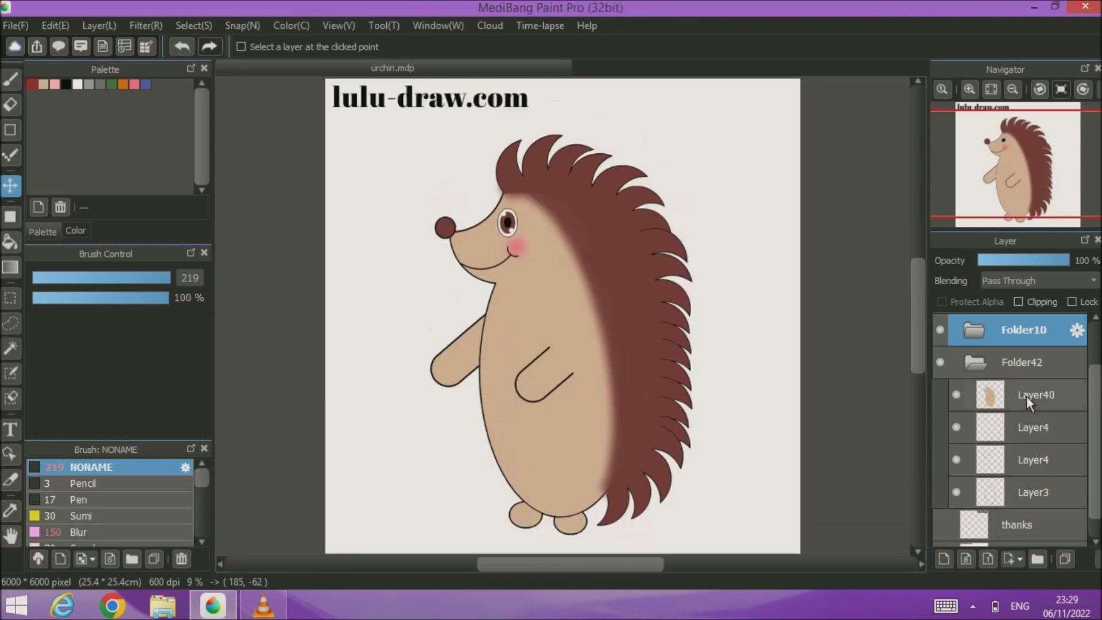
- Collapse Folder42 and make the thanks layer visible
{"action": "left_click", "coordinate": [1061, 401]}
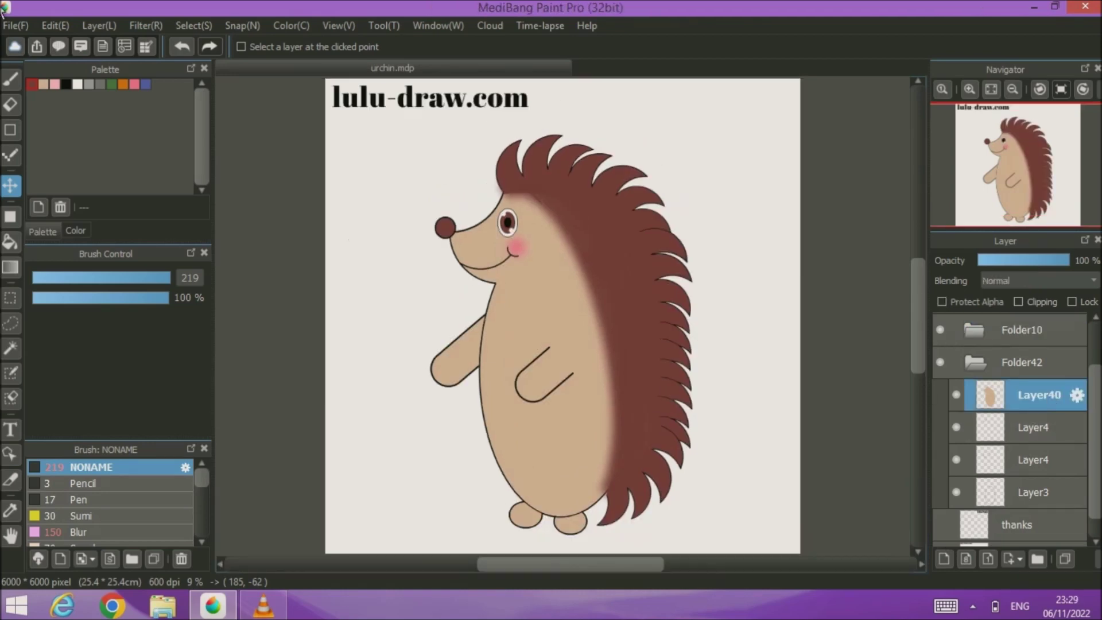
{"action": "left_click", "coordinate": [12, 81]}
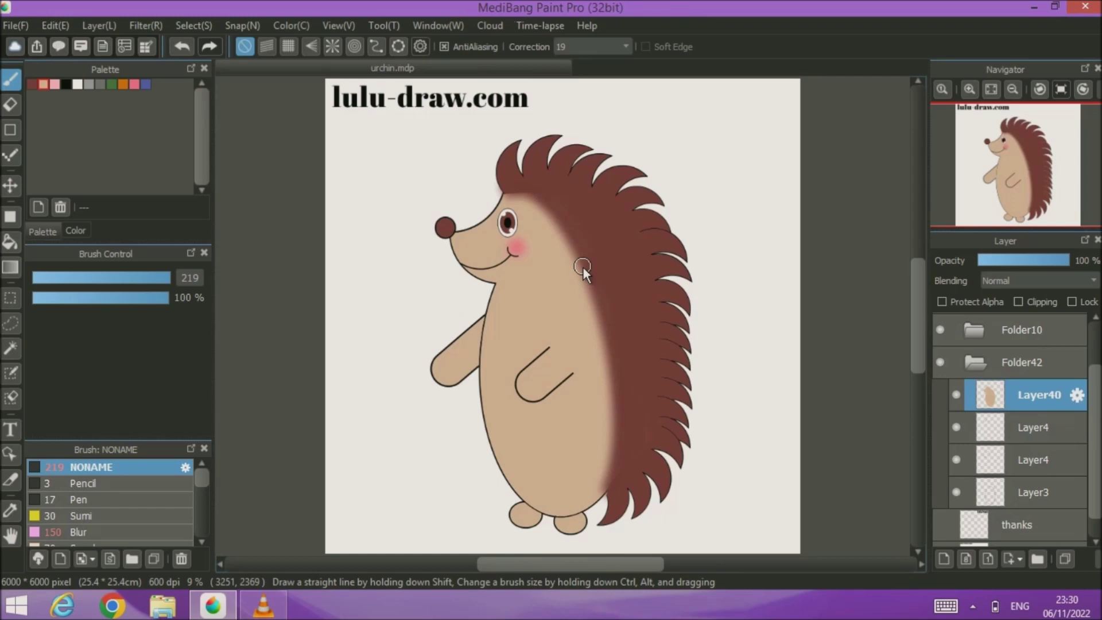
{"action": "scroll", "coordinate": [1097, 391], "scroll_direction": "up", "scroll_amount": 1}
{"action": "scroll", "coordinate": [1100, 386], "scroll_direction": "up", "scroll_amount": 1}
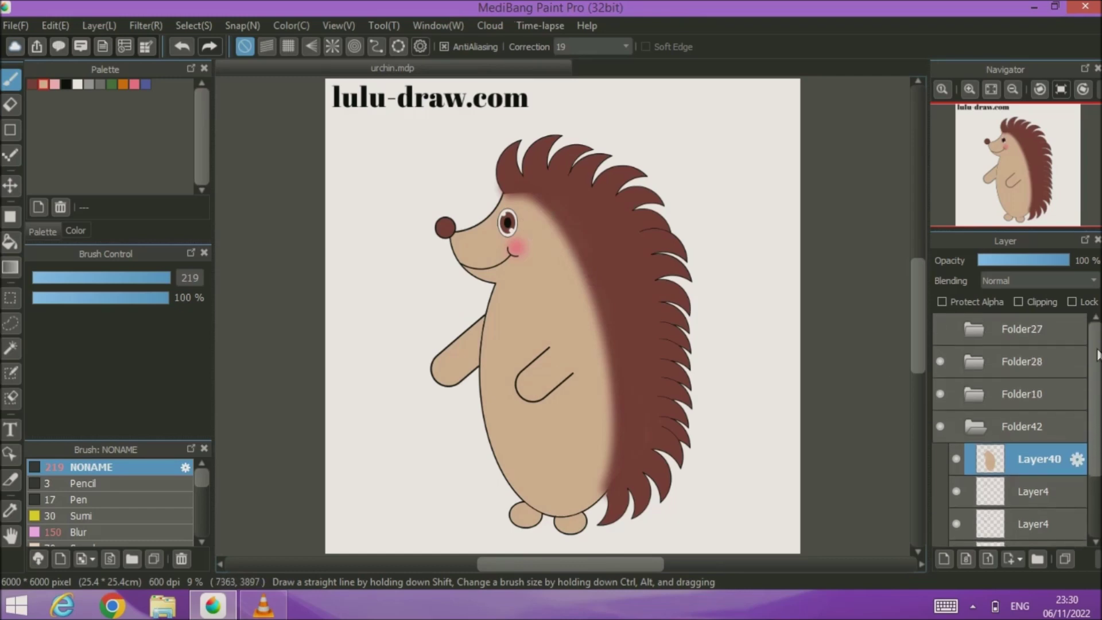
{"action": "scroll", "coordinate": [1063, 424], "scroll_direction": "down", "scroll_amount": 3}
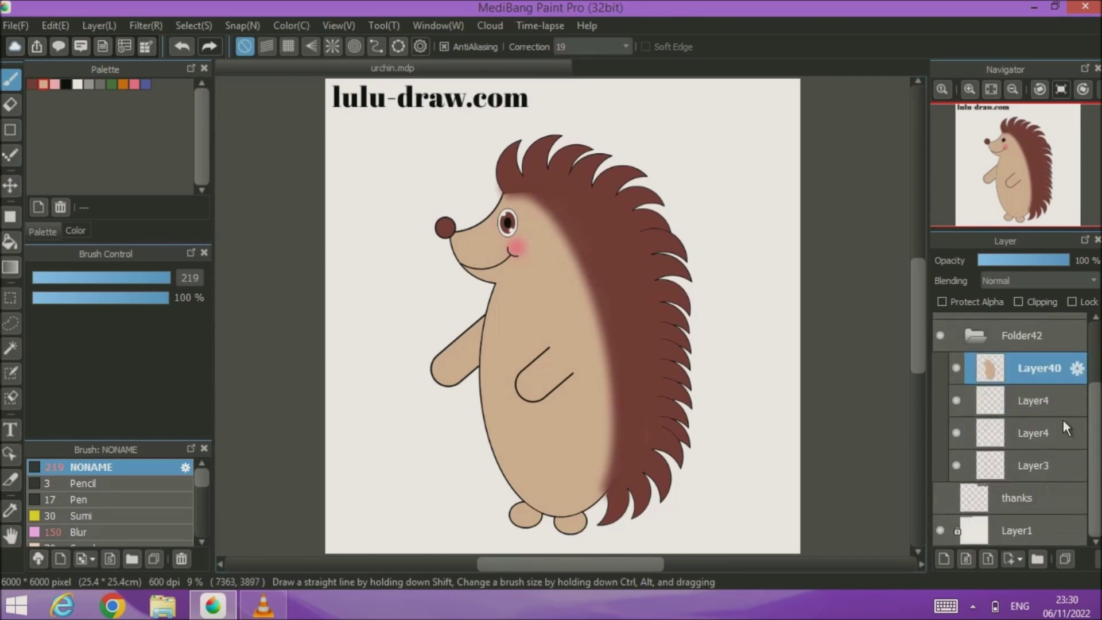
{"action": "left_click", "coordinate": [971, 333]}
{"action": "left_click", "coordinate": [945, 461]}
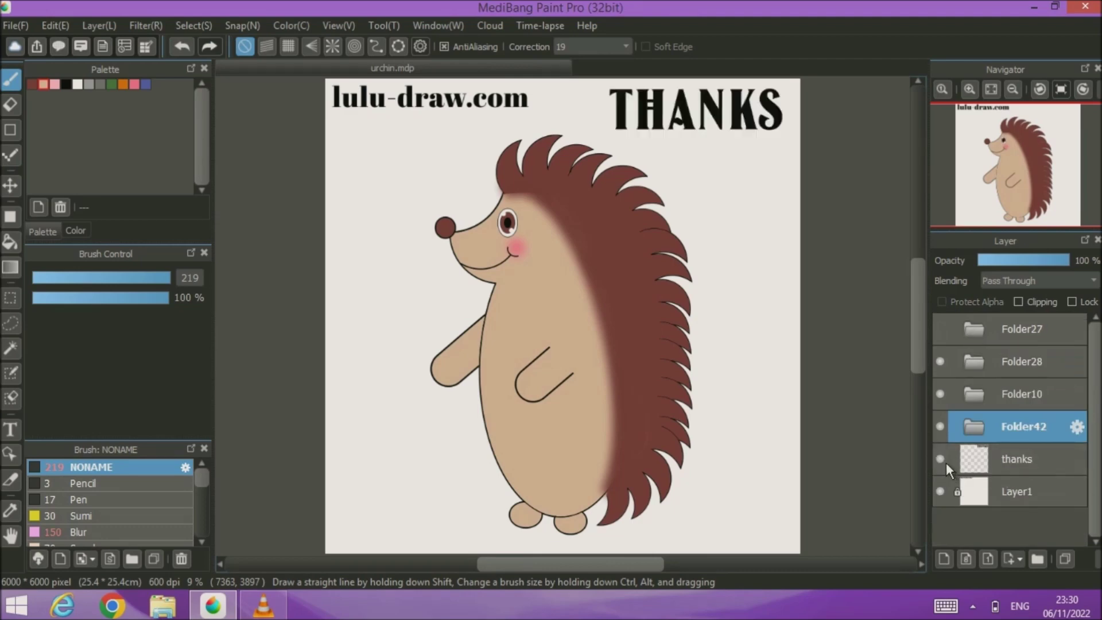
- Draw a reddish-brown heart outline in front of the hedgehog's nose on the thanks layer with brush size 150
{"action": "left_click", "coordinate": [1008, 463]}
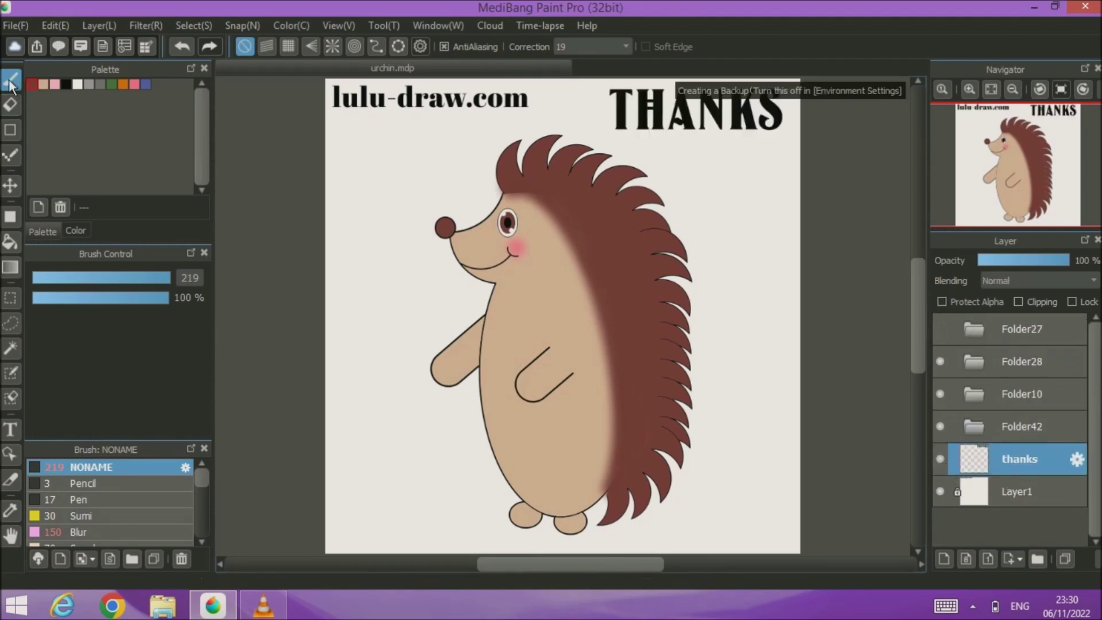
{"action": "left_click", "coordinate": [121, 279]}
{"action": "left_click_drag", "start_coordinate": [115, 285], "coordinate": [171, 280]}
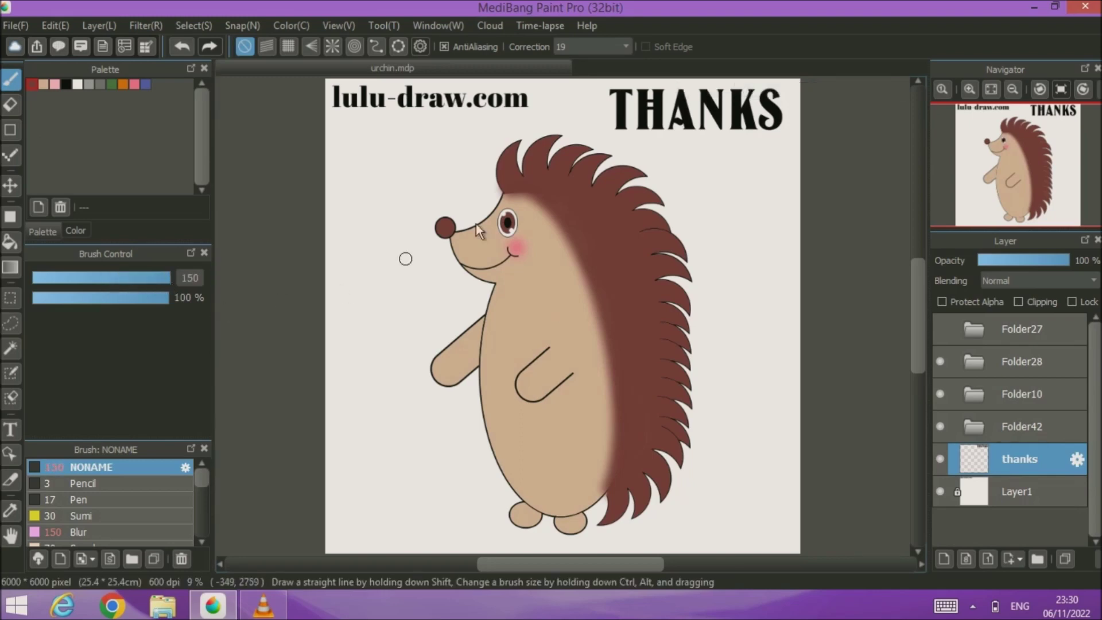
{"action": "left_click", "coordinate": [398, 188]}
{"action": "mouse_move", "coordinate": [390, 180]}
{"action": "left_mouse_down"}
{"action": "mouse_move", "coordinate": [372, 164]}
{"action": "mouse_move", "coordinate": [351, 191]}
{"action": "left_mouse_up"}
{"action": "left_click_drag", "start_coordinate": [394, 247], "coordinate": [412, 288]}
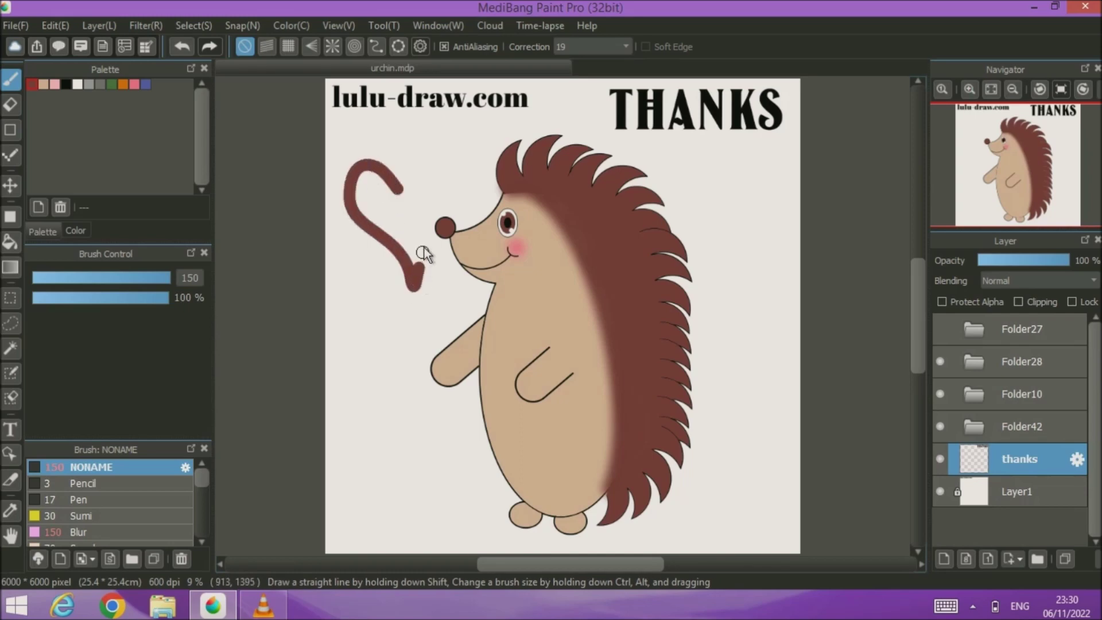
{"action": "mouse_move", "coordinate": [434, 162]}
{"action": "left_mouse_down"}
{"action": "mouse_move", "coordinate": [415, 144]}
{"action": "mouse_move", "coordinate": [401, 146]}
{"action": "mouse_move", "coordinate": [400, 195]}
{"action": "left_mouse_up"}
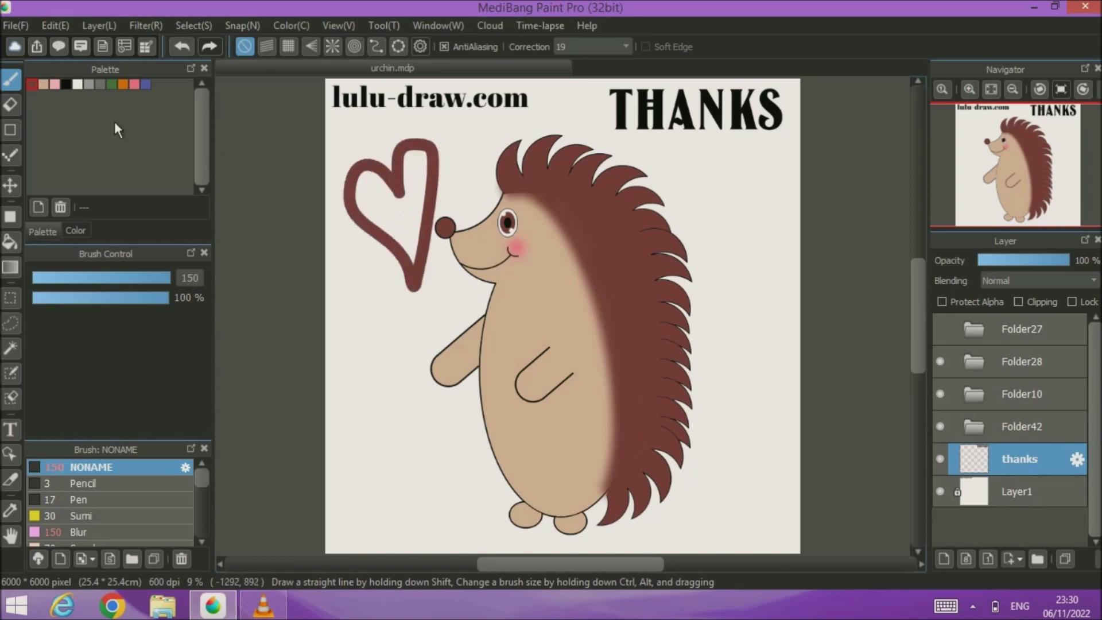
- Fill the inside of the heart outline on the thanks layer with the Bucket tool
{"action": "left_click", "coordinate": [10, 242]}
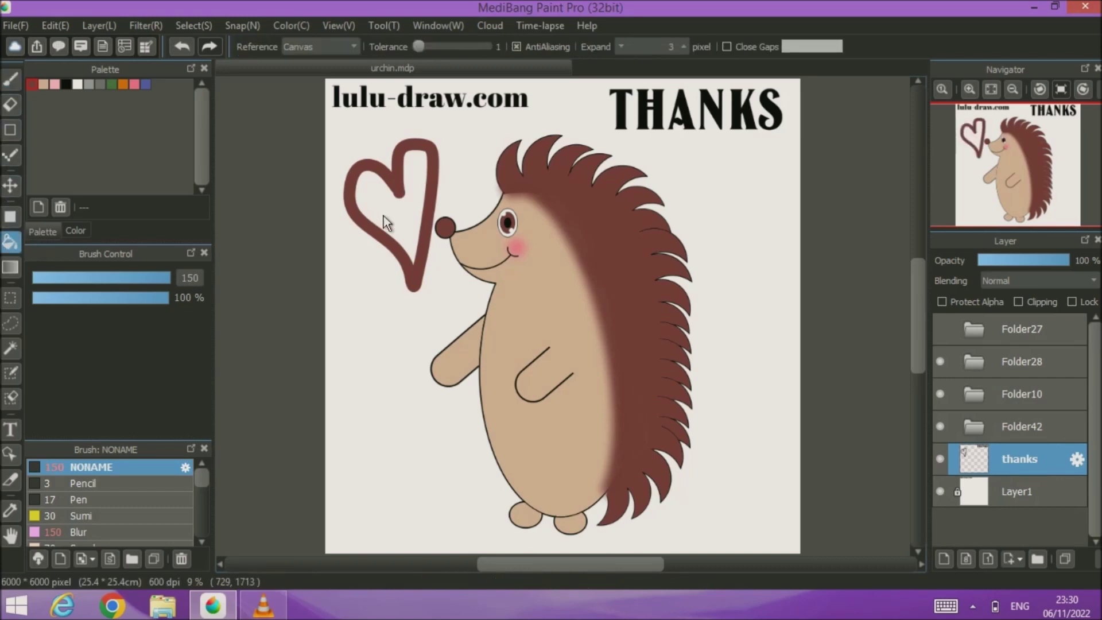